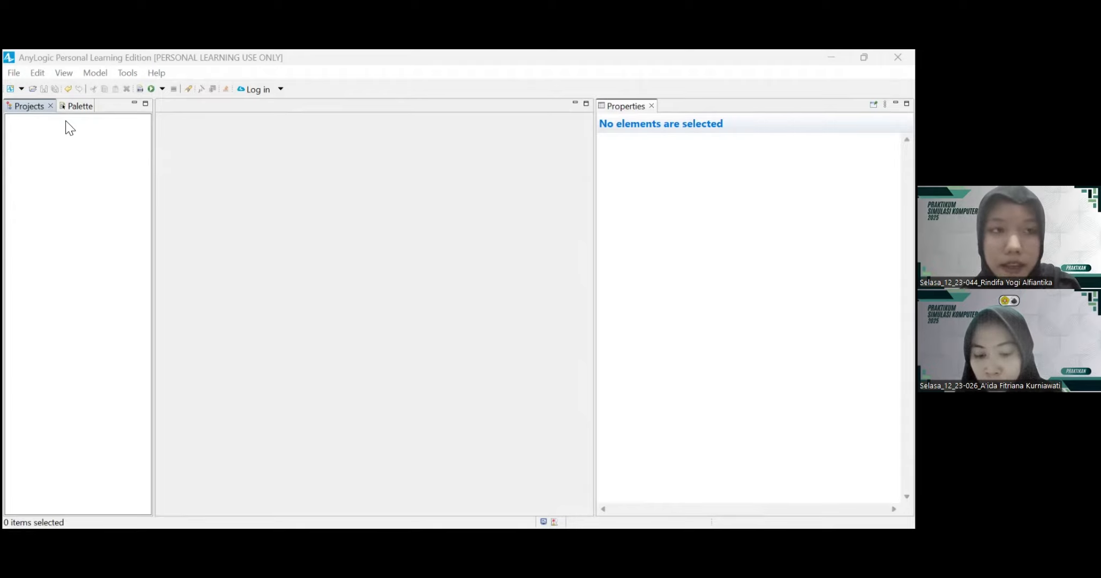
Step: Create a new model named TUBES SIKOM KEL 12 with seconds as the model time units
{"action": "left_click", "coordinate": [14, 74]}
{"action": "mouse_move", "coordinate": [78, 92]}
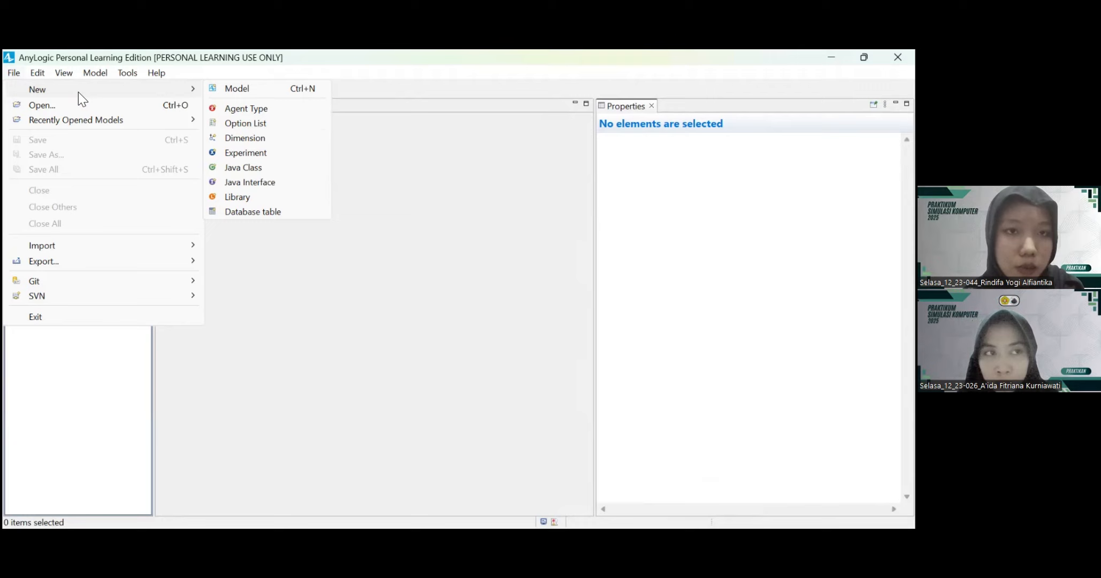
{"action": "left_click", "coordinate": [237, 89]}
{"action": "key", "text": "BackSpace"}
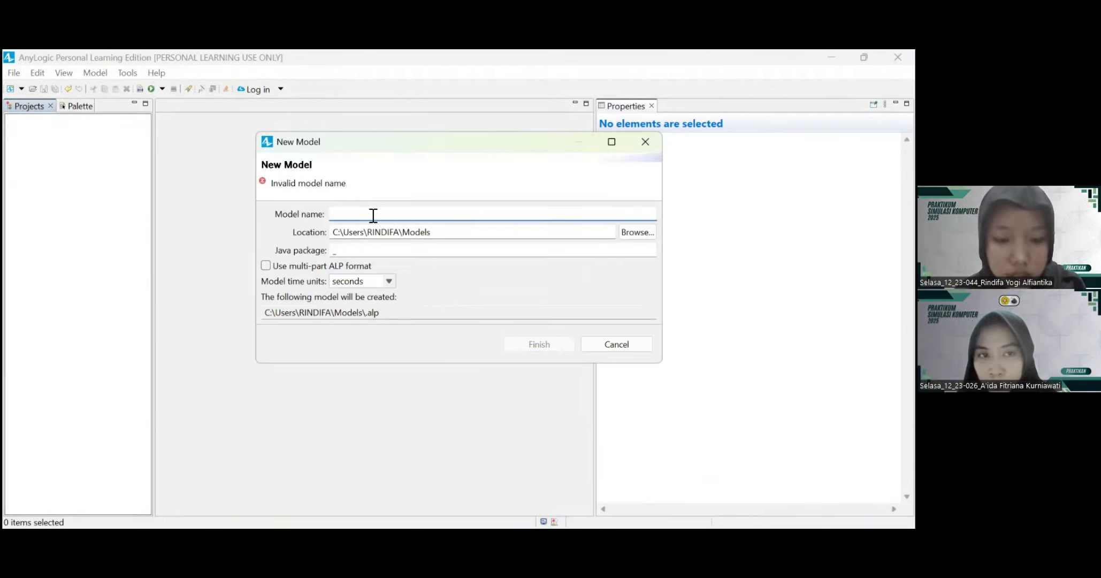
{"action": "type", "text": "T"}
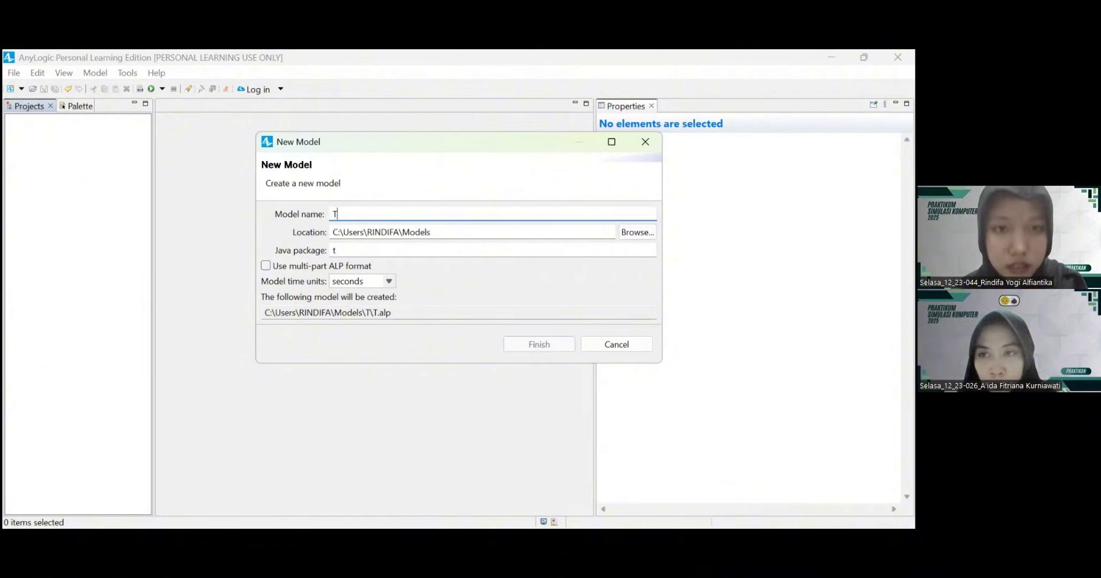
{"action": "type", "text": "UBES SIKOM"}
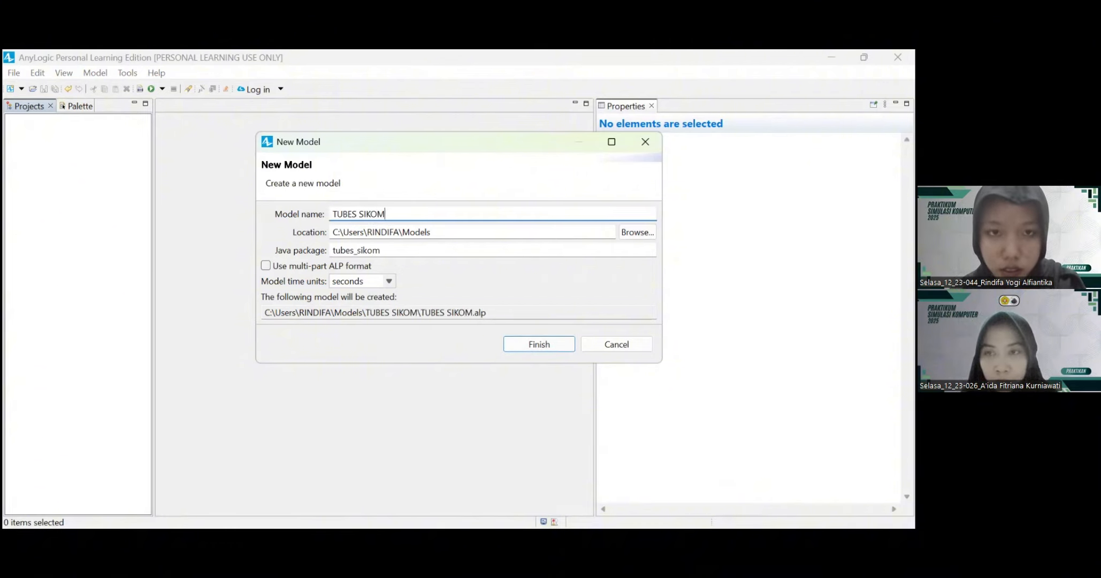
{"action": "type", "text": " KEL 12"}
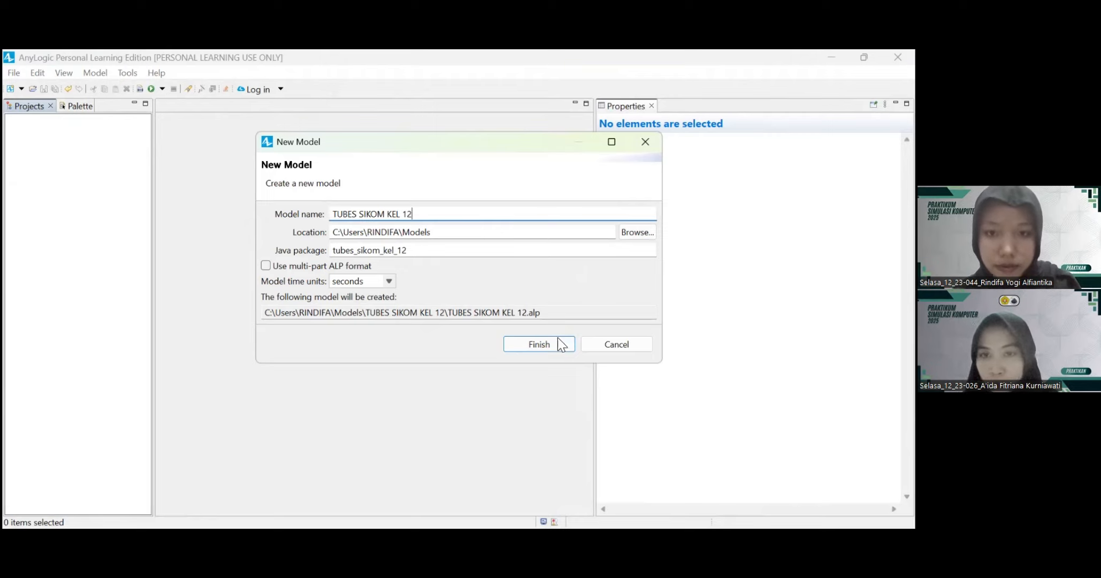
{"action": "left_click", "coordinate": [546, 345]}
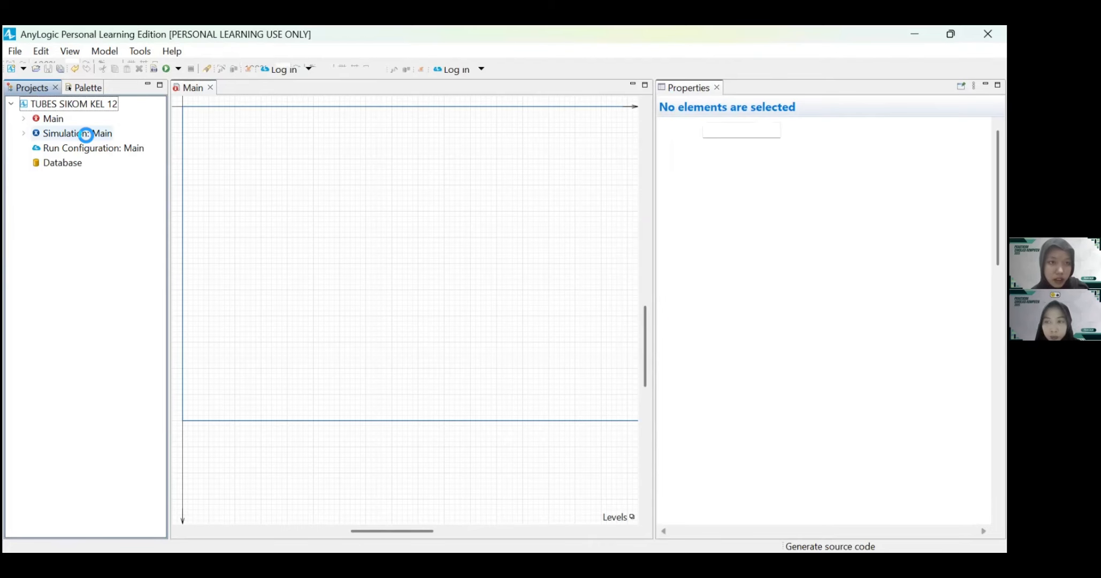
Step: Disable skipping the experiment screen for the model's Simulation experiment
{"action": "left_click", "coordinate": [22, 88]}
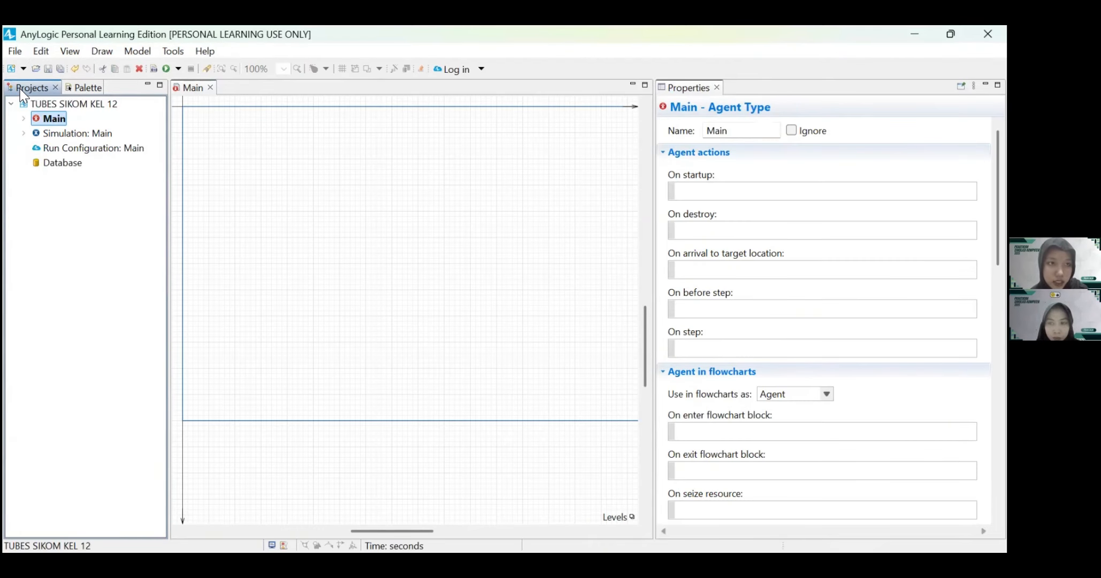
{"action": "left_click", "coordinate": [58, 135]}
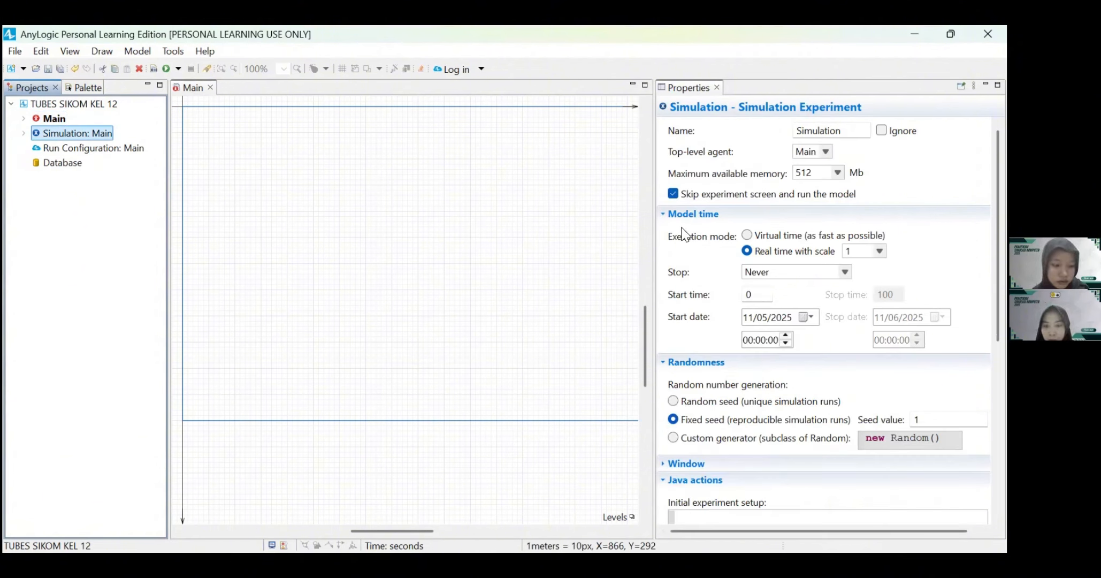
{"action": "left_click", "coordinate": [673, 194]}
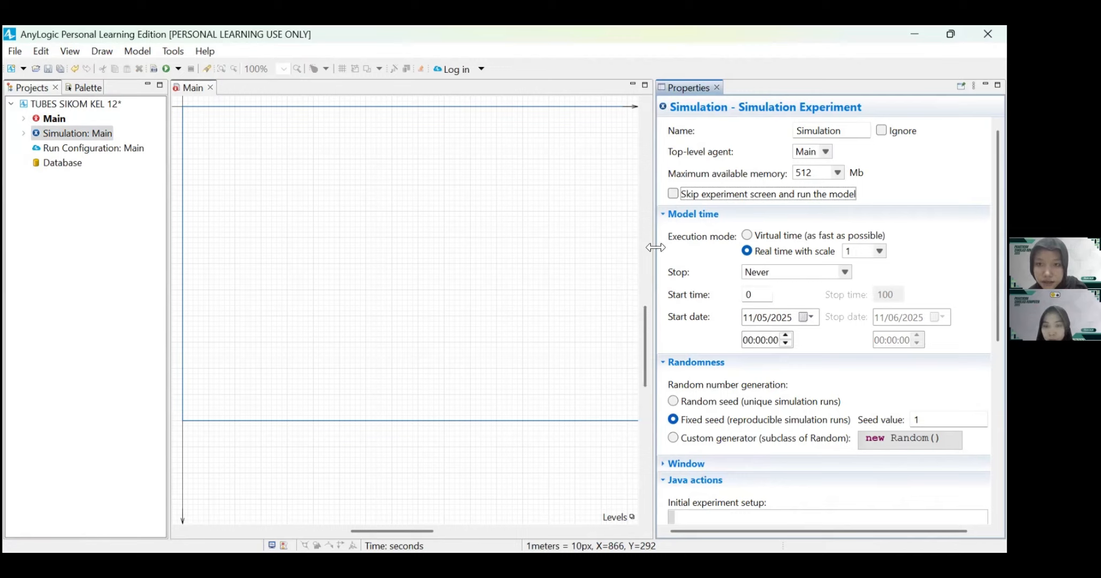
Step: Make the simulation stop at a specified date, starting at 16:00:00 and stopping on 11/05/2025 at 21:00:00
{"action": "left_click_drag", "start_coordinate": [655, 248], "coordinate": [617, 248]}
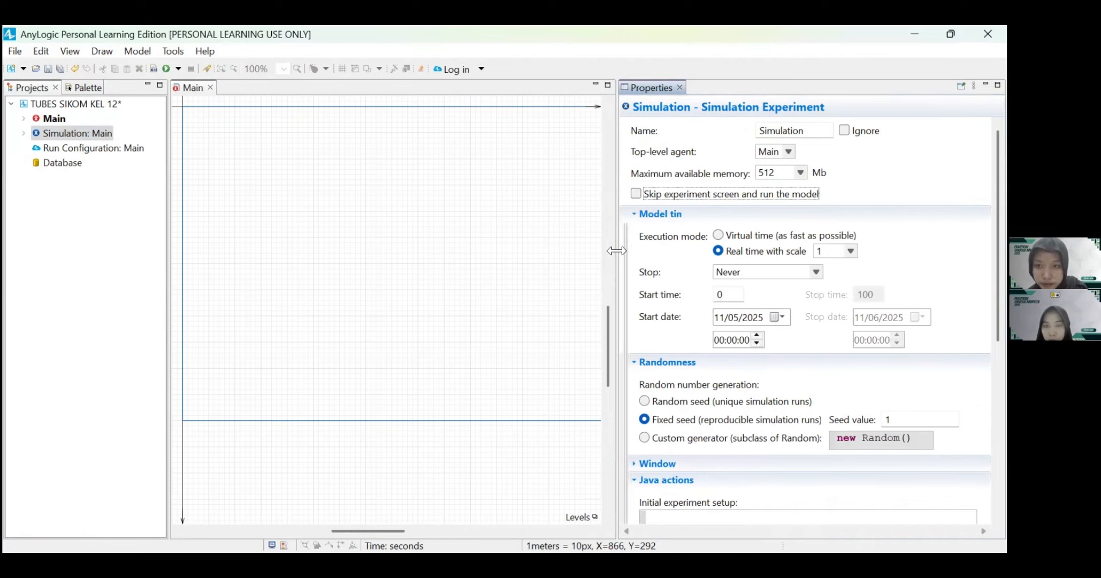
{"action": "left_click", "coordinate": [809, 273]}
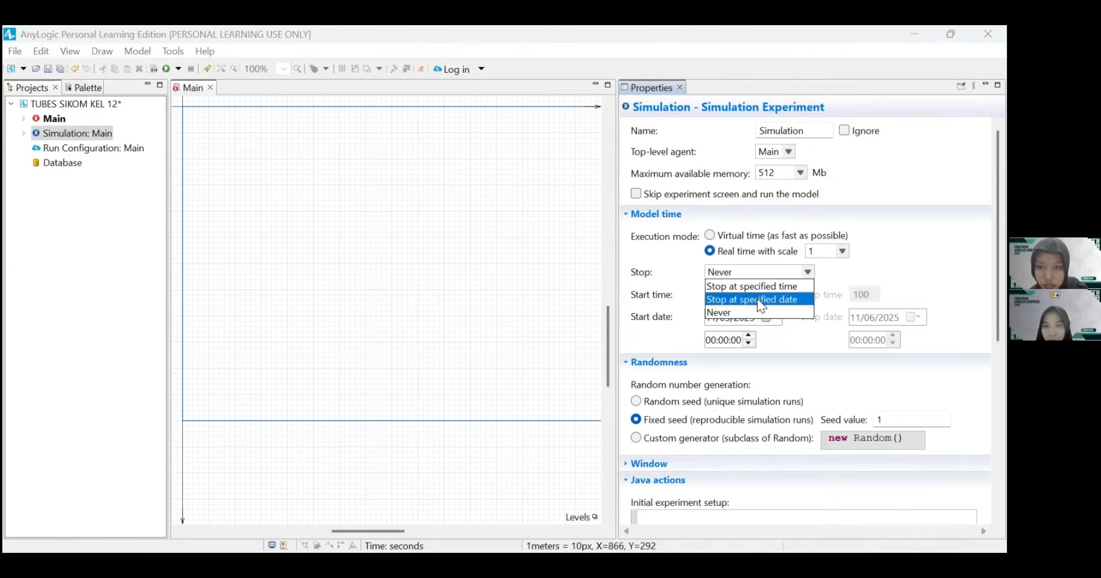
{"action": "left_click", "coordinate": [756, 299]}
{"action": "left_click", "coordinate": [709, 341]}
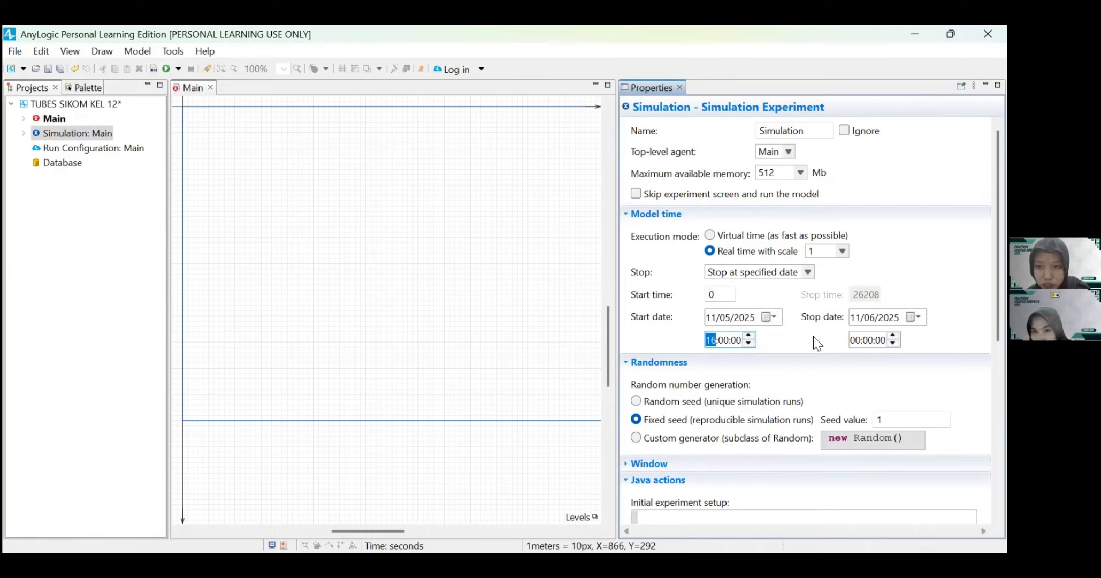
{"action": "left_click", "coordinate": [855, 340]}
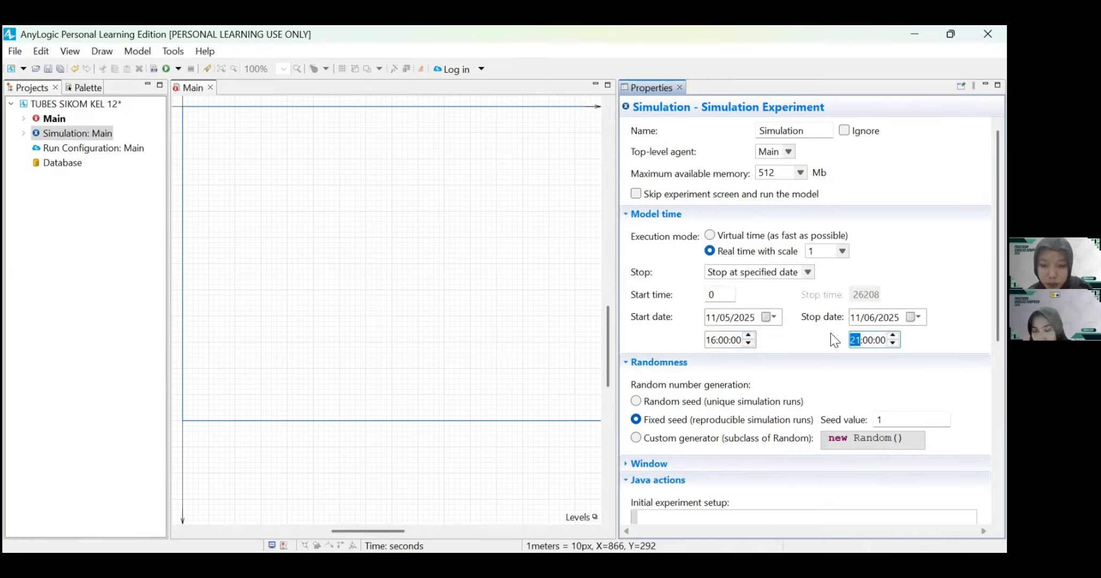
{"action": "left_click", "coordinate": [816, 334]}
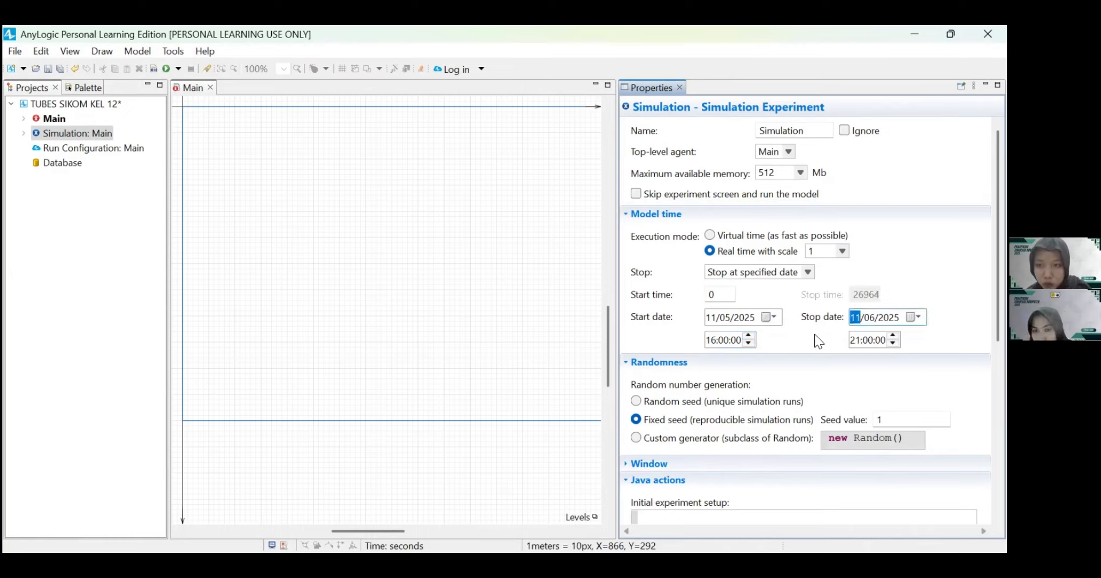
{"action": "left_click", "coordinate": [868, 317]}
{"action": "type", "text": "05"}
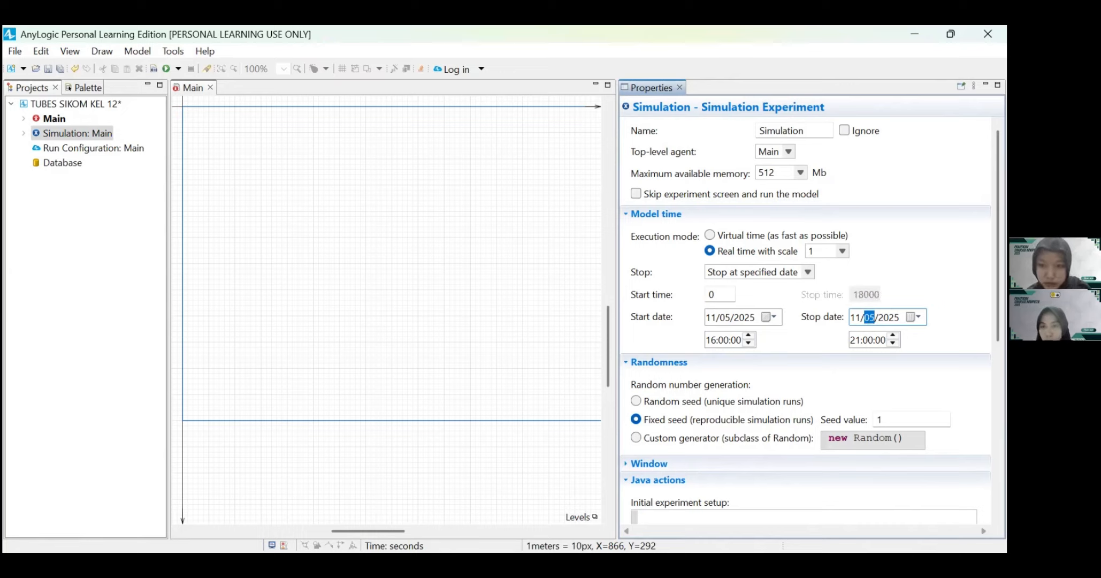
{"action": "key", "text": "Return"}
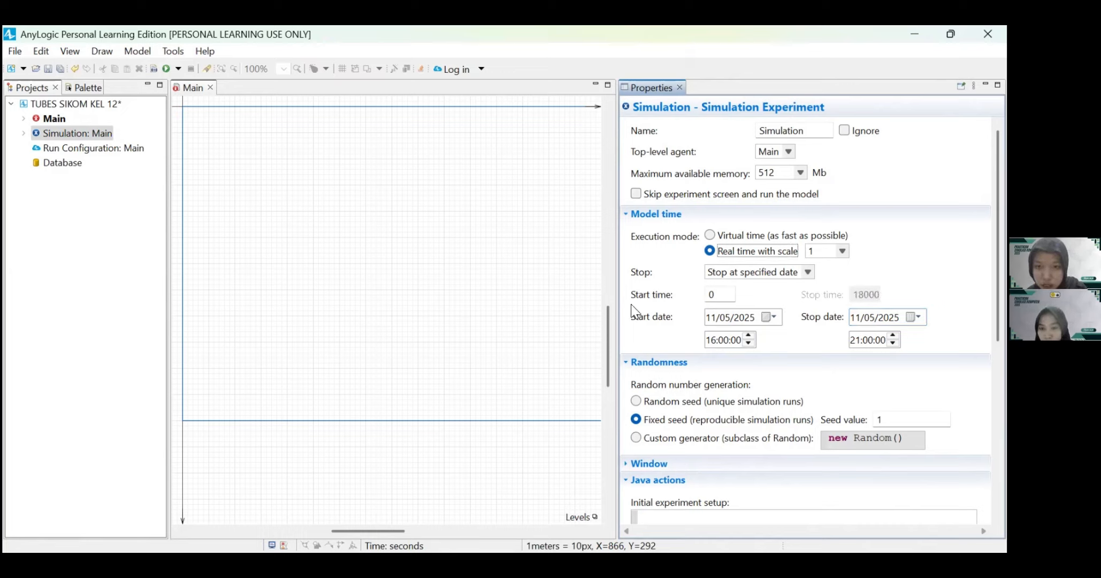
Step: Change the Simulation experiment's start time to 16:30:00 and its stop time to 22:00:00
{"action": "left_click", "coordinate": [77, 133]}
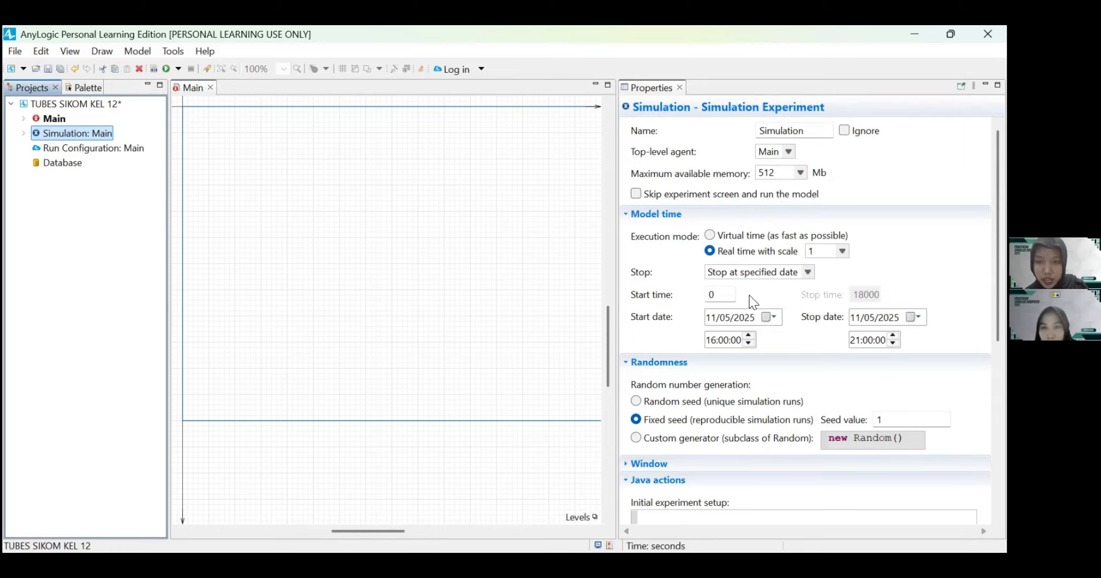
{"action": "left_click", "coordinate": [720, 340]}
{"action": "left_click", "coordinate": [723, 340]}
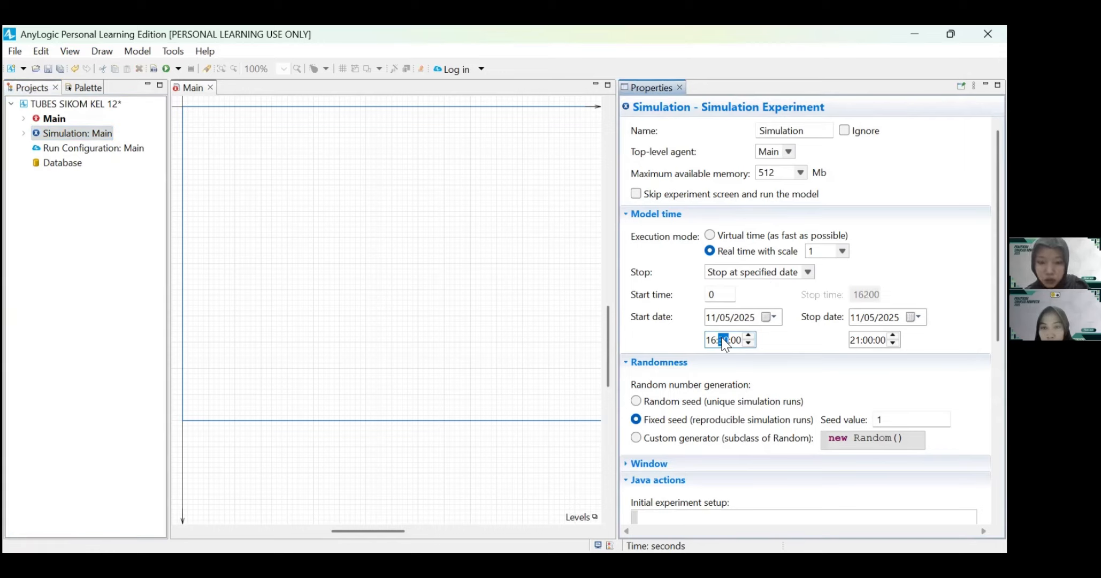
{"action": "type", "text": "30"}
{"action": "left_click", "coordinate": [854, 341]}
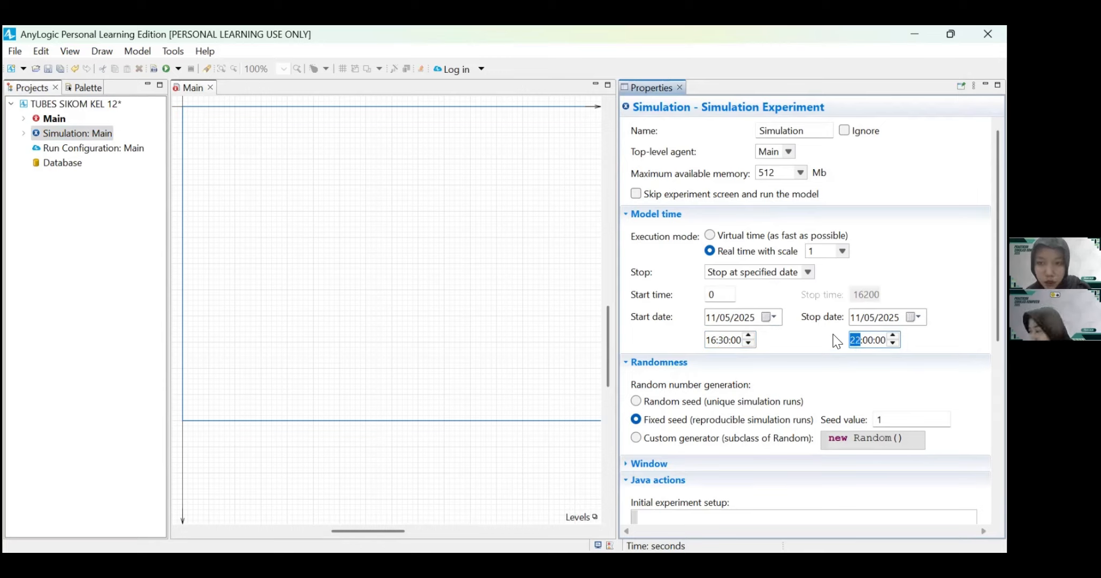
{"action": "left_click", "coordinate": [867, 318]}
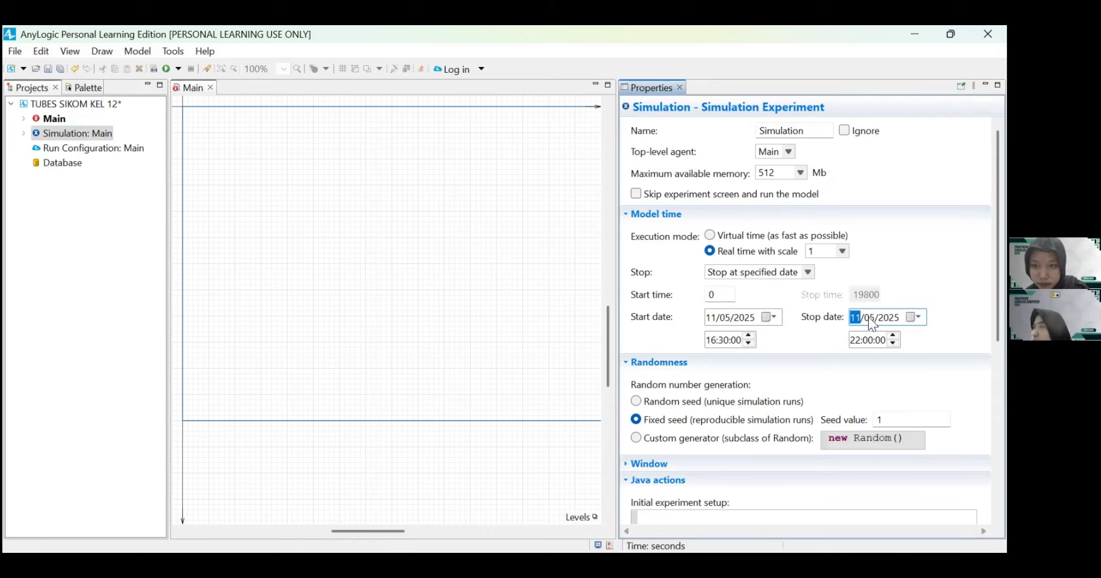
{"action": "scroll", "coordinate": [762, 376], "scroll_direction": "down", "scroll_amount": 7}
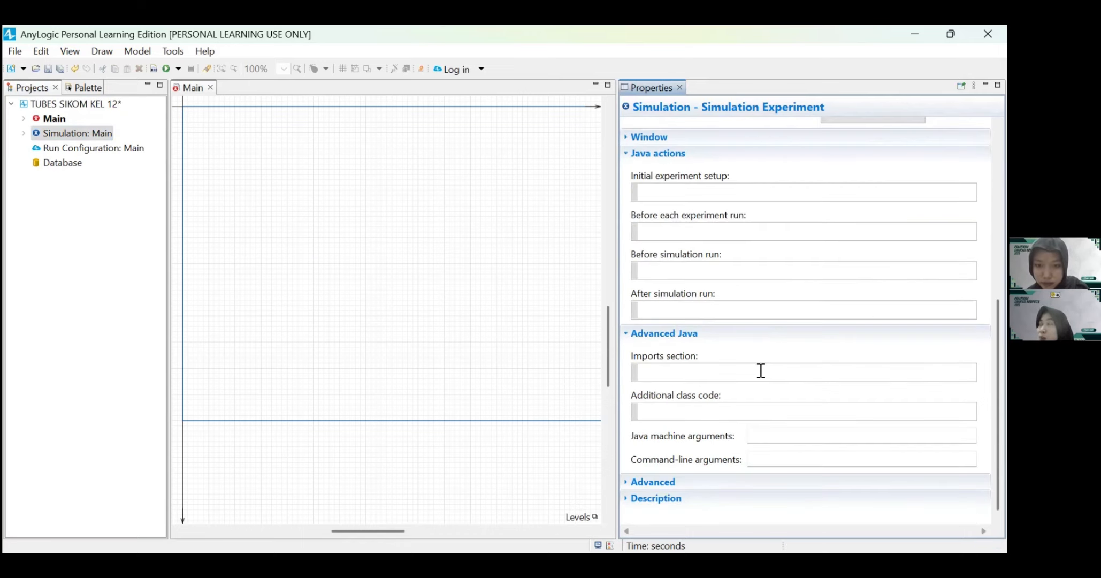
{"action": "scroll", "coordinate": [761, 376], "scroll_direction": "up", "scroll_amount": 7}
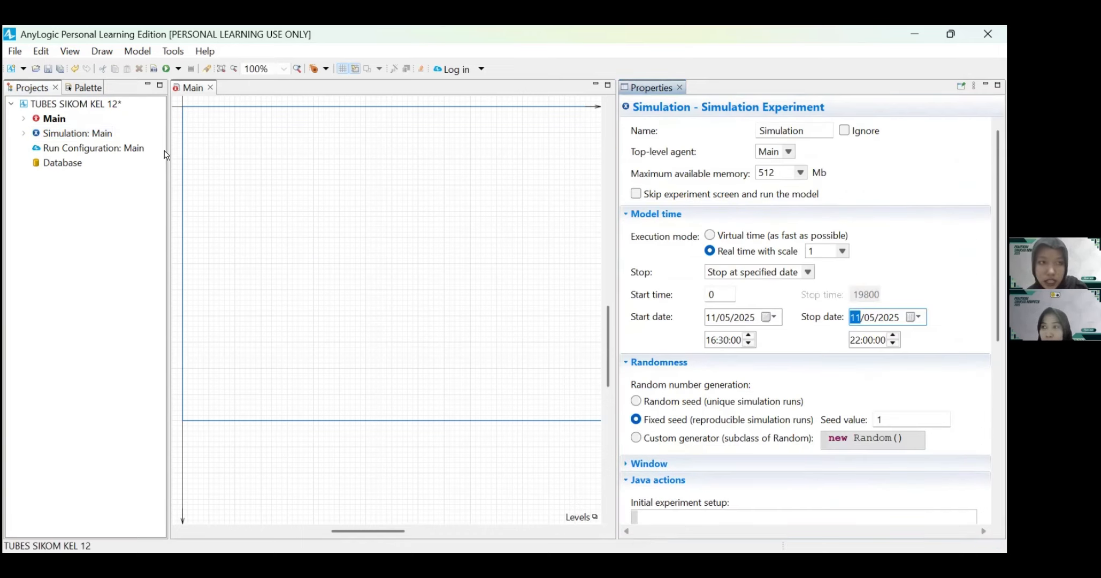
Step: Add a new agent type named Roti_Bakar from the Process Modeling Library to Main, created from scratch
{"action": "left_click", "coordinate": [54, 120]}
{"action": "left_click", "coordinate": [47, 118]}
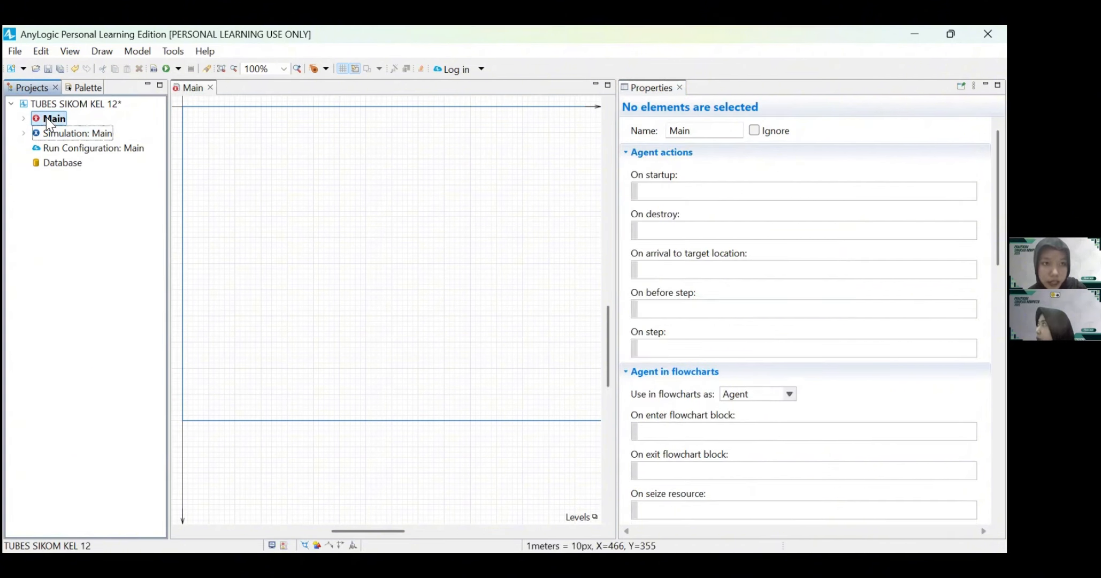
{"action": "left_click", "coordinate": [185, 87]}
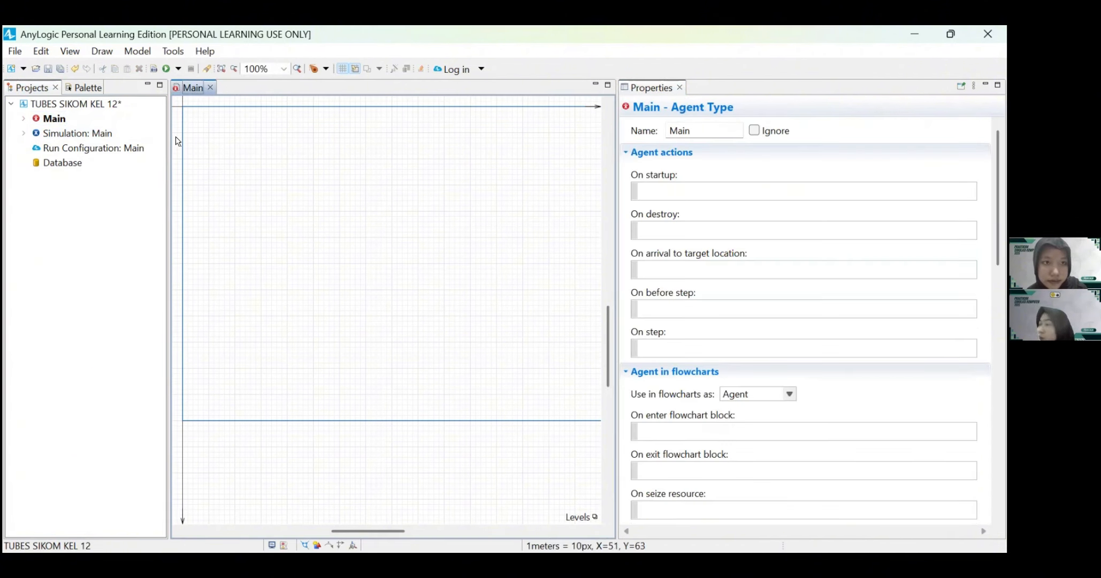
{"action": "left_click", "coordinate": [77, 87]}
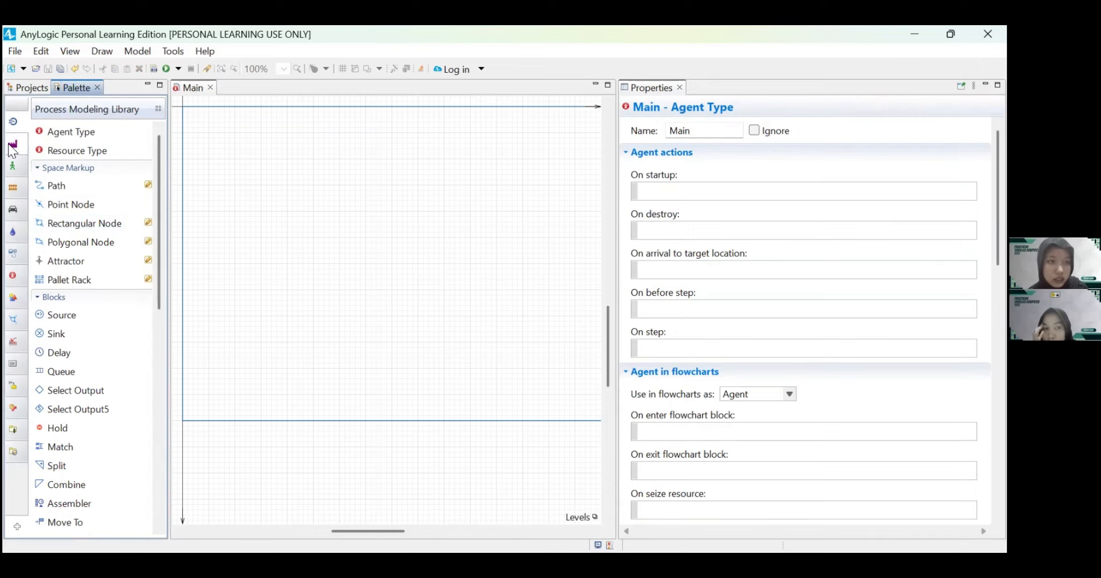
{"action": "left_click_drag", "start_coordinate": [73, 132], "coordinate": [204, 125]}
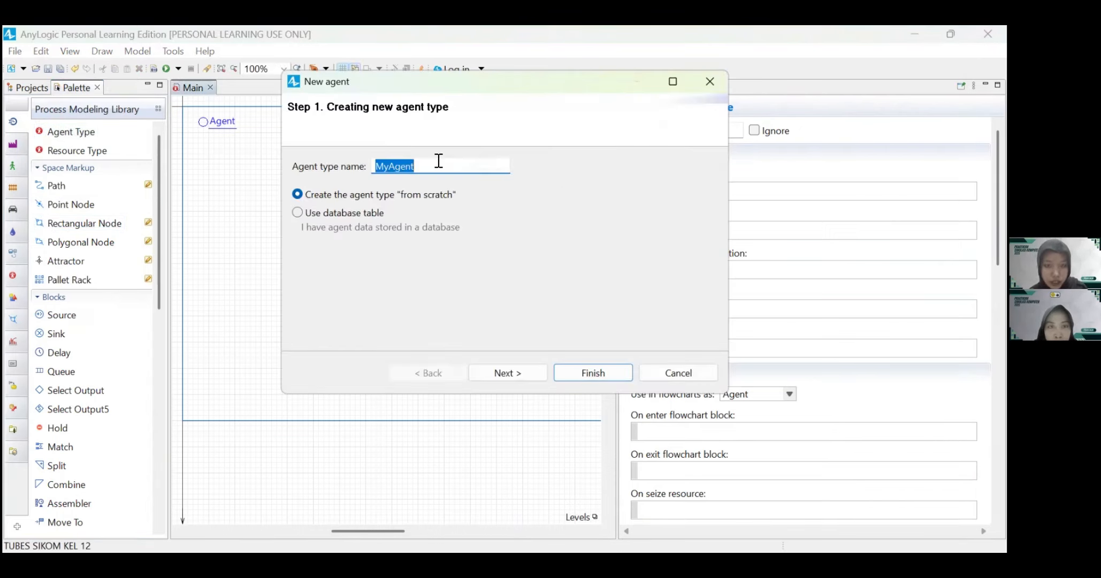
{"action": "key", "text": "BackSpace"}
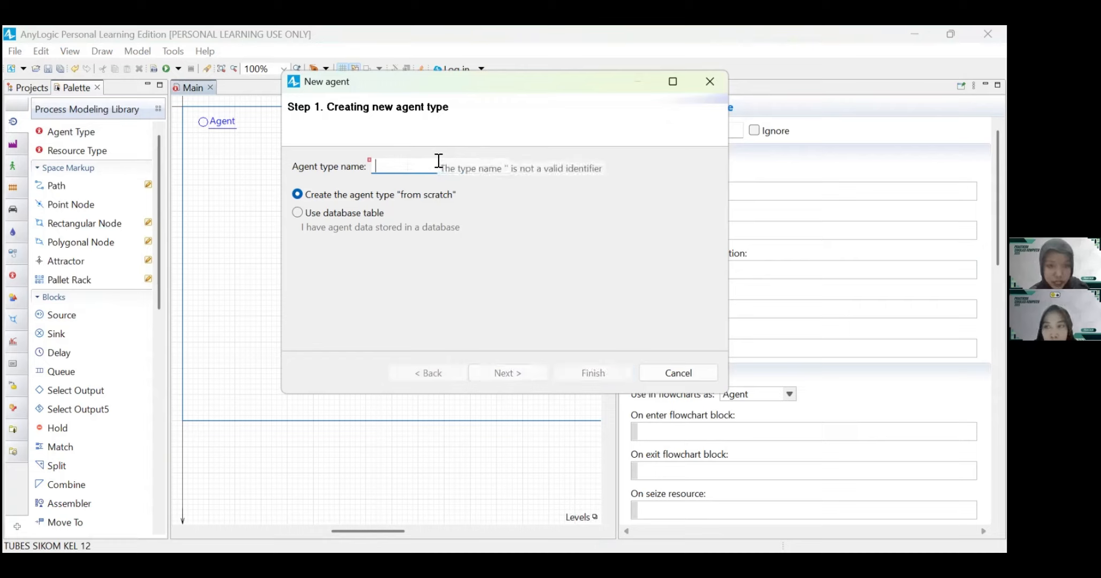
{"action": "type", "text": "Ro"}
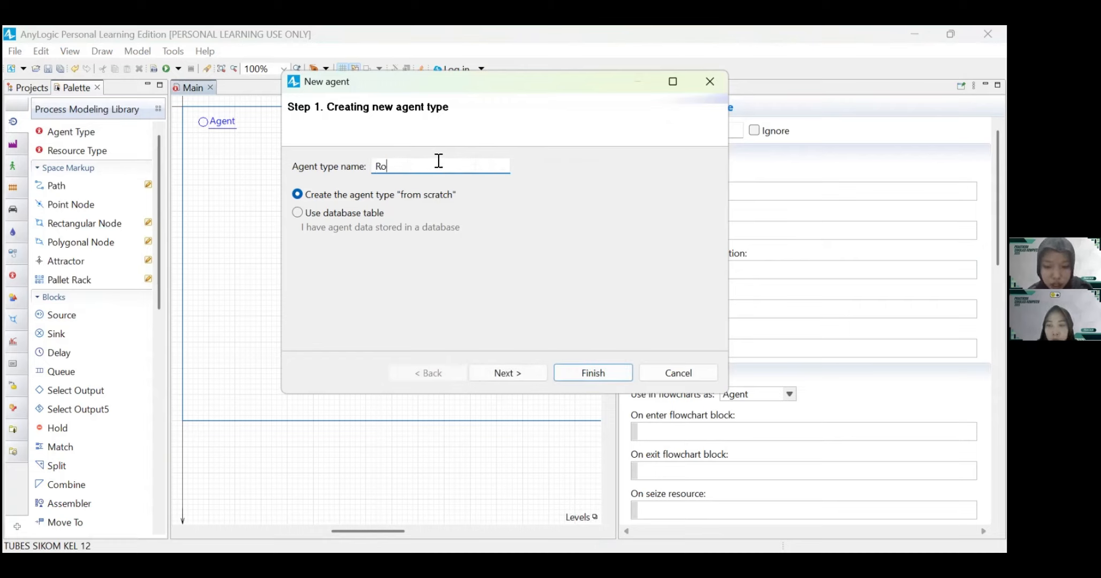
{"action": "type", "text": "ti_"}
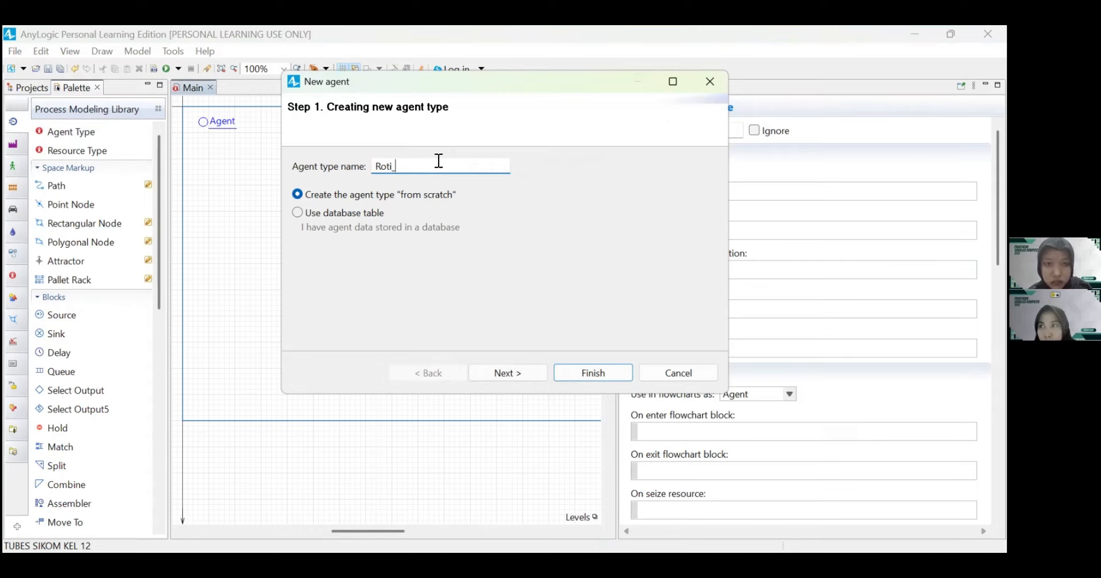
{"action": "type", "text": "Bakar"}
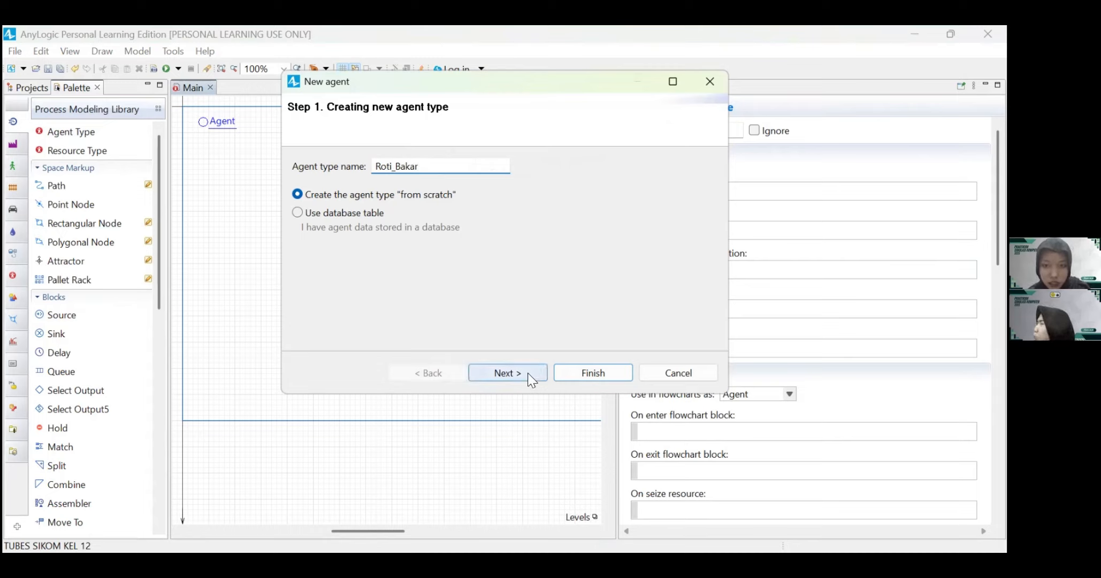
{"action": "left_click", "coordinate": [528, 376]}
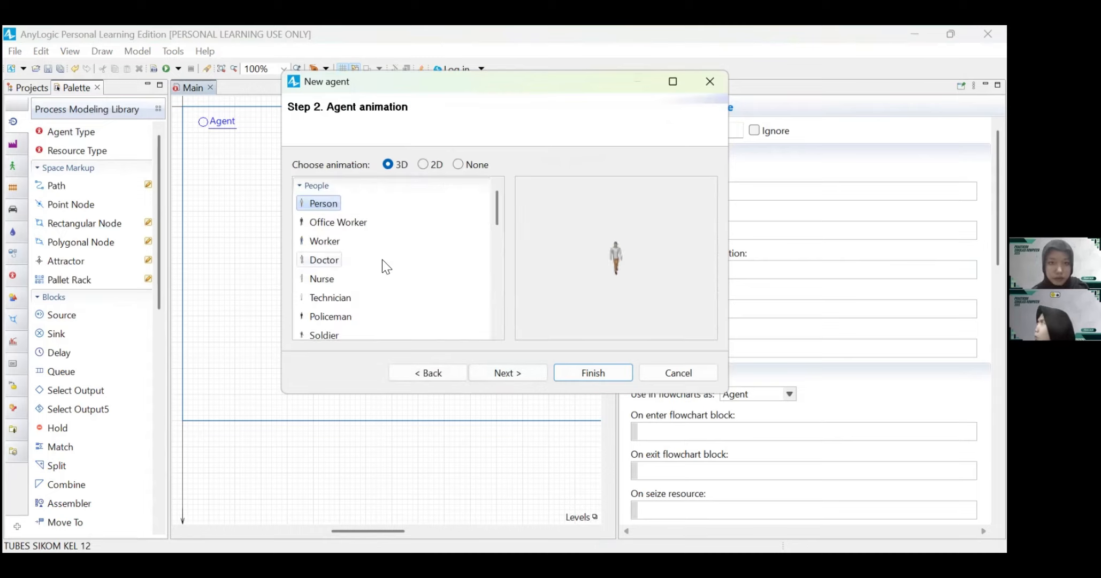
Step: Choose the Box 1 Closed 3D figure from the Boxes category as the agent's animation
{"action": "scroll", "coordinate": [378, 276], "scroll_direction": "down", "scroll_amount": 6}
{"action": "scroll", "coordinate": [377, 275], "scroll_direction": "down", "scroll_amount": 3}
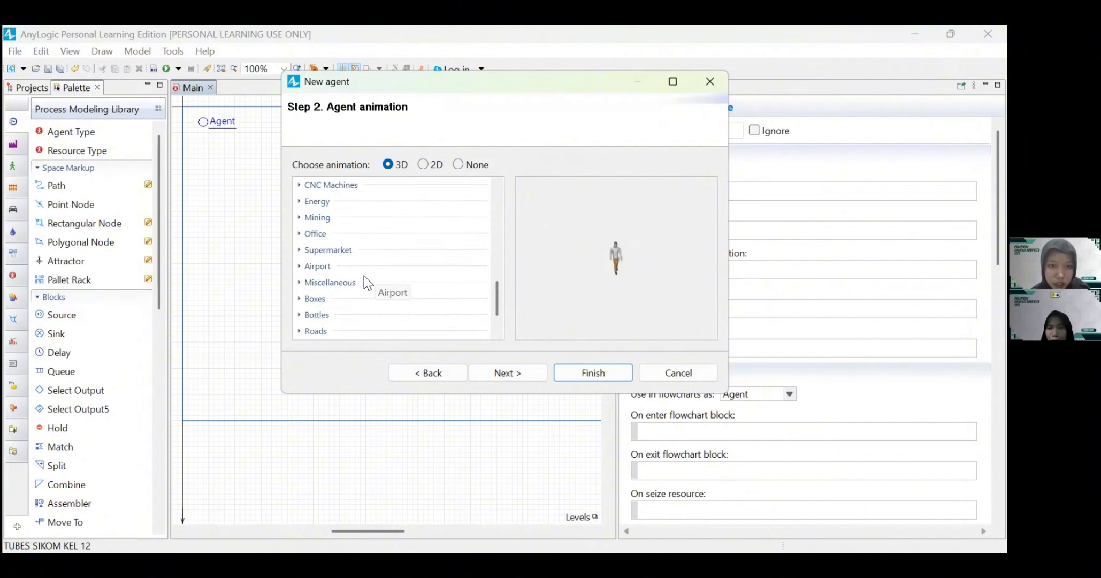
{"action": "left_click", "coordinate": [315, 301]}
{"action": "scroll", "coordinate": [317, 304], "scroll_direction": "down", "scroll_amount": 3}
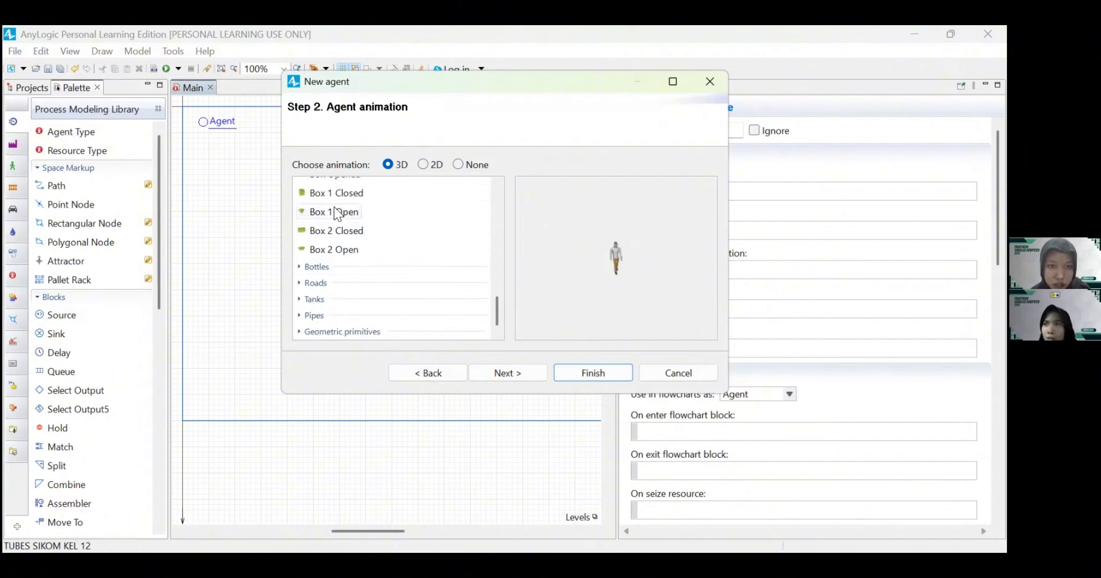
{"action": "scroll", "coordinate": [333, 208], "scroll_direction": "up", "scroll_amount": 2}
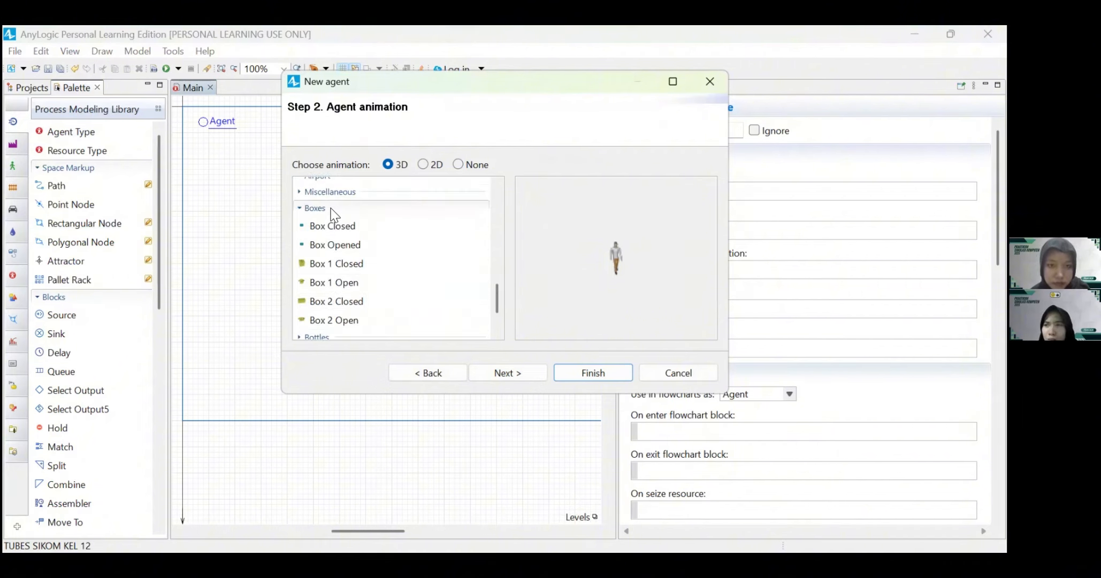
{"action": "left_click", "coordinate": [309, 268]}
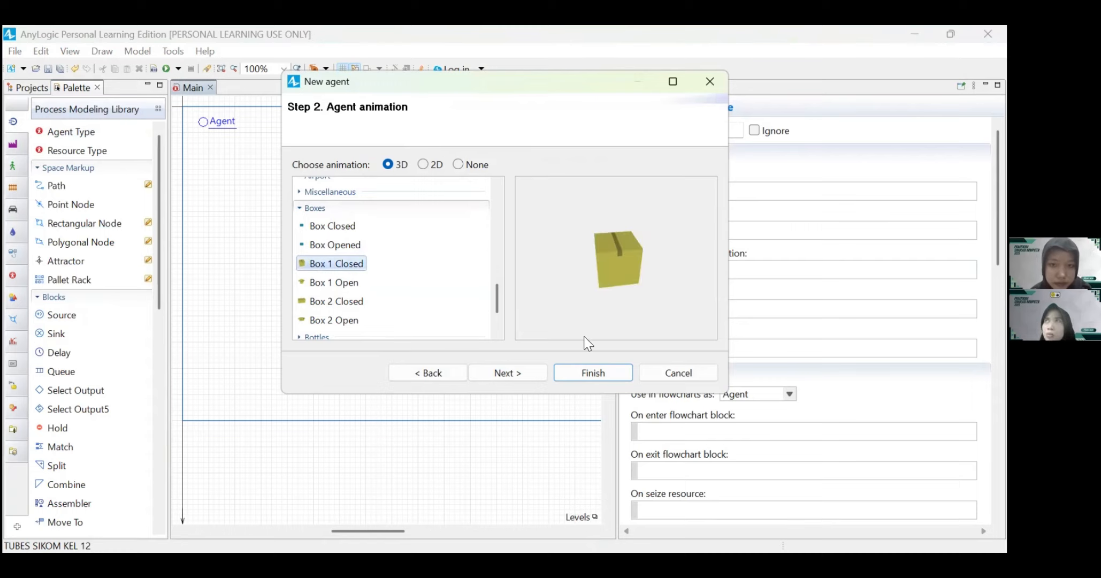
Step: Finish creating the Roti_Bakar agent type and close its editor to return to Main
{"action": "left_click", "coordinate": [590, 374]}
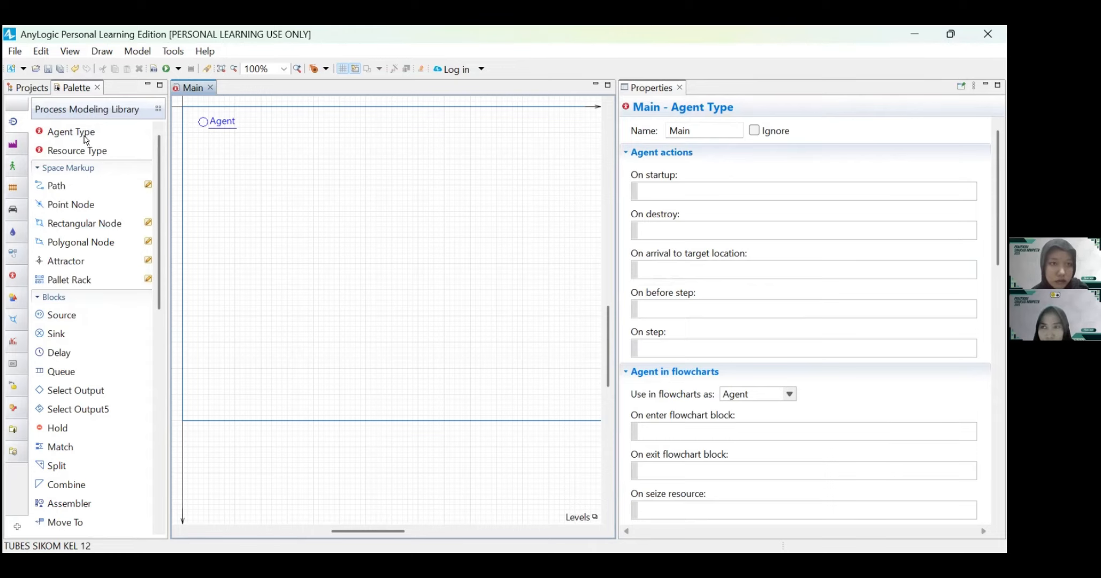
{"action": "left_click", "coordinate": [26, 88]}
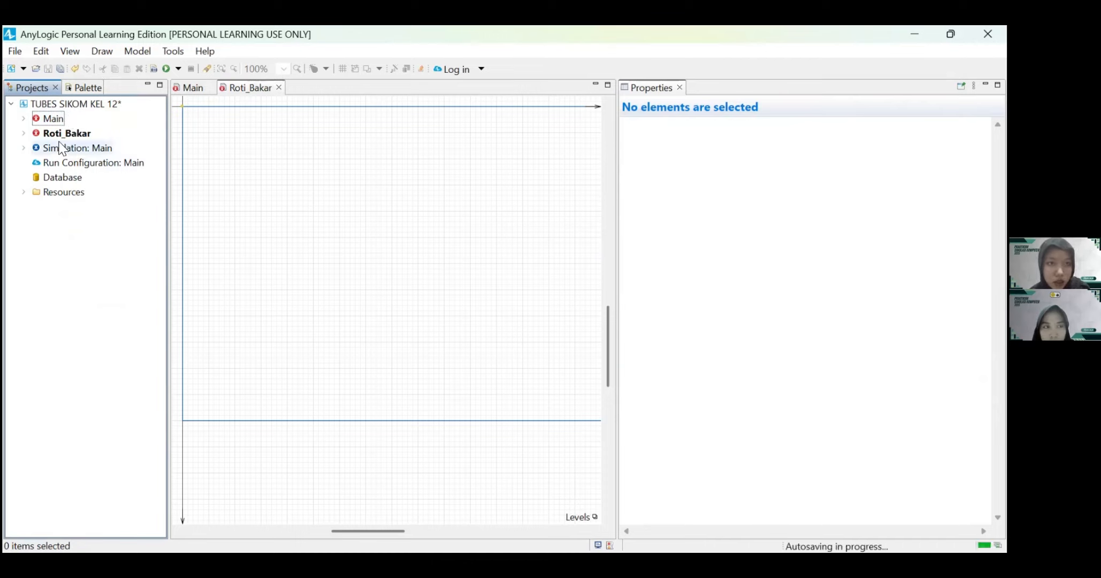
{"action": "left_click", "coordinate": [279, 88]}
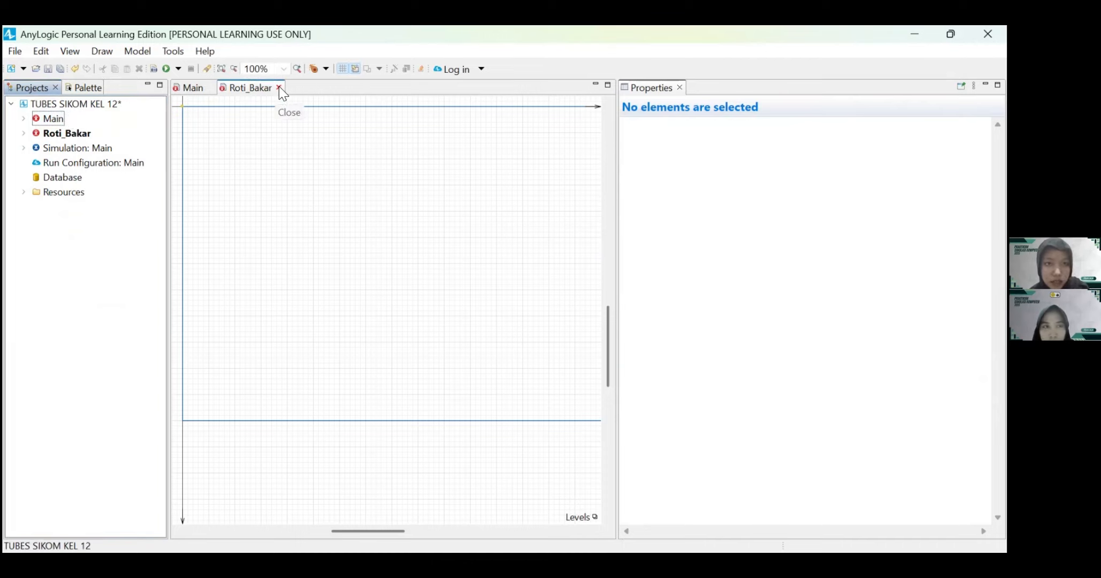
{"action": "left_click", "coordinate": [279, 87]}
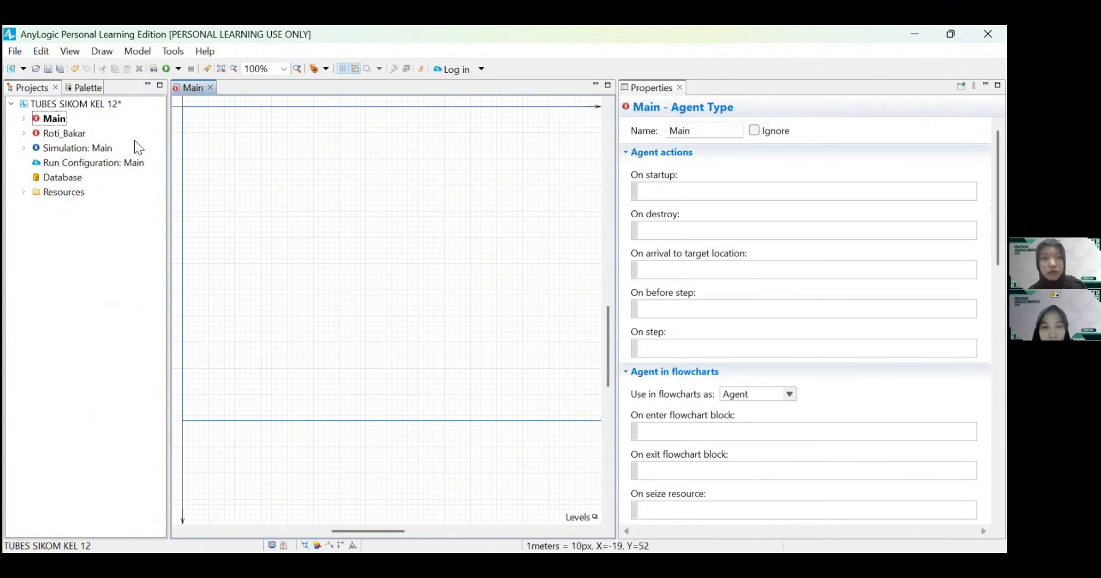
Step: Create an agent type named Operator from scratch with the Worker 3D animation, and close its editor
{"action": "left_click", "coordinate": [85, 86]}
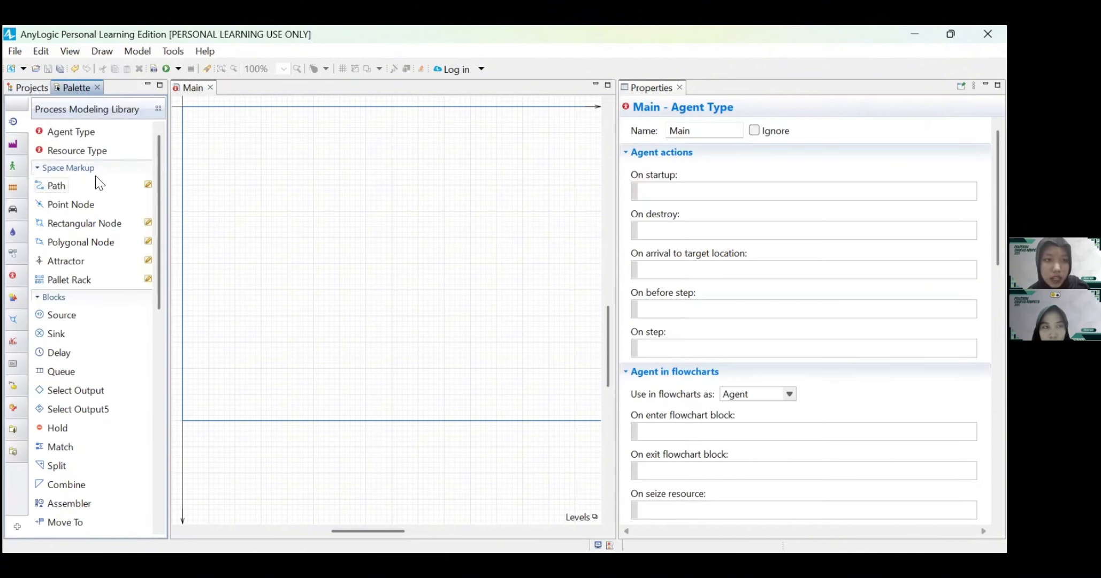
{"action": "left_click_drag", "start_coordinate": [61, 141], "coordinate": [203, 126]}
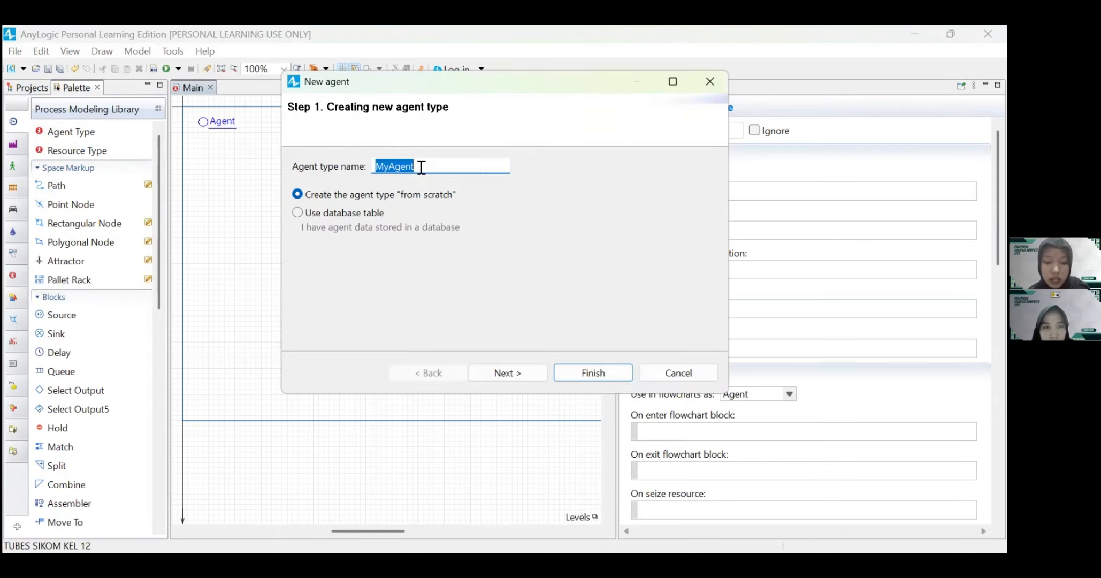
{"action": "type", "text": "Operator"}
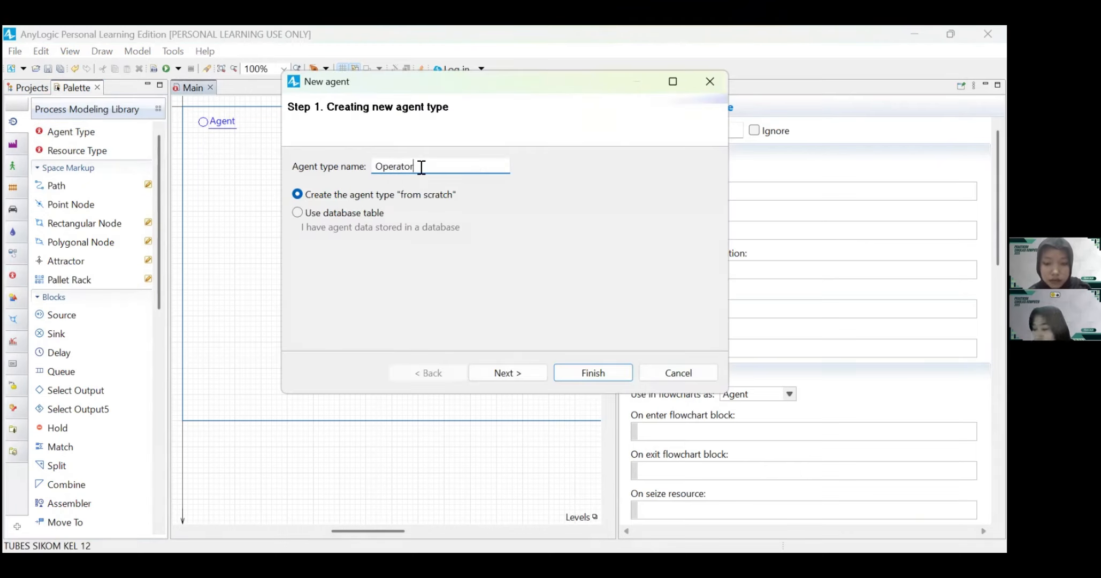
{"action": "left_click", "coordinate": [507, 372]}
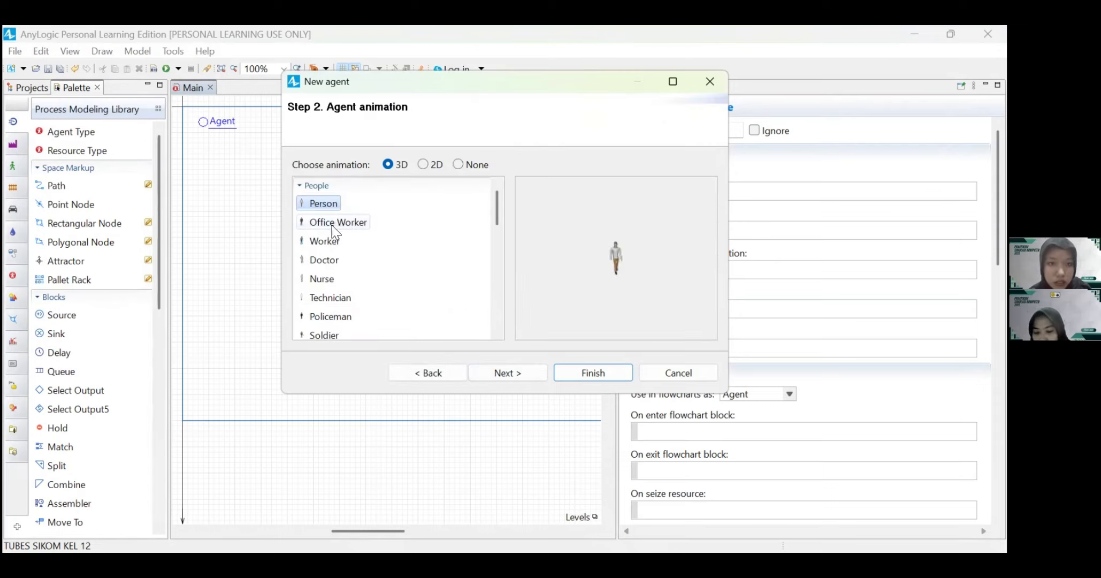
{"action": "left_click", "coordinate": [323, 241]}
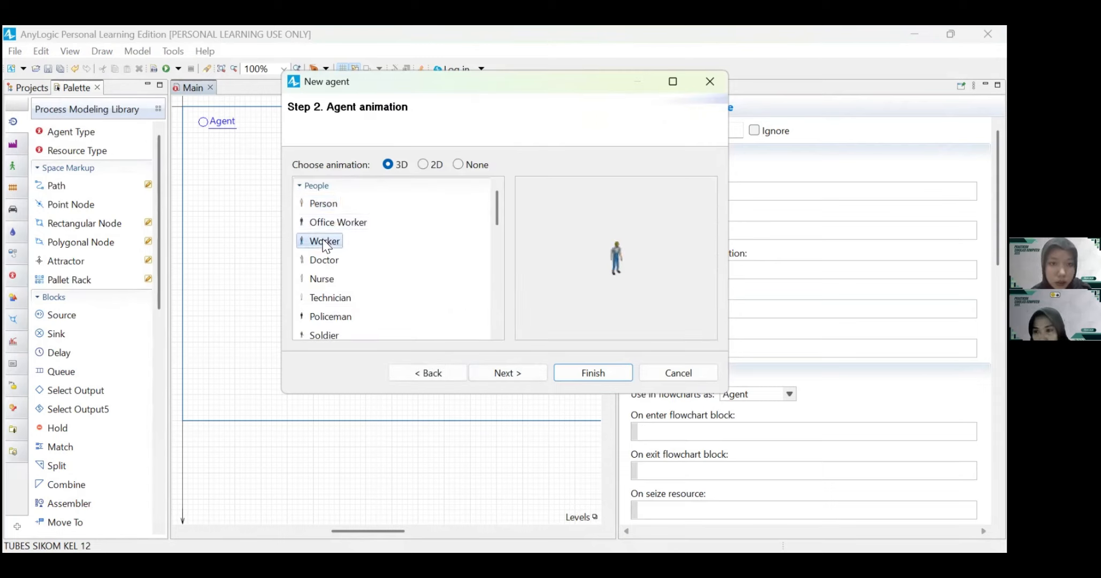
{"action": "left_click", "coordinate": [593, 374]}
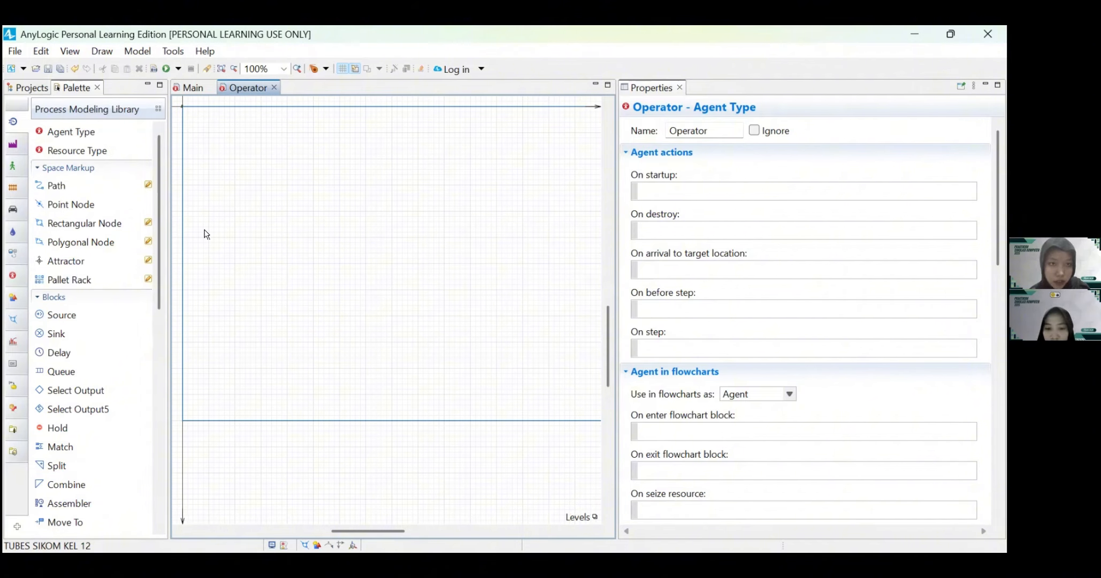
{"action": "left_click", "coordinate": [30, 87]}
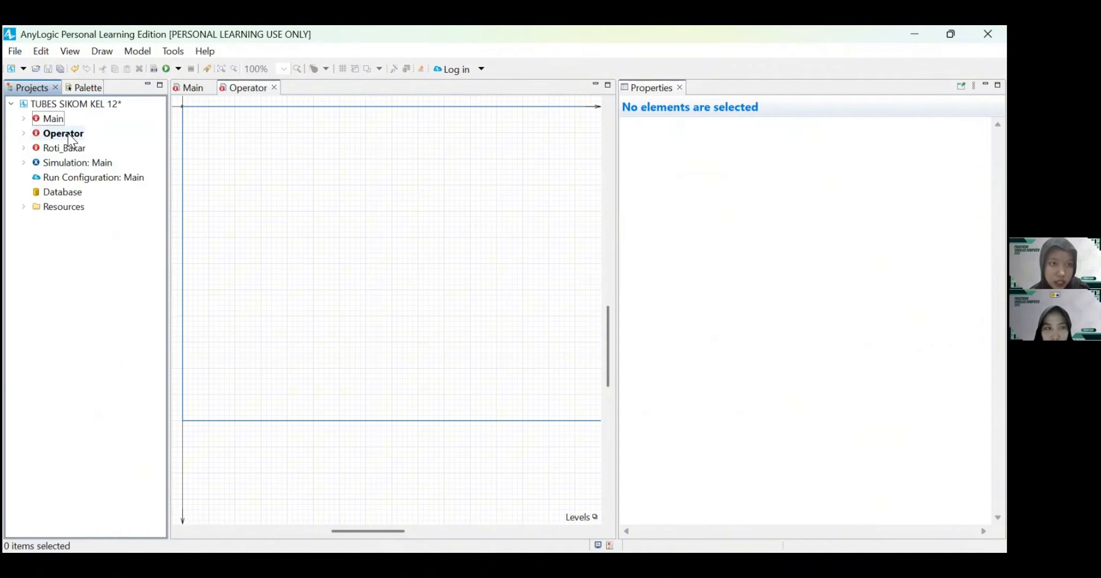
{"action": "left_click", "coordinate": [274, 88]}
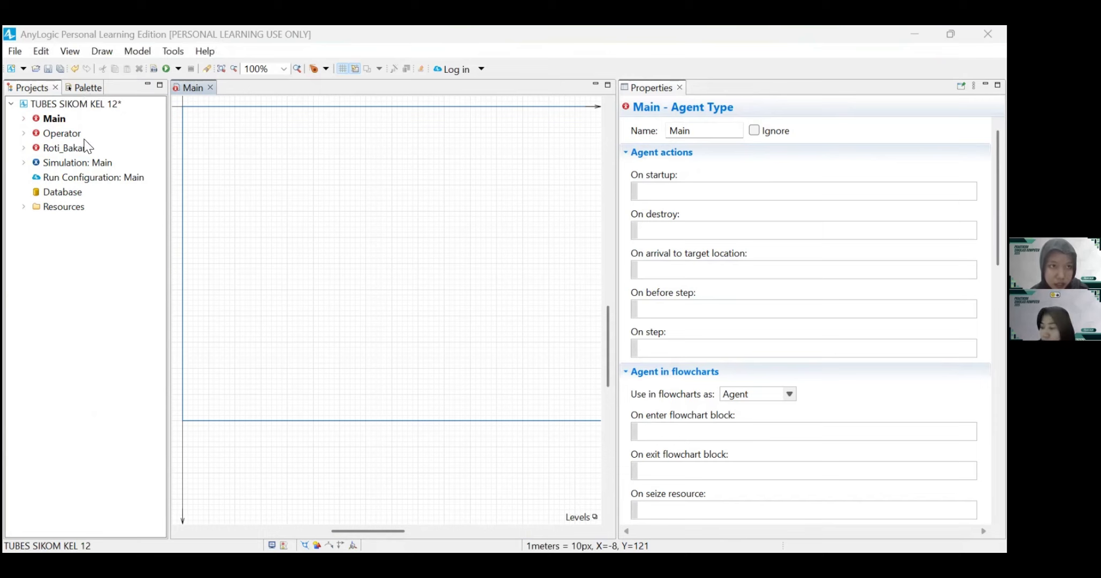
Step: Add a Schedule from the Process Modeling Library near the upper-left corner of Main and name it Istirahat
{"action": "left_click", "coordinate": [77, 87]}
{"action": "scroll", "coordinate": [78, 221], "scroll_direction": "down", "scroll_amount": 2}
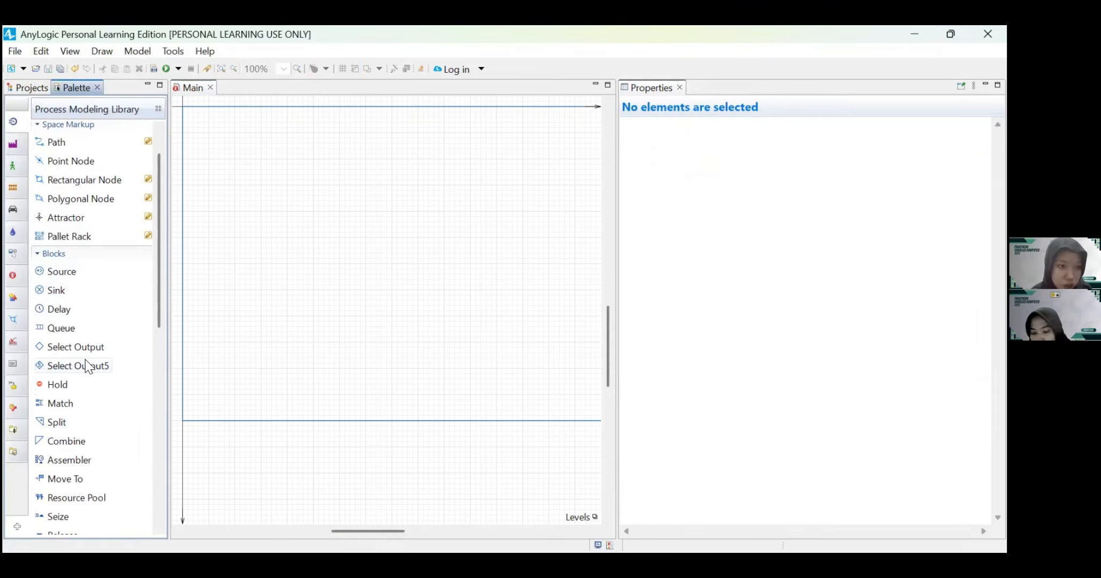
{"action": "scroll", "coordinate": [86, 364], "scroll_direction": "down", "scroll_amount": 8}
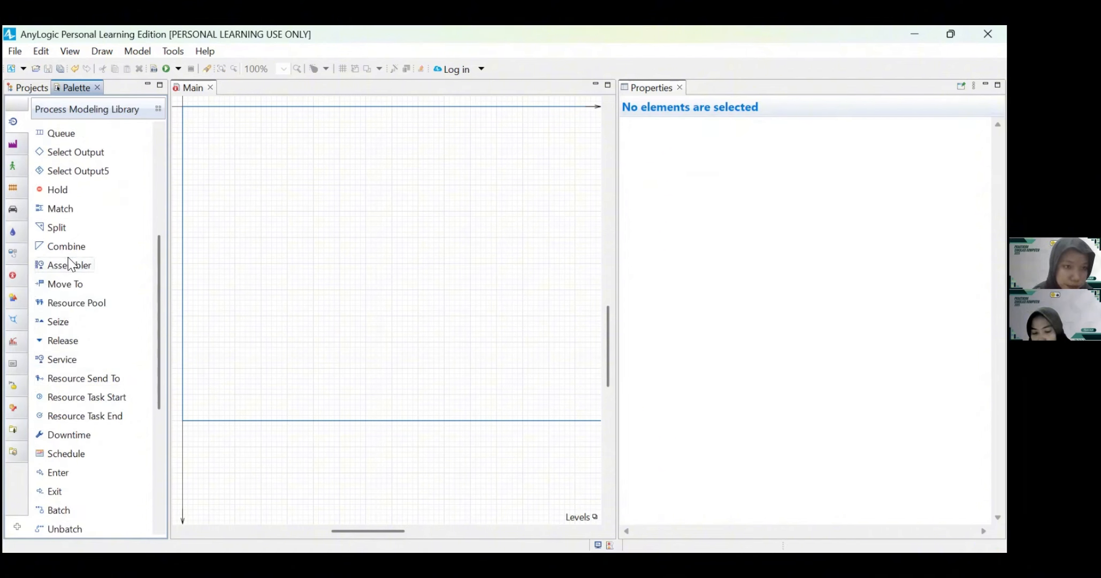
{"action": "left_click_drag", "start_coordinate": [62, 452], "coordinate": [201, 133]}
{"action": "left_click", "coordinate": [245, 135]}
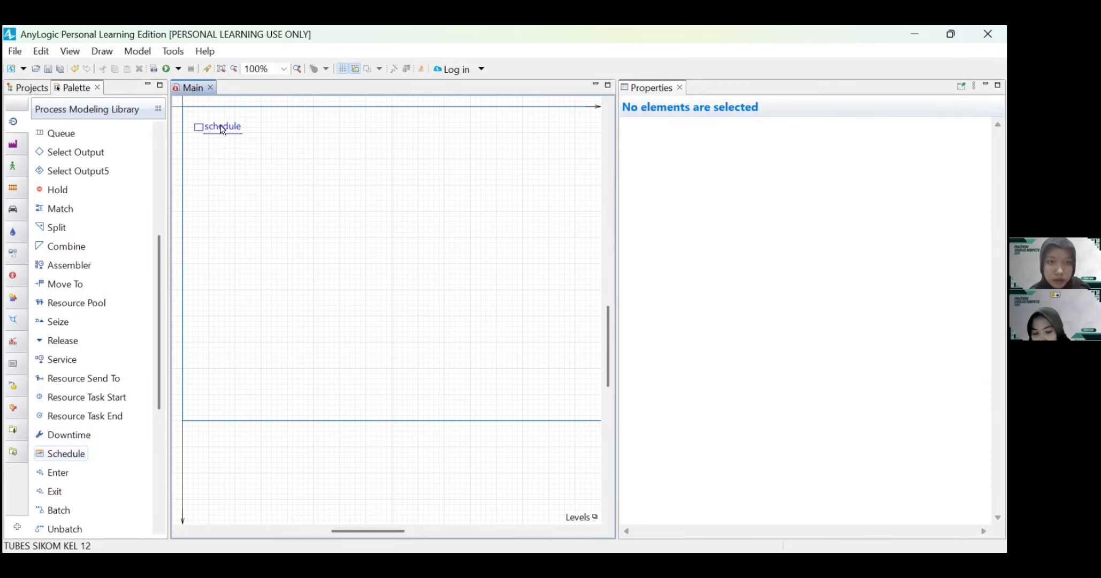
{"action": "left_click", "coordinate": [222, 130]}
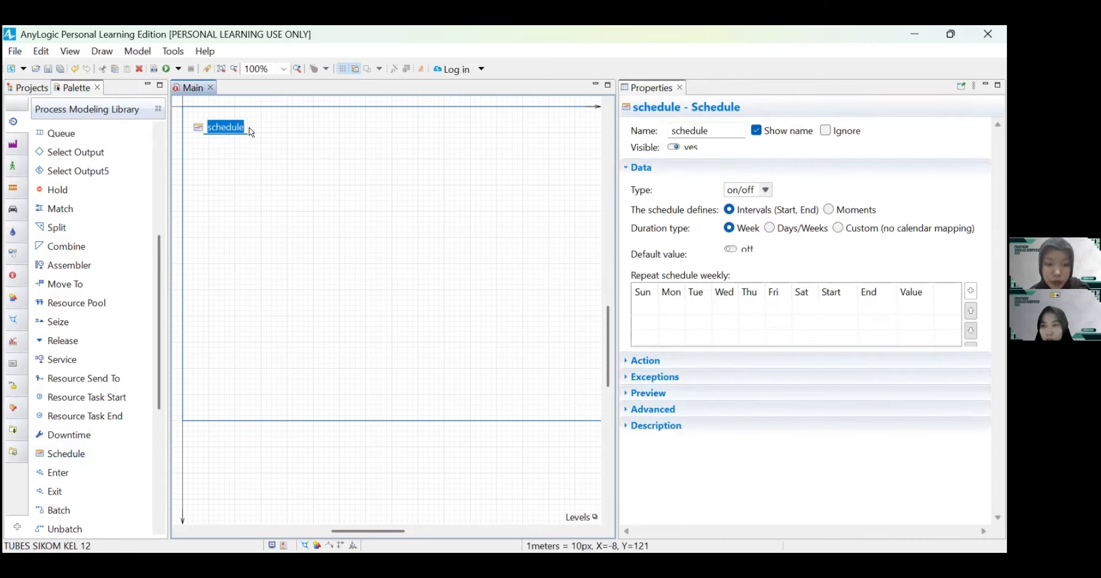
{"action": "type", "text": "Istirahat"}
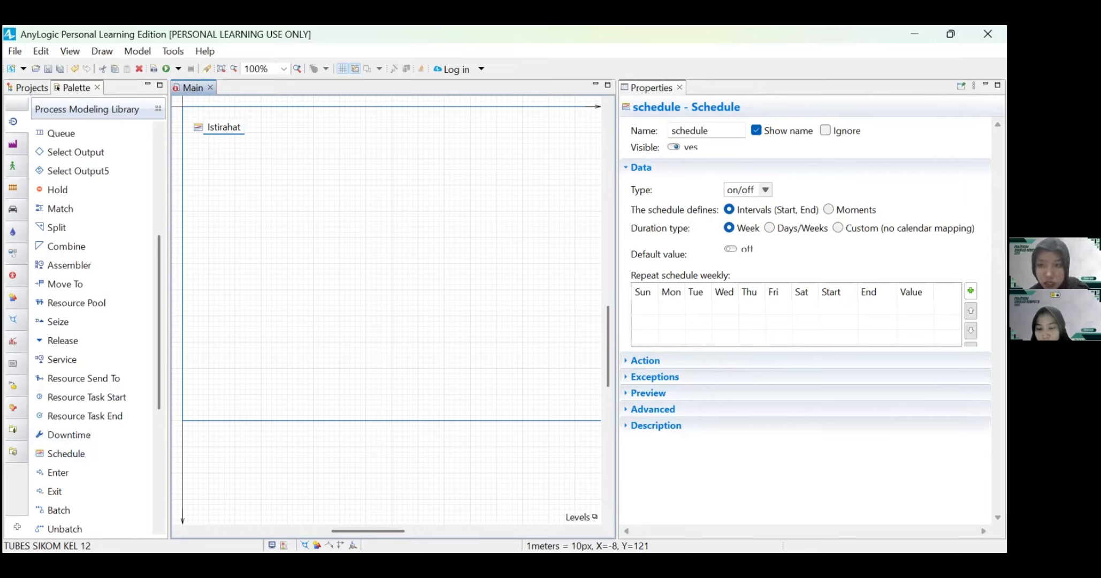
Step: Add a weekly on interval to the Istirahat schedule for all seven days, from 5:45 PM to 6:00 PM
{"action": "left_click", "coordinate": [970, 290]}
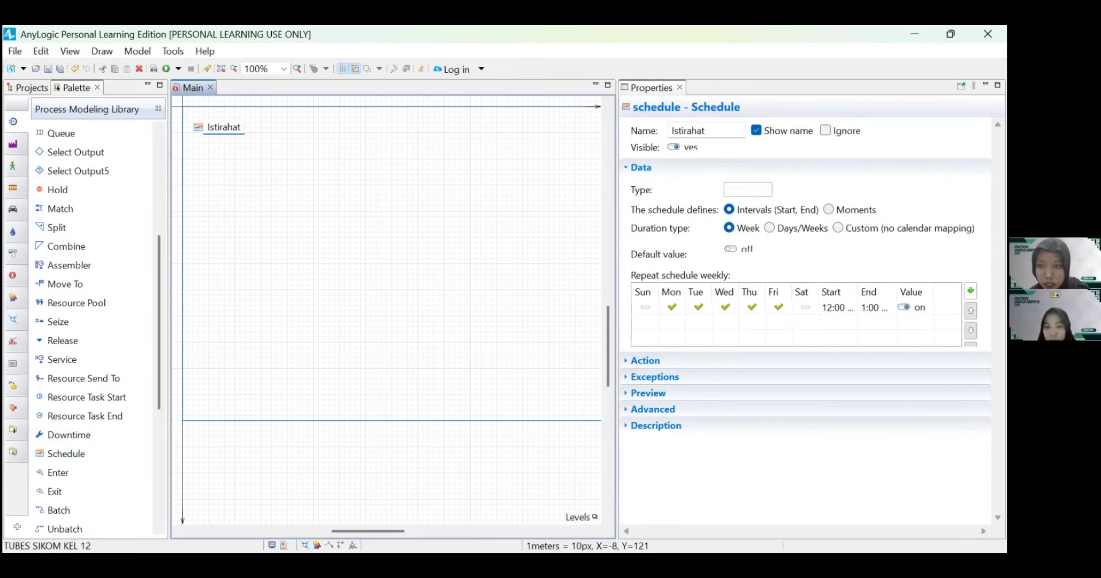
{"action": "left_click", "coordinate": [649, 309]}
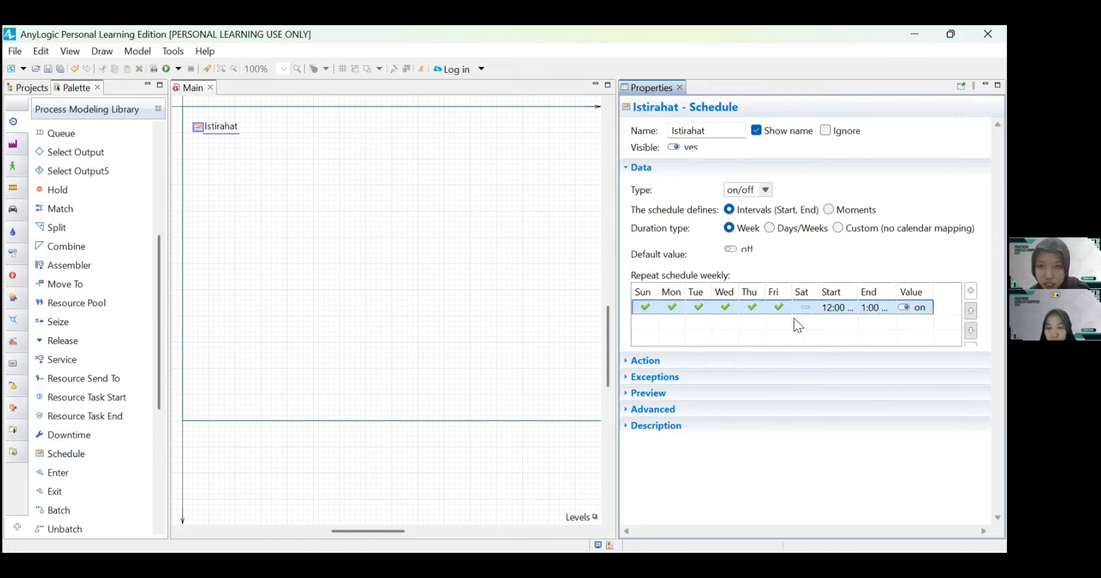
{"action": "left_click", "coordinate": [829, 306]}
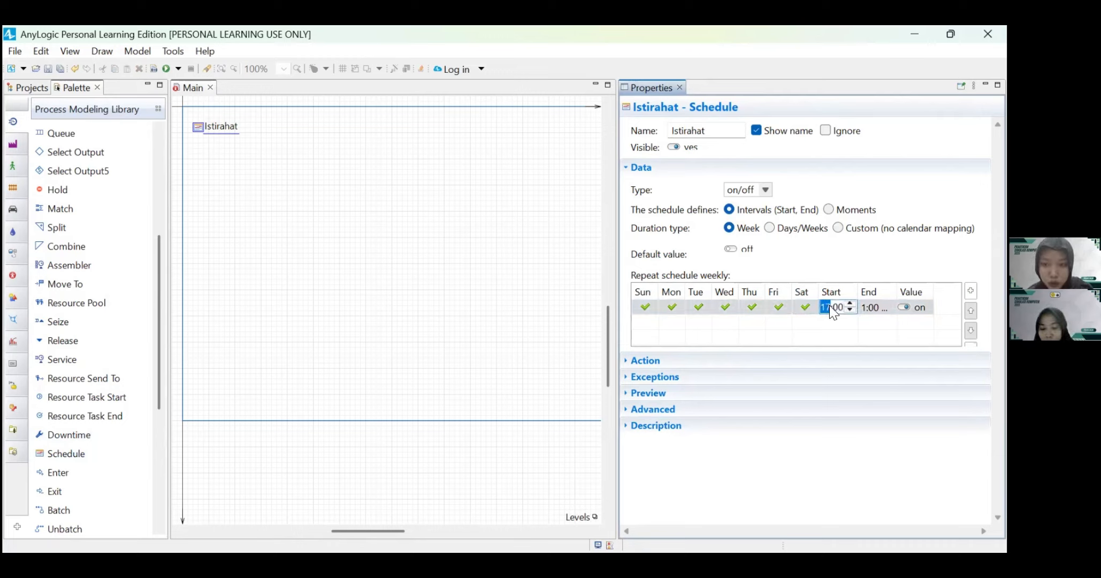
{"action": "left_click", "coordinate": [864, 309]}
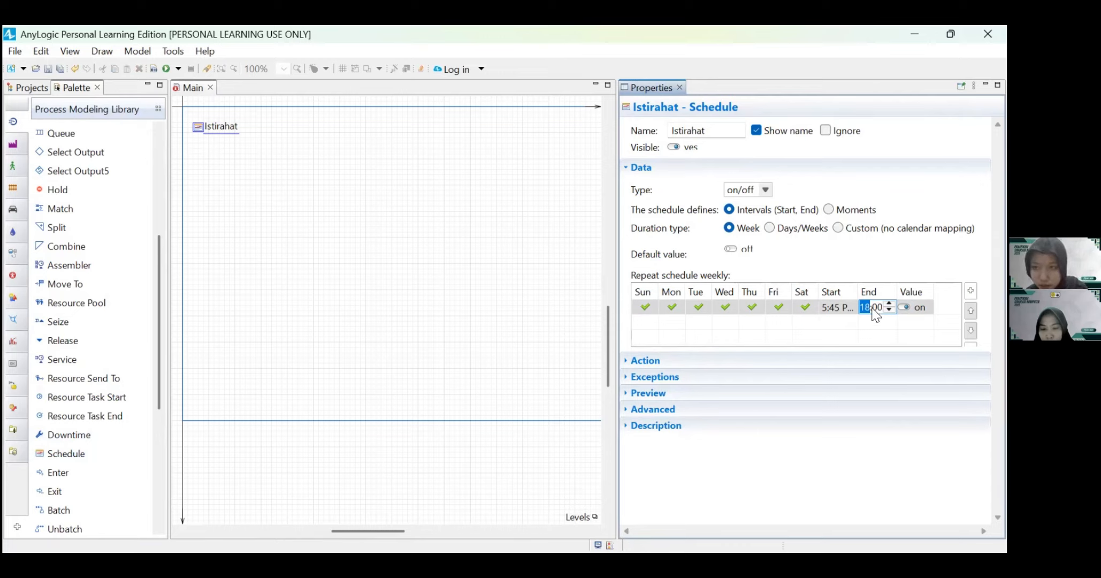
{"action": "left_click", "coordinate": [843, 262]}
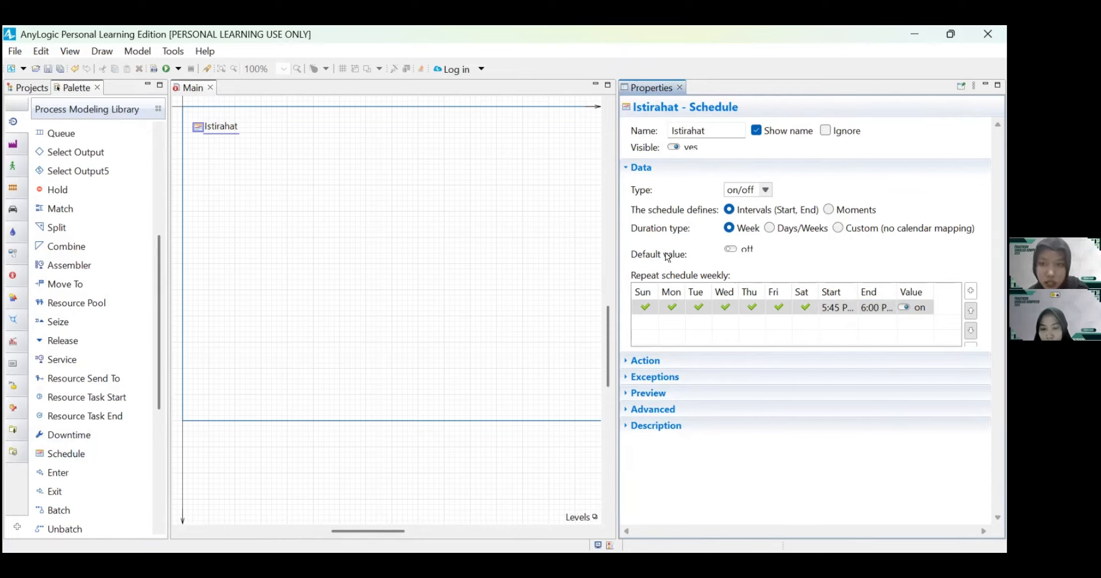
{"action": "left_click", "coordinate": [488, 254]}
Step: Place a Source block named Bahan_Baku_Datang below the Istirahat schedule and centre its name label above the block
{"action": "scroll", "coordinate": [79, 248], "scroll_direction": "down", "scroll_amount": 1}
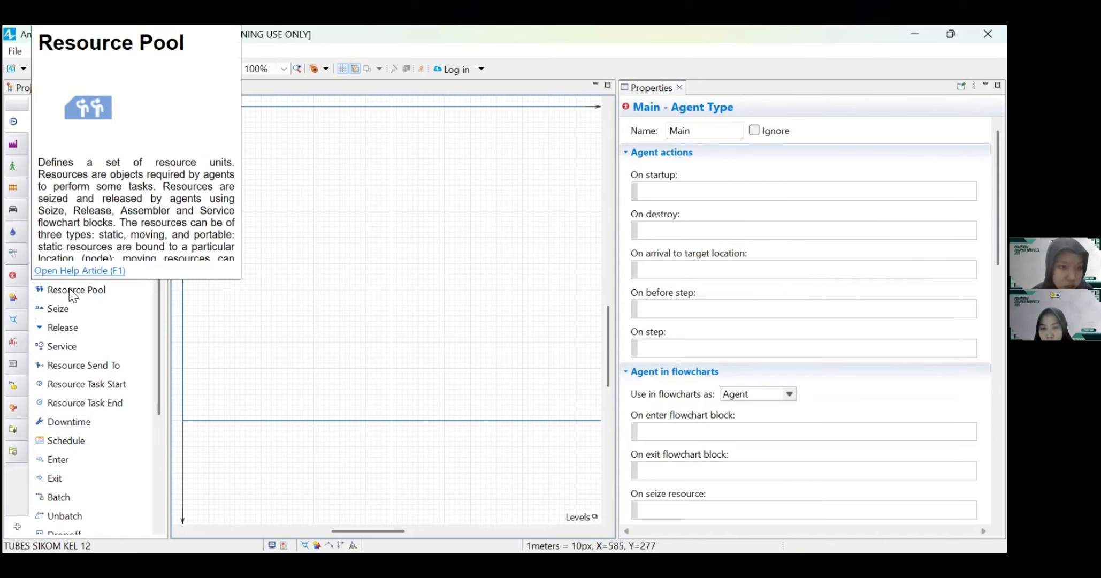
{"action": "scroll", "coordinate": [125, 356], "scroll_direction": "up", "scroll_amount": 10}
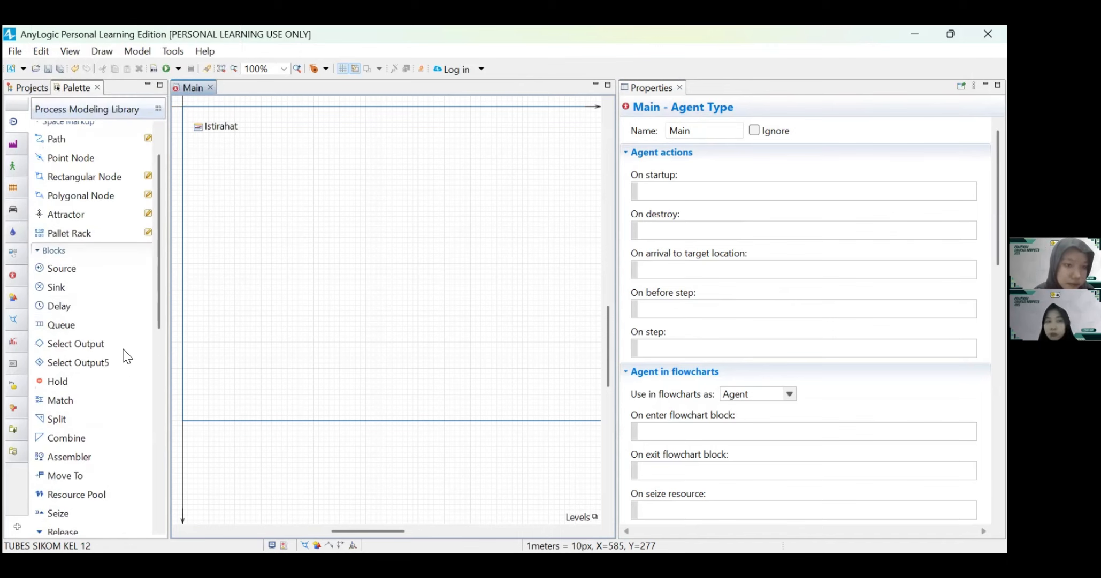
{"action": "left_click_drag", "start_coordinate": [62, 268], "coordinate": [224, 196]}
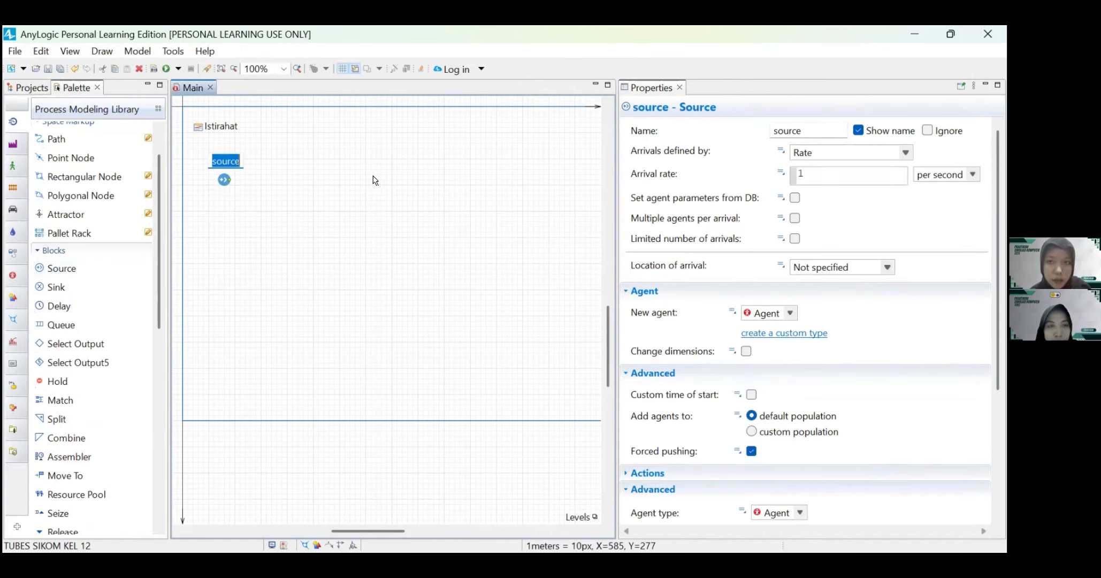
{"action": "type", "text": "Bahan"}
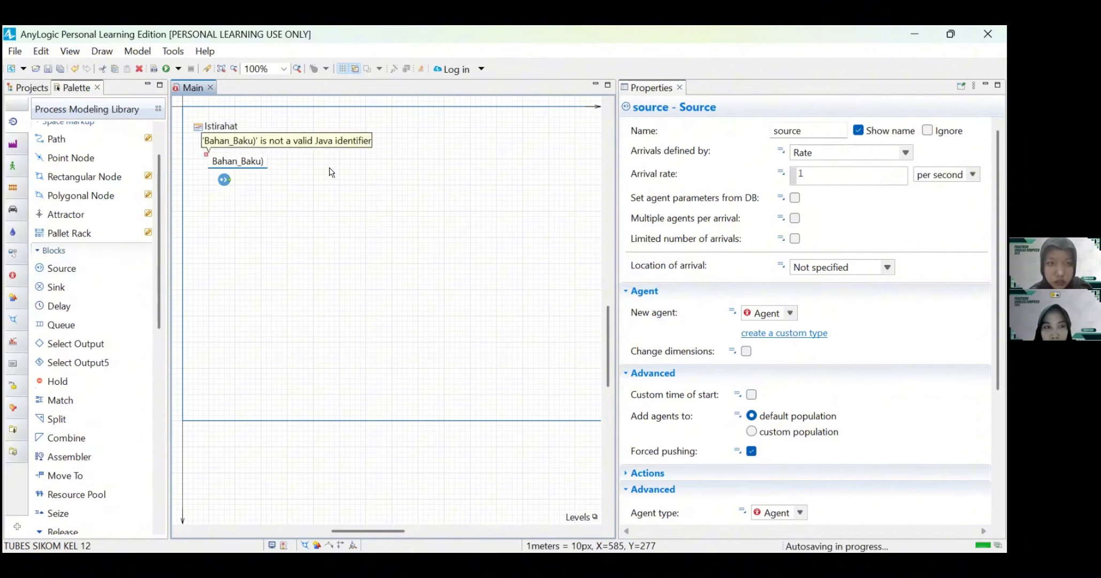
{"action": "type", "text": "_Baku_Dtan"}
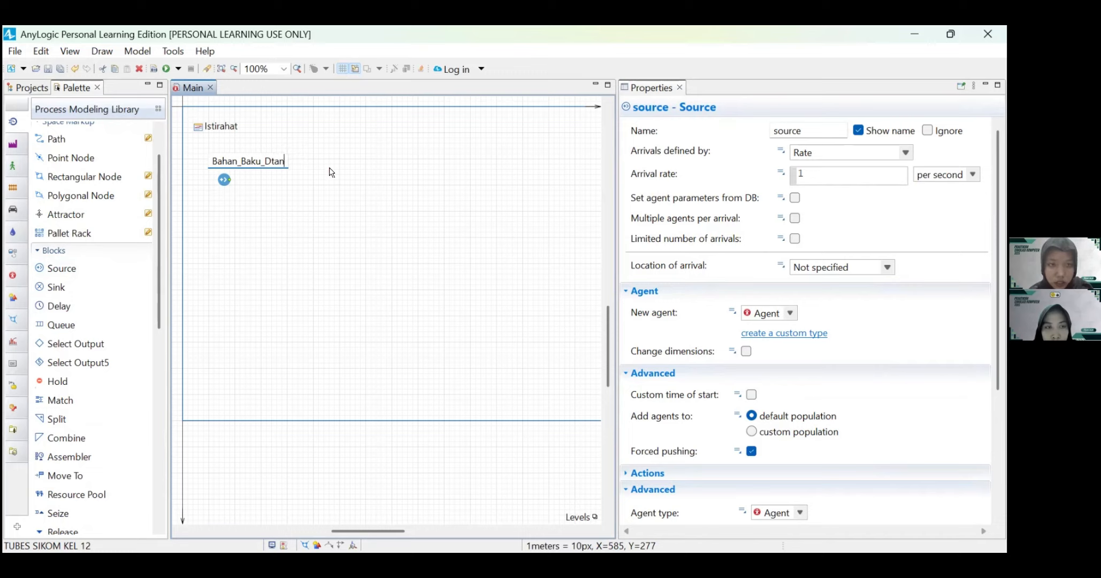
{"action": "key", "text": "BackSpace"}
{"action": "key", "text": "BackSpace"}
{"action": "key", "text": "BackSpace"}
{"action": "type", "text": "atang"}
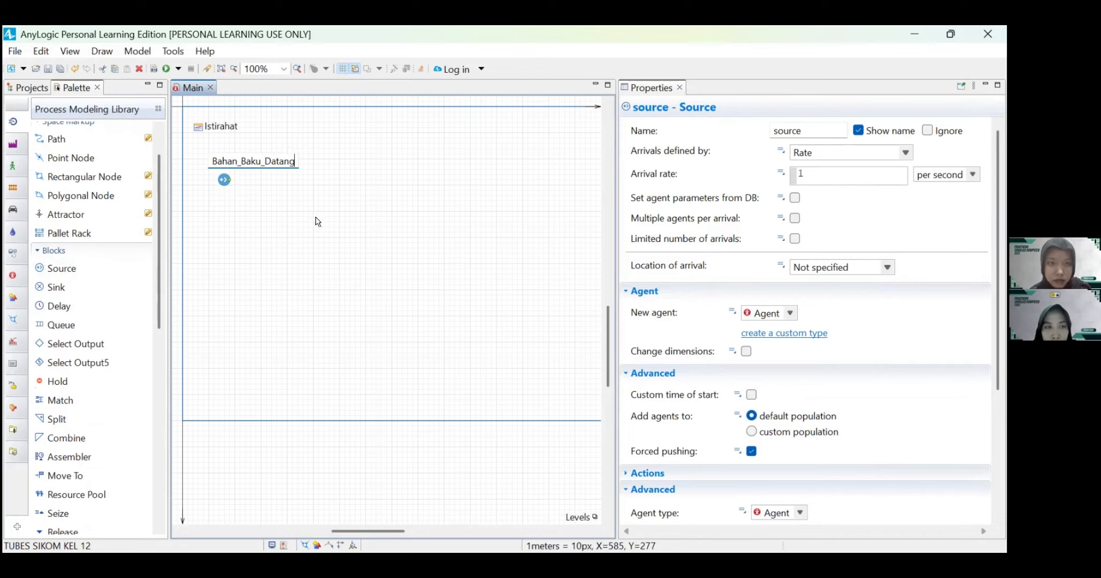
{"action": "key", "text": "Return"}
{"action": "left_click_drag", "start_coordinate": [225, 184], "coordinate": [238, 167]}
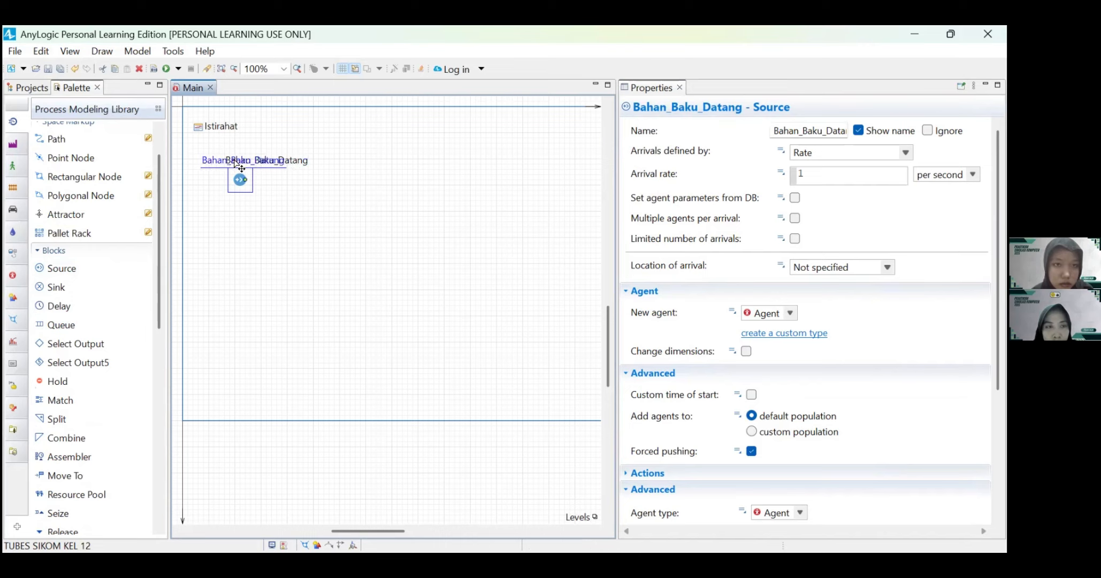
{"action": "left_click", "coordinate": [304, 226]}
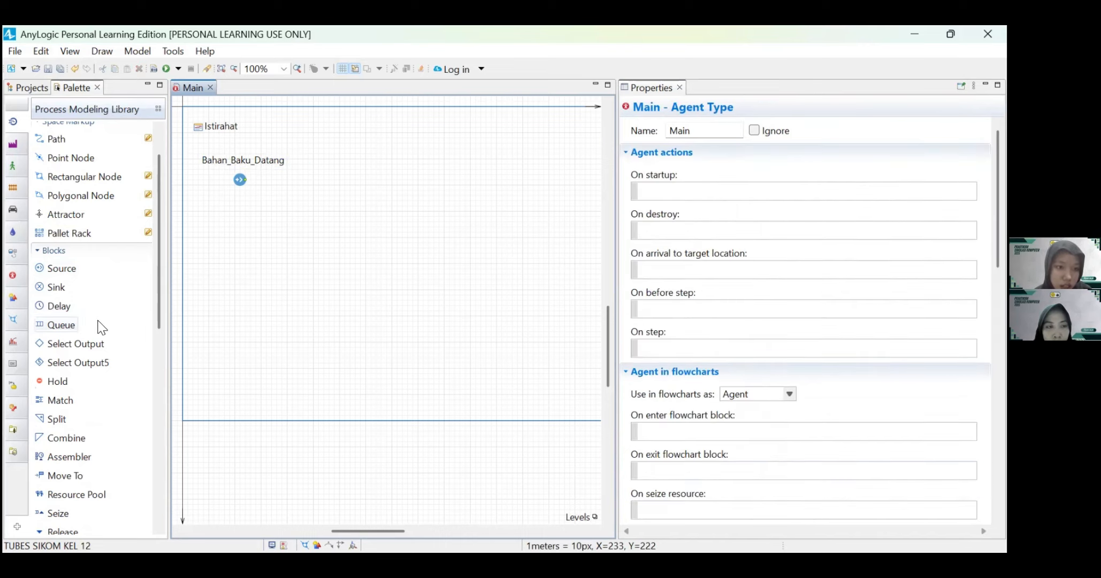
Step: Add a Select Output5 block connected to the Bahan_Baku_Datang source's output and hide its name
{"action": "scroll", "coordinate": [91, 315], "scroll_direction": "down", "scroll_amount": 3}
{"action": "left_click_drag", "start_coordinate": [69, 292], "coordinate": [280, 198]}
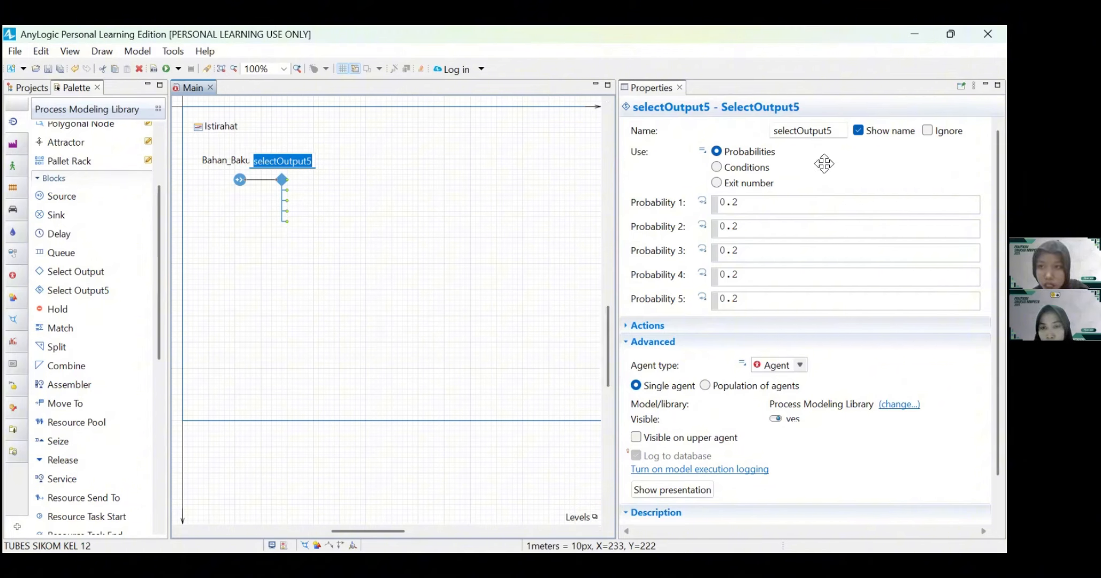
{"action": "left_click", "coordinate": [859, 131]}
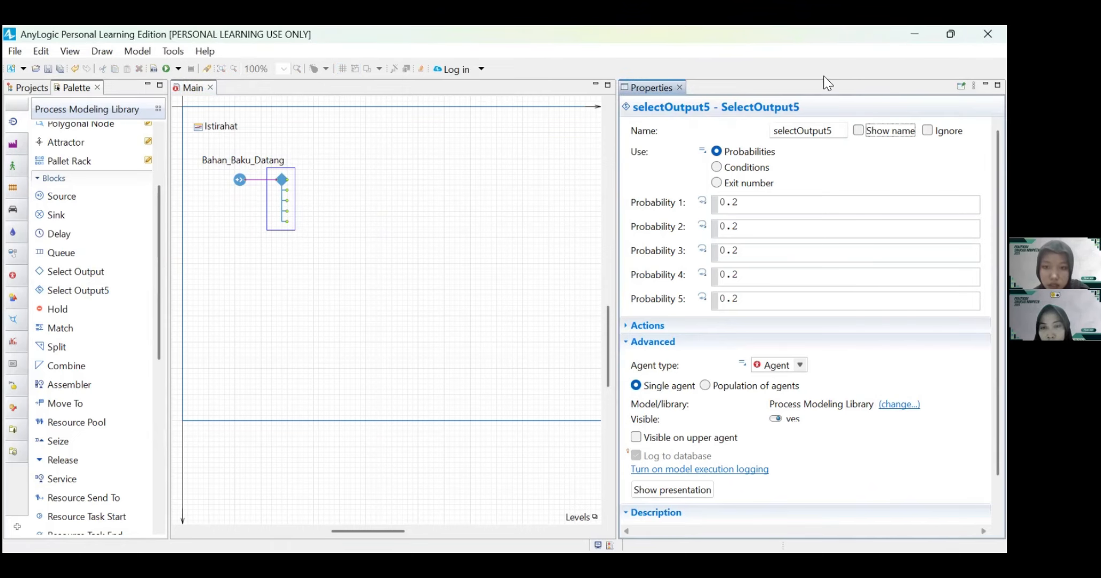
Step: Add a Queue block connected to the first output of the Select Output5 block and name it Tiramisu
{"action": "scroll", "coordinate": [802, 214], "scroll_direction": "down", "scroll_amount": 2}
{"action": "left_click_drag", "start_coordinate": [59, 250], "coordinate": [329, 178]}
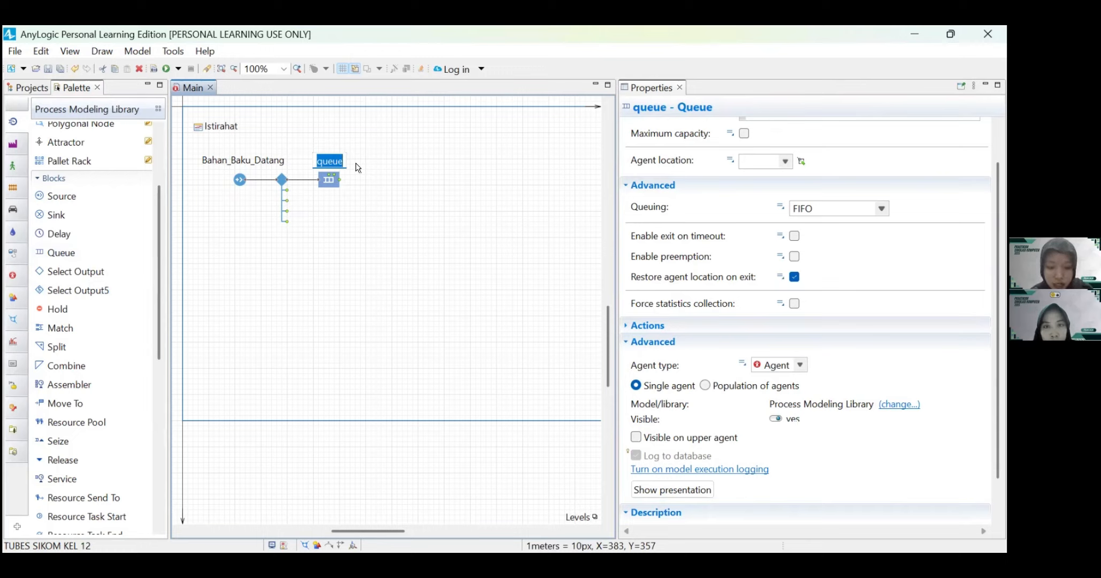
{"action": "type", "text": "Tiramisu"}
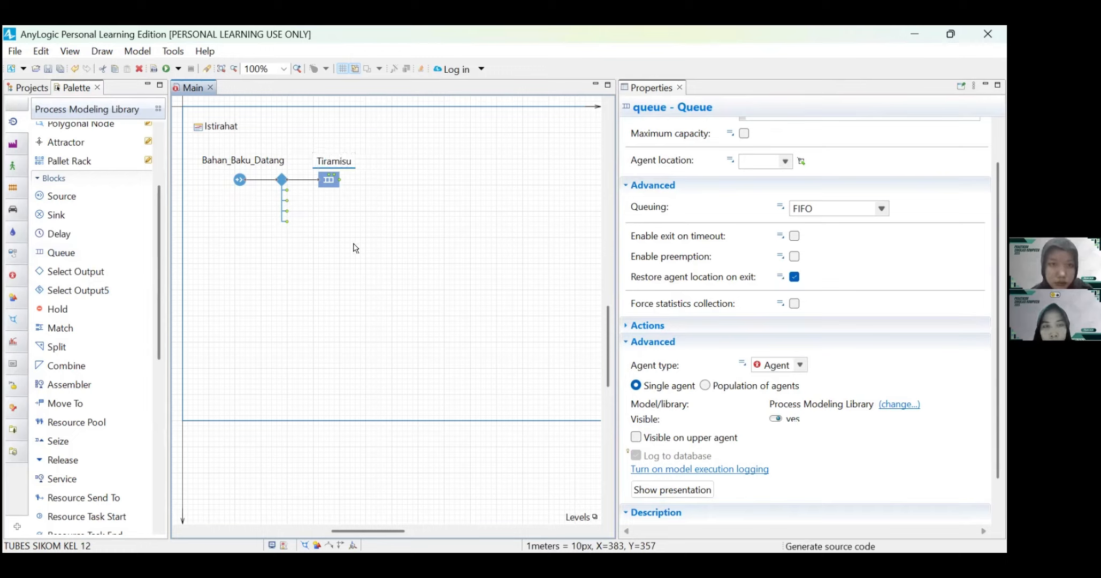
{"action": "key", "text": "Return"}
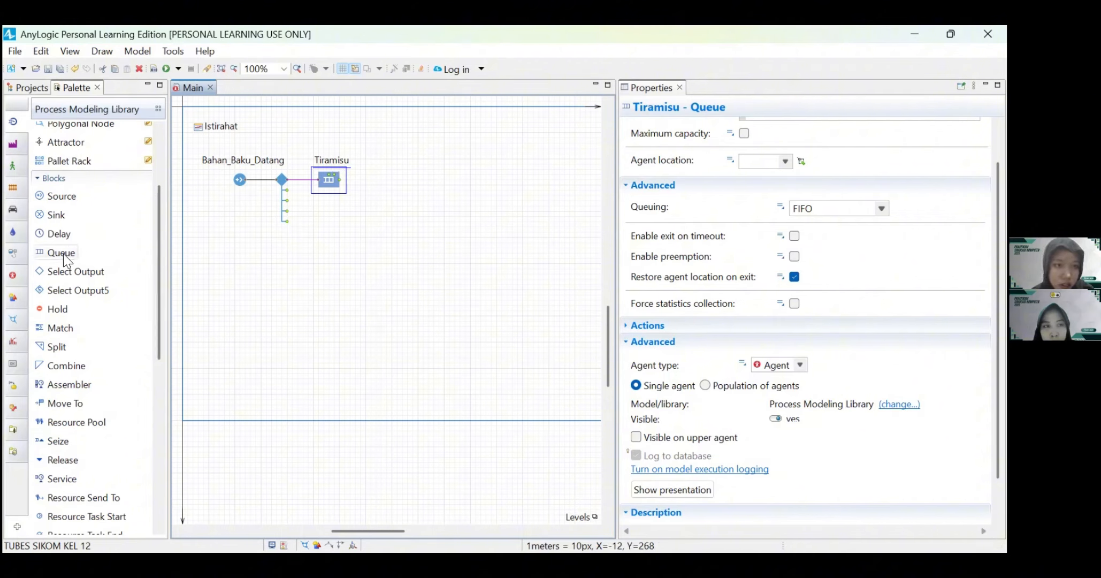
Step: Add a Queue block below the Tiramisu queue and name it Keju
{"action": "left_click_drag", "start_coordinate": [62, 253], "coordinate": [333, 230]}
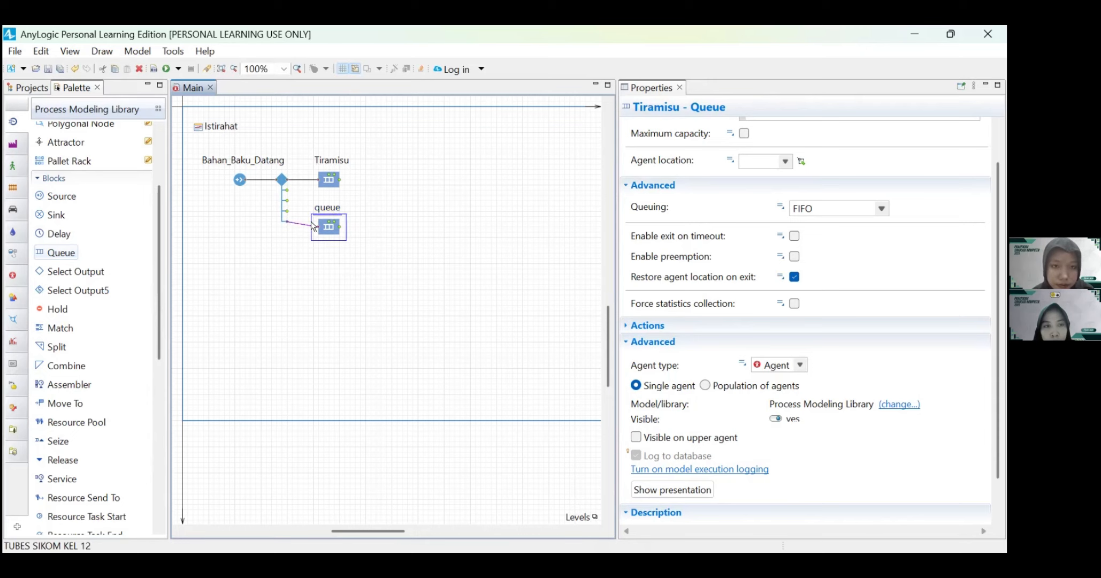
{"action": "type", "text": "Keju"}
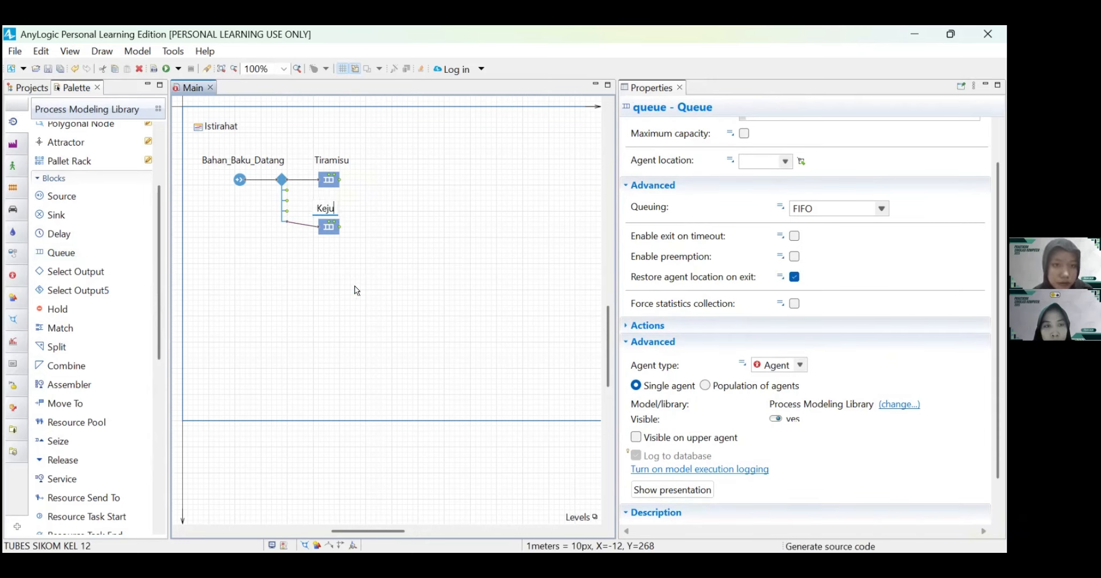
{"action": "key", "text": "Return"}
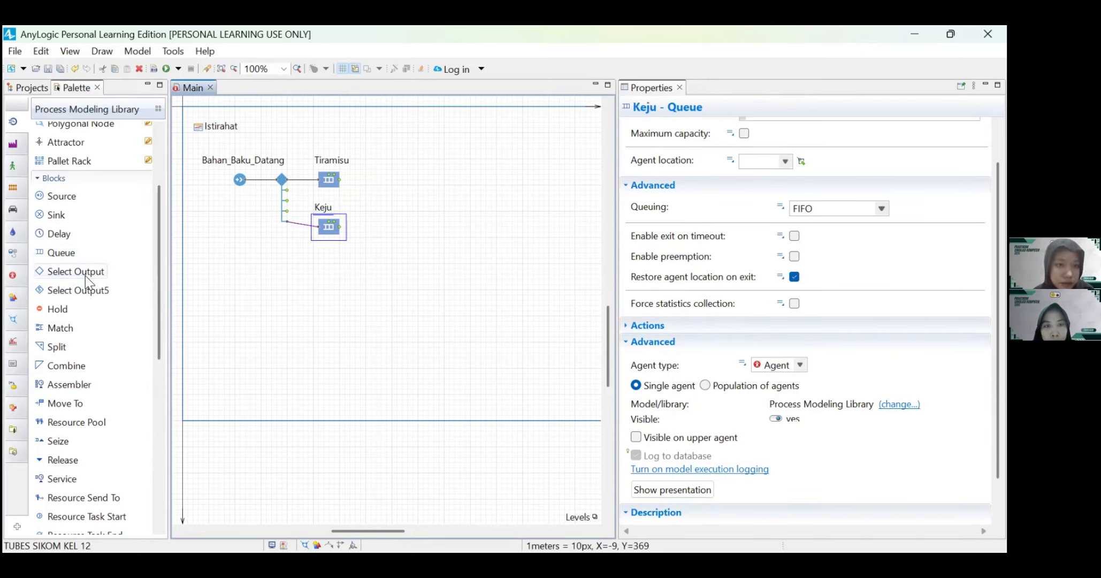
Step: Add a third Queue block below the Keju queue and name it Kacang
{"action": "left_click_drag", "start_coordinate": [61, 254], "coordinate": [330, 281]}
{"action": "double_click", "coordinate": [334, 261]}
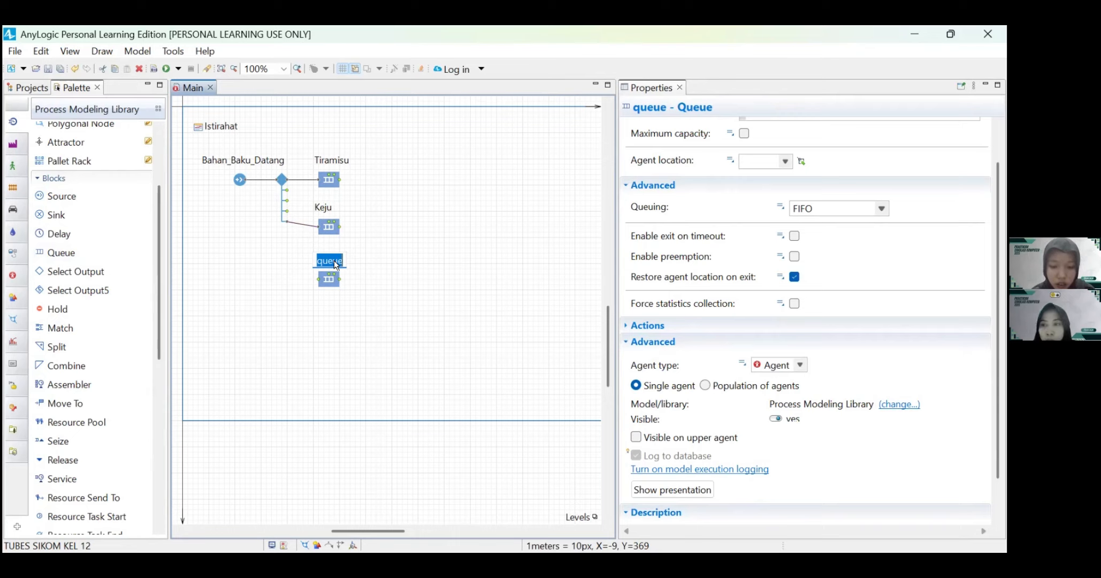
{"action": "type", "text": "Kacang"}
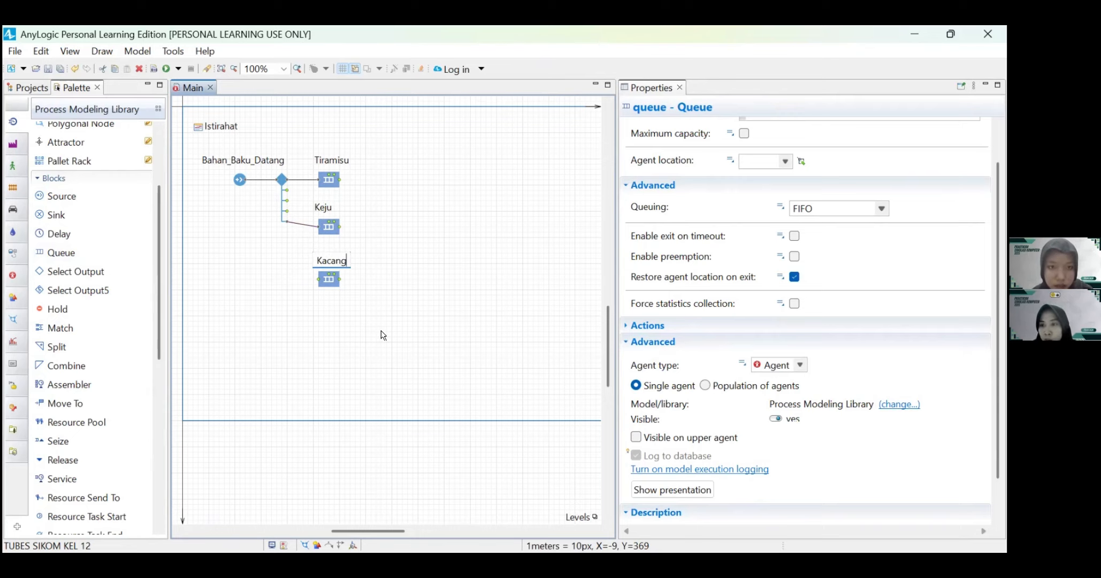
{"action": "key", "text": "Return"}
Step: Delete the connector between the Select Output5 block's last output and the Keju queue
{"action": "scroll", "coordinate": [293, 222], "scroll_direction": "up", "scroll_amount": 1}
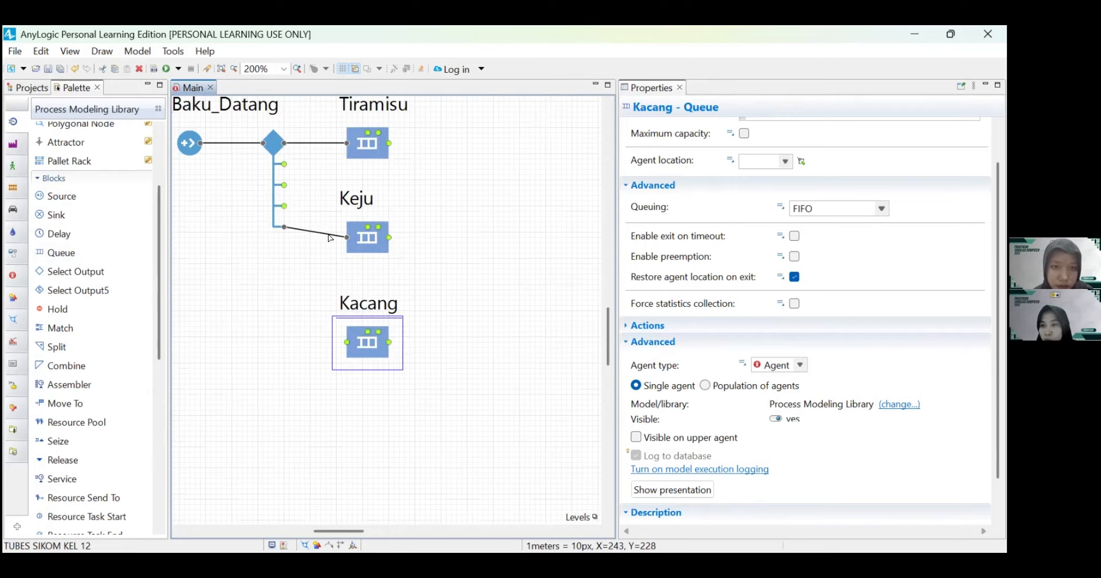
{"action": "left_click", "coordinate": [329, 238]}
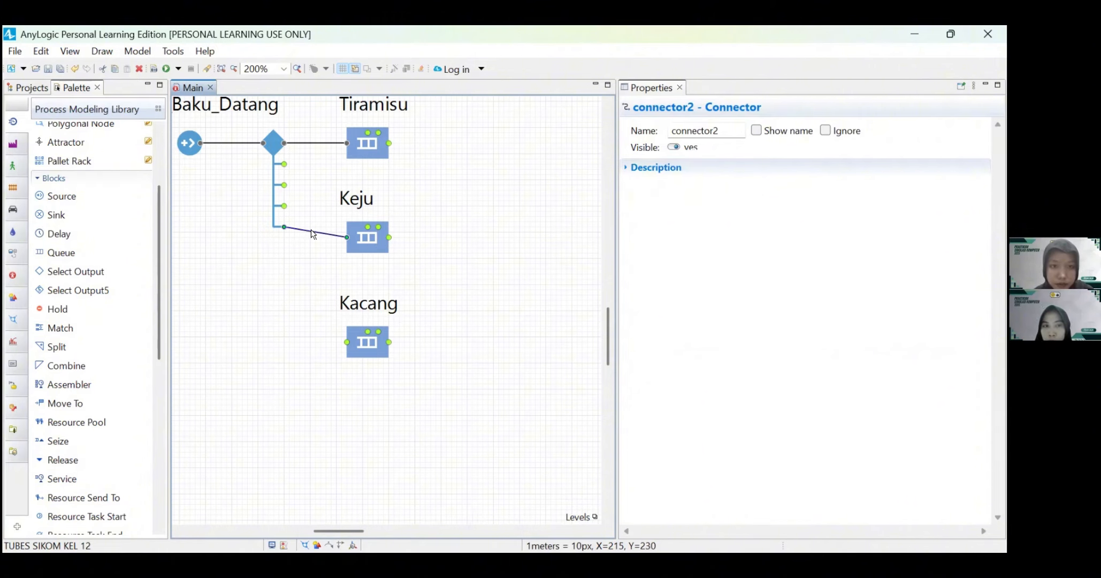
{"action": "key", "text": "Delete"}
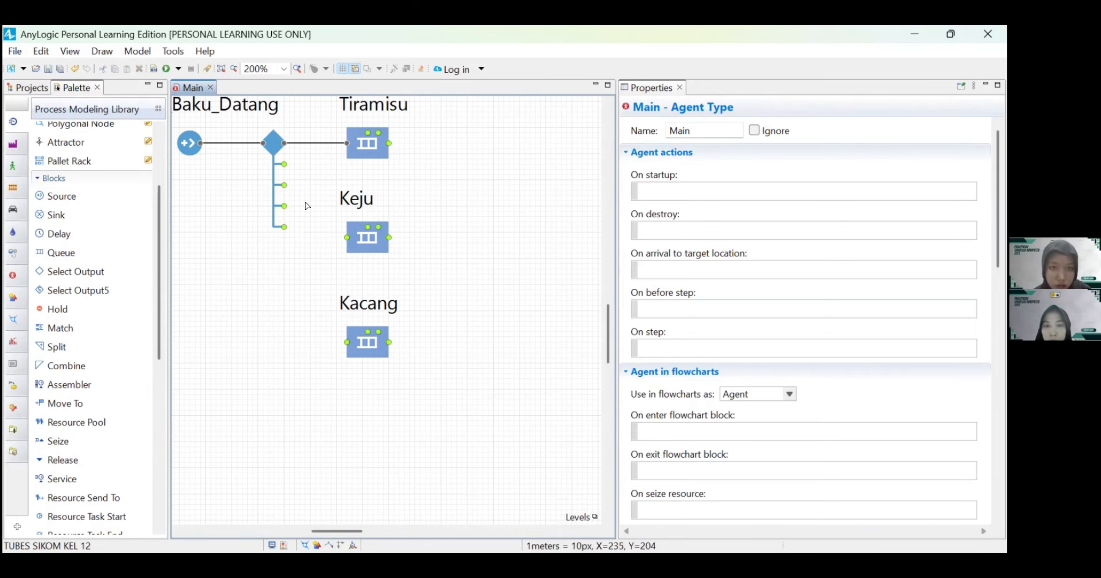
Step: Connect the Select Output5 block's second output to the Keju queue and its third output to the Kacang queue
{"action": "scroll", "coordinate": [290, 193], "scroll_direction": "up", "scroll_amount": 1, "text": "ctrl"}
{"action": "scroll", "coordinate": [289, 189], "scroll_direction": "down", "scroll_amount": 1, "text": "ctrl"}
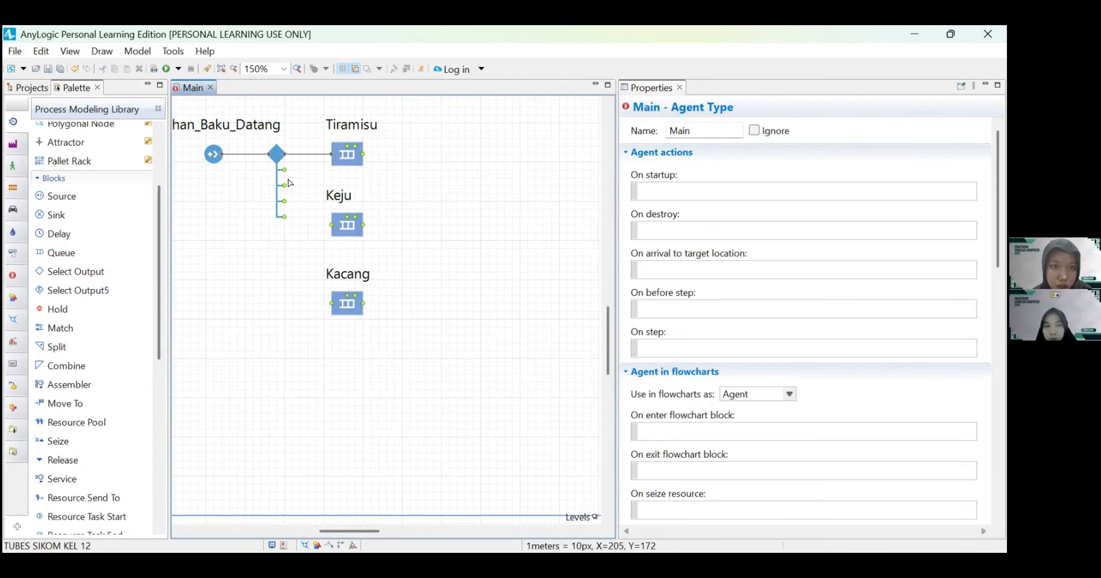
{"action": "left_click", "coordinate": [286, 170]}
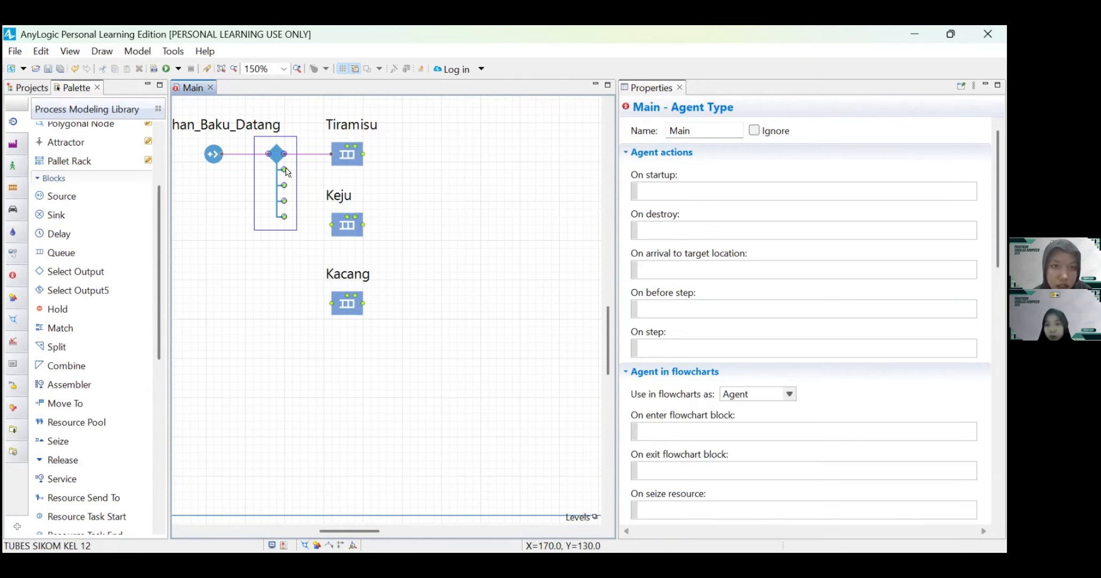
{"action": "left_click_drag", "start_coordinate": [286, 171], "coordinate": [330, 227]}
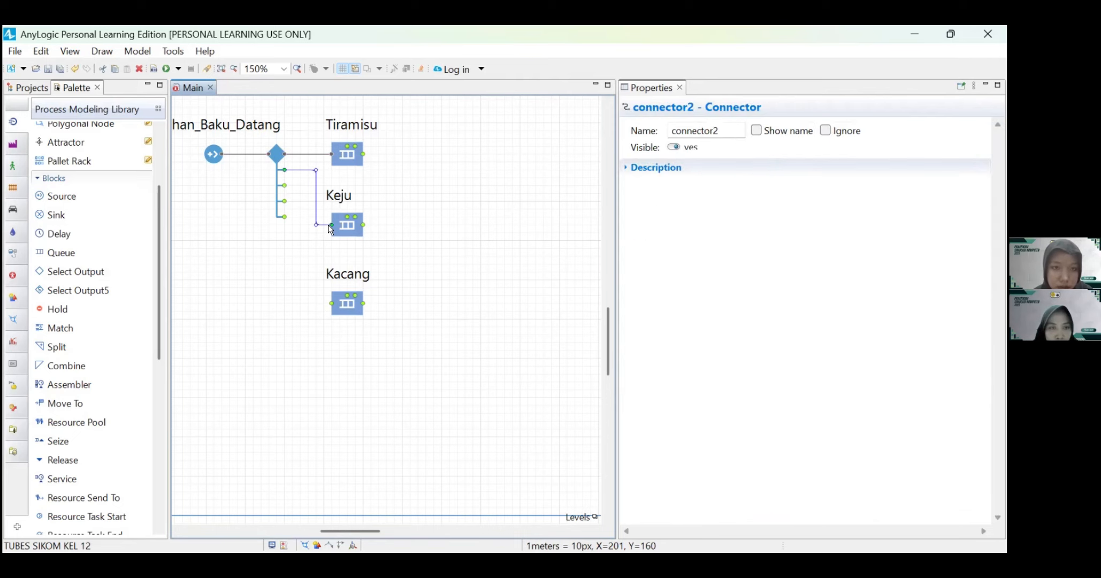
{"action": "left_click_drag", "start_coordinate": [284, 187], "coordinate": [332, 303]}
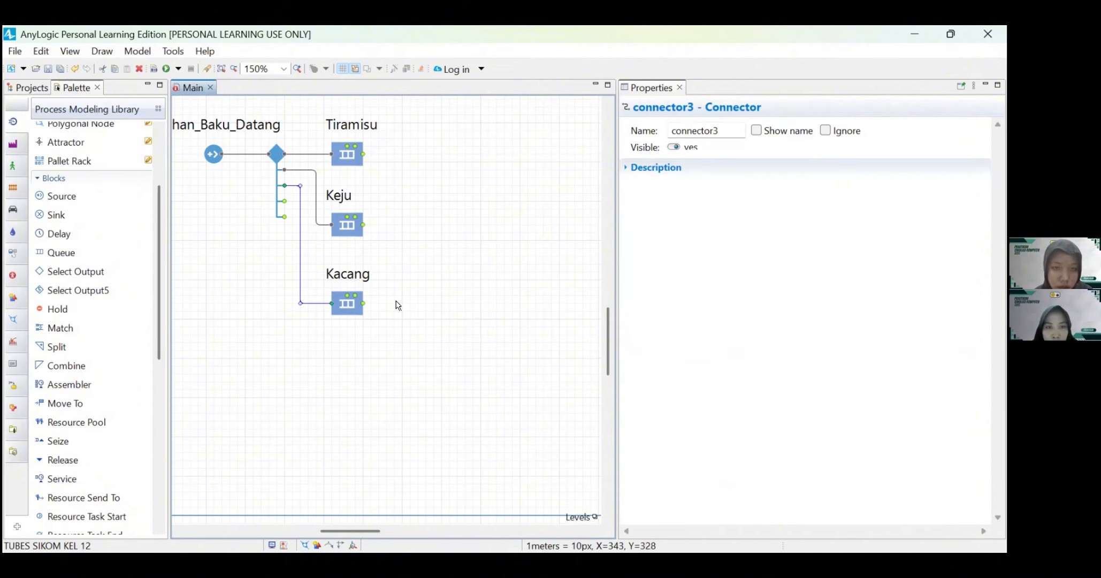
Step: Place a Time Measure Start block to the right of the Keju queue and name it Waktu_Mulai
{"action": "scroll", "coordinate": [396, 305], "scroll_direction": "down", "scroll_amount": 3}
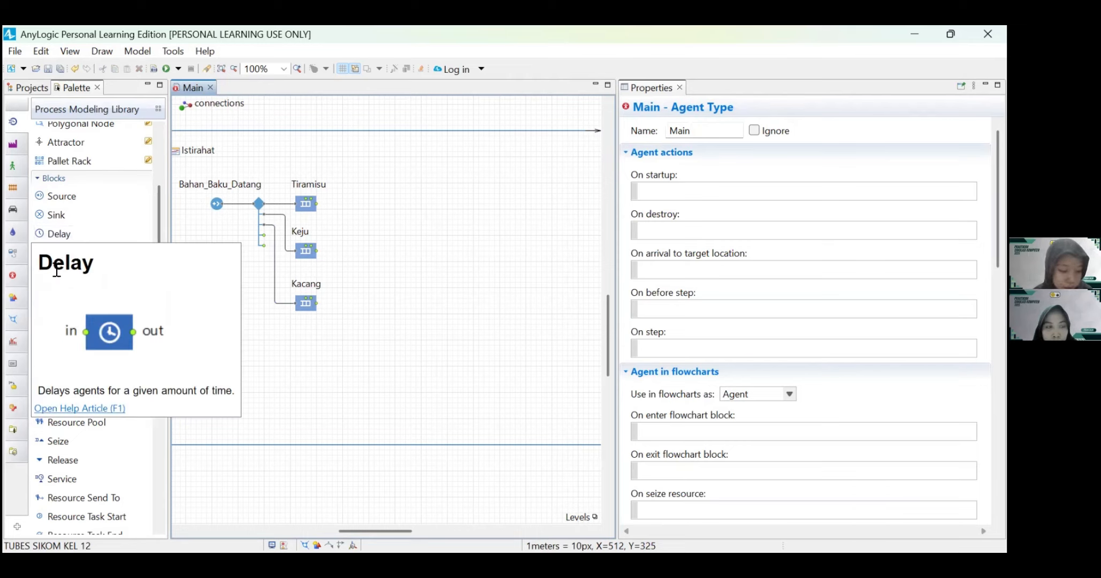
{"action": "scroll", "coordinate": [103, 463], "scroll_direction": "down", "scroll_amount": 3}
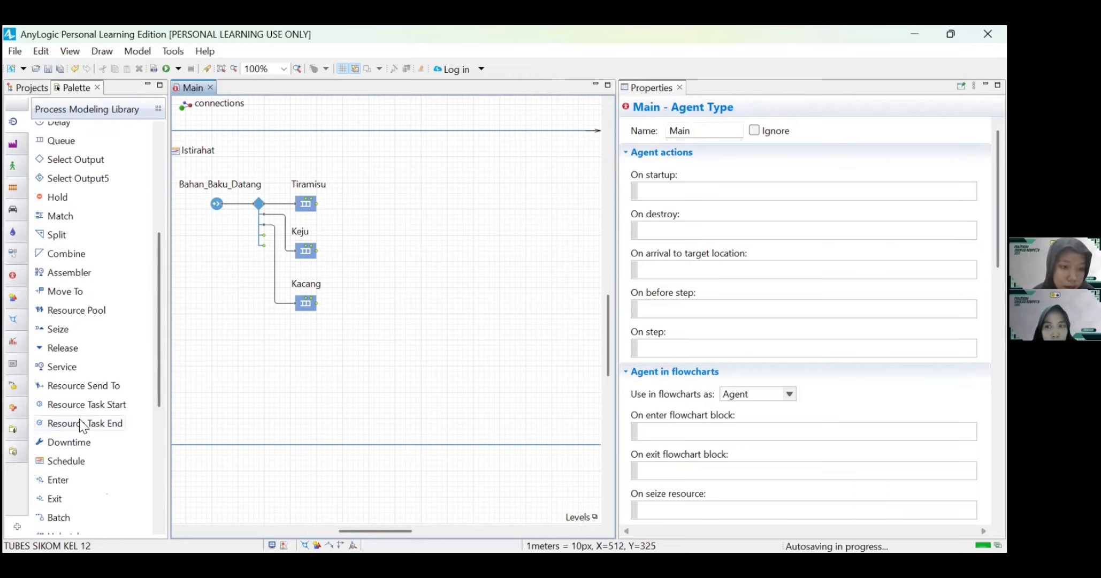
{"action": "scroll", "coordinate": [93, 365], "scroll_direction": "down", "scroll_amount": 7}
{"action": "left_click_drag", "start_coordinate": [62, 365], "coordinate": [376, 246]}
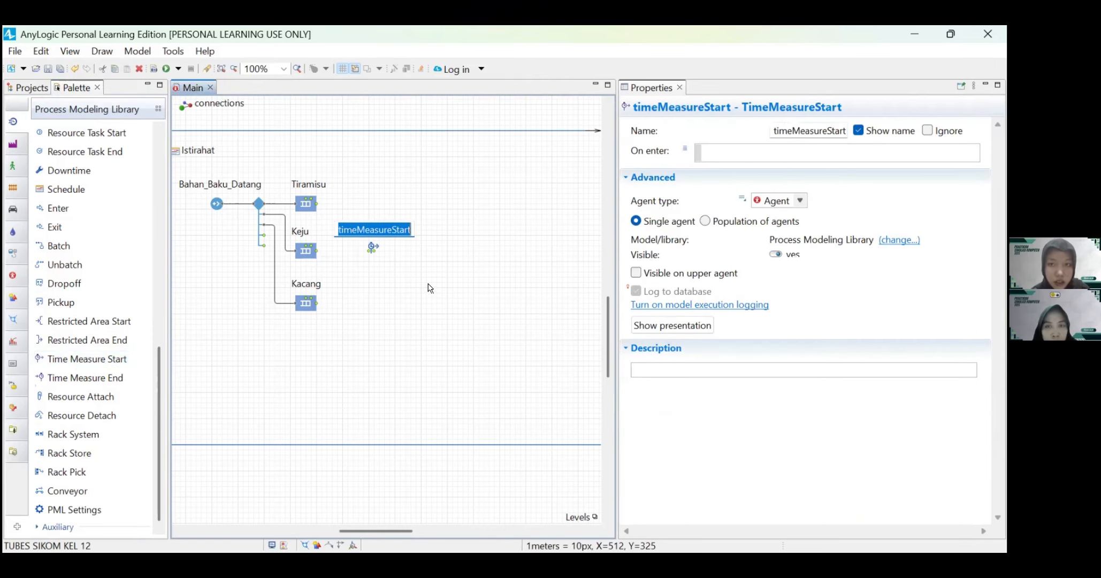
{"action": "type", "text": "Waktu_Mulai"}
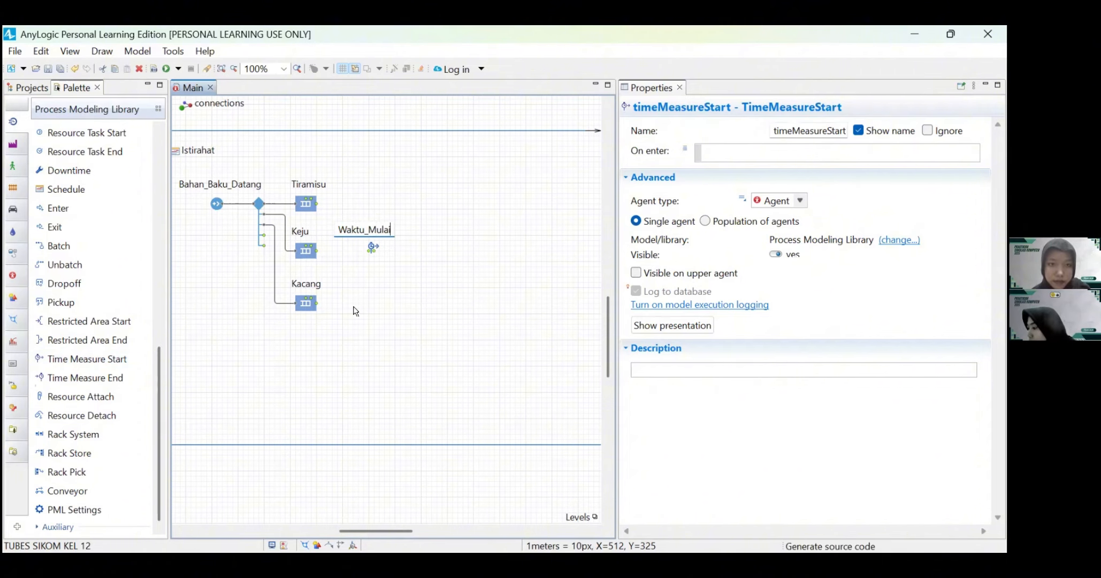
{"action": "key", "text": "Return"}
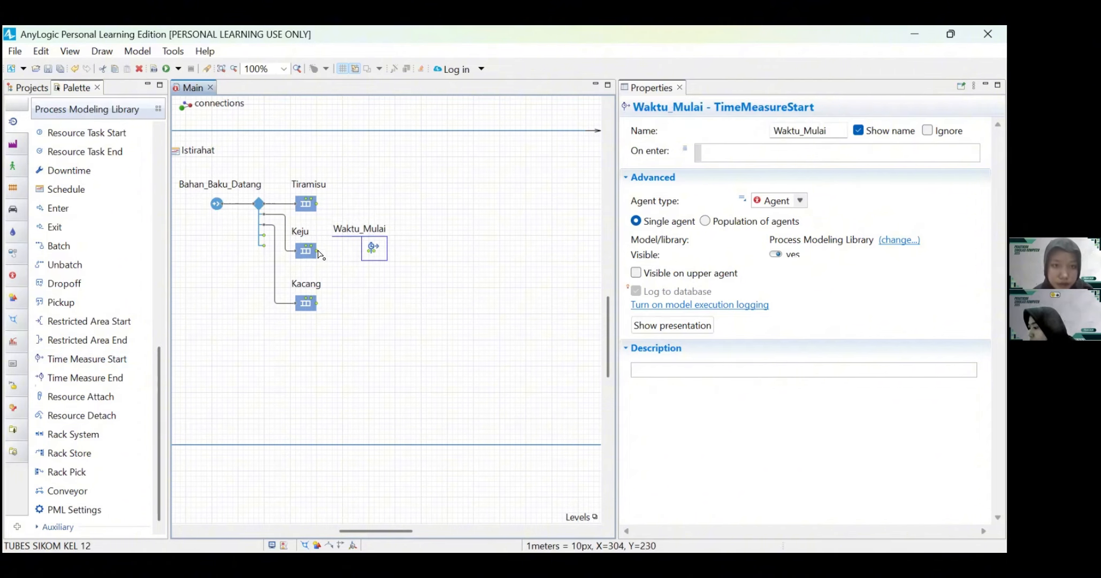
Step: Connect the outputs of the Keju, Tiramisu and Kacang queues to the input of the Waktu_Mulai block
{"action": "scroll", "coordinate": [386, 285], "scroll_direction": "up", "scroll_amount": 2}
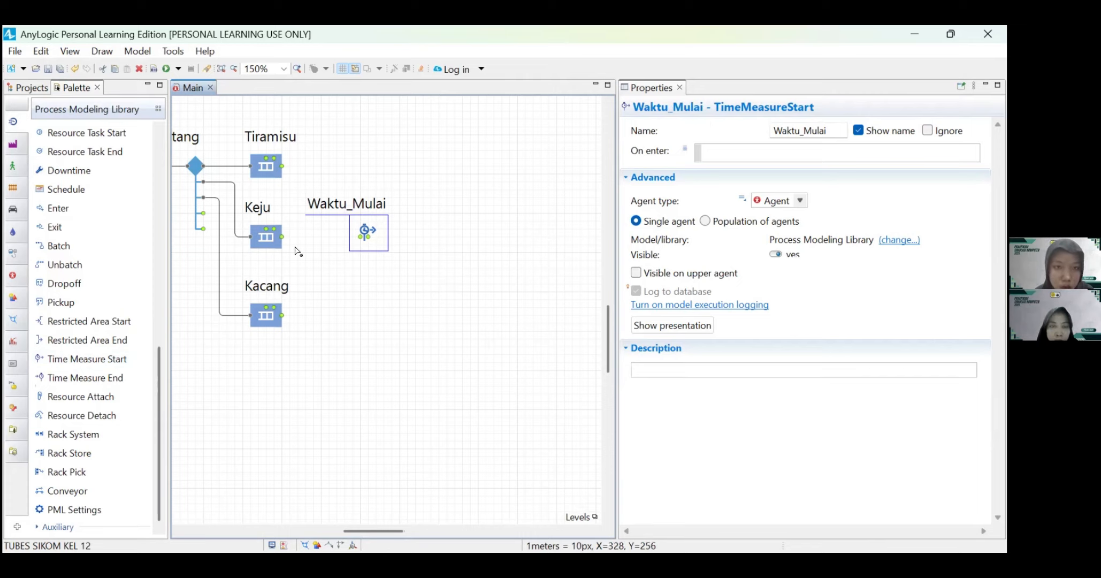
{"action": "left_click_drag", "start_coordinate": [283, 238], "coordinate": [362, 238]}
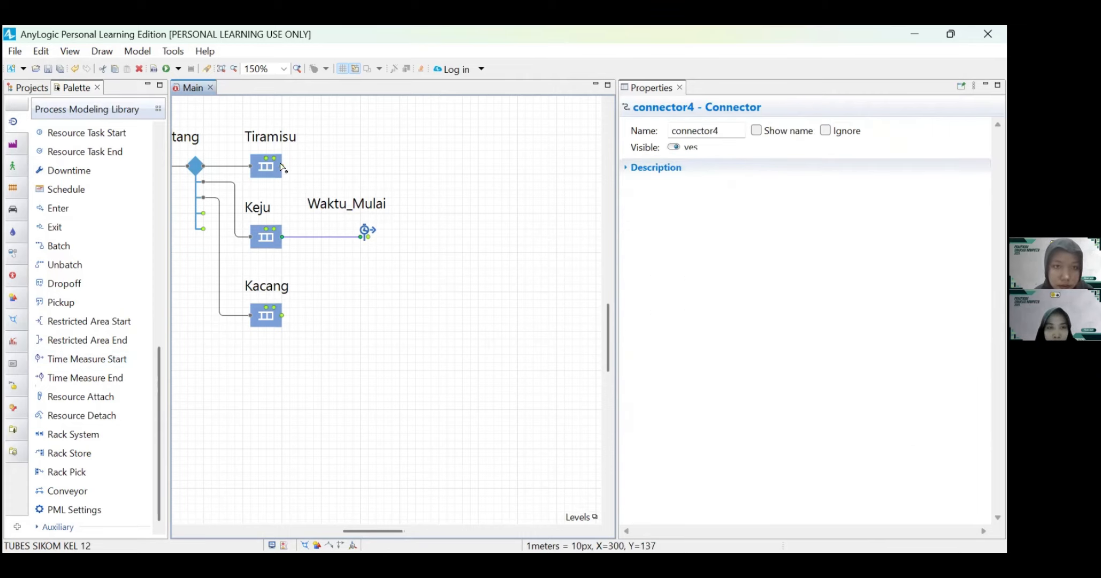
{"action": "left_click_drag", "start_coordinate": [282, 166], "coordinate": [364, 236]}
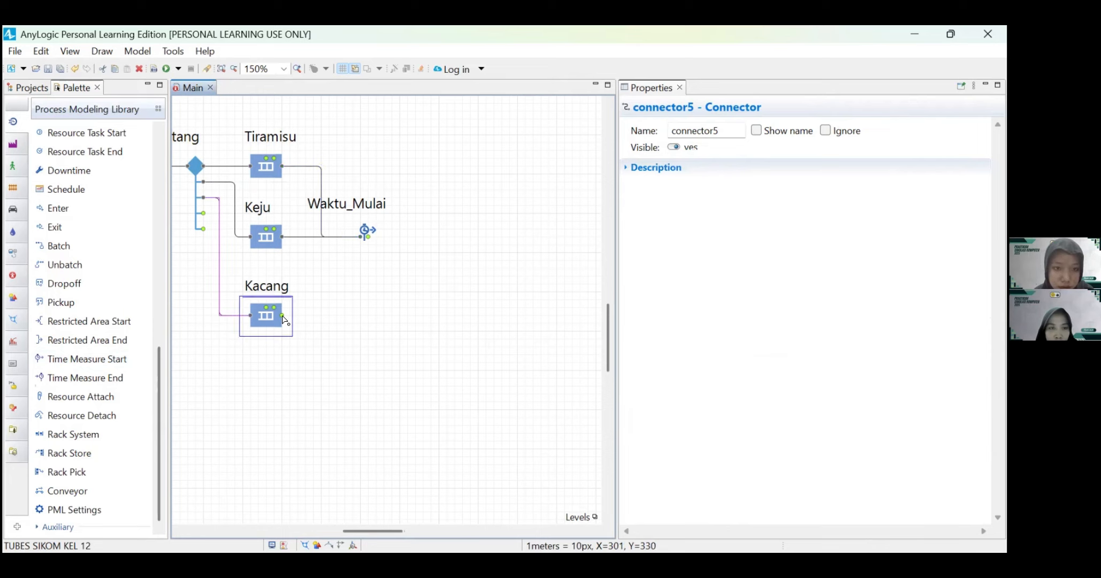
{"action": "left_click_drag", "start_coordinate": [284, 320], "coordinate": [364, 236]}
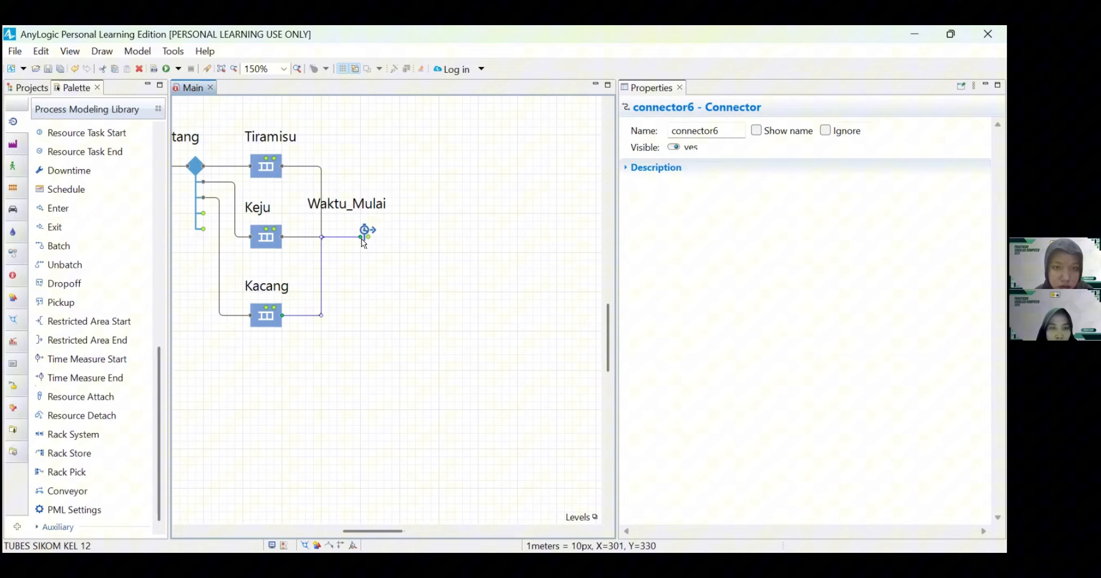
{"action": "left_click", "coordinate": [402, 296]}
Step: Add a Service block to the right of Waktu_Mulai, connected to its output
{"action": "scroll", "coordinate": [401, 296], "scroll_direction": "right", "scroll_amount": 1}
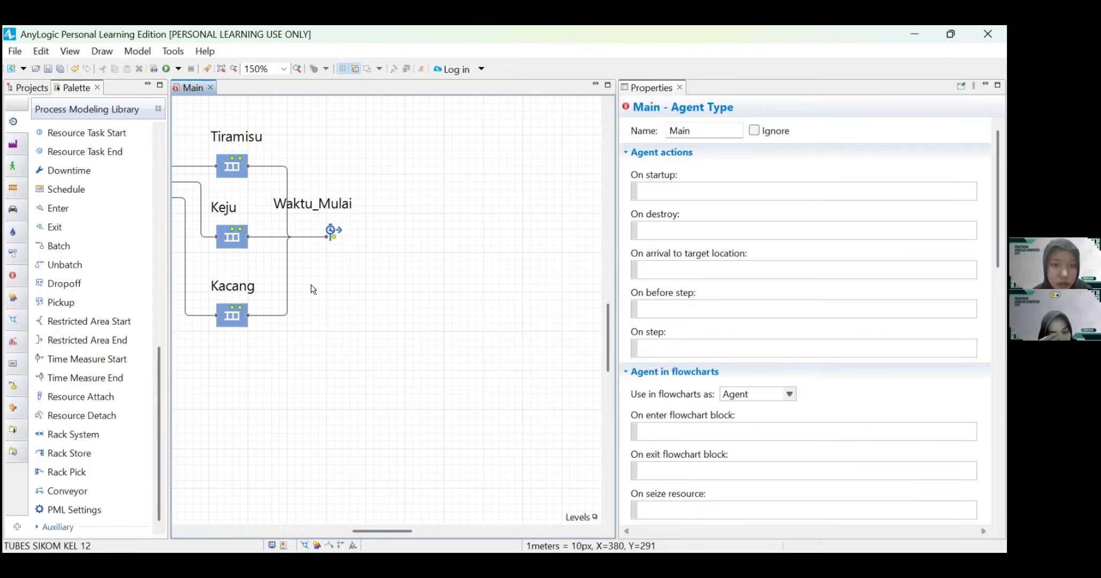
{"action": "scroll", "coordinate": [357, 305], "scroll_direction": "down", "scroll_amount": 1}
{"action": "scroll", "coordinate": [361, 307], "scroll_direction": "left", "scroll_amount": 2}
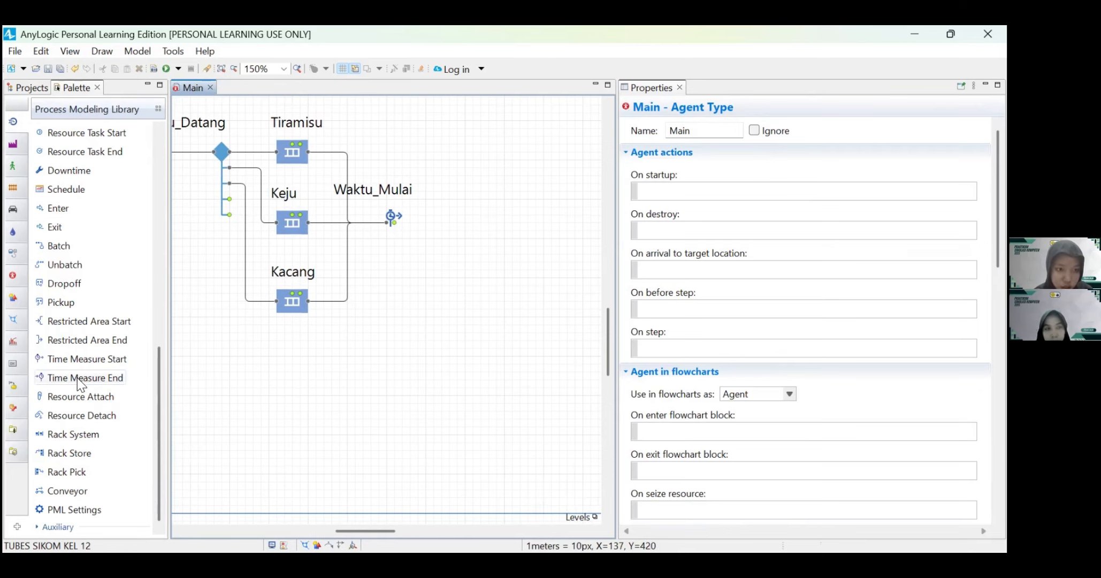
{"action": "scroll", "coordinate": [80, 378], "scroll_direction": "up", "scroll_amount": 8}
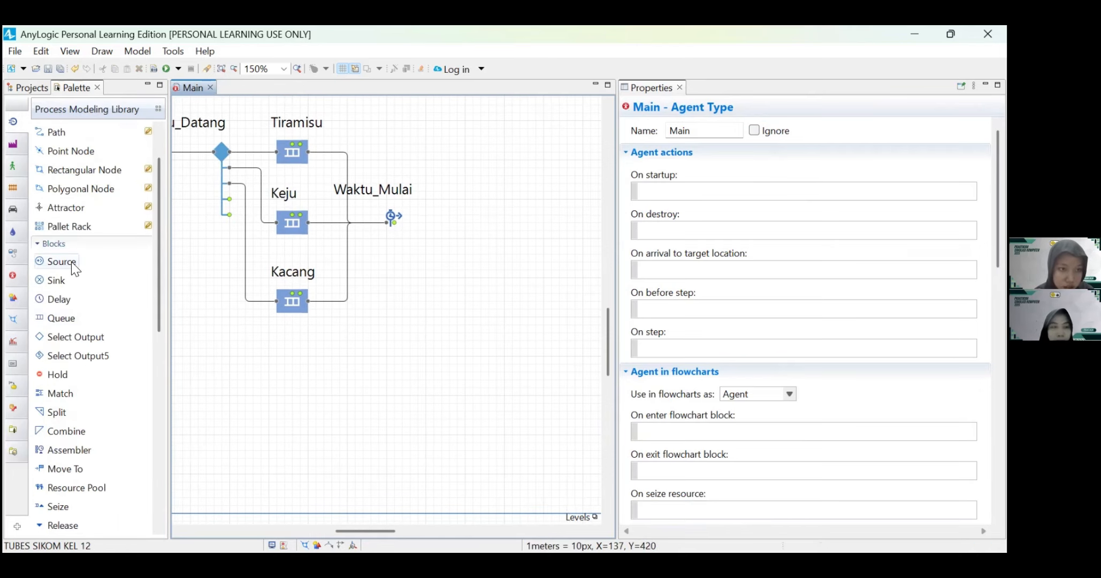
{"action": "mouse_move", "coordinate": [72, 263]}
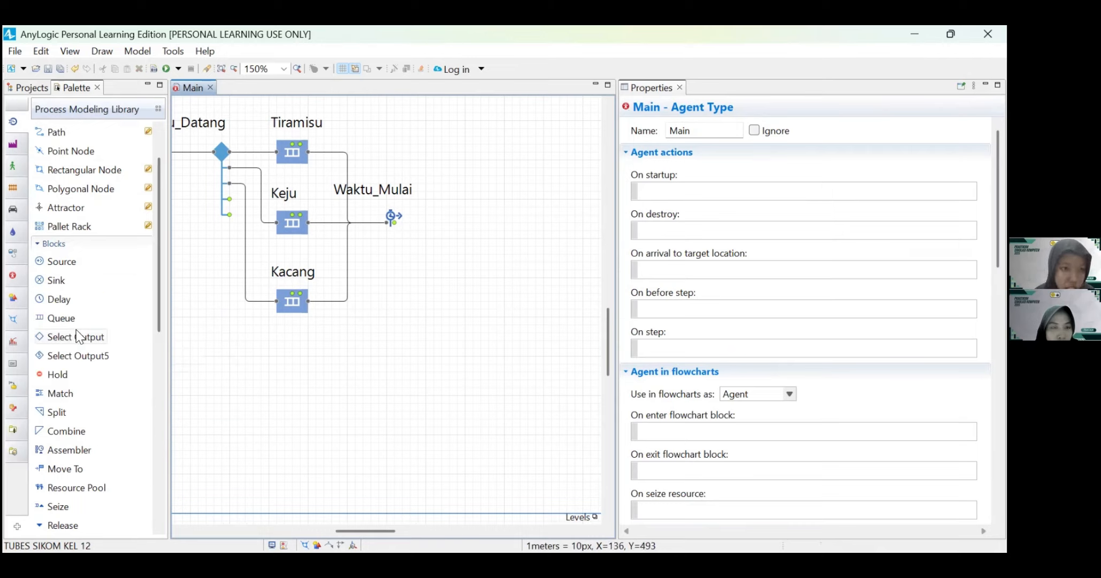
{"action": "scroll", "coordinate": [75, 364], "scroll_direction": "down", "scroll_amount": 3}
{"action": "left_click_drag", "start_coordinate": [75, 364], "coordinate": [468, 218]}
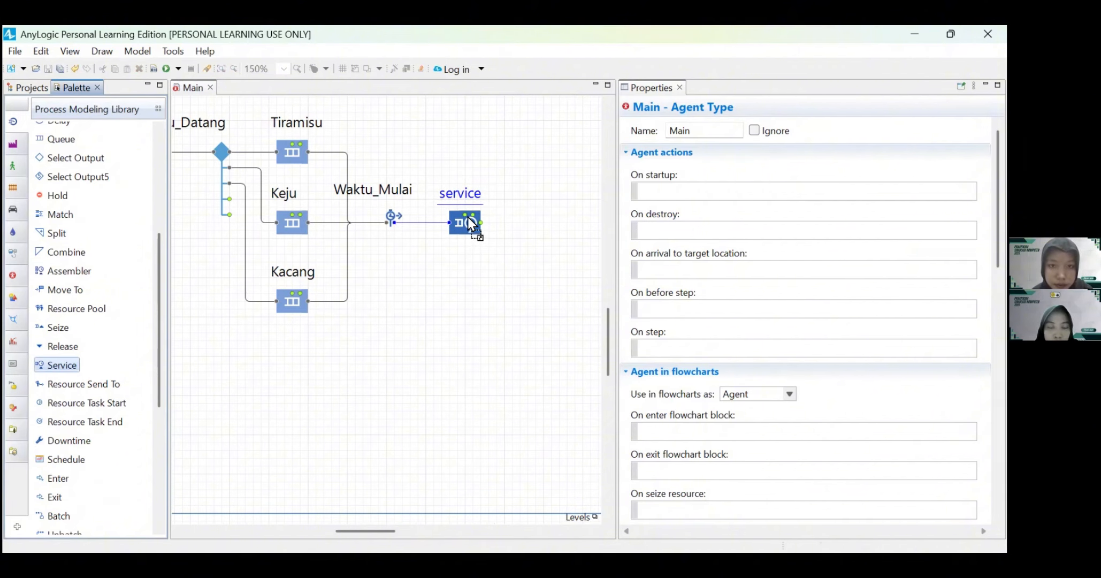
Step: Name the new Service block Penataan_Roti
{"action": "left_click", "coordinate": [477, 196]}
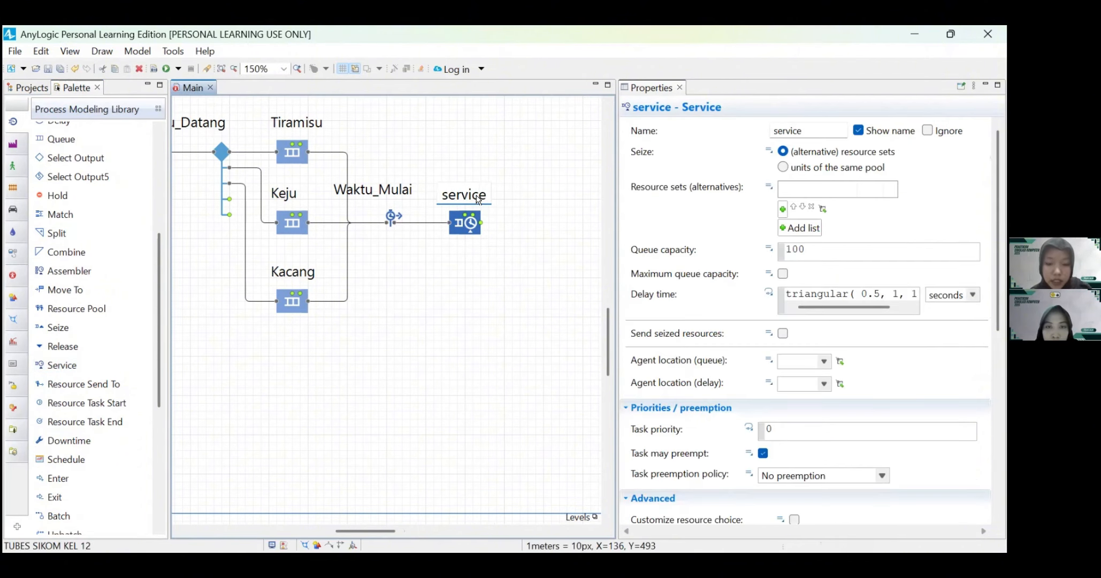
{"action": "type", "text": "P"}
{"action": "key", "text": "BackSpace"}
{"action": "key", "text": "BackSpace"}
{"action": "key", "text": "BackSpace"}
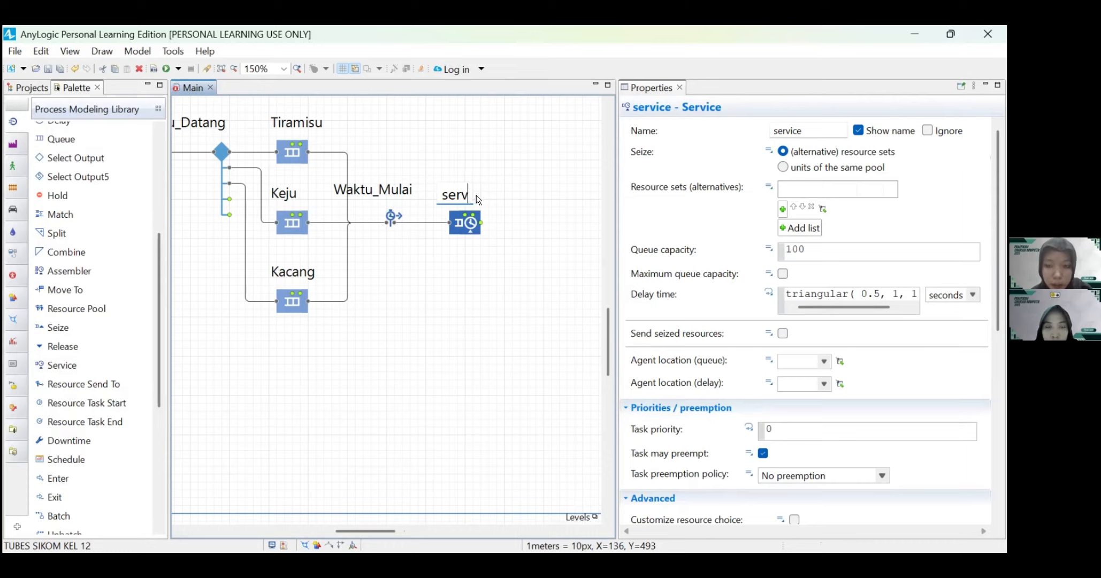
{"action": "key", "text": "BackSpace"}
{"action": "key", "text": "BackSpace"}
{"action": "key", "text": "BackSpace"}
{"action": "key", "text": "BackSpace"}
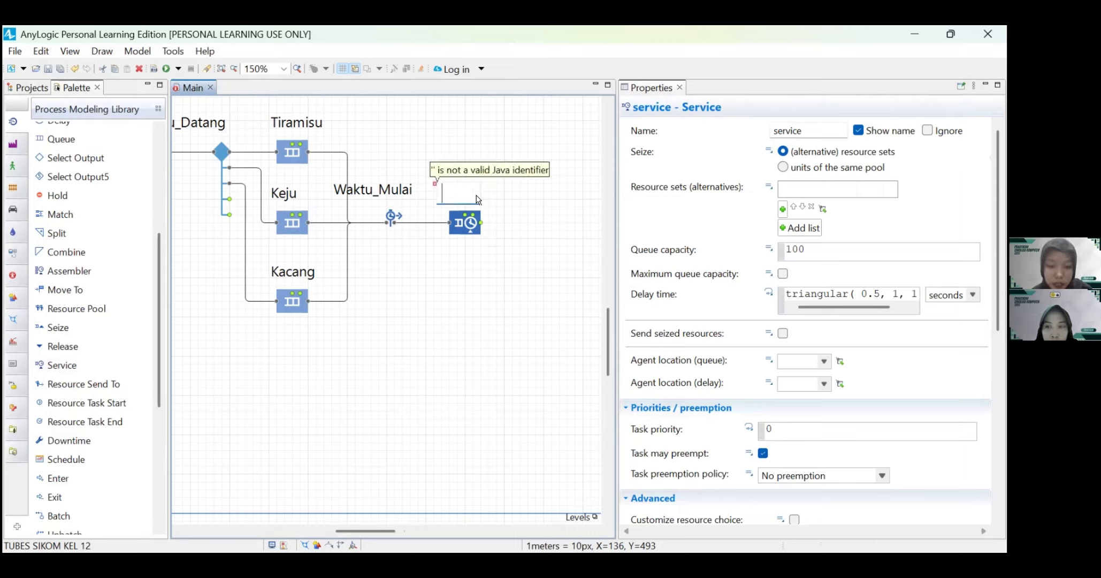
{"action": "type", "text": "Pena"}
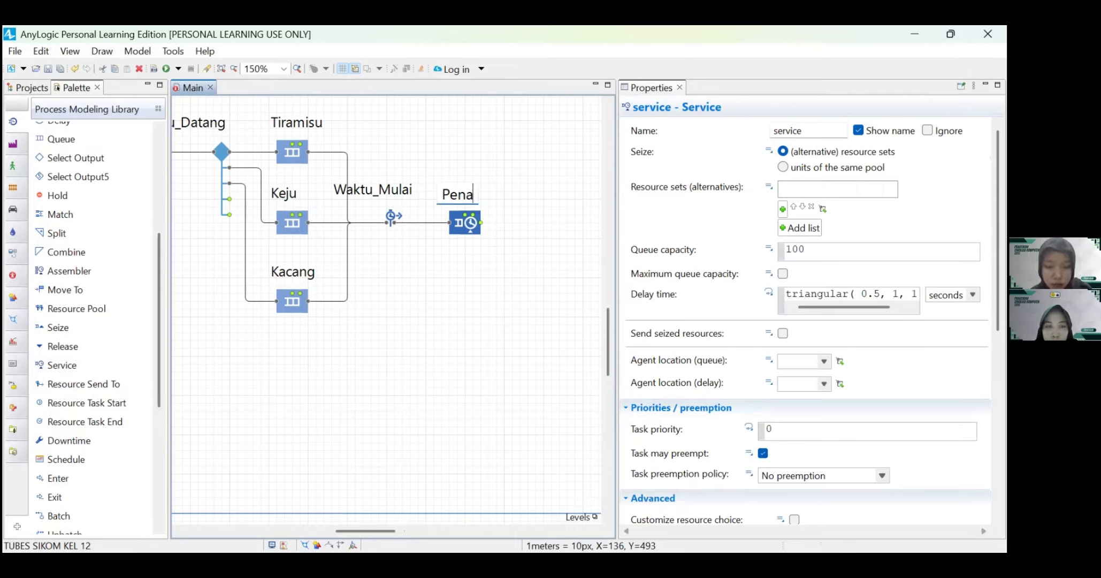
{"action": "type", "text": "taan_Roti"}
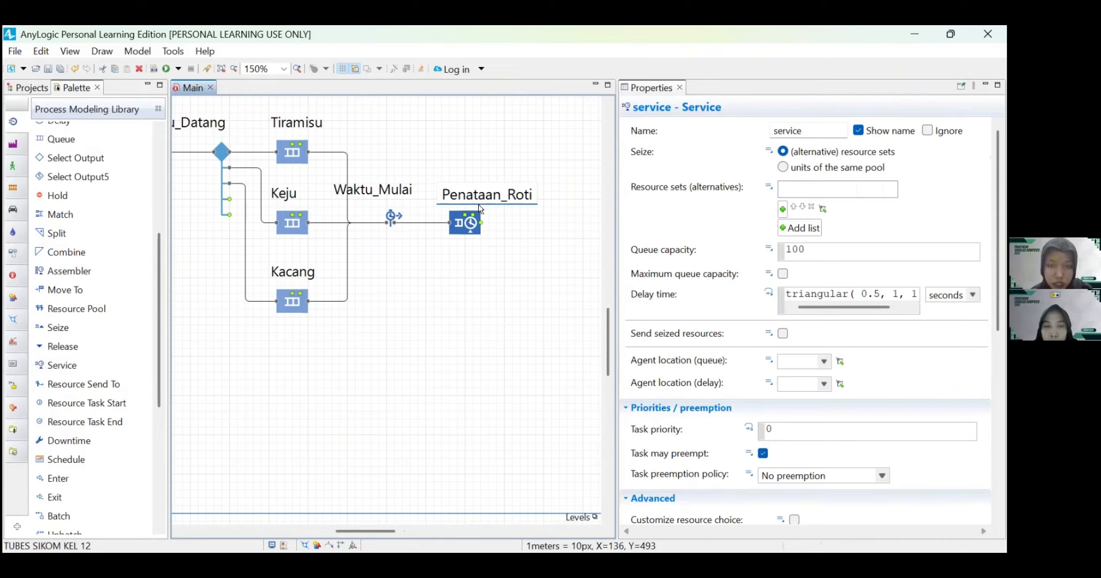
{"action": "key", "text": "Return"}
Step: Centre the Penataan_Roti name label above its block and shift the Waktu_Mulai label right over its own block
{"action": "scroll", "coordinate": [508, 233], "scroll_direction": "right", "scroll_amount": 2}
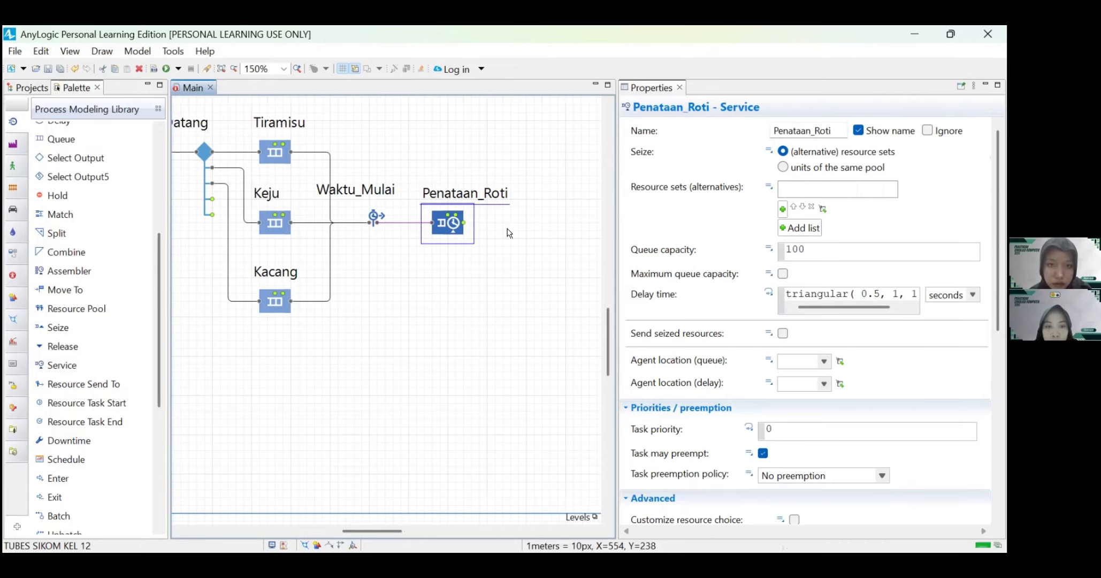
{"action": "left_click_drag", "start_coordinate": [464, 203], "coordinate": [455, 204]}
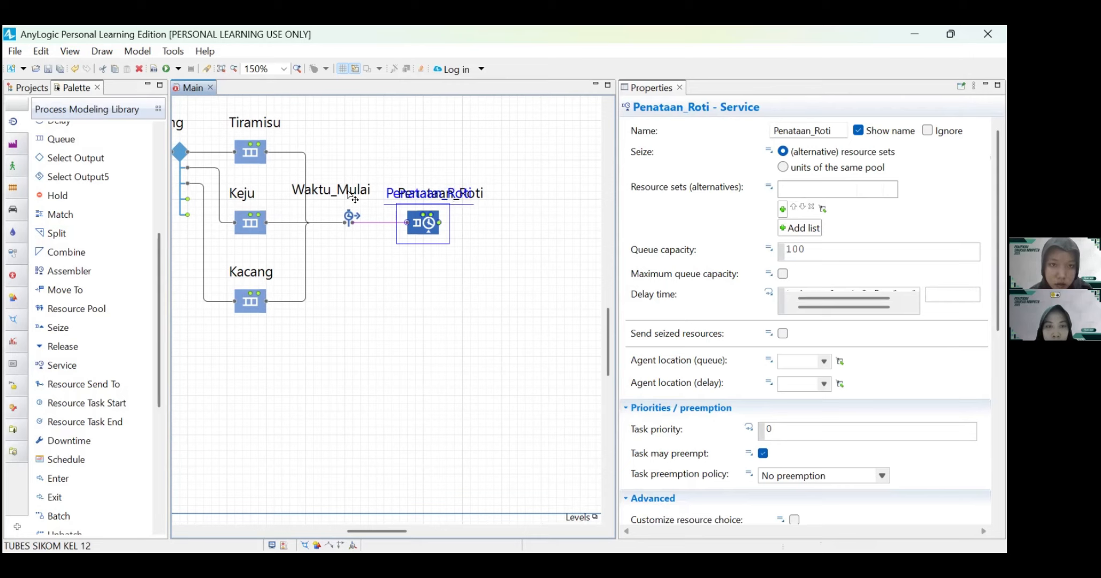
{"action": "left_click", "coordinate": [355, 198]}
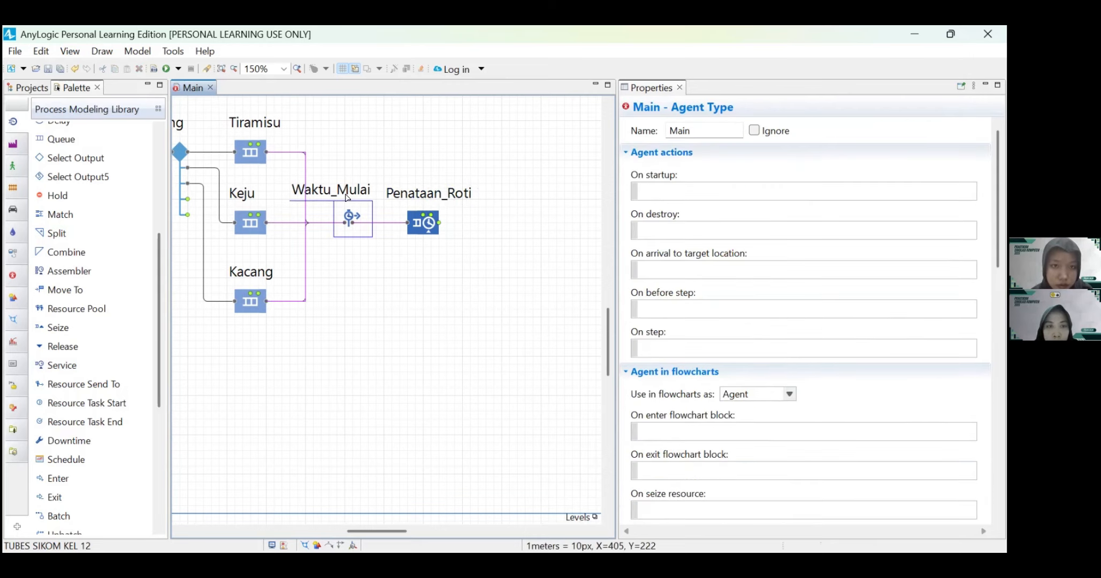
{"action": "left_click_drag", "start_coordinate": [350, 197], "coordinate": [372, 197]}
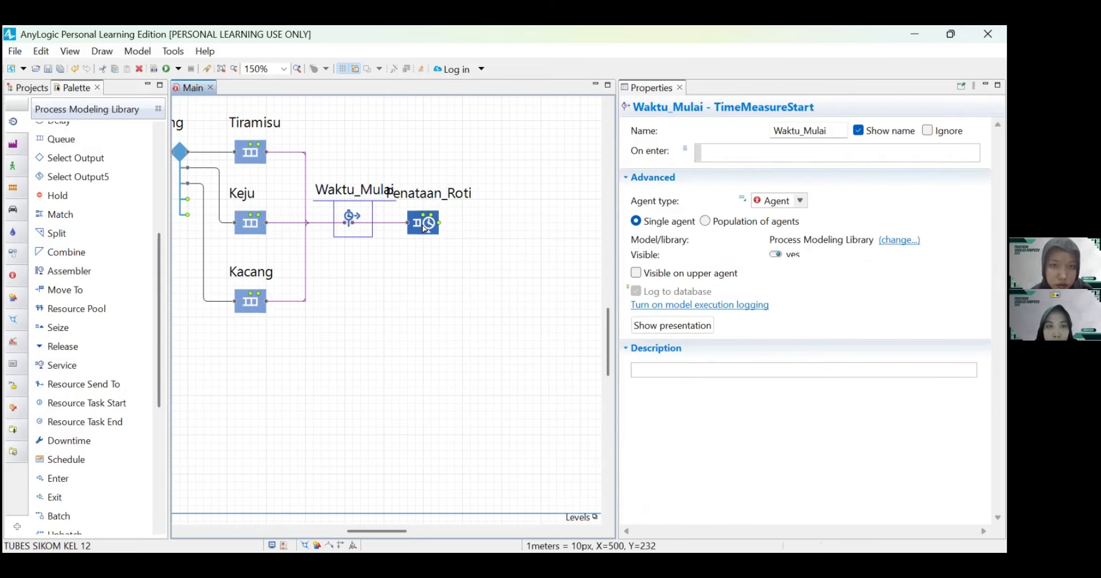
Step: Move Penataan_Roti further right, clear of Waktu_Mulai, and add a Service block named Penambahan_Isian connected to its output
{"action": "left_click_drag", "start_coordinate": [424, 227], "coordinate": [444, 204]}
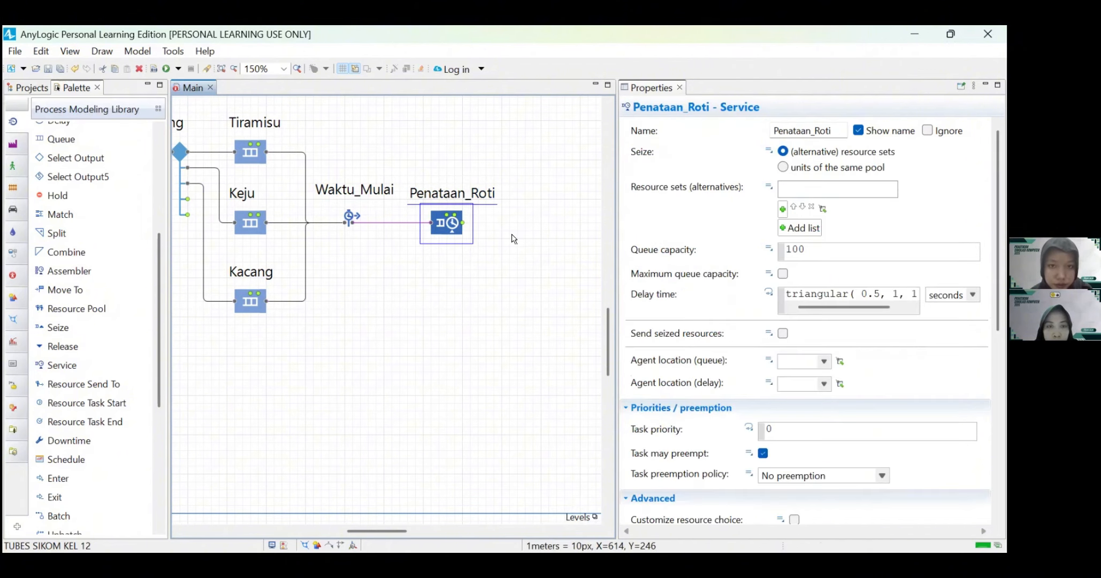
{"action": "left_click", "coordinate": [383, 297]}
{"action": "scroll", "coordinate": [62, 358], "scroll_direction": "down", "scroll_amount": 1}
{"action": "left_click_drag", "start_coordinate": [58, 339], "coordinate": [504, 213]}
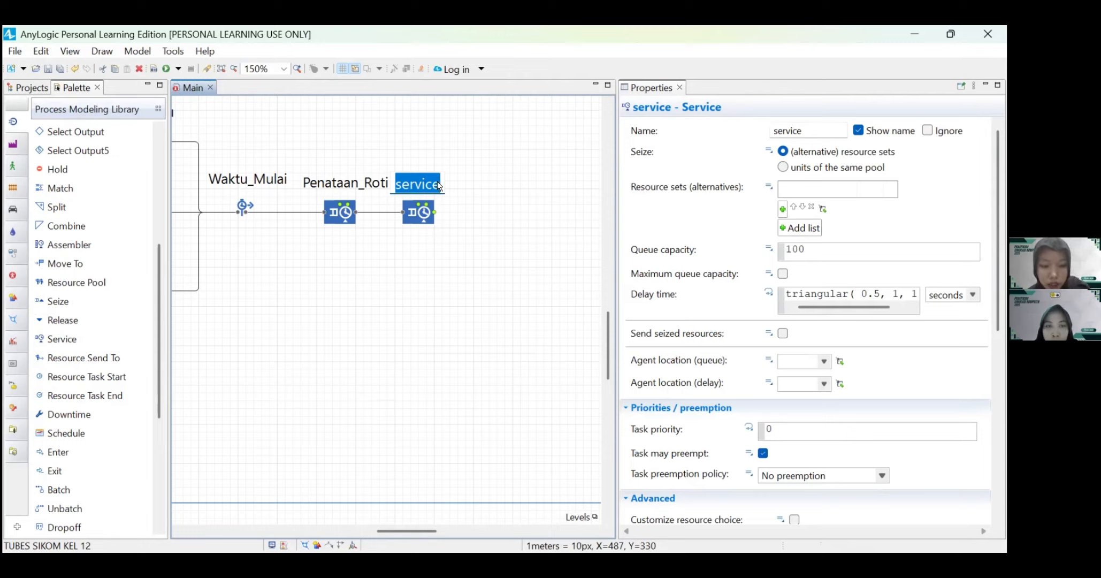
{"action": "type", "text": "Penambah"}
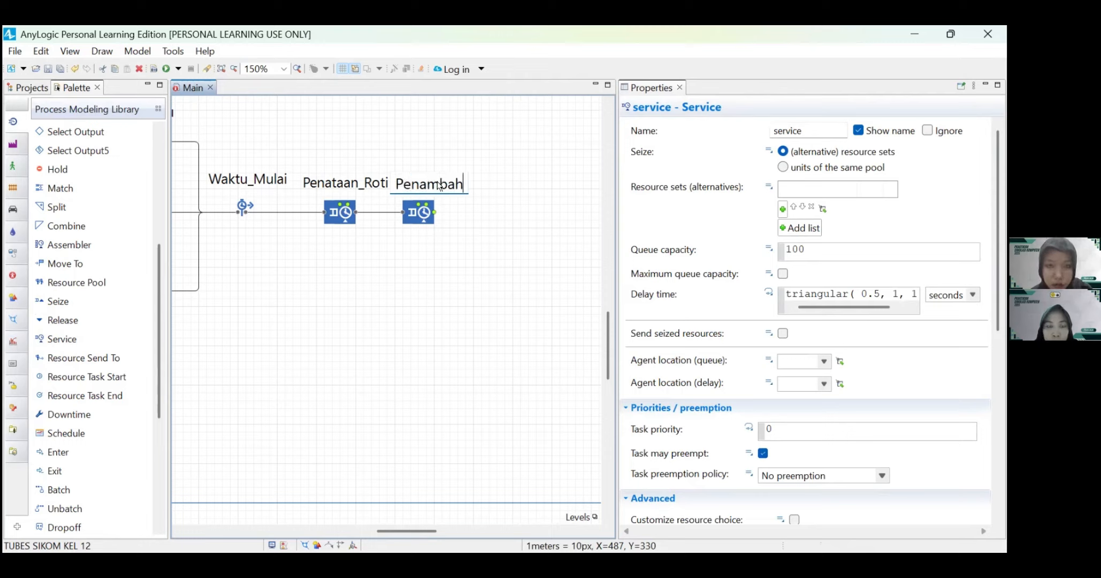
{"action": "type", "text": "an_Isian"}
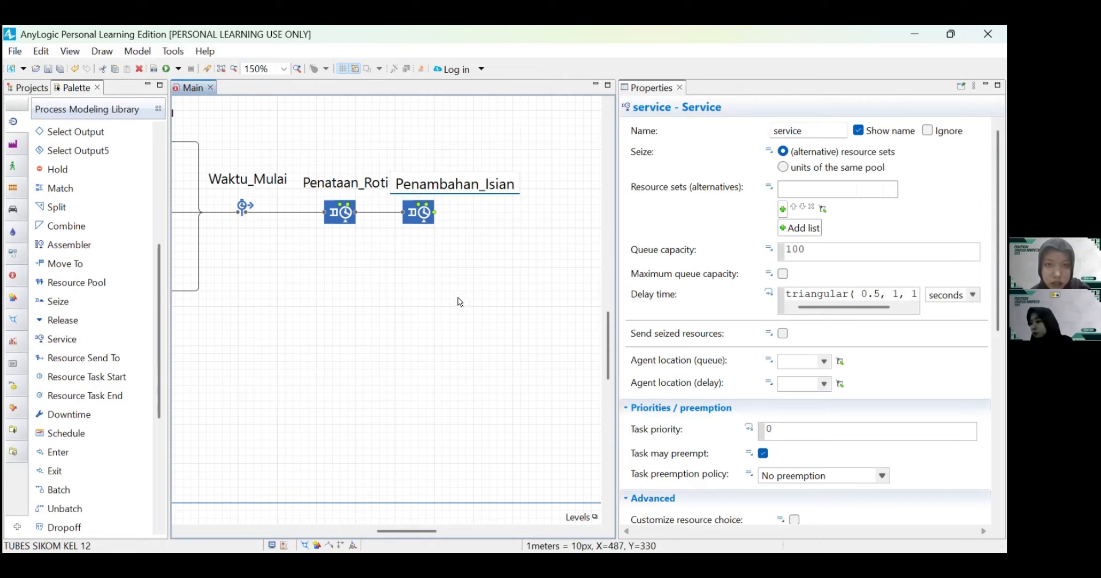
Step: Move the Penambahan_Isian block further right of Penataan_Roti and centre its name label above the block
{"action": "left_click", "coordinate": [420, 214]}
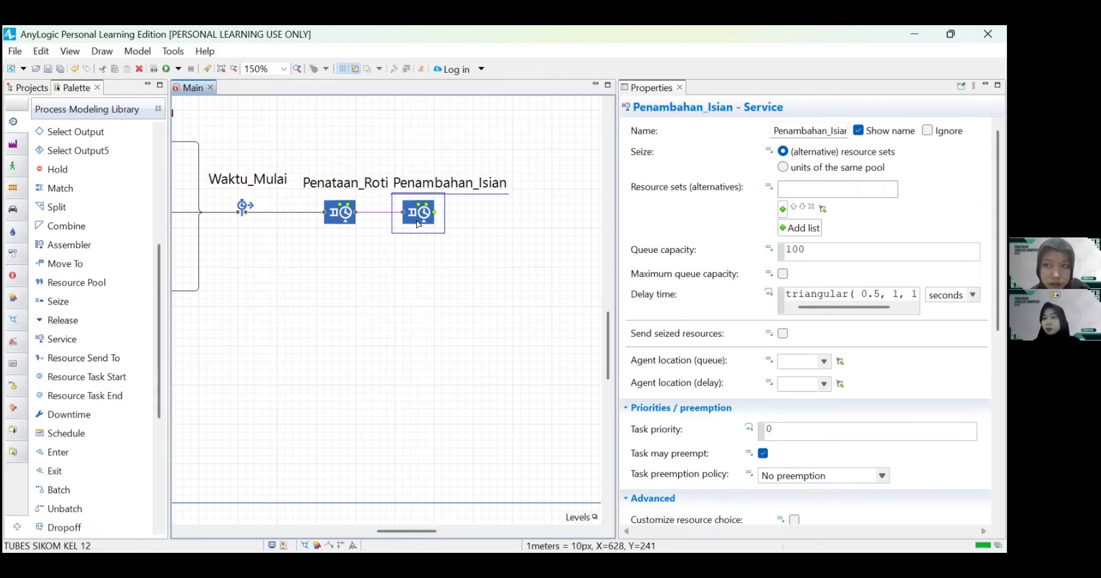
{"action": "left_click_drag", "start_coordinate": [420, 214], "coordinate": [466, 227]}
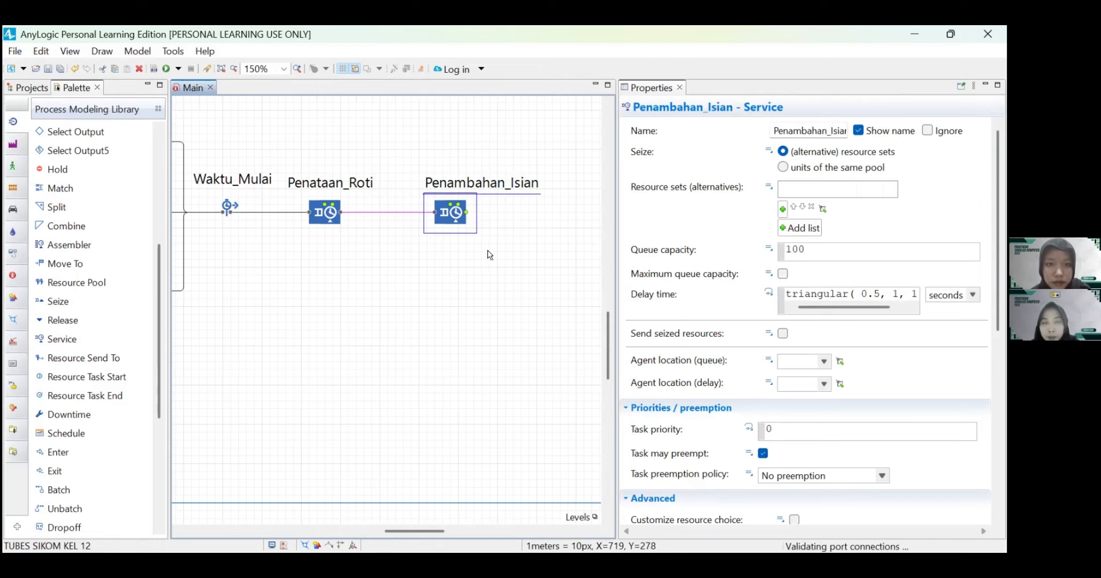
{"action": "left_click_drag", "start_coordinate": [461, 181], "coordinate": [433, 188]}
{"action": "left_click_drag", "start_coordinate": [419, 229], "coordinate": [414, 229]}
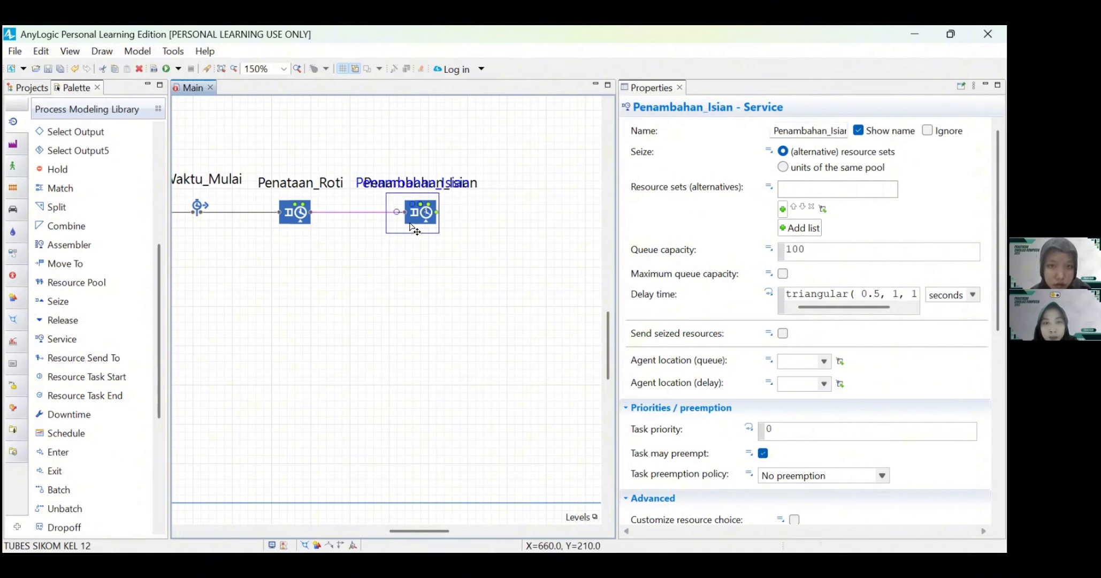
Step: Add a Service block to the right of Penambahan_Isian, connected to its output, and name it Pemanggangan
{"action": "scroll", "coordinate": [478, 274], "scroll_direction": "right", "scroll_amount": 3}
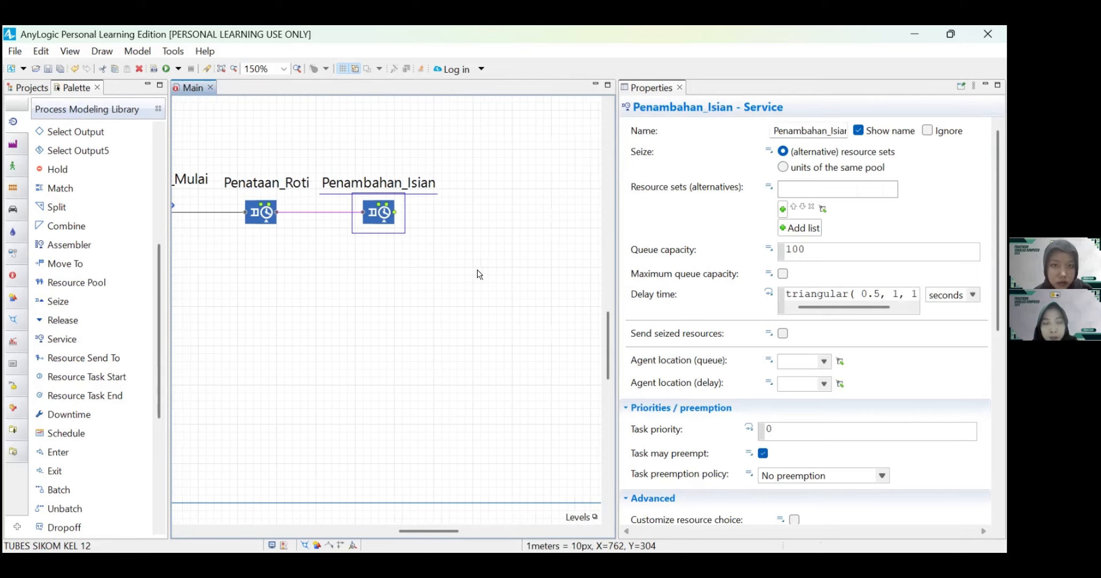
{"action": "left_click_drag", "start_coordinate": [60, 350], "coordinate": [426, 212]}
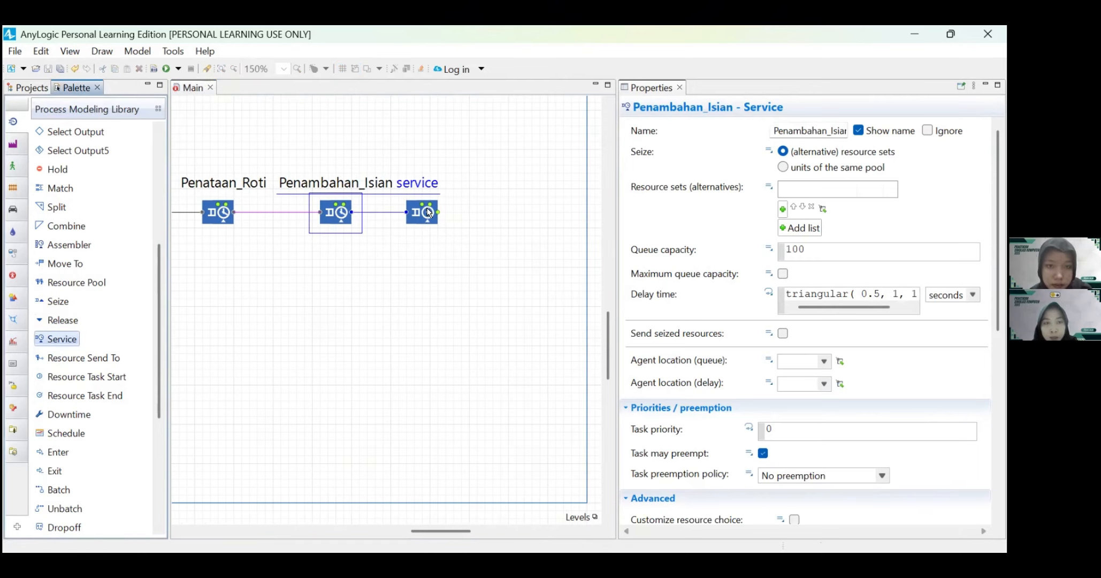
{"action": "double_click", "coordinate": [435, 186]}
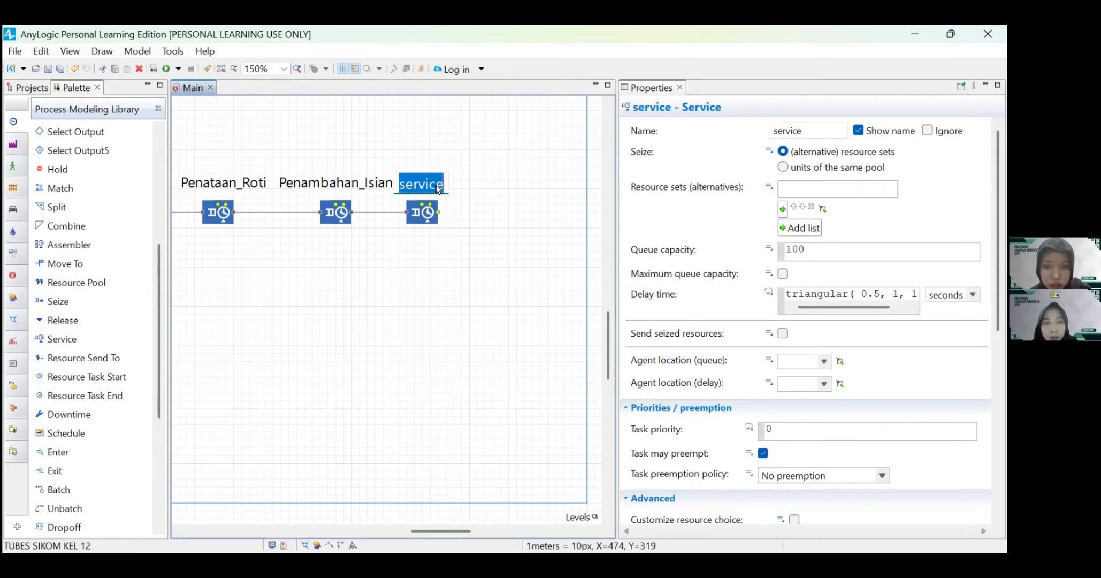
{"action": "type", "text": "Pema"}
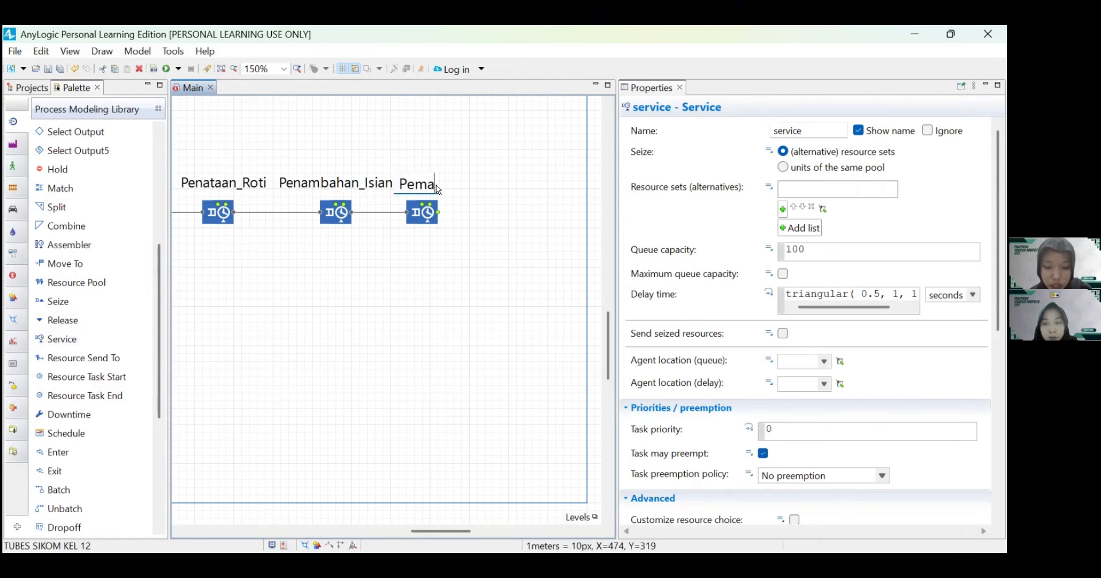
{"action": "type", "text": "nggangan"}
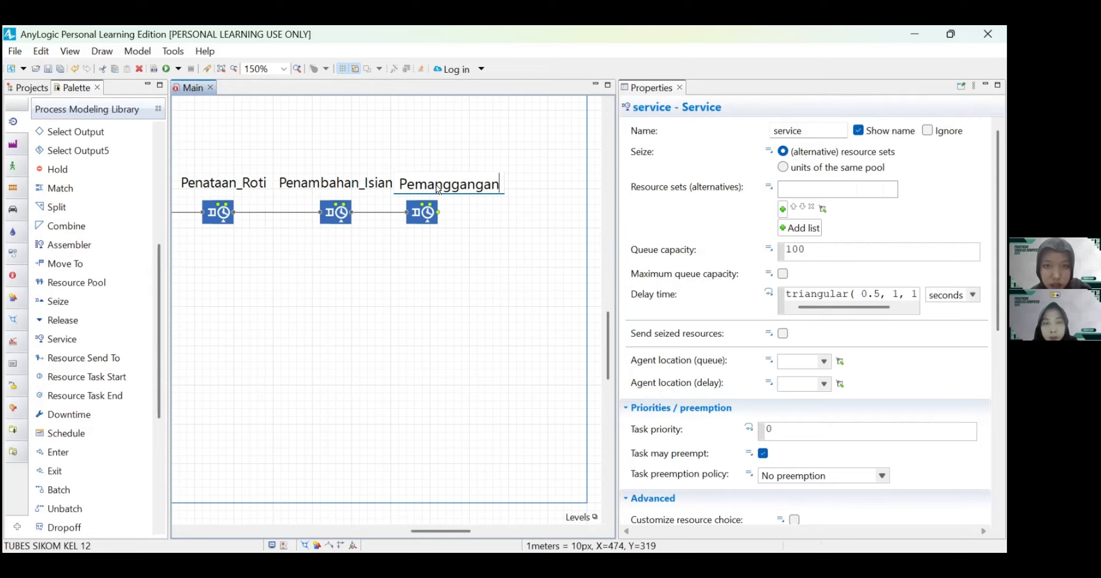
Step: Enlarge the Main frame at its lower right corner to a width of 1200 and a height of 660
{"action": "scroll", "coordinate": [463, 253], "scroll_direction": "down", "scroll_amount": 2}
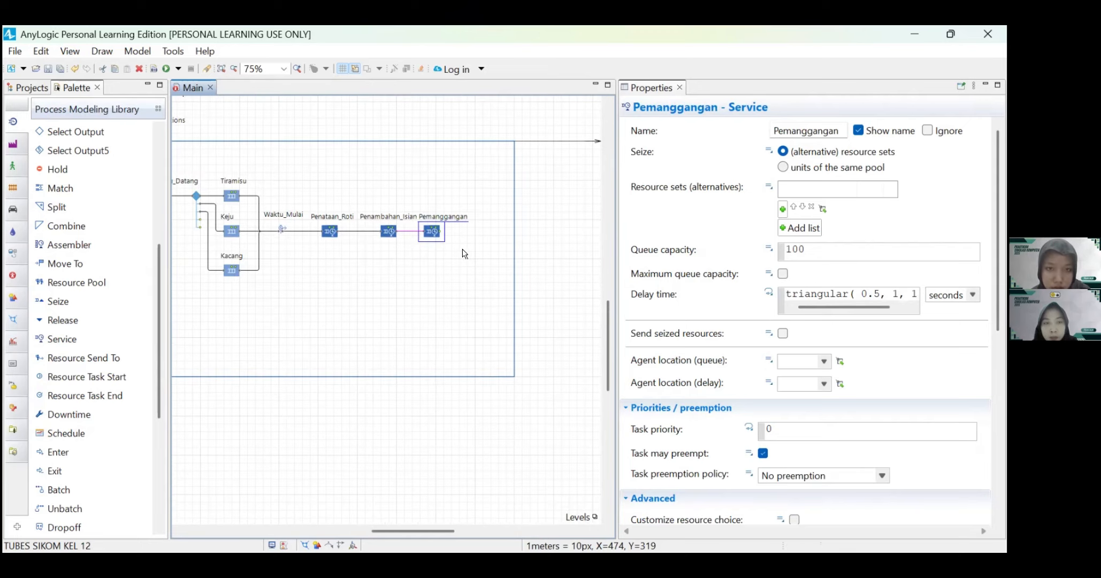
{"action": "left_click", "coordinate": [514, 376]}
{"action": "left_click_drag", "start_coordinate": [515, 377], "coordinate": [593, 399]}
Step: Move the Pemanggangan block further right of Penambahan_Isian and centre its name label above the block
{"action": "scroll", "coordinate": [480, 283], "scroll_direction": "up", "scroll_amount": 2}
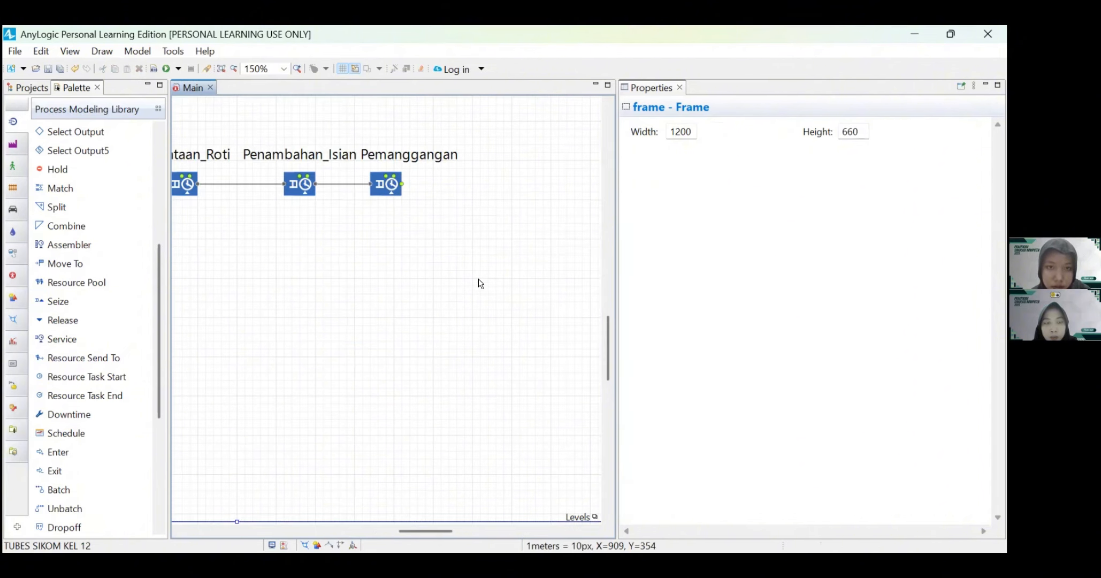
{"action": "left_click_drag", "start_coordinate": [434, 223], "coordinate": [439, 237]}
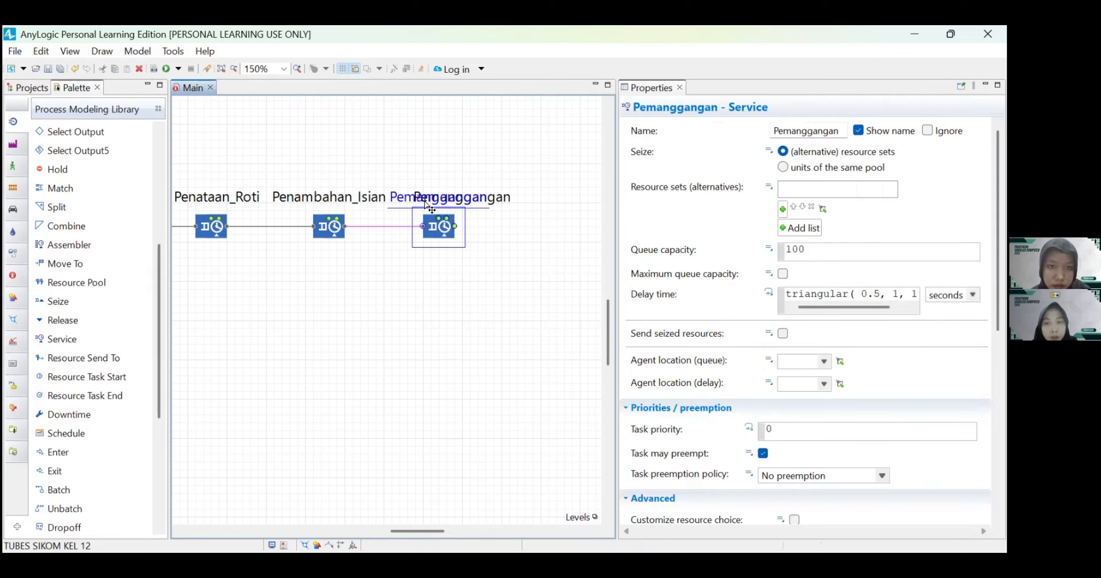
{"action": "left_click_drag", "start_coordinate": [425, 204], "coordinate": [425, 204]}
Step: Add a Service block to the right of Pemanggangan, connected to its output, and name it Pengemasan
{"action": "scroll", "coordinate": [479, 263], "scroll_direction": "right", "scroll_amount": 2}
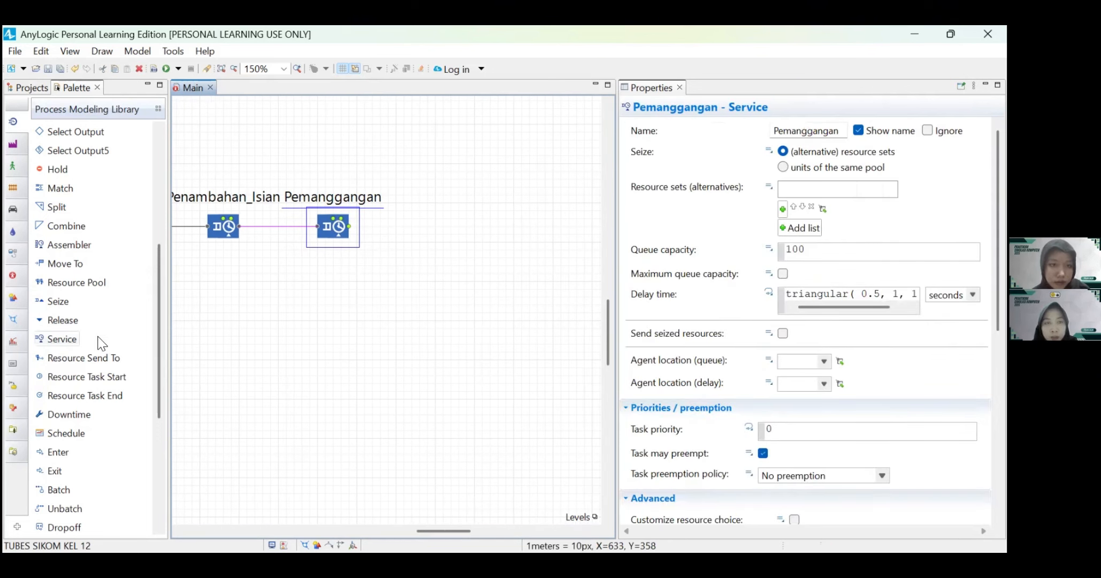
{"action": "left_click_drag", "start_coordinate": [62, 340], "coordinate": [421, 225]}
{"action": "double_click", "coordinate": [435, 199]}
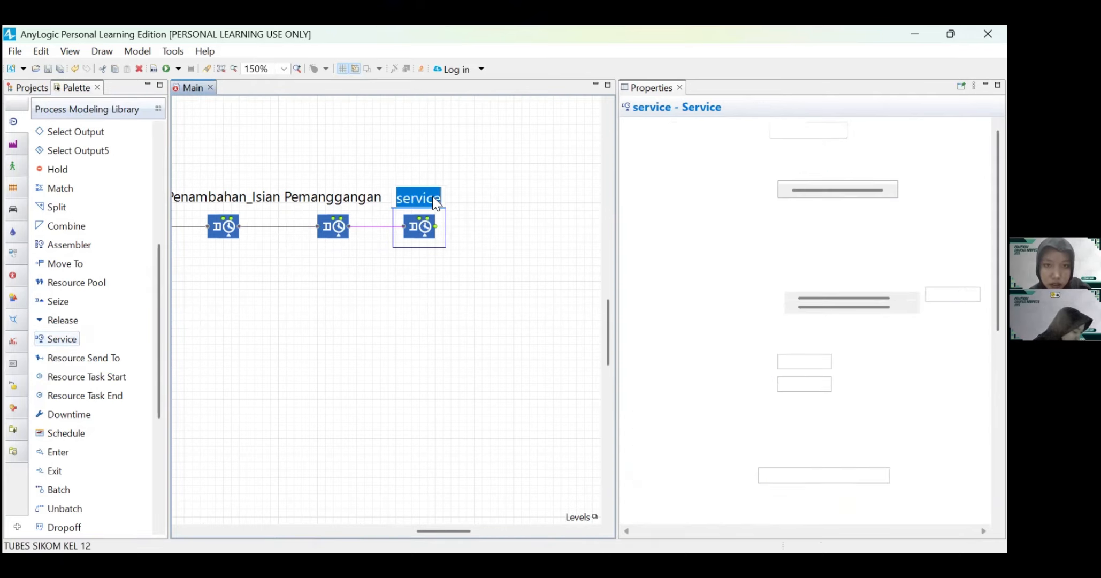
{"action": "key", "text": "BackSpace"}
{"action": "key", "text": "BackSpace"}
{"action": "key", "text": "BackSpace"}
{"action": "key", "text": "BackSpace"}
{"action": "key", "text": "BackSpace"}
{"action": "key", "text": "BackSpace"}
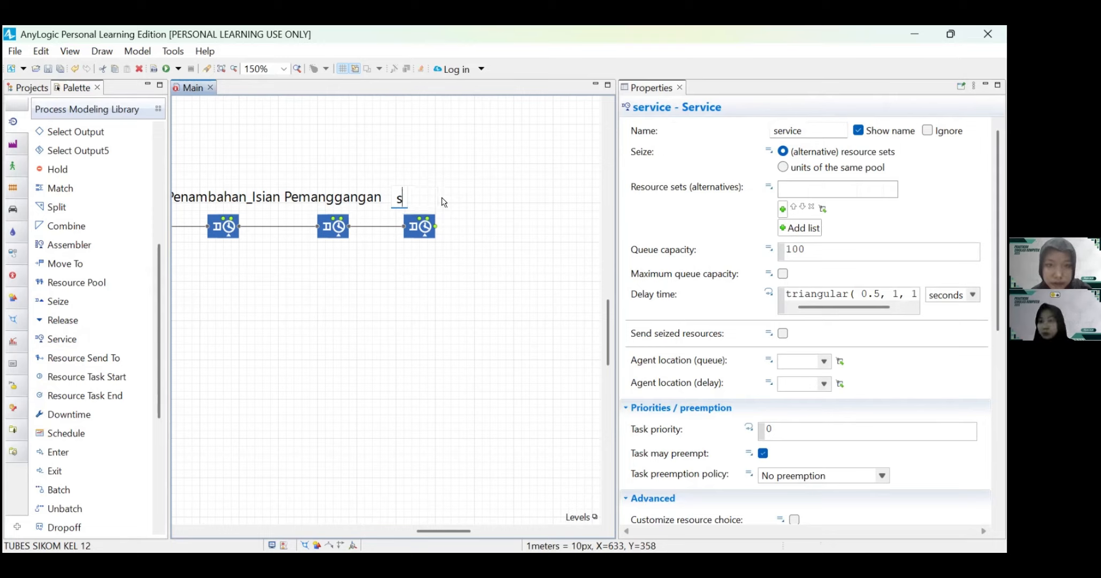
{"action": "key", "text": "BackSpace"}
{"action": "type", "text": "Pengemasan"}
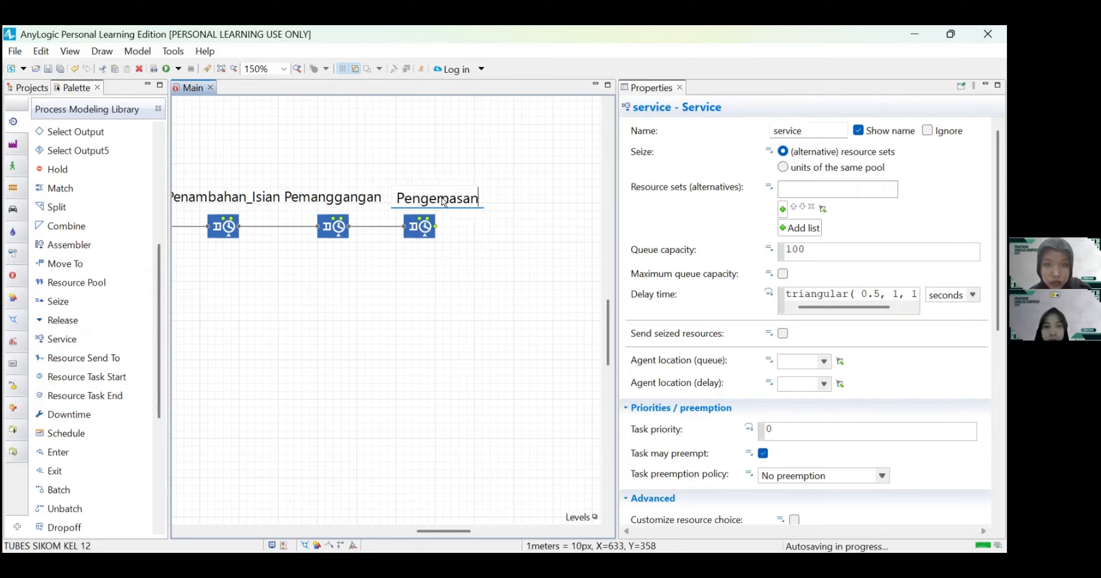
Step: Move the Pengemasan block slightly further right of Pemanggangan and centre its name label above the block
{"action": "left_click", "coordinate": [432, 238]}
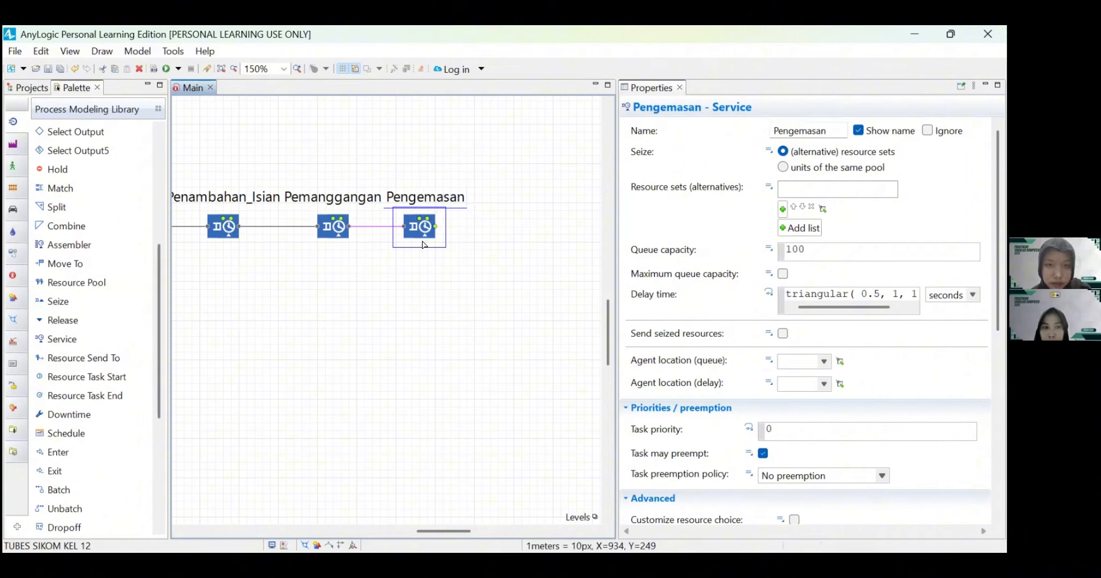
{"action": "left_click_drag", "start_coordinate": [428, 249], "coordinate": [438, 239]}
{"action": "left_click_drag", "start_coordinate": [449, 198], "coordinate": [446, 205]}
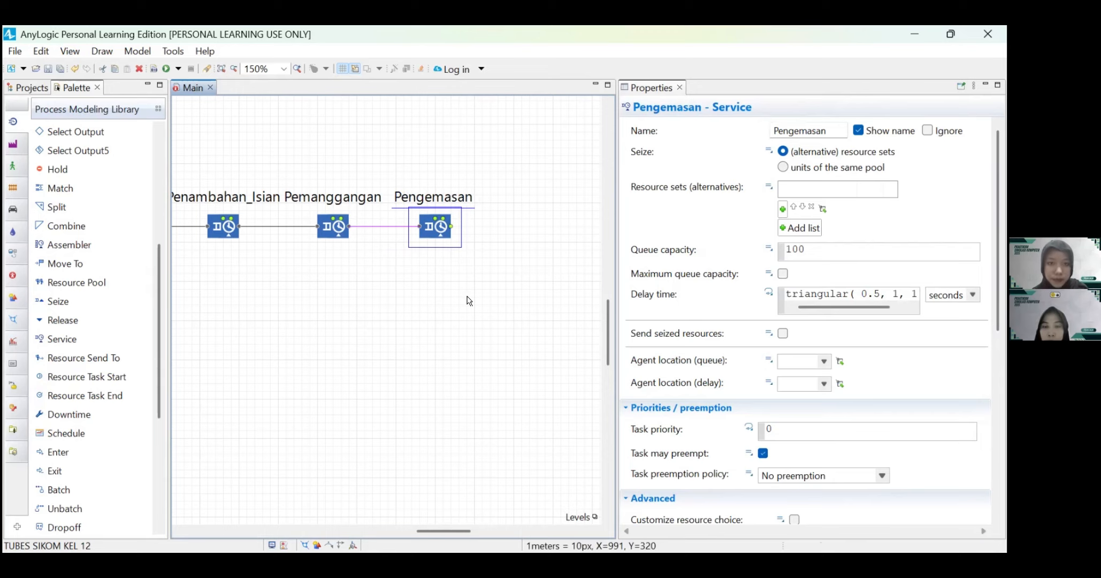
Step: Add a Time Measure End block to the right of Pengemasan, connected to its output, and name it Waktu_Total
{"action": "scroll", "coordinate": [467, 297], "scroll_direction": "right", "scroll_amount": 1}
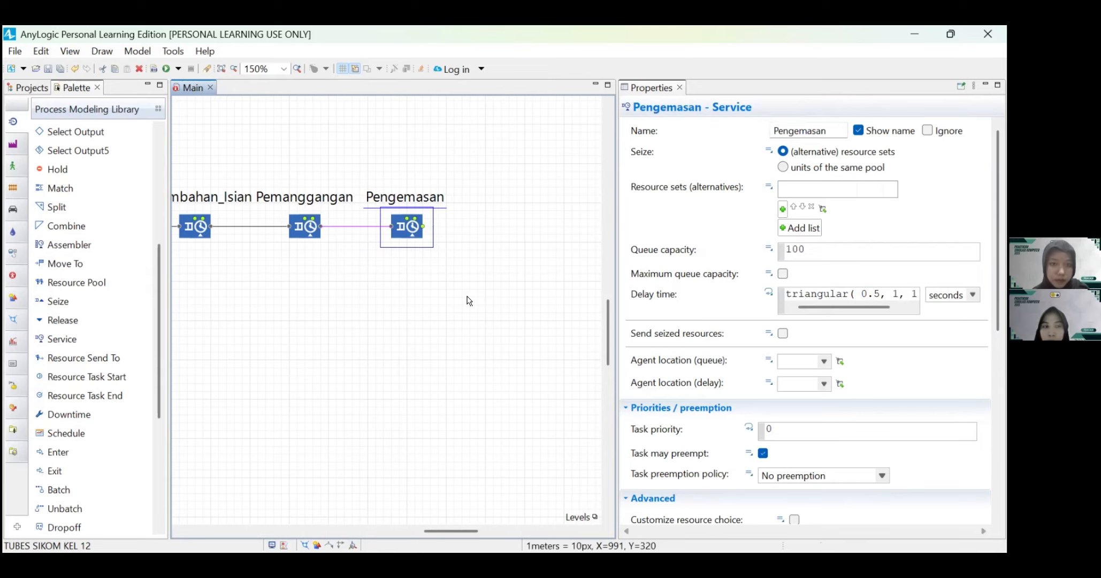
{"action": "left_click", "coordinate": [394, 335]}
{"action": "scroll", "coordinate": [393, 332], "scroll_direction": "right", "scroll_amount": 1}
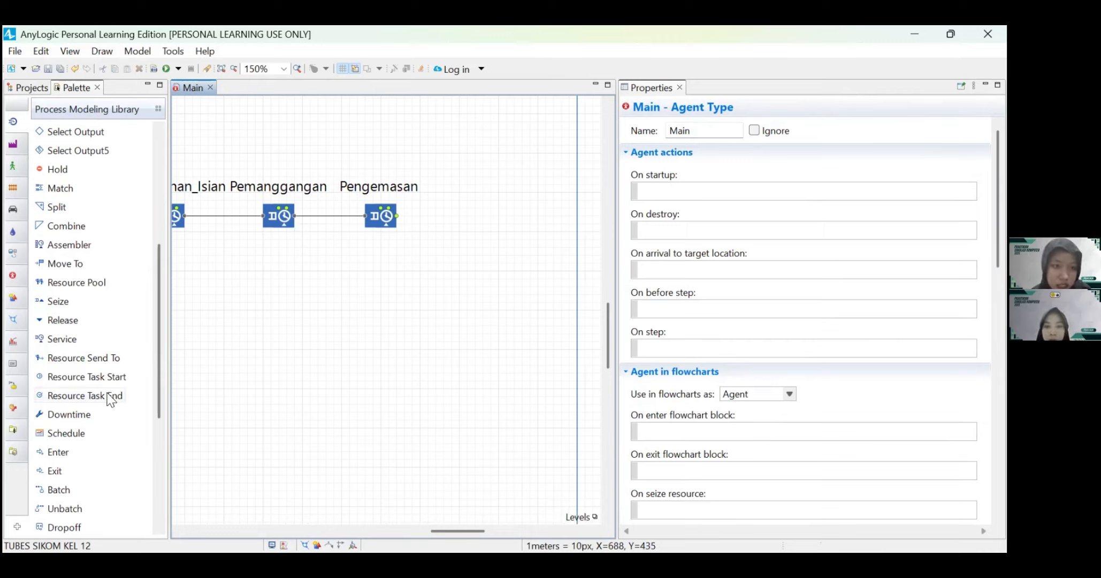
{"action": "scroll", "coordinate": [76, 396], "scroll_direction": "up", "scroll_amount": 3}
{"action": "scroll", "coordinate": [77, 383], "scroll_direction": "down", "scroll_amount": 7}
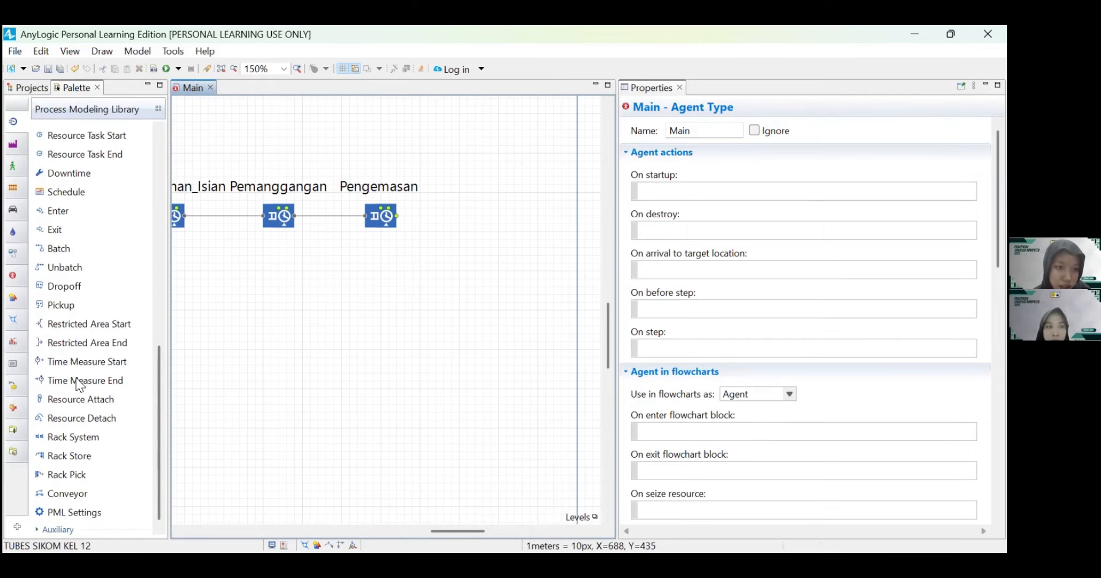
{"action": "left_click_drag", "start_coordinate": [78, 377], "coordinate": [450, 215]}
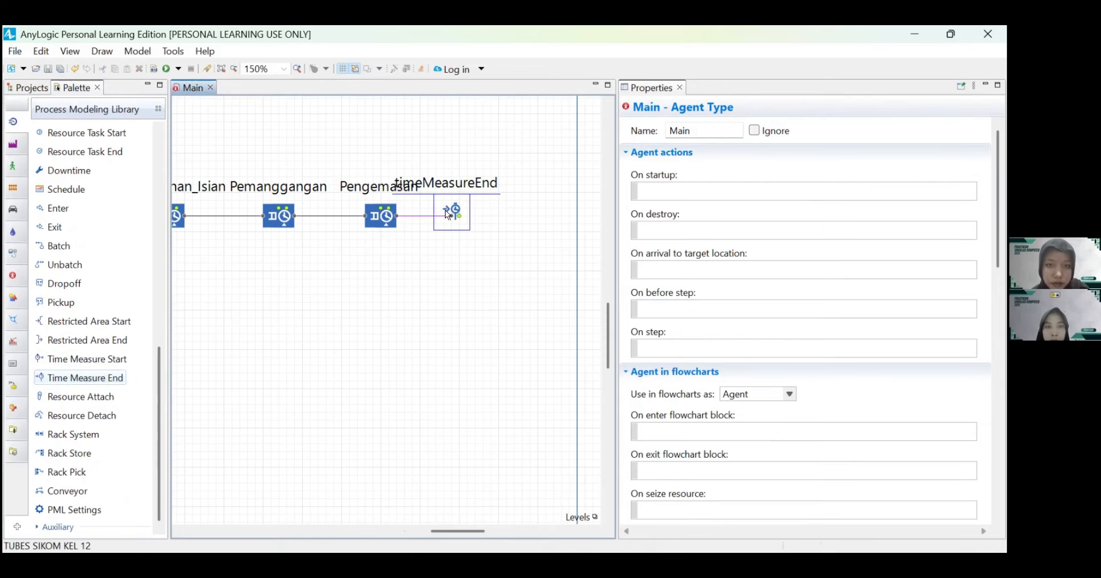
{"action": "double_click", "coordinate": [501, 184]}
{"action": "type", "text": "W"}
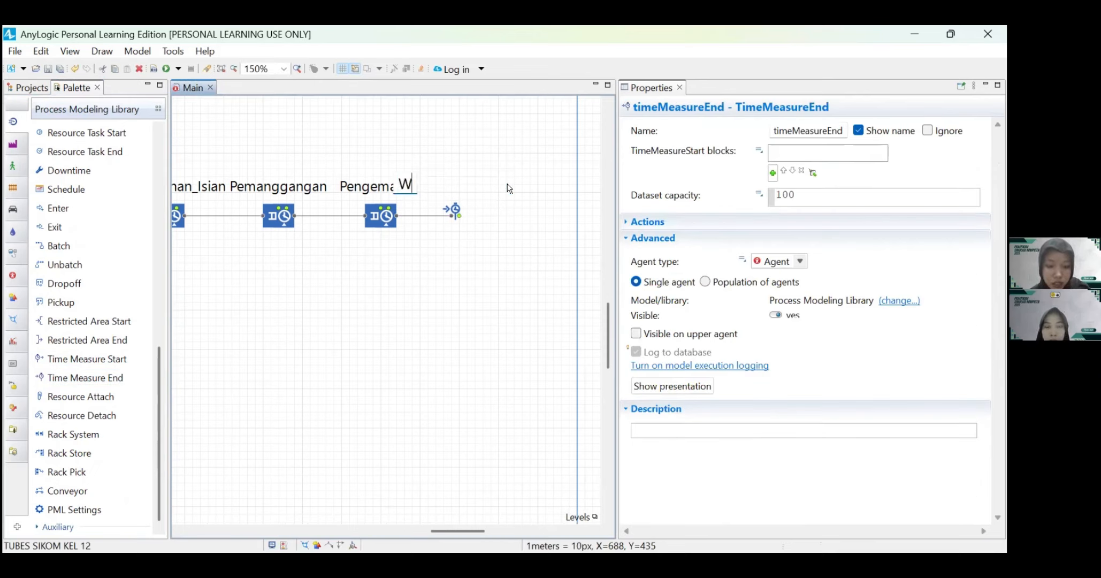
{"action": "type", "text": "aktu"}
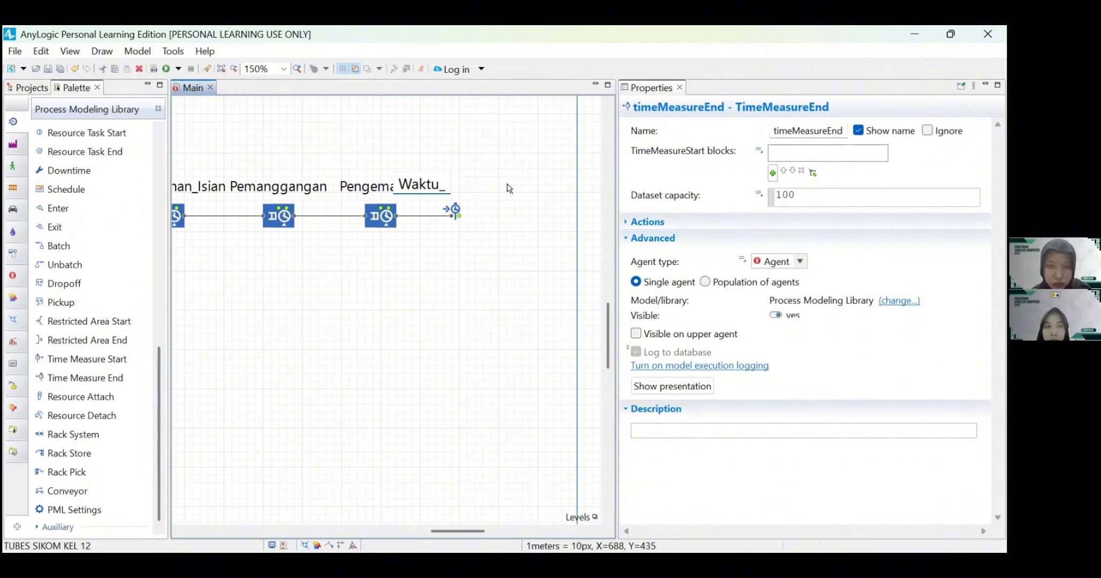
{"action": "type", "text": "_Total"}
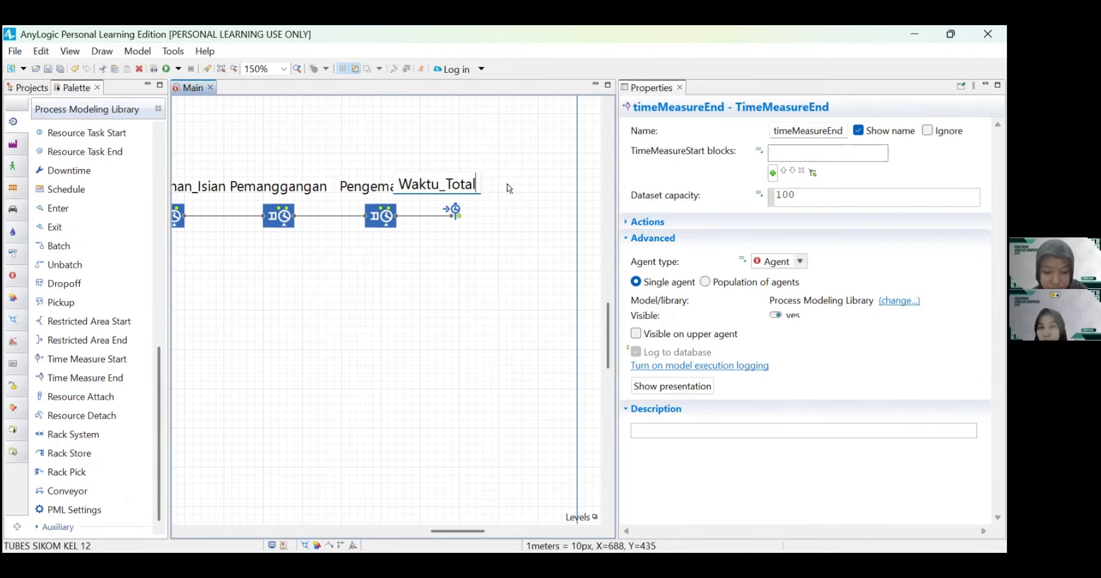
{"action": "left_click", "coordinate": [497, 298]}
Step: Widen the Main frame to 1330 and move the Waktu_Total block right so its label clears Pengemasan
{"action": "scroll", "coordinate": [497, 298], "scroll_direction": "right", "scroll_amount": 2}
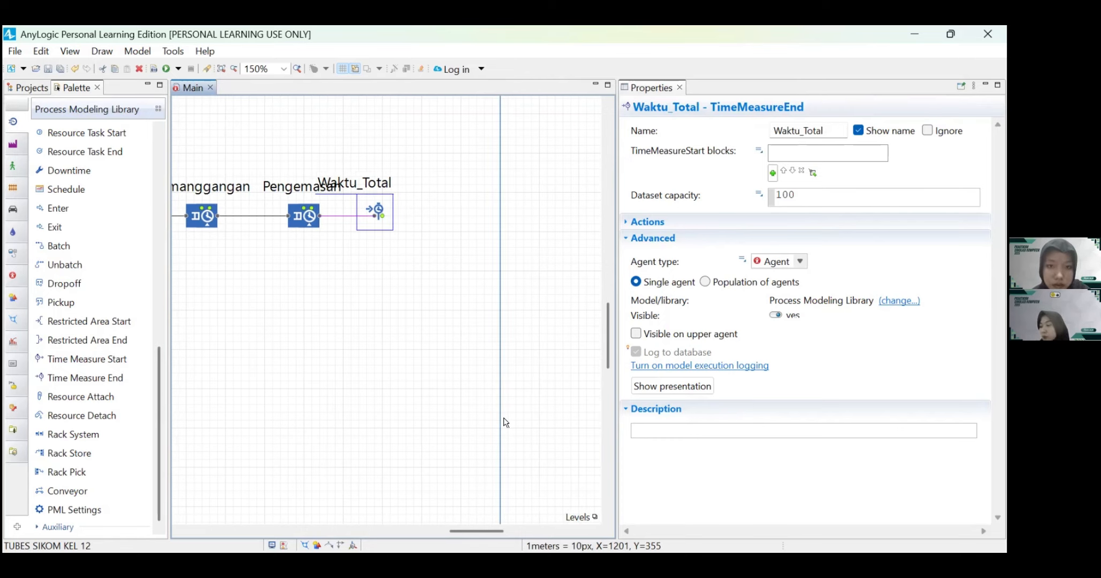
{"action": "scroll", "coordinate": [505, 422], "scroll_direction": "down", "scroll_amount": 1}
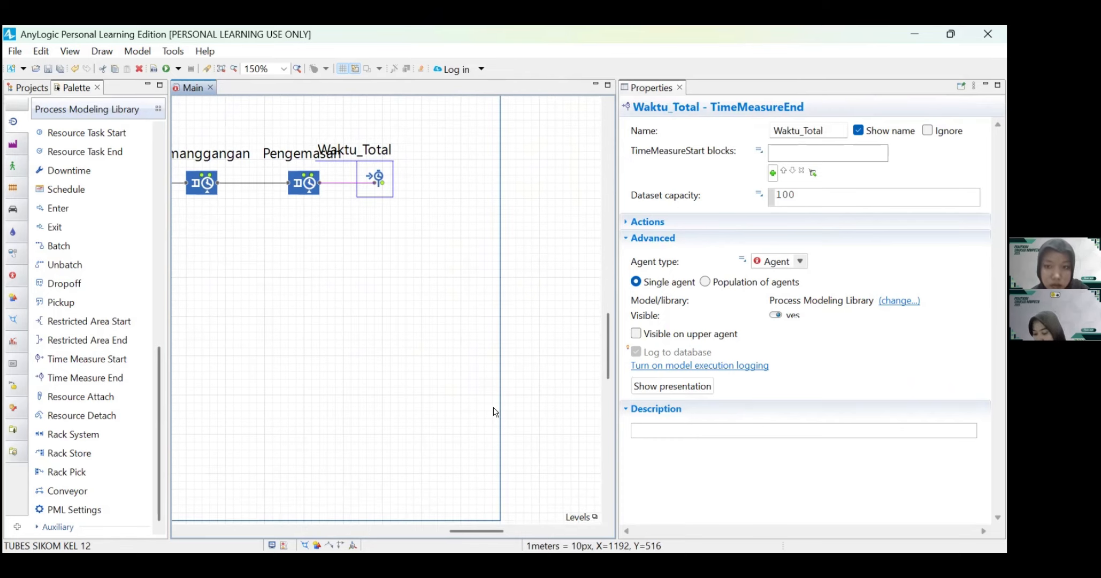
{"action": "scroll", "coordinate": [494, 411], "scroll_direction": "down", "scroll_amount": 1}
{"action": "left_click_drag", "start_coordinate": [500, 503], "coordinate": [584, 501]}
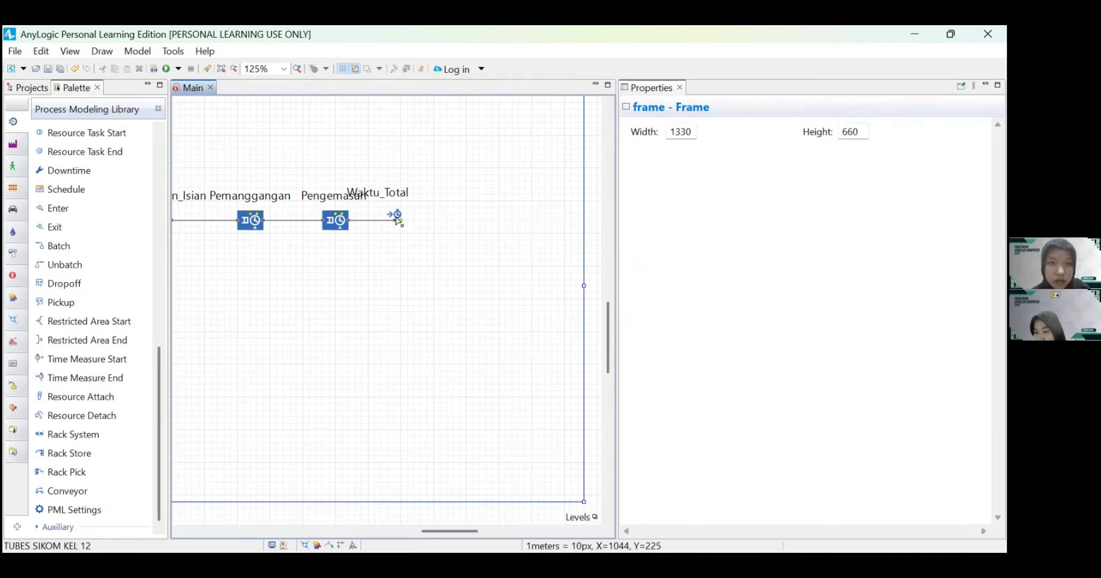
{"action": "left_click_drag", "start_coordinate": [395, 216], "coordinate": [437, 197]}
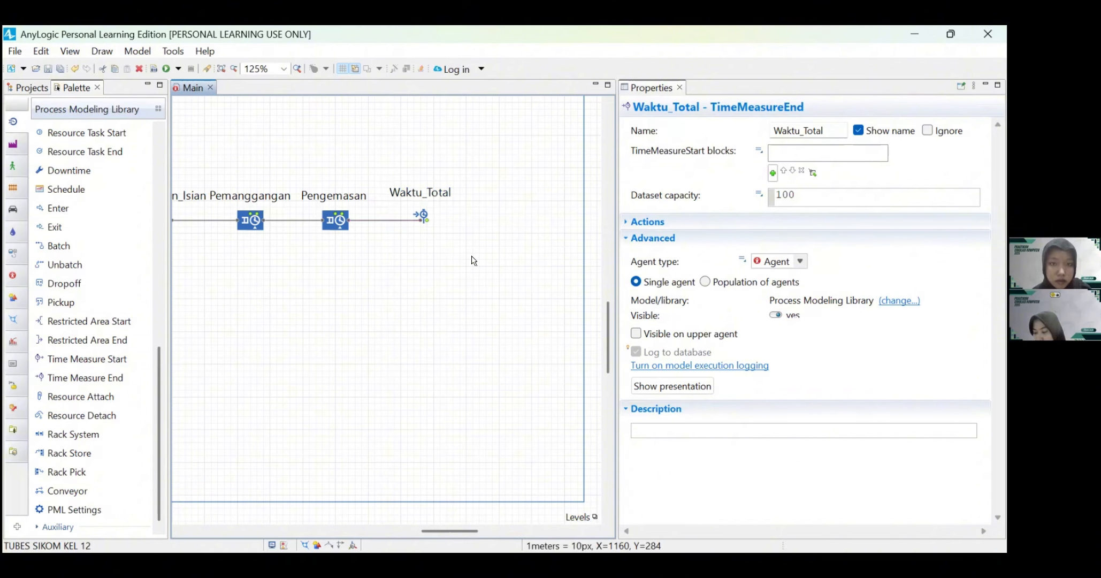
{"action": "left_click", "coordinate": [199, 345]}
Step: Add a Sink block after Waktu_Total, connected to its output, name it Menuju_Pelanggan, and shift the block right to centre it under its label
{"action": "scroll", "coordinate": [116, 349], "scroll_direction": "up", "scroll_amount": 10}
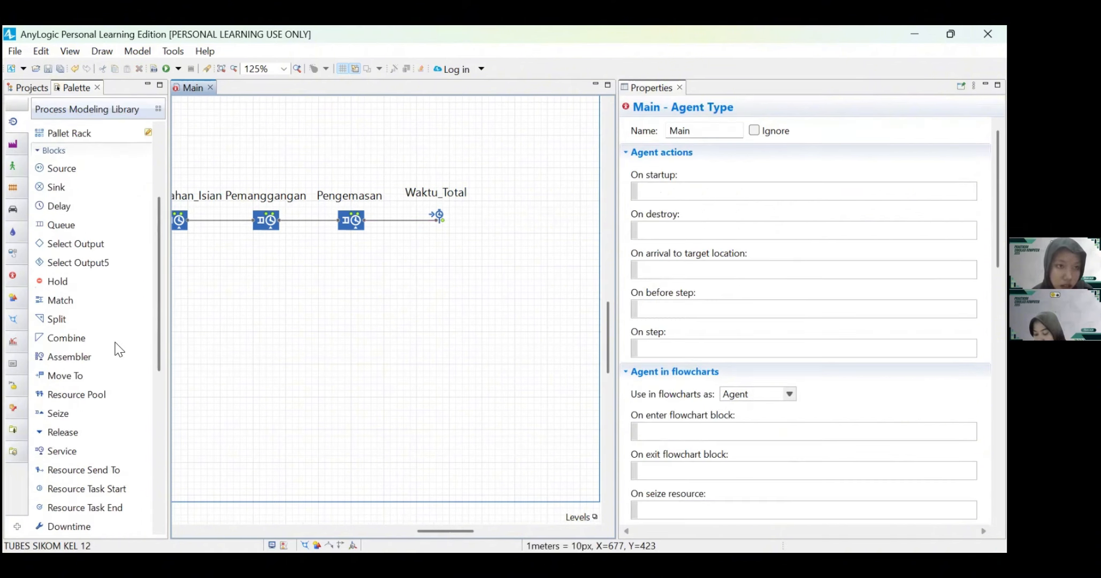
{"action": "left_click_drag", "start_coordinate": [54, 333], "coordinate": [496, 220]}
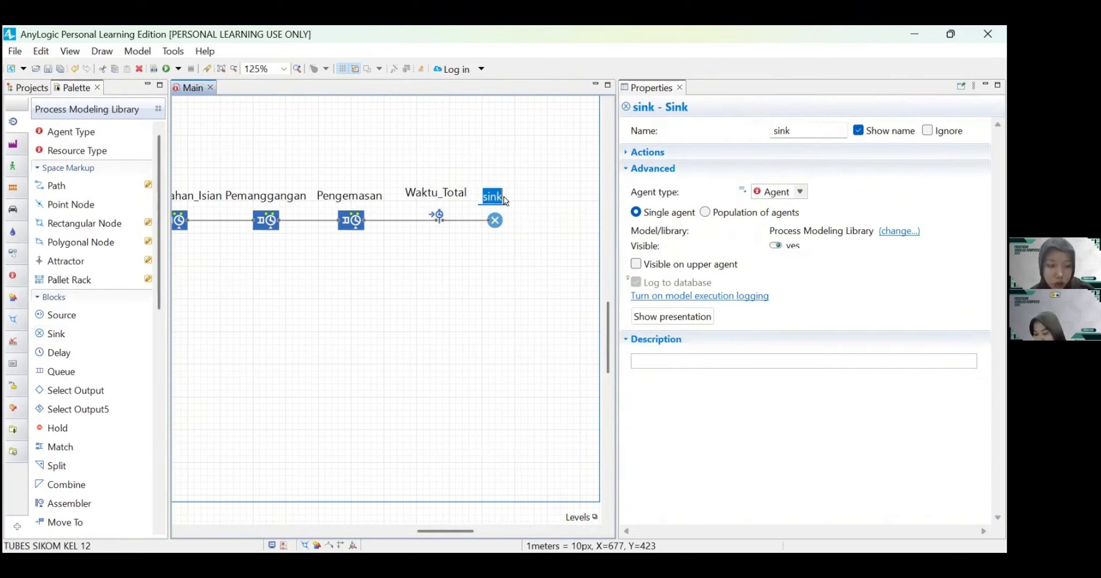
{"action": "type", "text": "M"}
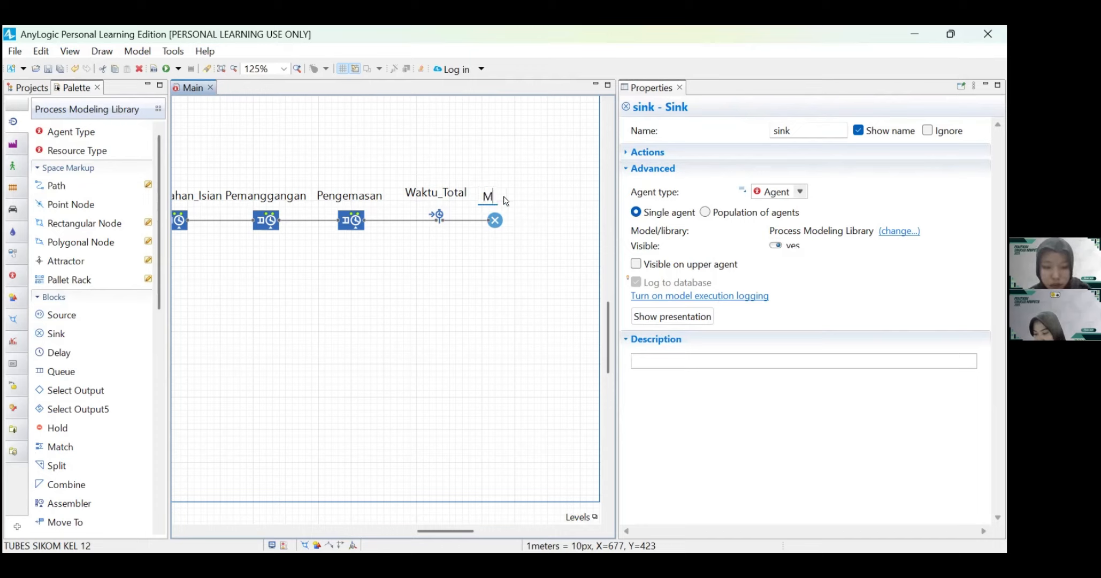
{"action": "type", "text": "enuju"}
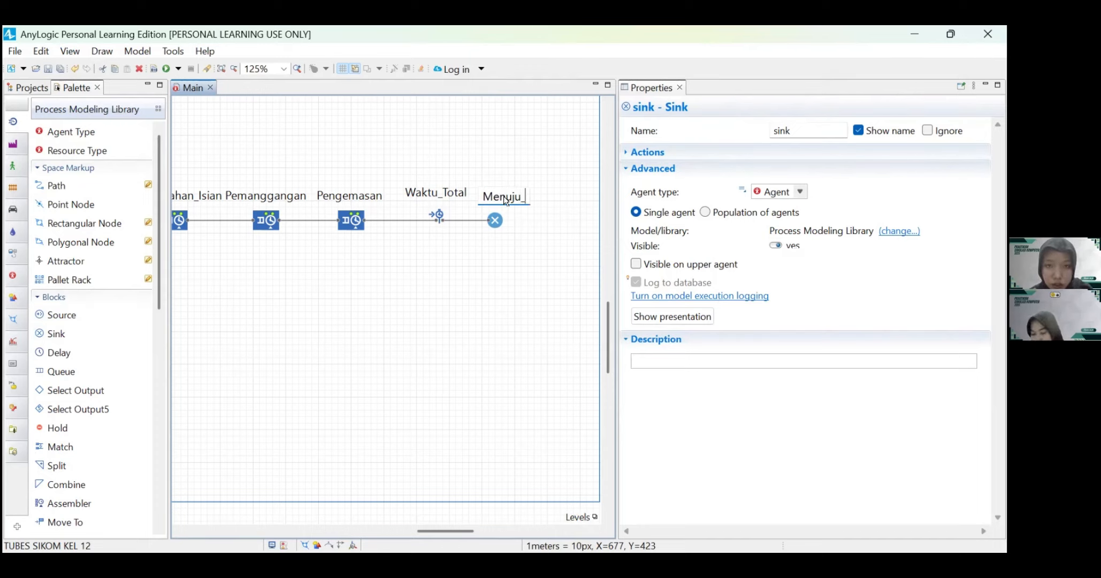
{"action": "type", "text": "_Pelanggan"}
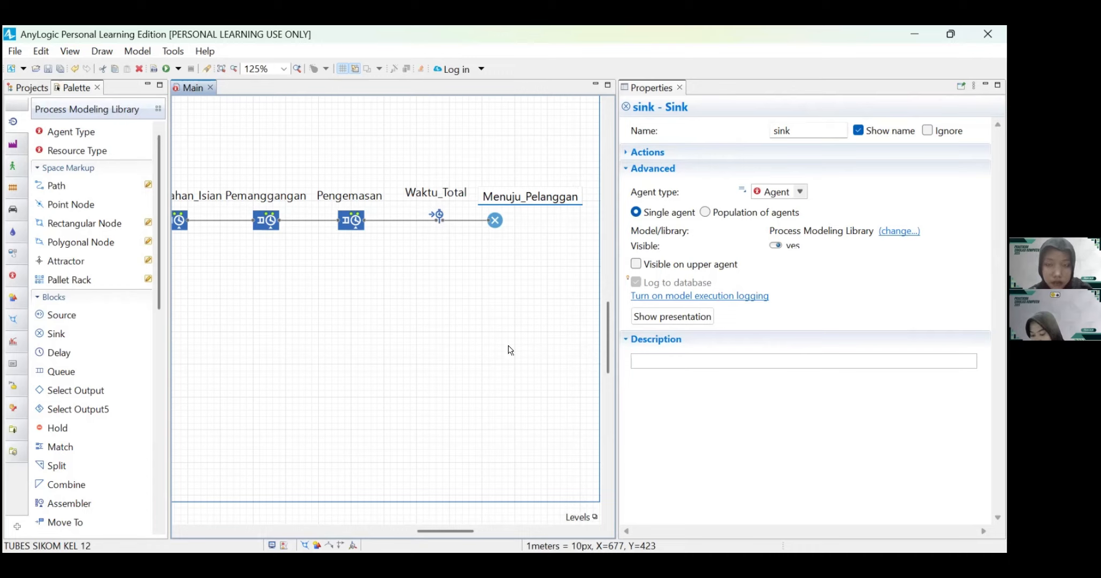
{"action": "key", "text": "Return"}
{"action": "left_click_drag", "start_coordinate": [495, 220], "coordinate": [496, 198]}
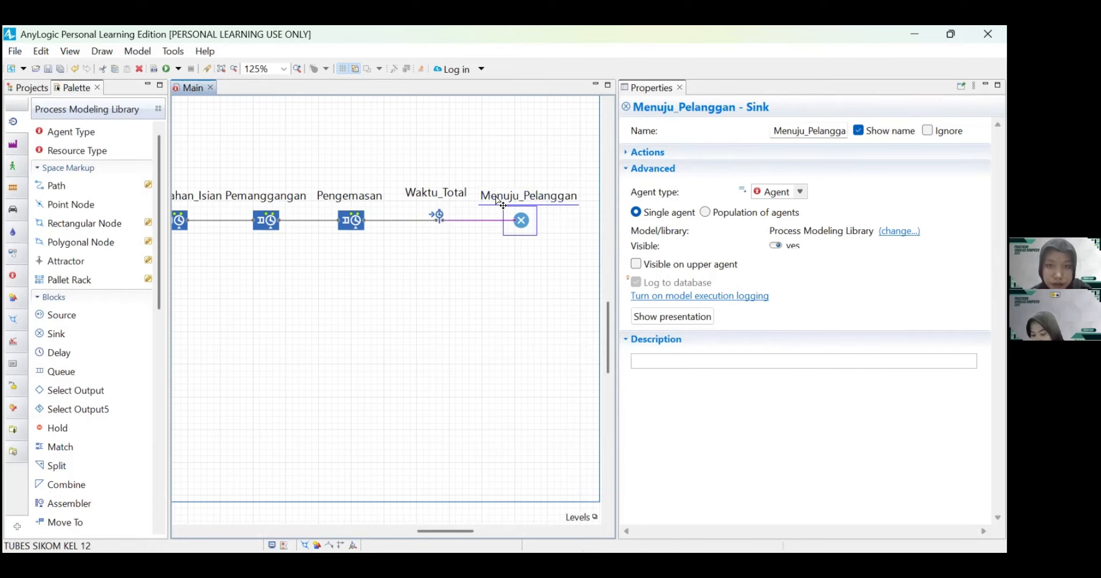
Step: Place a Resource Pool block directly beneath Penataan_Roti and move its name label below the block
{"action": "scroll", "coordinate": [430, 239], "scroll_direction": "left", "scroll_amount": 5}
{"action": "scroll", "coordinate": [430, 242], "scroll_direction": "left", "scroll_amount": 4}
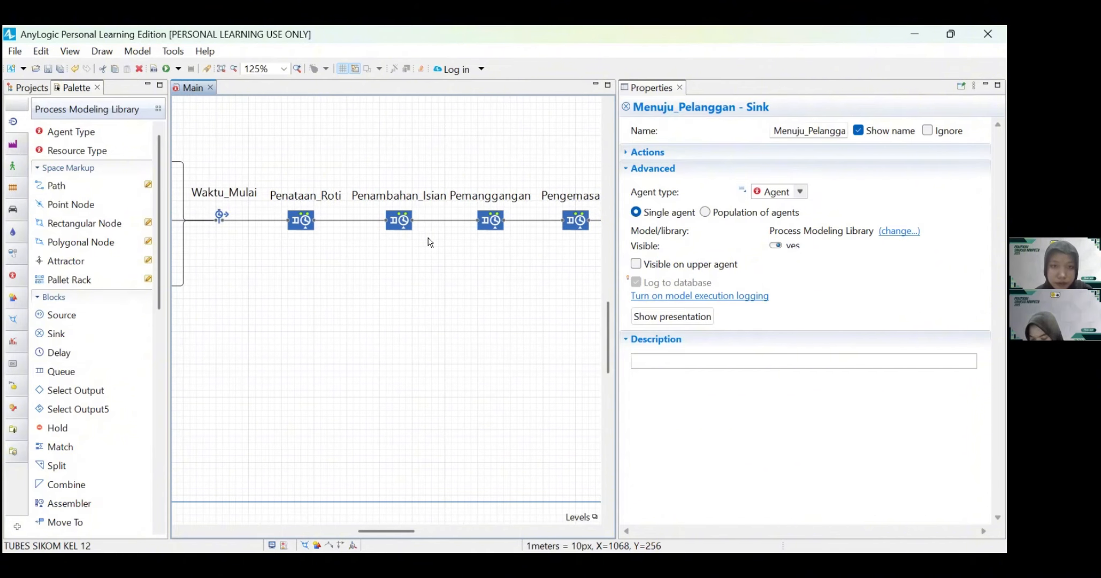
{"action": "scroll", "coordinate": [430, 242], "scroll_direction": "down", "scroll_amount": 1}
{"action": "scroll", "coordinate": [430, 242], "scroll_direction": "right", "scroll_amount": 2}
{"action": "scroll", "coordinate": [428, 241], "scroll_direction": "down", "scroll_amount": 1}
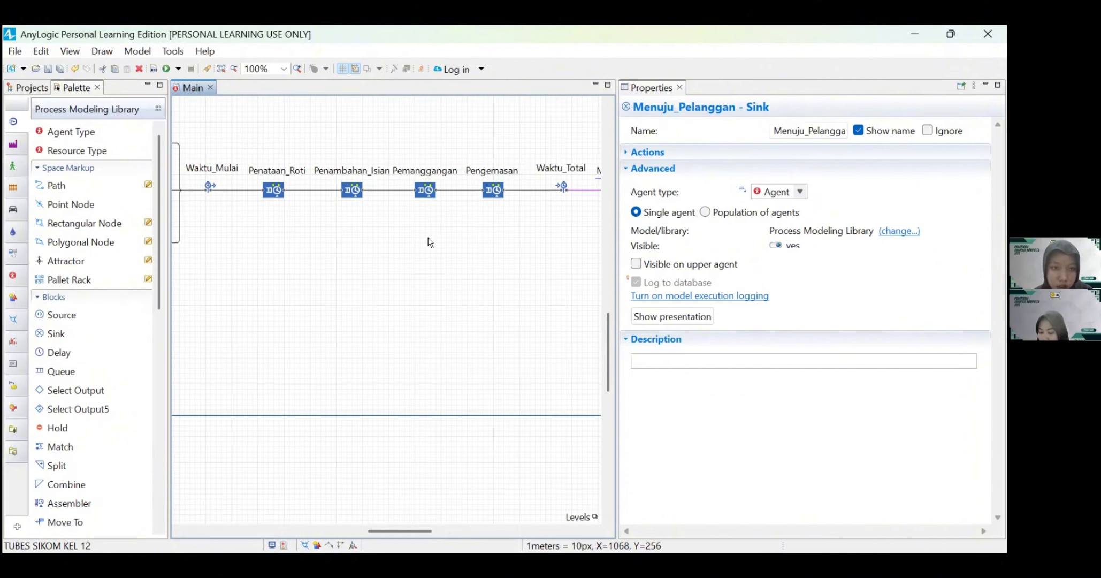
{"action": "scroll", "coordinate": [103, 375], "scroll_direction": "down", "scroll_amount": 10}
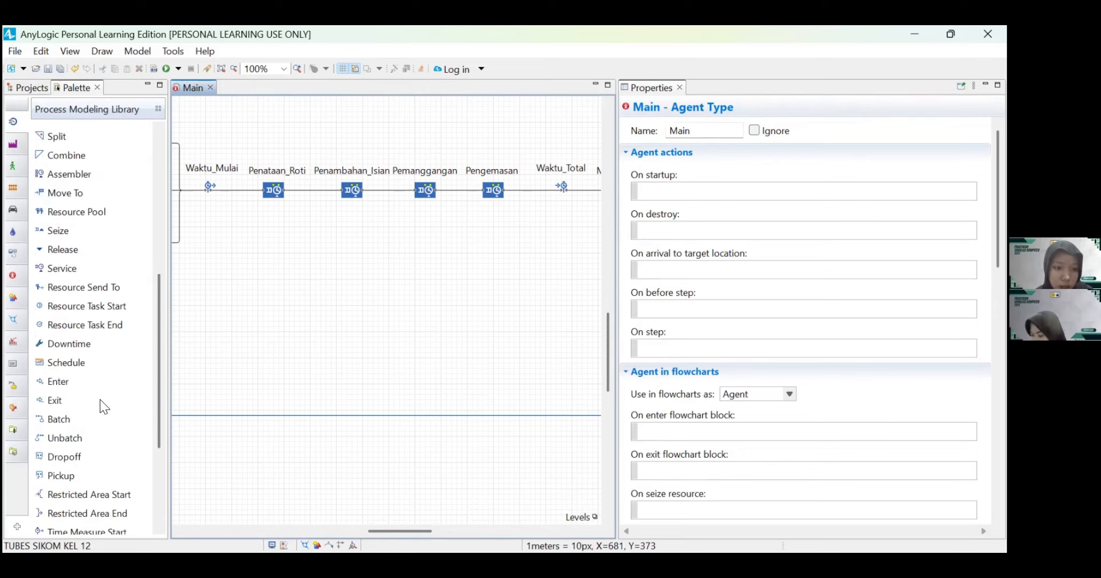
{"action": "scroll", "coordinate": [76, 325], "scroll_direction": "up", "scroll_amount": 7}
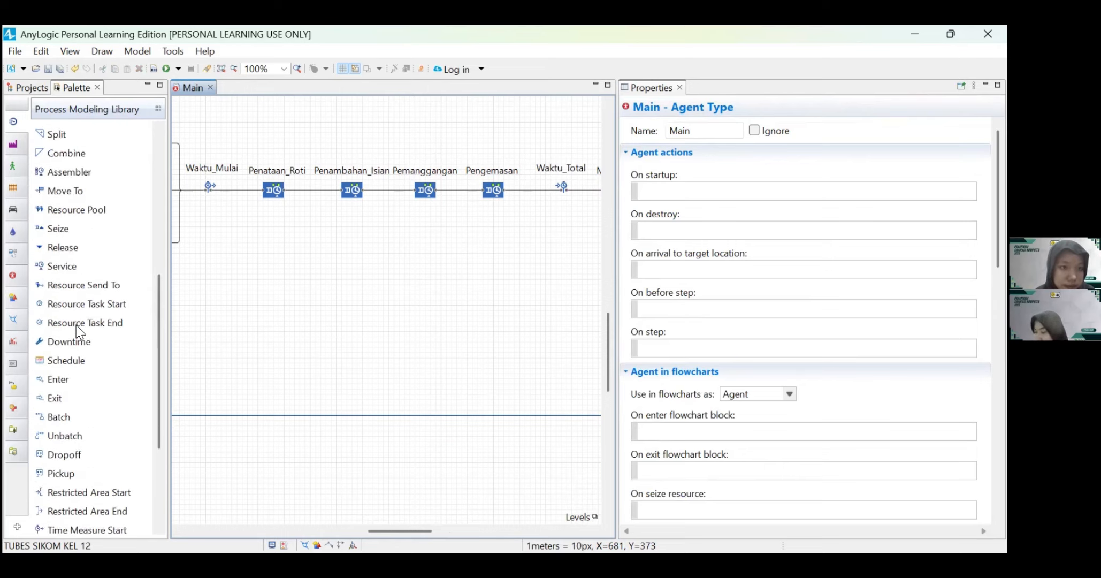
{"action": "left_click_drag", "start_coordinate": [65, 431], "coordinate": [273, 213]}
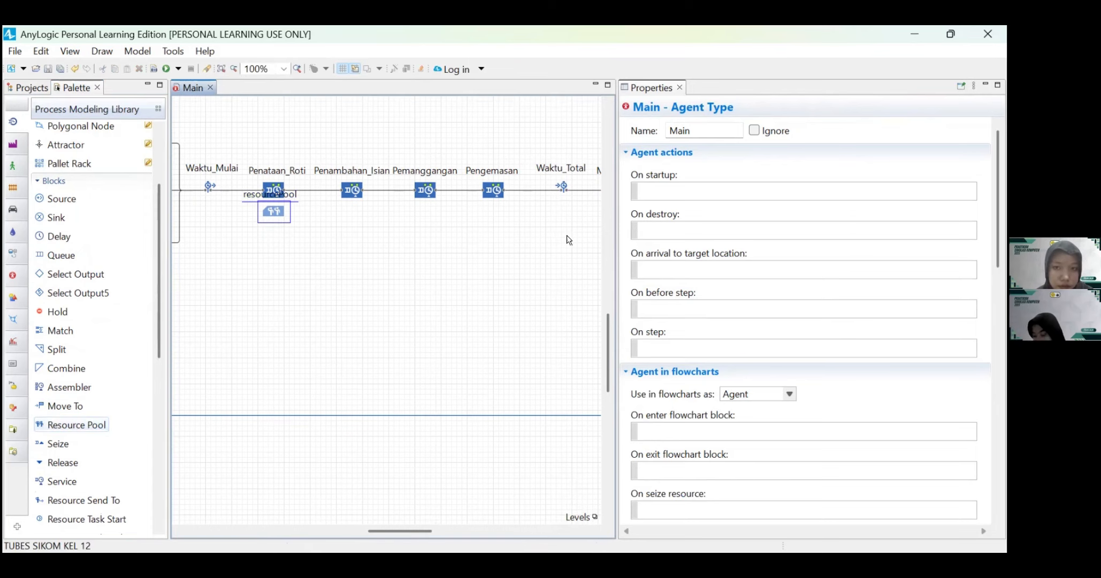
{"action": "left_click_drag", "start_coordinate": [617, 217], "coordinate": [776, 234]}
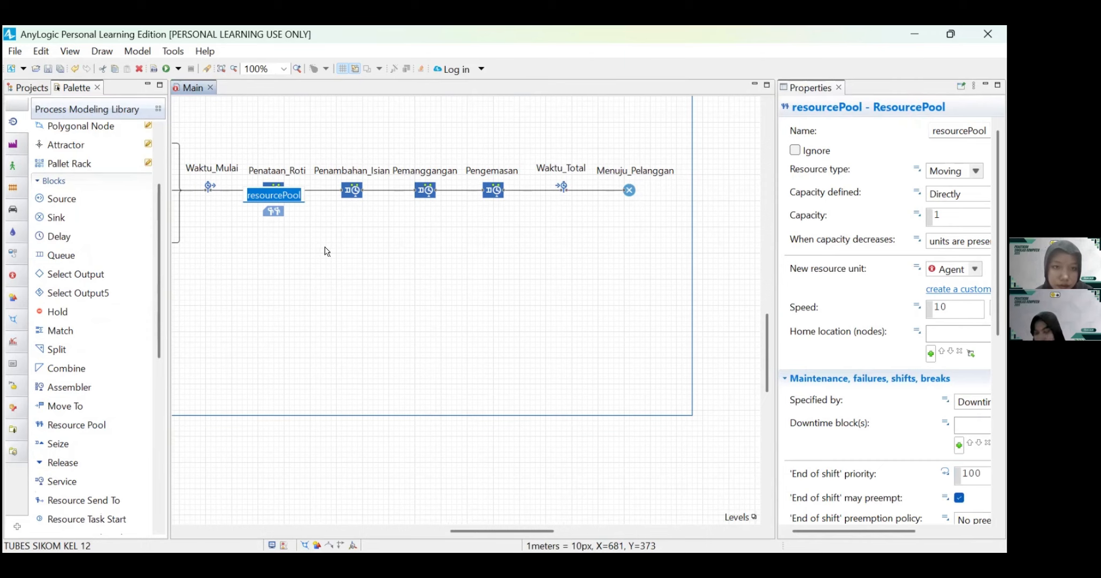
{"action": "scroll", "coordinate": [327, 252], "scroll_direction": "up", "scroll_amount": 2}
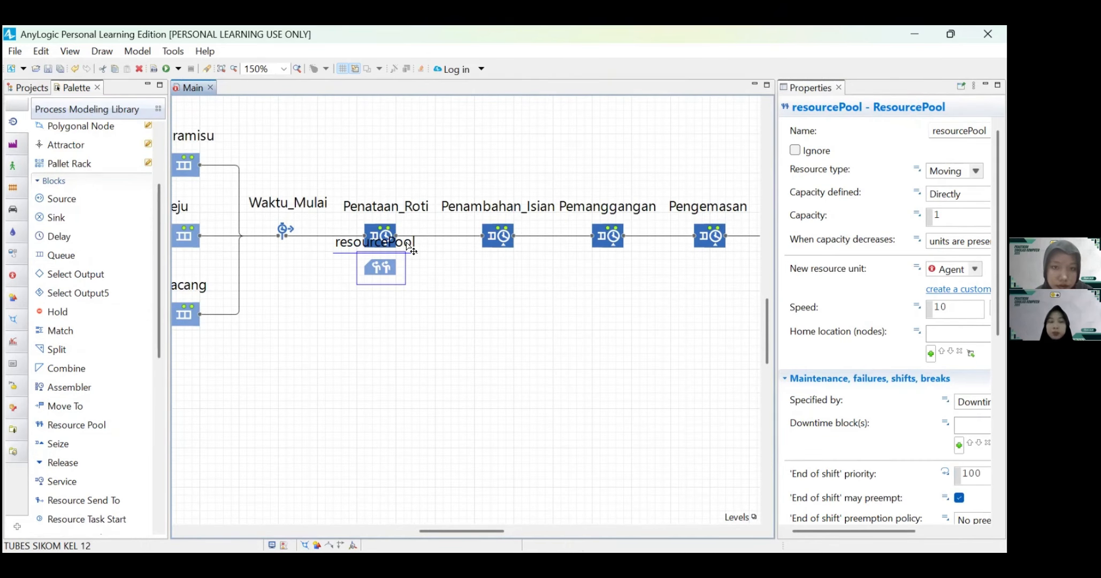
{"action": "left_click_drag", "start_coordinate": [410, 246], "coordinate": [414, 291]}
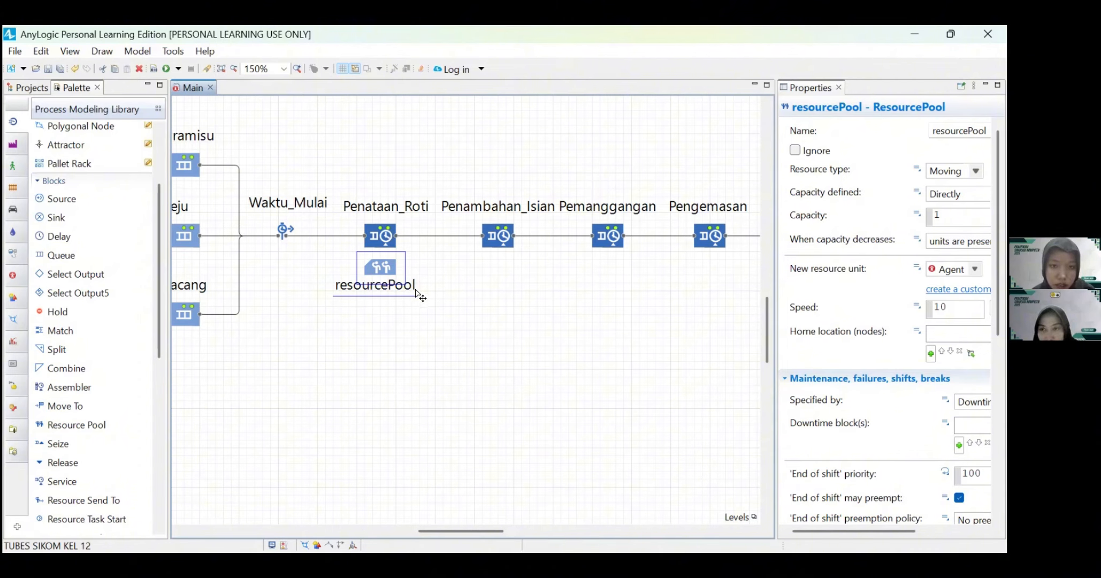
Step: Rename the resource pool beneath Penataan_Roti as Operator1 and centre its name label under the block
{"action": "double_click", "coordinate": [413, 289]}
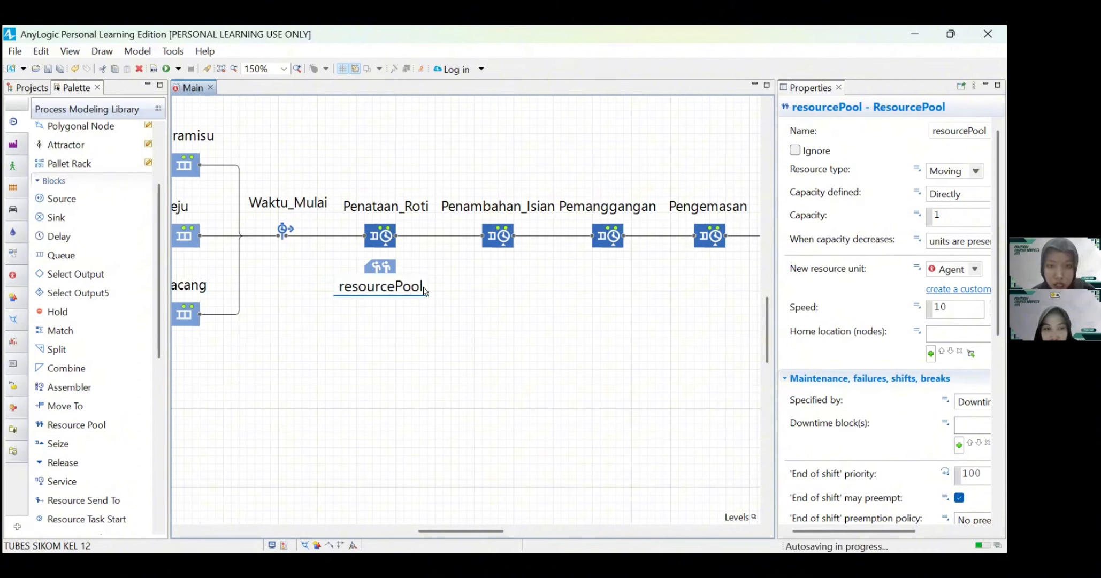
{"action": "key", "text": "BackSpace"}
{"action": "key", "text": "BackSpace"}
{"action": "key", "text": "BackSpace"}
{"action": "key", "text": "BackSpace"}
{"action": "key", "text": "BackSpace"}
{"action": "key", "text": "BackSpace"}
{"action": "key", "text": "BackSpace"}
{"action": "key", "text": "BackSpace"}
{"action": "key", "text": "BackSpace"}
{"action": "key", "text": "BackSpace"}
{"action": "key", "text": "BackSpace"}
{"action": "key", "text": "BackSpace"}
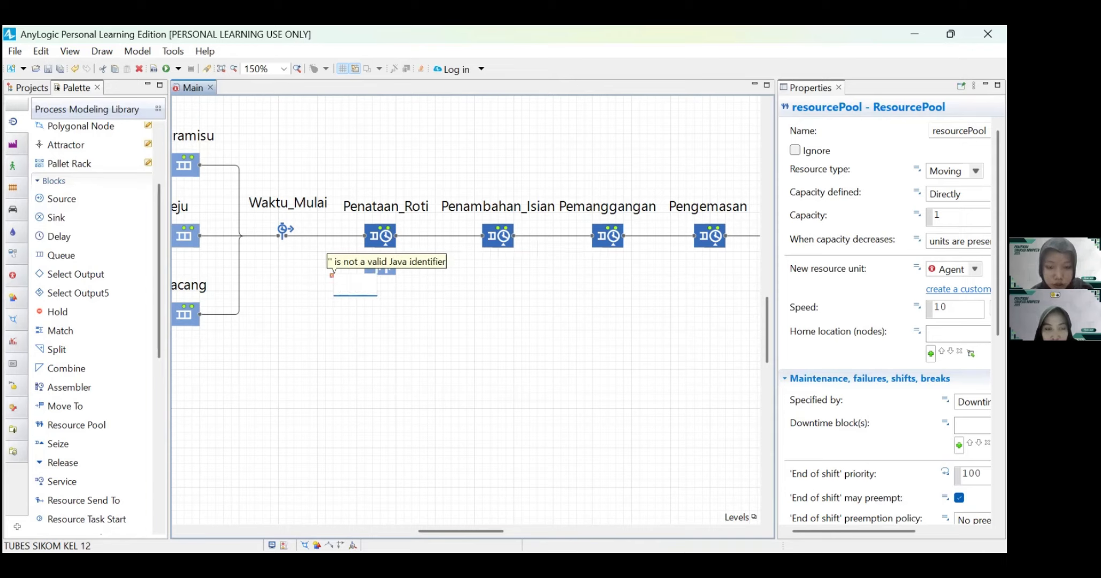
{"action": "type", "text": "Operator1"}
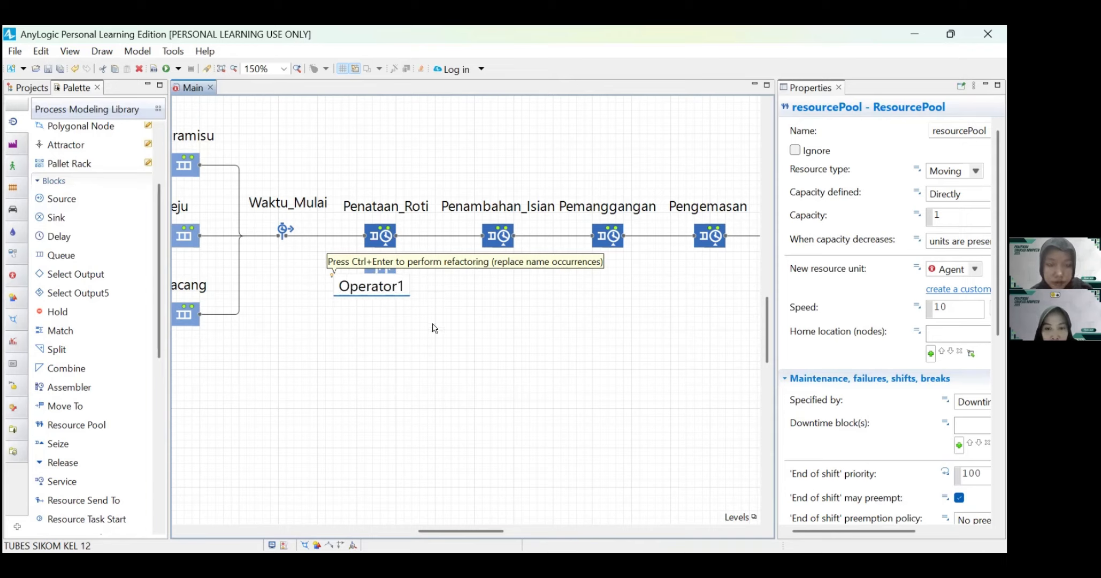
{"action": "key", "text": "Return"}
{"action": "left_click_drag", "start_coordinate": [353, 296], "coordinate": [365, 295]}
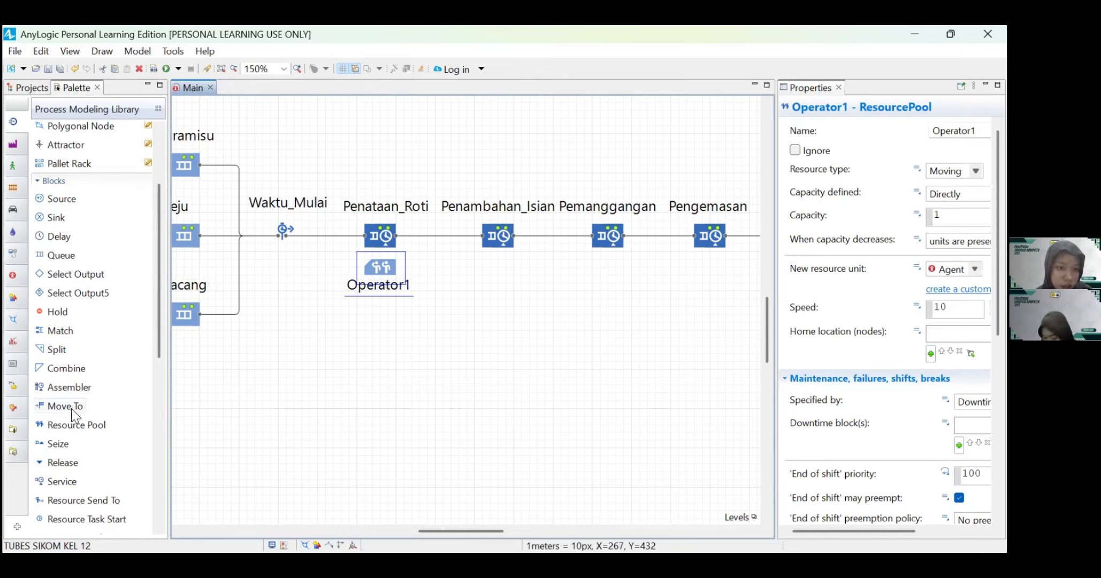
Step: Add a Resource Pool block beneath Penambahan_Isian, name it Operator2, and place its name label below the block
{"action": "left_click_drag", "start_coordinate": [69, 426], "coordinate": [497, 270]}
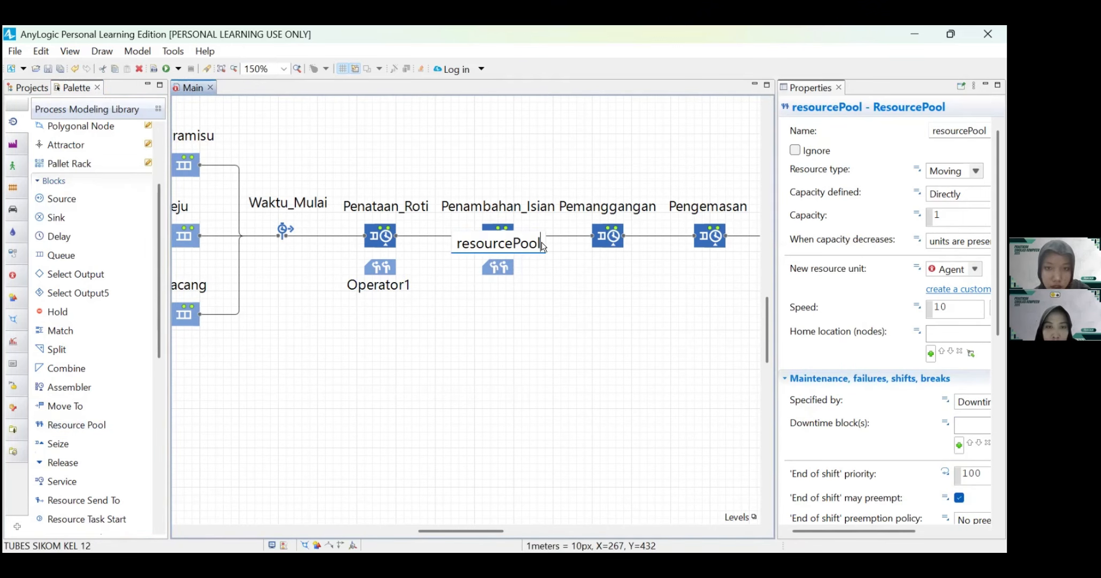
{"action": "key", "text": "BackSpace"}
{"action": "key", "text": "BackSpace"}
{"action": "key", "text": "BackSpace"}
{"action": "key", "text": "BackSpace"}
{"action": "key", "text": "BackSpace"}
{"action": "key", "text": "BackSpace"}
{"action": "key", "text": "BackSpace"}
{"action": "key", "text": "BackSpace"}
{"action": "key", "text": "BackSpace"}
{"action": "key", "text": "BackSpace"}
{"action": "key", "text": "BackSpace"}
{"action": "key", "text": "BackSpace"}
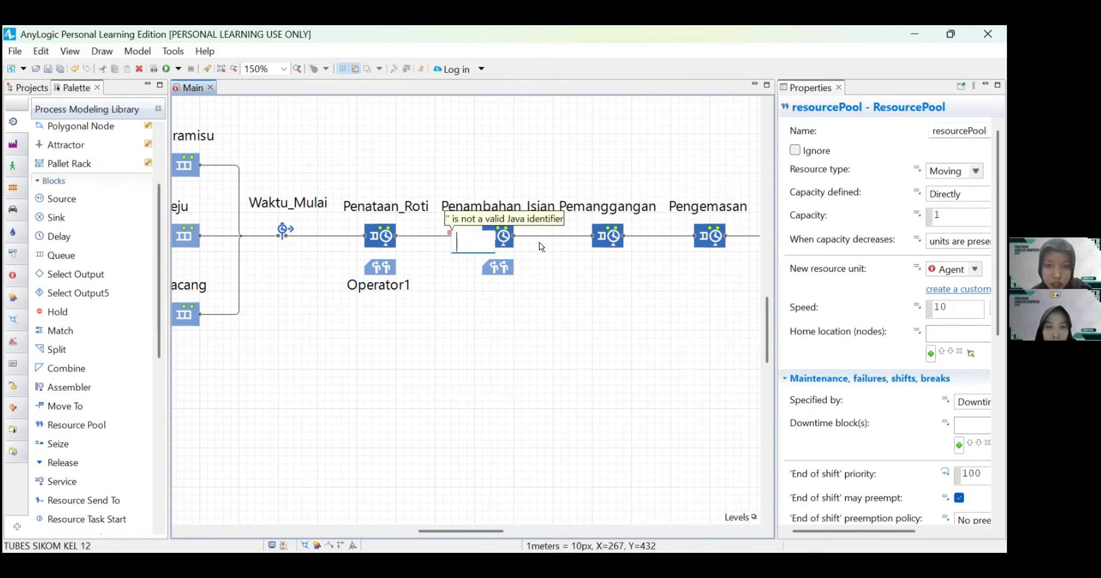
{"action": "type", "text": "Operator2"}
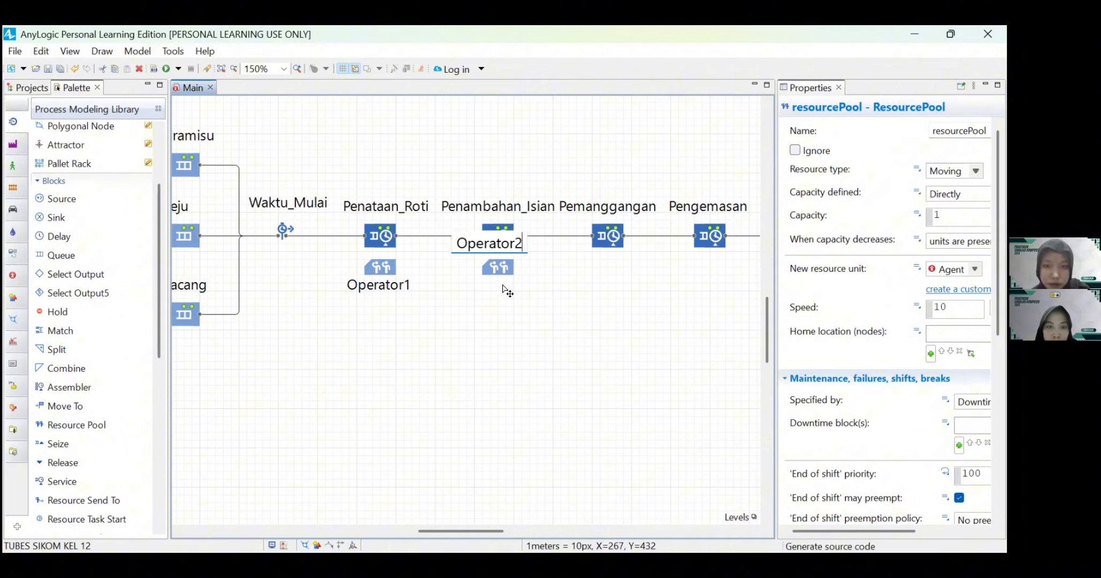
{"action": "key", "text": "Return"}
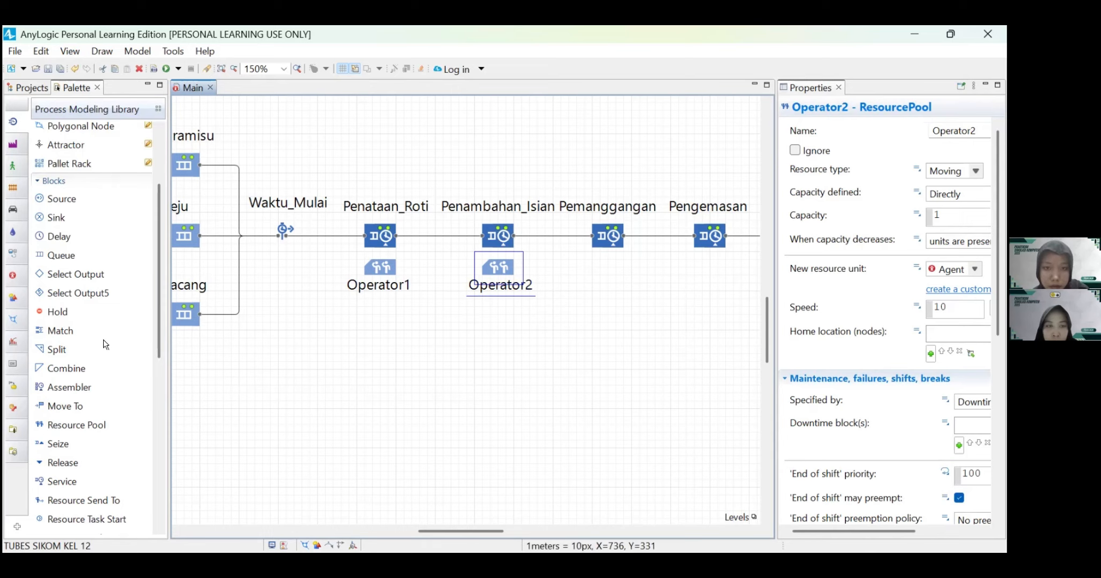
Step: Add a Resource Pool block beneath Pemanggangan, name it Operator3, and place its name label below the block
{"action": "left_click_drag", "start_coordinate": [77, 424], "coordinate": [528, 278]}
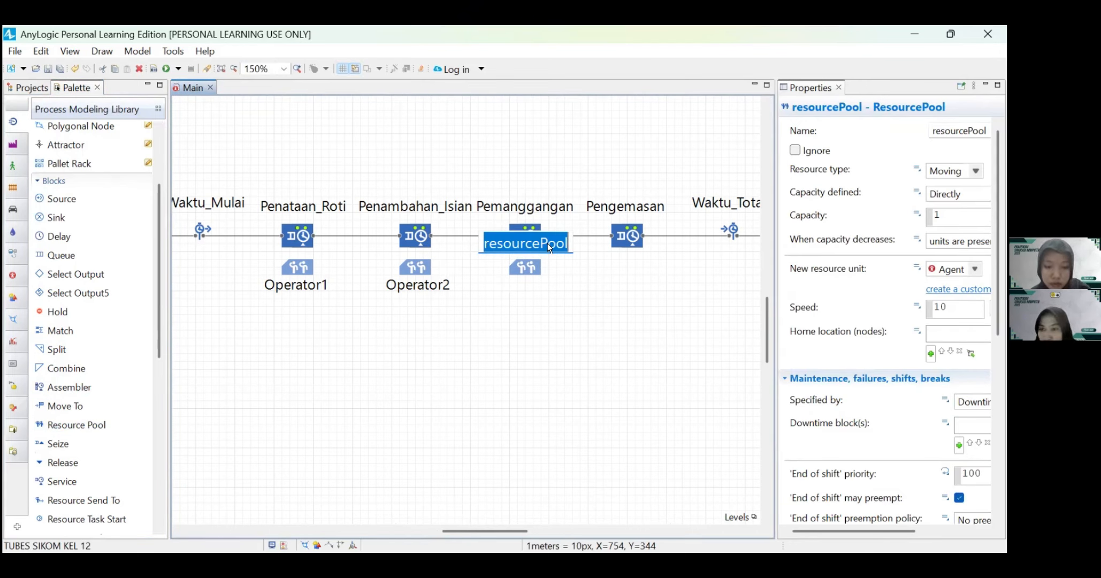
{"action": "type", "text": "Operator3"}
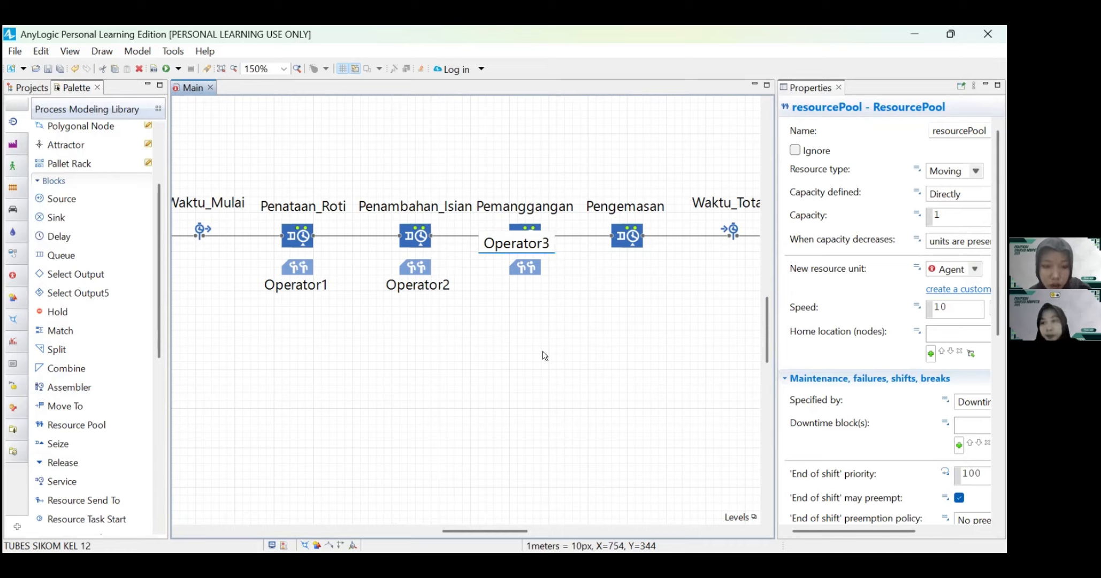
{"action": "left_click_drag", "start_coordinate": [514, 247], "coordinate": [527, 288]}
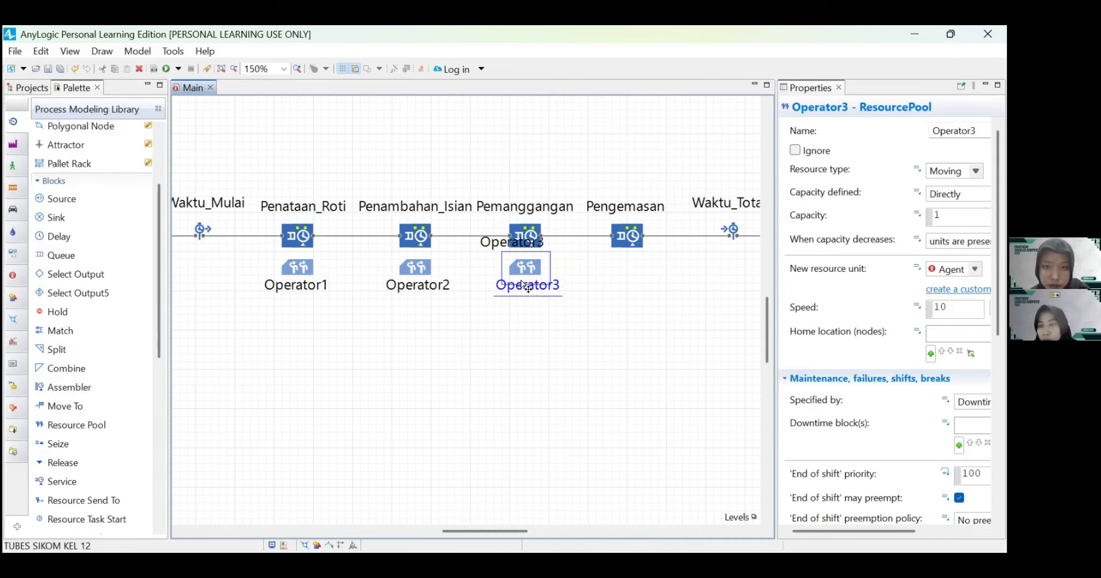
{"action": "left_click", "coordinate": [581, 326]}
Step: Add a Resource Pool block beneath Pengemasan, name it Operator4, and align its name label below the block with the other operator labels
{"action": "scroll", "coordinate": [582, 327], "scroll_direction": "right", "scroll_amount": 3}
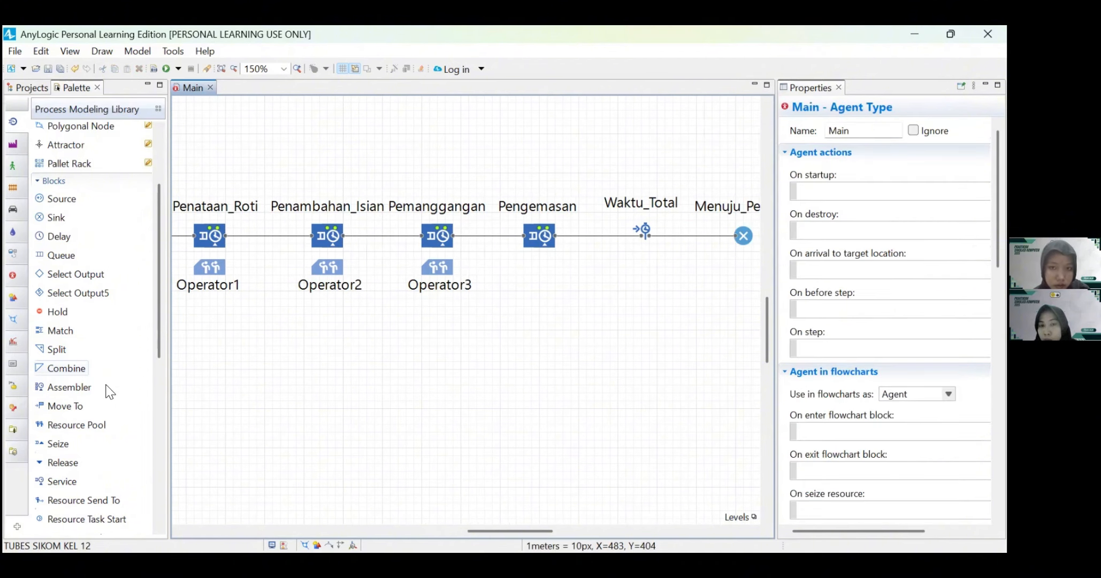
{"action": "left_click_drag", "start_coordinate": [62, 423], "coordinate": [537, 270]}
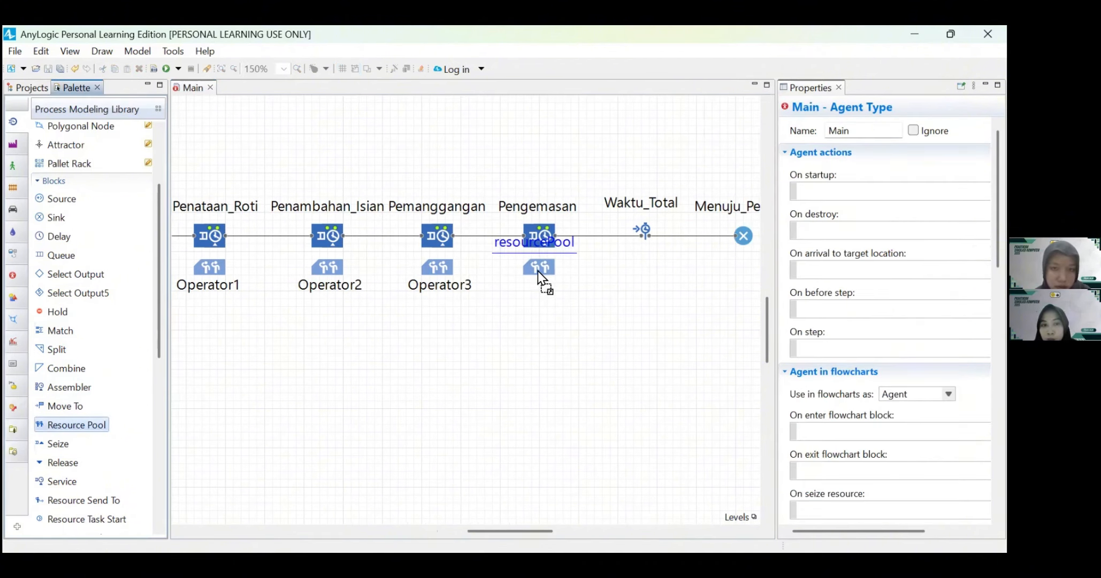
{"action": "double_click", "coordinate": [572, 243]}
{"action": "type", "text": "Operator4"}
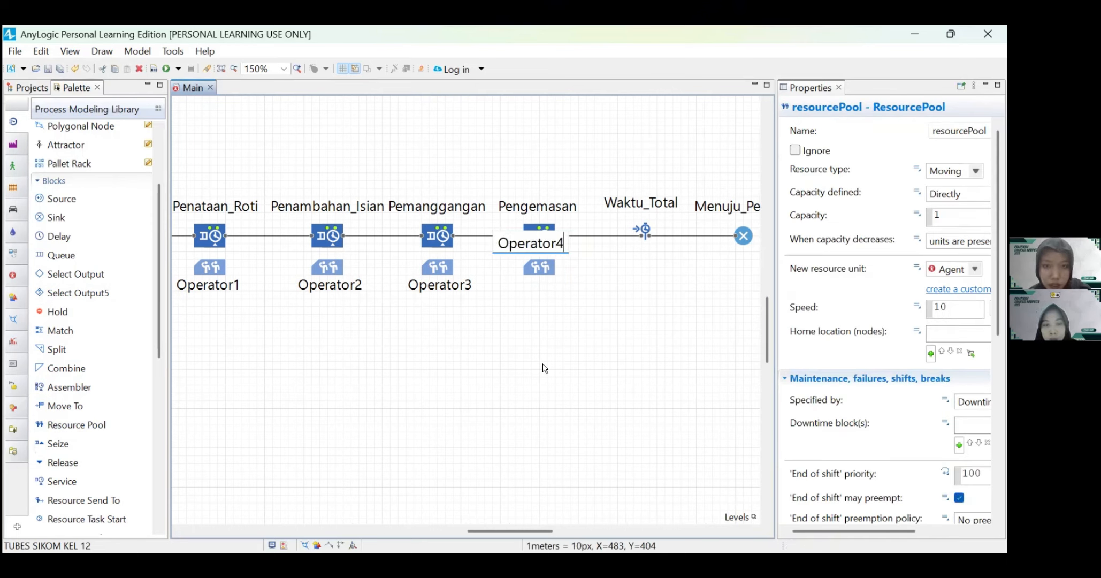
{"action": "key", "text": "Return"}
{"action": "left_click_drag", "start_coordinate": [528, 255], "coordinate": [530, 296]}
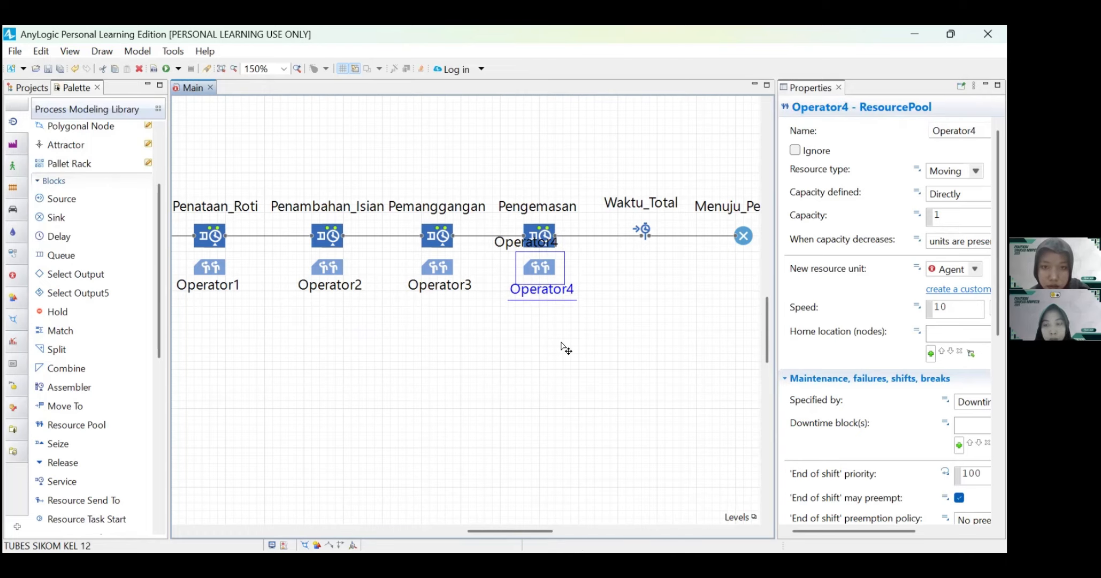
{"action": "left_click", "coordinate": [518, 344]}
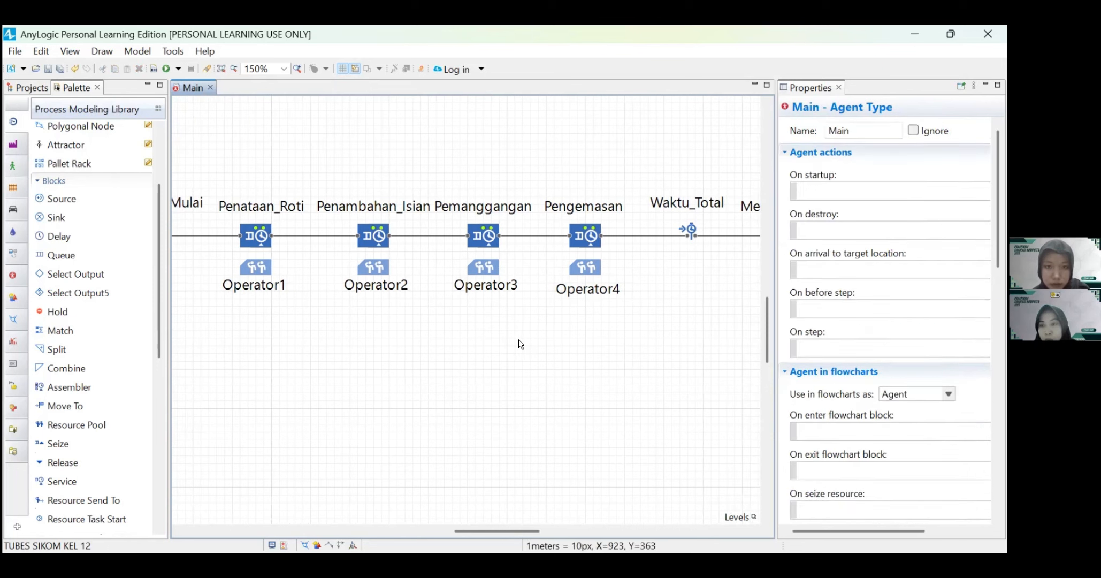
{"action": "left_click", "coordinate": [588, 293]}
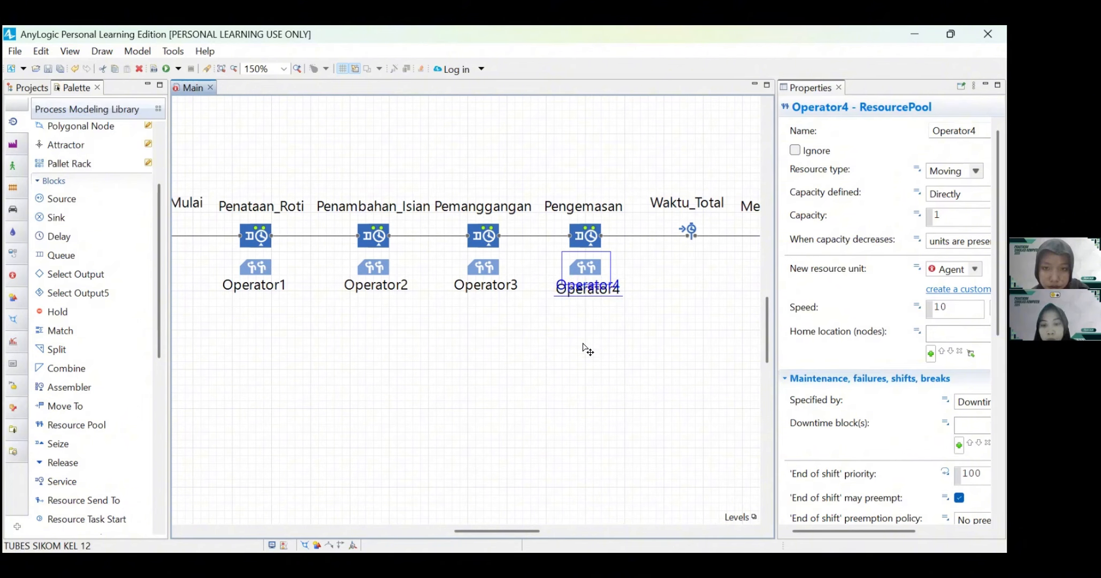
Step: Draw a horizontal space markup path 150 px long below the Kacang queue, starting at X 100, Y 450
{"action": "scroll", "coordinate": [584, 347], "scroll_direction": "left", "scroll_amount": 5}
{"action": "scroll", "coordinate": [585, 347], "scroll_direction": "left", "scroll_amount": 5}
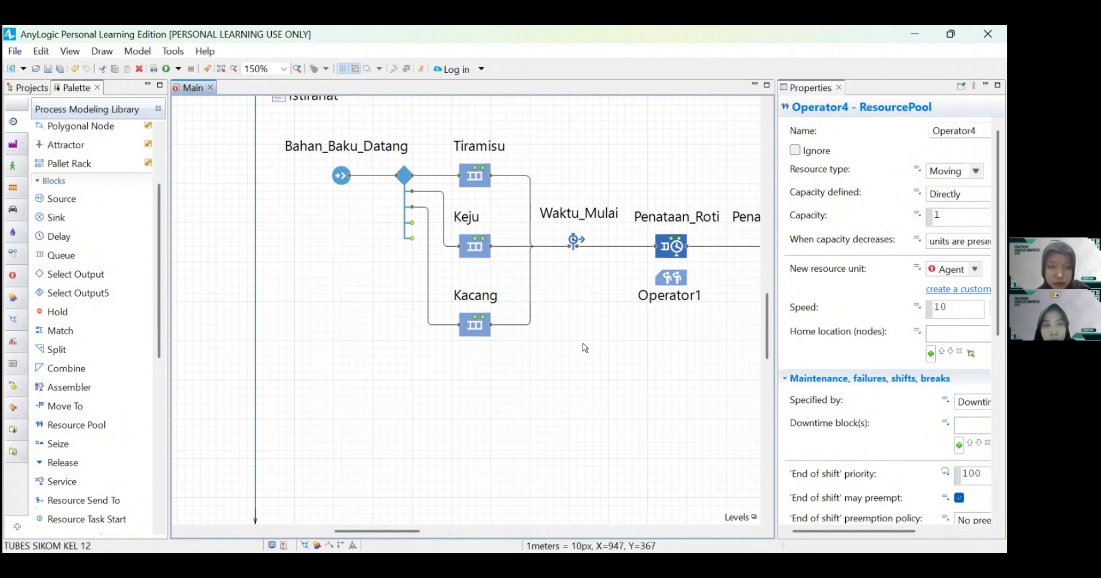
{"action": "scroll", "coordinate": [584, 348], "scroll_direction": "down", "scroll_amount": 2}
{"action": "scroll", "coordinate": [584, 348], "scroll_direction": "left", "scroll_amount": 2}
{"action": "scroll", "coordinate": [584, 347], "scroll_direction": "down", "scroll_amount": 2}
{"action": "scroll", "coordinate": [583, 348], "scroll_direction": "right", "scroll_amount": 2}
{"action": "left_click", "coordinate": [584, 347]}
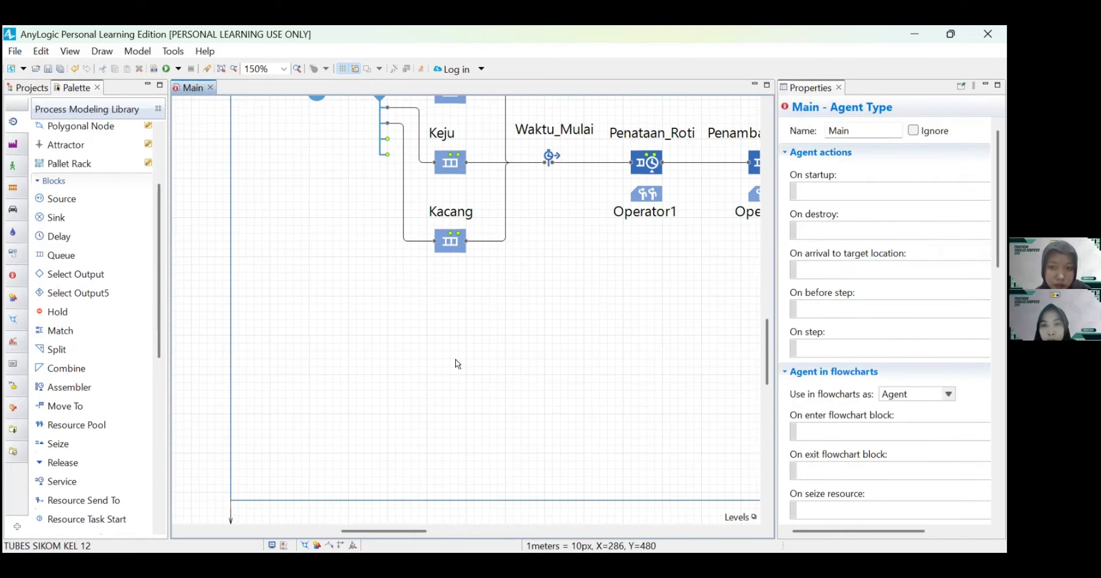
{"action": "scroll", "coordinate": [457, 363], "scroll_direction": "right", "scroll_amount": 1}
{"action": "scroll", "coordinate": [53, 265], "scroll_direction": "up", "scroll_amount": 3}
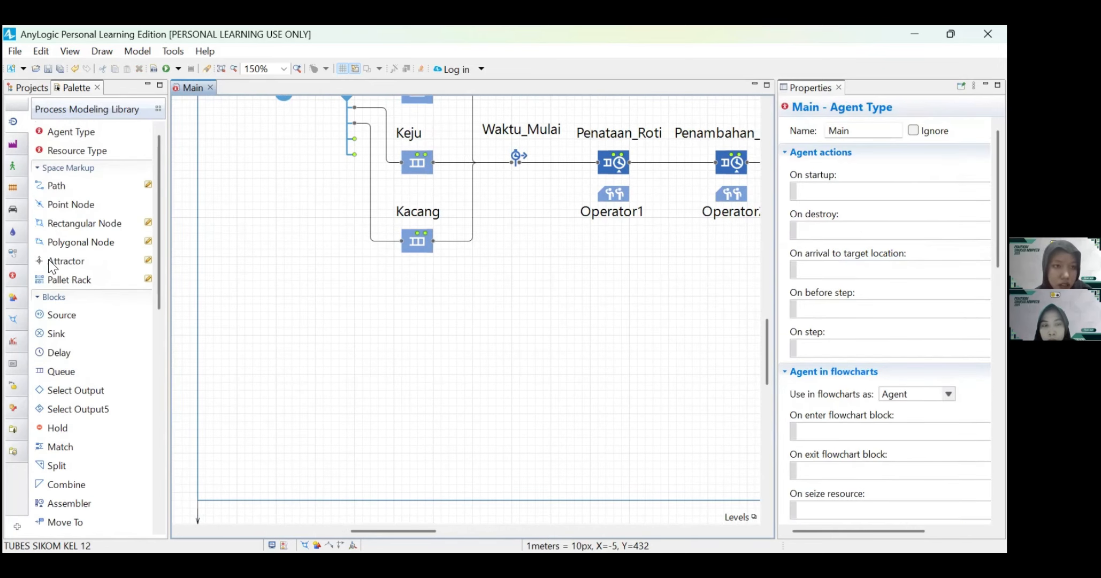
{"action": "double_click", "coordinate": [52, 186]}
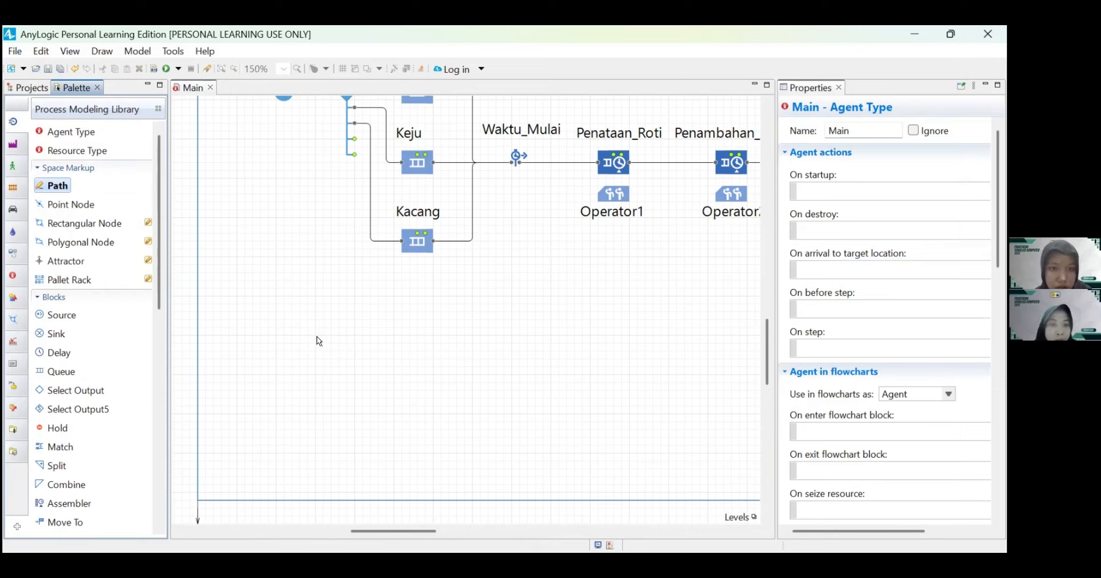
{"action": "left_click", "coordinate": [276, 334]}
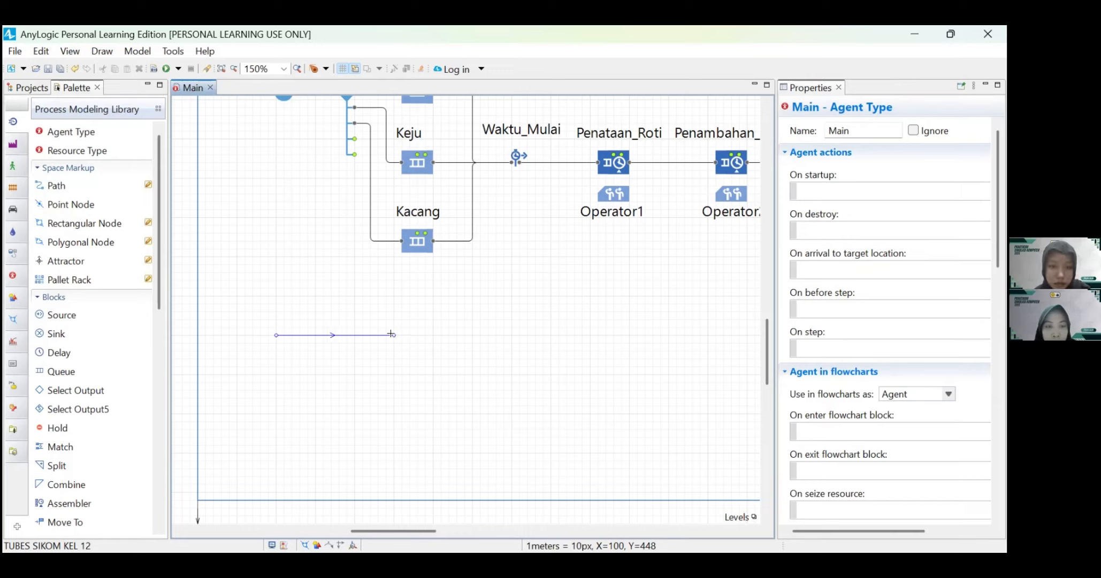
{"action": "double_click", "coordinate": [393, 335]}
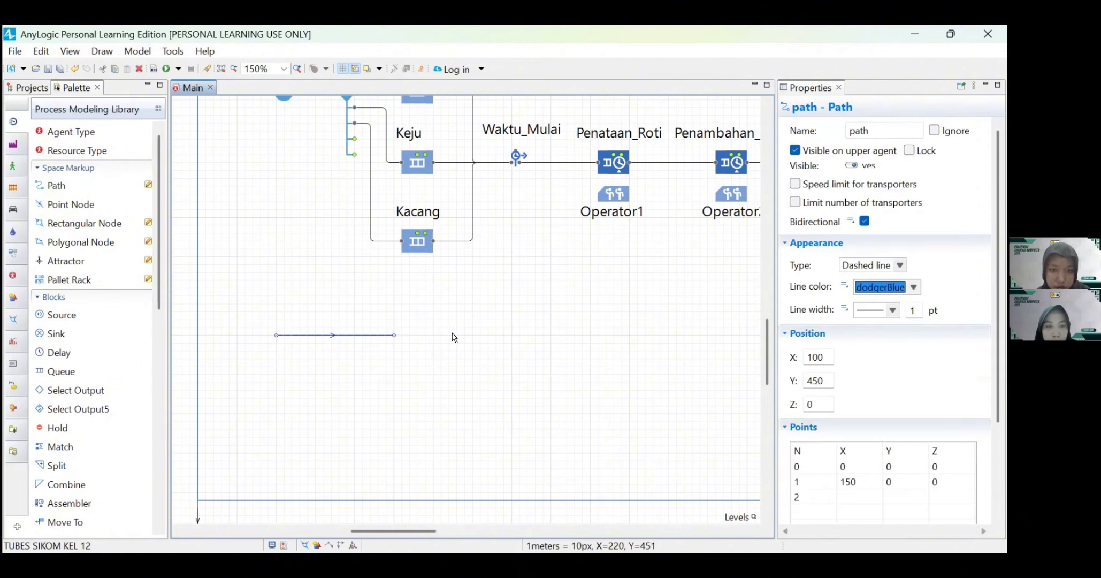
Step: Widen the properties area and name the new path antri_Tiramisu
{"action": "left_click_drag", "start_coordinate": [775, 273], "coordinate": [593, 274]}
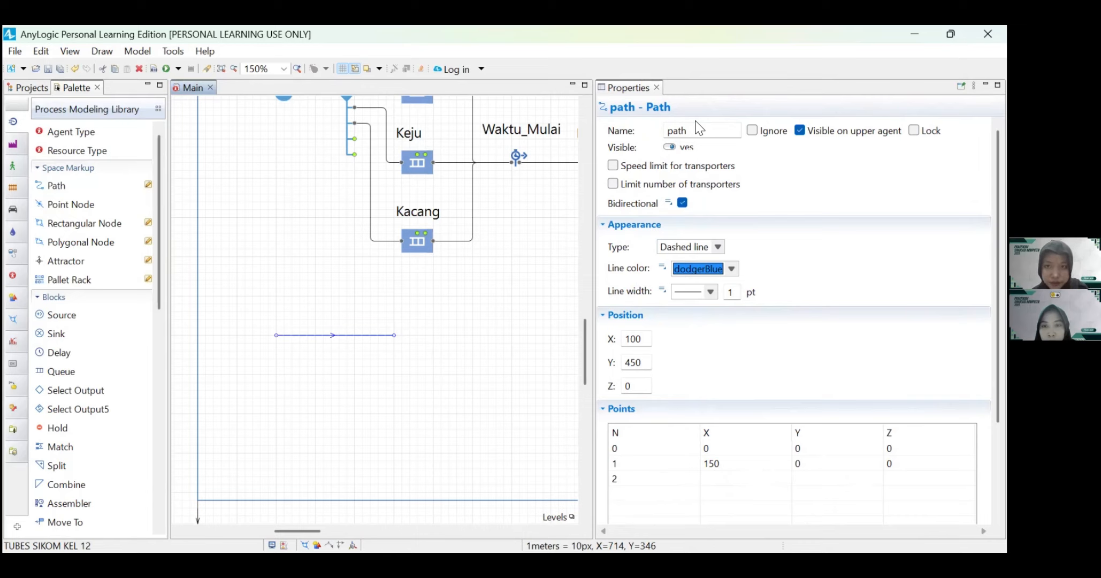
{"action": "left_click", "coordinate": [506, 301]}
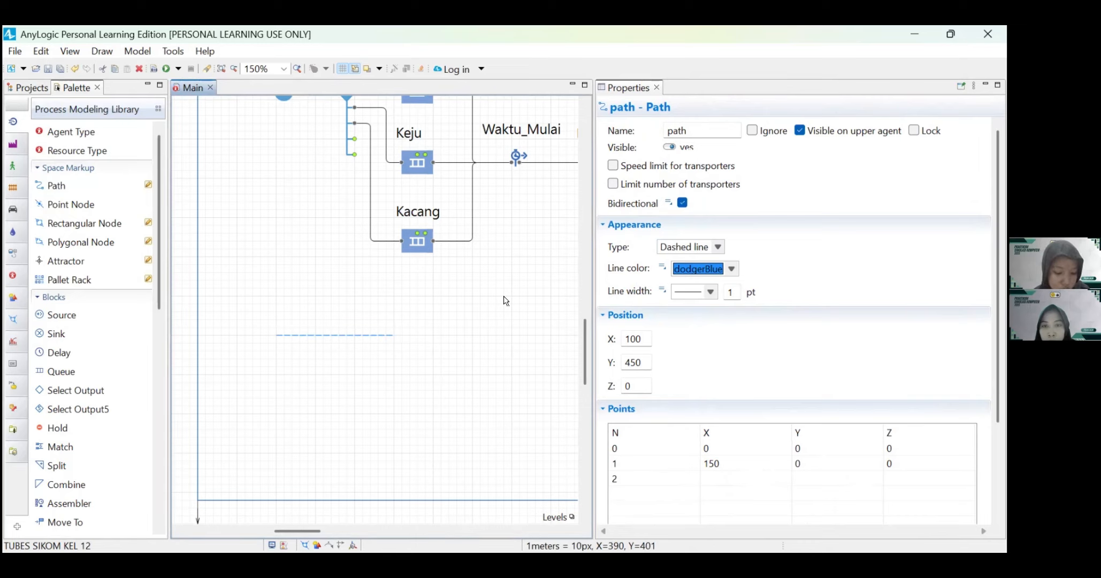
{"action": "left_click", "coordinate": [386, 335]}
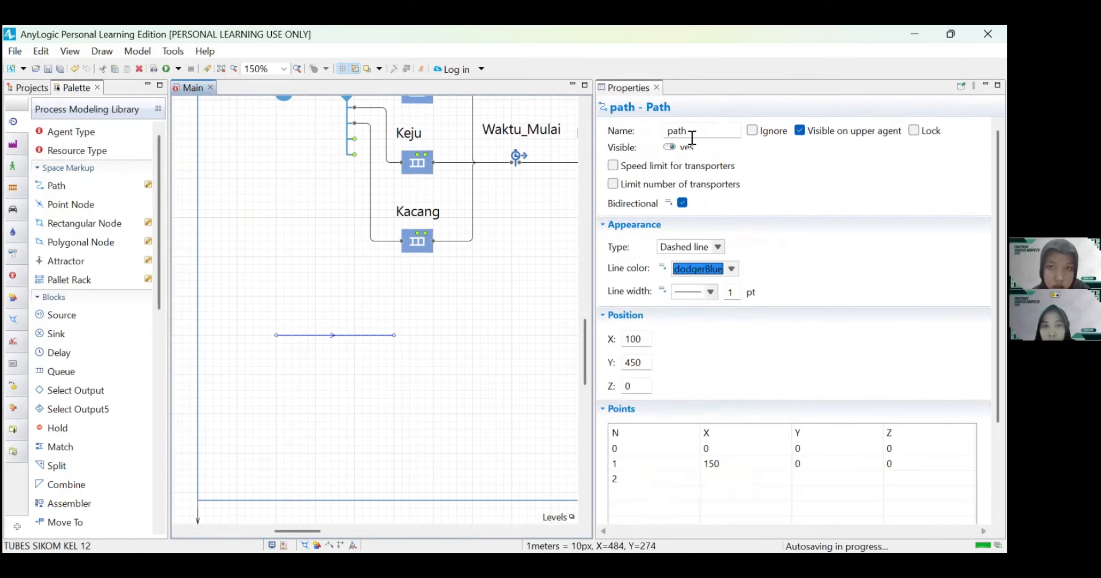
{"action": "double_click", "coordinate": [692, 137]}
{"action": "type", "text": "antri_Tiramisu"}
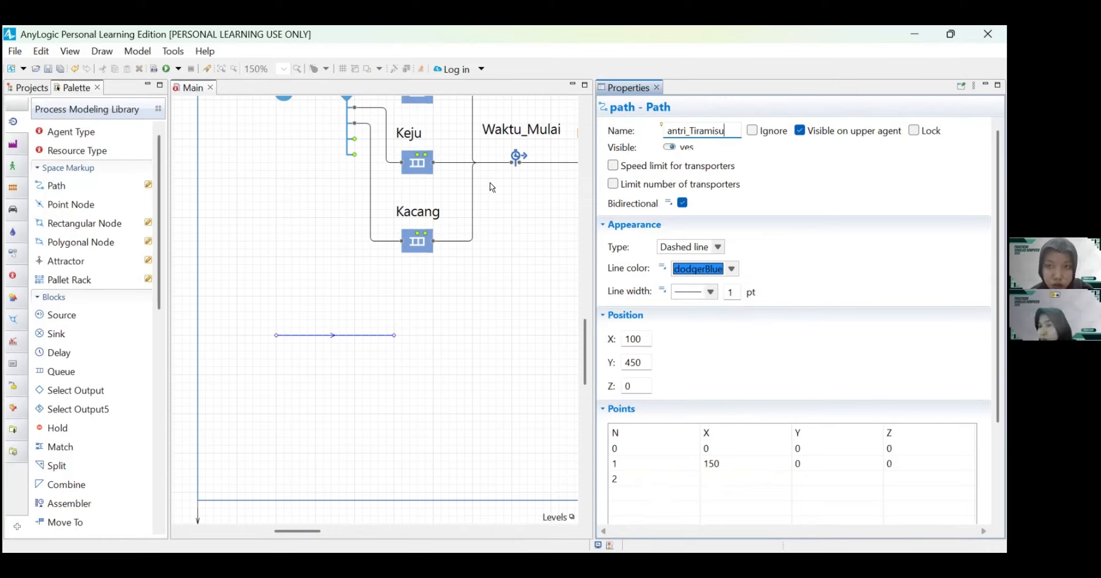
{"action": "left_click", "coordinate": [396, 391]}
Step: Draw a second 150 px horizontal path at X 100, Y 500 beneath antri_Tiramisu and name it antri_Keju
{"action": "left_click", "coordinate": [51, 189]}
{"action": "double_click", "coordinate": [51, 188]}
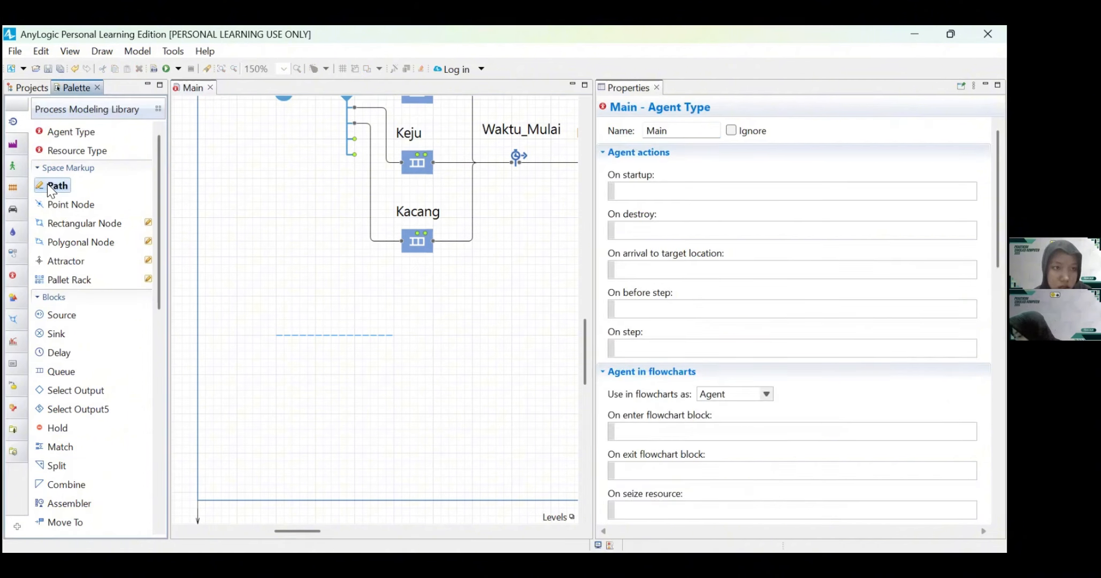
{"action": "left_click", "coordinate": [276, 375]}
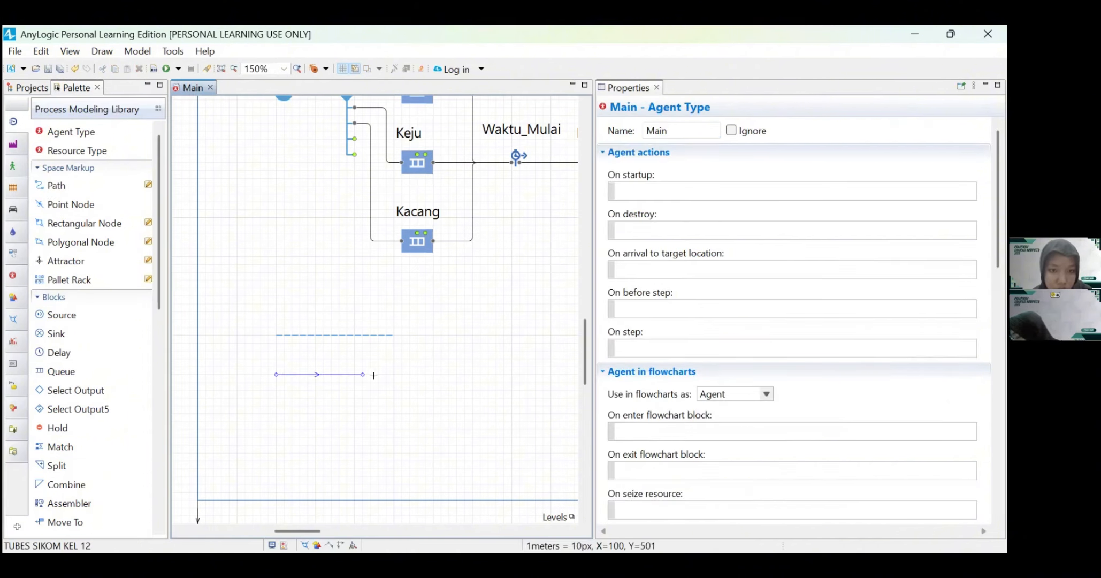
{"action": "left_click", "coordinate": [392, 374]}
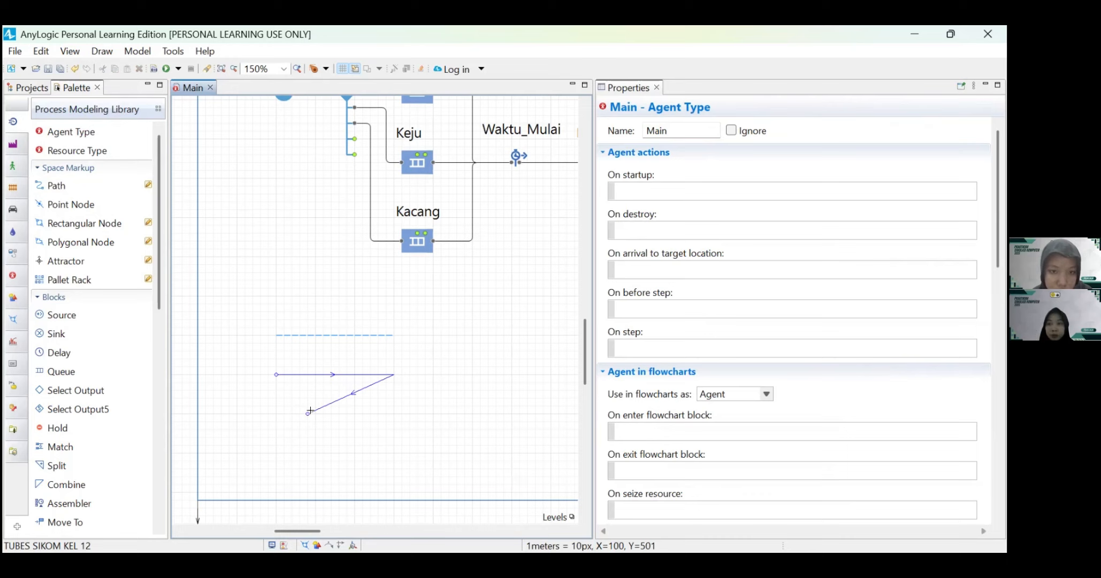
{"action": "double_click", "coordinate": [394, 375]}
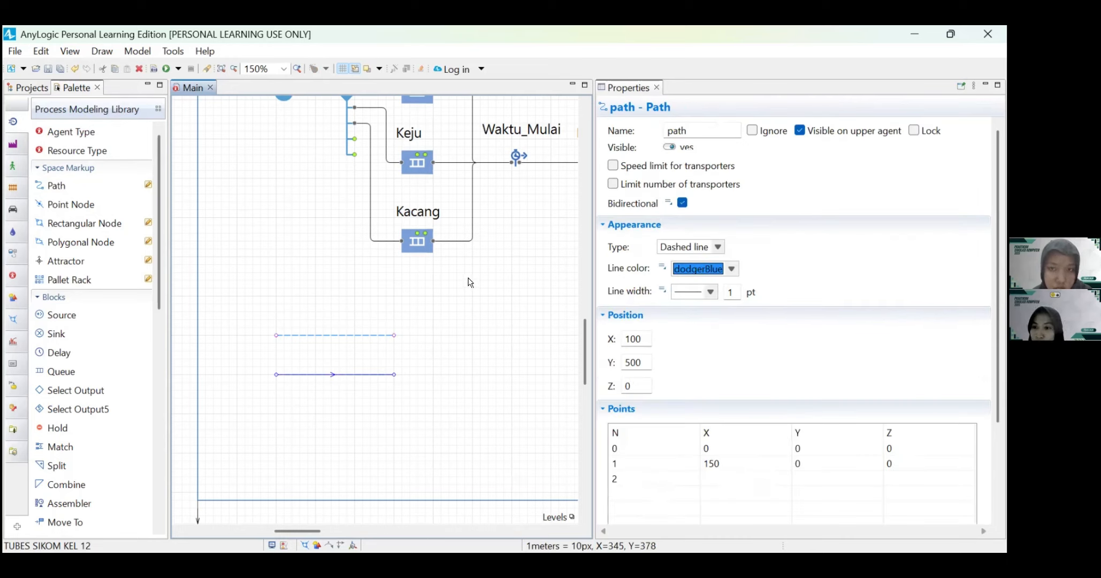
{"action": "double_click", "coordinate": [695, 131]}
{"action": "type", "text": "antri_Keju"}
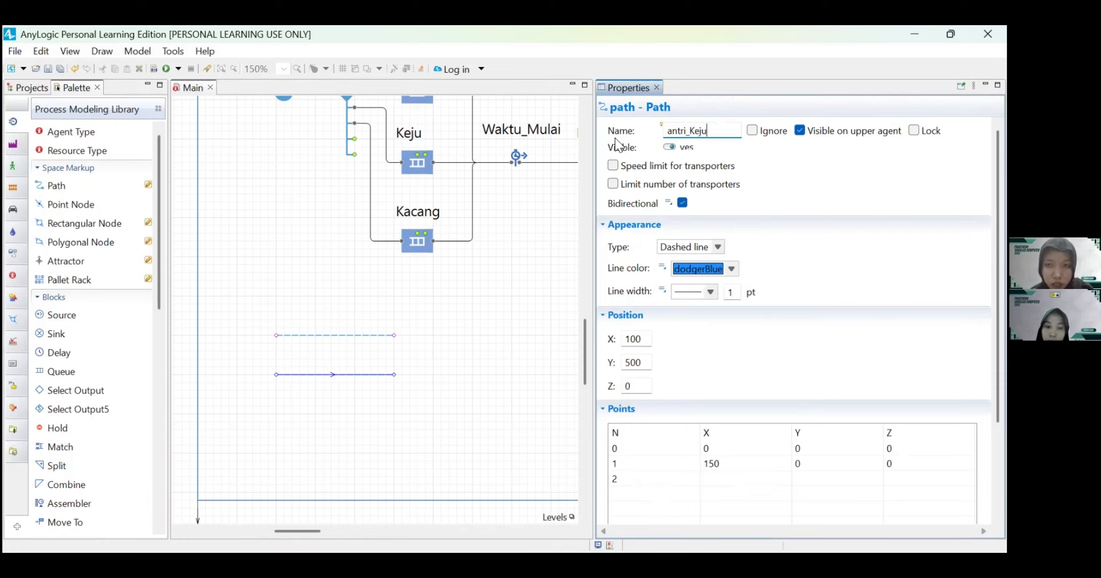
{"action": "left_click", "coordinate": [468, 363]}
Step: Draw a third 150 px horizontal path at X 100, Y 550 beneath antri_Keju and name it antri_Kacang
{"action": "double_click", "coordinate": [55, 185]}
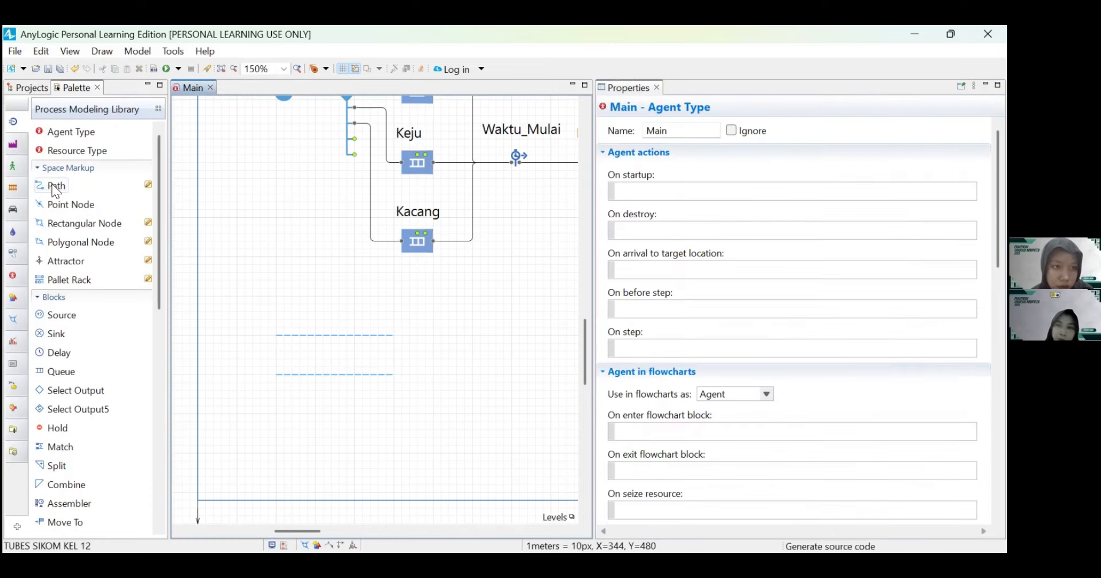
{"action": "left_click", "coordinate": [275, 413]}
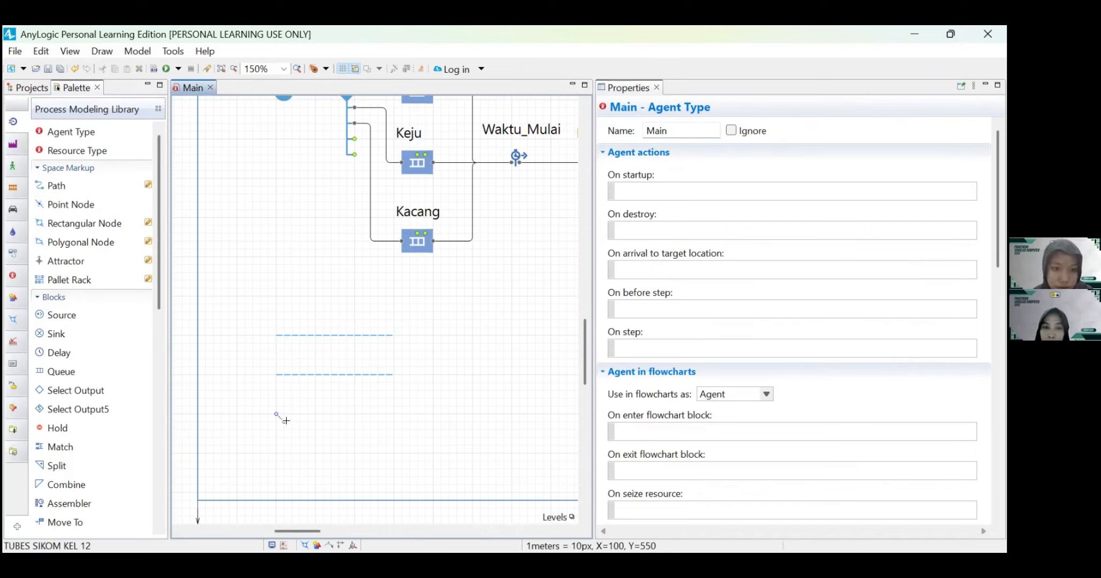
{"action": "double_click", "coordinate": [395, 413]}
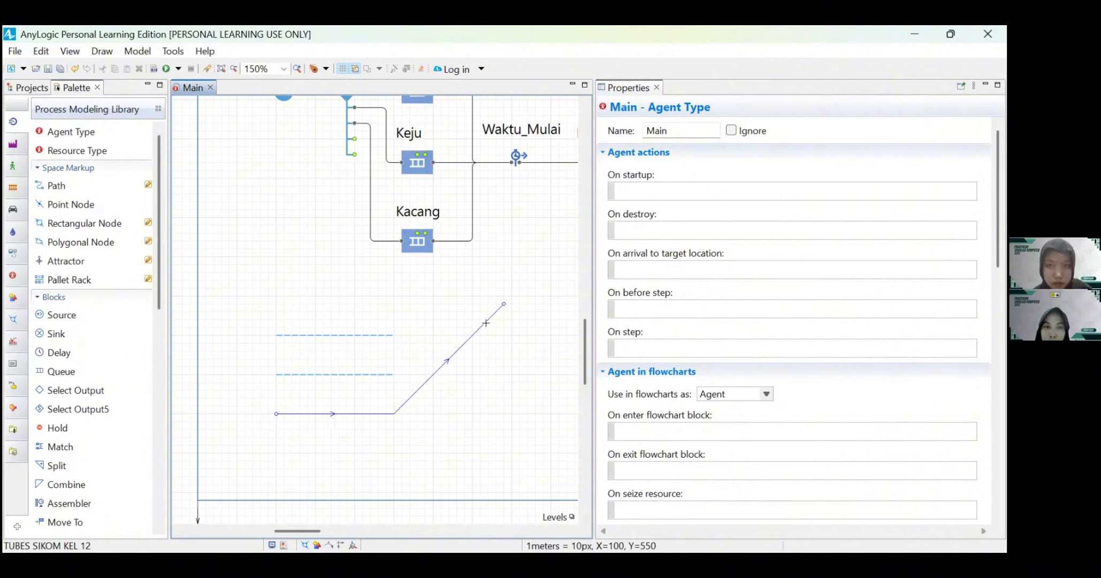
{"action": "double_click", "coordinate": [393, 414]}
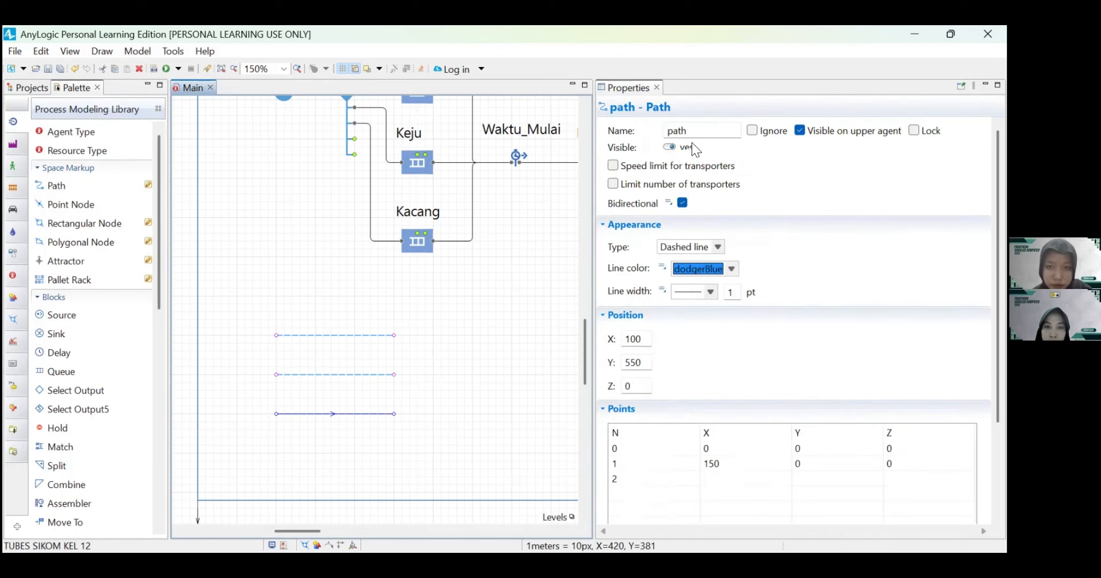
{"action": "left_click_drag", "start_coordinate": [695, 132], "coordinate": [624, 142]}
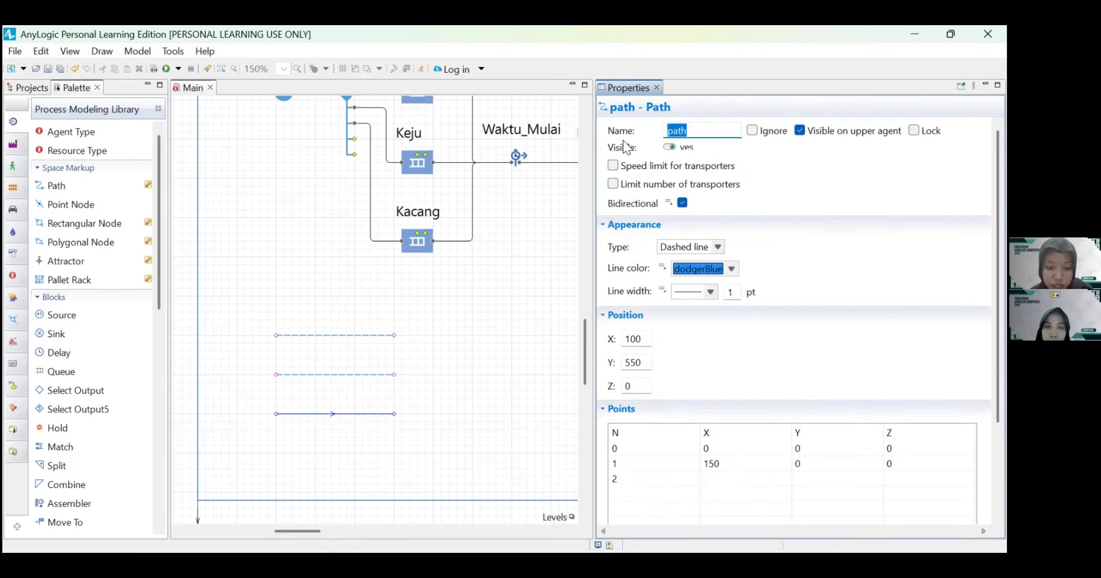
{"action": "type", "text": "antri"}
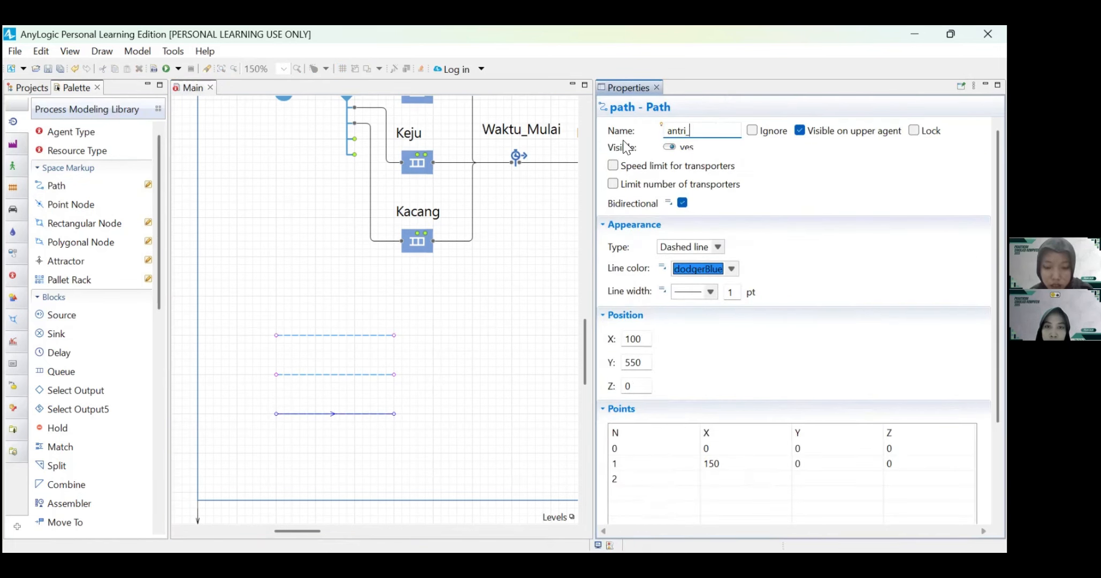
{"action": "type", "text": "_Kacang"}
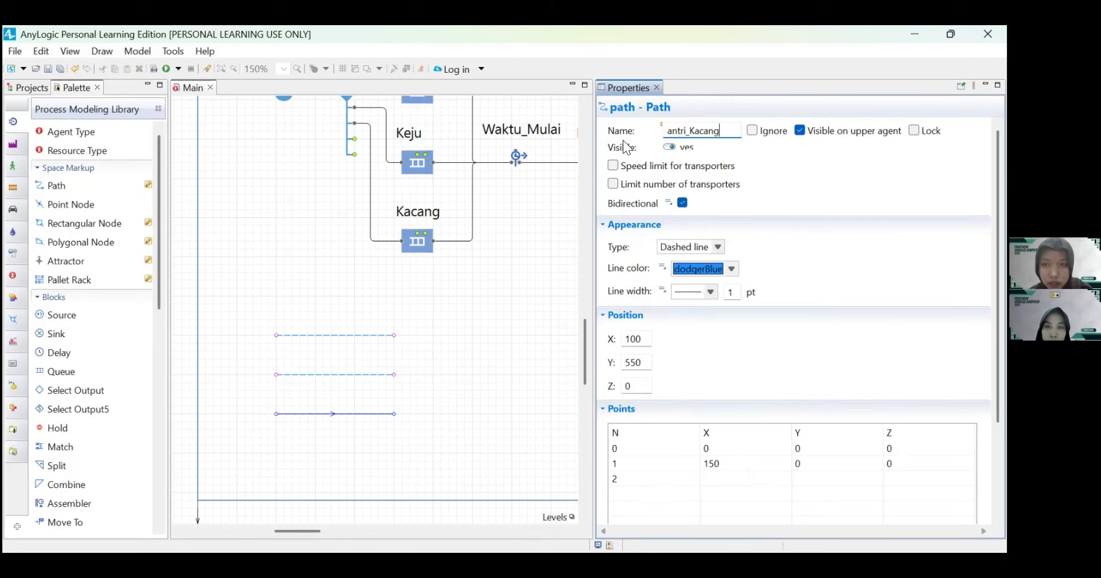
{"action": "left_click", "coordinate": [454, 367]}
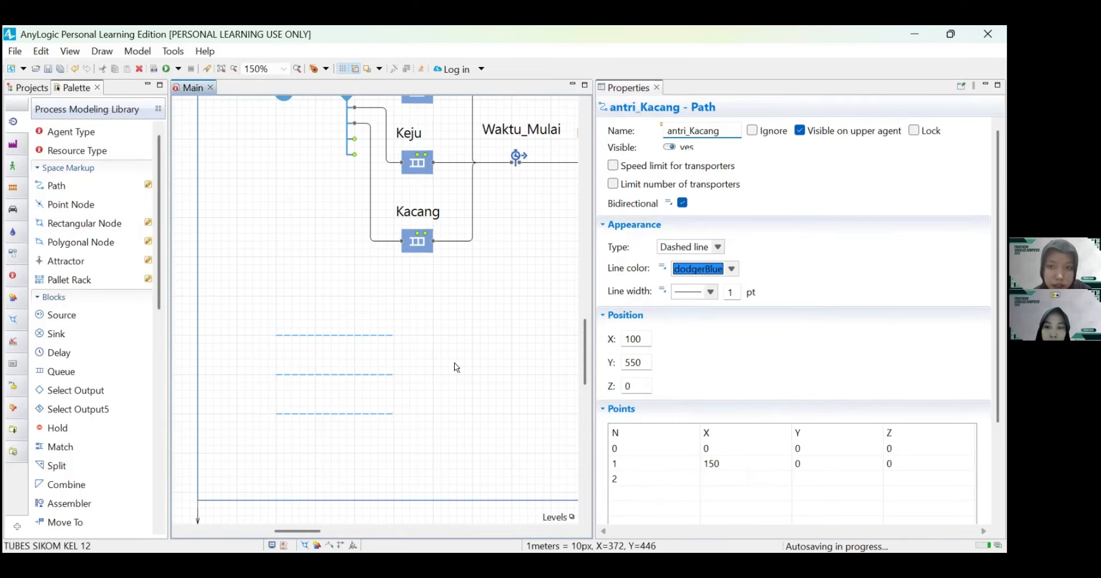
Step: Draw a 40 by 100 px rectangular node just past the right ends of the three paths and name it antri_Penataan_Roti
{"action": "scroll", "coordinate": [454, 367], "scroll_direction": "down", "scroll_amount": 1}
{"action": "scroll", "coordinate": [454, 366], "scroll_direction": "right", "scroll_amount": 1}
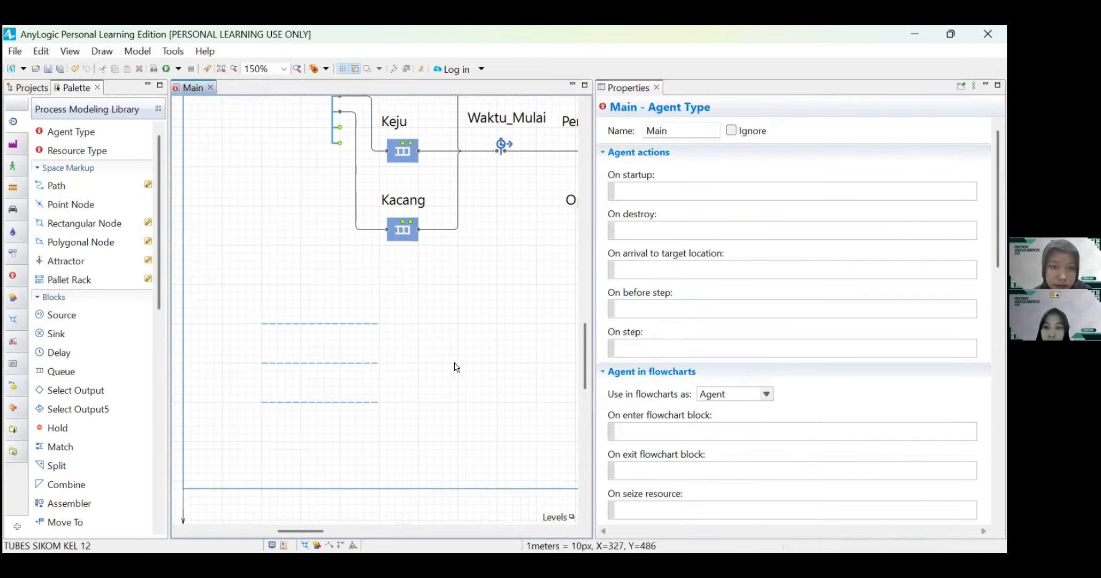
{"action": "double_click", "coordinate": [62, 222]}
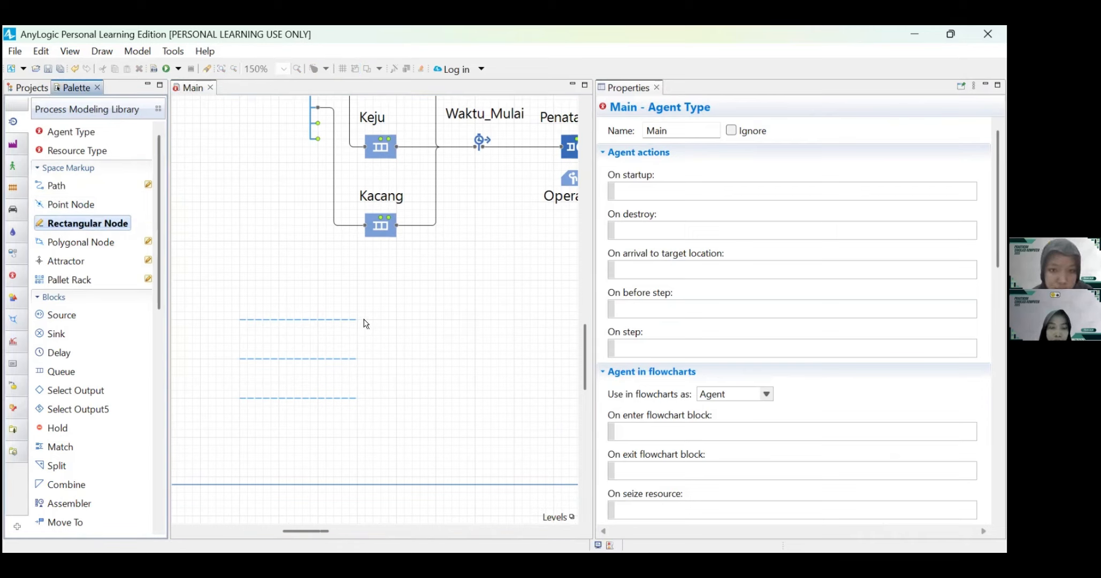
{"action": "mouse_move", "coordinate": [365, 319]}
{"action": "left_mouse_down"}
{"action": "mouse_move", "coordinate": [397, 369]}
{"action": "mouse_move", "coordinate": [396, 398]}
{"action": "left_mouse_up"}
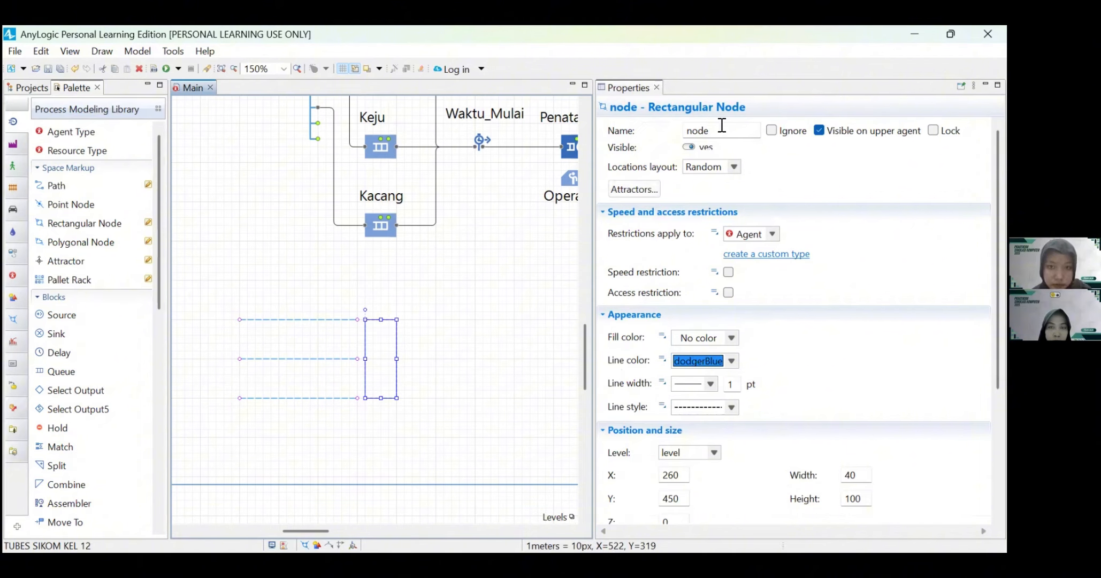
{"action": "left_click_drag", "start_coordinate": [709, 130], "coordinate": [669, 132]}
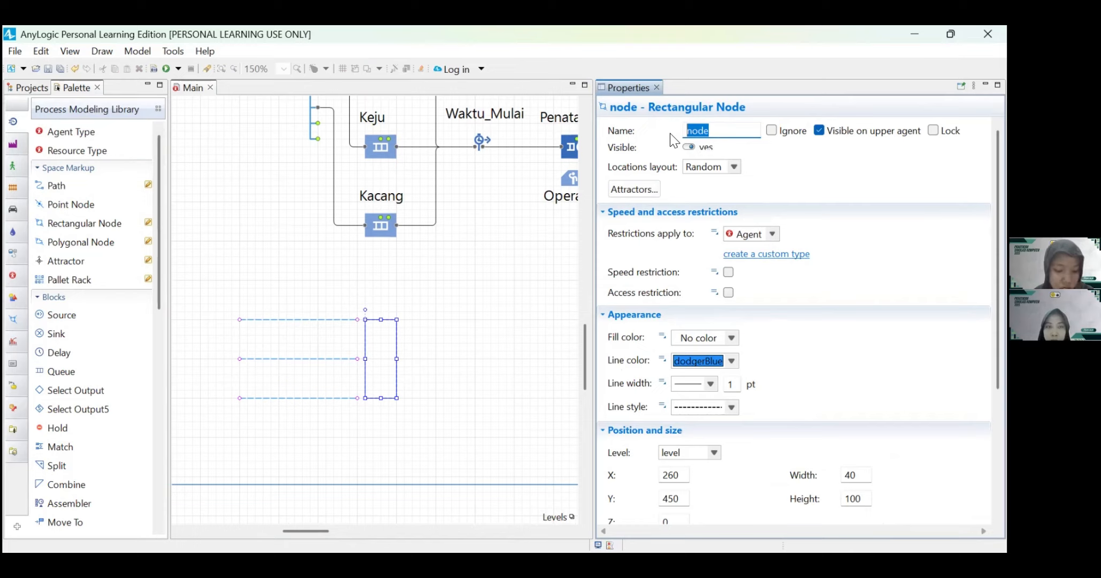
{"action": "type", "text": "antri_P"}
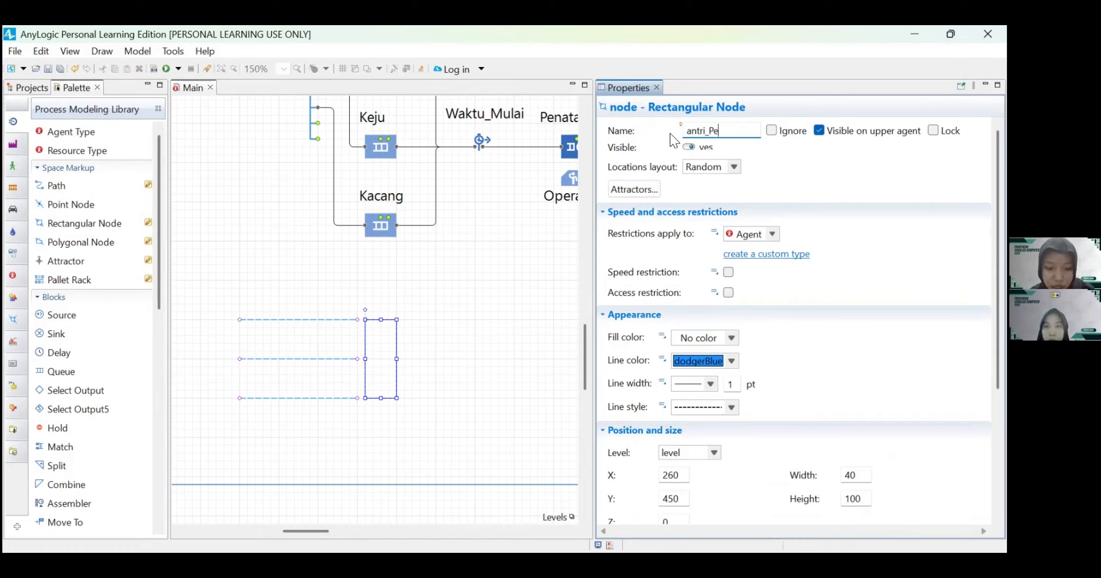
{"action": "type", "text": "enataan_Roti"}
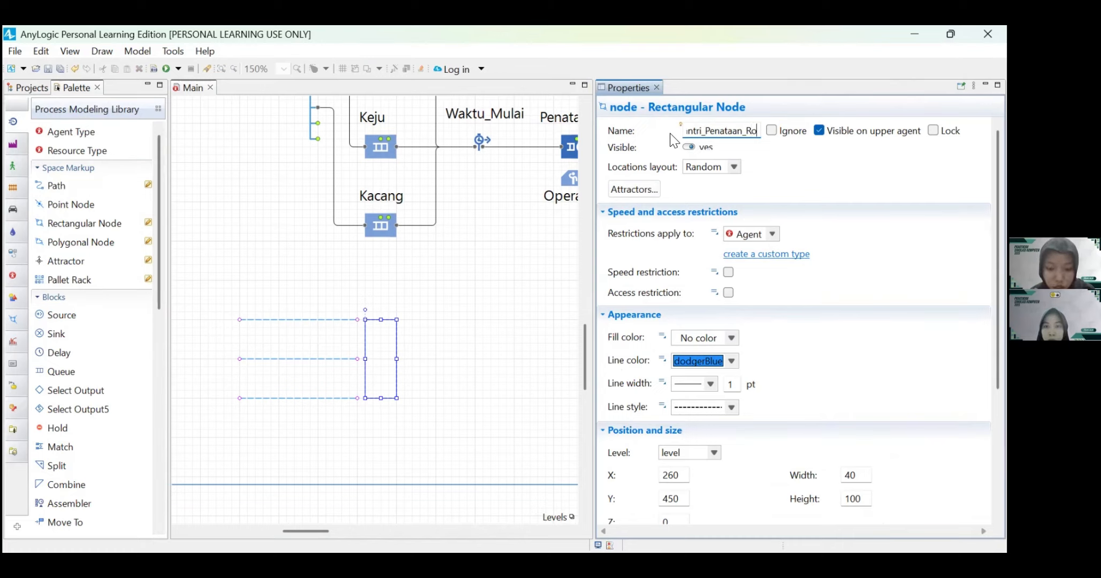
{"action": "left_click", "coordinate": [527, 297]}
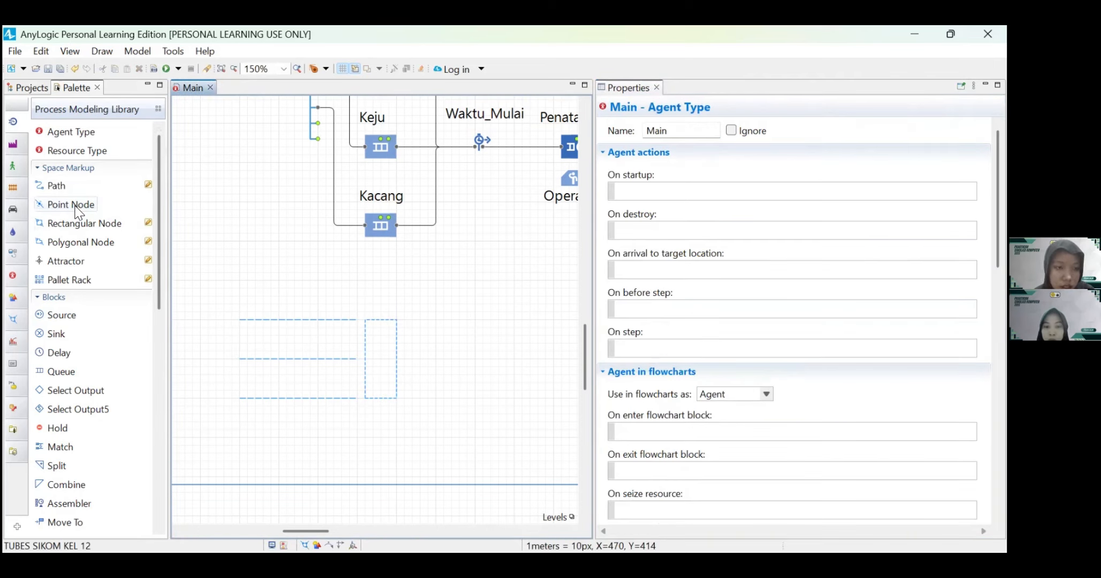
Step: Place a point node just right of the antri_Penataan_Roti rectangle, enlarge its circle, and name it st_Penataan_Roti
{"action": "left_click", "coordinate": [62, 207]}
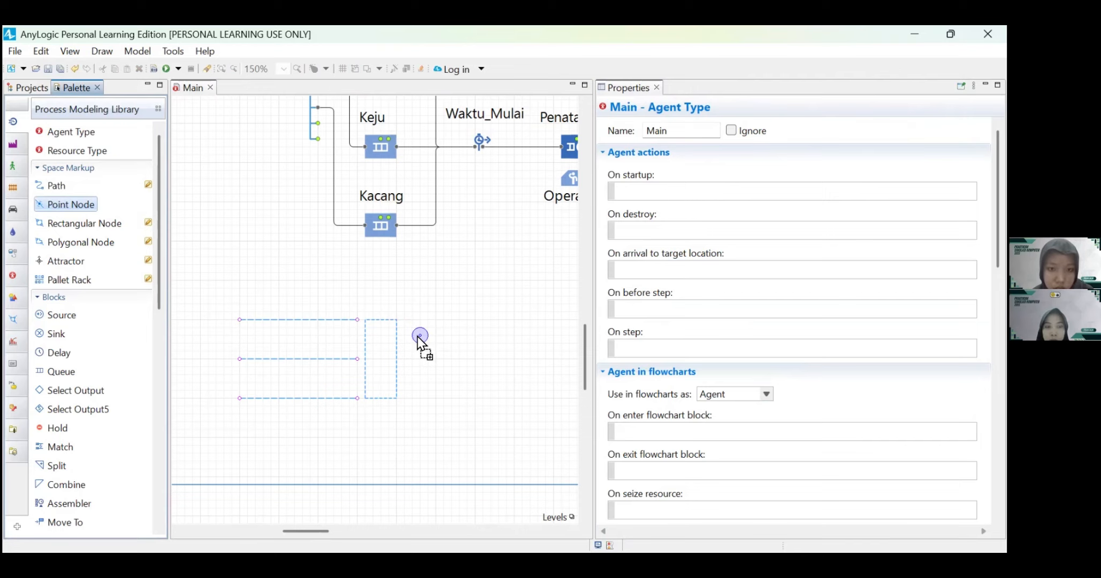
{"action": "left_click", "coordinate": [420, 336]}
{"action": "left_click_drag", "start_coordinate": [420, 337], "coordinate": [425, 355]}
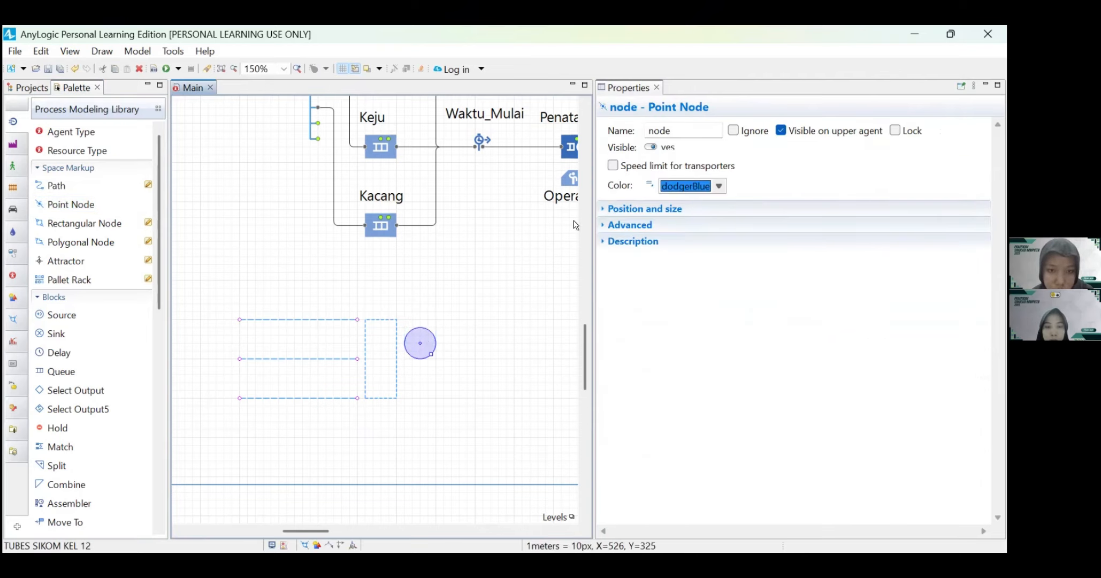
{"action": "double_click", "coordinate": [678, 131]}
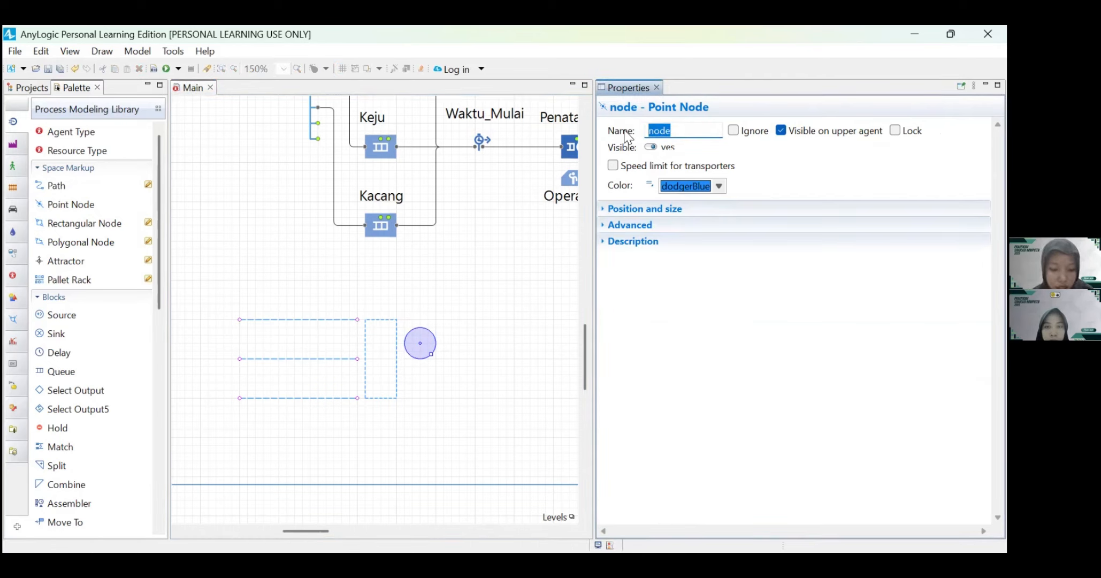
{"action": "type", "text": "st_"}
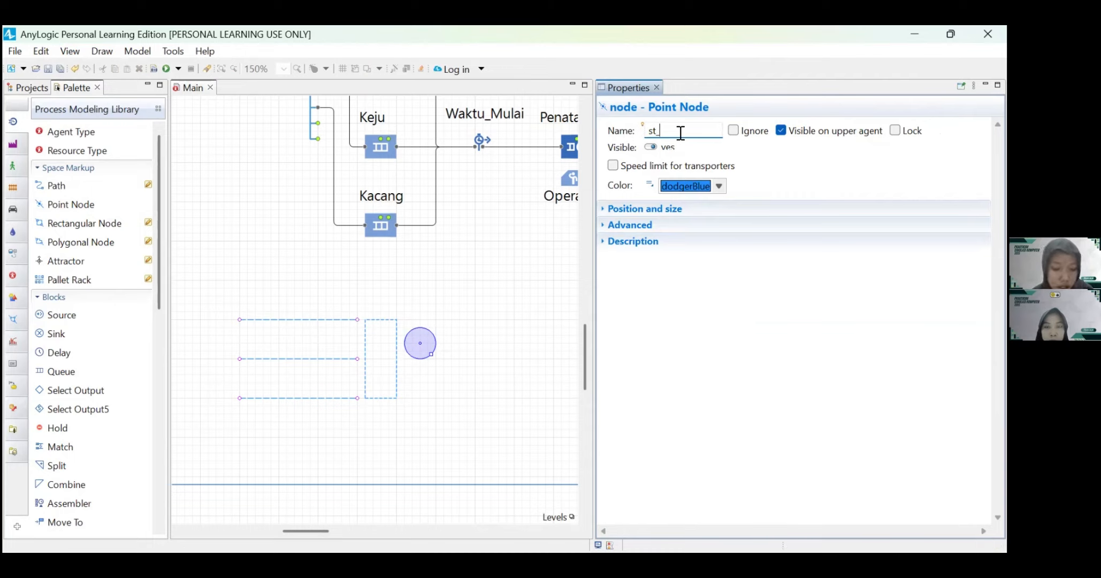
{"action": "type", "text": "Penataa"}
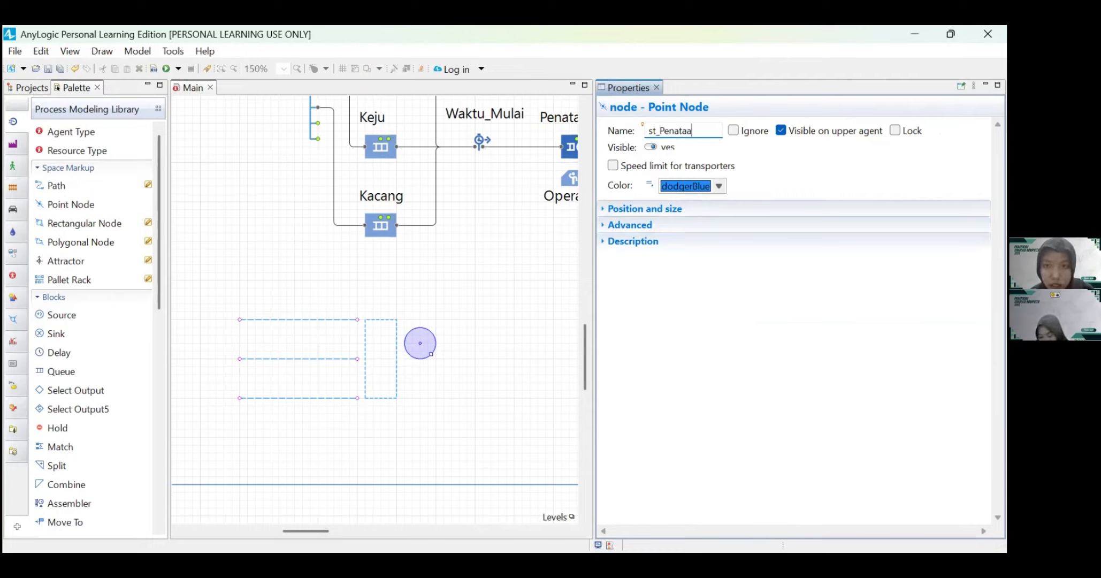
{"action": "type", "text": "n_Roti"}
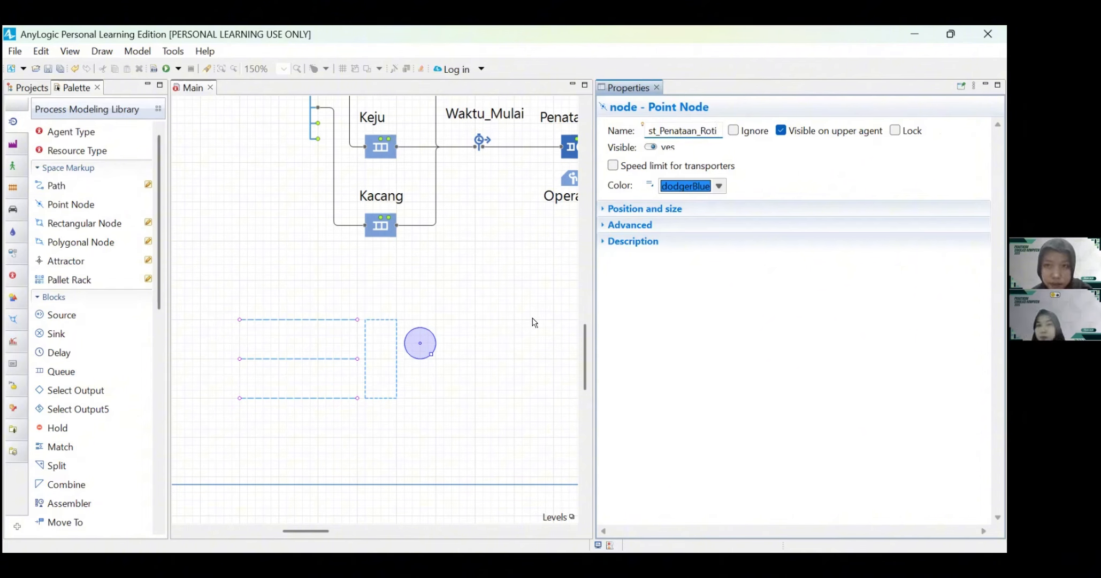
{"action": "left_click", "coordinate": [500, 353]}
Step: Draw a 40 by 40 px rectangular node at X 310, Y 510 beneath st_Penataan_Roti and name it tempat_Operator1
{"action": "left_click", "coordinate": [56, 224]}
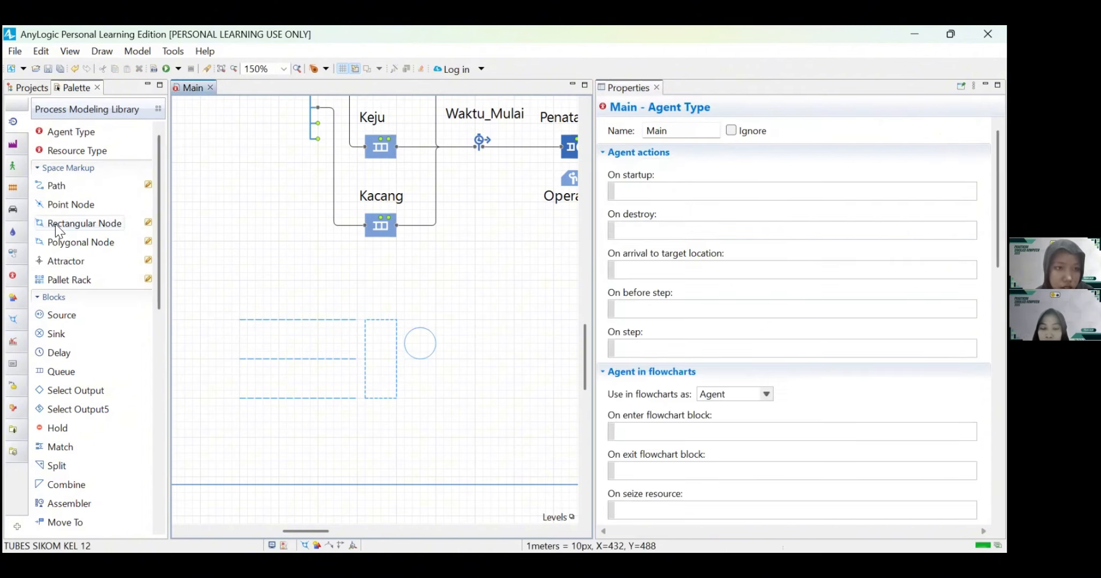
{"action": "double_click", "coordinate": [56, 223]}
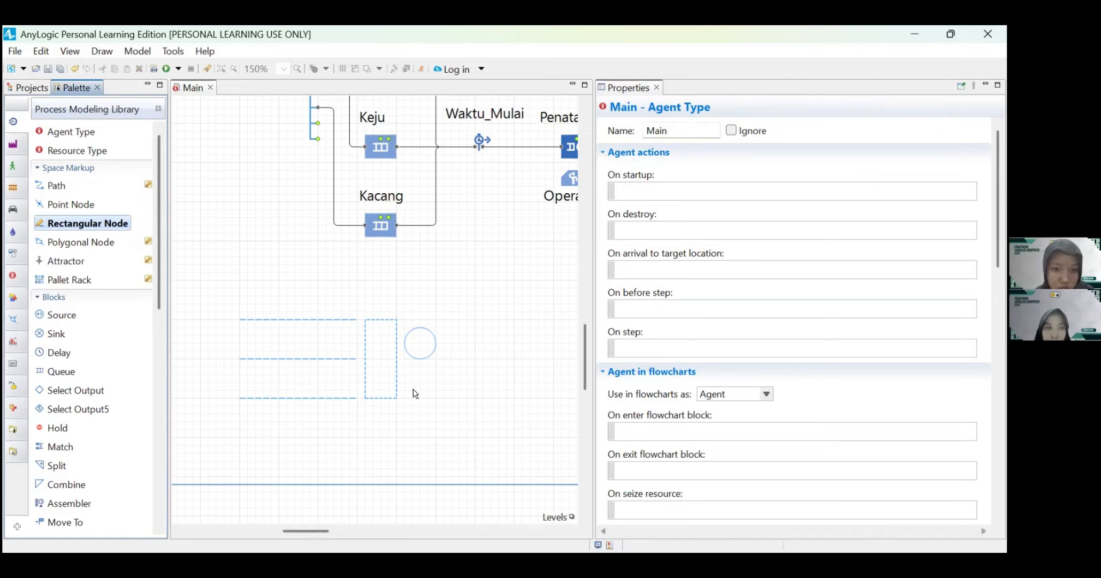
{"action": "left_click_drag", "start_coordinate": [405, 368], "coordinate": [433, 396]}
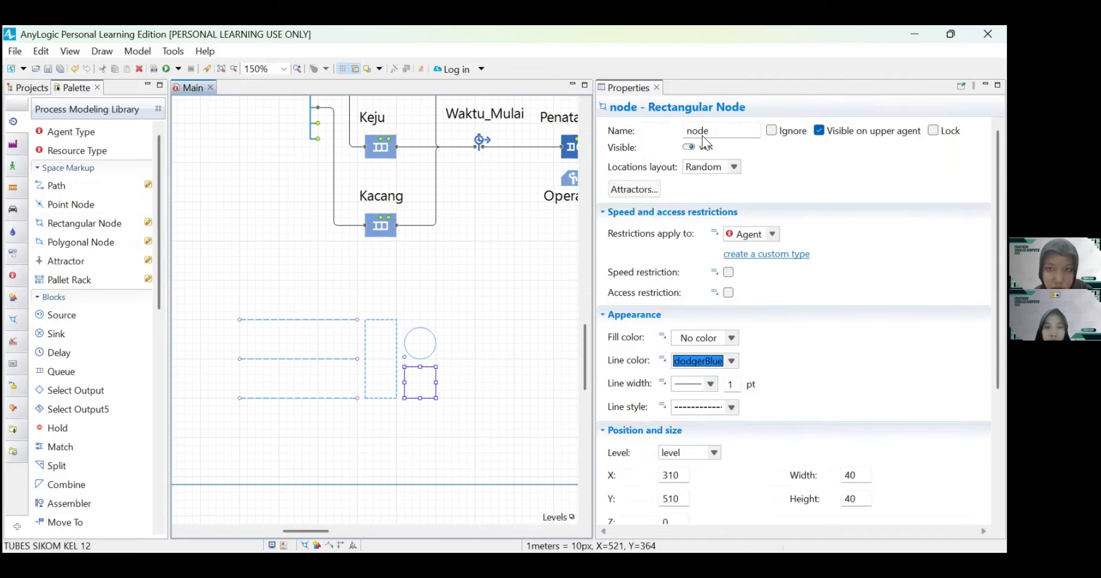
{"action": "double_click", "coordinate": [696, 130]}
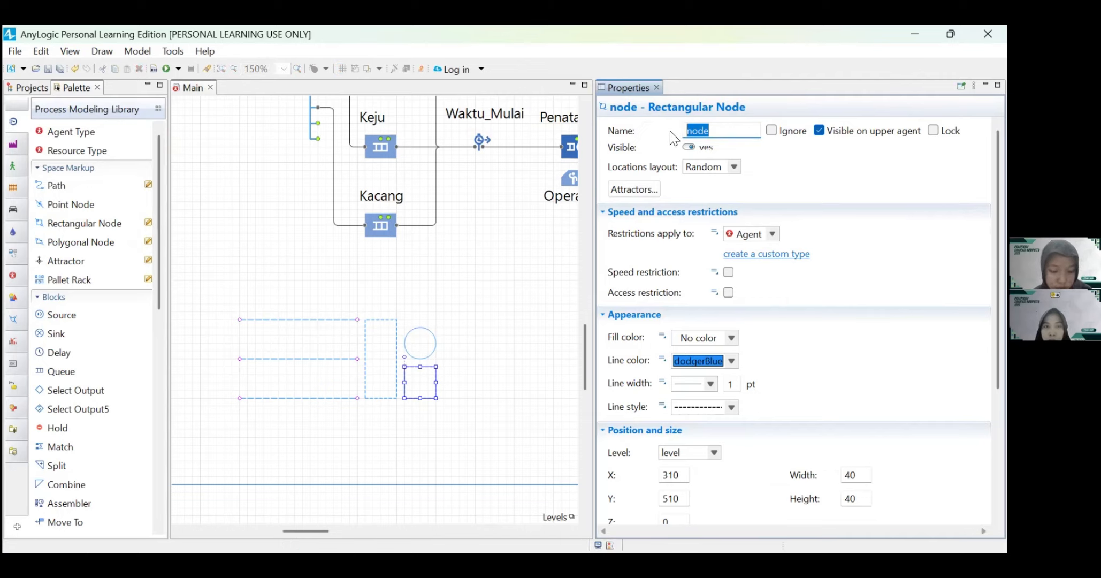
{"action": "type", "text": "tempat"}
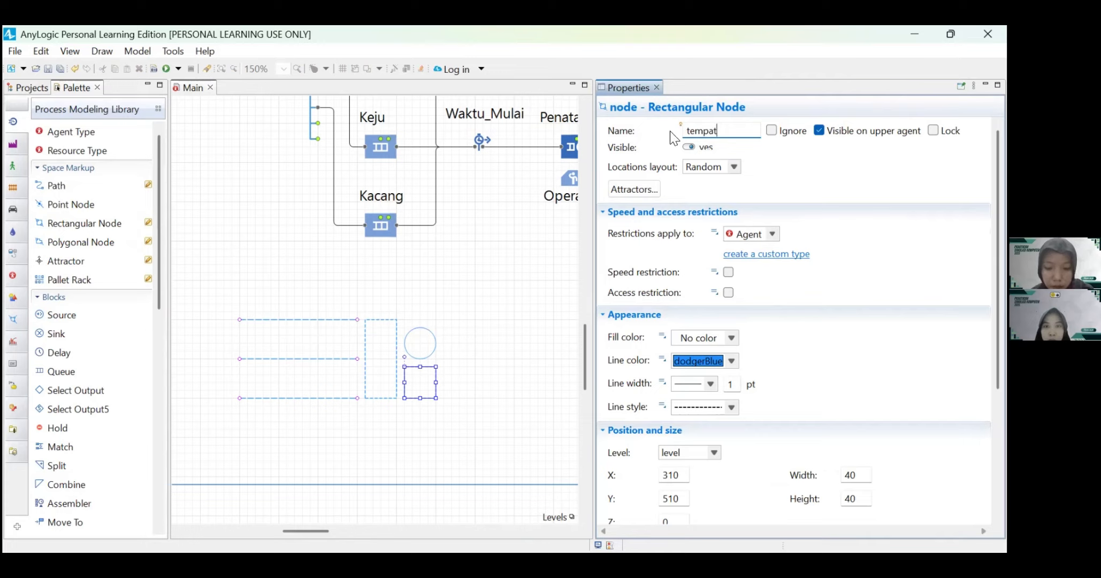
{"action": "type", "text": "_Op"}
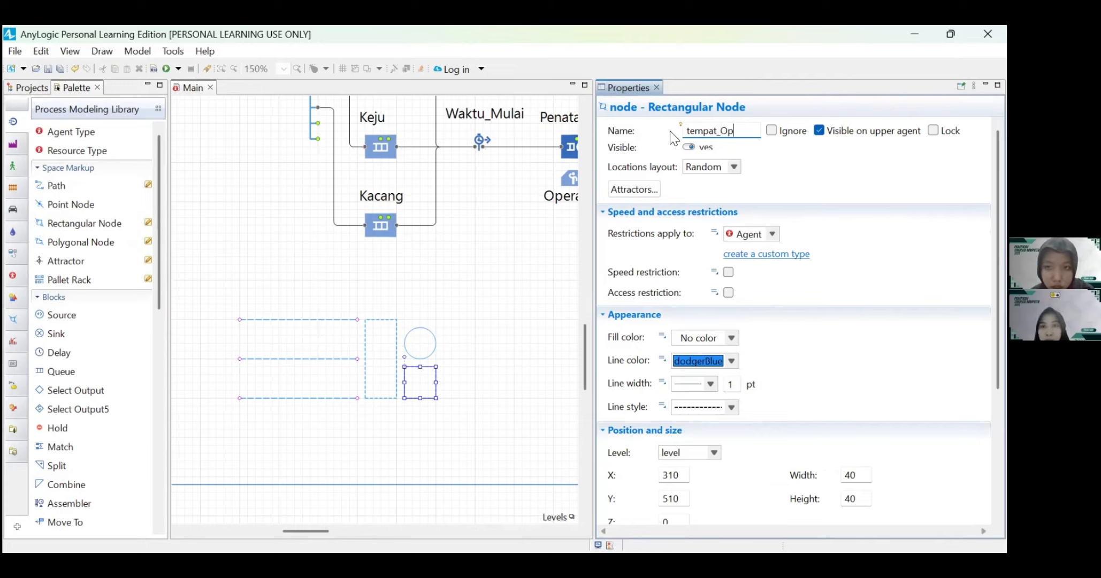
{"action": "type", "text": "erator1"}
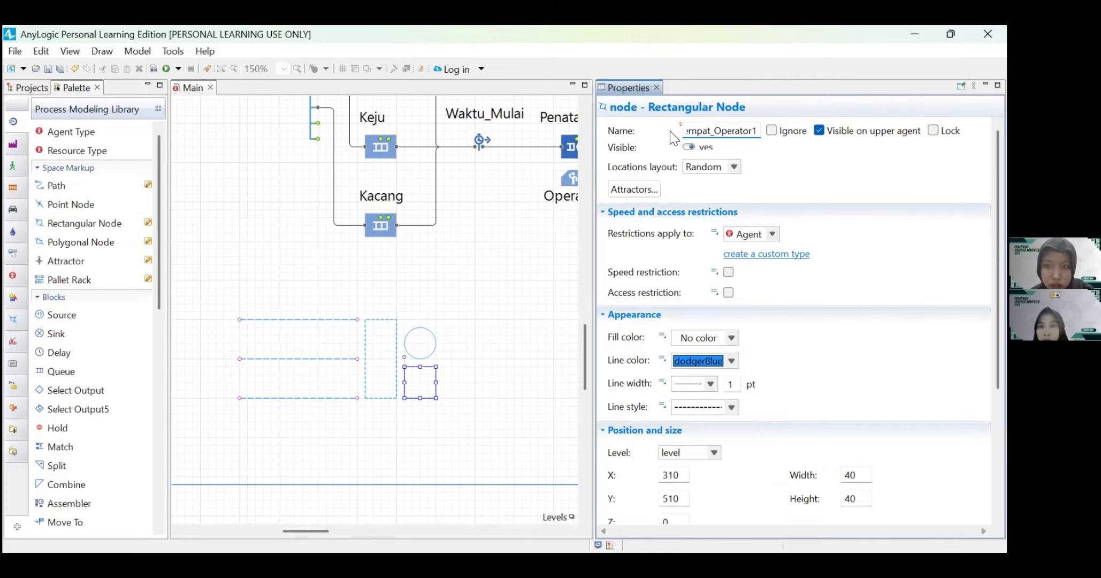
{"action": "left_click", "coordinate": [524, 339]}
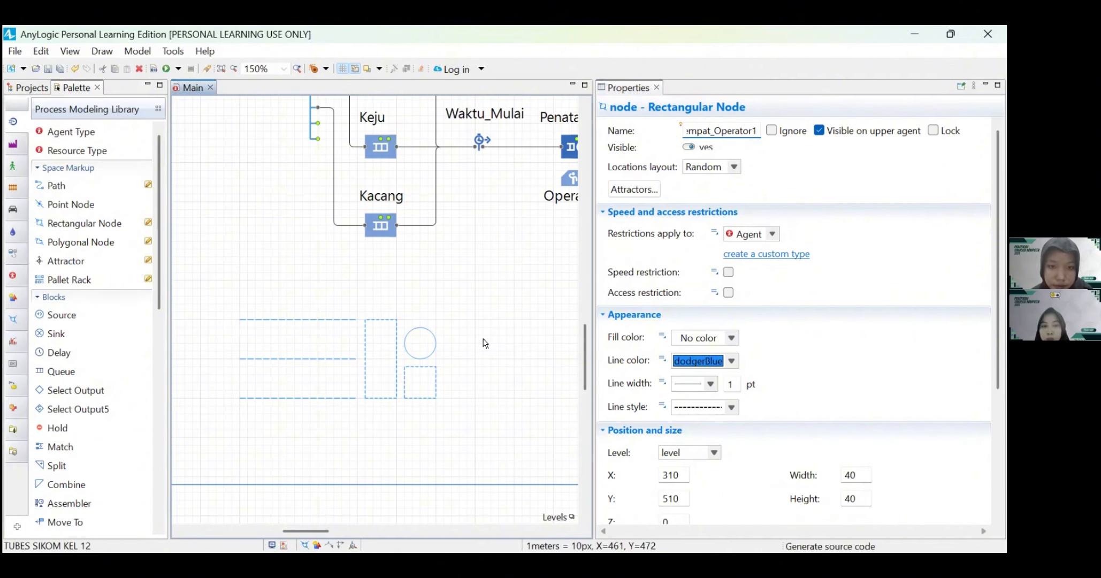
Step: Widen the canvas area and copy the antri_Penataan_Roti, st_Penataan_Roti and tempat_Operator1 nodes together
{"action": "scroll", "coordinate": [485, 342], "scroll_direction": "right", "scroll_amount": 2}
{"action": "scroll", "coordinate": [484, 343], "scroll_direction": "down", "scroll_amount": 1}
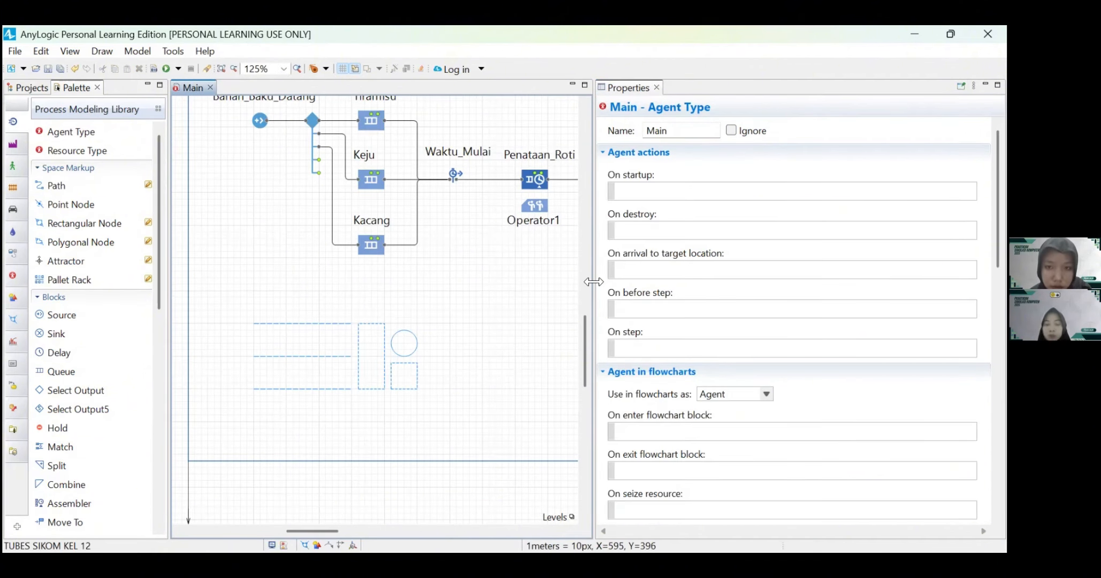
{"action": "left_click_drag", "start_coordinate": [590, 280], "coordinate": [777, 305]}
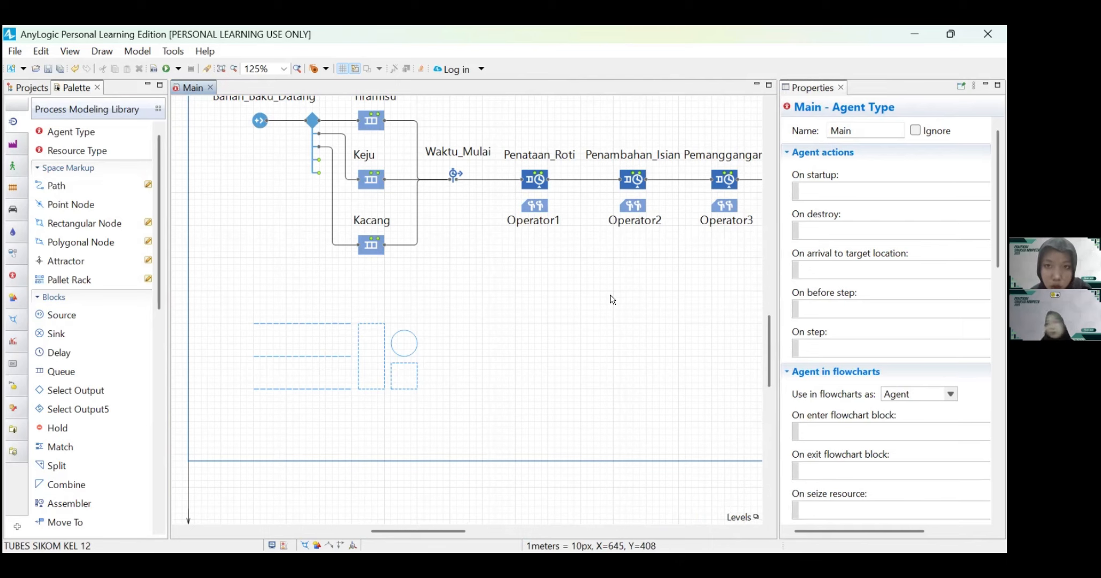
{"action": "scroll", "coordinate": [698, 198], "scroll_direction": "right", "scroll_amount": 3}
{"action": "scroll", "coordinate": [698, 198], "scroll_direction": "right", "scroll_amount": 3}
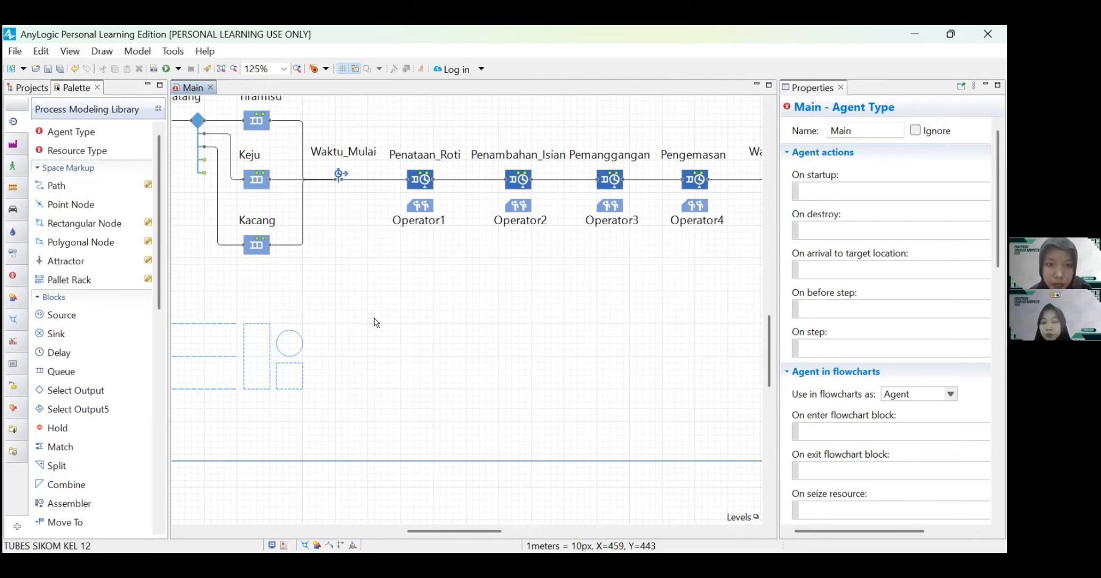
{"action": "left_click", "coordinate": [241, 323]}
{"action": "left_click", "coordinate": [237, 312]}
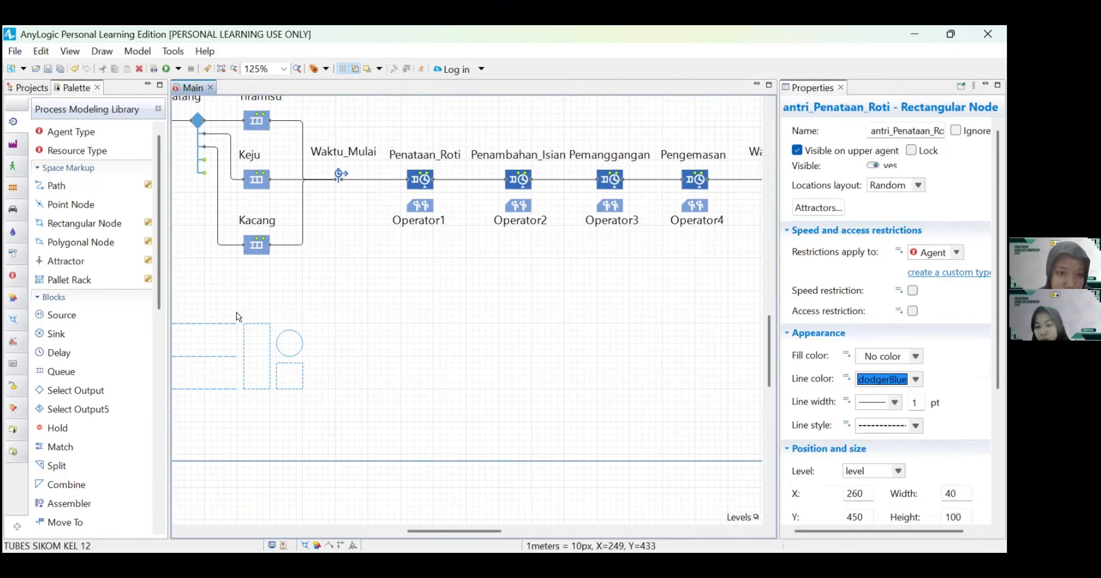
{"action": "left_click_drag", "start_coordinate": [241, 315], "coordinate": [304, 392]}
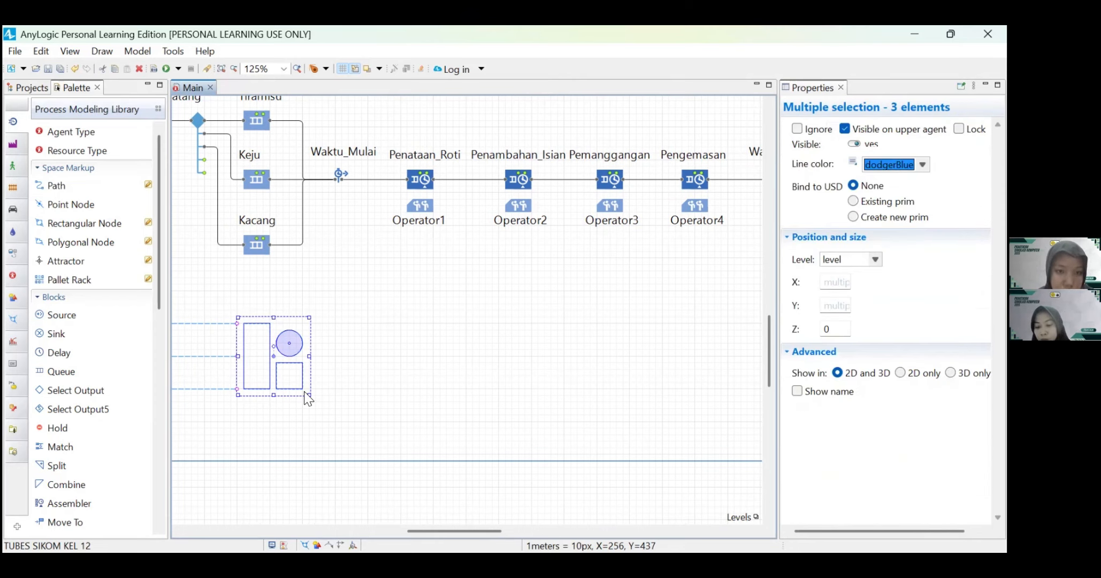
{"action": "right_click", "coordinate": [306, 396]}
{"action": "left_click", "coordinate": [351, 245]}
{"action": "left_click", "coordinate": [326, 330]}
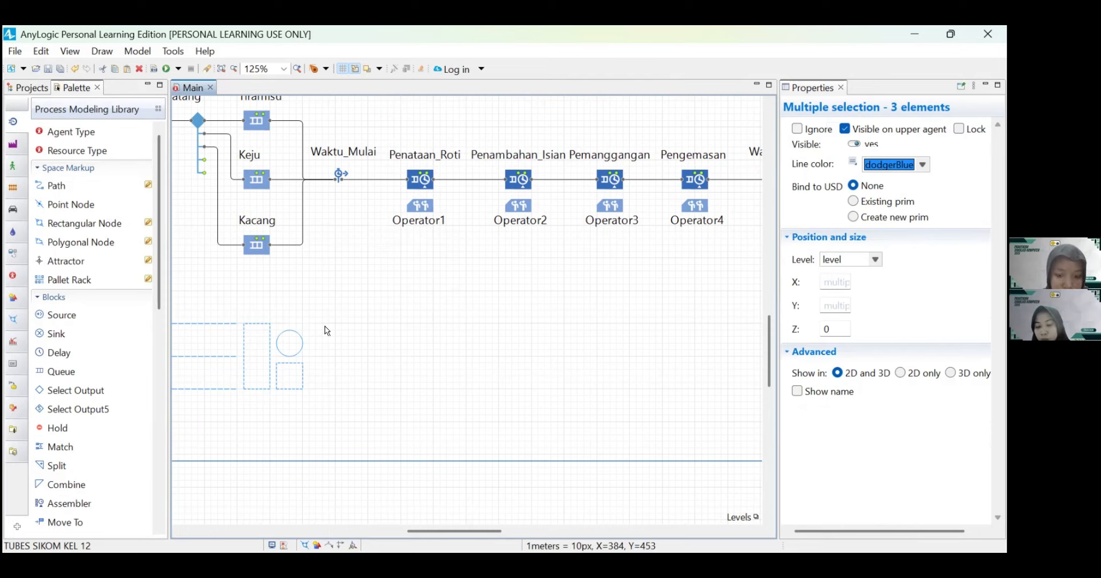
{"action": "key", "text": "ctrl+v"}
{"action": "left_click_drag", "start_coordinate": [346, 391], "coordinate": [303, 409]}
{"action": "left_click", "coordinate": [308, 412]}
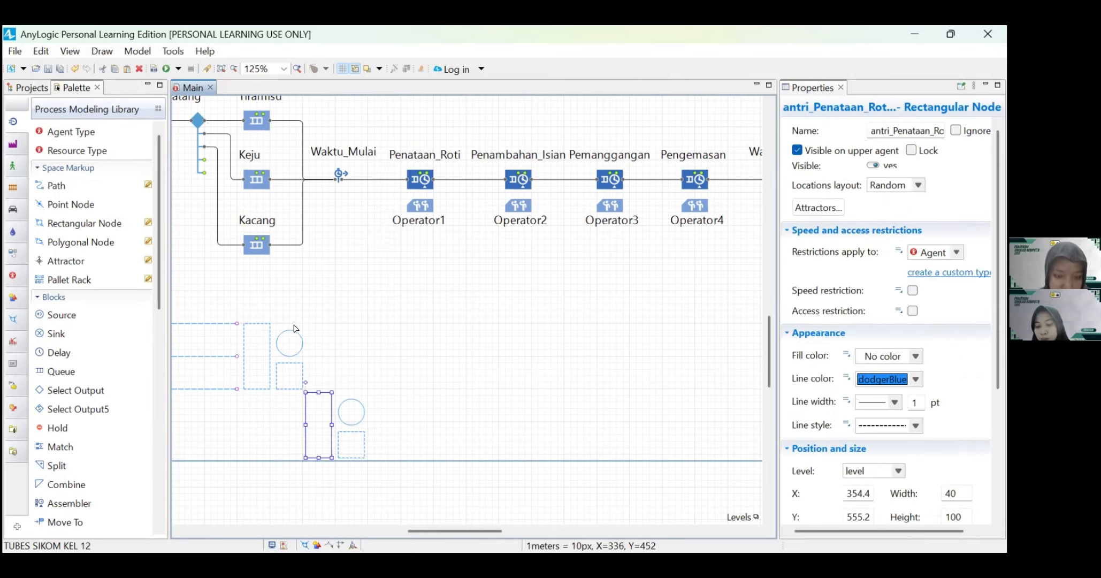
{"action": "left_click", "coordinate": [75, 69]}
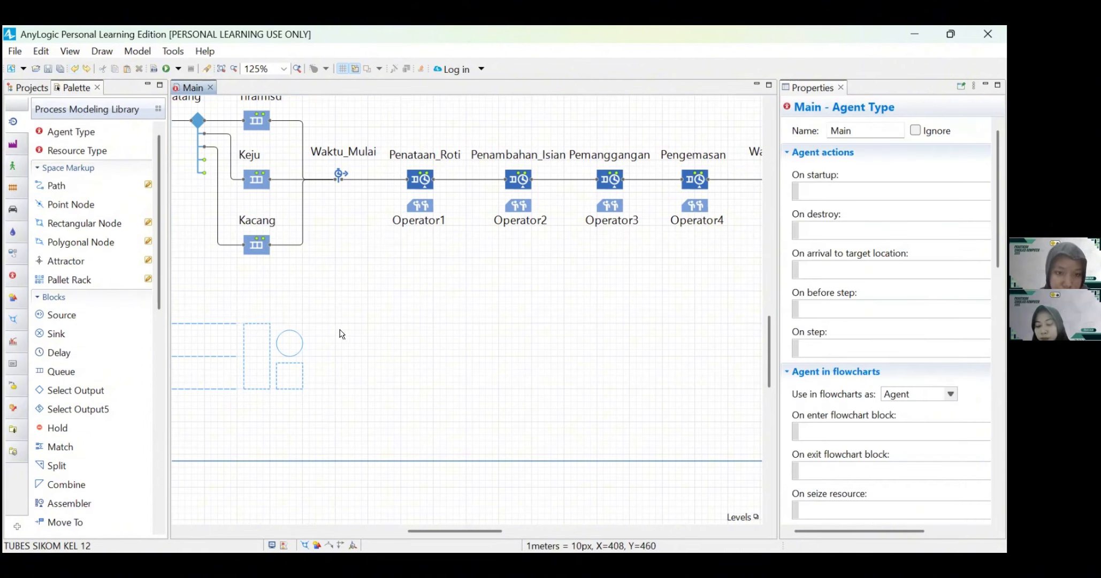
Step: Paste the three-node station group three times and line the copies up side by side to the right of the original
{"action": "key", "text": "ctrl+v"}
{"action": "left_click_drag", "start_coordinate": [464, 353], "coordinate": [349, 392]}
{"action": "left_click", "coordinate": [405, 365]}
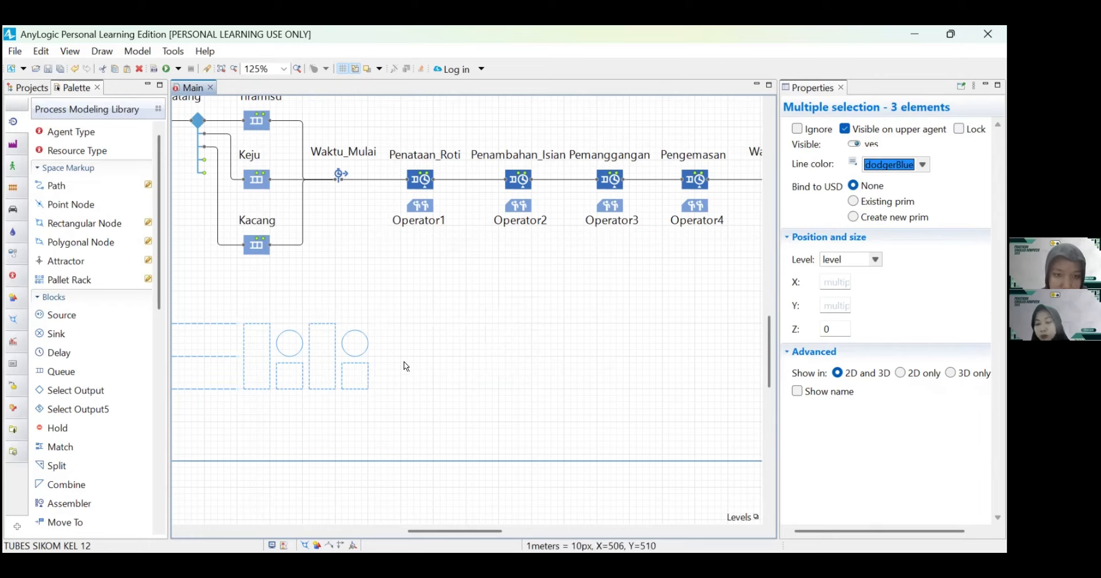
{"action": "key", "text": "ctrl+v"}
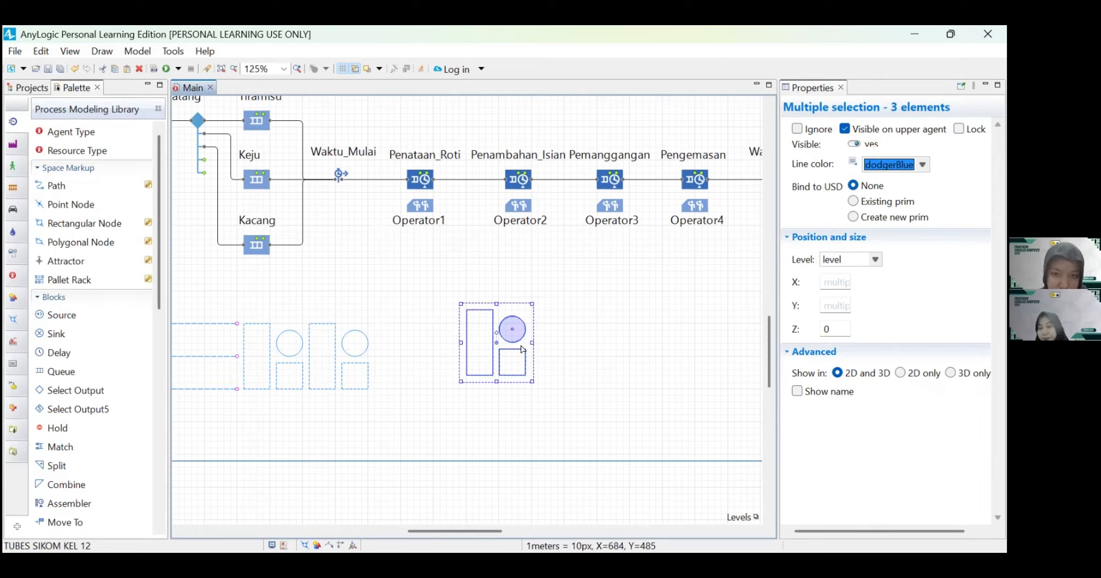
{"action": "left_click_drag", "start_coordinate": [527, 351], "coordinate": [434, 357]}
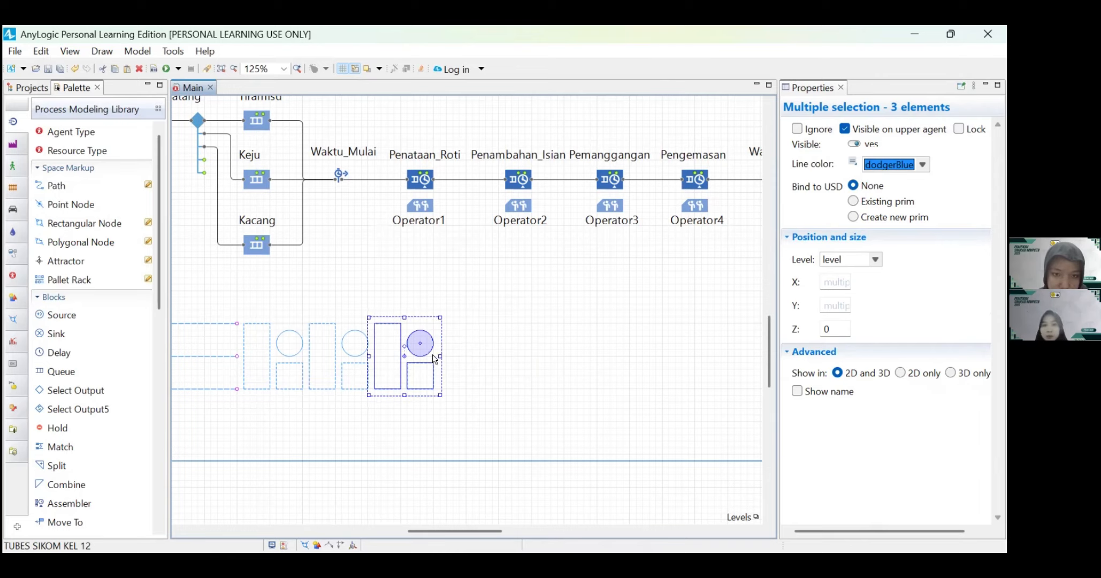
{"action": "key", "text": "ctrl+v"}
{"action": "left_click_drag", "start_coordinate": [524, 343], "coordinate": [497, 357]}
{"action": "left_click", "coordinate": [417, 425]}
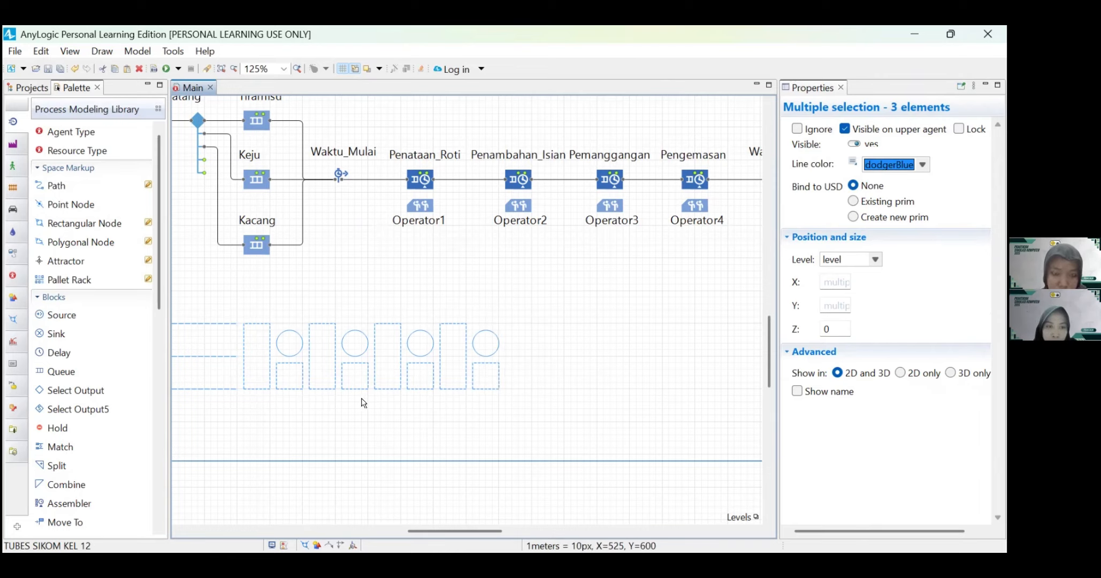
Step: Widen the properties area and rename the second station's tall rectangular node to antri_Penambahan_Isian
{"action": "scroll", "coordinate": [356, 374], "scroll_direction": "up", "scroll_amount": 1}
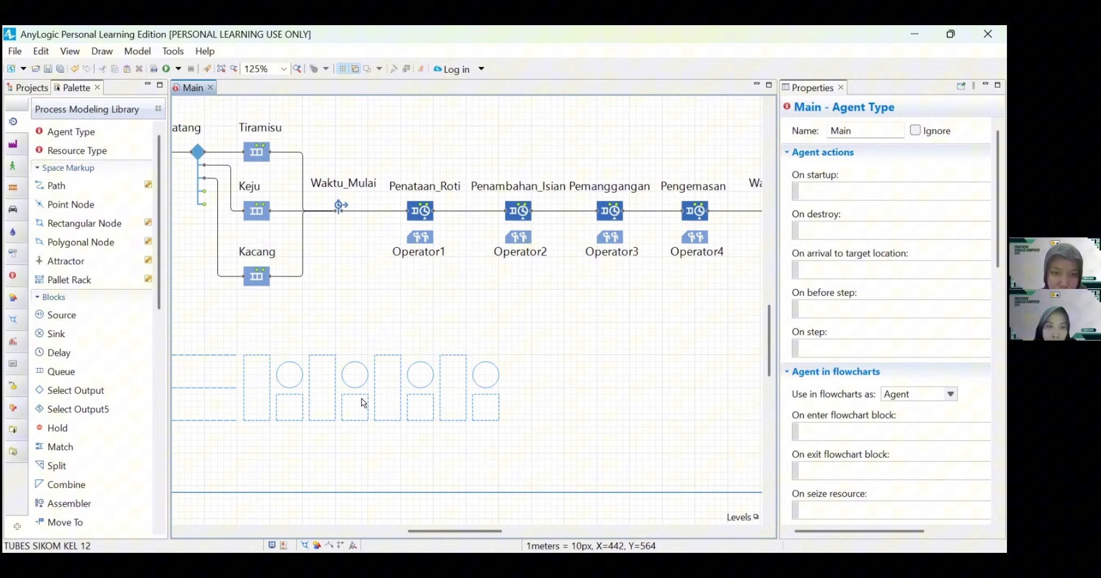
{"action": "left_click", "coordinate": [333, 377]}
{"action": "left_click_drag", "start_coordinate": [779, 320], "coordinate": [567, 321]}
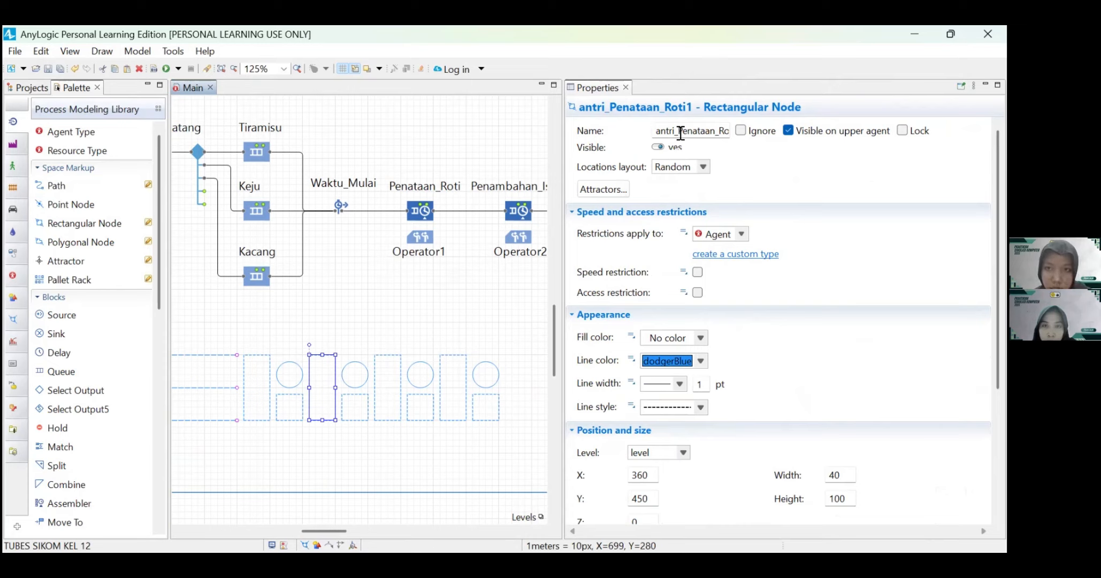
{"action": "left_click_drag", "start_coordinate": [675, 131], "coordinate": [733, 134]}
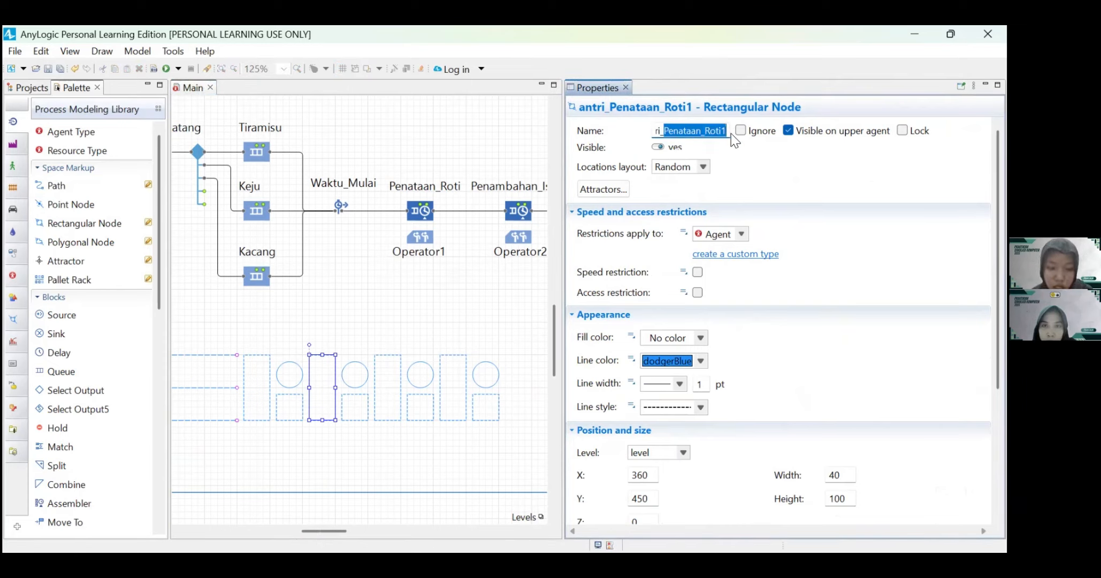
{"action": "type", "text": "_P"}
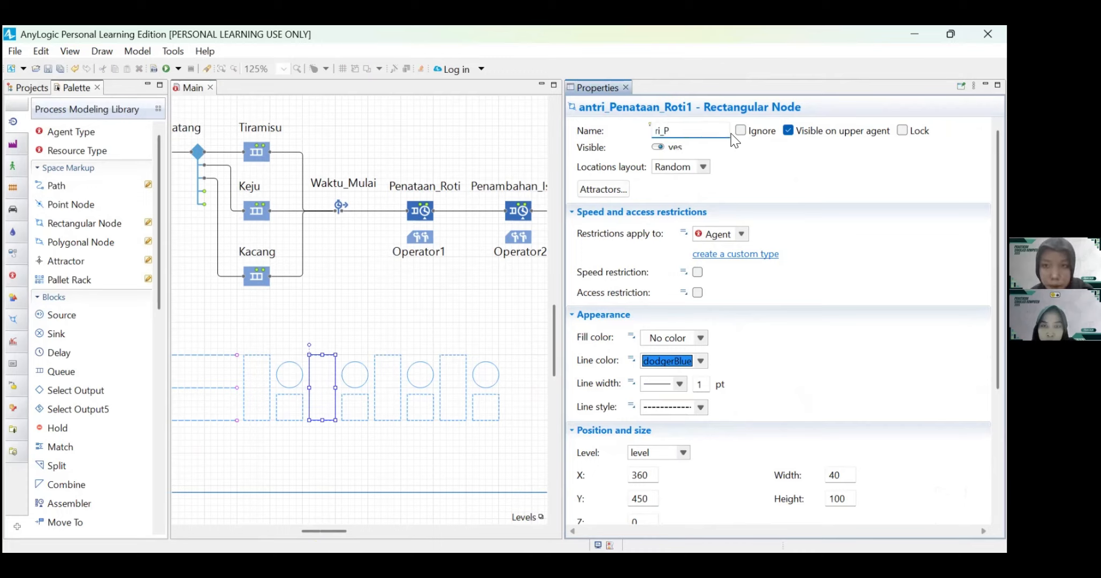
{"action": "type", "text": "enambahan"}
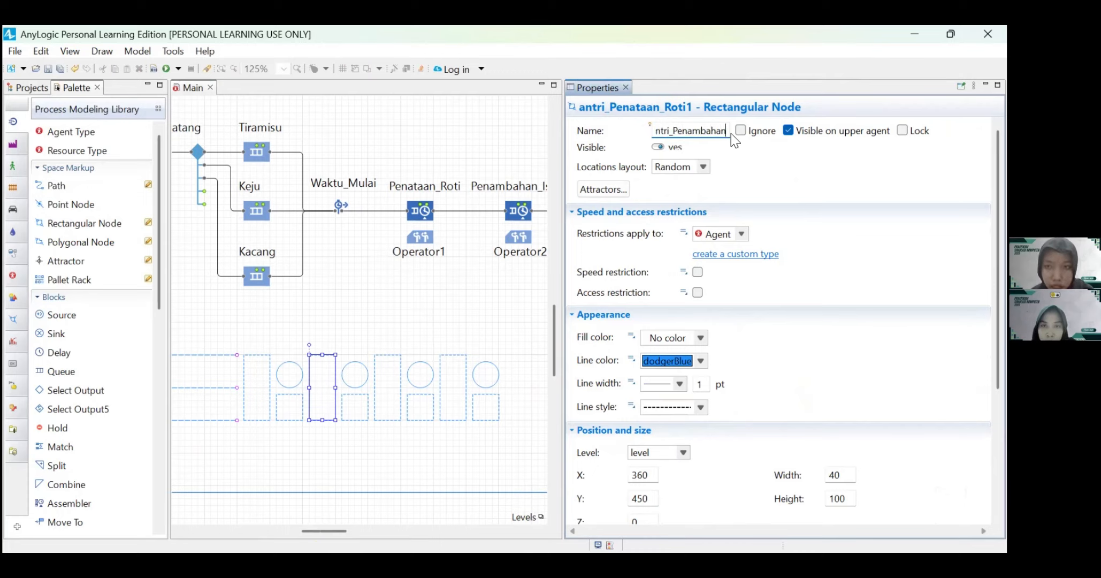
{"action": "type", "text": "_Isian"}
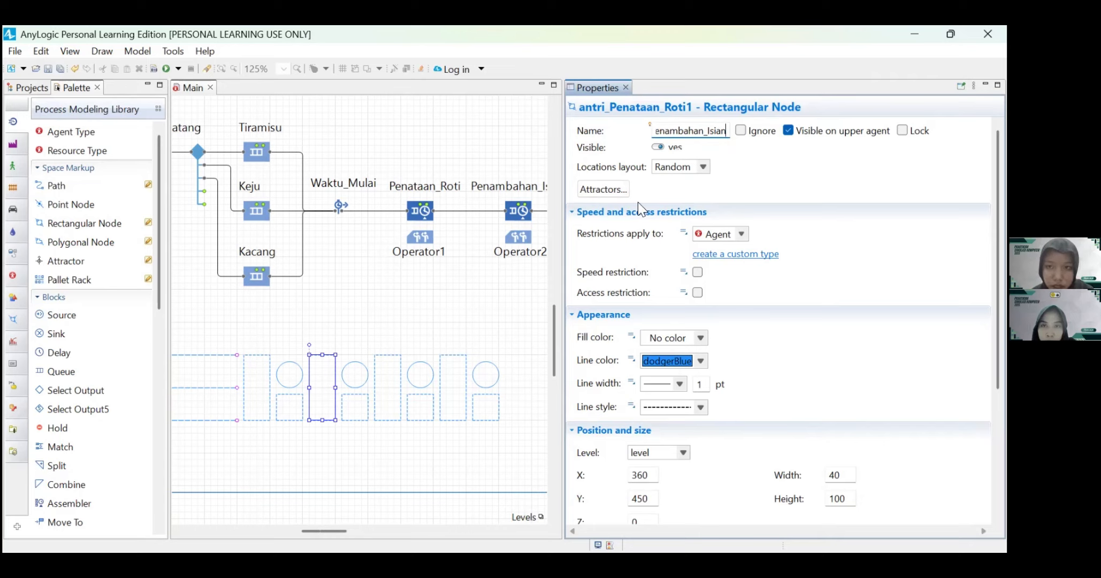
Step: Rename the second station's circular point node to st_Penambahan_Isian
{"action": "left_click", "coordinate": [362, 384]}
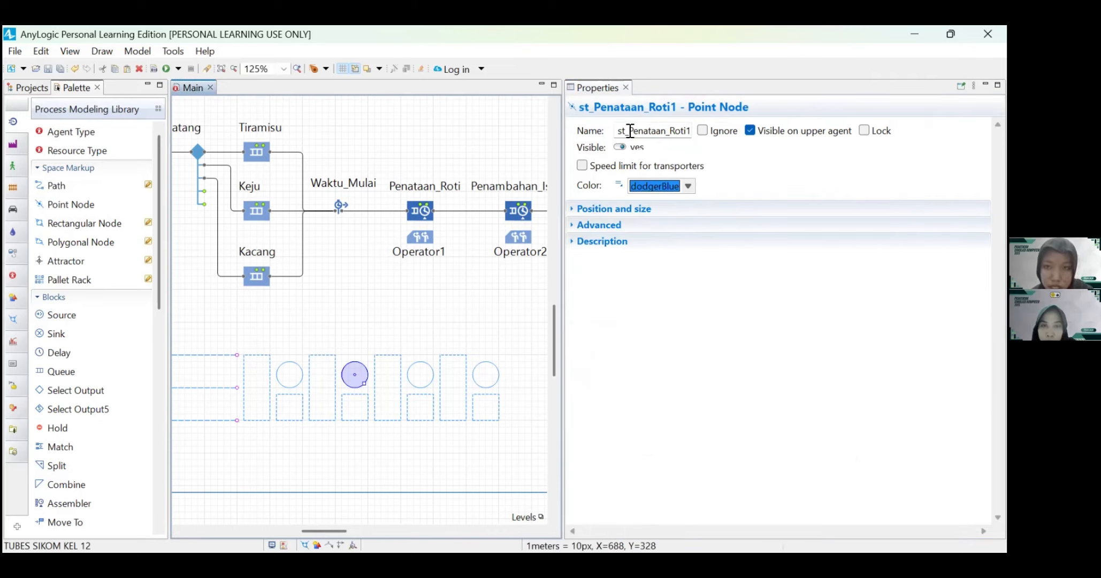
{"action": "left_click_drag", "start_coordinate": [630, 130], "coordinate": [702, 136]}
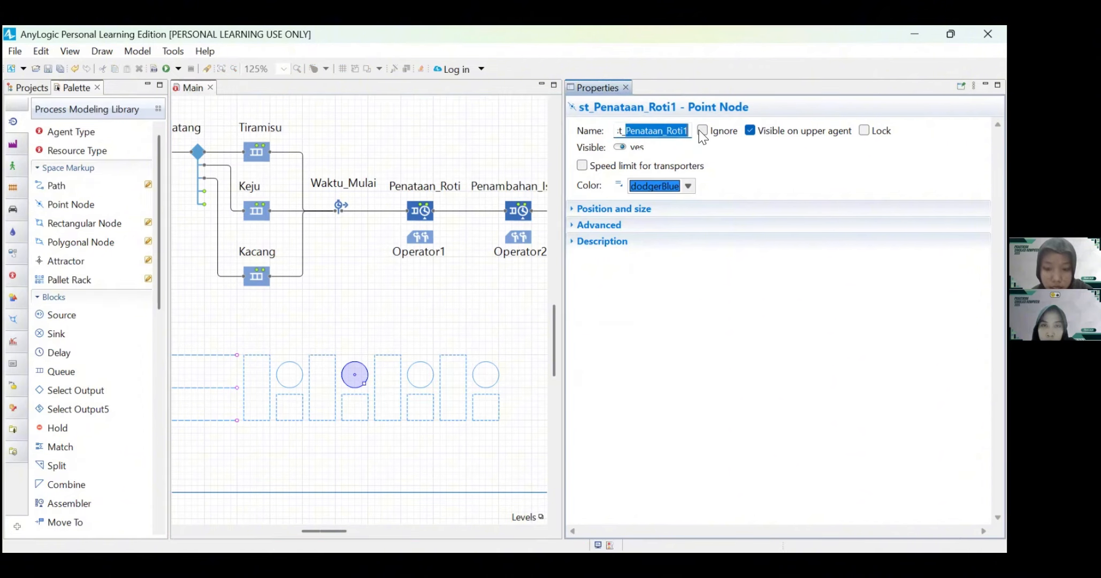
{"action": "type", "text": "Penambahan_"}
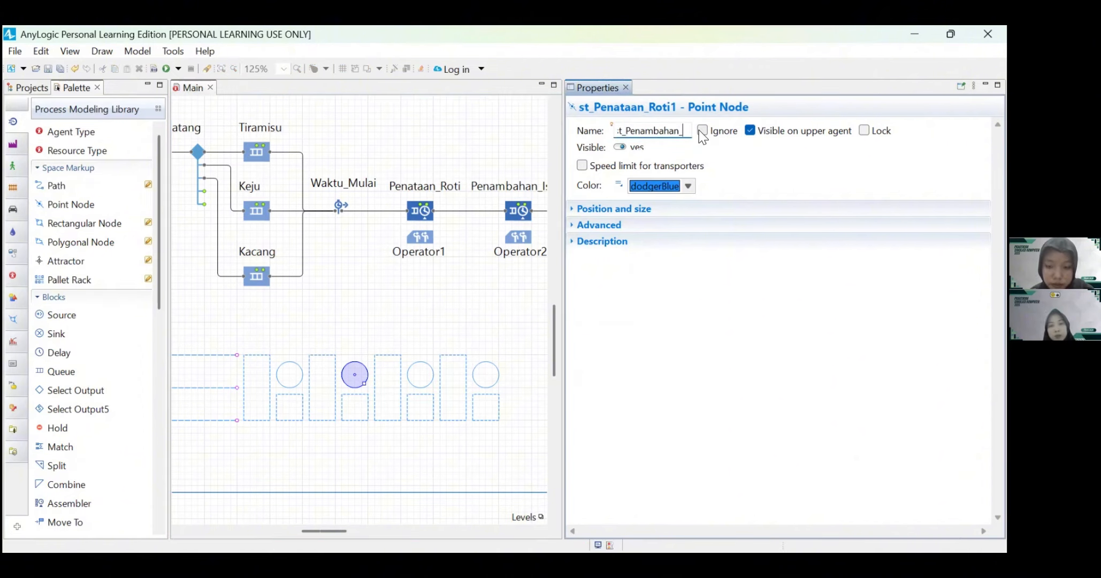
{"action": "type", "text": "Isian"}
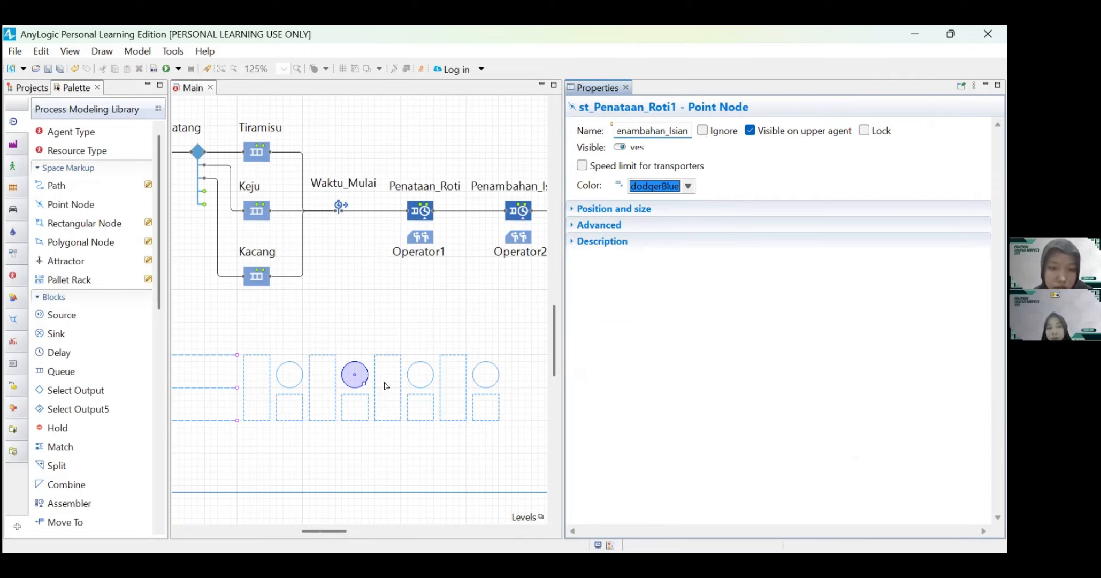
Step: Check the full name of the small square operator node beneath the second station's point node
{"action": "left_click", "coordinate": [355, 409]}
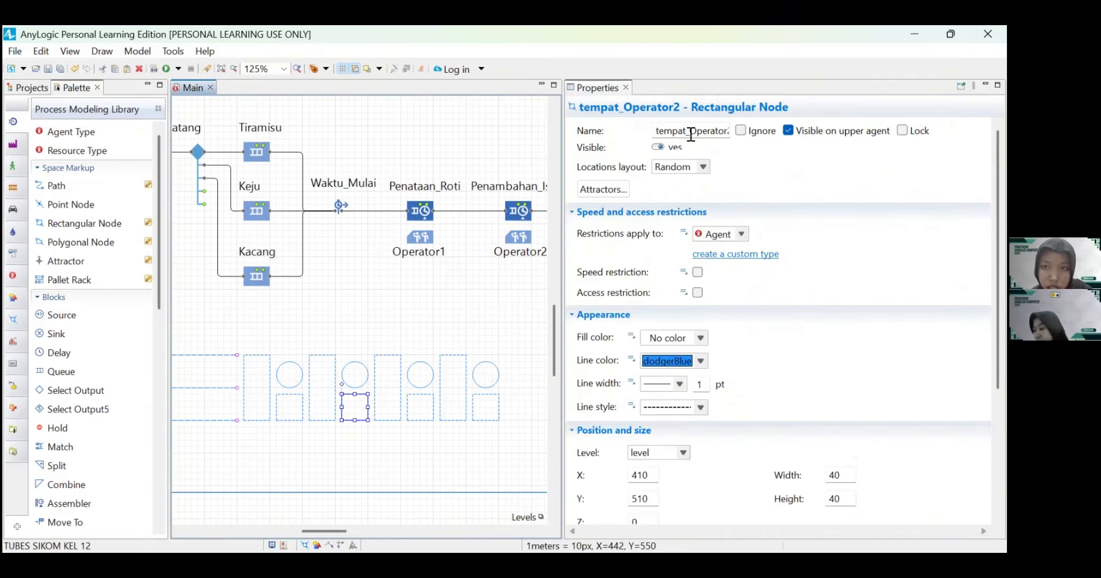
{"action": "left_click", "coordinate": [695, 132]}
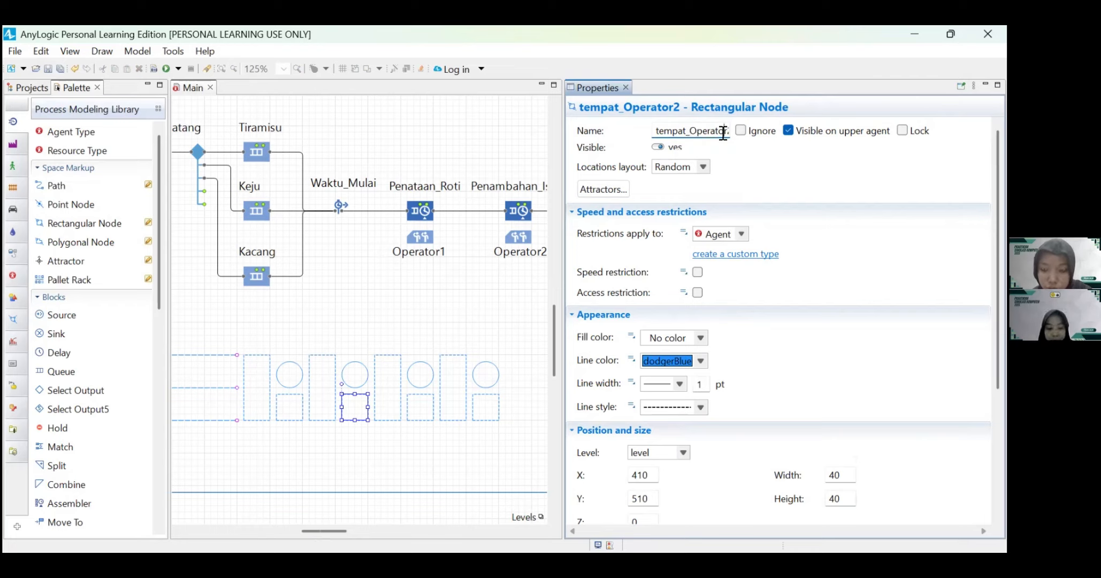
{"action": "left_click", "coordinate": [725, 131]}
{"action": "left_click", "coordinate": [732, 173]}
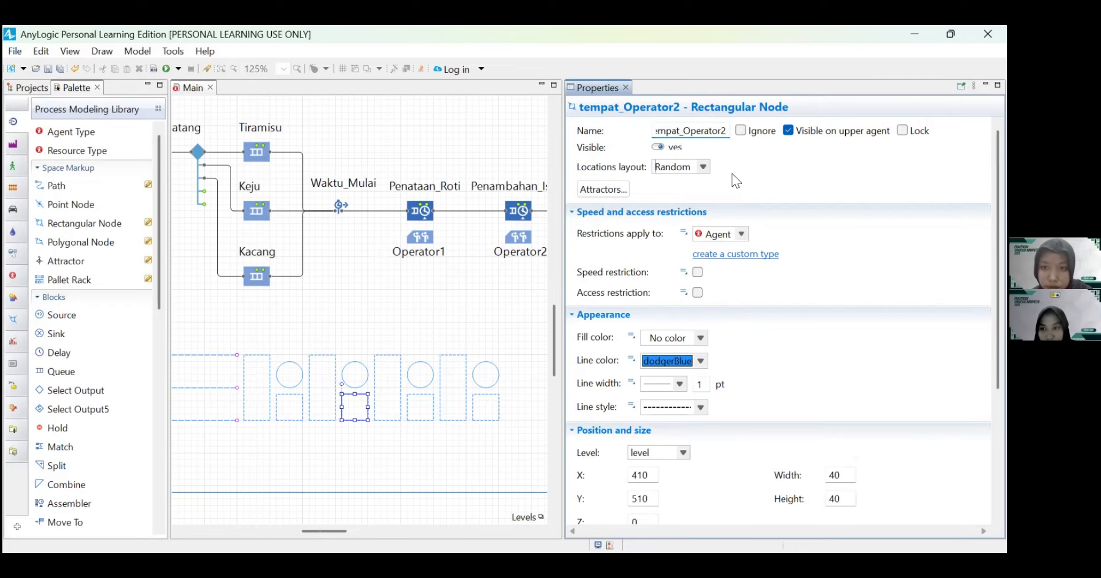
Step: Open the name of the third station's tall rectangular node for editing, selecting the part after antri_
{"action": "left_click", "coordinate": [378, 380]}
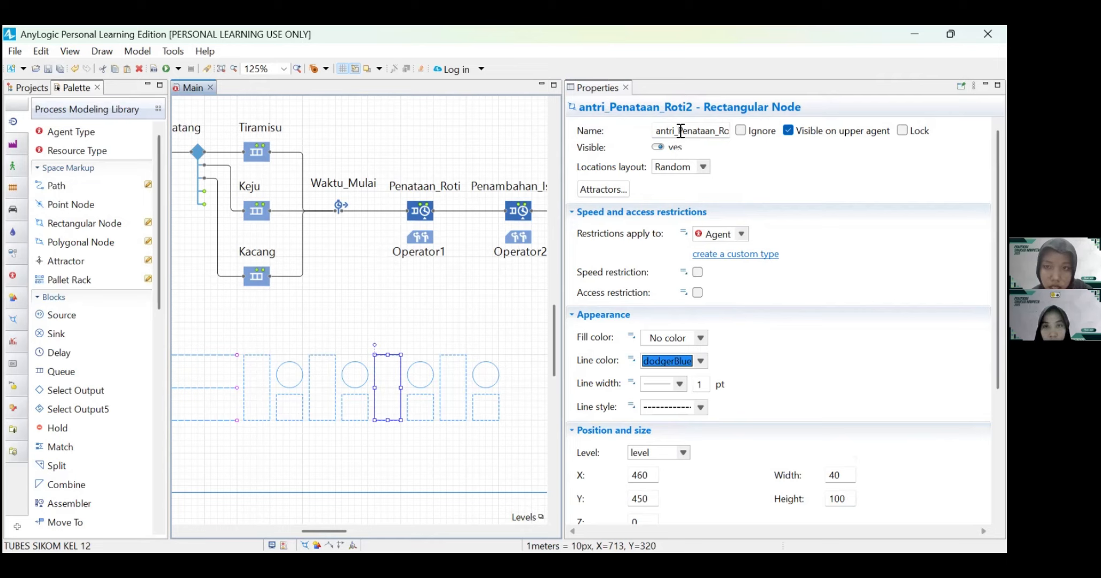
{"action": "left_click_drag", "start_coordinate": [679, 131], "coordinate": [736, 133]}
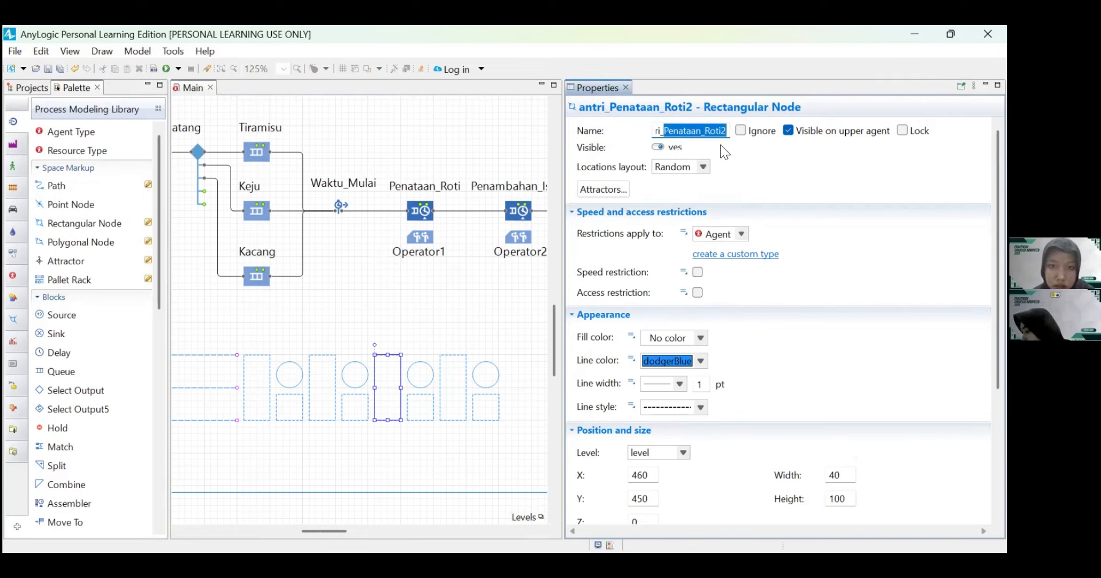
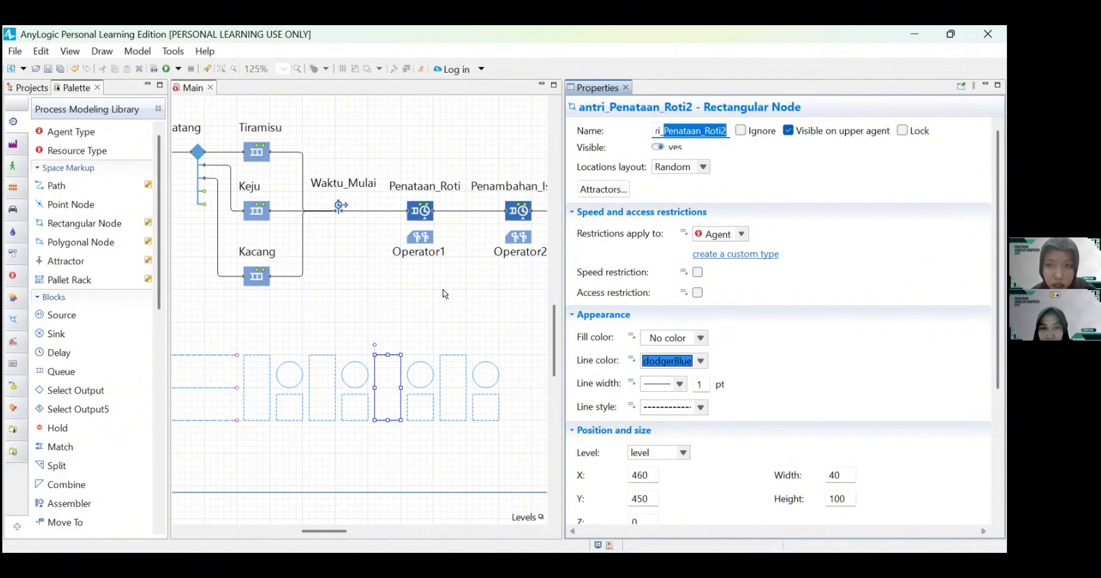
Step: Rename the third station's tall rectangular node to antri_Pemanggangan
{"action": "scroll", "coordinate": [445, 294], "scroll_direction": "right", "scroll_amount": 2}
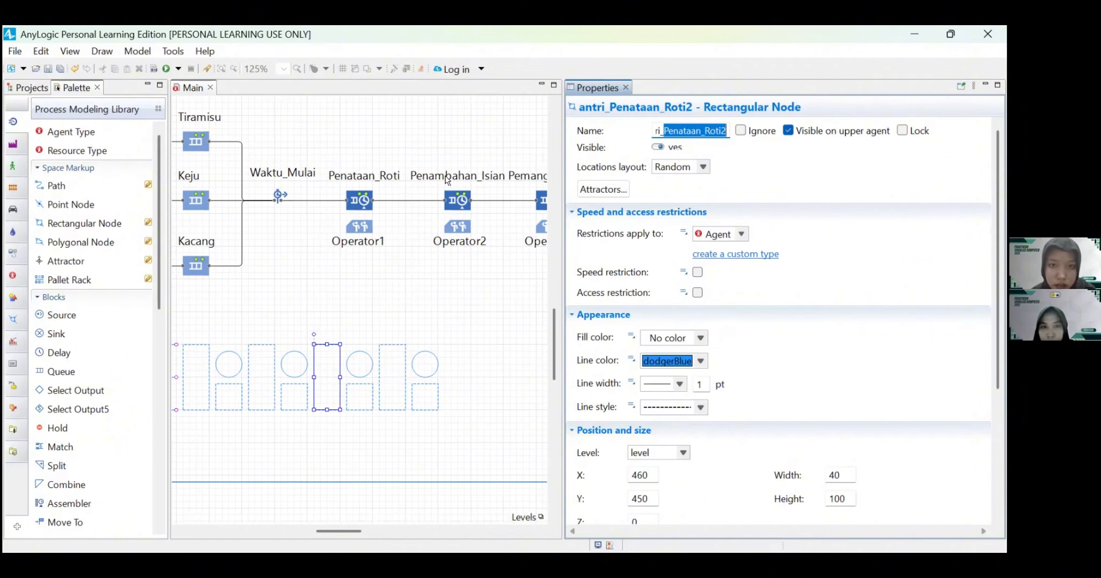
{"action": "type", "text": "ggan"}
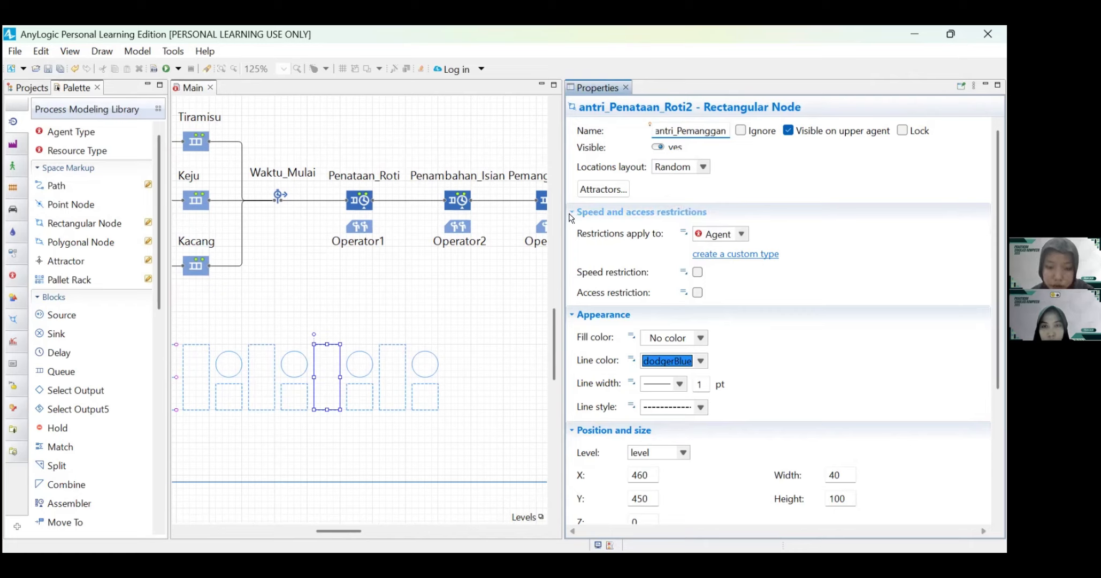
{"action": "type", "text": "gan"}
Step: Rename the third station's circular point node to st_Pemanggangan
{"action": "left_click", "coordinate": [359, 368]}
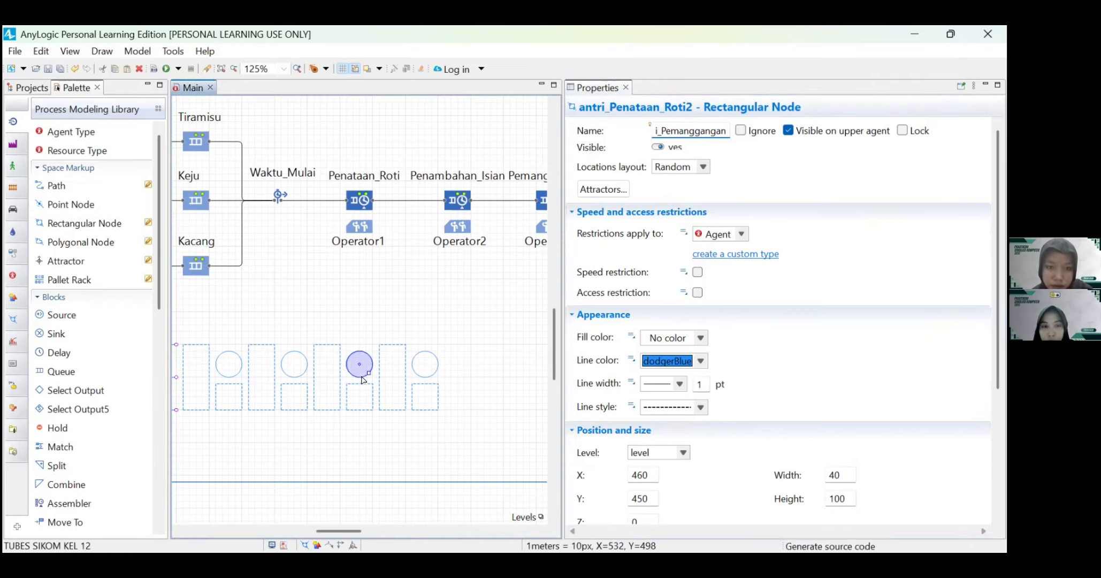
{"action": "double_click", "coordinate": [632, 132]}
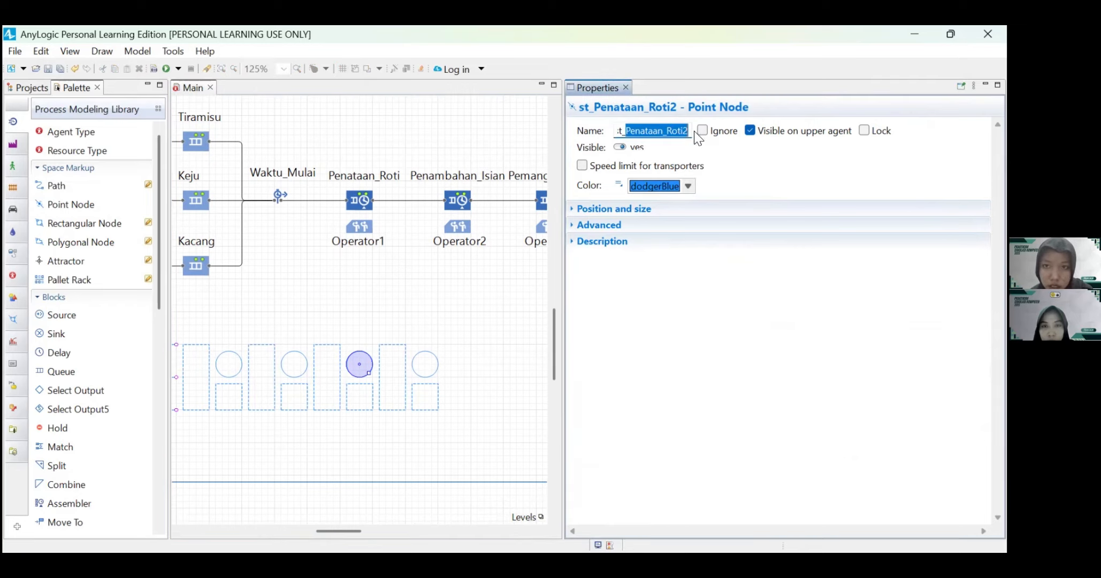
{"action": "type", "text": "st_Pemanggan"}
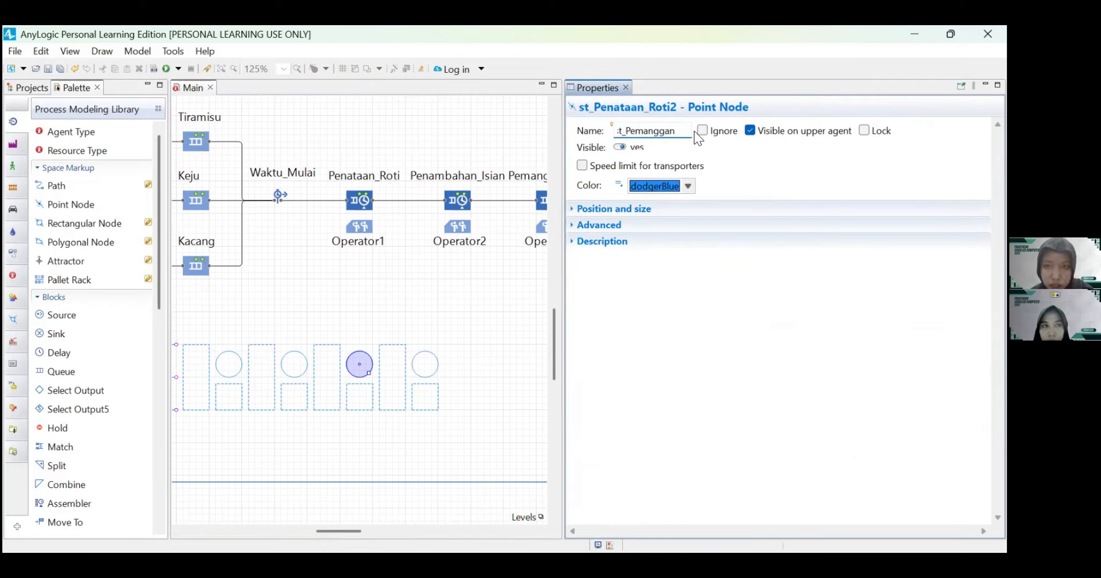
{"action": "type", "text": "gan"}
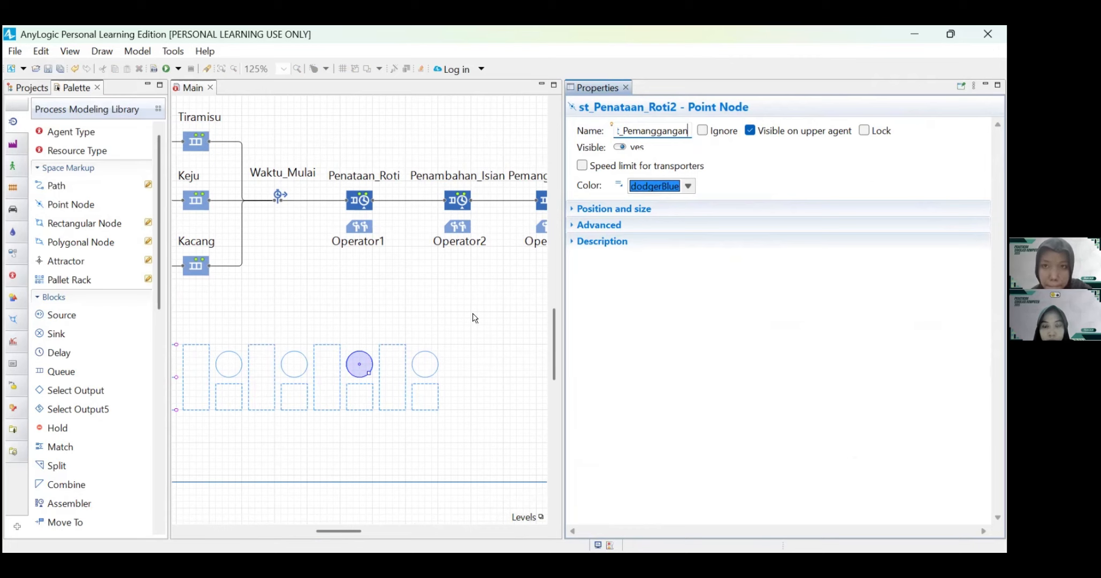
Step: Check the full name of the small square operator node beneath the third station's point node
{"action": "left_click", "coordinate": [362, 409]}
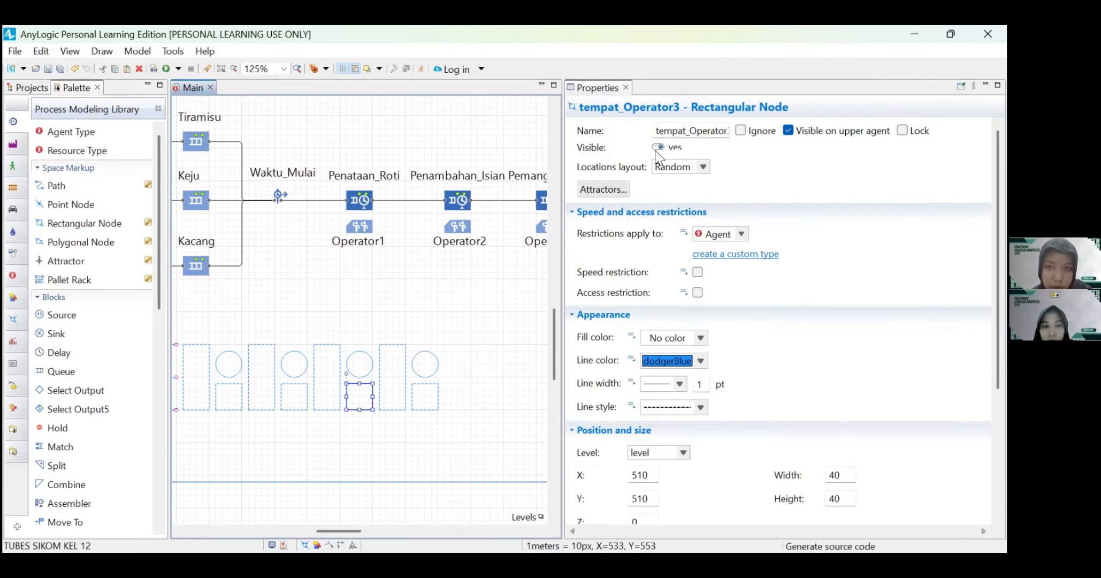
{"action": "left_click", "coordinate": [707, 129]}
{"action": "key", "text": "Right"}
{"action": "key", "text": "Right"}
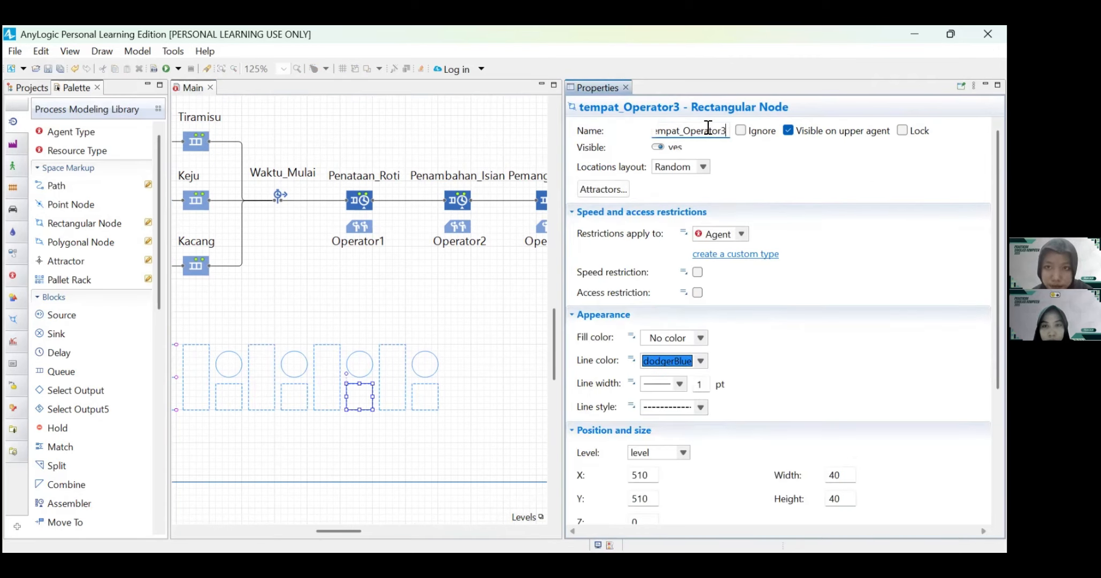
Step: Rename the fourth station's tall rectangular node to antri_Pengemasan
{"action": "left_click", "coordinate": [403, 410]}
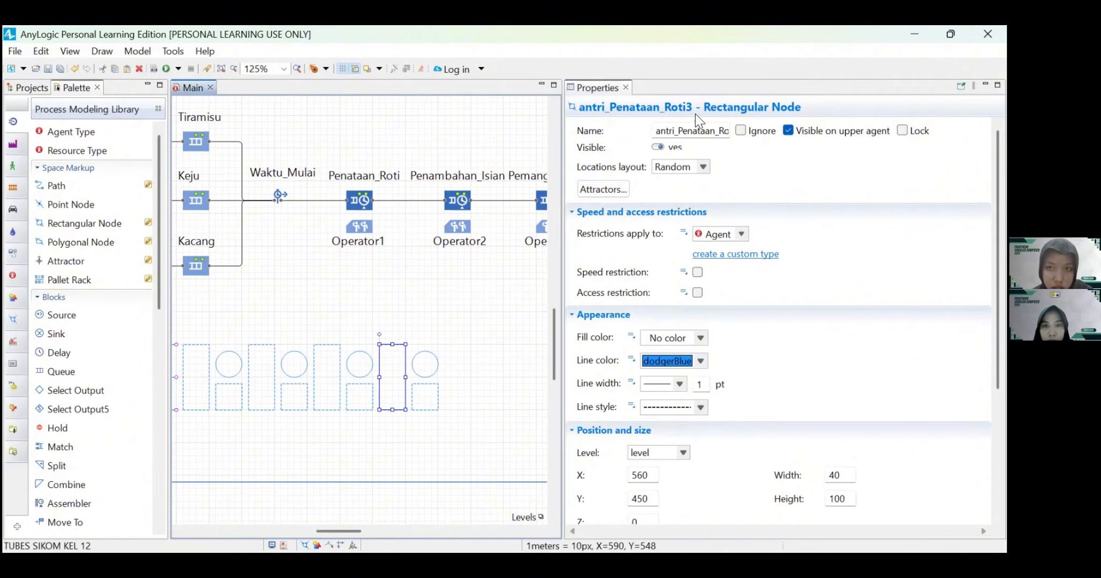
{"action": "left_click_drag", "start_coordinate": [682, 130], "coordinate": [750, 134]}
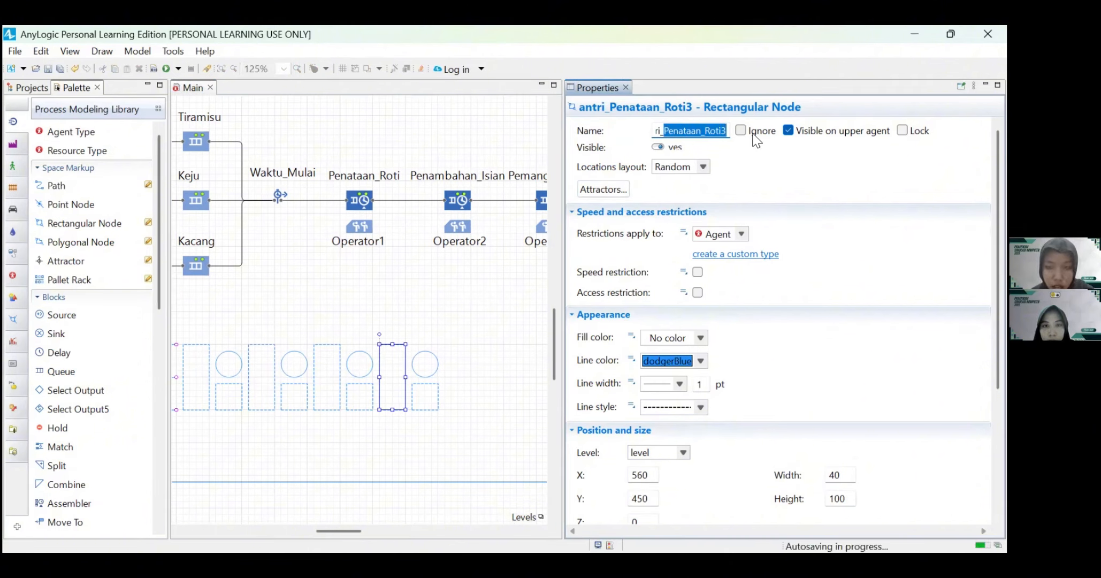
{"action": "type", "text": "_Pengemasan"}
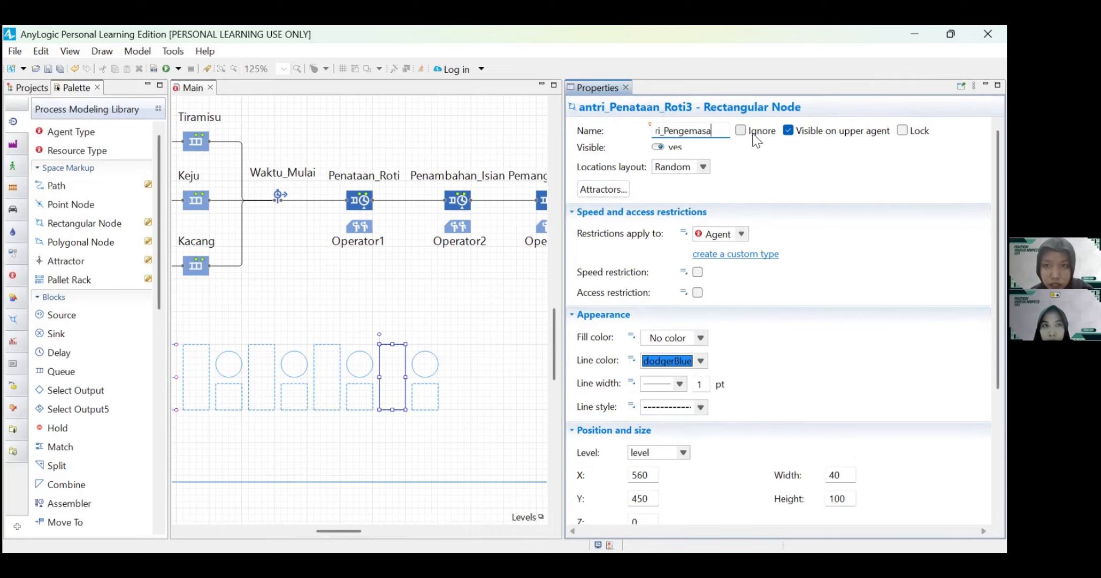
Step: Rename the fourth station's circular point node to st_Pengemasan
{"action": "left_click", "coordinate": [421, 376]}
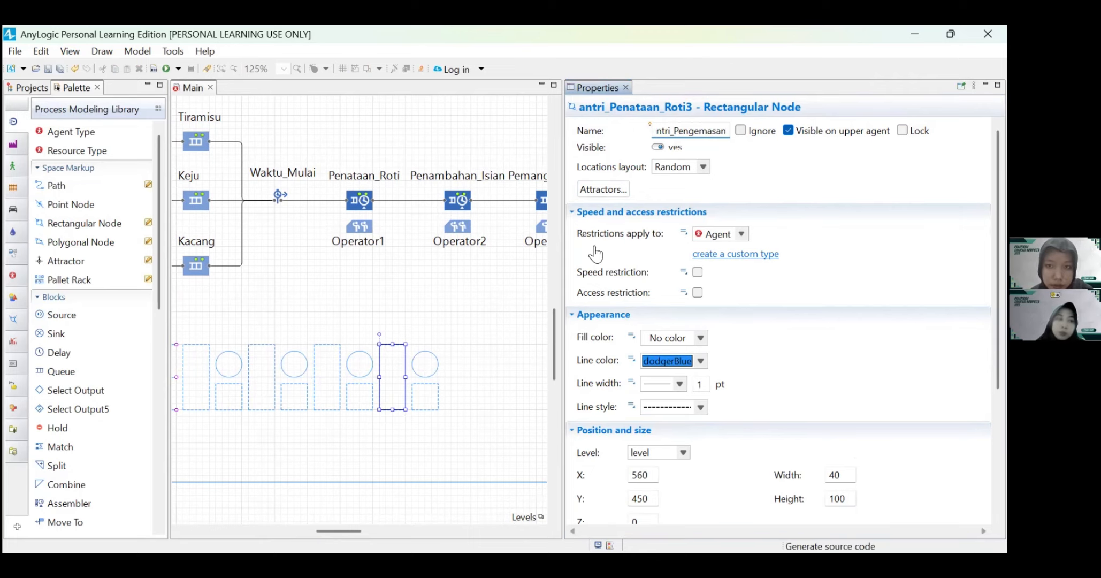
{"action": "left_click_drag", "start_coordinate": [633, 131], "coordinate": [690, 133]}
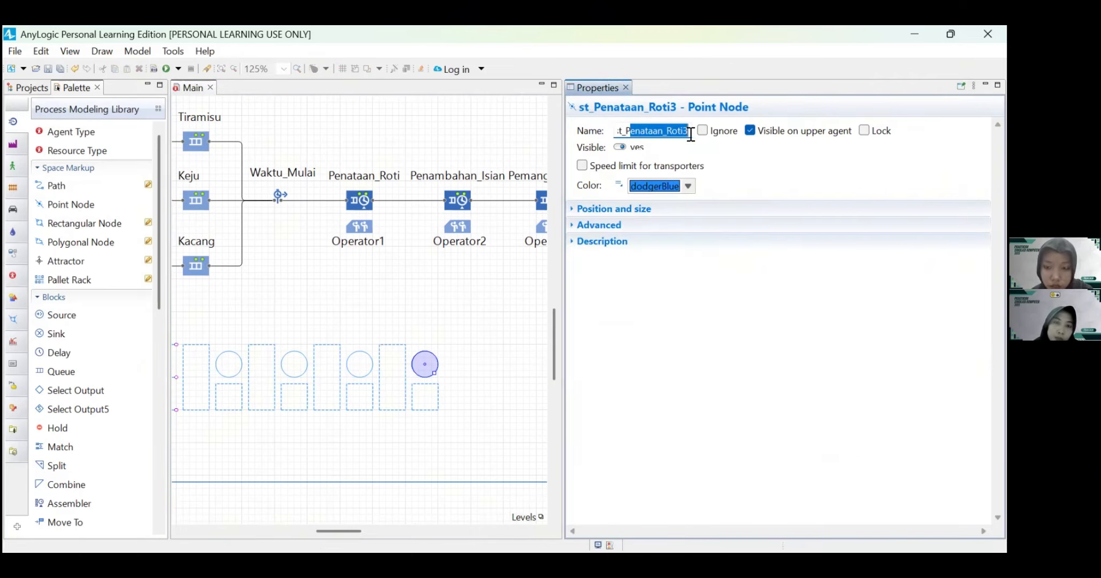
{"action": "type", "text": "engemas"}
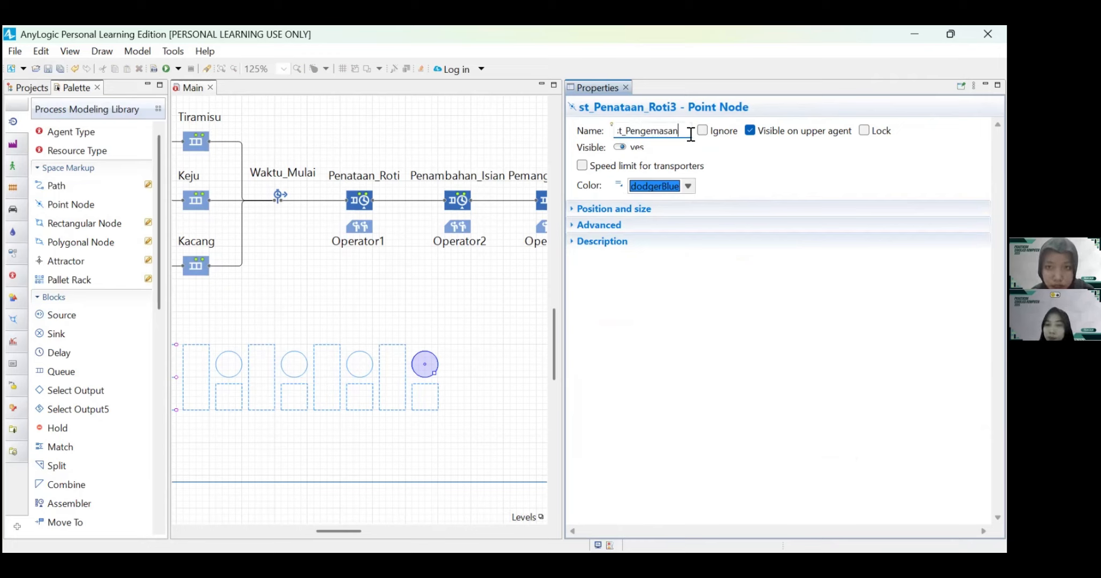
Step: Check the full name of the small square operator node beneath the fourth station's point node
{"action": "left_click", "coordinate": [428, 410]}
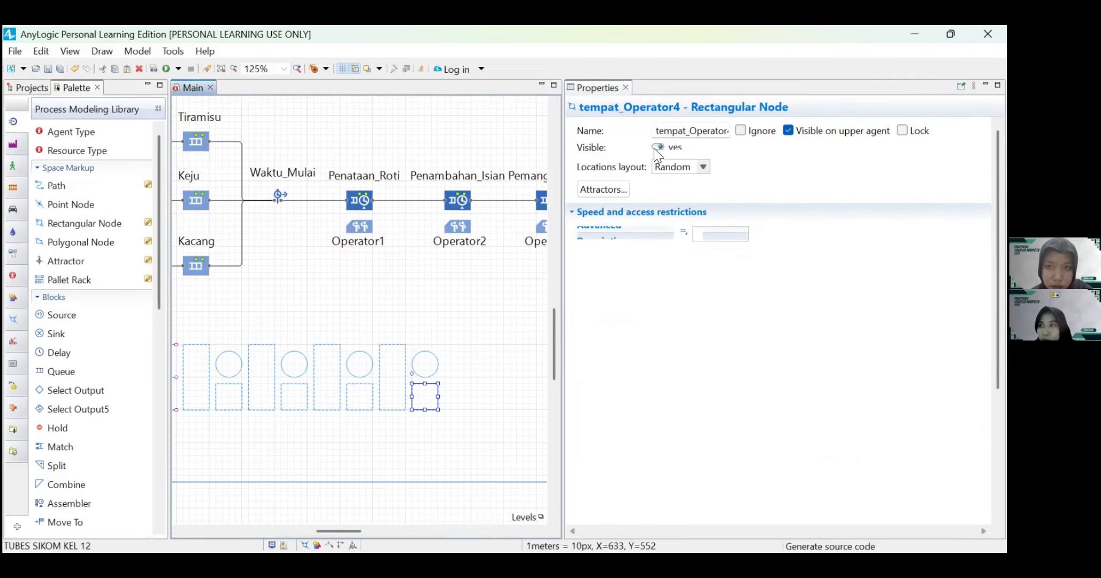
{"action": "left_click", "coordinate": [691, 134]}
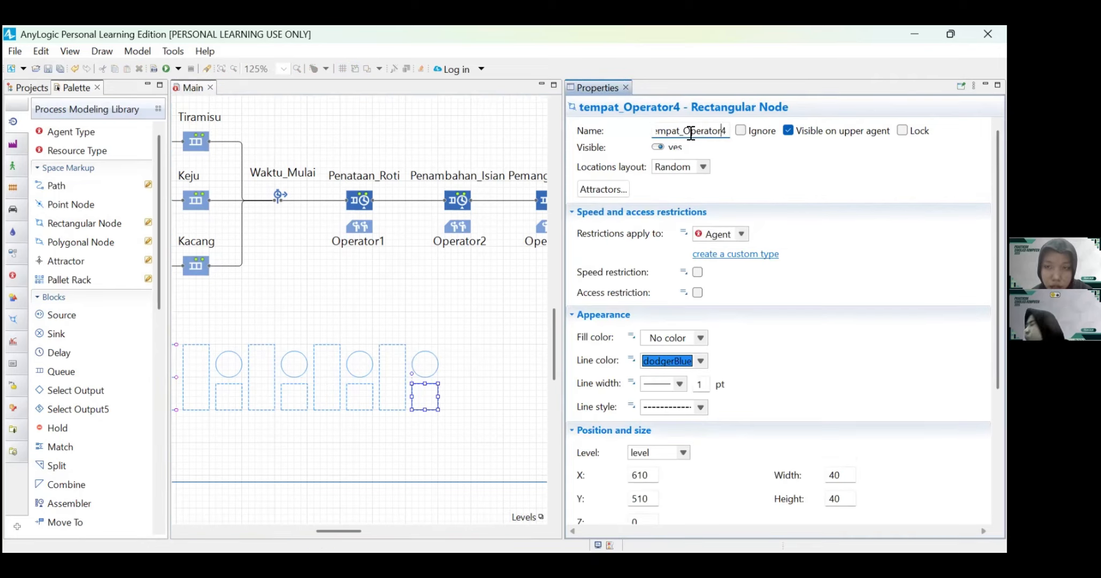
{"action": "left_click", "coordinate": [442, 435]}
Step: Add attractors to the first station's operator node tempat_Operator1, with the number of attractors set to 1
{"action": "scroll", "coordinate": [308, 425], "scroll_direction": "left", "scroll_amount": 3}
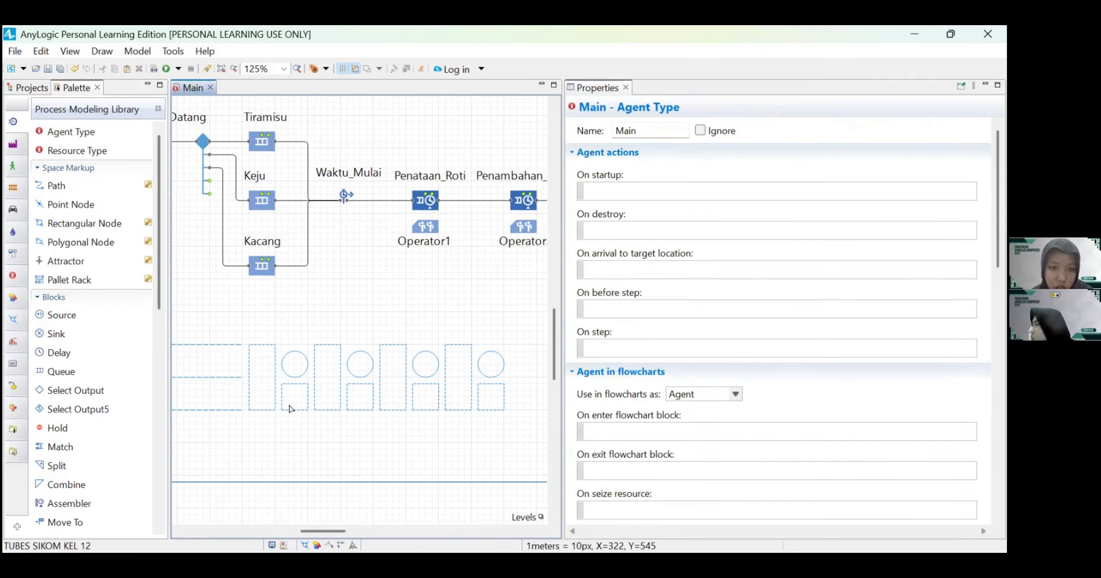
{"action": "left_click", "coordinate": [290, 405]}
{"action": "left_click", "coordinate": [605, 192]}
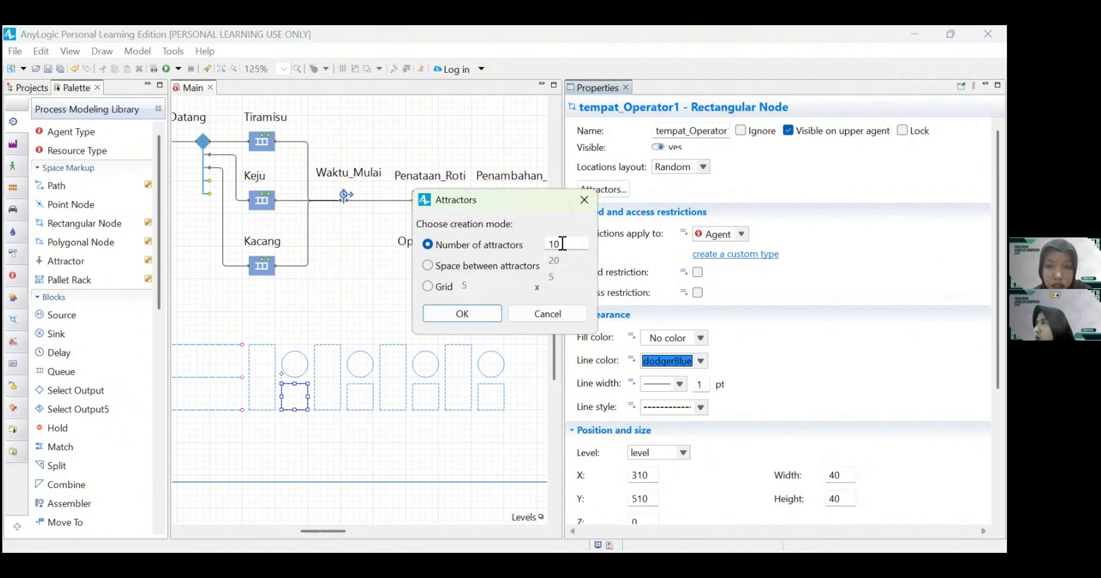
{"action": "left_click", "coordinate": [562, 243]}
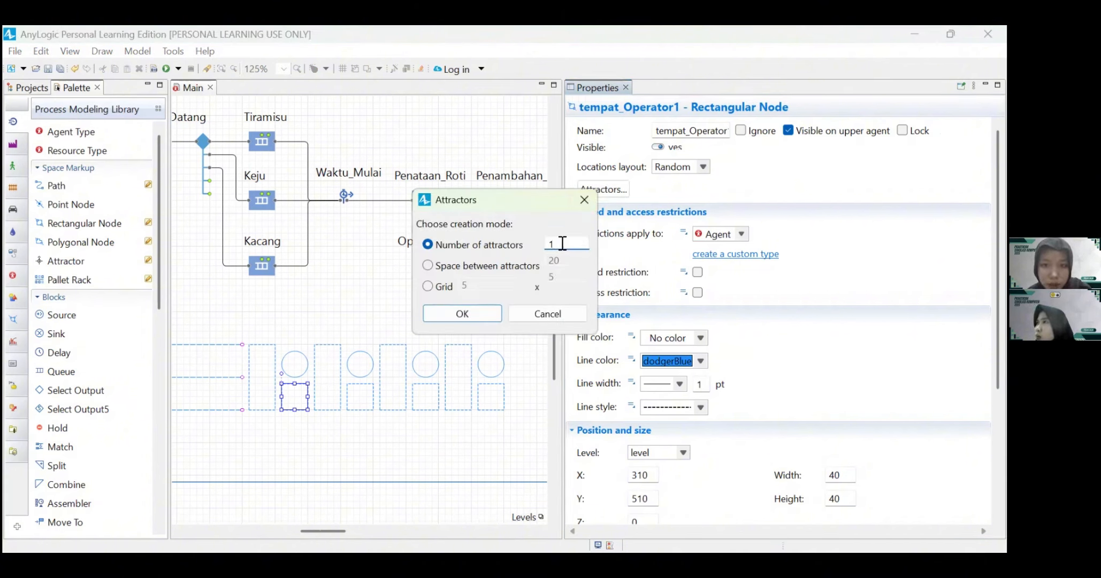
{"action": "left_click", "coordinate": [461, 312]}
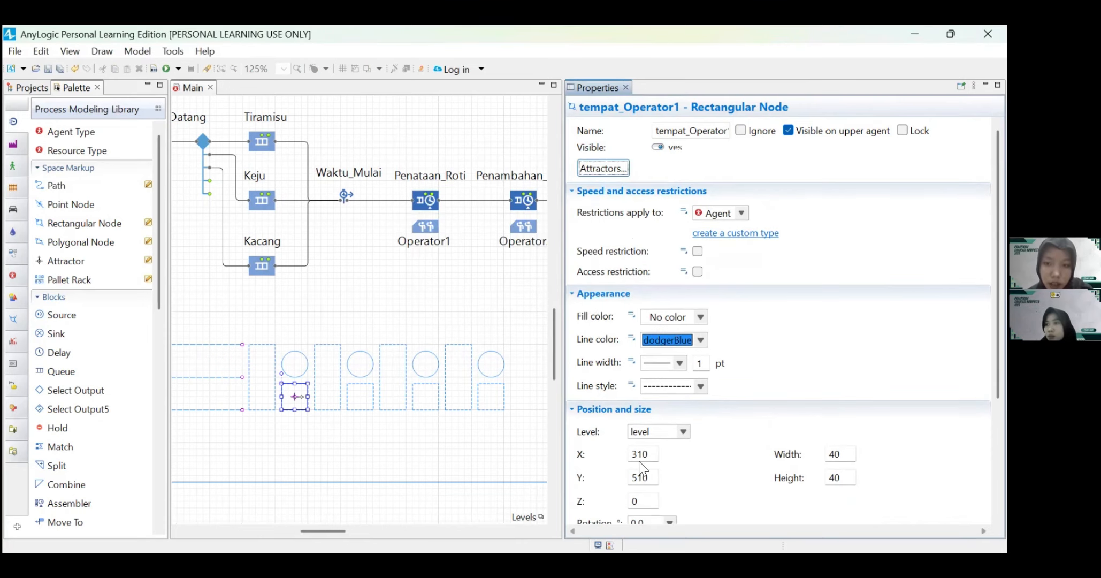
{"action": "scroll", "coordinate": [639, 465], "scroll_direction": "down", "scroll_amount": 5}
Step: Create 1 attractor inside the second station's operator node, tempat_Operator2
{"action": "left_click", "coordinate": [360, 404]}
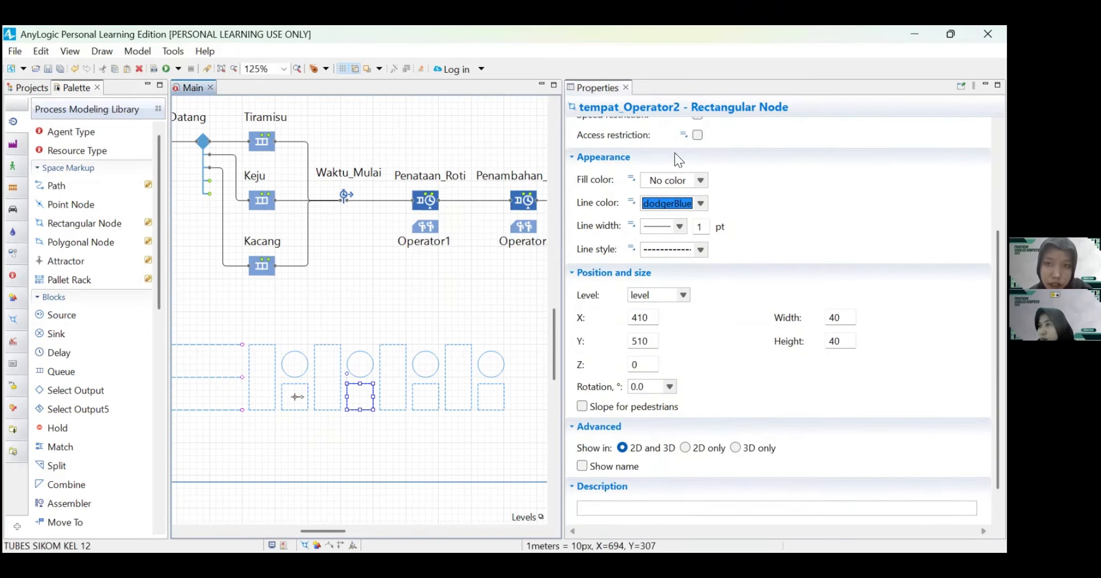
{"action": "scroll", "coordinate": [608, 211], "scroll_direction": "up", "scroll_amount": 4}
{"action": "left_click", "coordinate": [603, 189]}
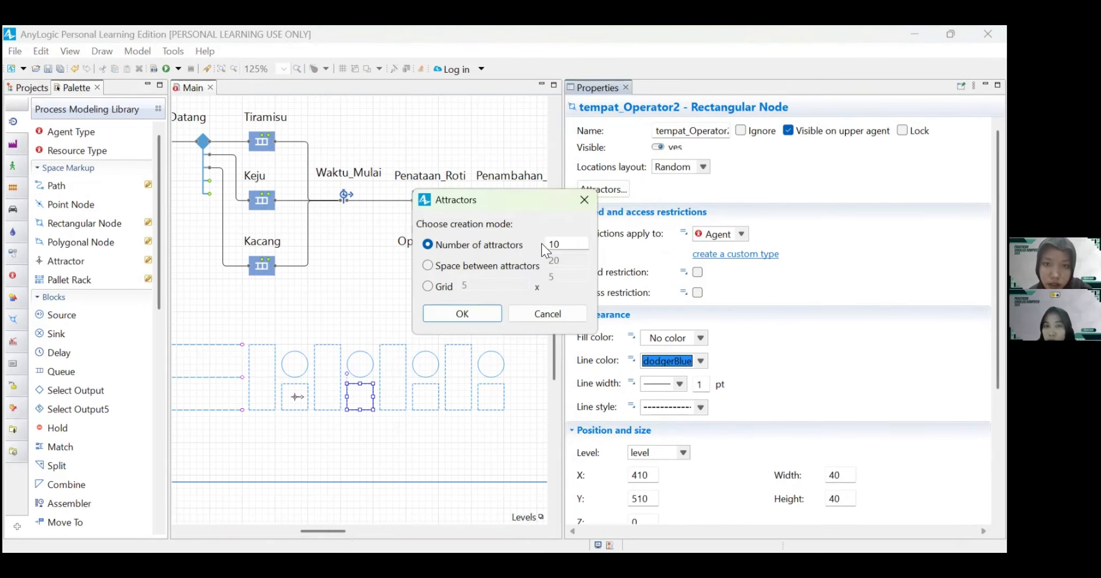
{"action": "key", "text": "BackSpace"}
{"action": "left_click", "coordinate": [477, 311]}
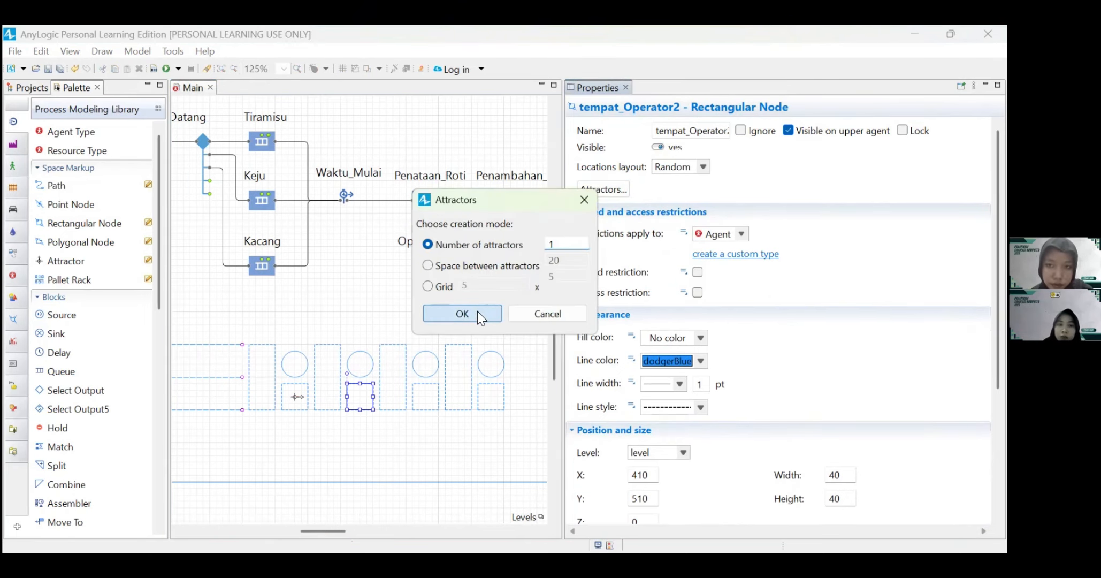
Step: Create 1 attractor inside the third station's operator node, tempat_Operator3
{"action": "left_click", "coordinate": [422, 409]}
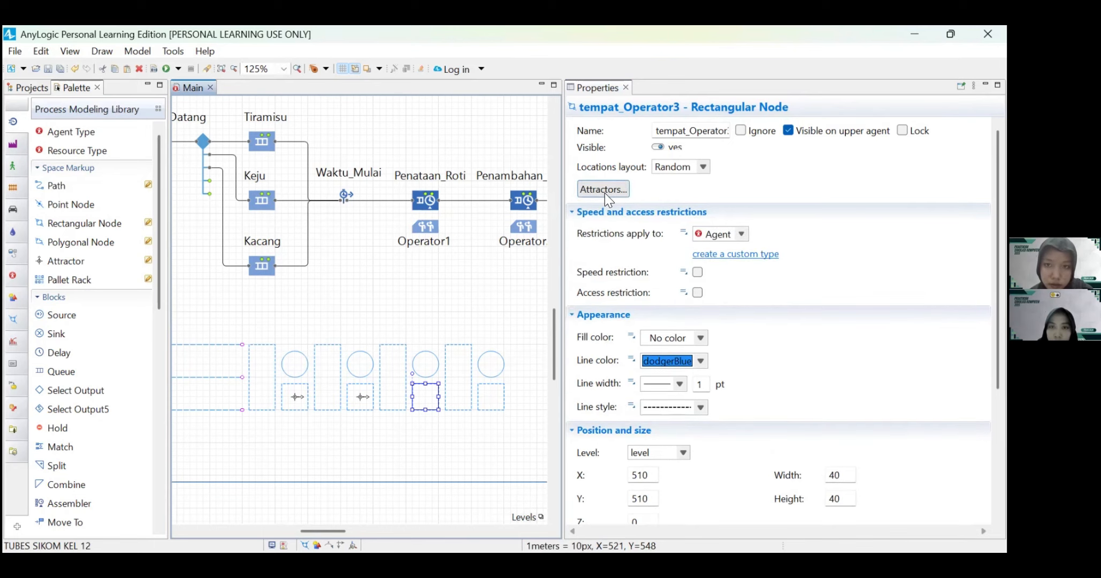
{"action": "left_click", "coordinate": [604, 193]}
{"action": "left_click", "coordinate": [558, 244]}
{"action": "key", "text": "BackSpace"}
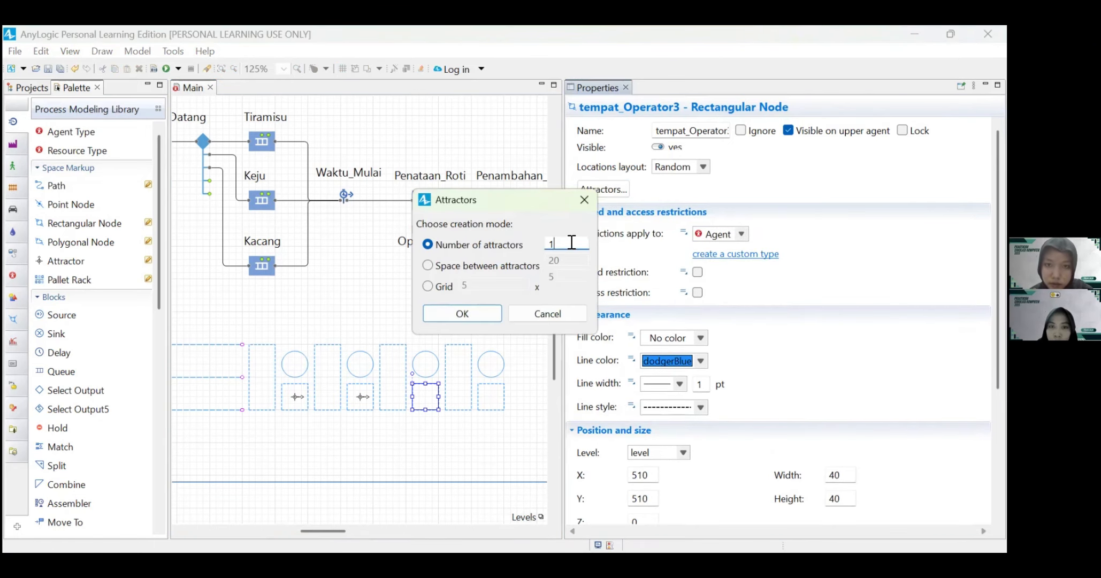
{"action": "left_click", "coordinate": [462, 314]}
Step: Create 1 attractor inside the fourth station's operator node, tempat_Operator4
{"action": "left_click", "coordinate": [484, 408]}
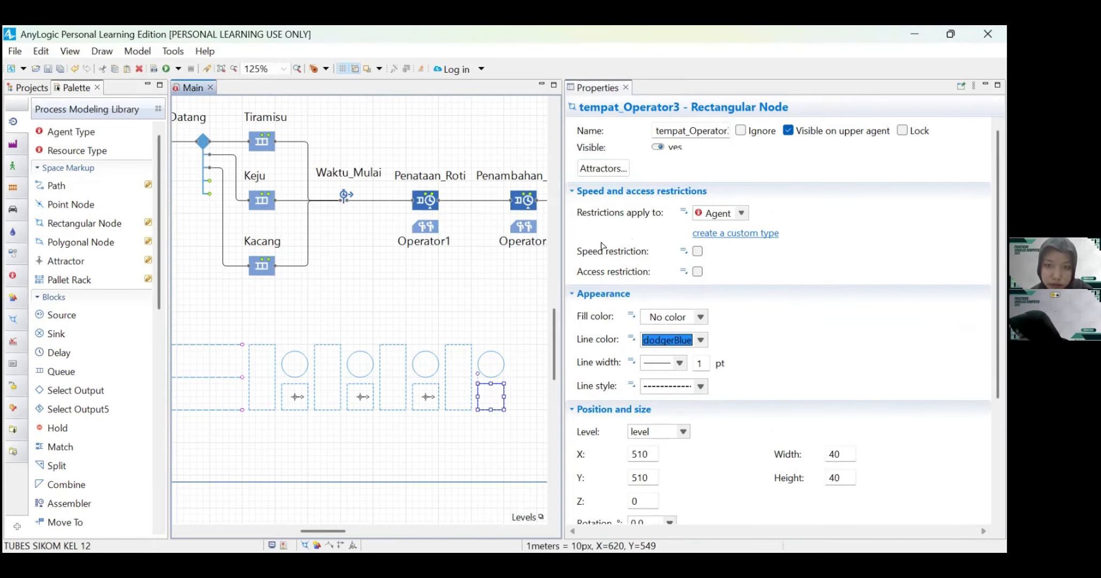
{"action": "left_click", "coordinate": [603, 189]}
{"action": "left_click", "coordinate": [571, 239]}
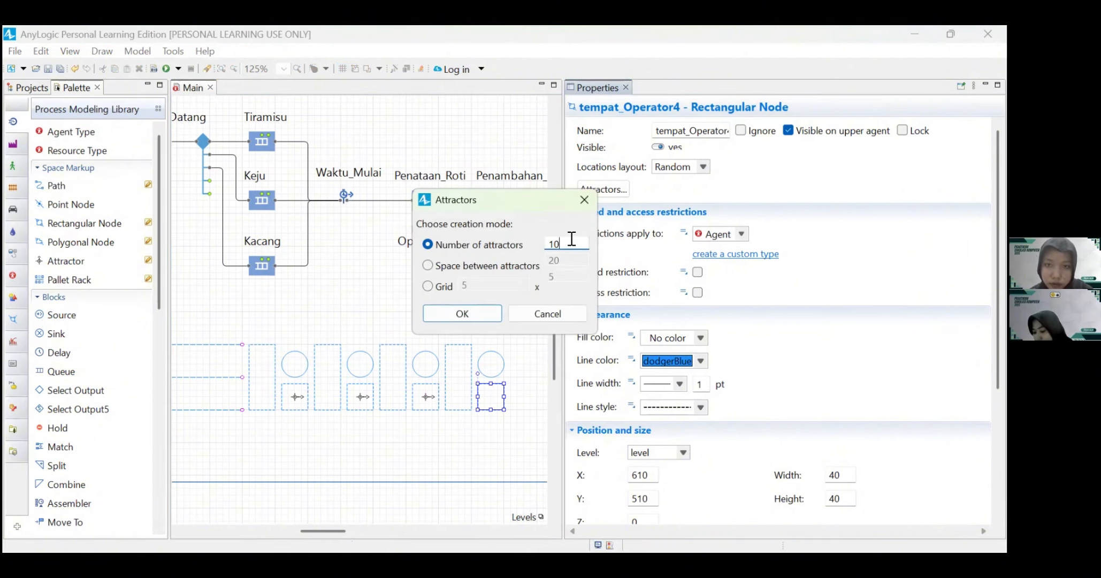
{"action": "left_click", "coordinate": [470, 317]}
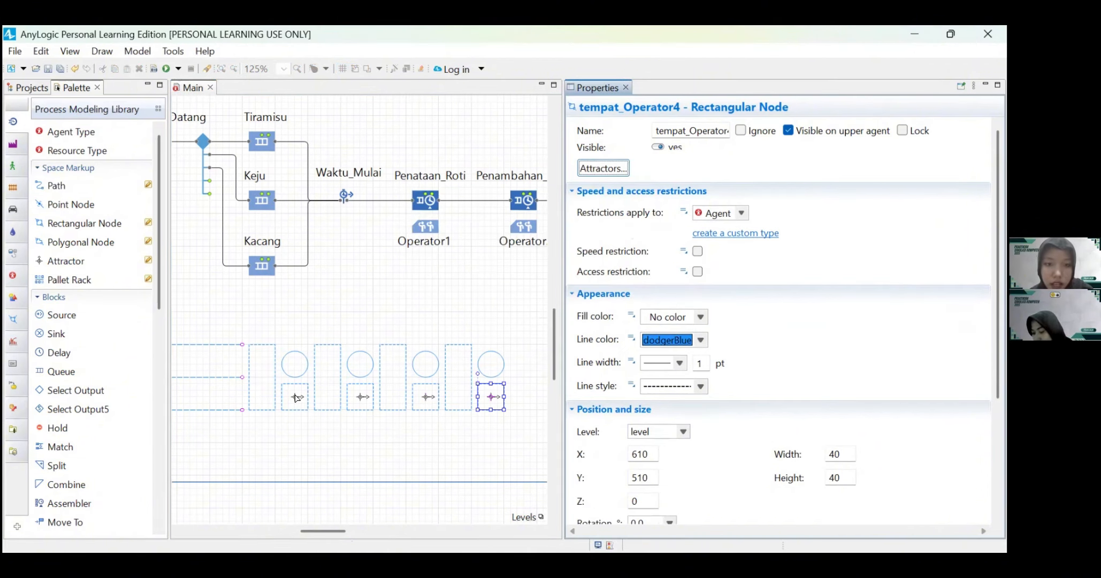
Step: Set the orientation of the attractor in the first operator node to +270.0 so it faces the station
{"action": "left_click", "coordinate": [295, 397]}
{"action": "left_click", "coordinate": [648, 224]}
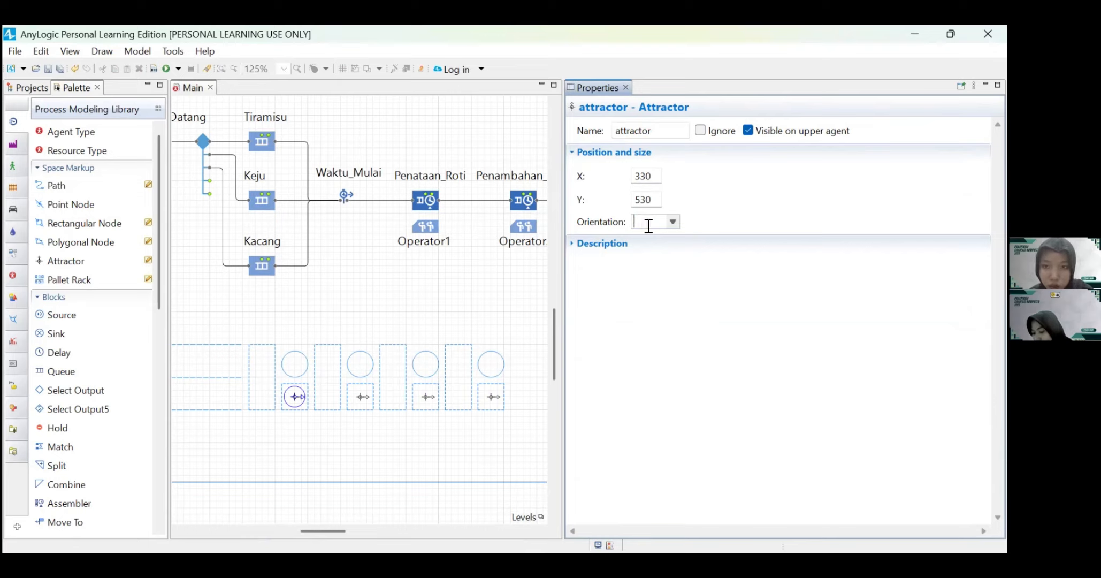
{"action": "type", "text": "+270"}
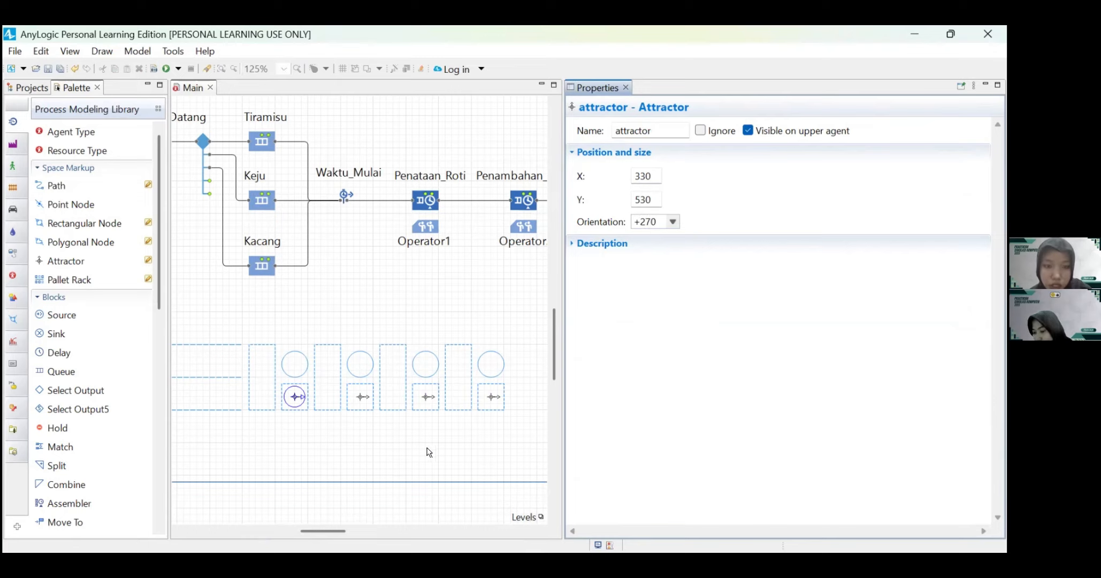
{"action": "key", "text": "Return"}
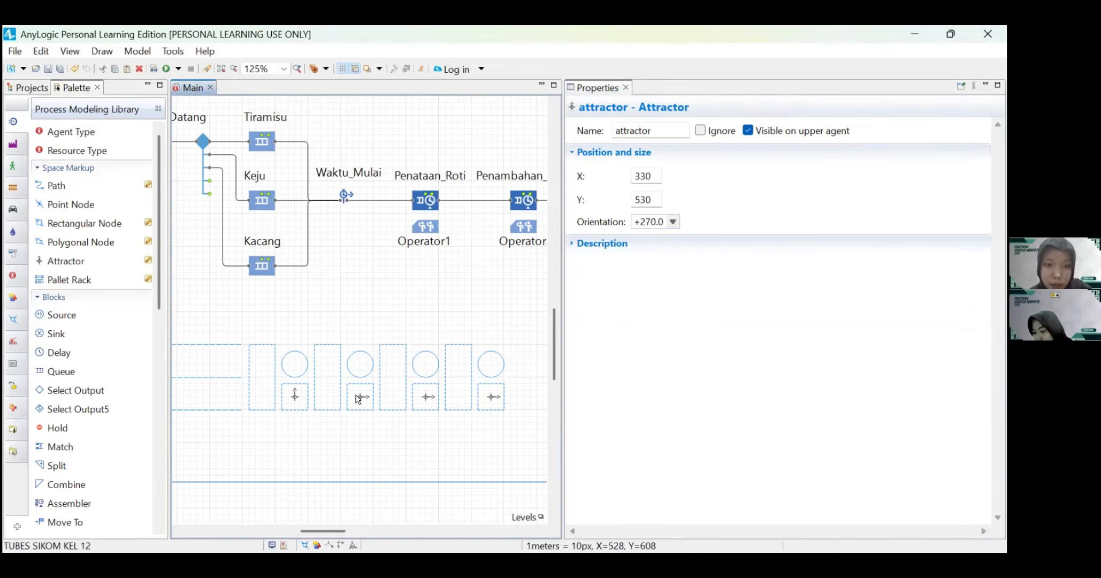
Step: Set the orientation of the attractor in the second operator node to +270
{"action": "left_click", "coordinate": [357, 398]}
{"action": "left_click", "coordinate": [360, 397]}
{"action": "left_click_drag", "start_coordinate": [658, 222], "coordinate": [620, 223]}
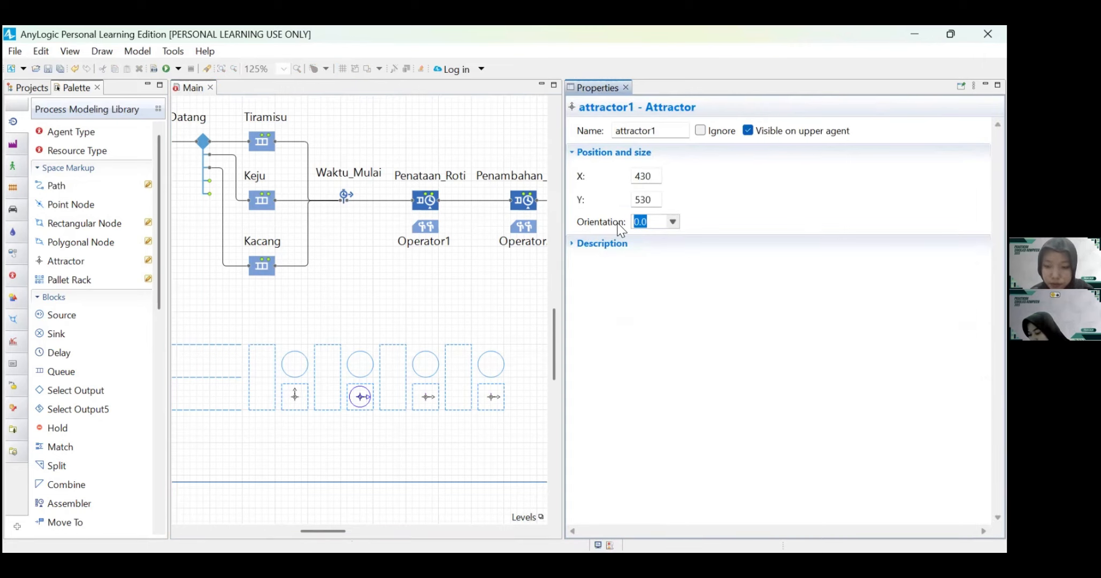
{"action": "type", "text": "+270"}
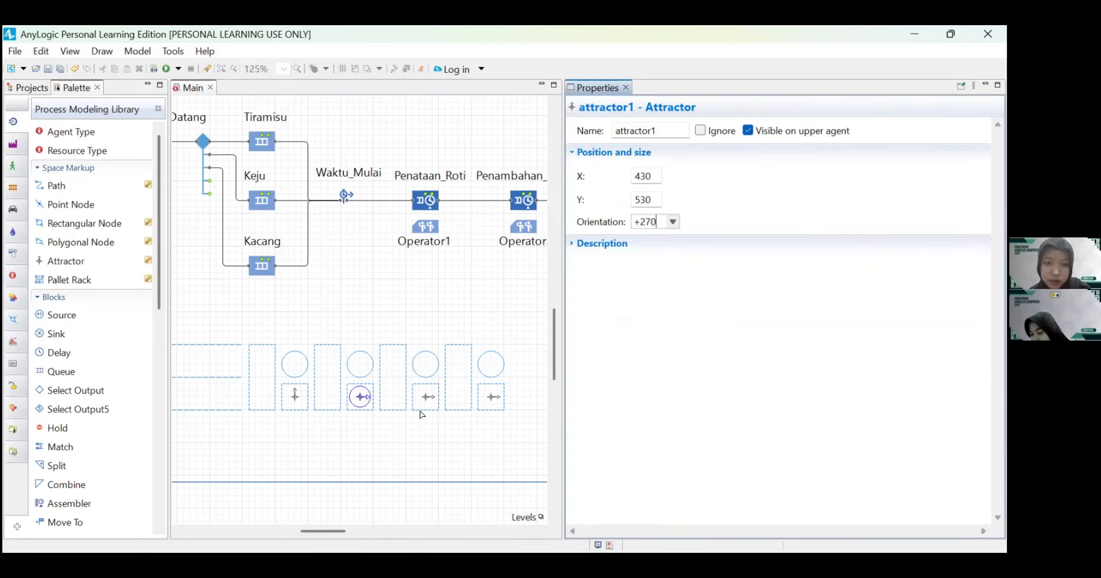
Step: Set the orientation of the attractor in the third operator node to +270
{"action": "left_click", "coordinate": [425, 396]}
{"action": "left_click_drag", "start_coordinate": [658, 221], "coordinate": [615, 225]}
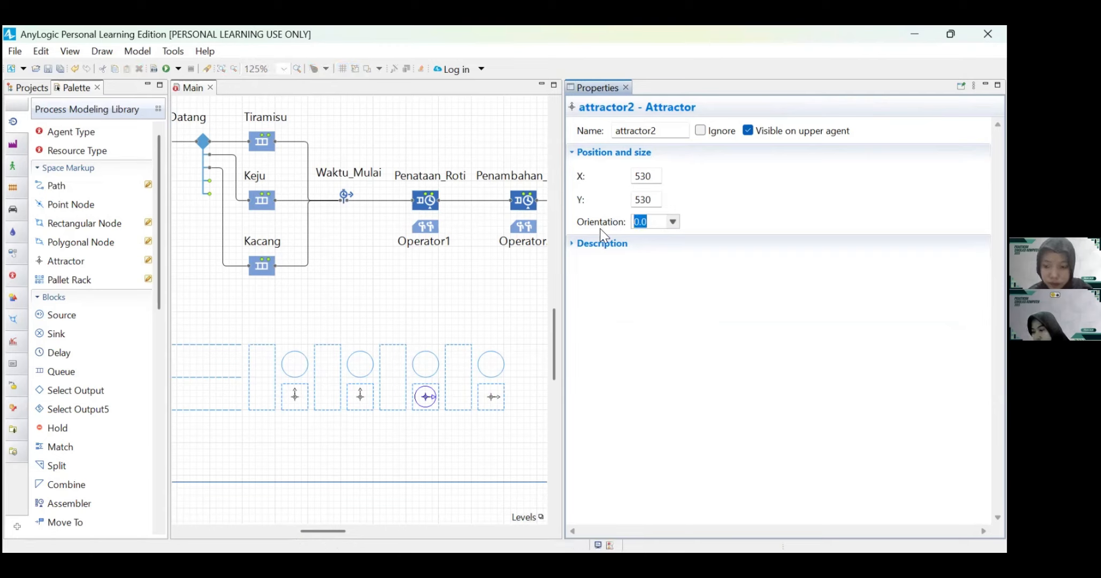
{"action": "type", "text": "+270"}
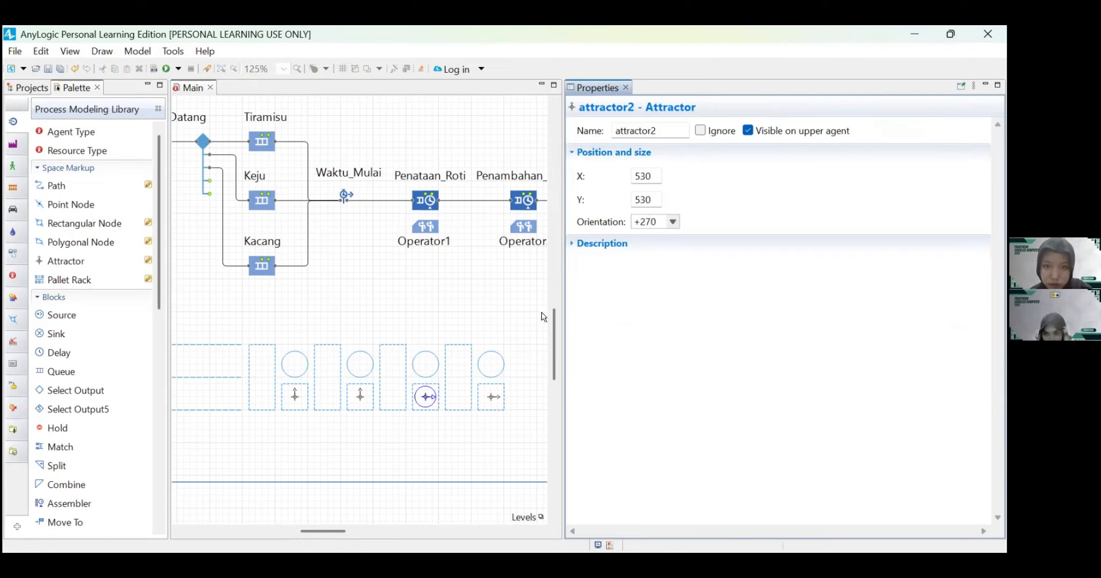
Step: Set the orientation of the attractor in the fourth operator node to +270
{"action": "left_click", "coordinate": [491, 397]}
{"action": "left_click_drag", "start_coordinate": [656, 222], "coordinate": [634, 222]}
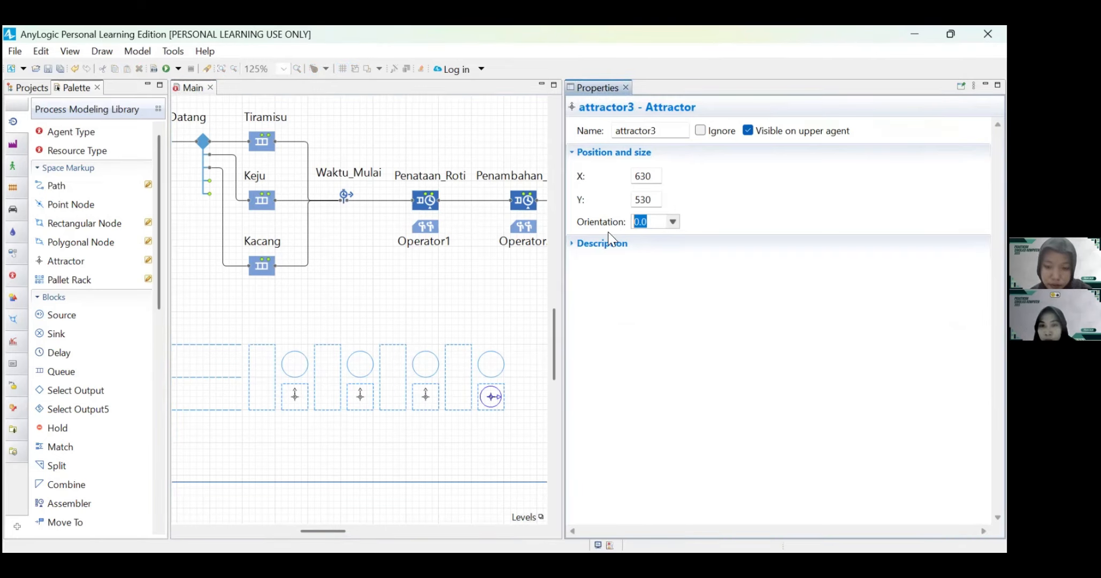
{"action": "type", "text": "+270"}
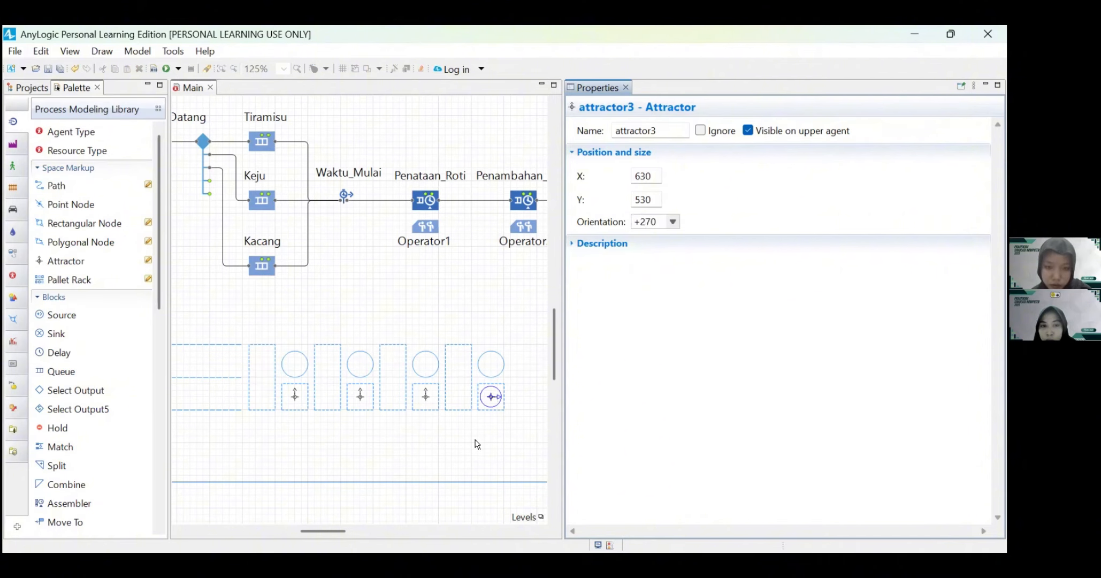
{"action": "left_click", "coordinate": [350, 421]}
Step: Place the Bar Feeder 1 CNC machine 3D object at the first station's point node, resized to match the agent's scale
{"action": "left_click", "coordinate": [296, 372]}
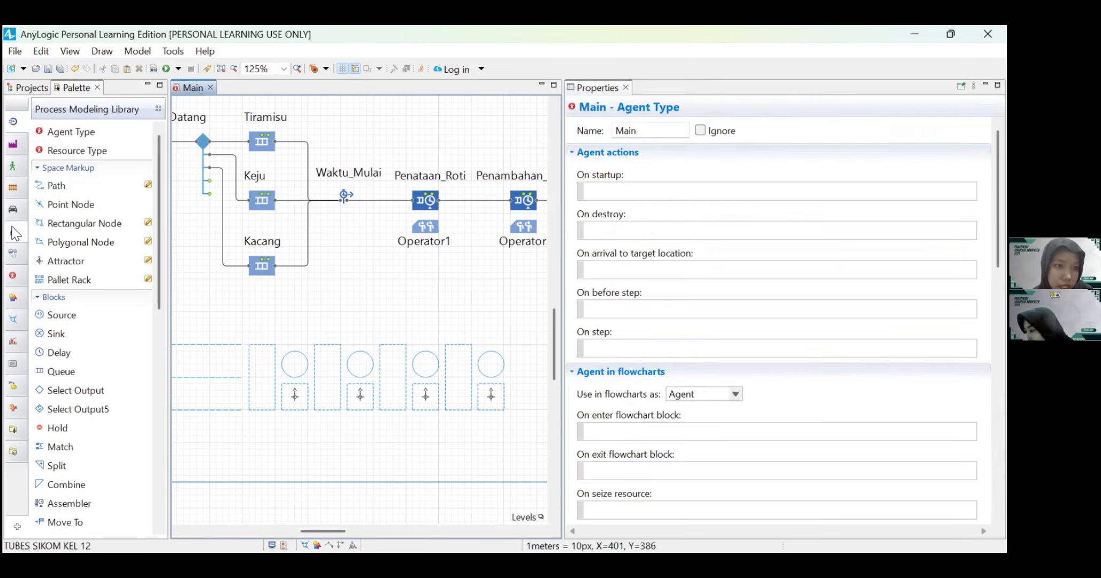
{"action": "mouse_move", "coordinate": [13, 260]}
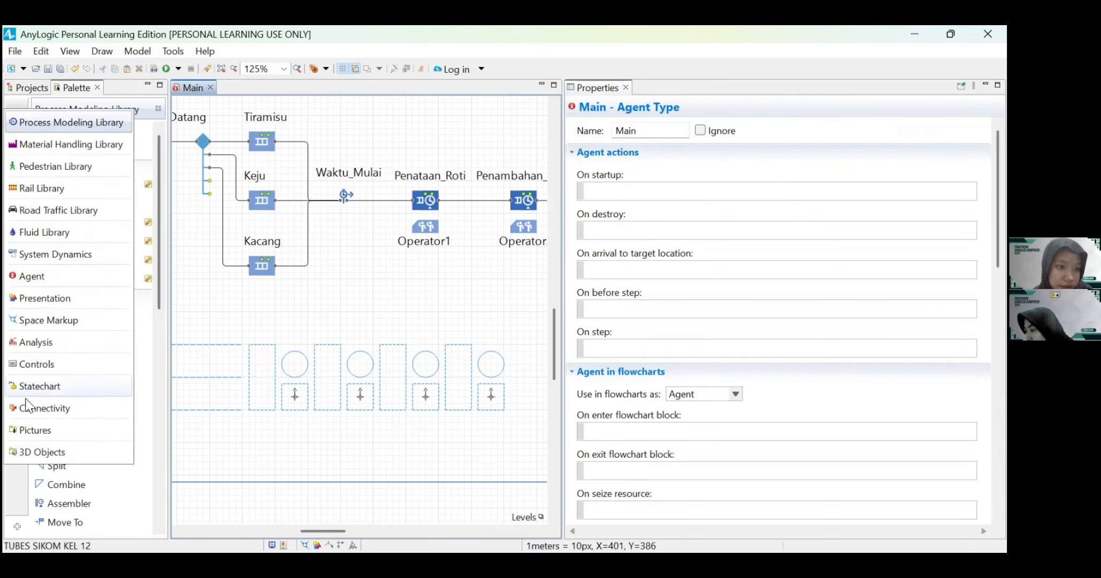
{"action": "left_click", "coordinate": [42, 451]}
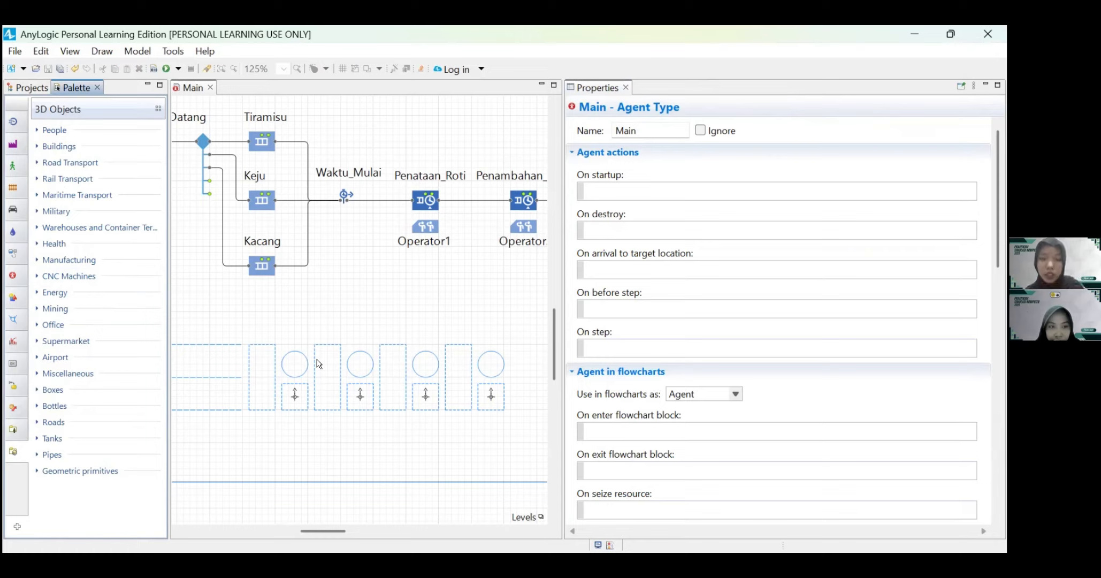
{"action": "left_click", "coordinate": [35, 277]}
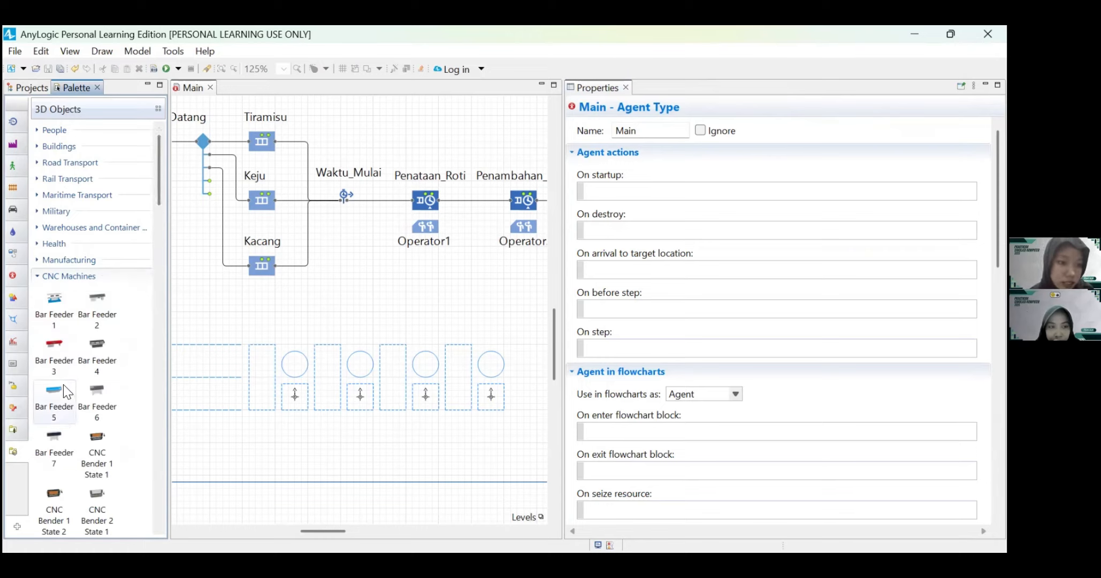
{"action": "left_click_drag", "start_coordinate": [45, 301], "coordinate": [296, 355]}
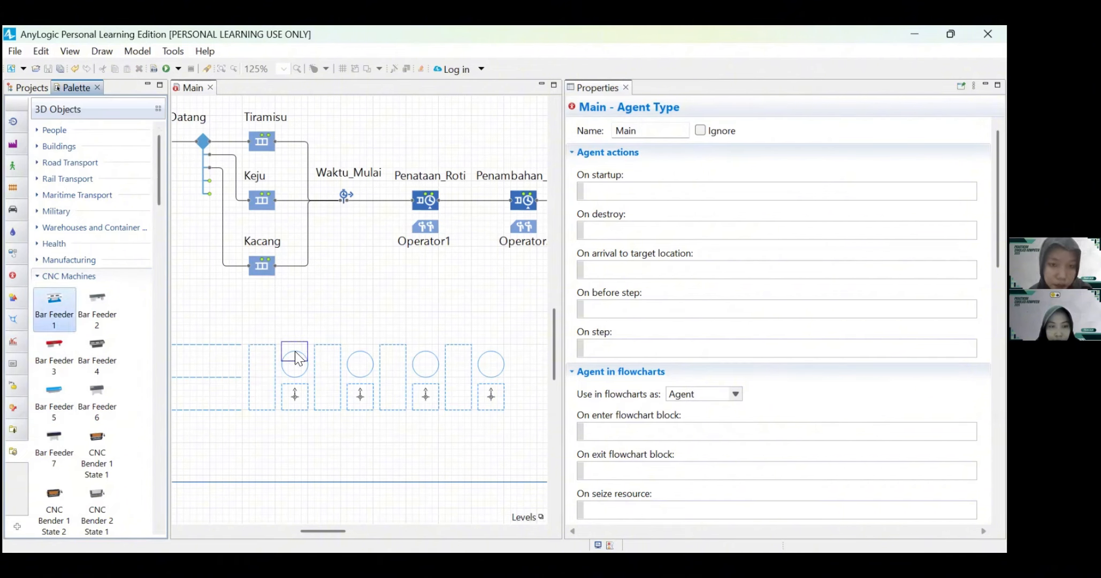
{"action": "left_click", "coordinate": [494, 303]}
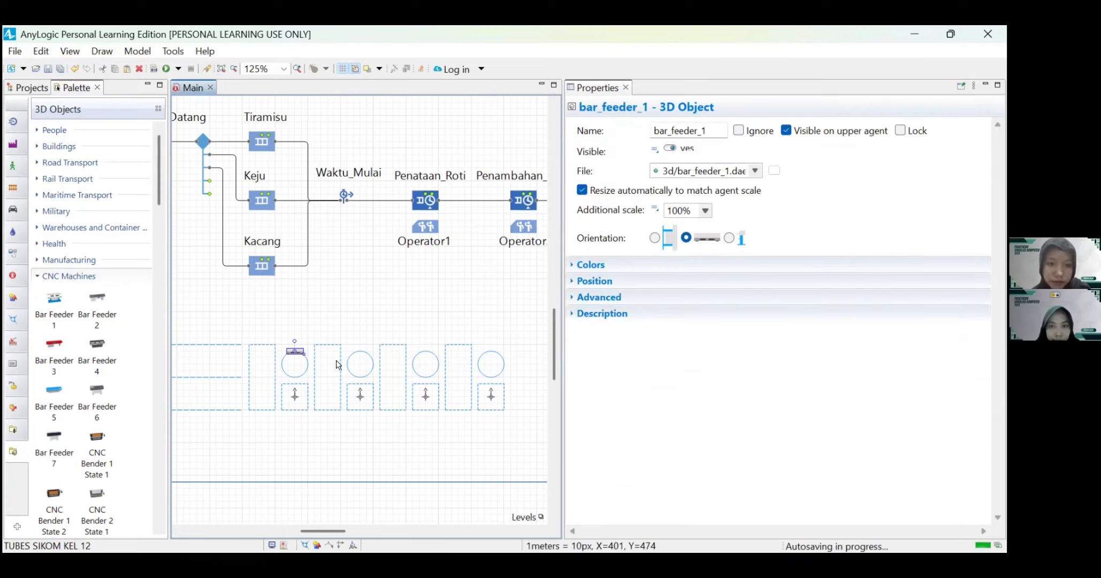
Step: Place the Bar Feeder 4 3D object at the st_Penambahan_Isian point node, resized to match the agent's scale
{"action": "left_click", "coordinate": [360, 364]}
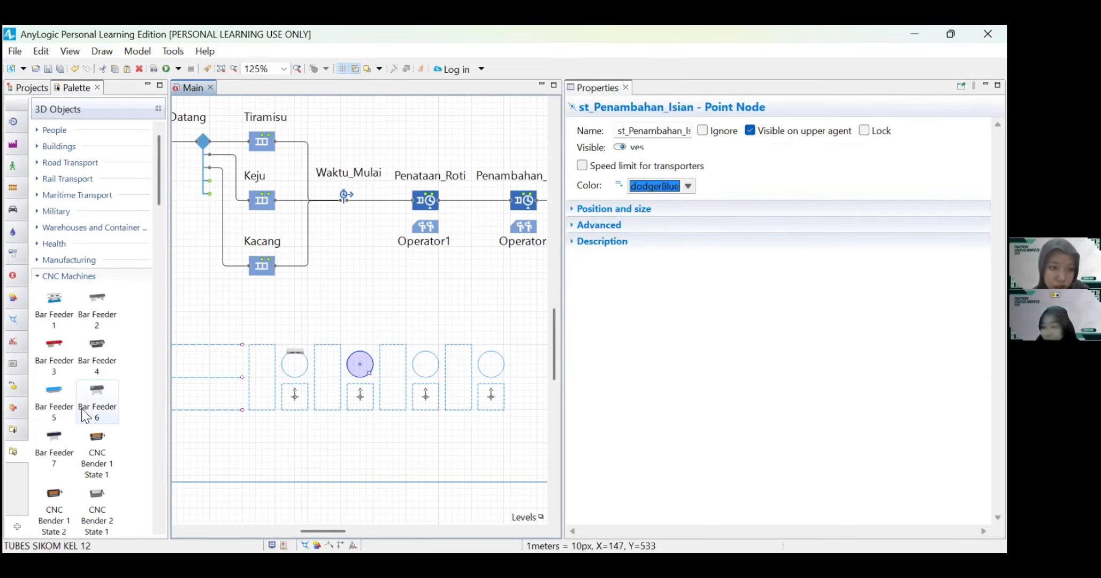
{"action": "scroll", "coordinate": [53, 412], "scroll_direction": "down", "scroll_amount": 5}
{"action": "scroll", "coordinate": [81, 385], "scroll_direction": "up", "scroll_amount": 5}
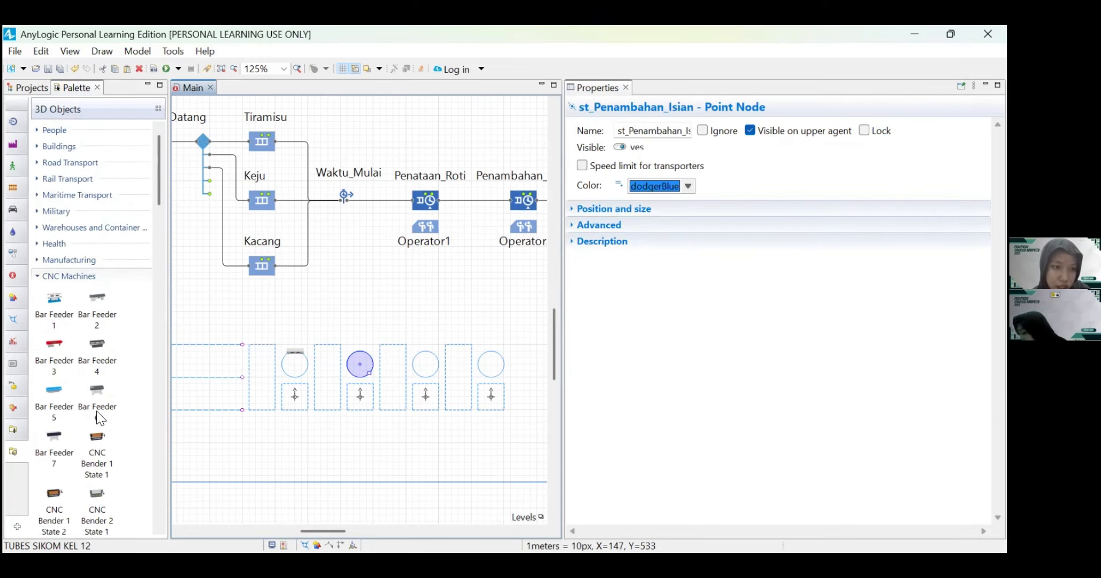
{"action": "left_click_drag", "start_coordinate": [100, 364], "coordinate": [360, 361]}
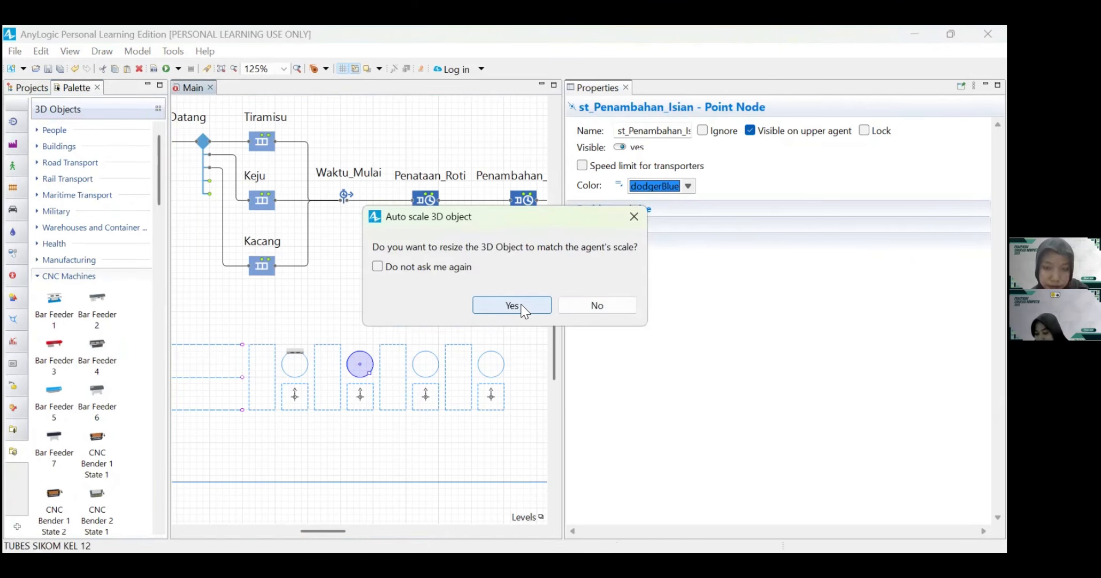
{"action": "left_click", "coordinate": [512, 305]}
Step: Look through the CNC Machines, Supermarket and Office 3D objects for a model suited to the third station
{"action": "scroll", "coordinate": [61, 296], "scroll_direction": "down", "scroll_amount": 5}
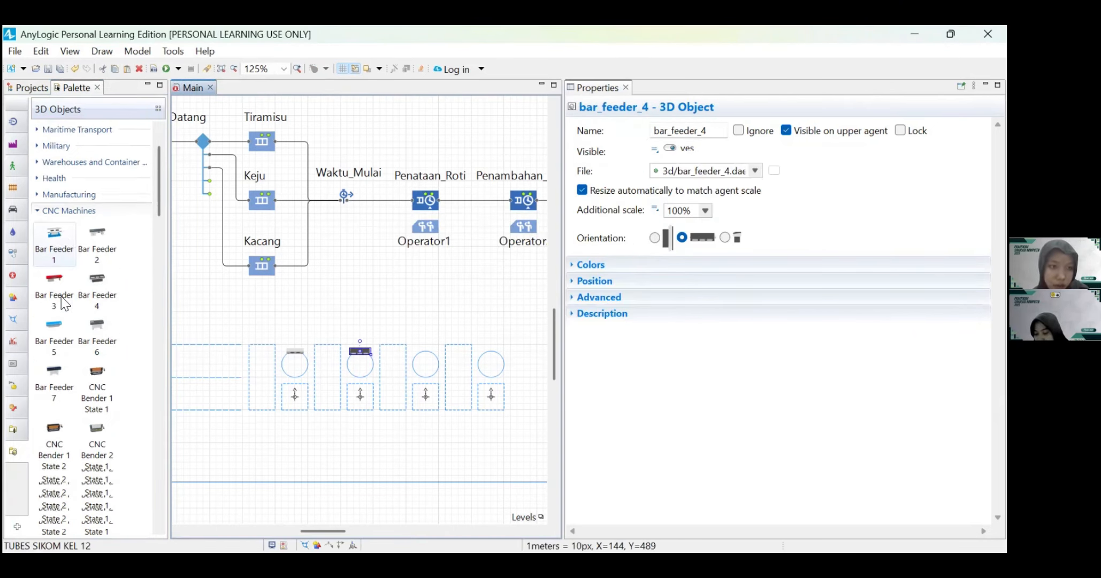
{"action": "scroll", "coordinate": [61, 295], "scroll_direction": "down", "scroll_amount": 15}
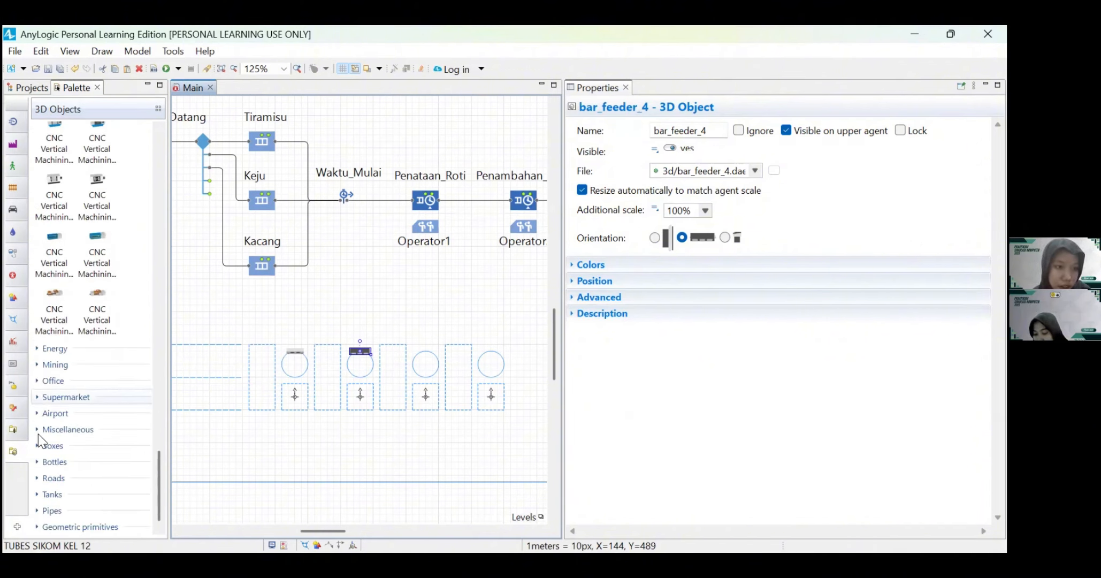
{"action": "left_click", "coordinate": [59, 396]}
{"action": "scroll", "coordinate": [84, 418], "scroll_direction": "down", "scroll_amount": 5}
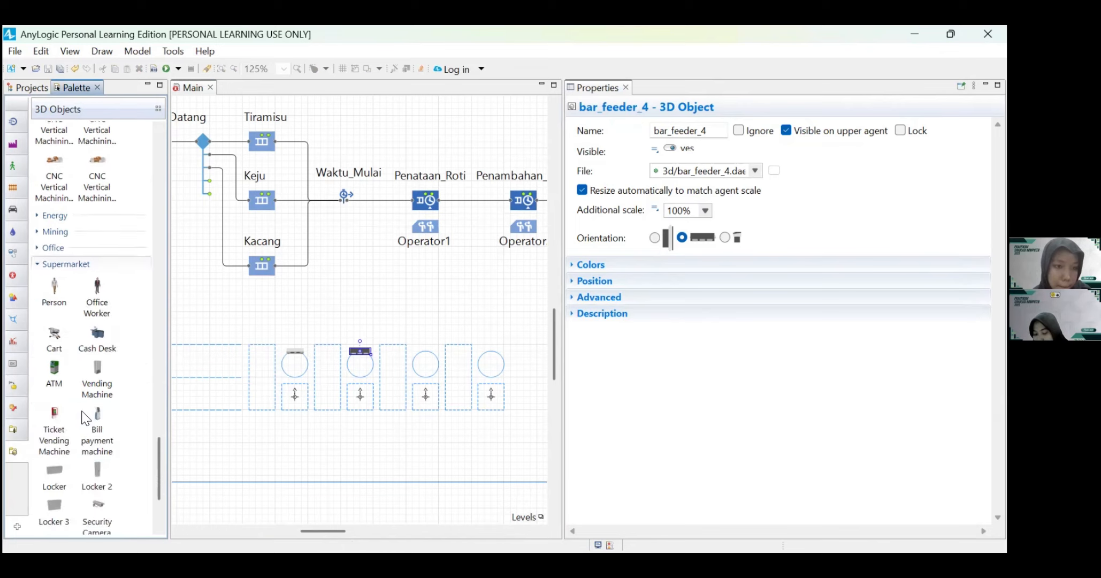
{"action": "scroll", "coordinate": [84, 418], "scroll_direction": "up", "scroll_amount": 5}
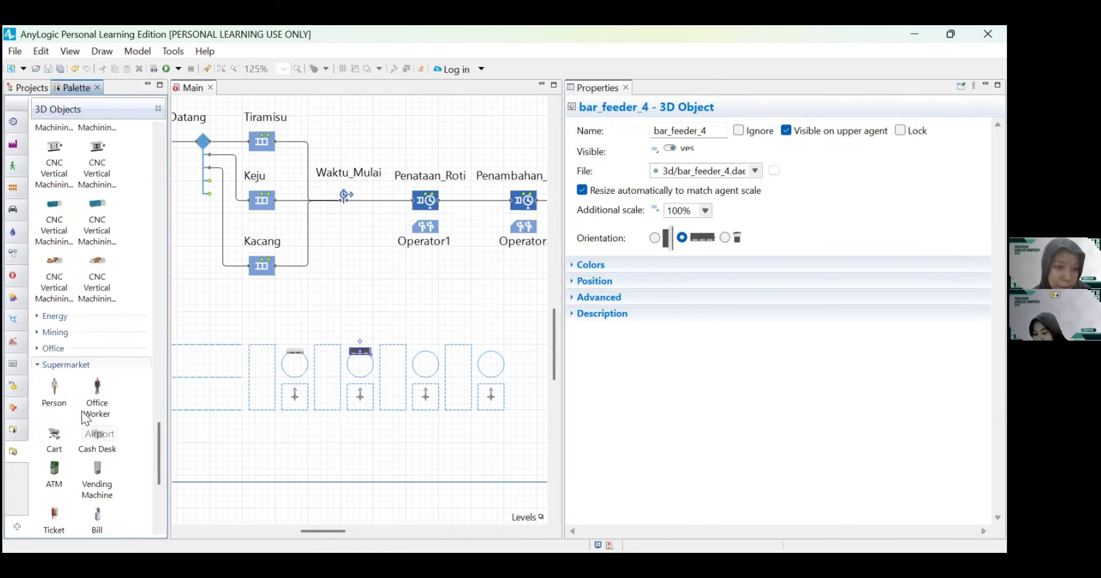
{"action": "left_click", "coordinate": [38, 345]}
{"action": "scroll", "coordinate": [106, 374], "scroll_direction": "down", "scroll_amount": 1}
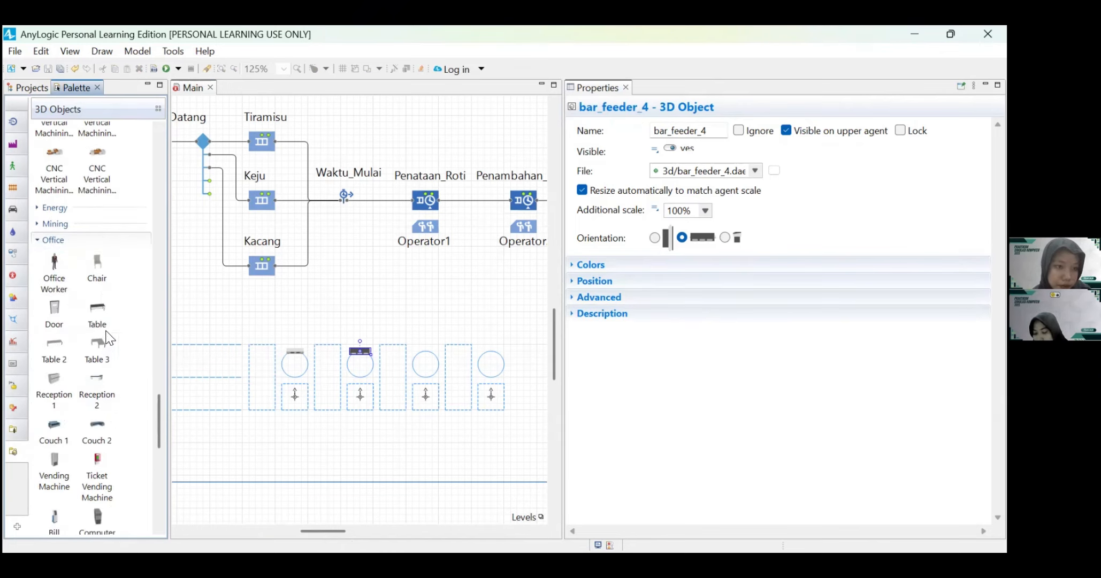
Step: Place Bar Feeder 7 at the third station's point node and Bar Feeder 5 at the fourth, both resized to the agent's scale
{"action": "scroll", "coordinate": [77, 274], "scroll_direction": "up", "scroll_amount": 5}
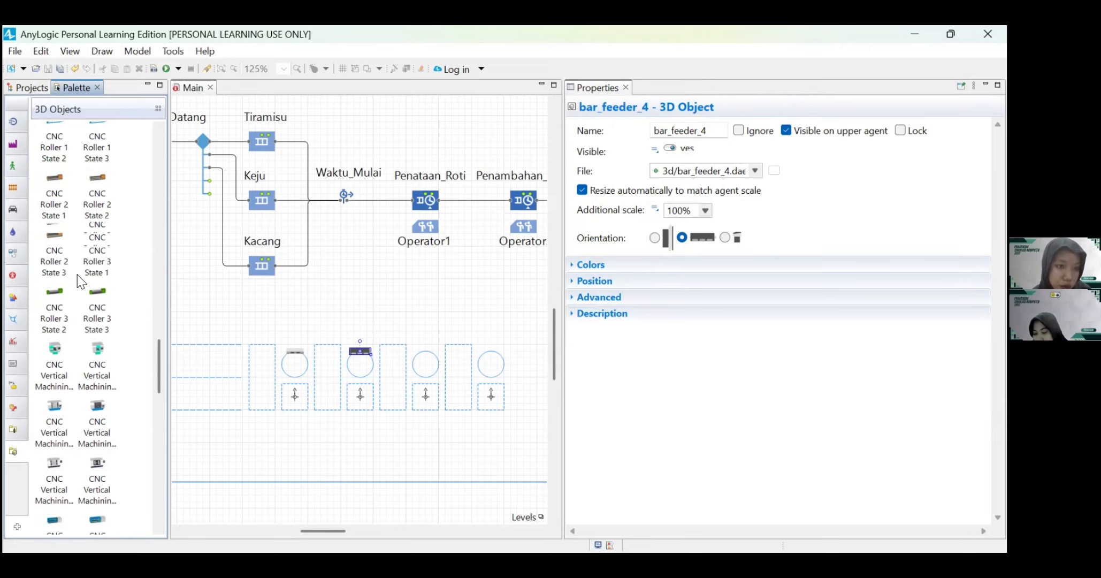
{"action": "scroll", "coordinate": [78, 275], "scroll_direction": "up", "scroll_amount": 10}
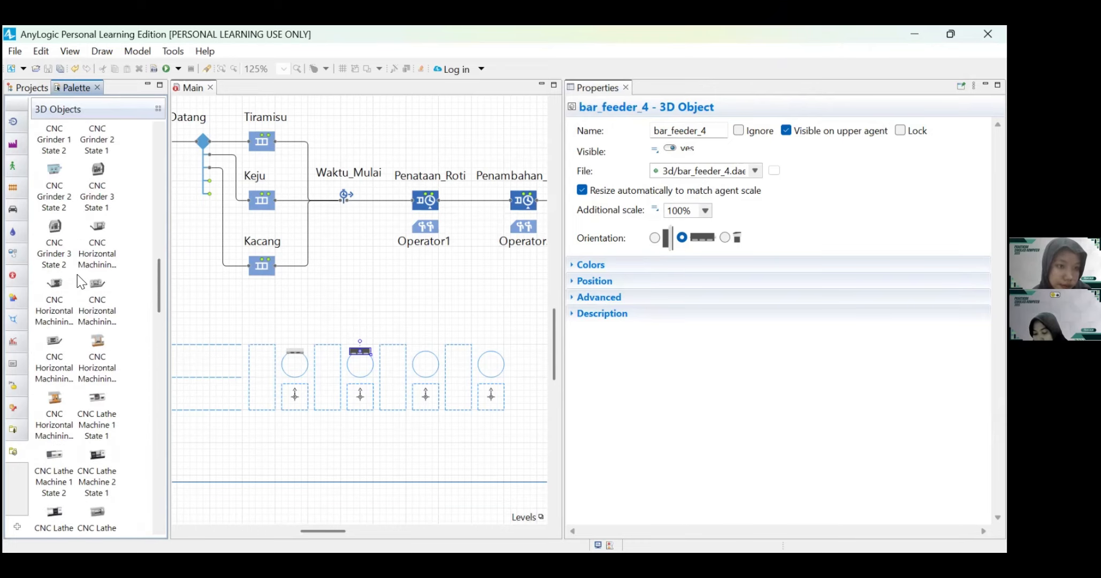
{"action": "scroll", "coordinate": [78, 274], "scroll_direction": "up", "scroll_amount": 10}
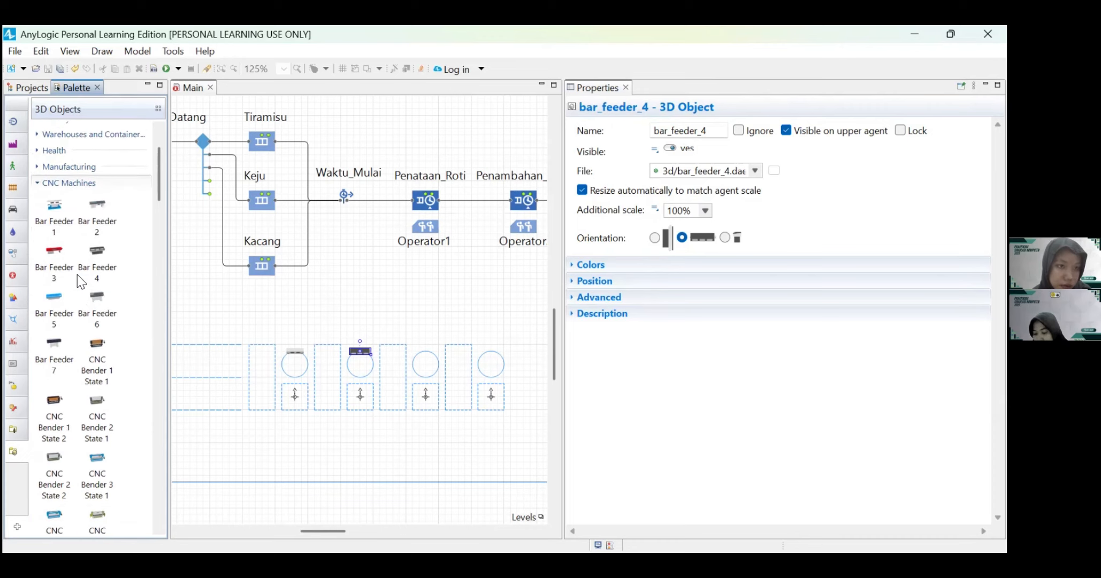
{"action": "scroll", "coordinate": [78, 274], "scroll_direction": "down", "scroll_amount": 2}
{"action": "left_click_drag", "start_coordinate": [54, 260], "coordinate": [426, 353]}
{"action": "left_click", "coordinate": [506, 303]}
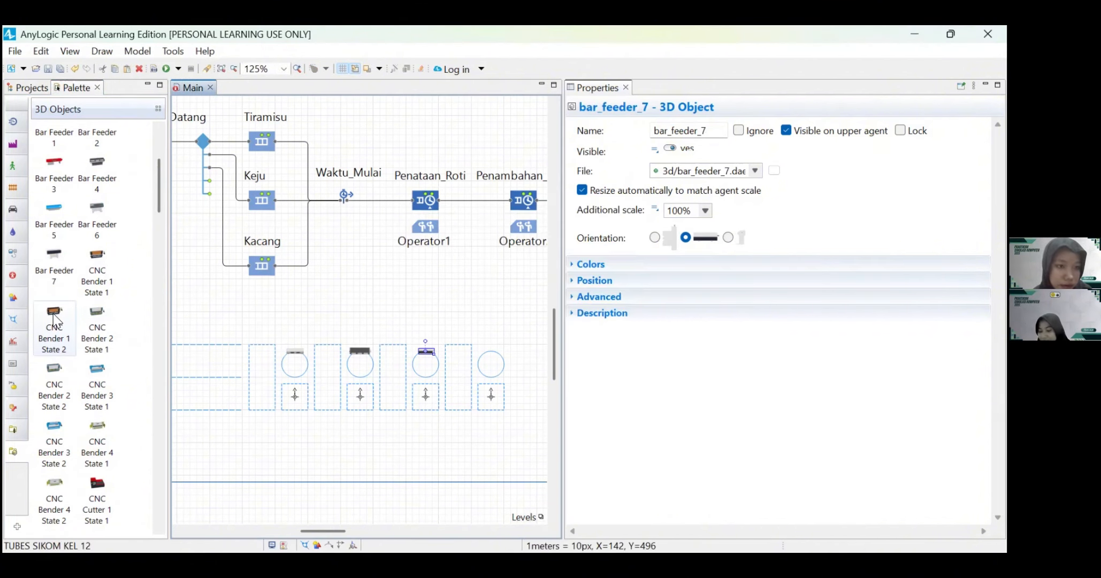
{"action": "left_click_drag", "start_coordinate": [54, 220], "coordinate": [490, 349]}
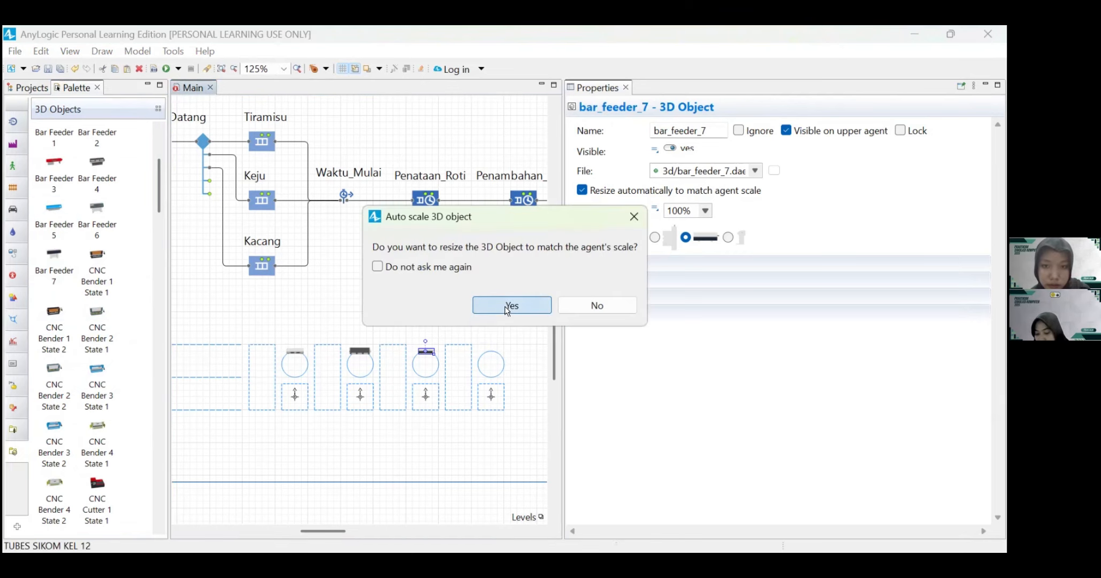
{"action": "key", "text": "Return"}
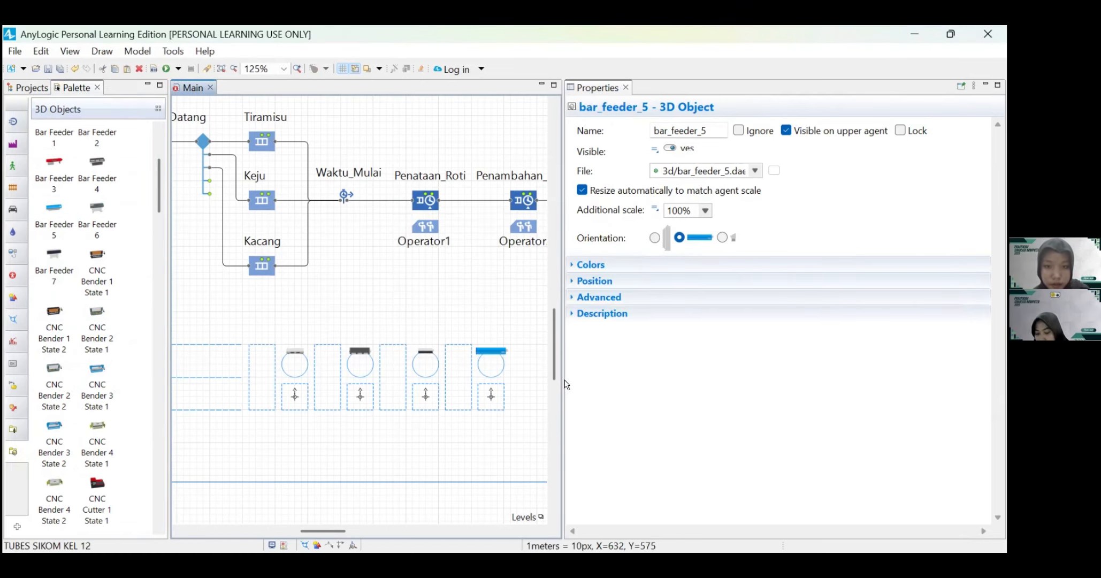
Step: Widen the model editor area and extend the model frame downward to a height of 900
{"action": "left_click_drag", "start_coordinate": [564, 378], "coordinate": [849, 375]}
{"action": "scroll", "coordinate": [567, 381], "scroll_direction": "down", "scroll_amount": 2}
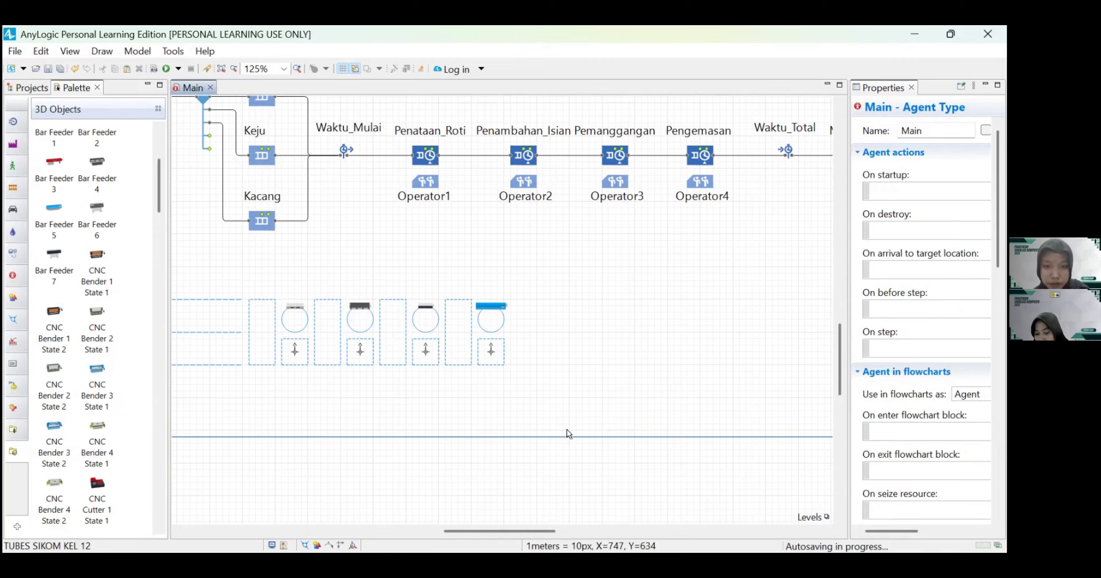
{"action": "scroll", "coordinate": [568, 442], "scroll_direction": "down", "scroll_amount": 1}
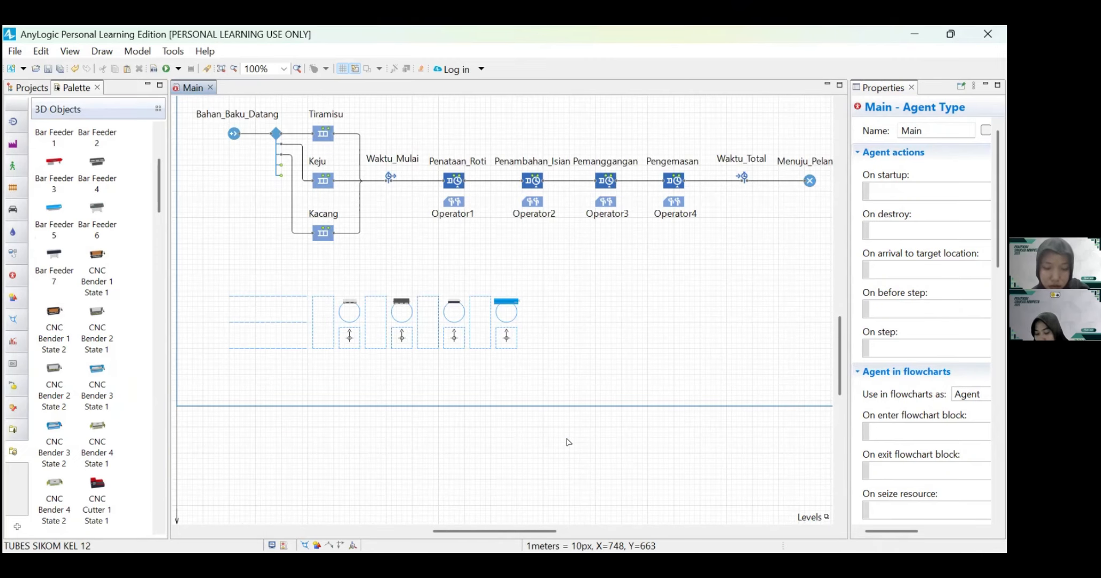
{"action": "scroll", "coordinate": [568, 441], "scroll_direction": "down", "scroll_amount": 1}
{"action": "left_click", "coordinate": [795, 382]}
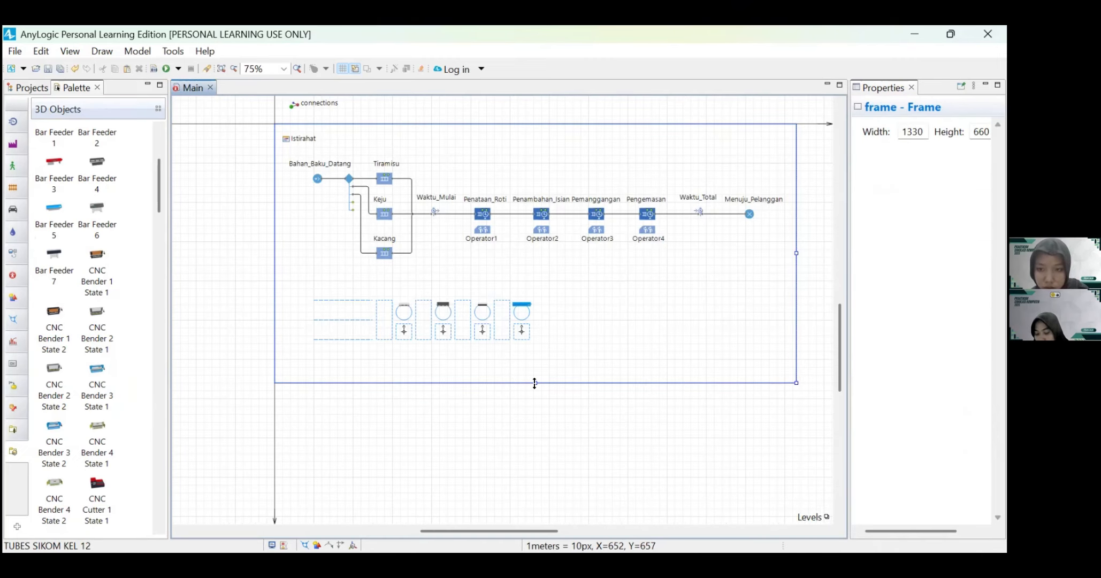
{"action": "left_click_drag", "start_coordinate": [535, 382], "coordinate": [534, 477]}
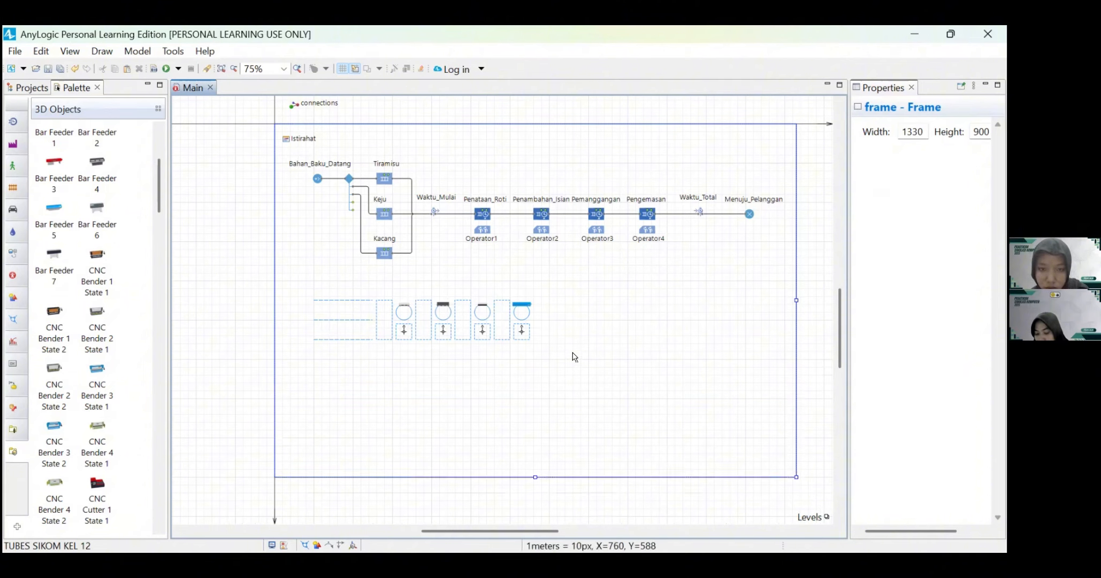
{"action": "left_click", "coordinate": [573, 357]}
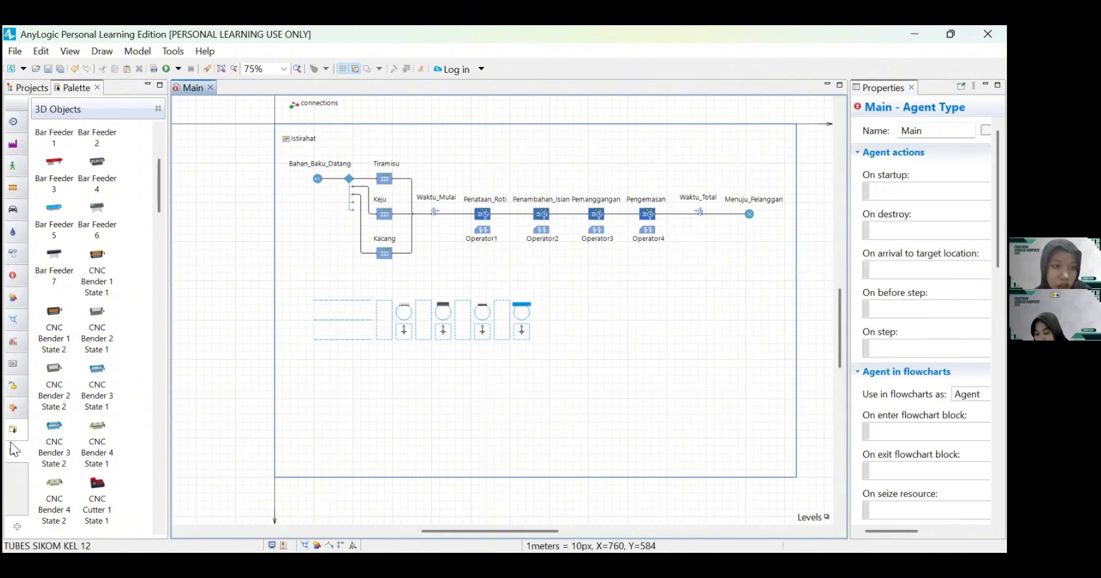
Step: Add a 3D Window beside the fourth station, inside the frame, at X 700 and Y 440
{"action": "mouse_move", "coordinate": [14, 450]}
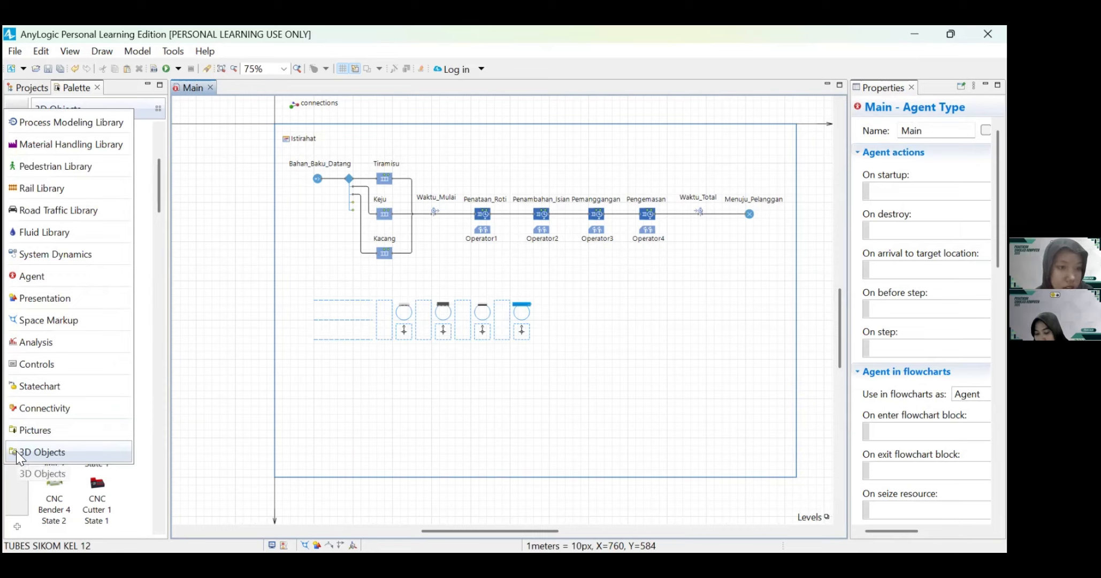
{"action": "scroll", "coordinate": [80, 398], "scroll_direction": "up", "scroll_amount": 15}
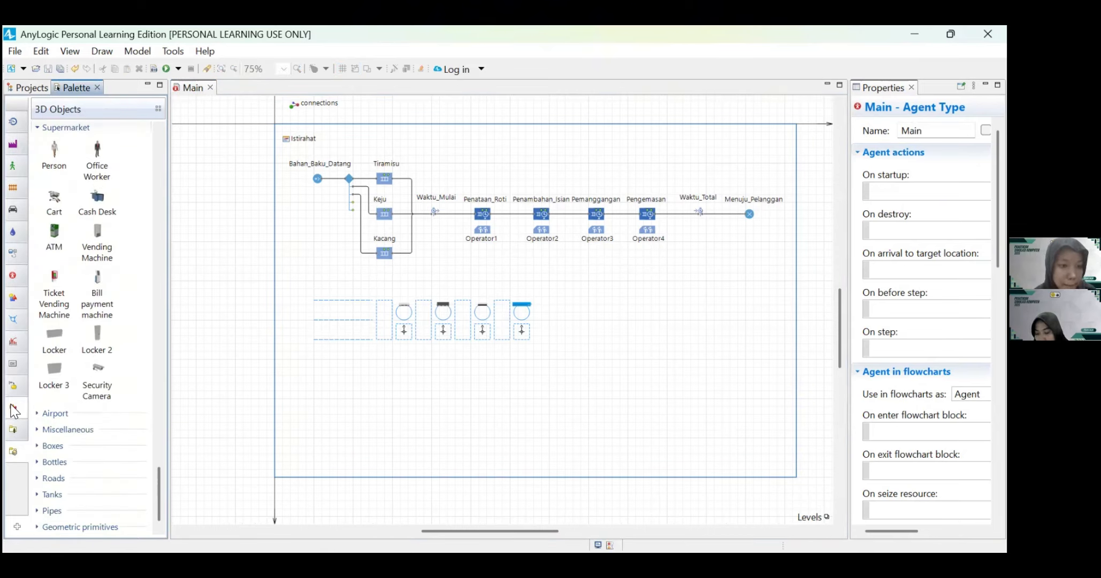
{"action": "mouse_move", "coordinate": [11, 421]}
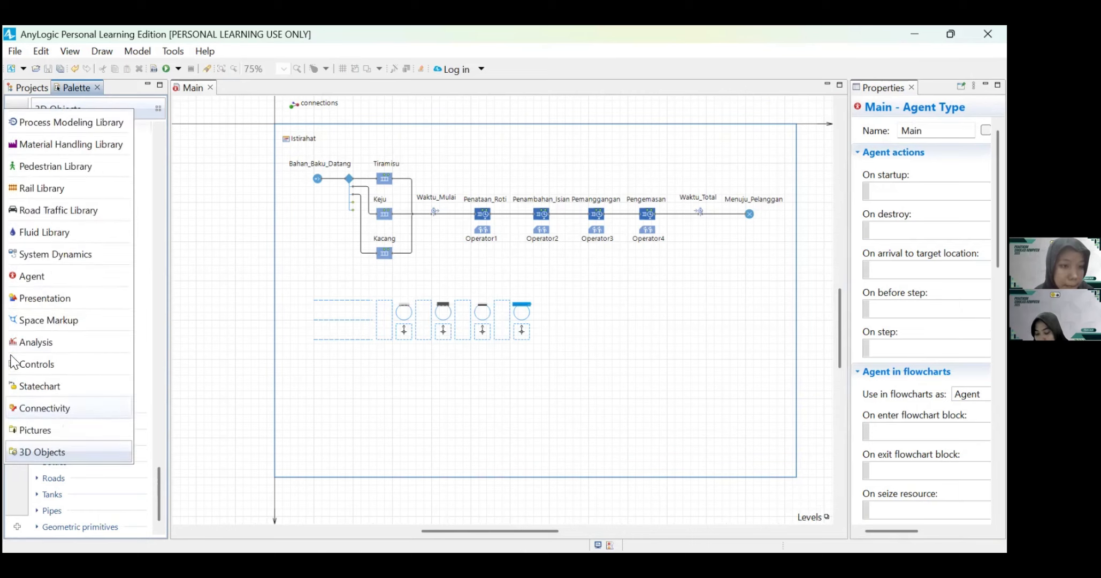
{"action": "left_click", "coordinate": [14, 302]}
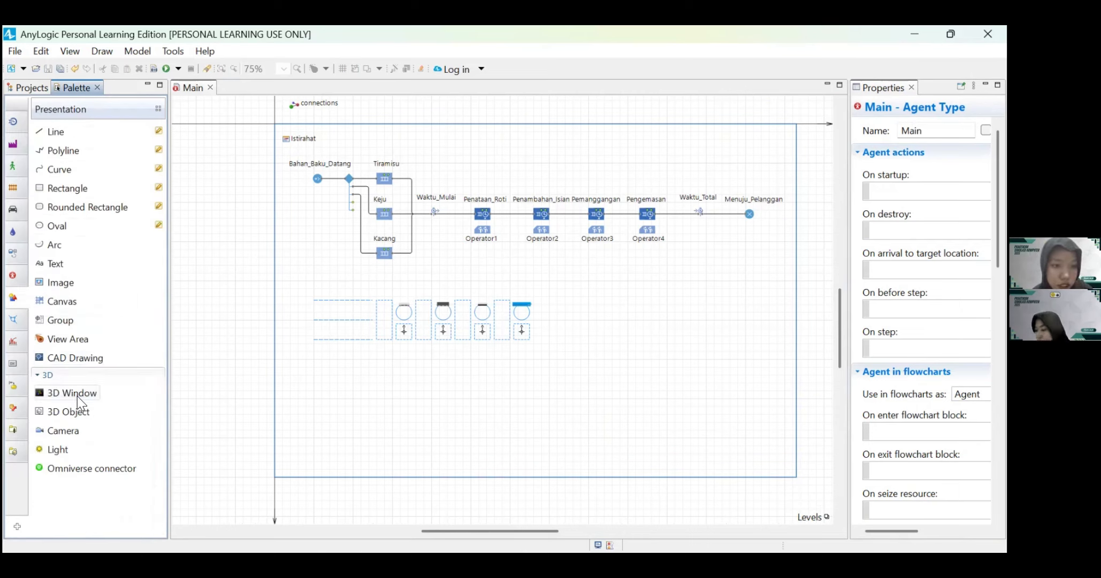
{"action": "left_click_drag", "start_coordinate": [78, 396], "coordinate": [550, 303]}
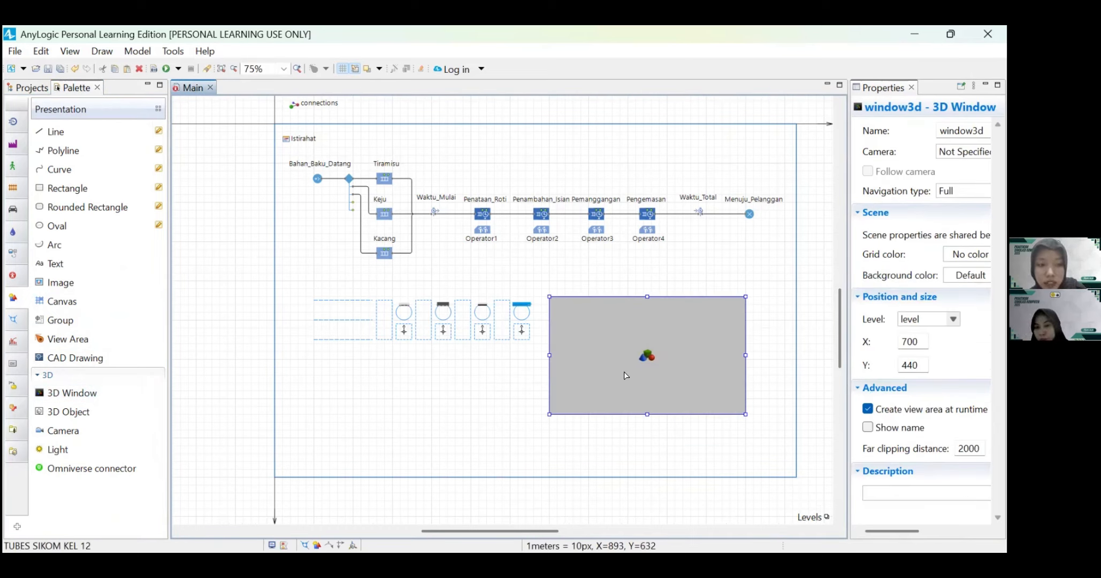
{"action": "left_click", "coordinate": [464, 415]}
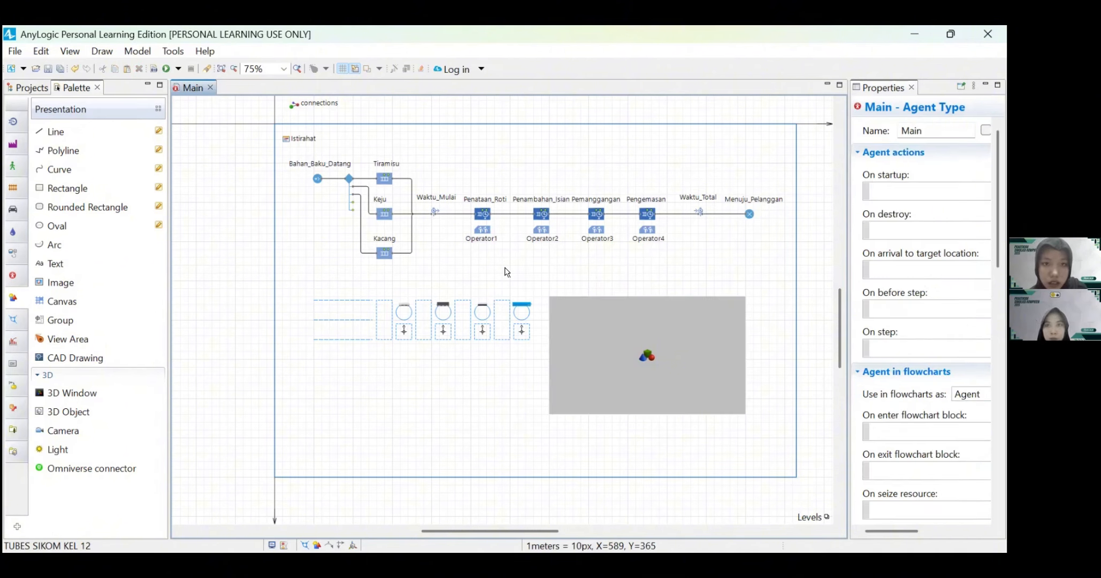
Step: Set the Bahan_Baku_Datang source's arrival rate to 12 per hour, widening the properties area to show its fields
{"action": "scroll", "coordinate": [460, 272], "scroll_direction": "up", "scroll_amount": 1}
{"action": "scroll", "coordinate": [458, 268], "scroll_direction": "up", "scroll_amount": 1}
{"action": "scroll", "coordinate": [457, 268], "scroll_direction": "left", "scroll_amount": 3}
{"action": "scroll", "coordinate": [458, 268], "scroll_direction": "up", "scroll_amount": 2}
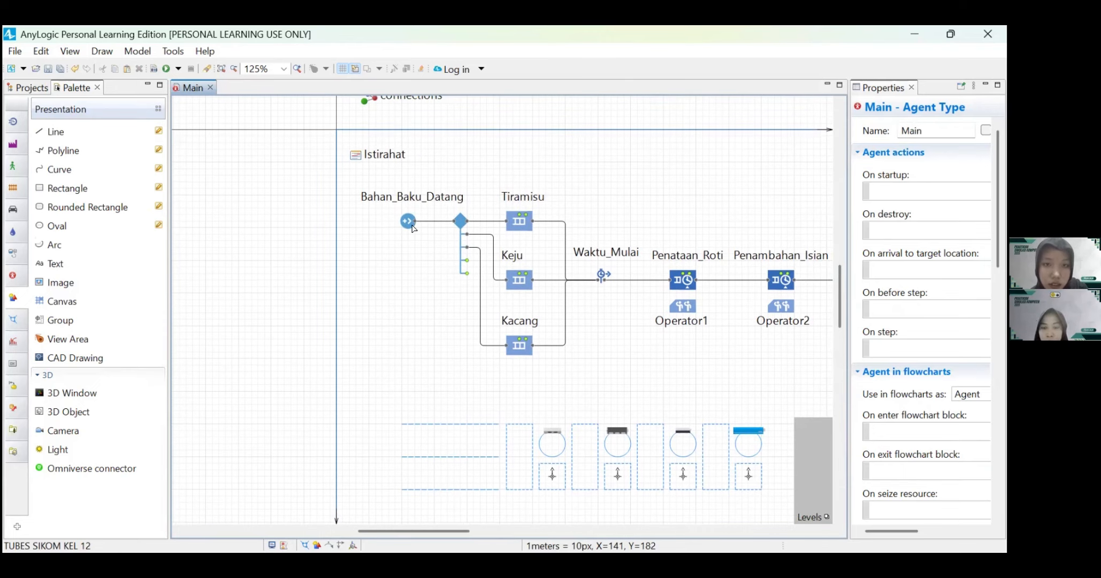
{"action": "left_click", "coordinate": [405, 225]}
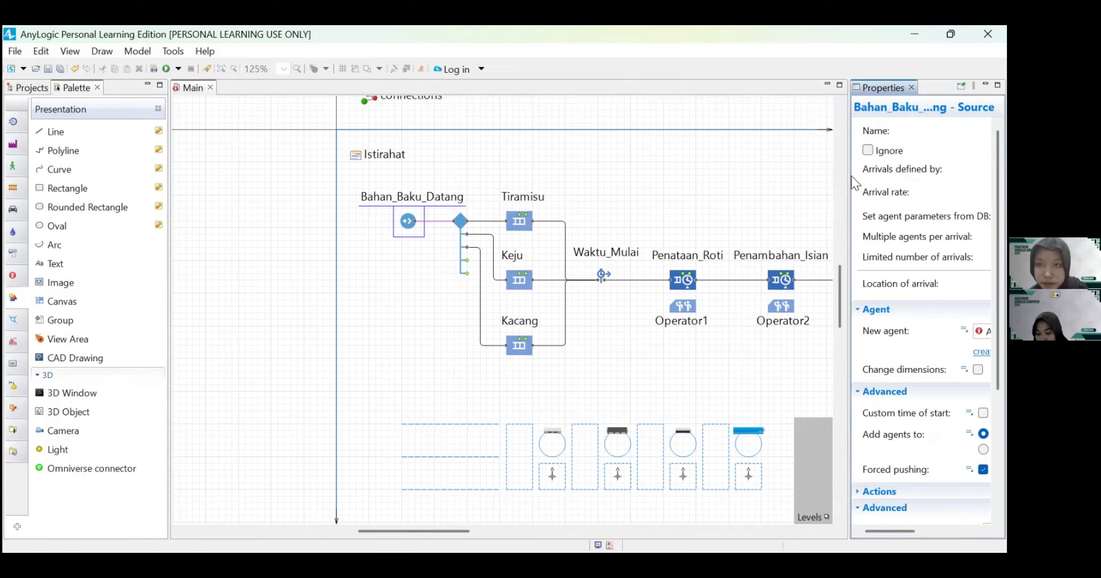
{"action": "left_click_drag", "start_coordinate": [849, 181], "coordinate": [668, 192]}
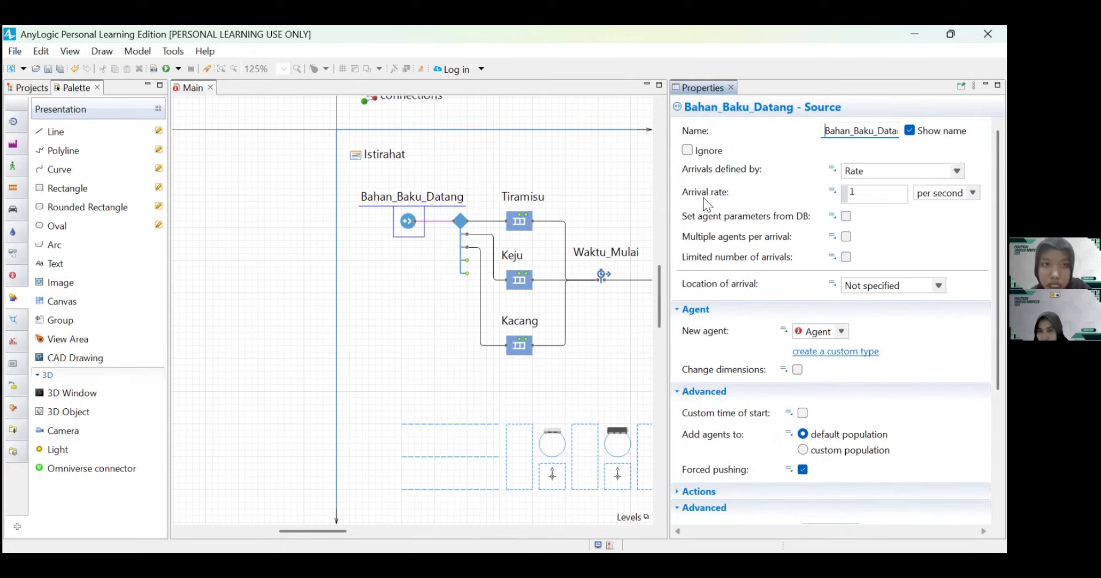
{"action": "left_click", "coordinate": [862, 194]}
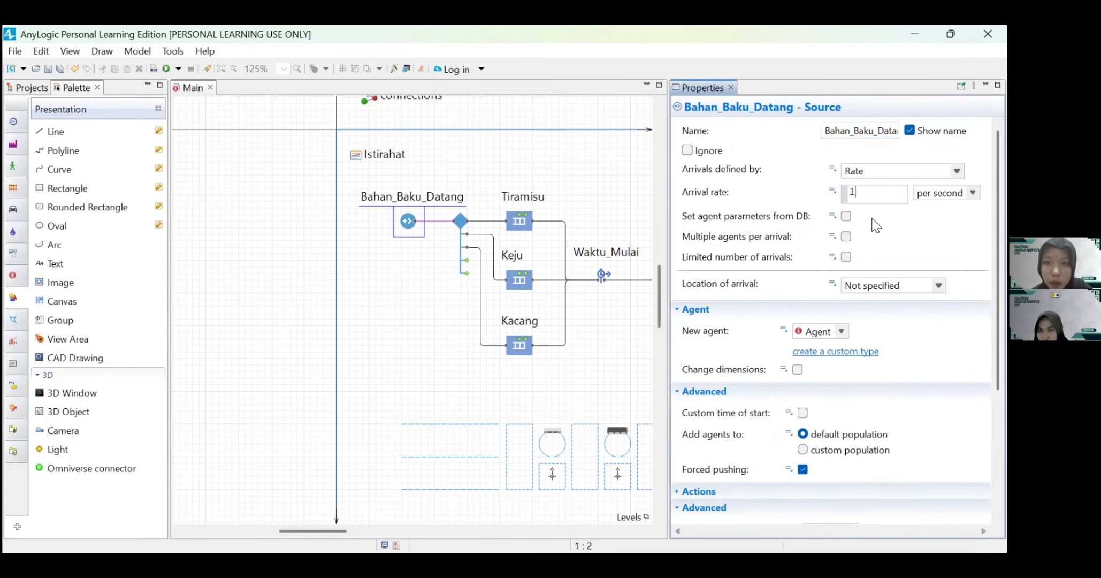
{"action": "type", "text": "2"}
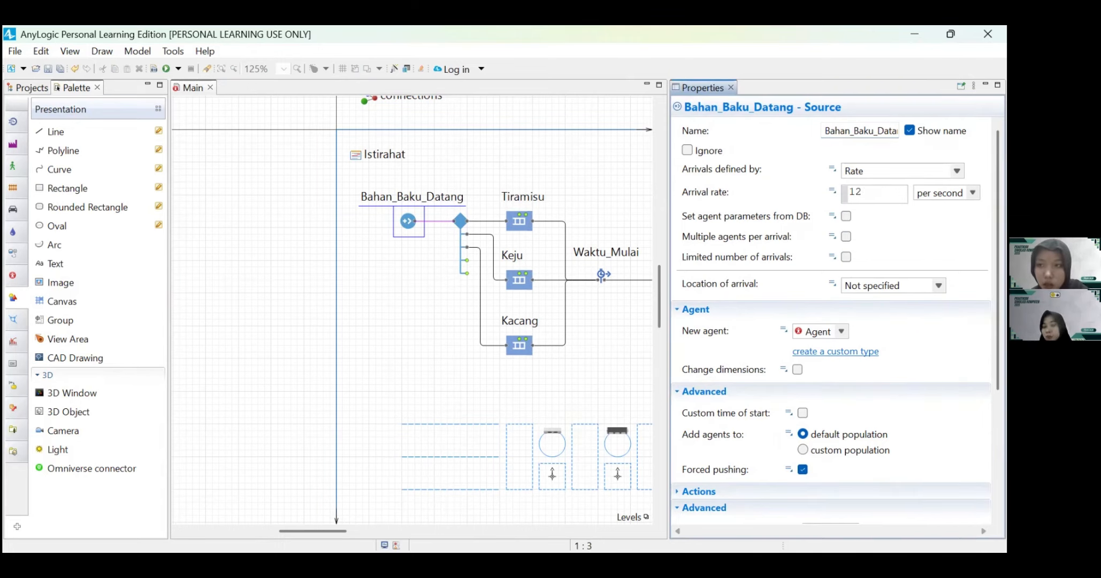
{"action": "key", "text": "Return"}
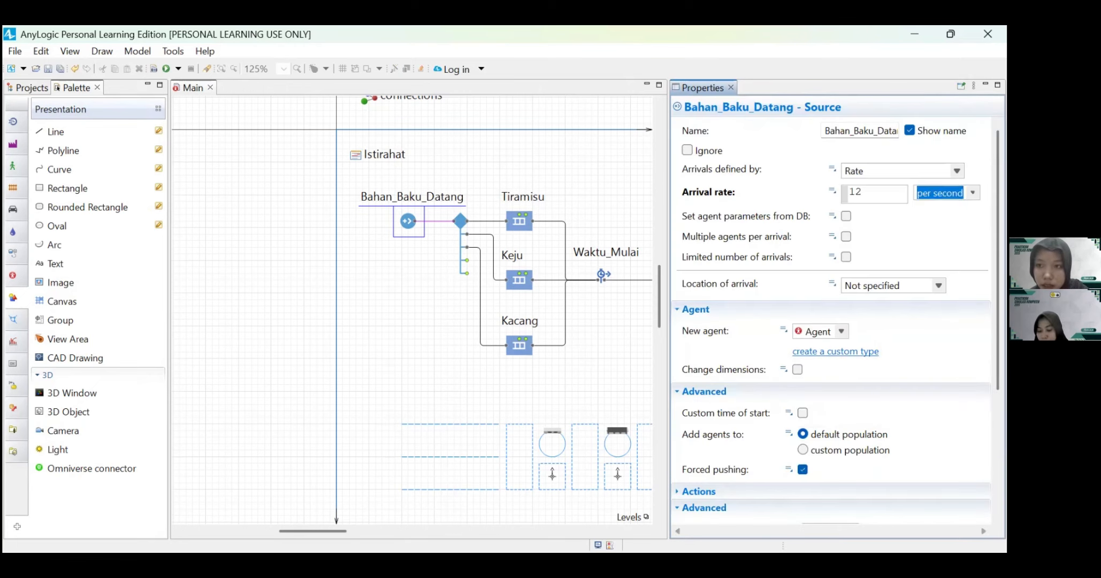
{"action": "left_click", "coordinate": [944, 193]}
{"action": "left_click", "coordinate": [935, 254]}
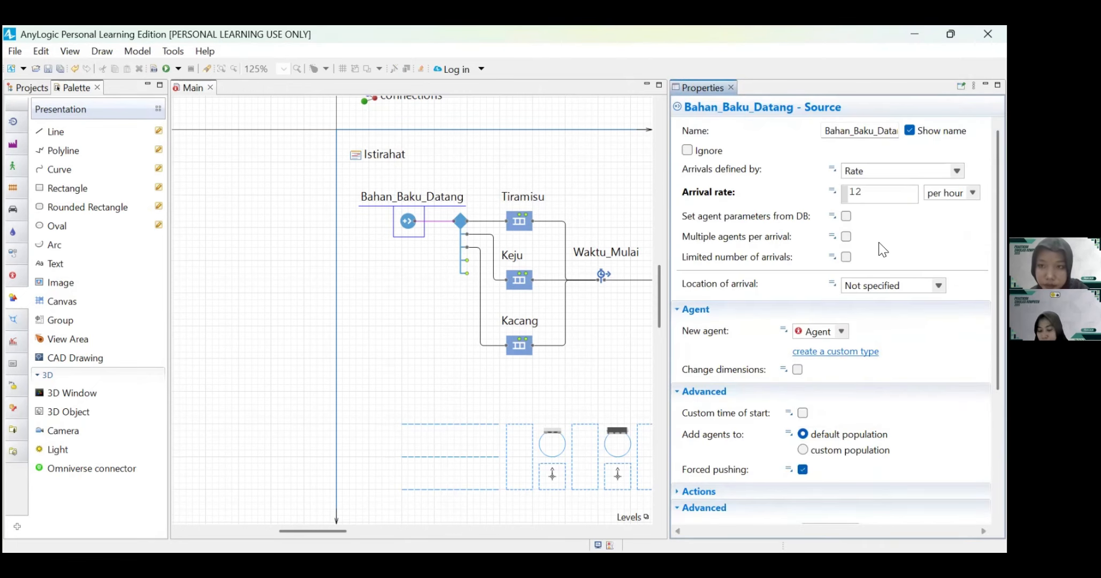
Step: Make the Bahan_Baku_Datang source generate Roti_Bakar as its new agent
{"action": "left_click", "coordinate": [841, 330]}
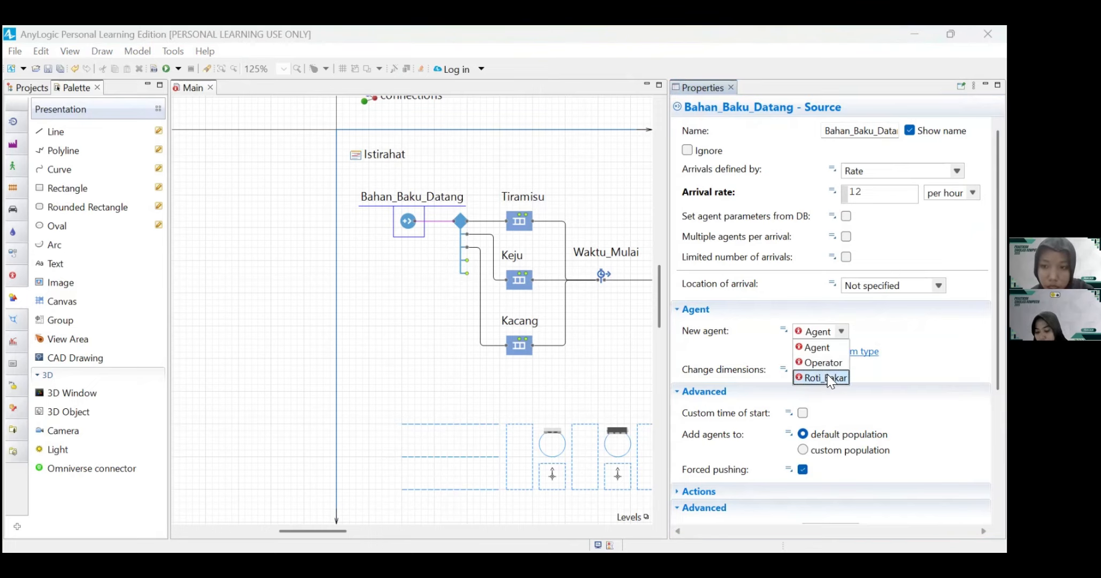
{"action": "left_click", "coordinate": [828, 374]}
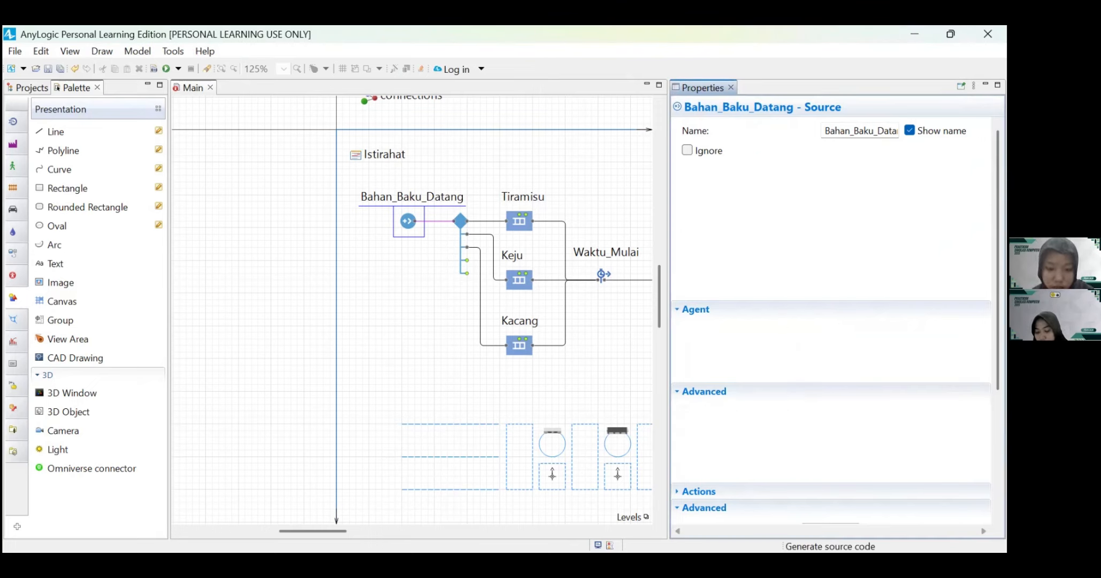
{"action": "scroll", "coordinate": [732, 351], "scroll_direction": "down", "scroll_amount": 3}
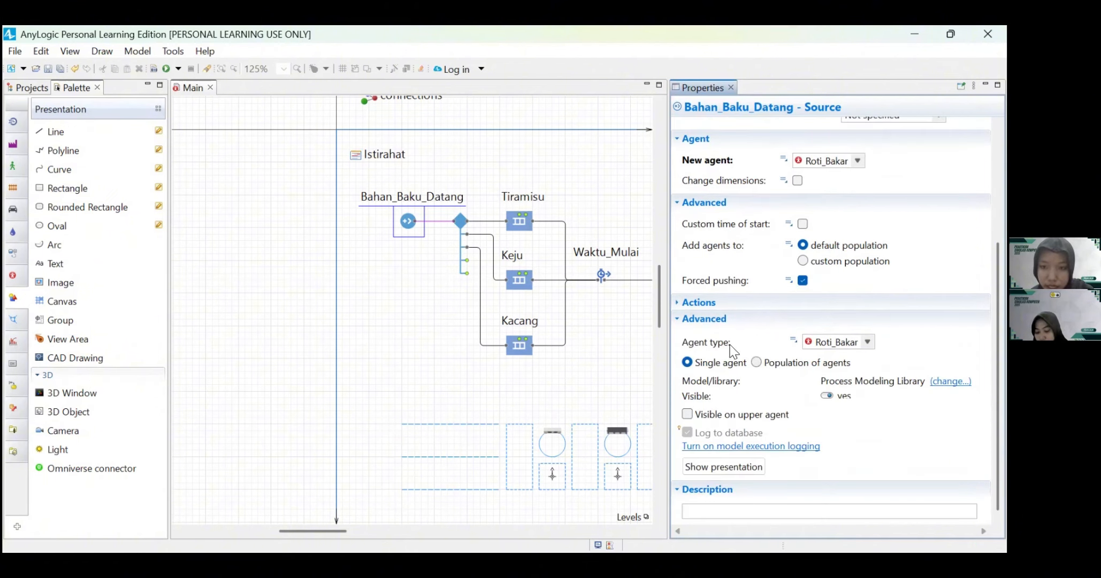
{"action": "left_click", "coordinate": [636, 355]}
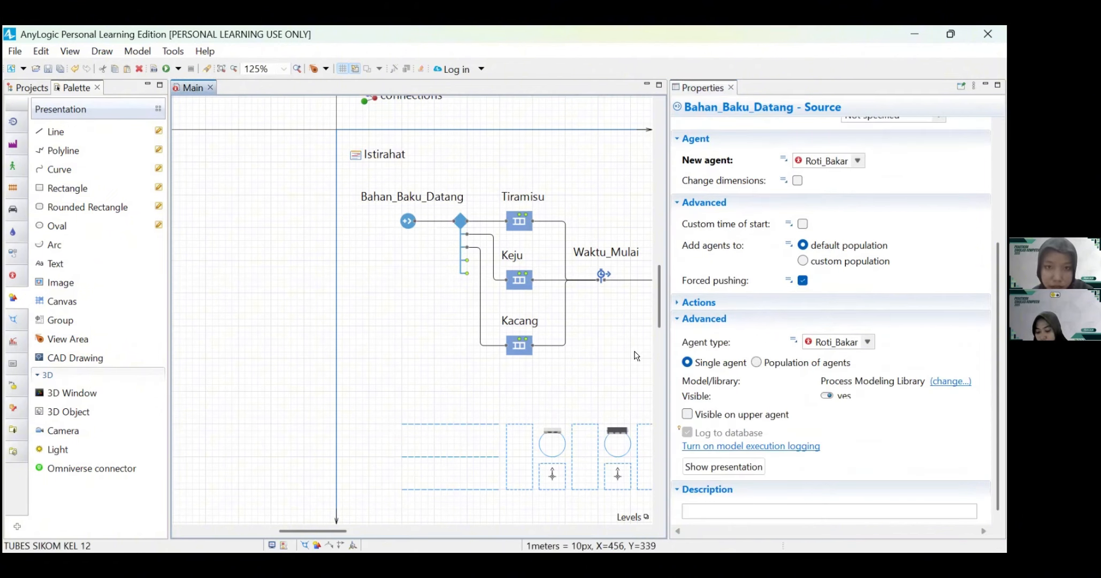
Step: Set the selectOutput5 block's Probability 1 to 0.3, Probability 2 to 0.3 and Probability 3 to 0.4
{"action": "left_click", "coordinate": [461, 222]}
{"action": "scroll", "coordinate": [797, 225], "scroll_direction": "up", "scroll_amount": 2}
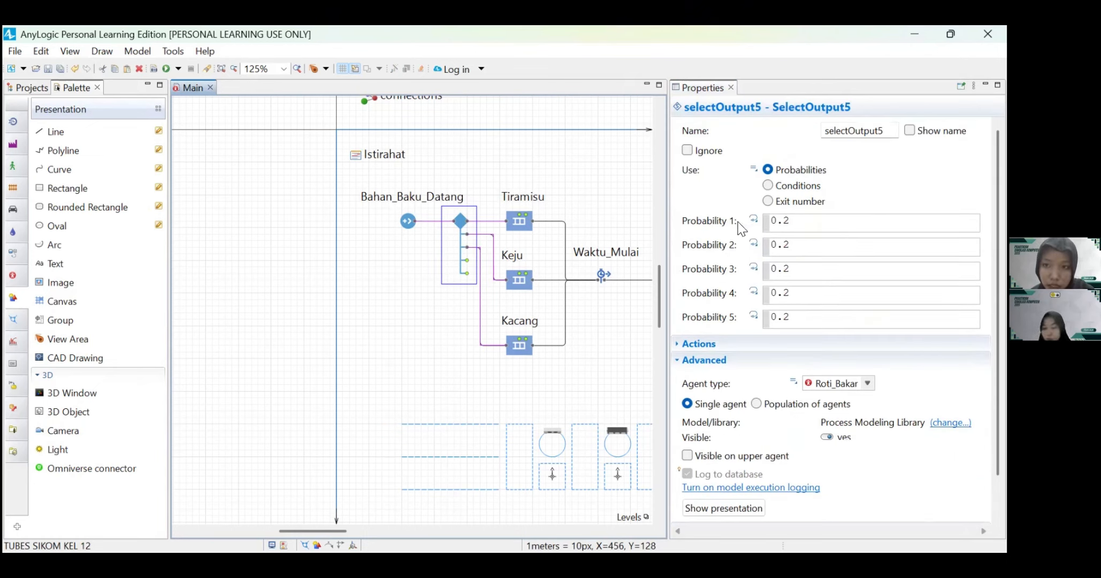
{"action": "left_click", "coordinate": [793, 221]}
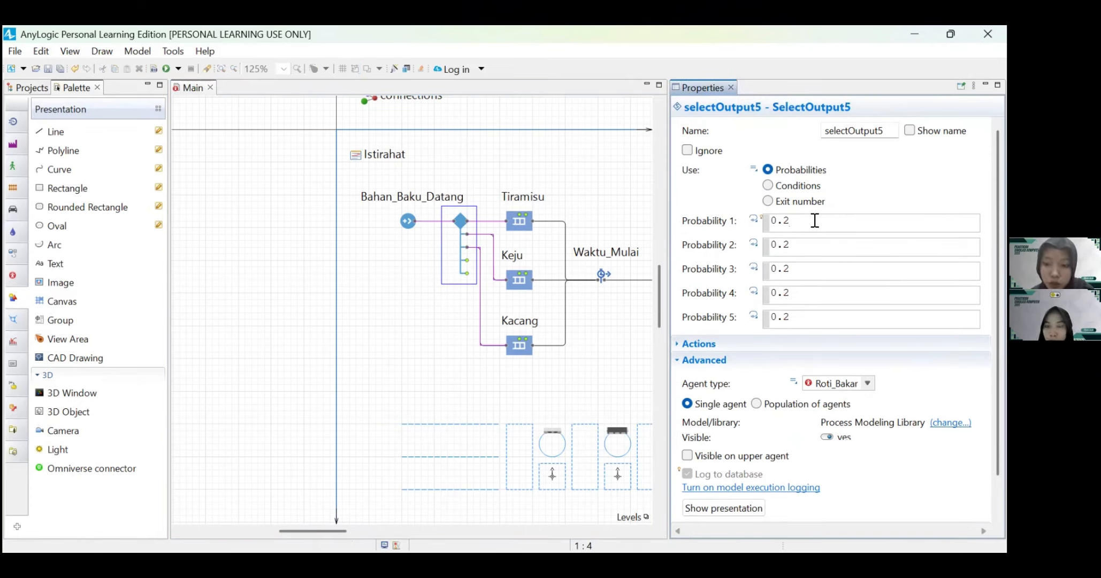
{"action": "key", "text": "BackSpace"}
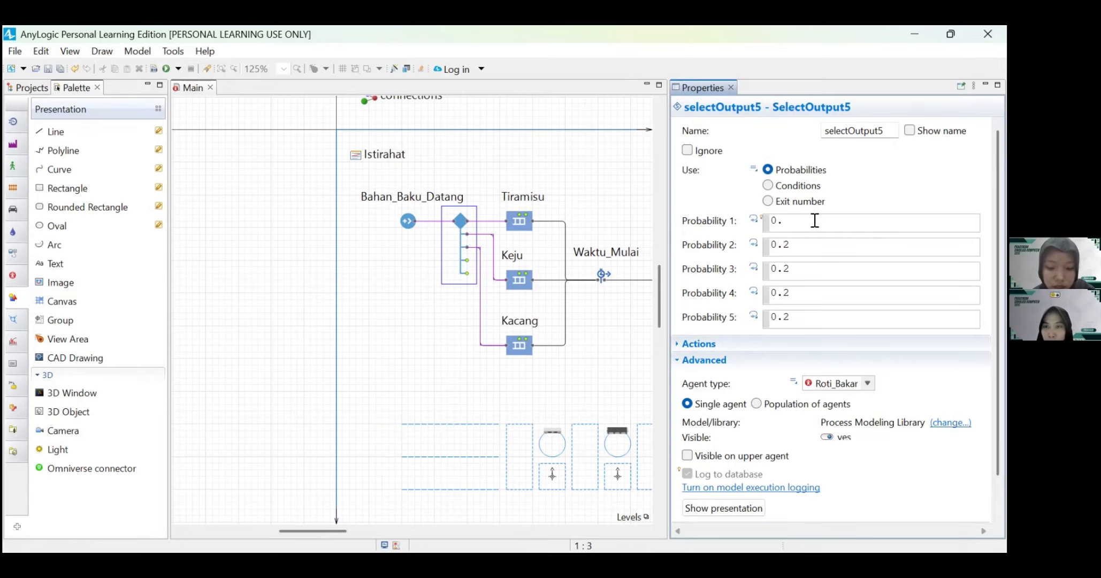
{"action": "type", "text": "3"}
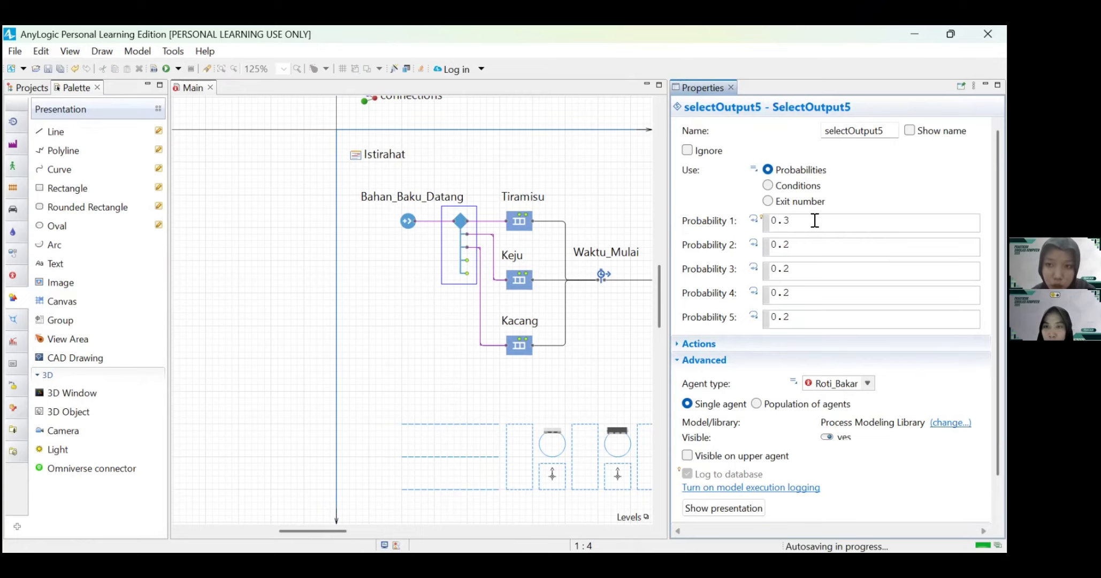
{"action": "left_click", "coordinate": [795, 243]}
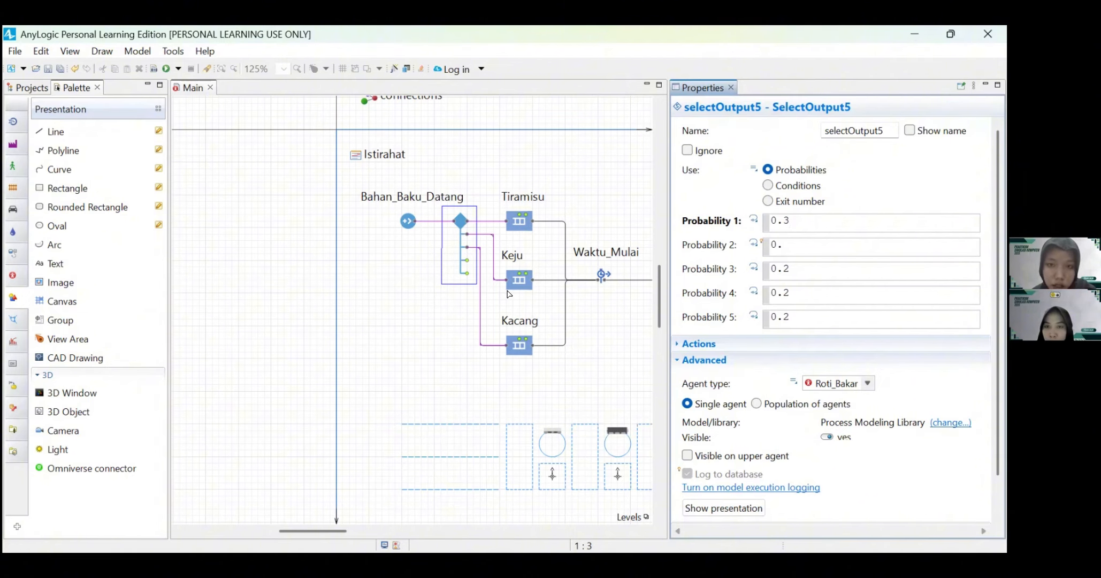
{"action": "type", "text": "3"}
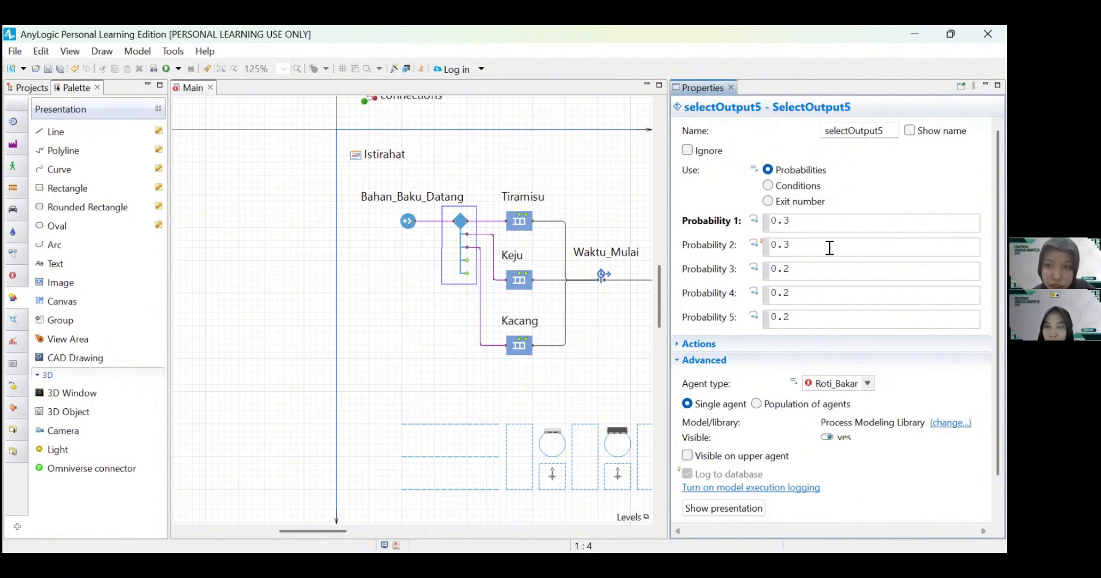
{"action": "left_click", "coordinate": [798, 268]}
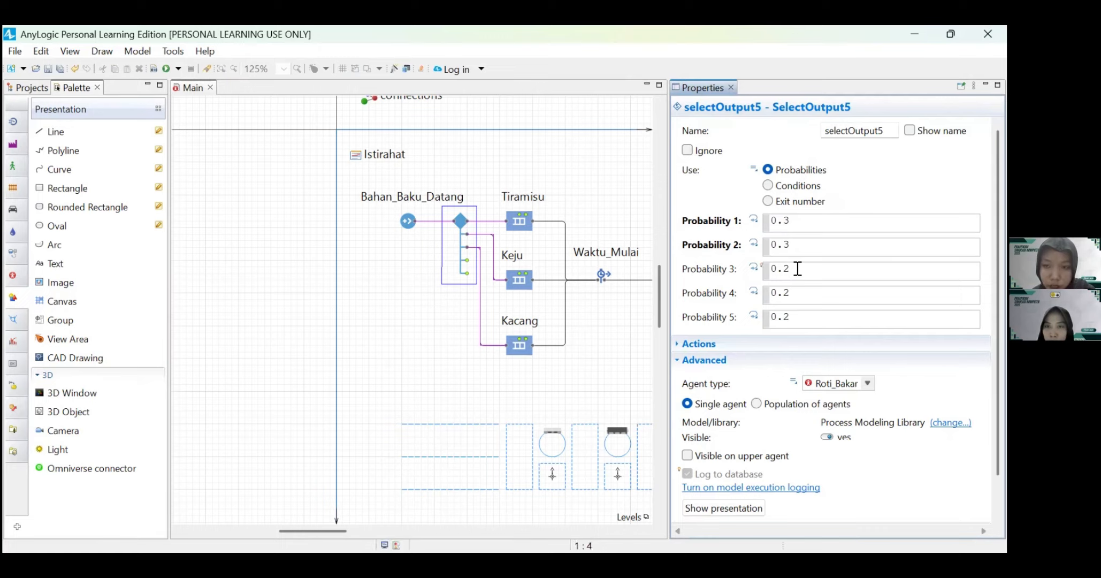
{"action": "key", "text": "BackSpace"}
{"action": "type", "text": "4"}
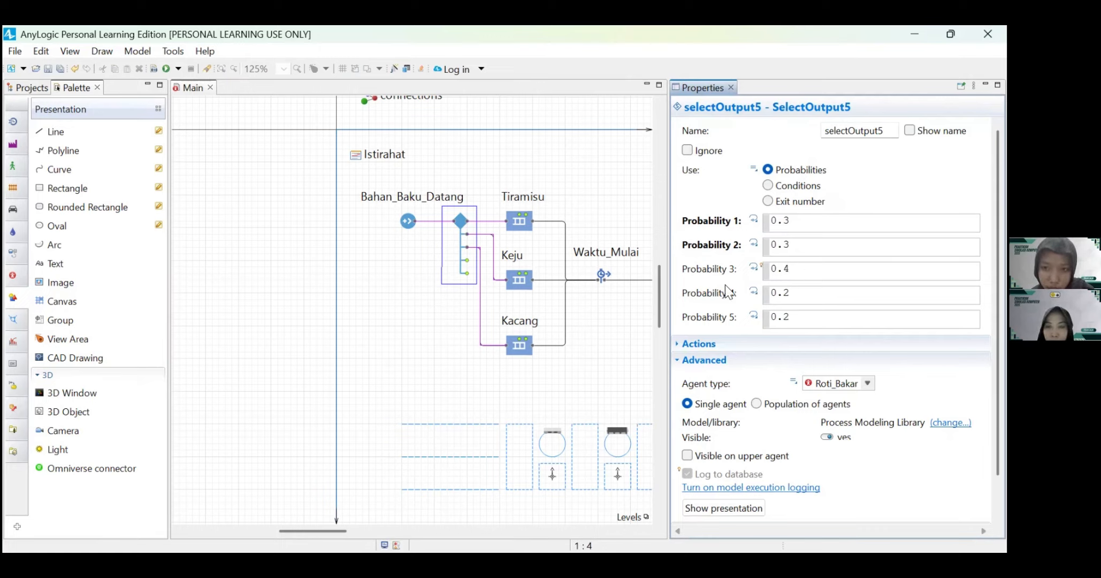
Step: Set Probability 4 and Probability 5 of the selectOutput5 block to 0.0
{"action": "left_click", "coordinate": [789, 298]}
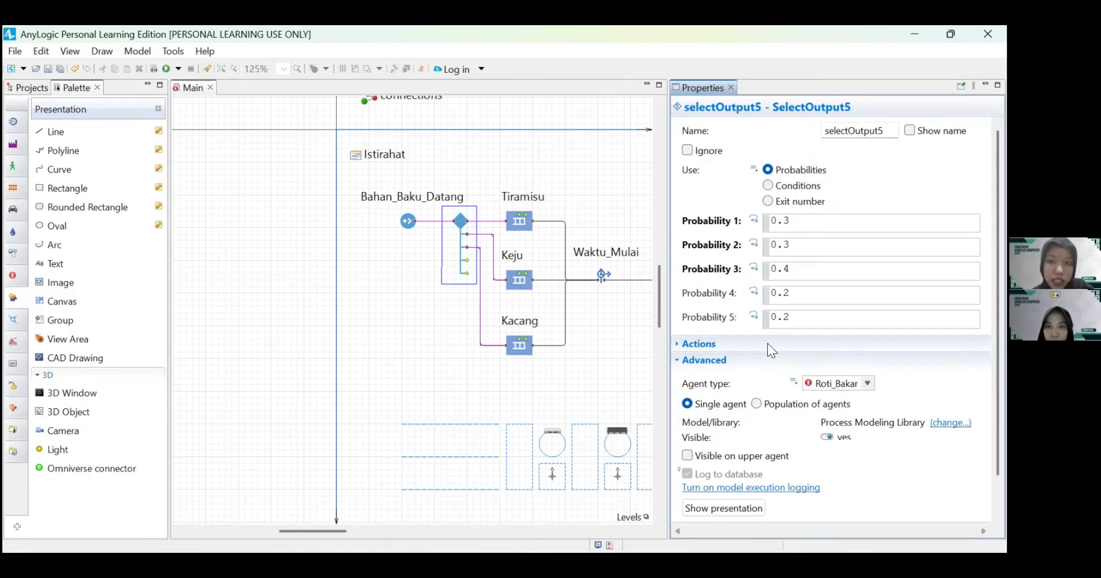
{"action": "left_click", "coordinate": [803, 290]}
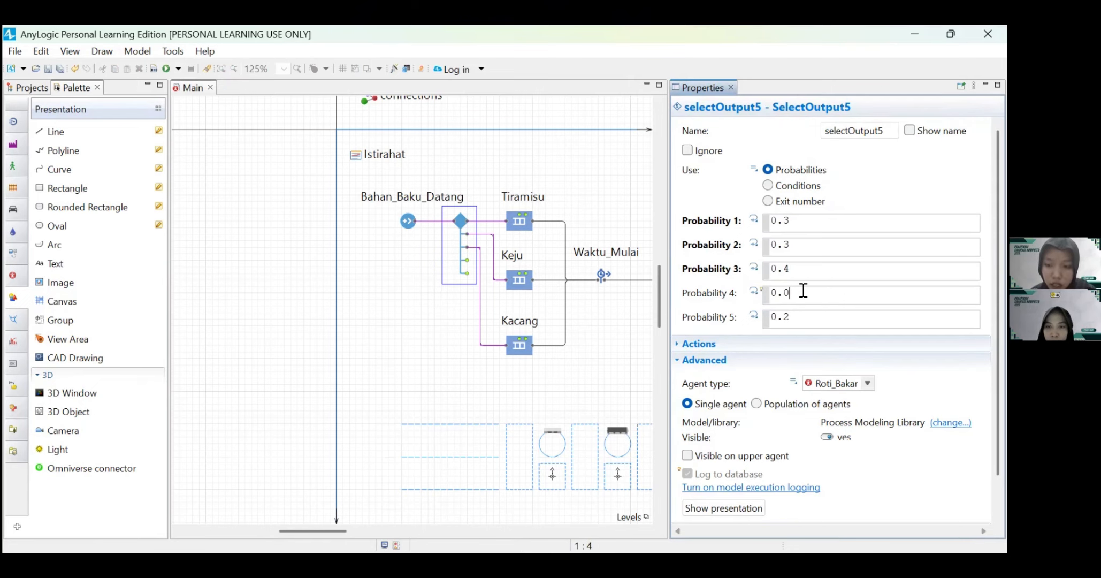
{"action": "left_click", "coordinate": [798, 321]}
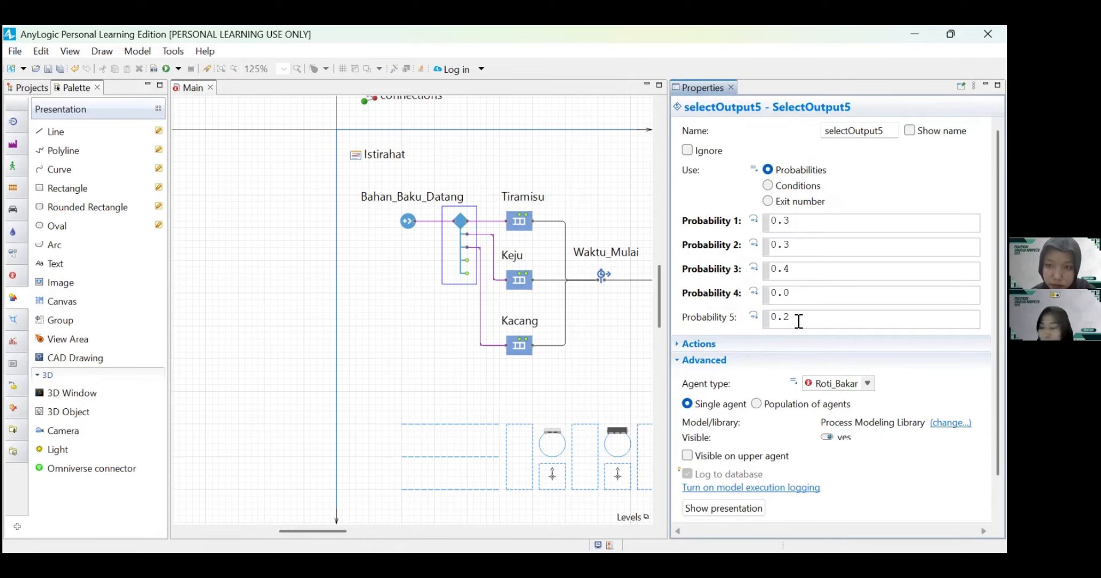
{"action": "key", "text": "BackSpace"}
{"action": "type", "text": "0"}
{"action": "scroll", "coordinate": [789, 439], "scroll_direction": "down", "scroll_amount": 2}
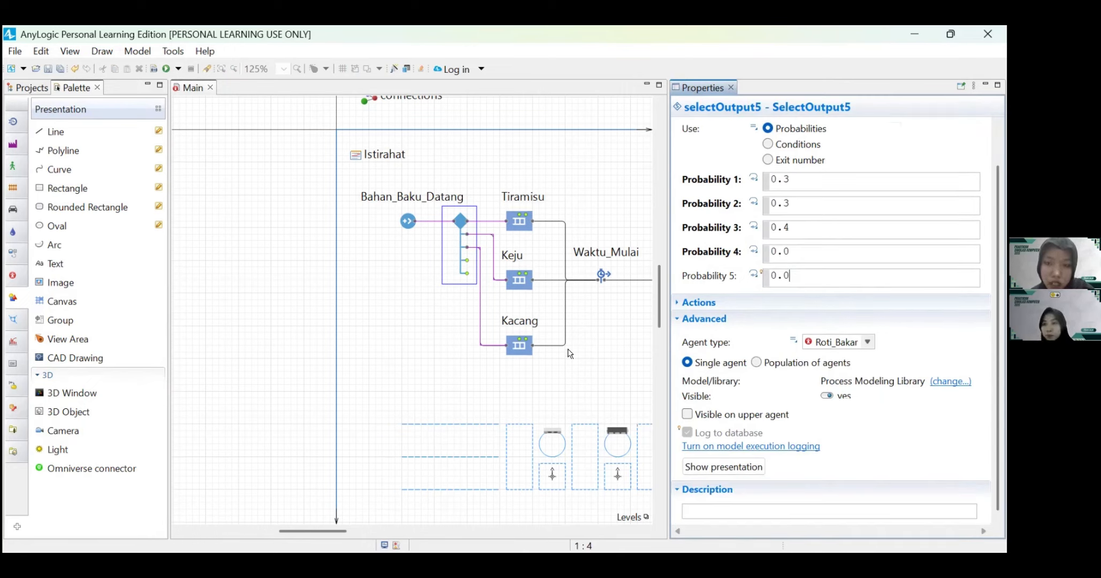
{"action": "left_click", "coordinate": [583, 361]}
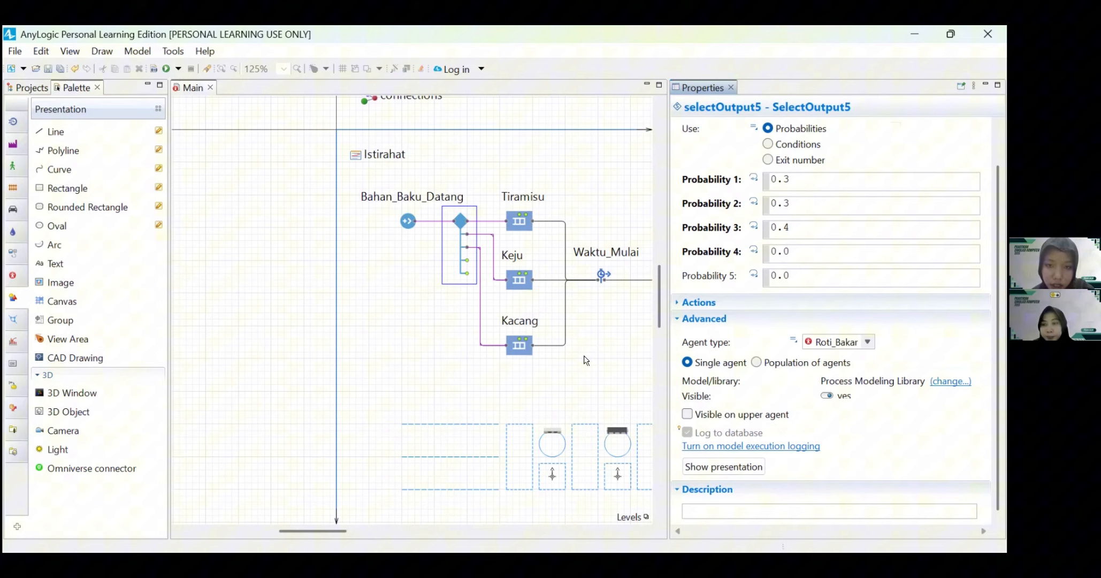
Step: Enable maximum capacity for the Tiramisu queue and set its agent location to antri_Tiramisu
{"action": "left_click", "coordinate": [518, 228]}
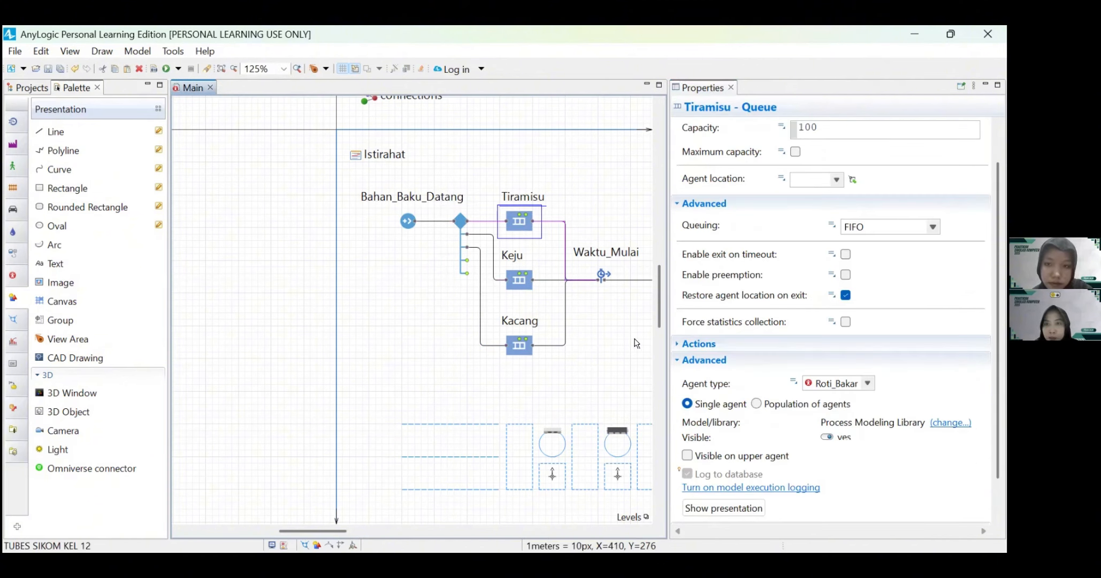
{"action": "scroll", "coordinate": [750, 266], "scroll_direction": "up", "scroll_amount": 2}
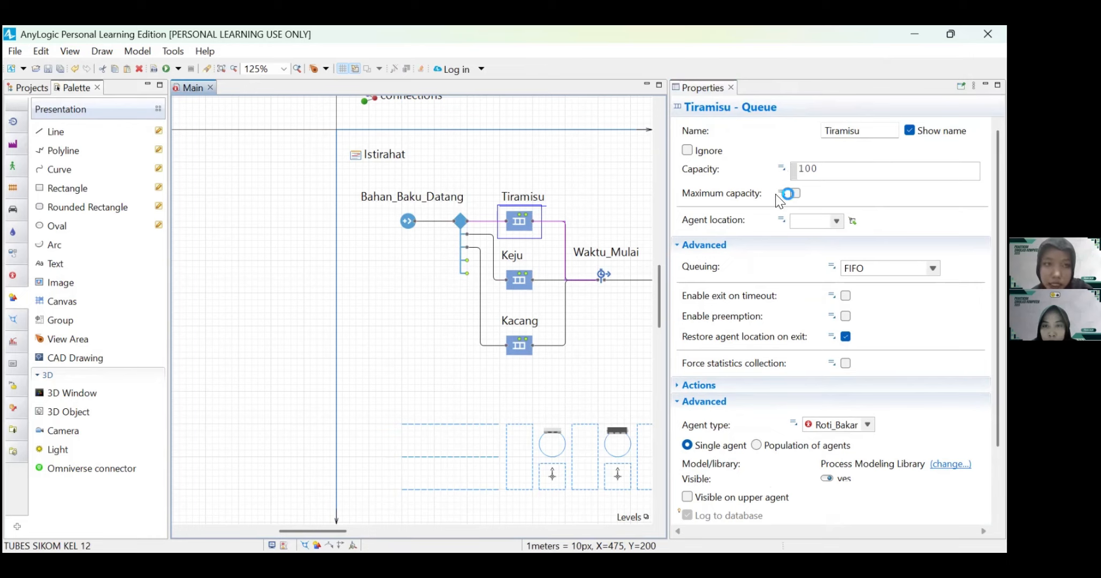
{"action": "left_click", "coordinate": [795, 193]}
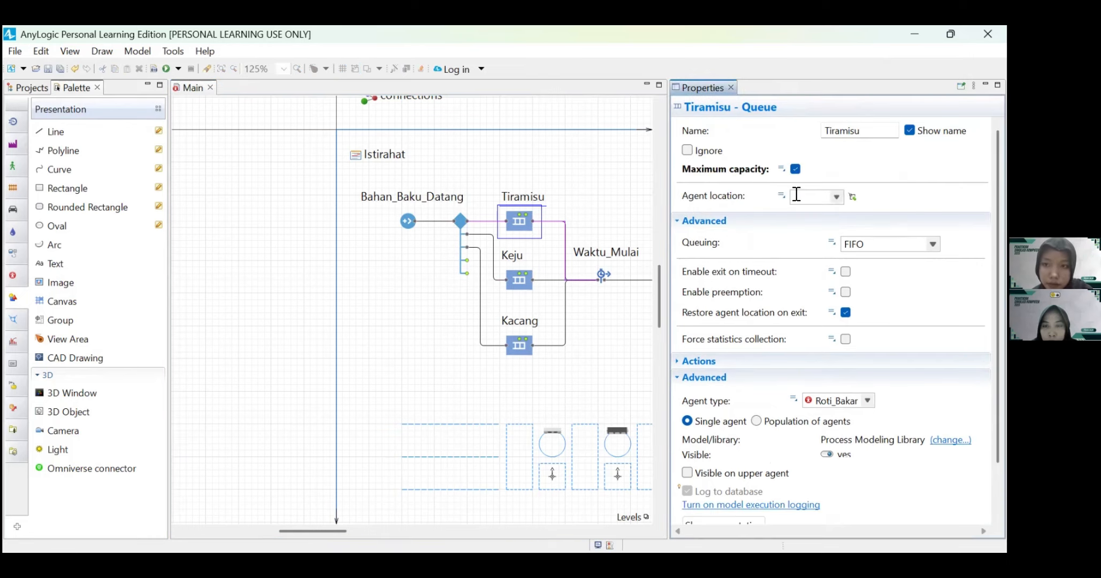
{"action": "left_click", "coordinate": [836, 197]}
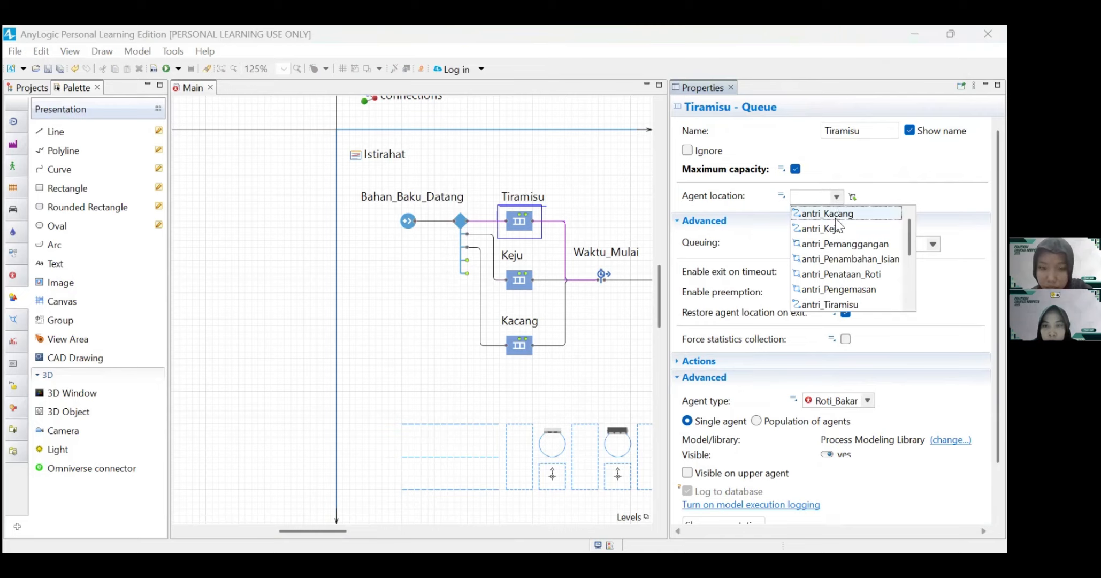
{"action": "scroll", "coordinate": [842, 270], "scroll_direction": "down", "scroll_amount": 1}
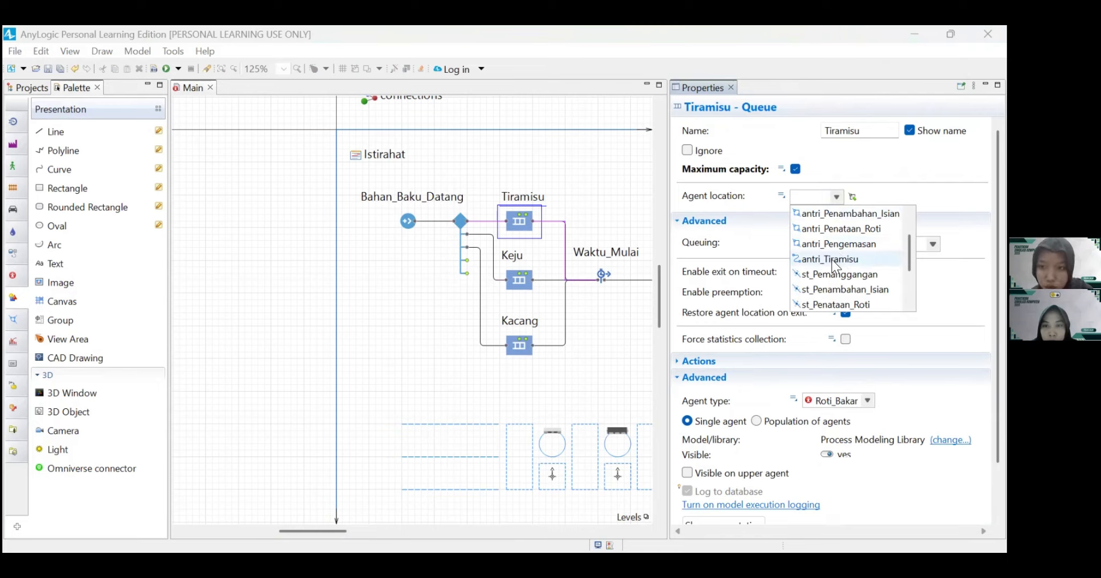
{"action": "left_click", "coordinate": [835, 259]}
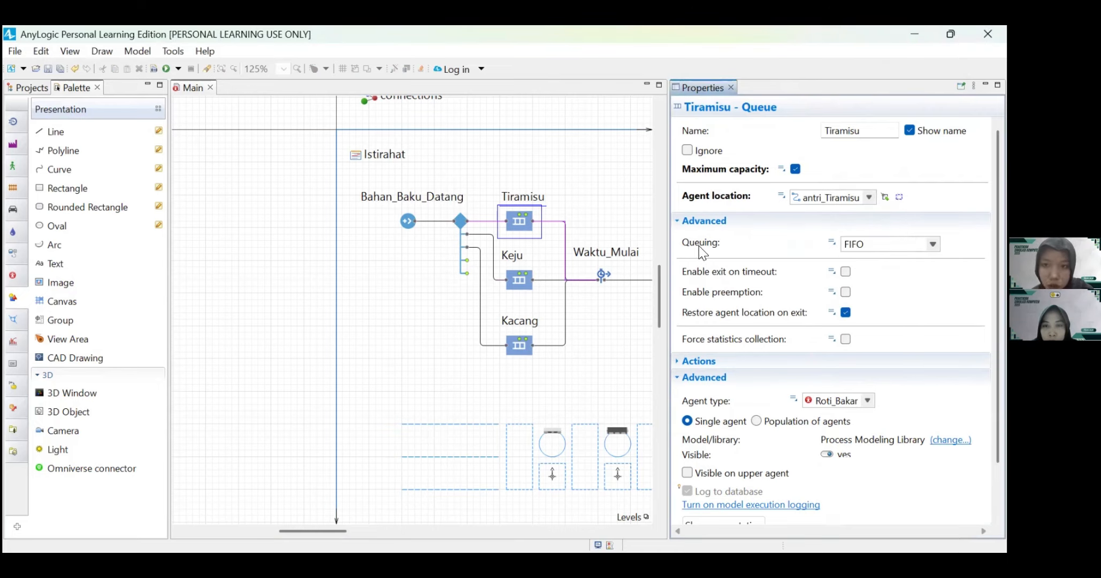
{"action": "mouse_move", "coordinate": [703, 248]}
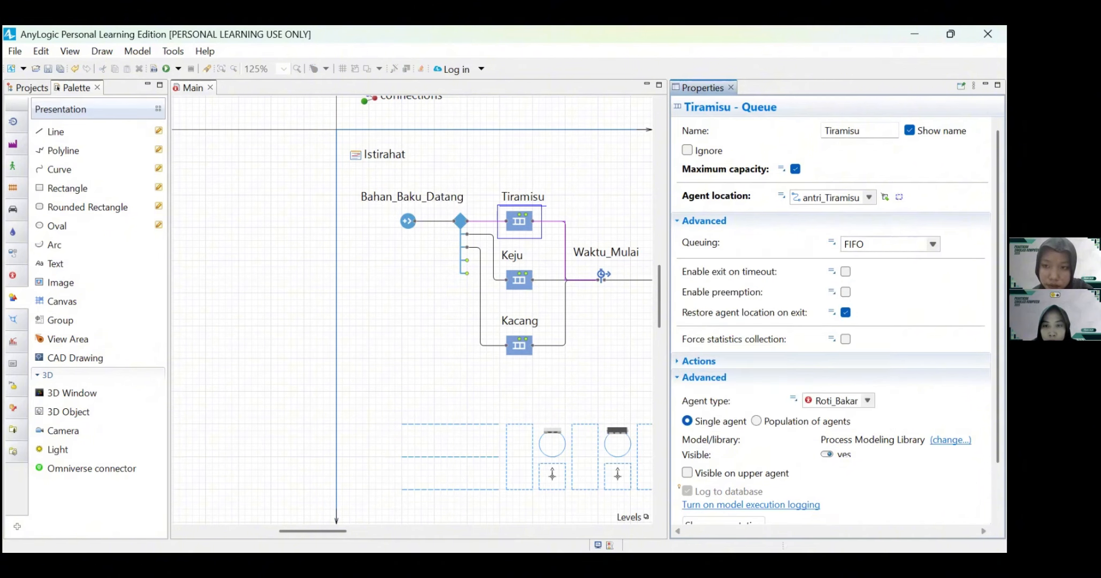
{"action": "scroll", "coordinate": [876, 349], "scroll_direction": "down", "scroll_amount": 2}
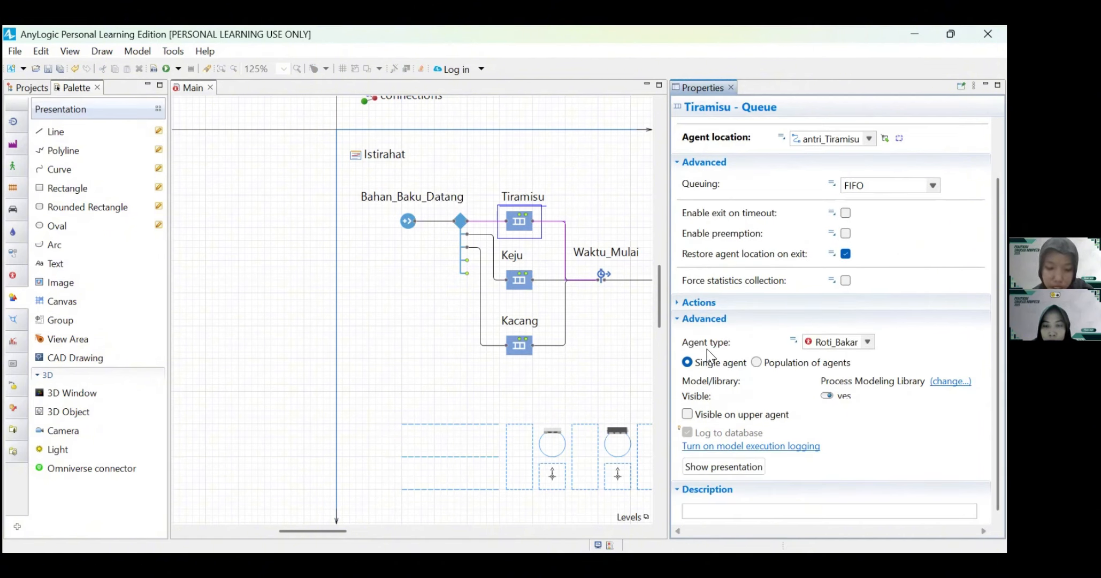
Step: Enable maximum capacity for the Keju queue and set its agent location to antri_Keju
{"action": "left_click", "coordinate": [512, 279]}
{"action": "scroll", "coordinate": [813, 206], "scroll_direction": "up", "scroll_amount": 2}
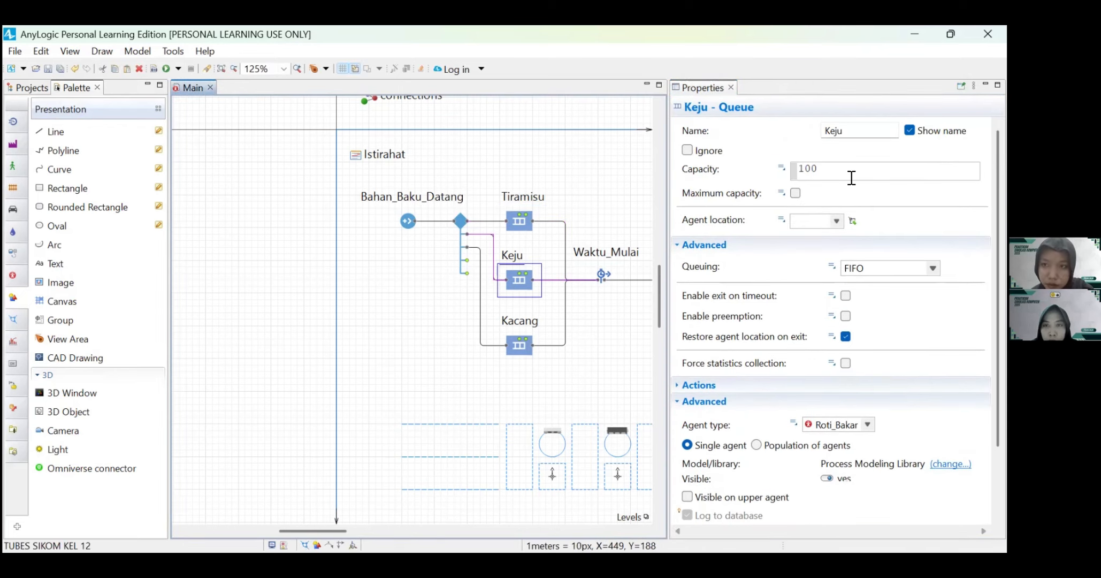
{"action": "left_click", "coordinate": [795, 193]}
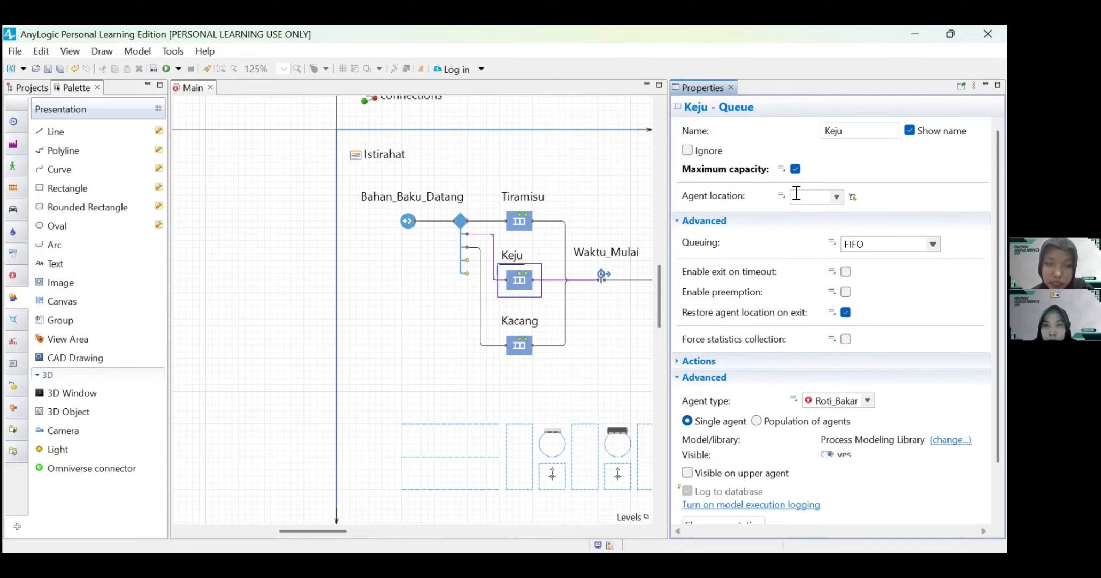
{"action": "left_click", "coordinate": [837, 196]}
{"action": "scroll", "coordinate": [839, 246], "scroll_direction": "down", "scroll_amount": 2}
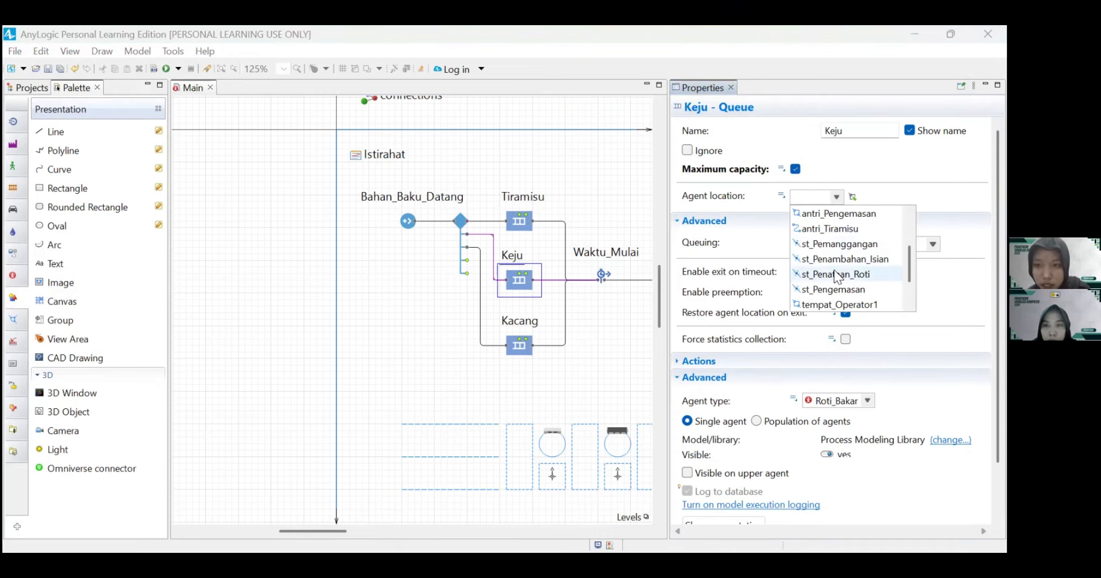
{"action": "scroll", "coordinate": [837, 270], "scroll_direction": "up", "scroll_amount": 2}
{"action": "left_click", "coordinate": [822, 229]}
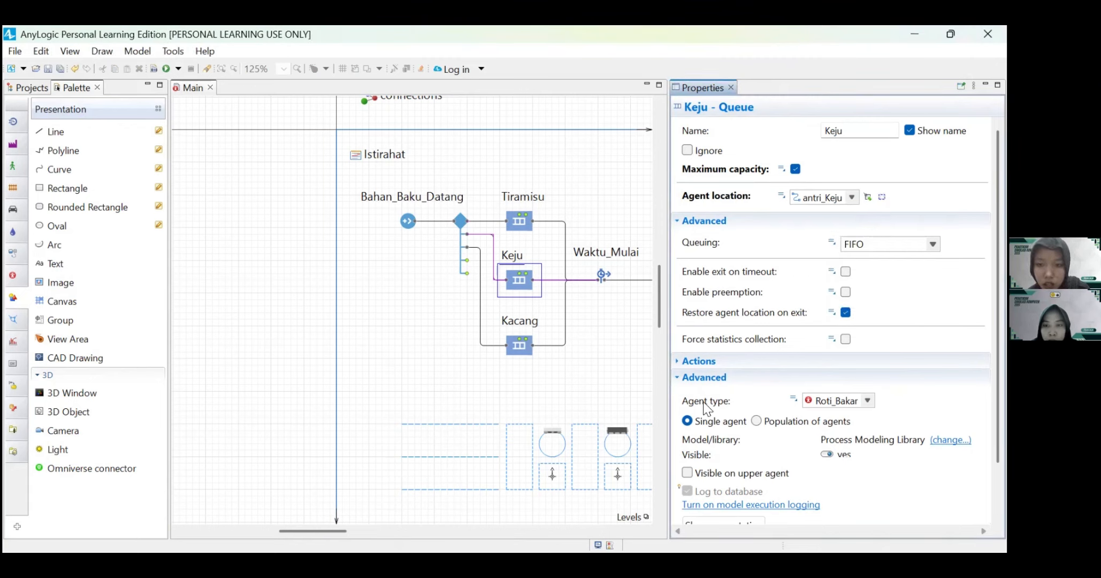
Step: Enable maximum capacity for the Kacang queue and set its agent location to antri_Kacang
{"action": "left_click", "coordinate": [524, 349]}
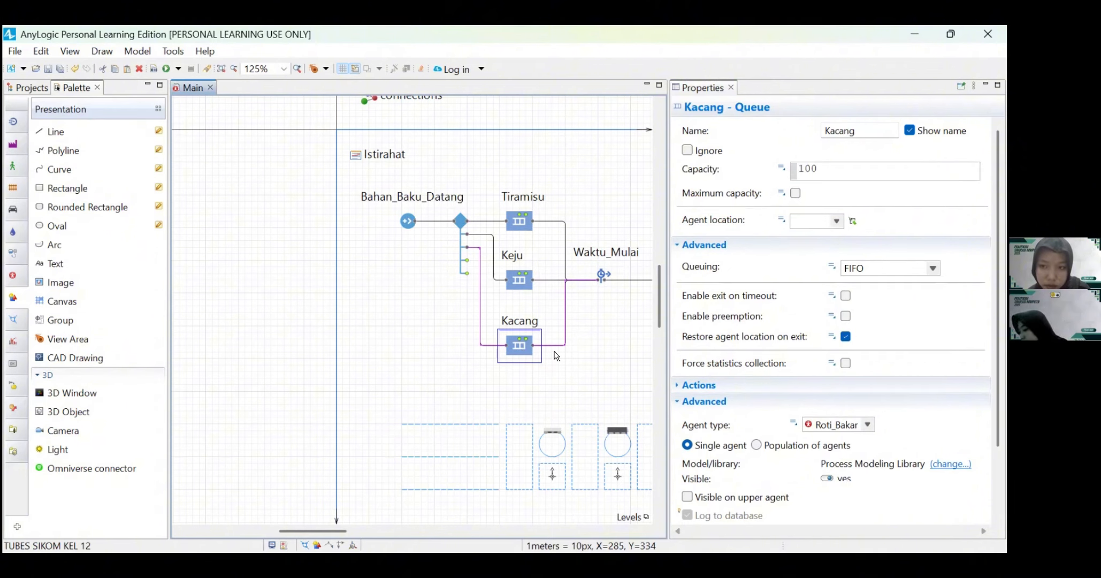
{"action": "left_click", "coordinate": [795, 193]}
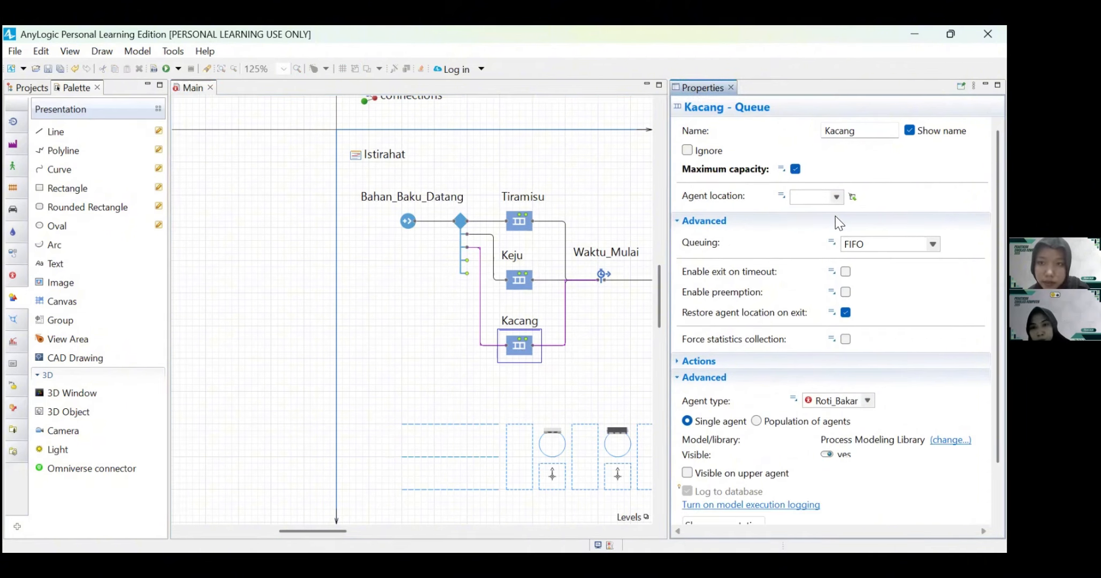
{"action": "left_click", "coordinate": [836, 198]}
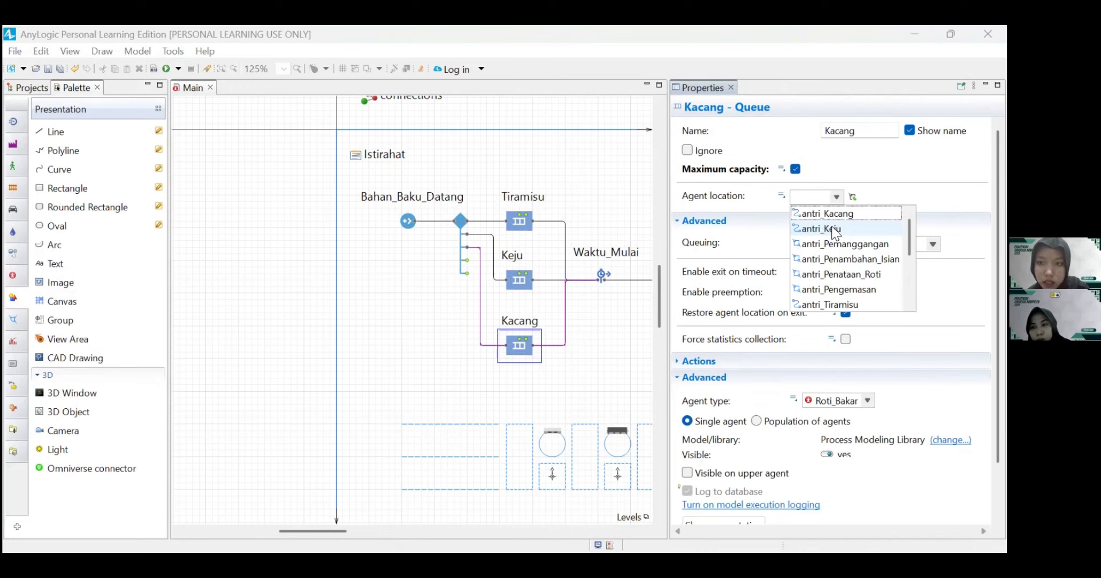
{"action": "left_click", "coordinate": [835, 213]}
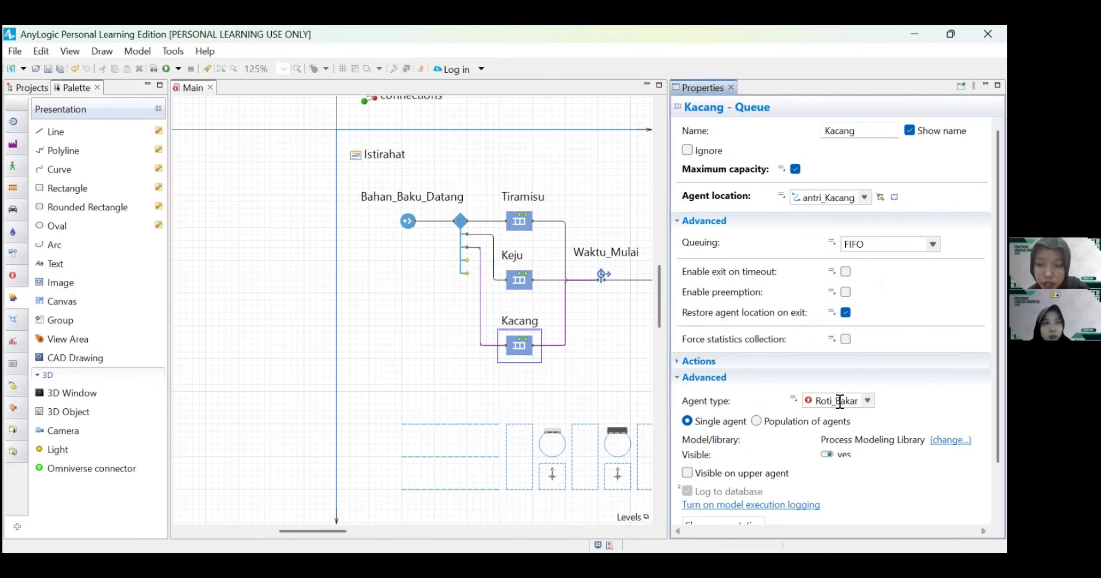
Step: Add Operator1 to the Penataan_Roti service's resource sets and enable its maximum queue capacity
{"action": "scroll", "coordinate": [588, 316], "scroll_direction": "right", "scroll_amount": 5}
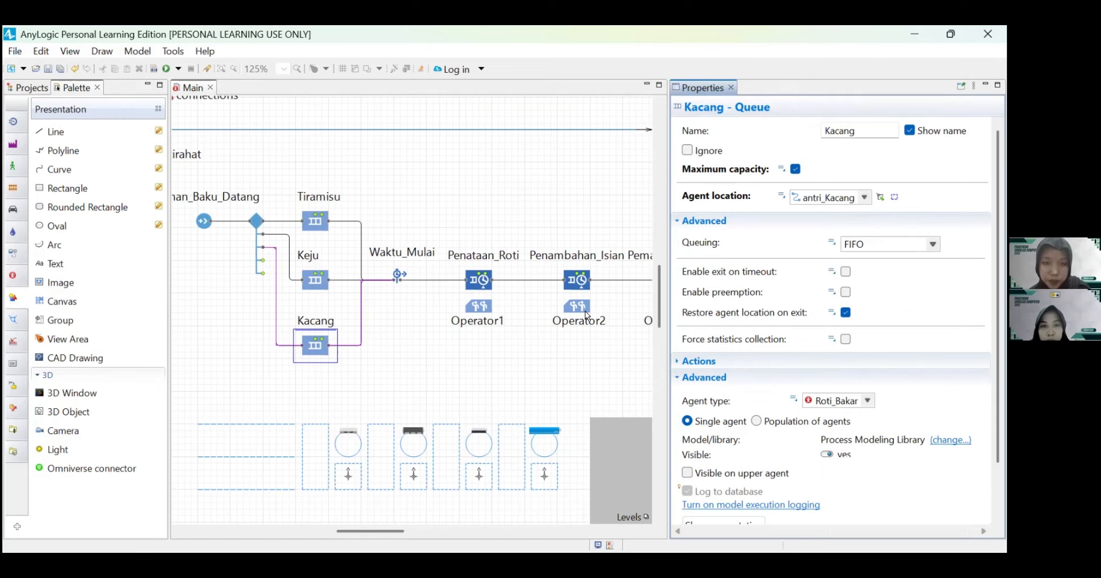
{"action": "left_click", "coordinate": [398, 274]}
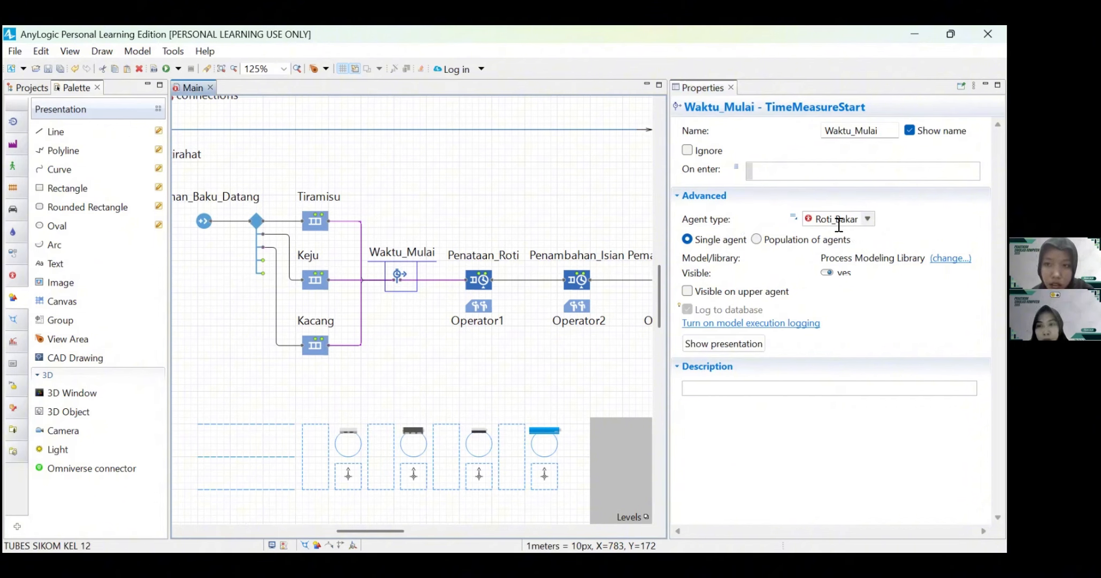
{"action": "left_click", "coordinate": [474, 281]}
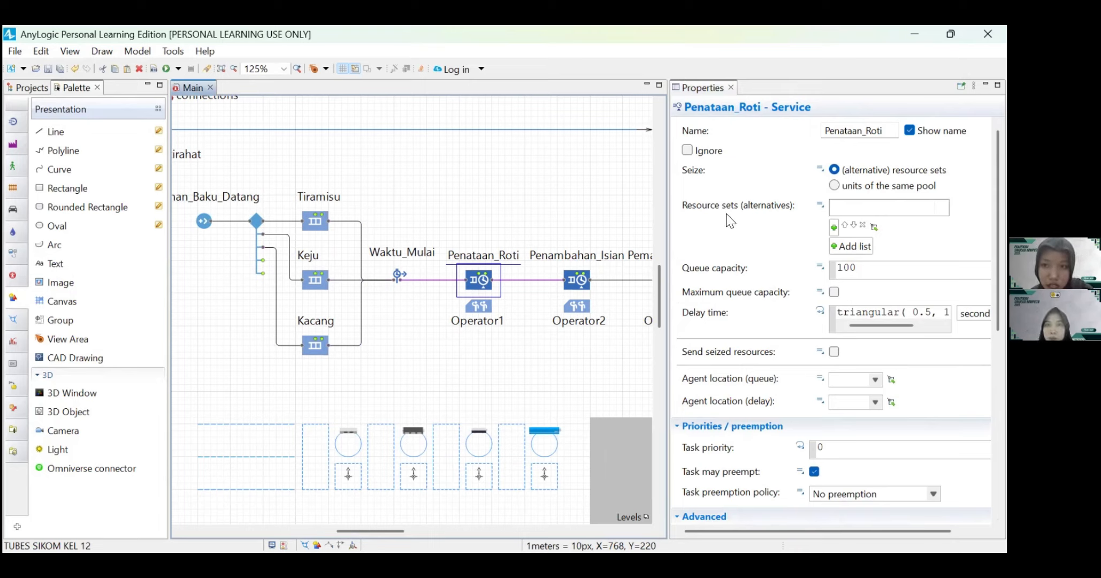
{"action": "left_click", "coordinate": [834, 228]}
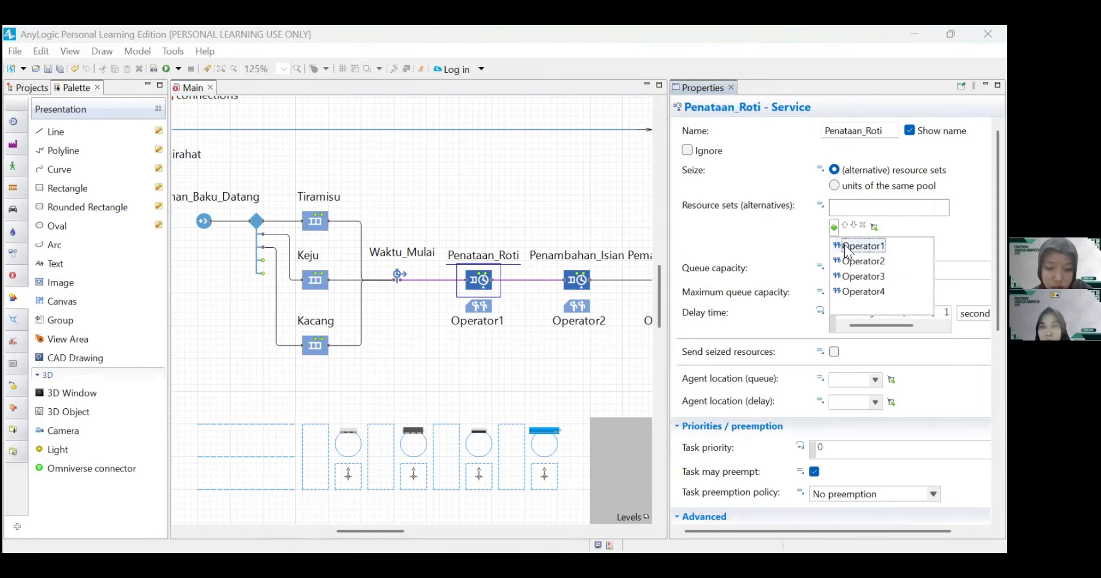
{"action": "left_click", "coordinate": [847, 247]}
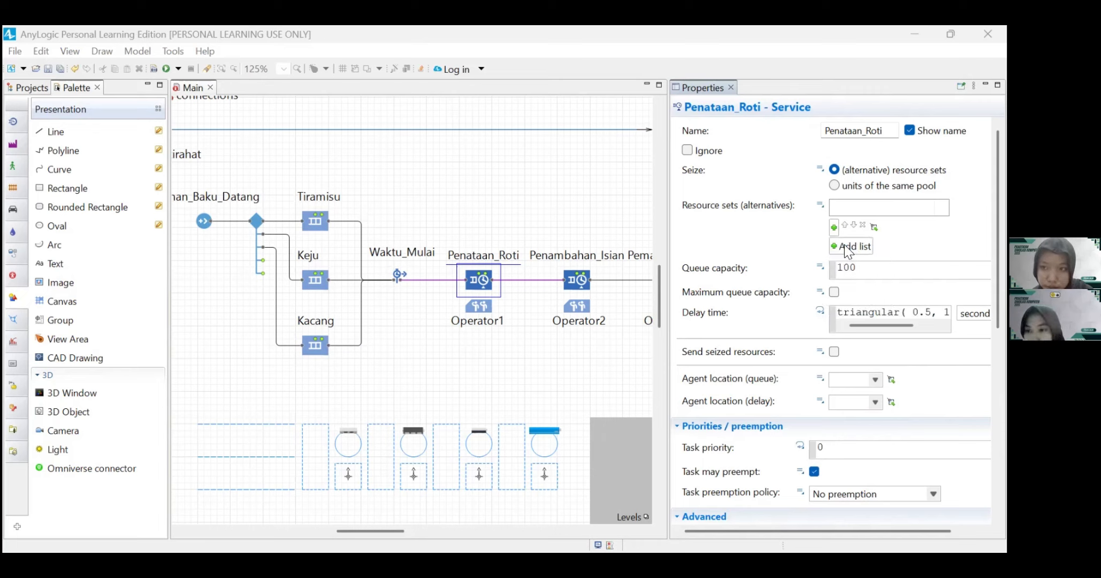
{"action": "mouse_move", "coordinate": [707, 297]}
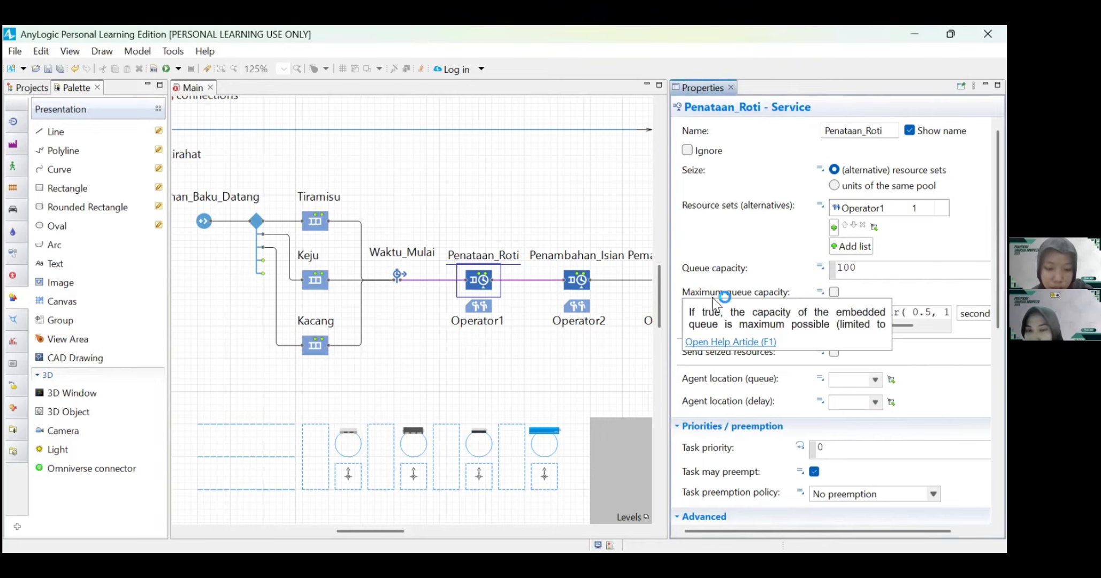
{"action": "left_click", "coordinate": [834, 292]}
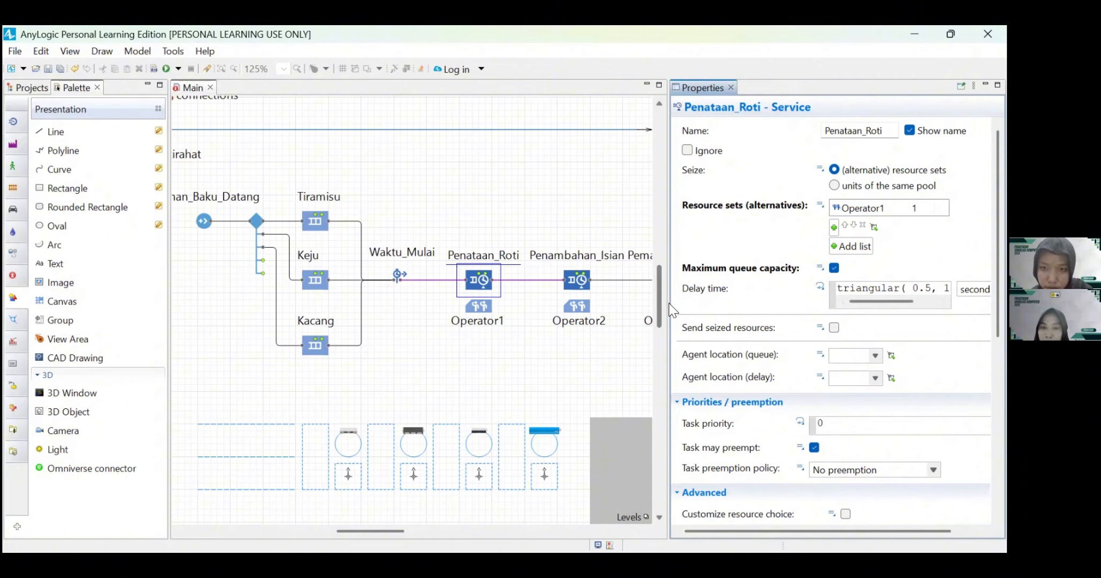
Step: Clear the Penataan_Roti service's delay time and choose the Binomial probability distribution for it
{"action": "left_click_drag", "start_coordinate": [668, 302], "coordinate": [522, 306]}
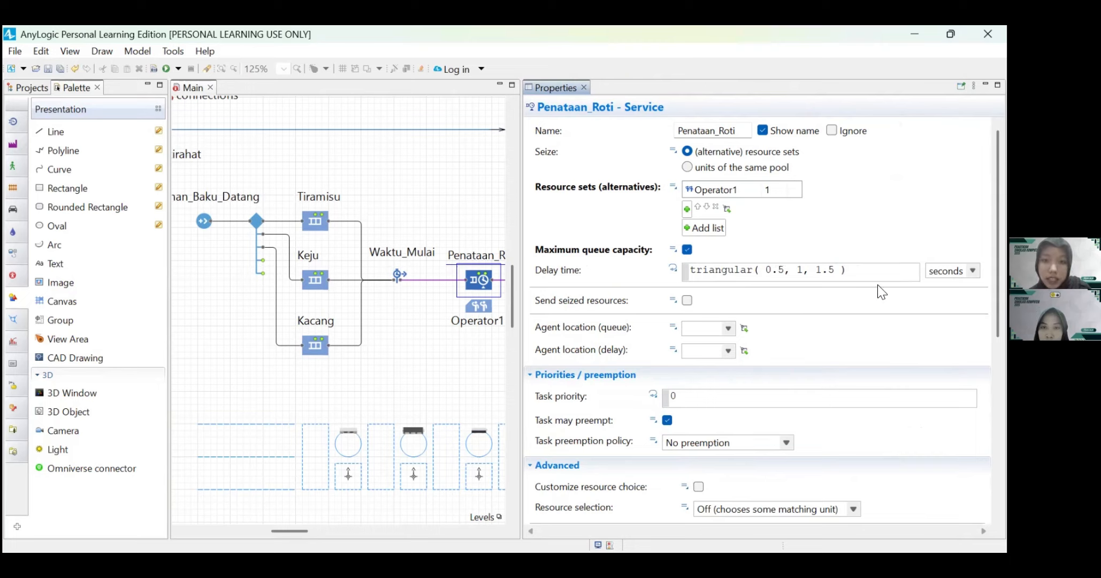
{"action": "left_click_drag", "start_coordinate": [851, 269], "coordinate": [680, 274]}
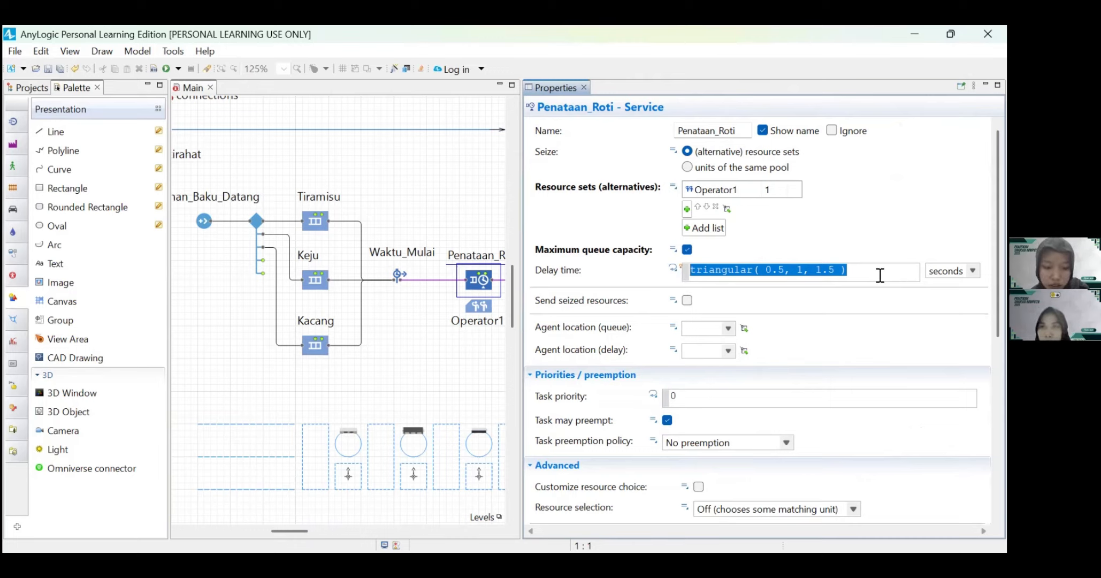
{"action": "key", "text": "BackSpace"}
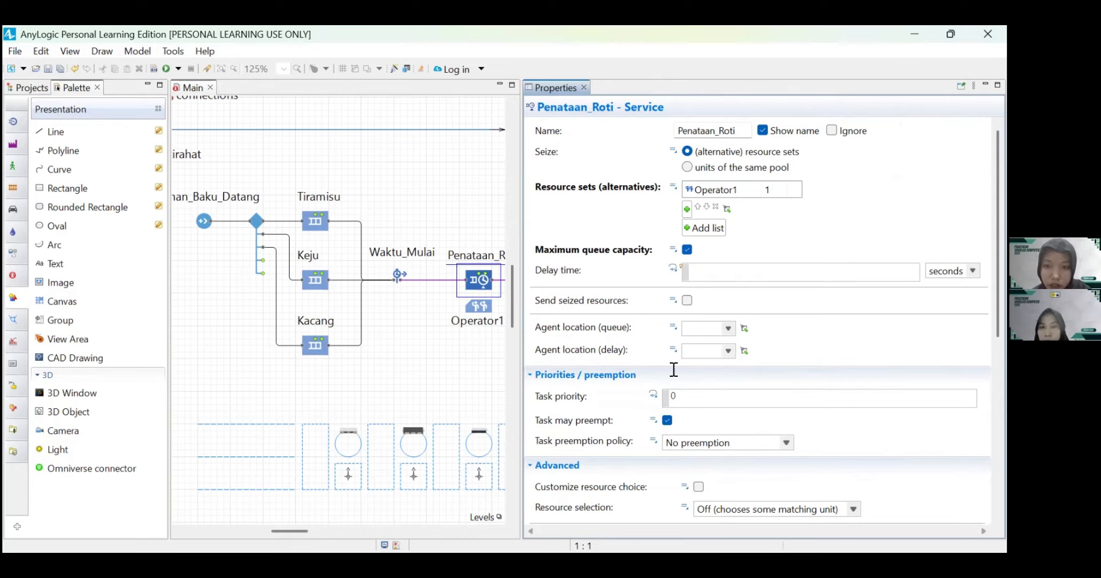
{"action": "left_click", "coordinate": [685, 506]}
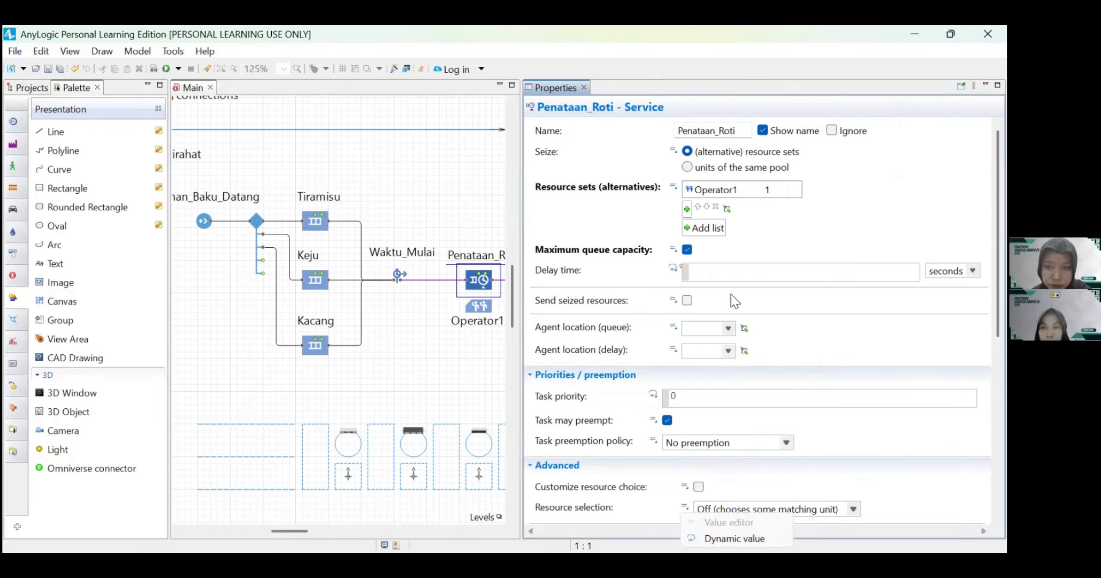
{"action": "left_click", "coordinate": [703, 270]}
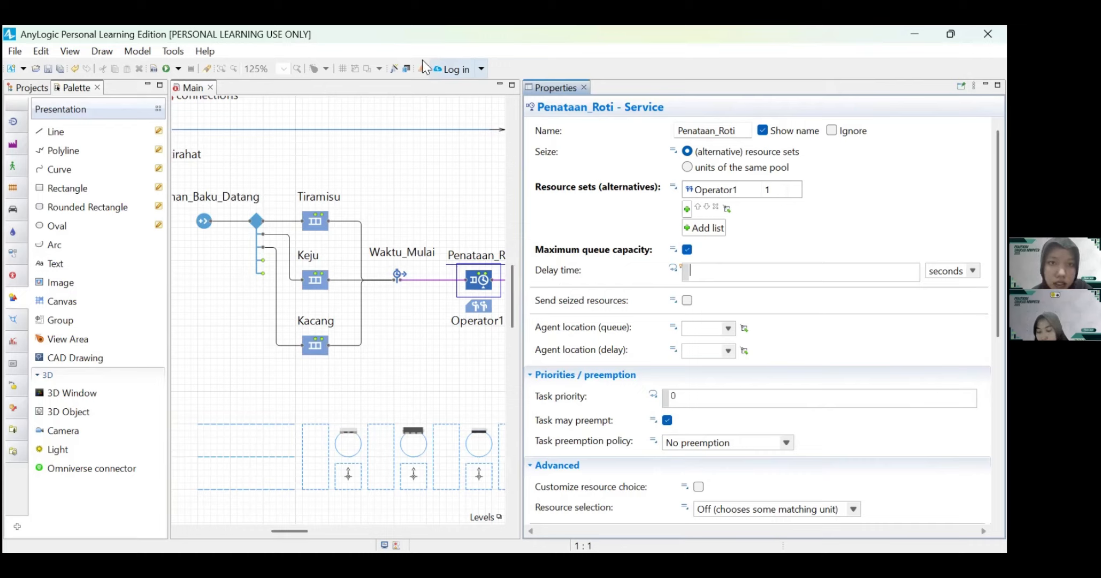
{"action": "left_click", "coordinate": [395, 69]}
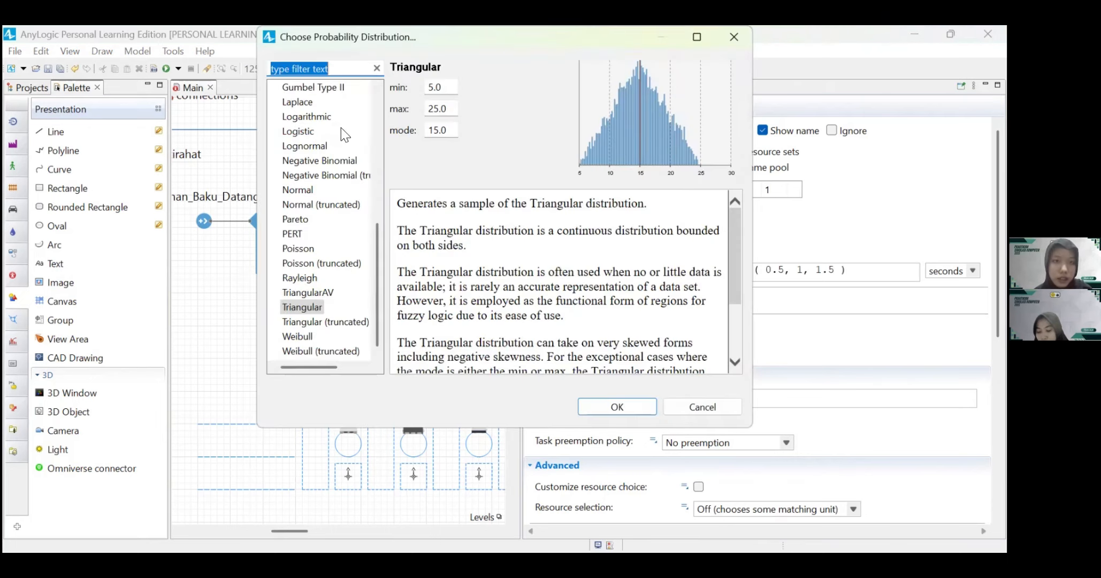
{"action": "scroll", "coordinate": [327, 170], "scroll_direction": "up", "scroll_amount": 7}
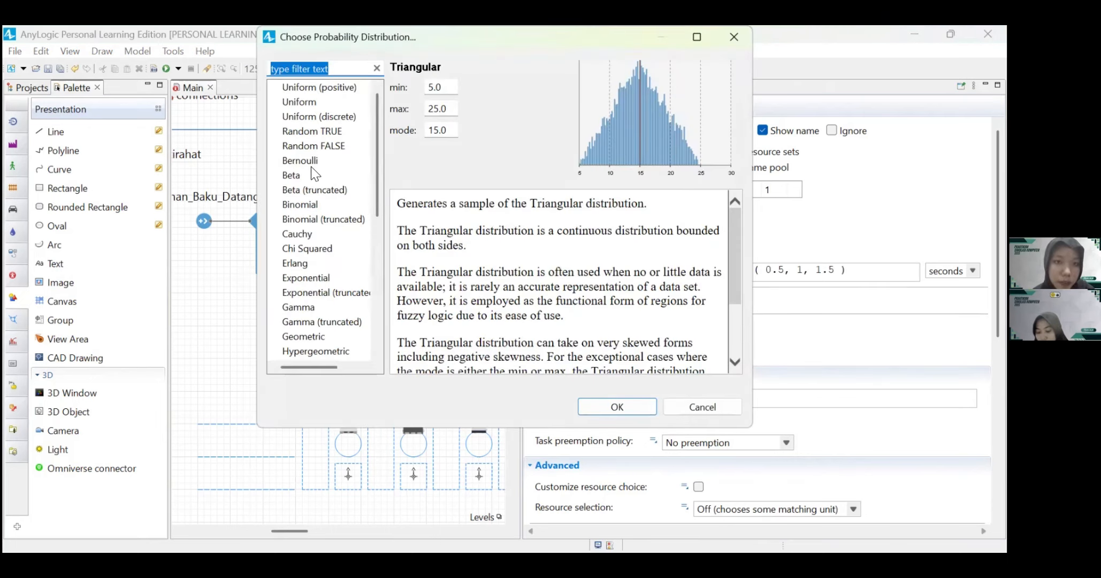
{"action": "left_click", "coordinate": [300, 204]}
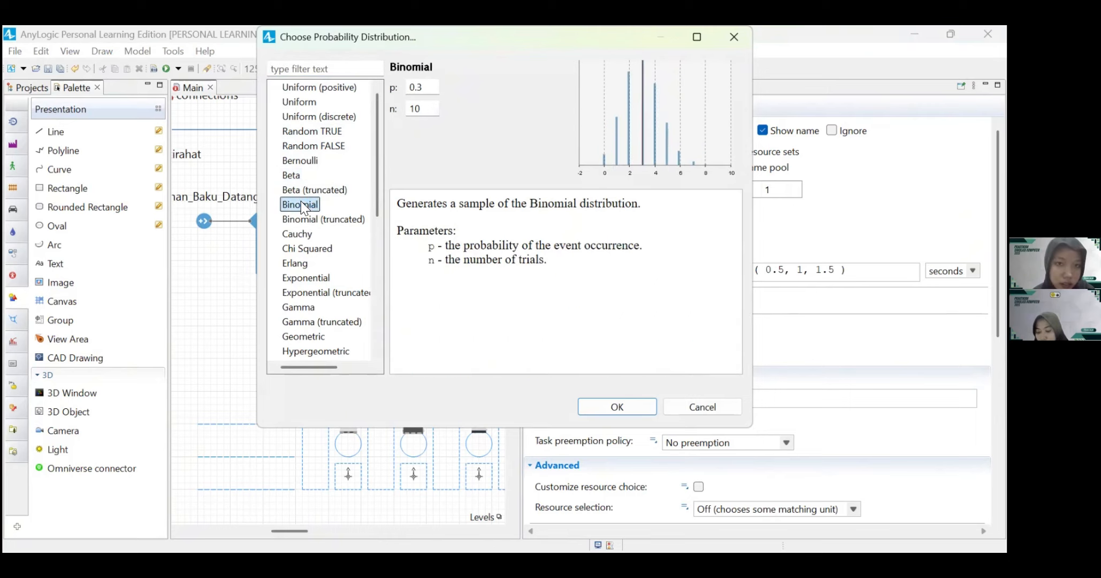
Step: Set the binomial parameters p to 0.93953 and n to 27 and insert the distribution as Penataan_Roti's delay time
{"action": "left_click", "coordinate": [426, 88]}
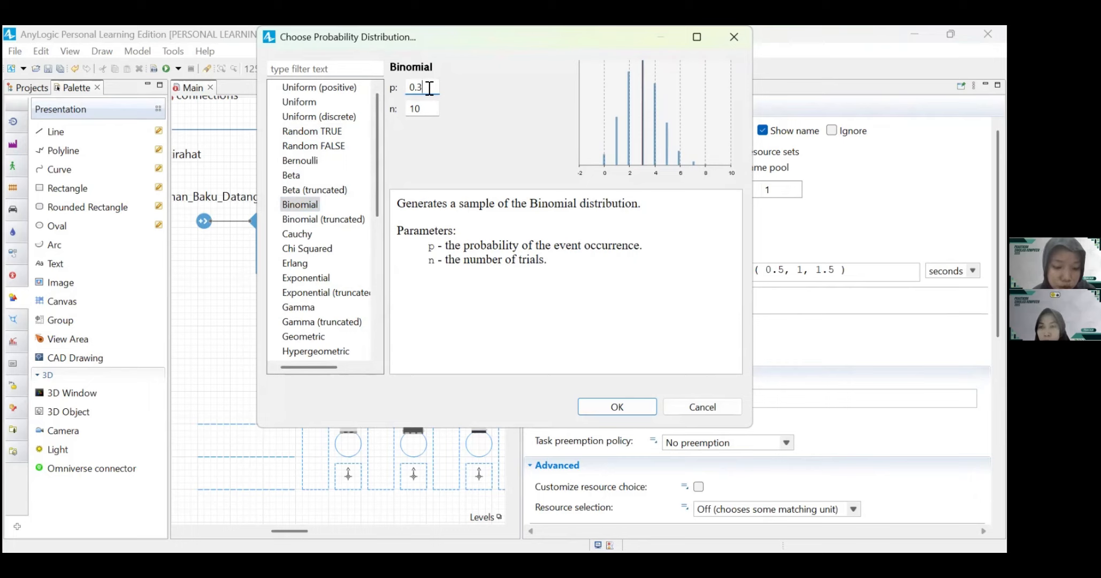
{"action": "key", "text": "BackSpace"}
{"action": "type", "text": "9"}
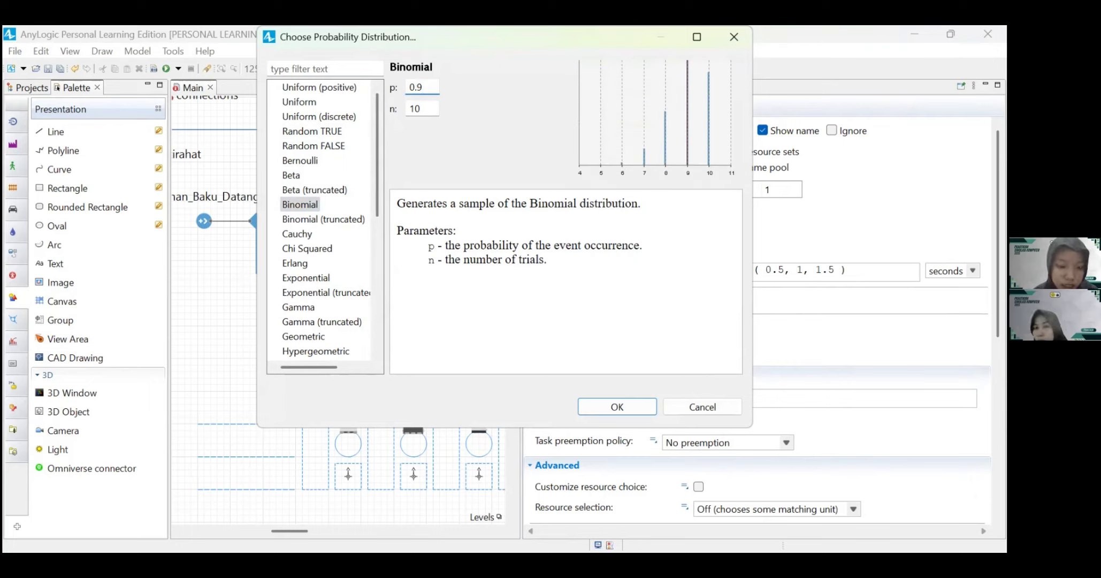
{"action": "type", "text": "3953"}
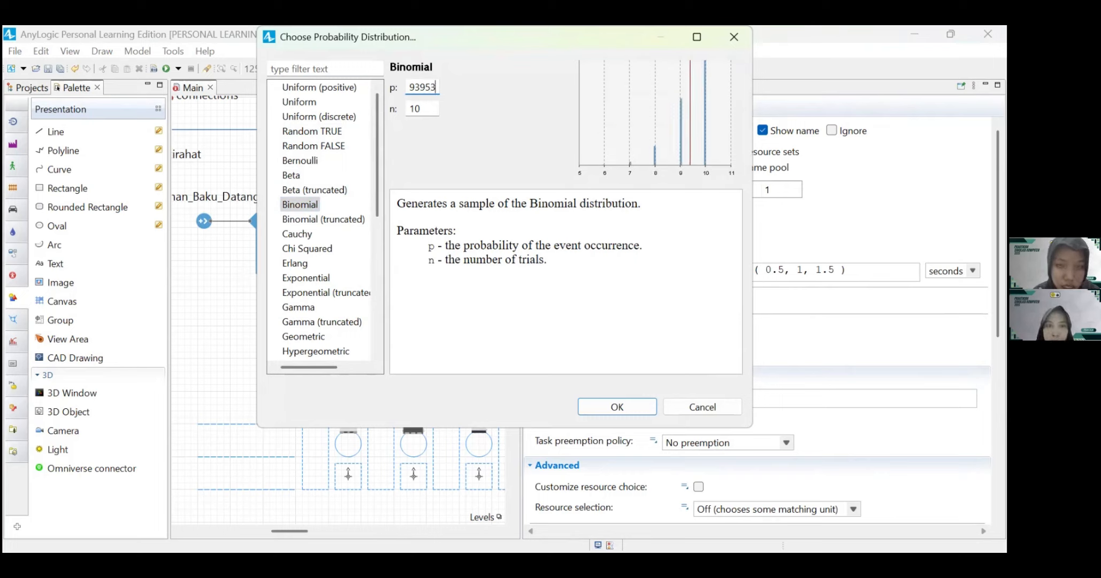
{"action": "left_click", "coordinate": [429, 108]}
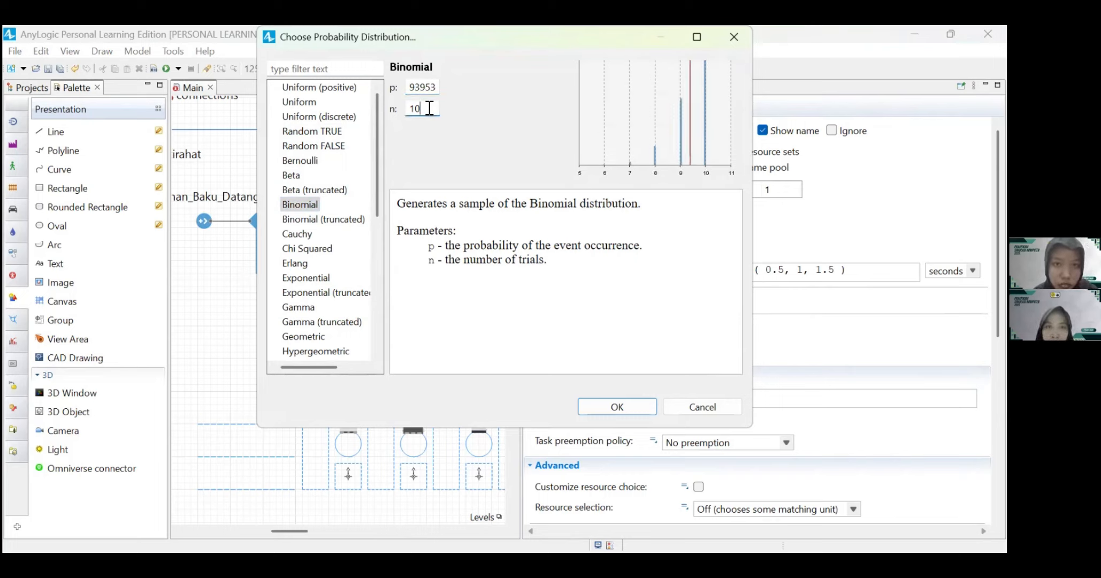
{"action": "key", "text": "BackSpace"}
{"action": "key", "text": "BackSpace"}
{"action": "type", "text": "27"}
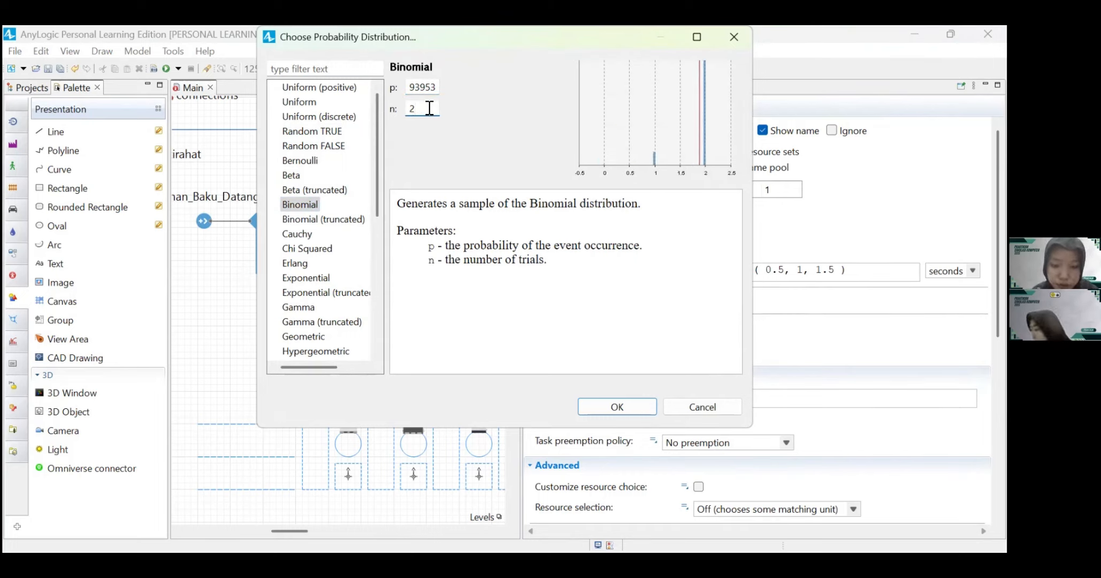
{"action": "left_click", "coordinate": [619, 402]}
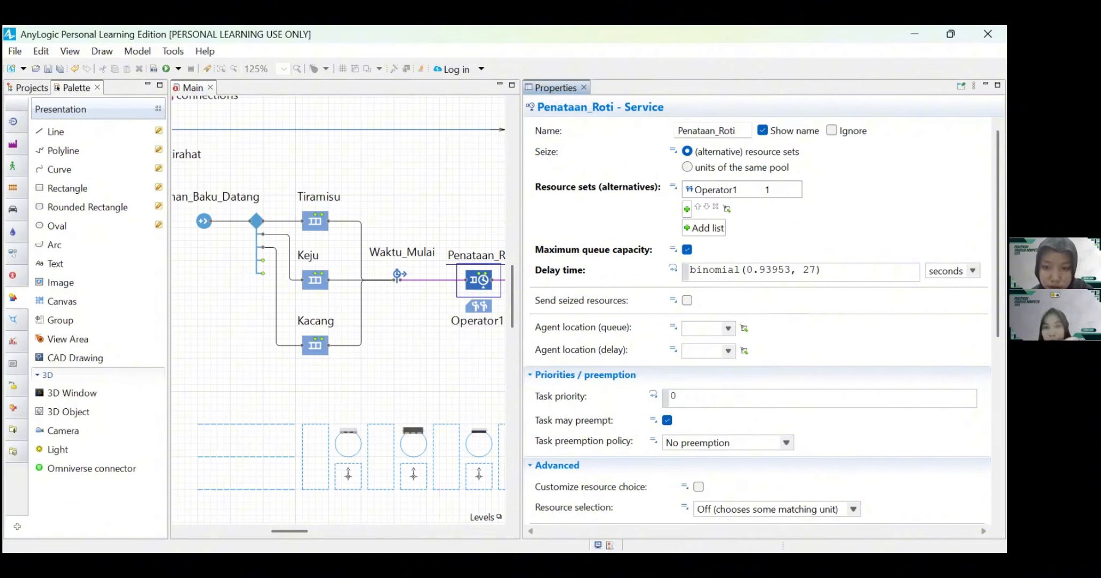
Step: Set the Penataan_Roti service's queue location to antri_Penataan_Roti and its delay location to st_Penataan_Roti
{"action": "left_click", "coordinate": [714, 333]}
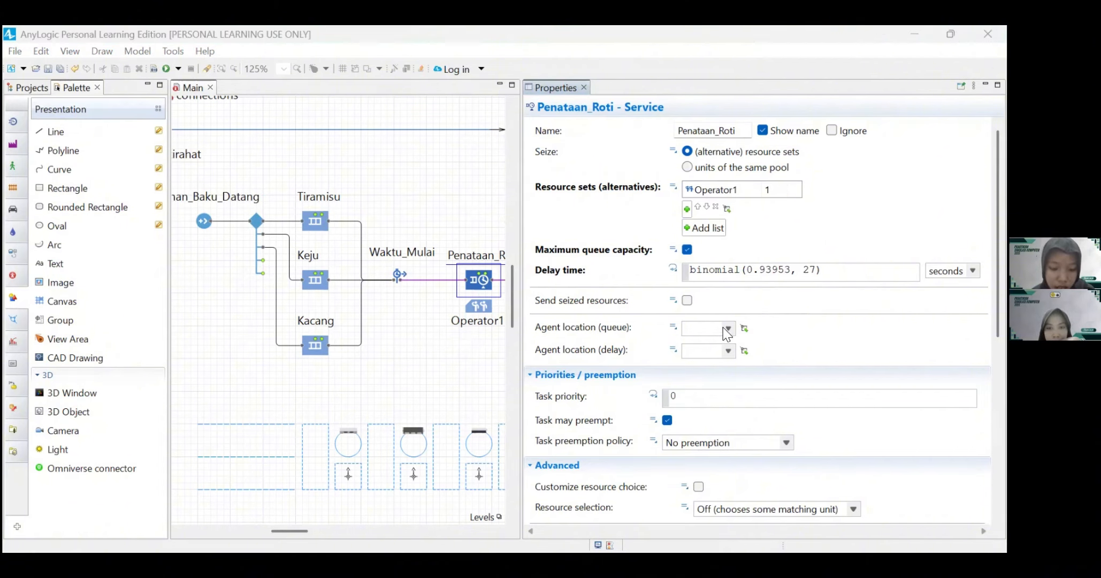
{"action": "left_click", "coordinate": [728, 328]}
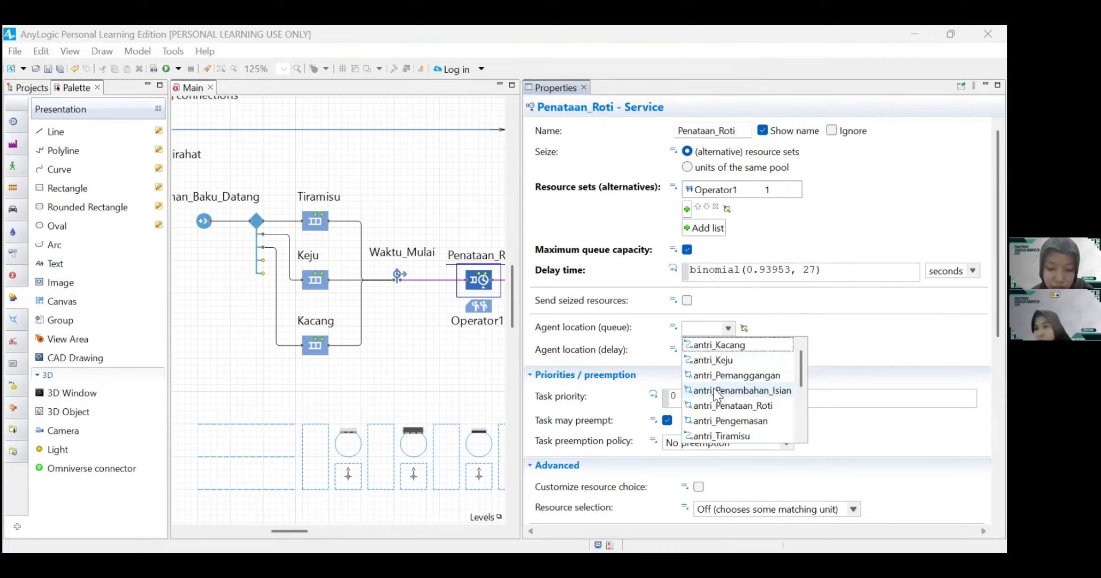
{"action": "left_click", "coordinate": [731, 405]}
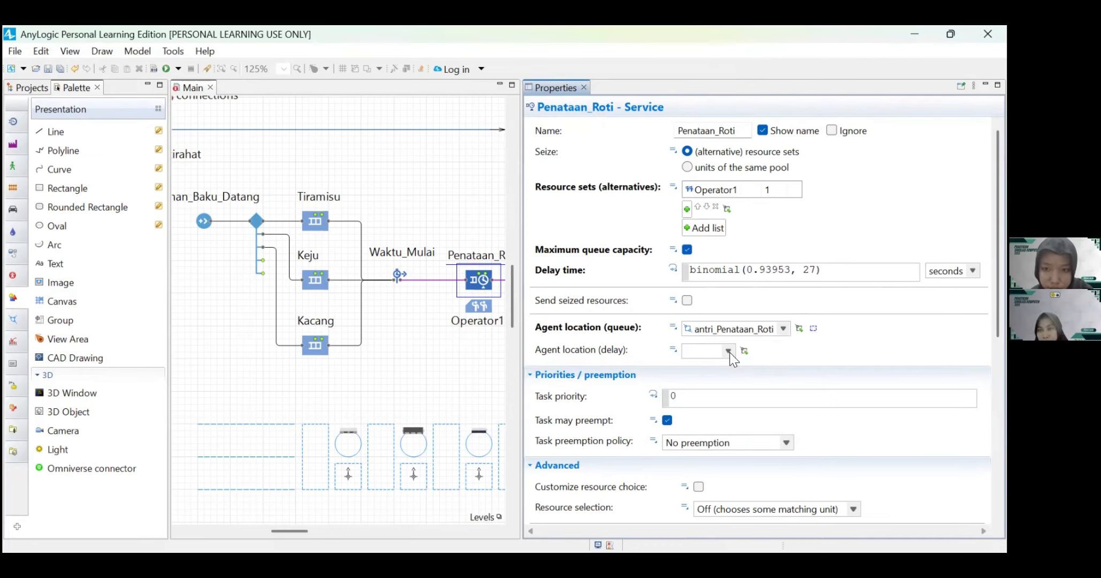
{"action": "left_click", "coordinate": [728, 350]}
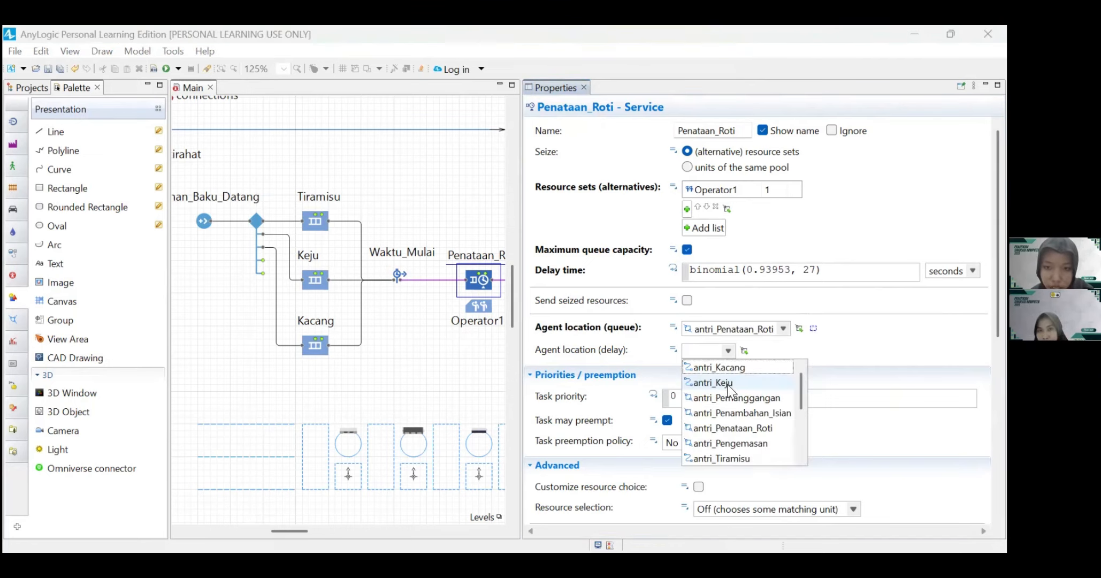
{"action": "scroll", "coordinate": [731, 423], "scroll_direction": "down", "scroll_amount": 4}
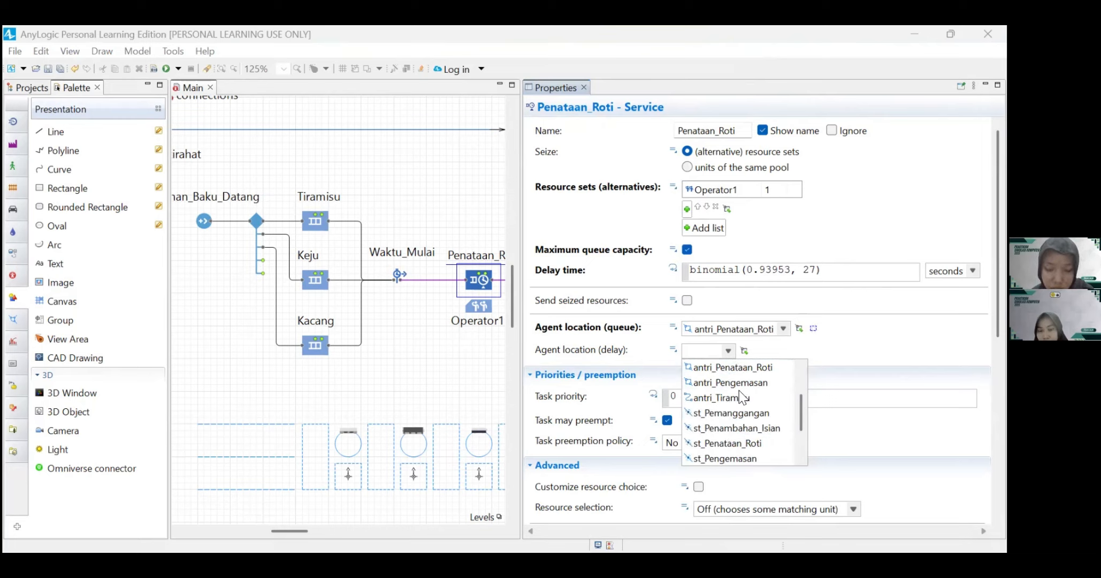
{"action": "left_click", "coordinate": [731, 444]}
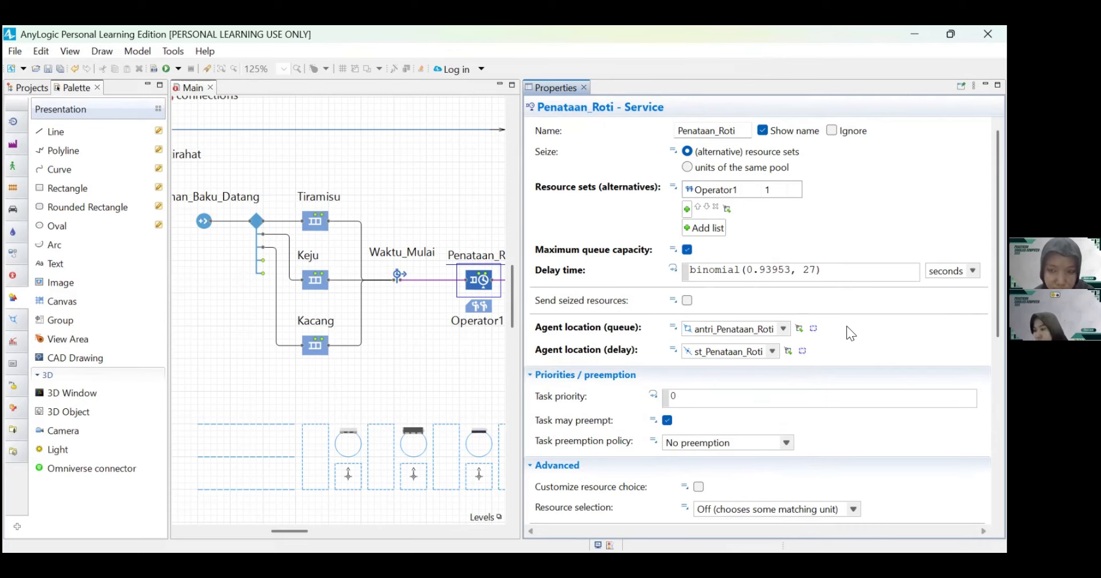
Step: Set the Operator1 resource pool's resource type to Static and its new resource unit to Operator
{"action": "scroll", "coordinate": [798, 441], "scroll_direction": "down", "scroll_amount": 3}
{"action": "scroll", "coordinate": [827, 437], "scroll_direction": "up", "scroll_amount": 3}
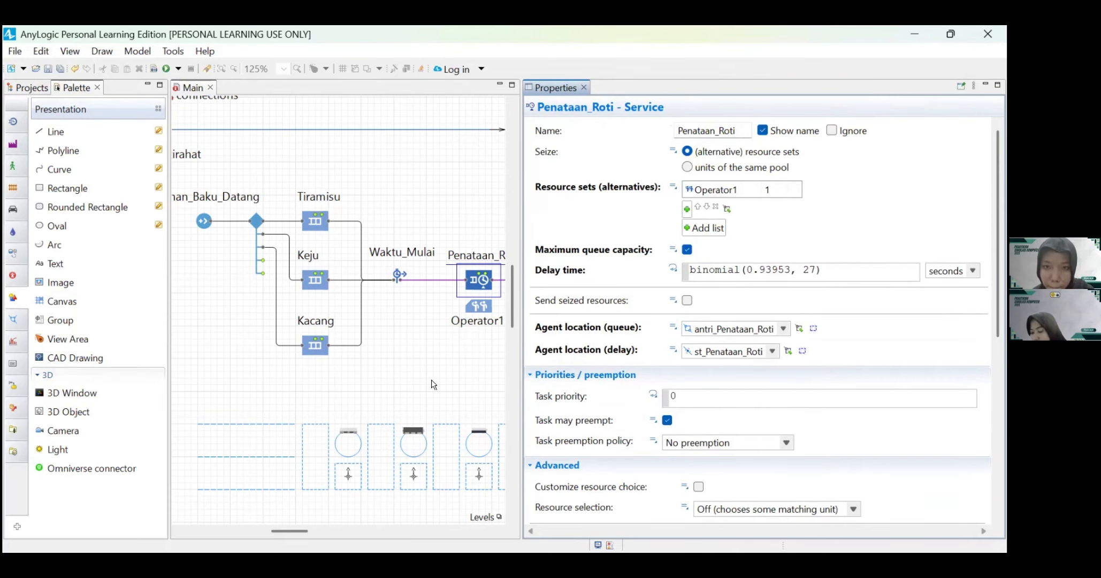
{"action": "scroll", "coordinate": [434, 384], "scroll_direction": "right", "scroll_amount": 2}
{"action": "left_click", "coordinate": [437, 316]}
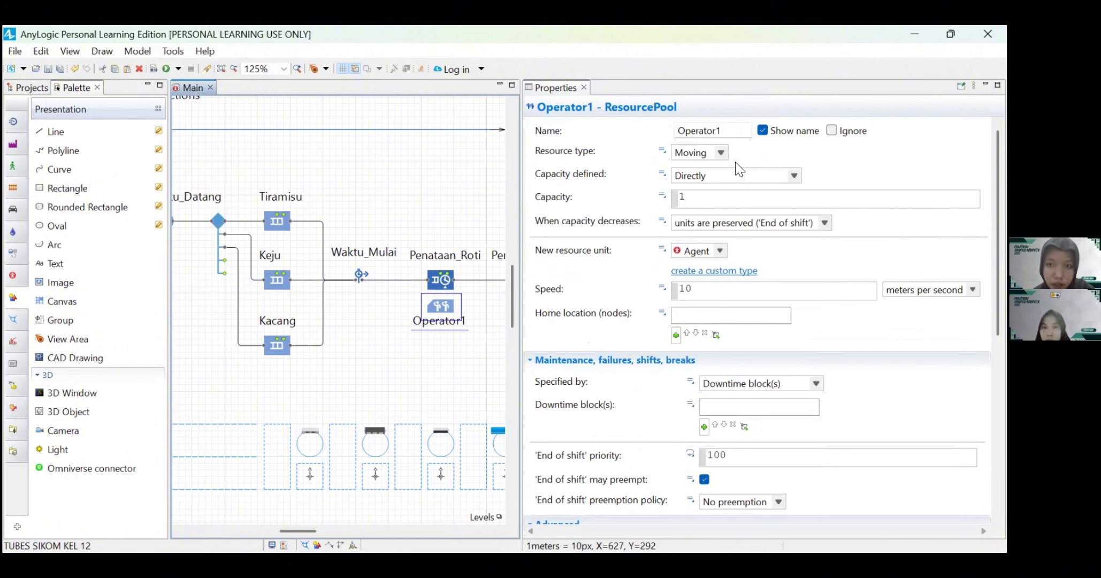
{"action": "left_click", "coordinate": [721, 154]}
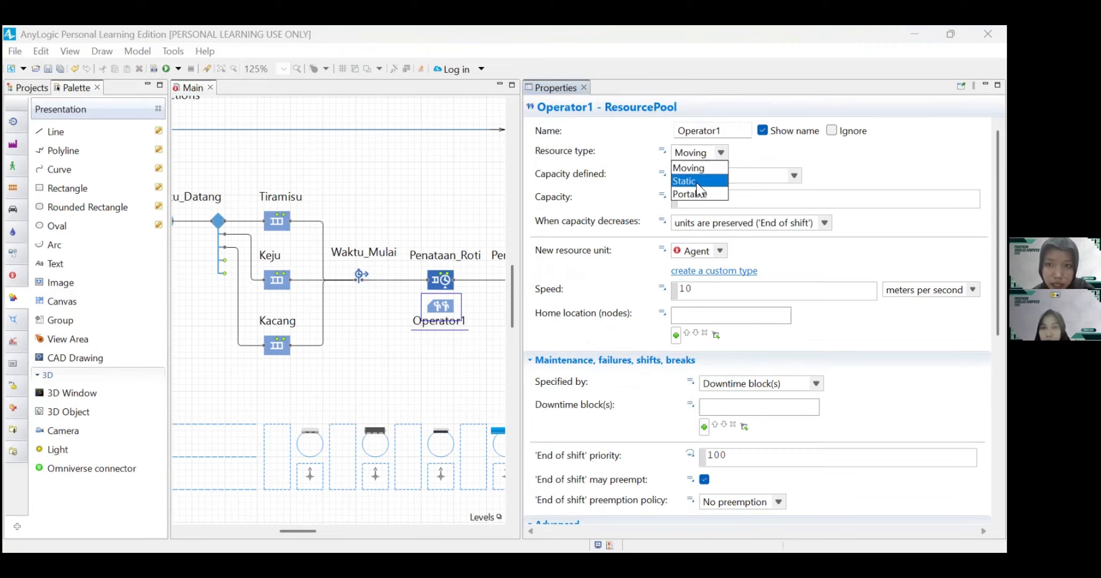
{"action": "left_click", "coordinate": [713, 164]}
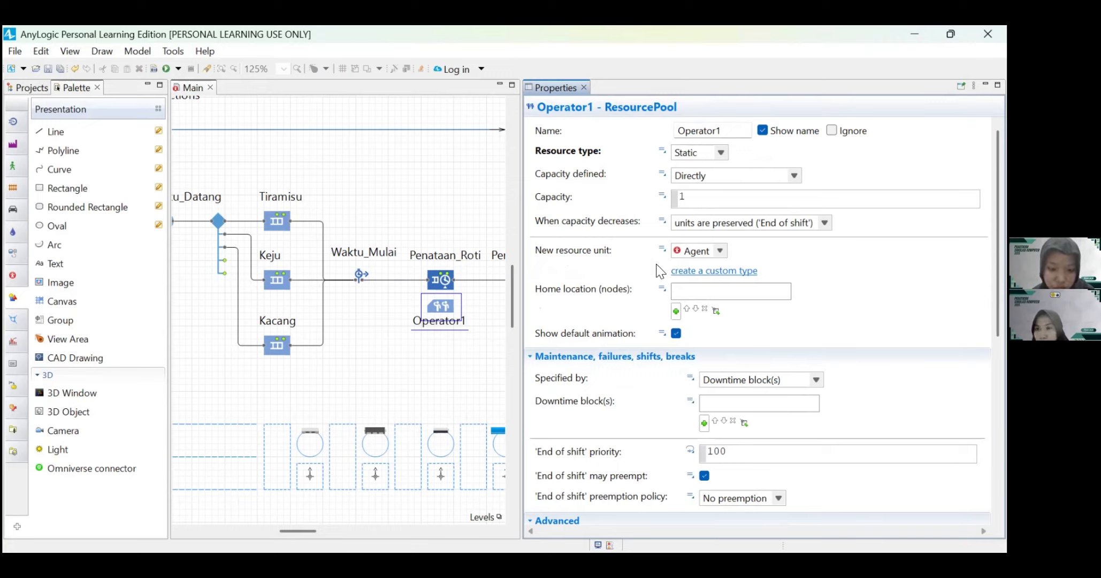
{"action": "left_click", "coordinate": [725, 252]}
{"action": "left_click", "coordinate": [707, 280]}
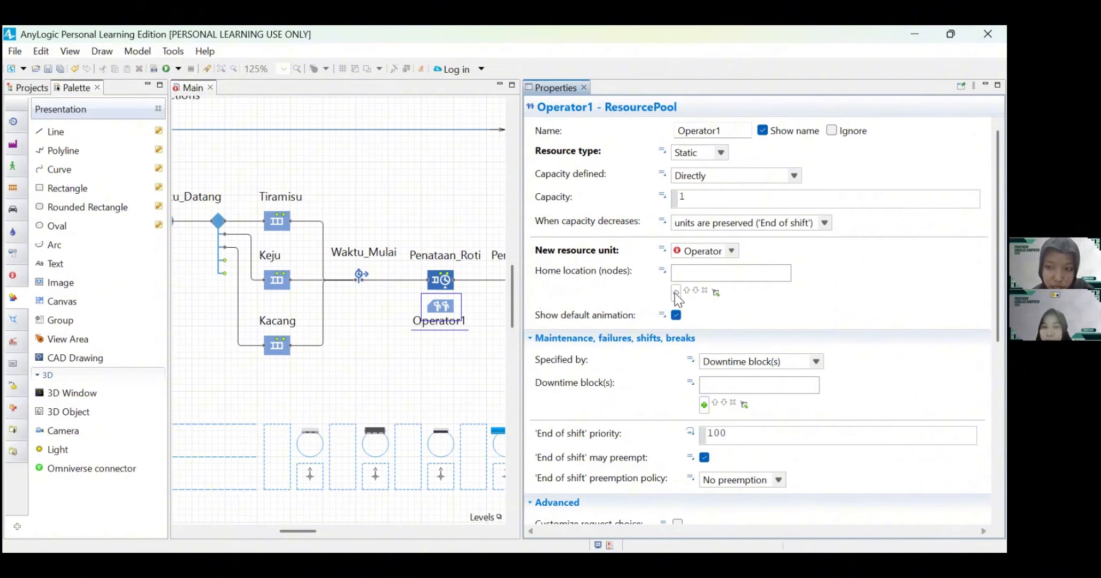
Step: Add tempat_Operator1 as the home location node of the Operator1 resource pool
{"action": "left_click", "coordinate": [675, 292]}
{"action": "scroll", "coordinate": [706, 320], "scroll_direction": "down", "scroll_amount": 4}
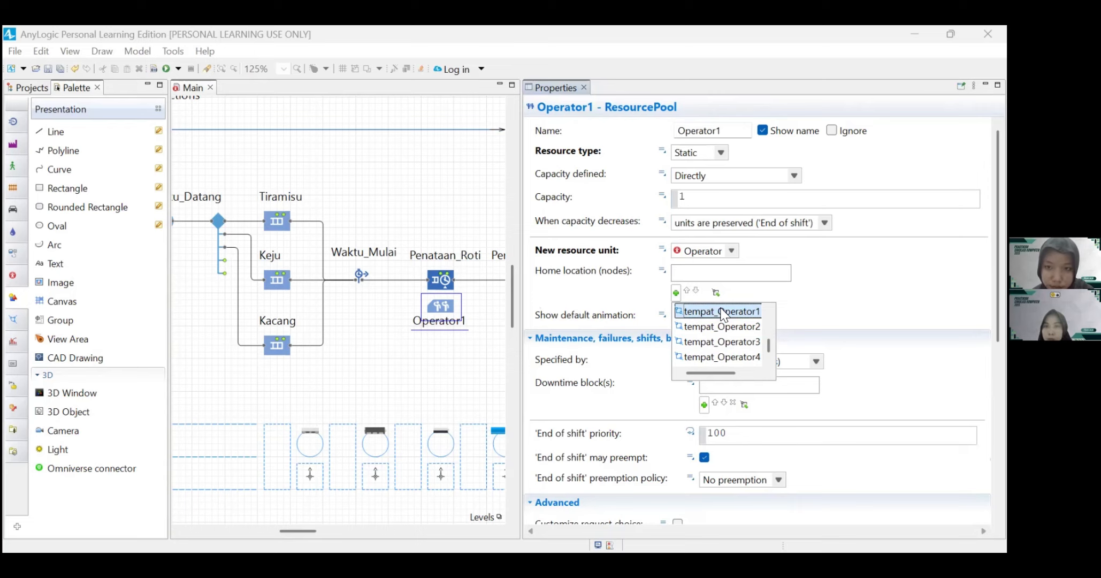
{"action": "left_click", "coordinate": [722, 311]}
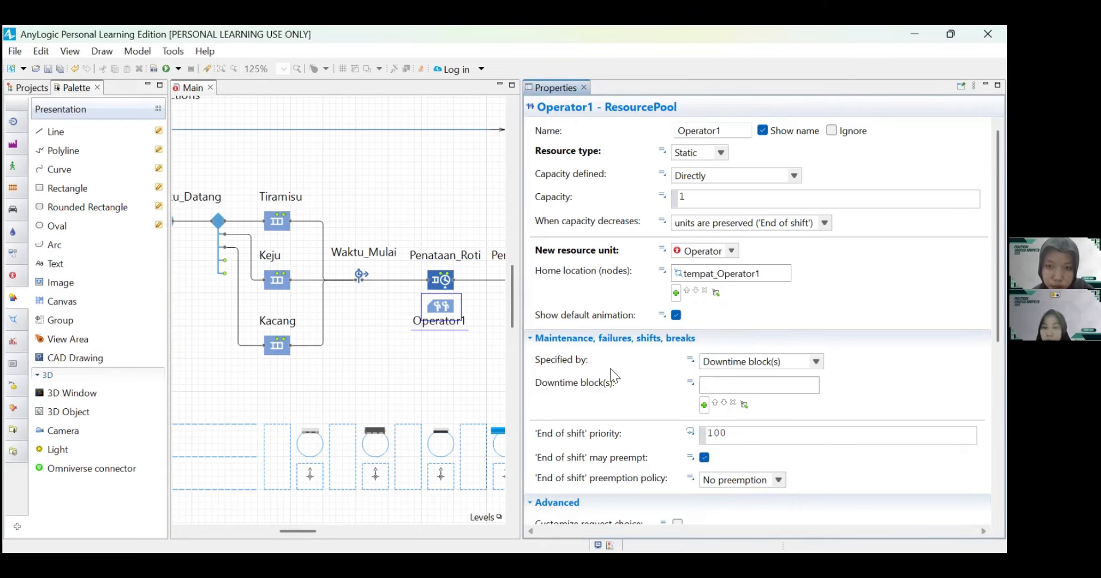
Step: Specify Operator1's maintenance, failures, shifts and breaks by ResourcePool properties and enable breaks with the Istirahat schedule
{"action": "left_click", "coordinate": [815, 369]}
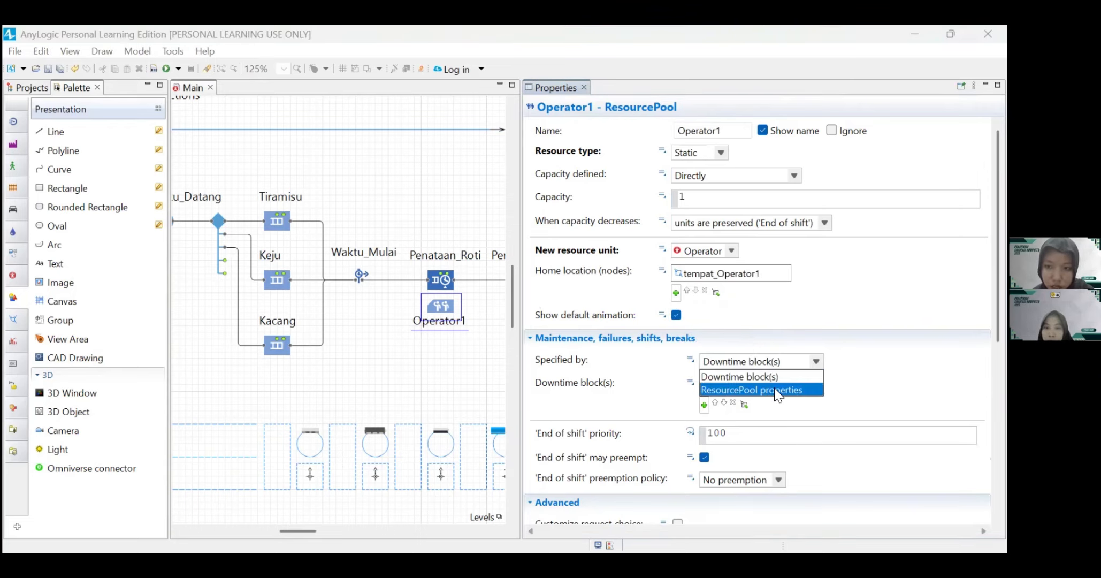
{"action": "left_click", "coordinate": [777, 386]}
{"action": "scroll", "coordinate": [865, 396], "scroll_direction": "down", "scroll_amount": 5}
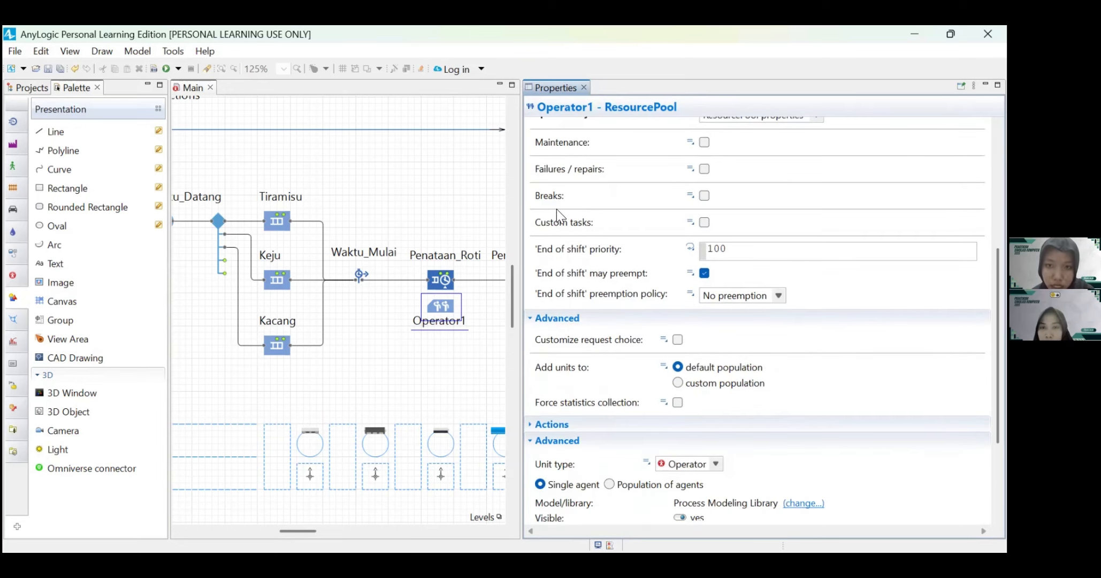
{"action": "left_click", "coordinate": [704, 196]}
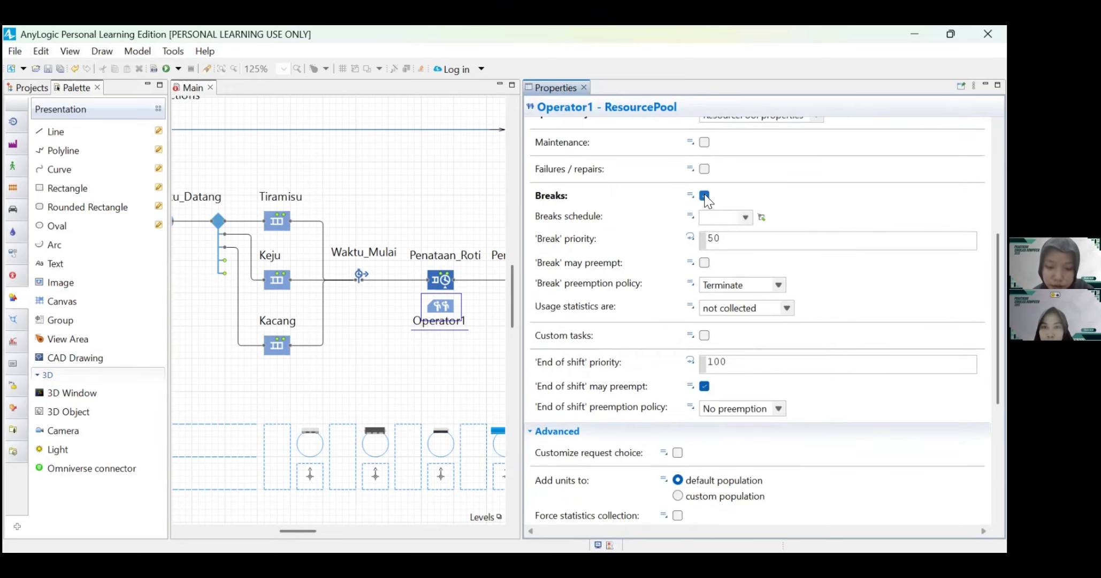
{"action": "left_click", "coordinate": [778, 285]}
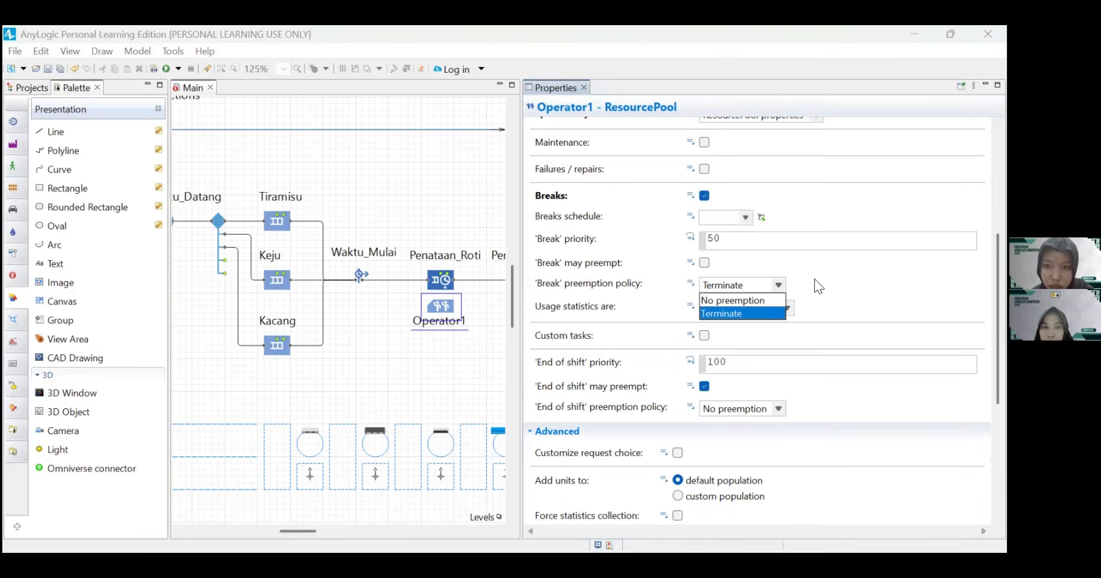
{"action": "left_click", "coordinate": [747, 215]}
{"action": "left_click", "coordinate": [746, 216]}
{"action": "left_click", "coordinate": [727, 238]}
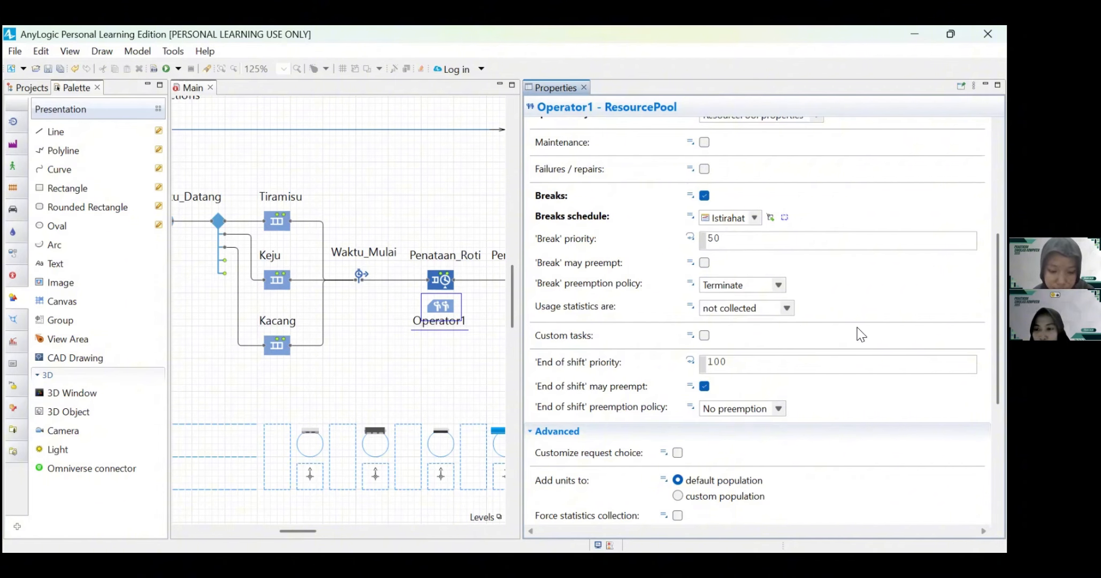
{"action": "scroll", "coordinate": [860, 334], "scroll_direction": "down", "scroll_amount": 5}
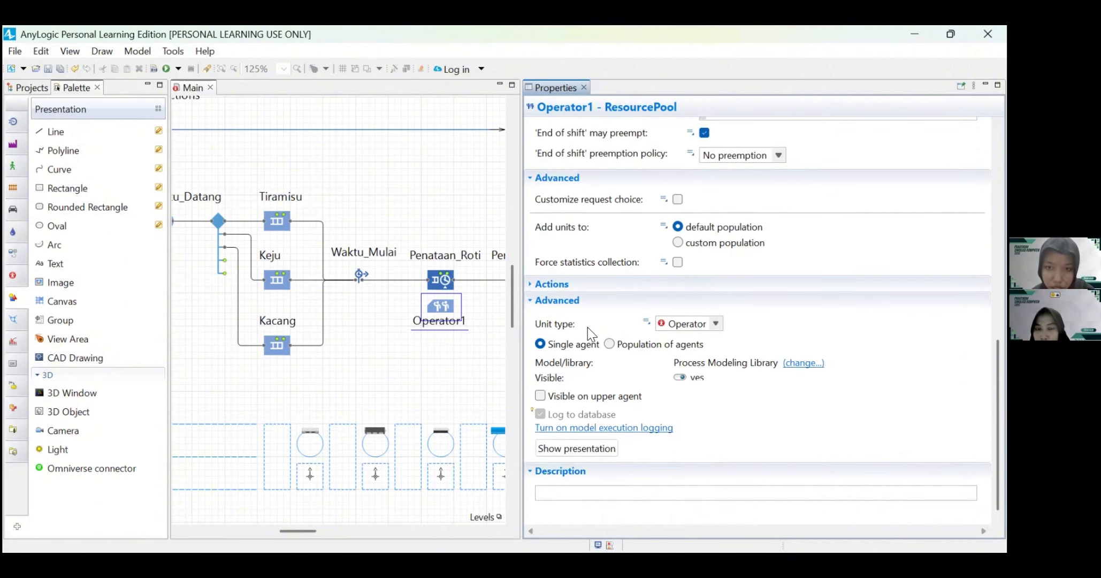
{"action": "left_click", "coordinate": [465, 356]}
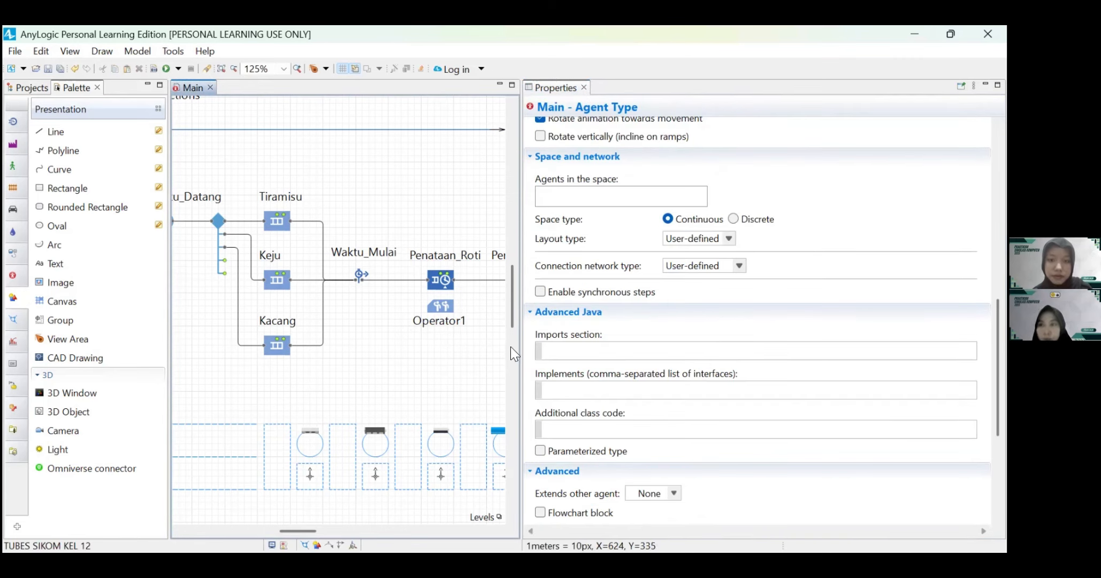
Step: Add Operator2 to the Penambahan_Isian service's resource sets and enable its maximum queue capacity
{"action": "left_click_drag", "start_coordinate": [521, 336], "coordinate": [821, 333]}
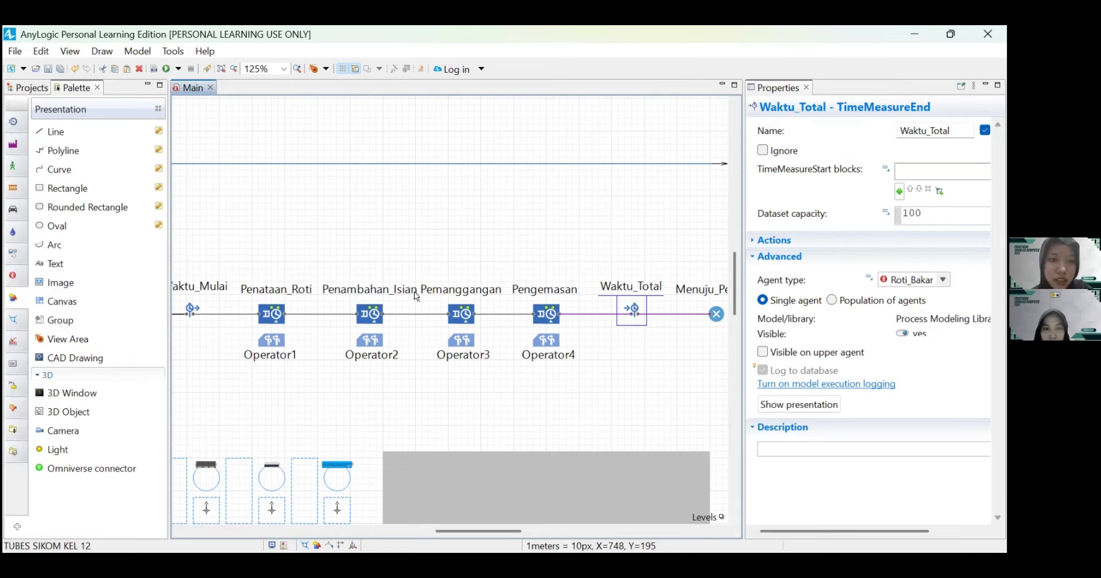
{"action": "left_click", "coordinate": [373, 318]}
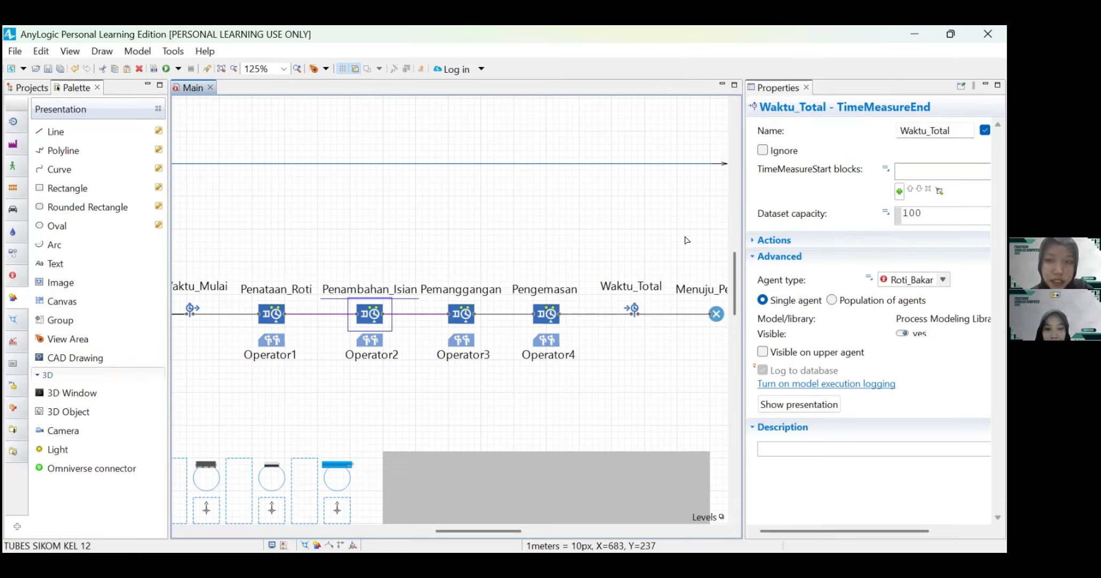
{"action": "left_click_drag", "start_coordinate": [740, 187], "coordinate": [633, 195]}
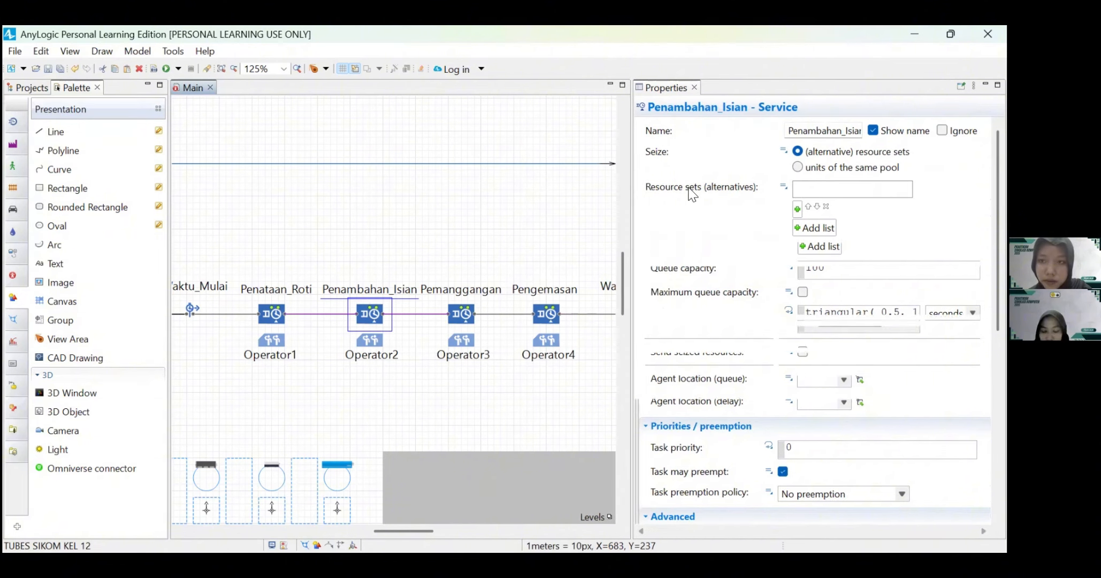
{"action": "left_click", "coordinate": [796, 208]}
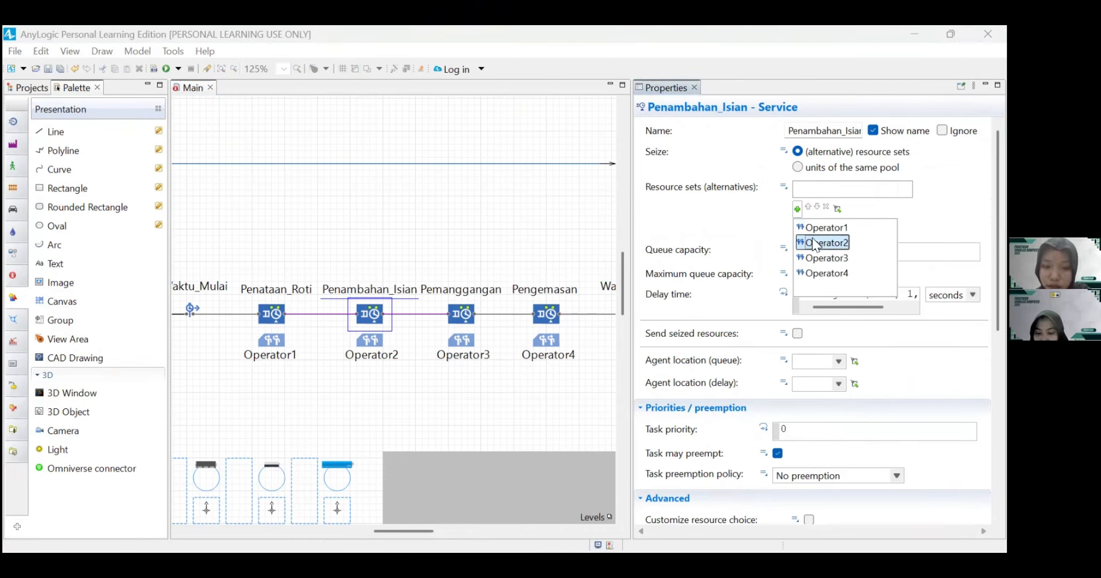
{"action": "left_click", "coordinate": [802, 241]}
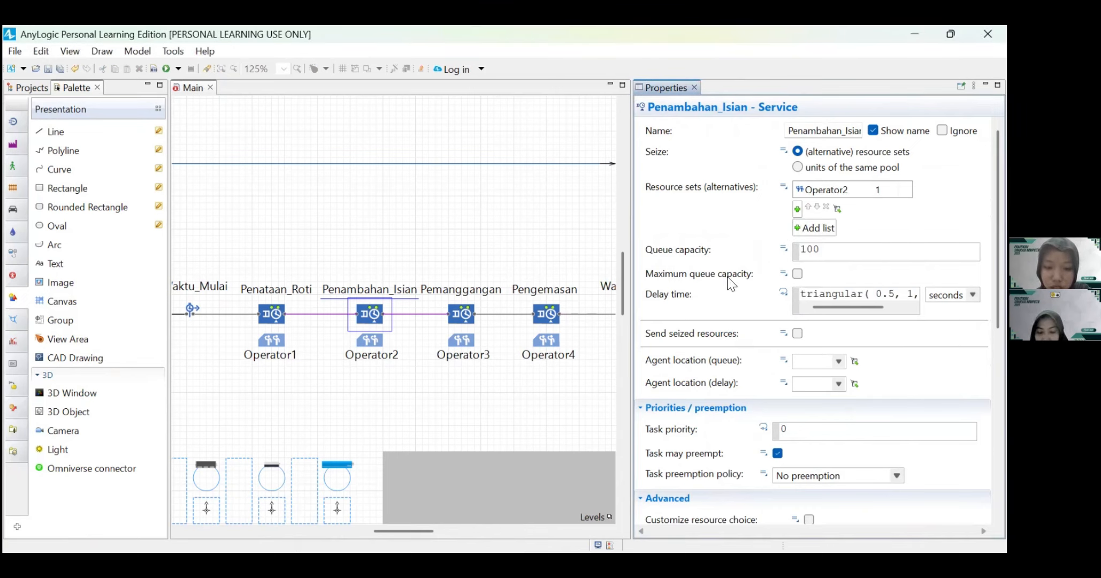
{"action": "left_click", "coordinate": [797, 274]}
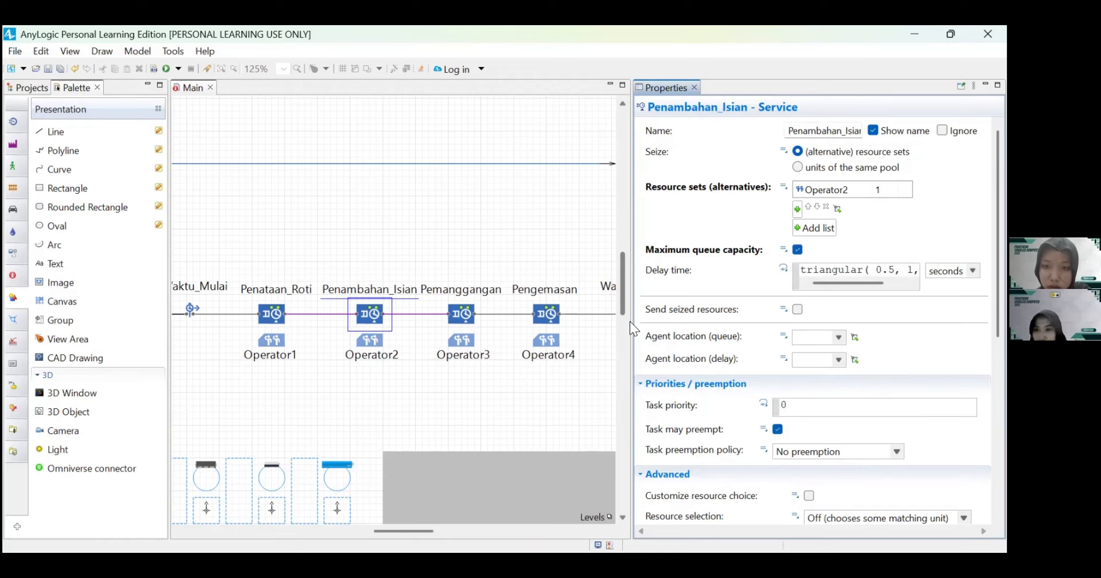
Step: Clear the Penambahan_Isian service's delay time and choose the Binomial probability distribution for it
{"action": "left_click_drag", "start_coordinate": [631, 323], "coordinate": [576, 323]}
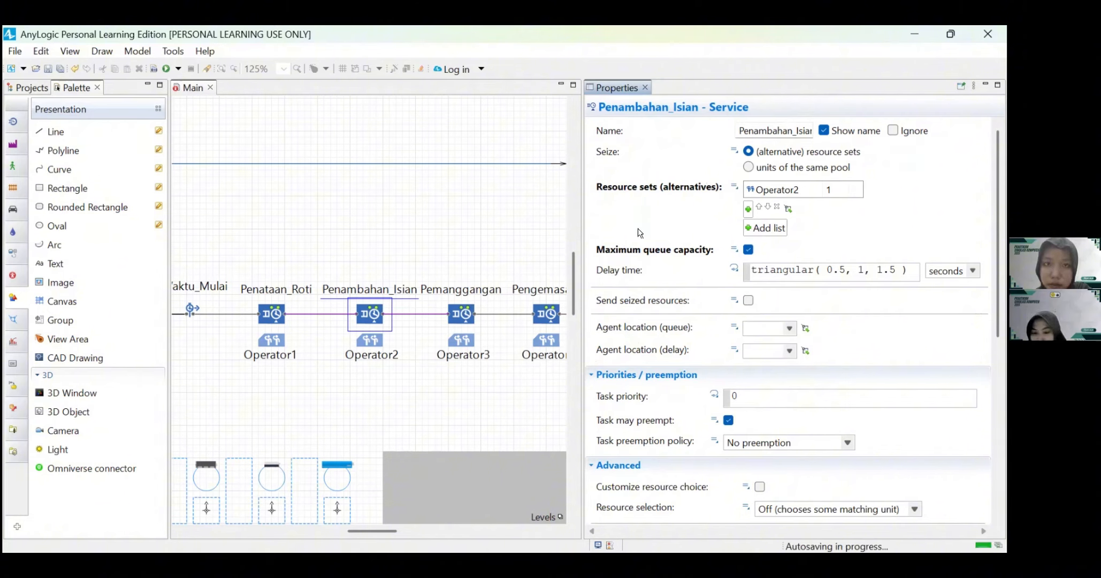
{"action": "left_click", "coordinate": [836, 277]}
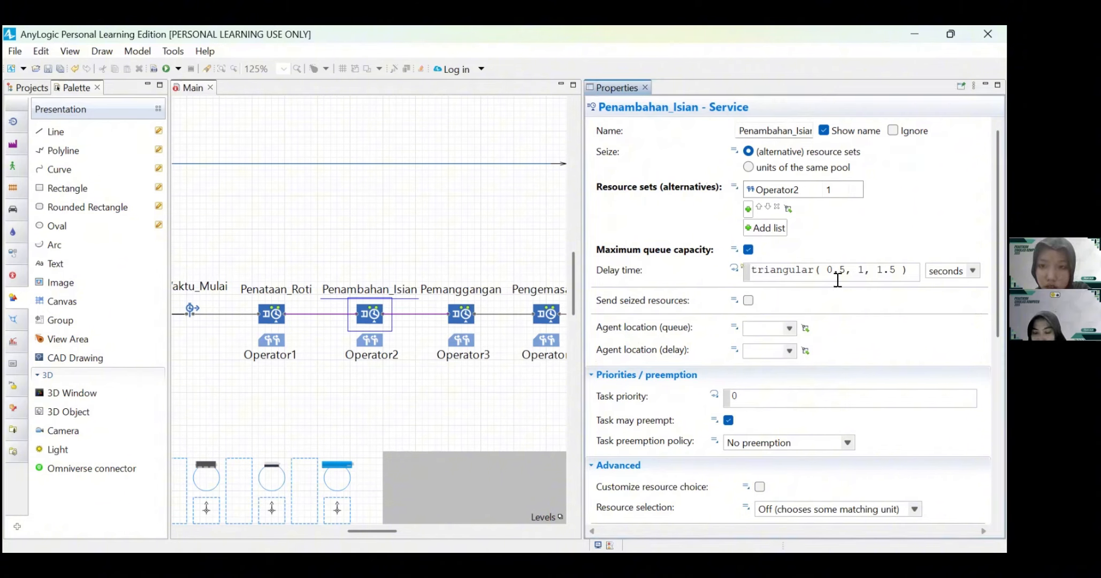
{"action": "key", "text": "ctrl+a"}
{"action": "key", "text": "BackSpace"}
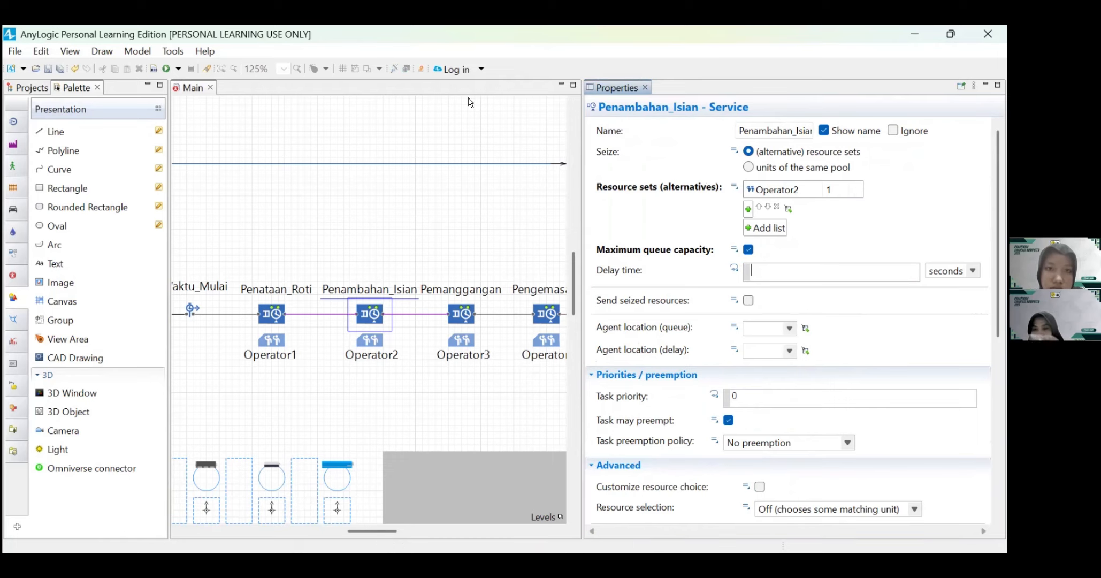
{"action": "left_click", "coordinate": [470, 118]}
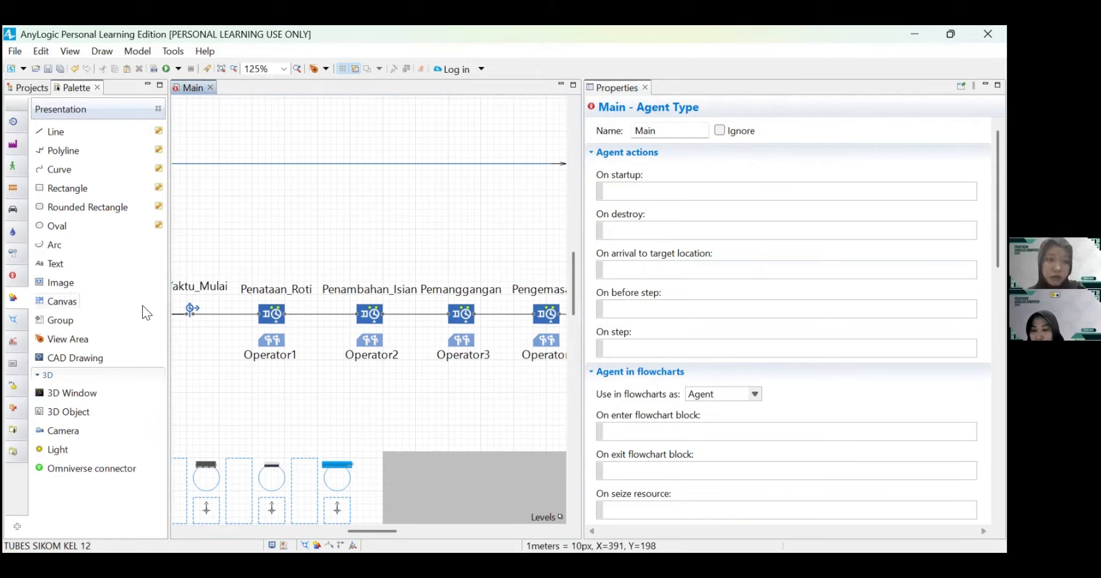
{"action": "left_click", "coordinate": [377, 319]}
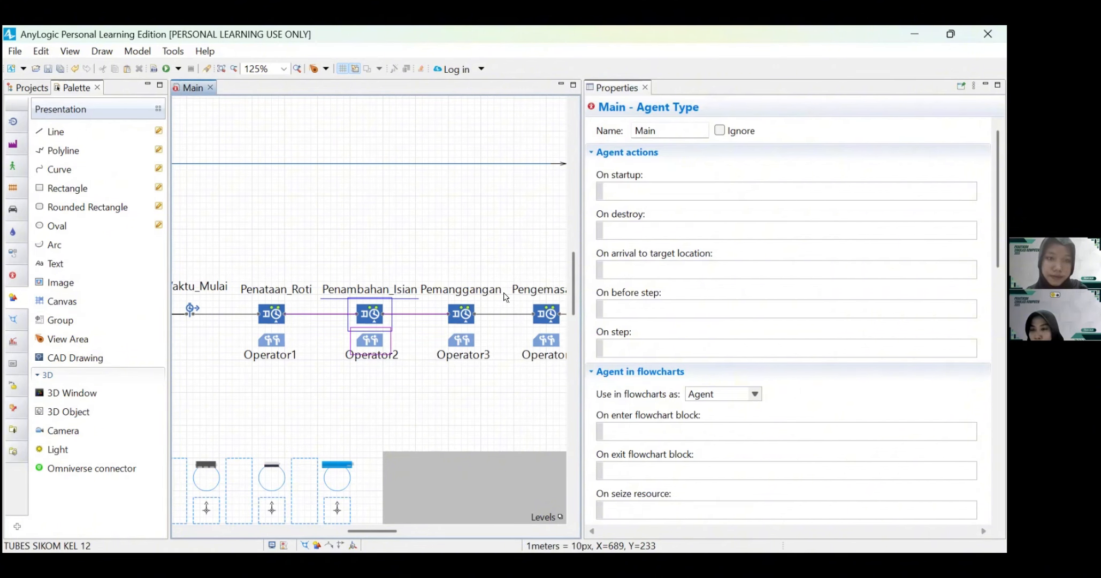
{"action": "mouse_move", "coordinate": [752, 269]}
{"action": "left_mouse_down"}
{"action": "mouse_move", "coordinate": [866, 270]}
{"action": "mouse_move", "coordinate": [759, 270]}
{"action": "left_mouse_up"}
{"action": "key", "text": "BackSpace"}
{"action": "key", "text": "BackSpace"}
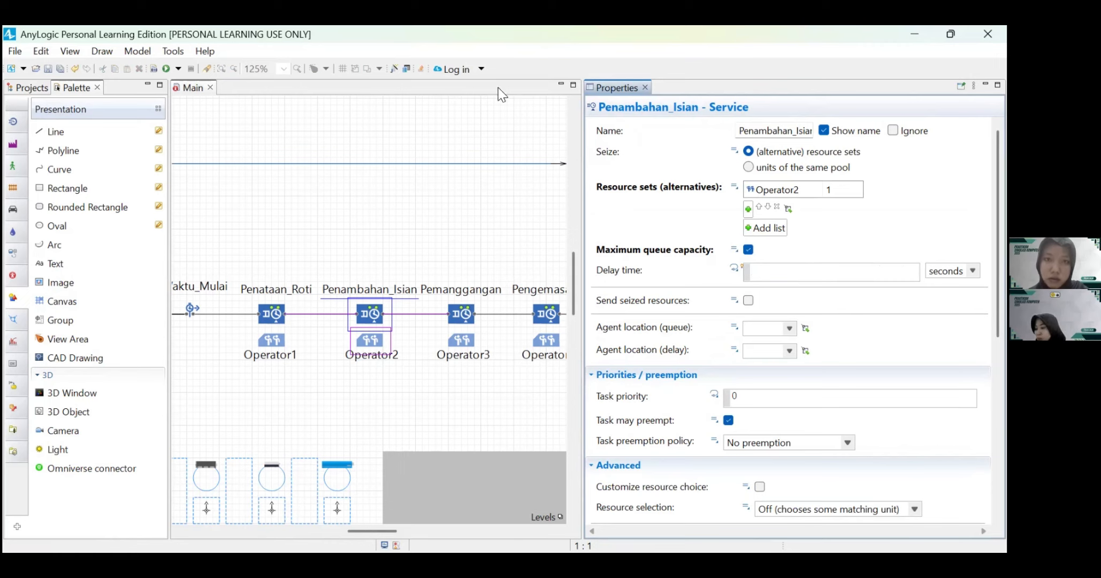
{"action": "left_click", "coordinate": [397, 69]}
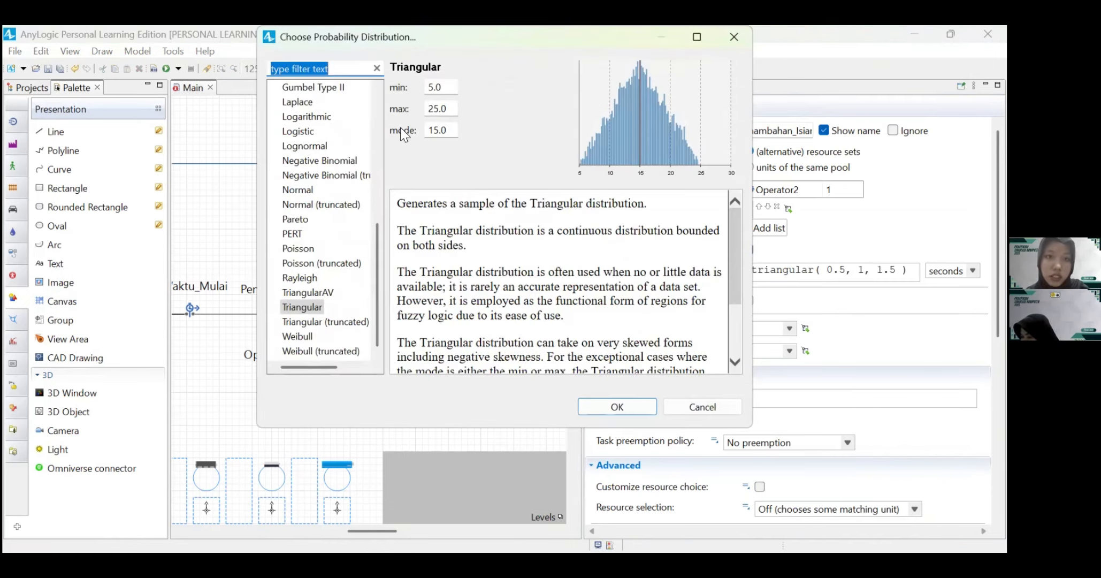
{"action": "scroll", "coordinate": [318, 214], "scroll_direction": "up", "scroll_amount": 5}
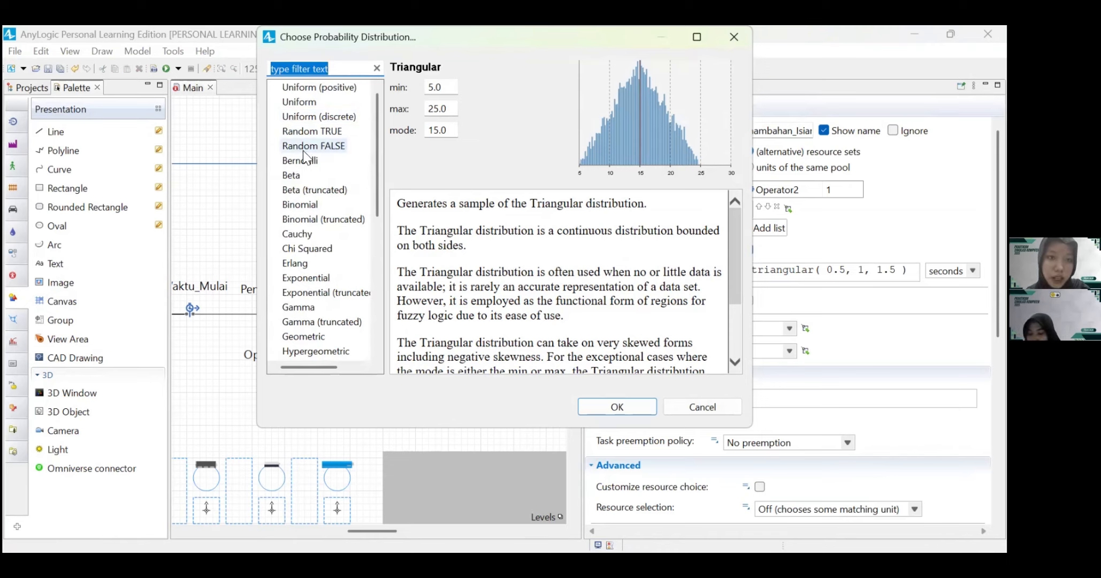
{"action": "left_click", "coordinate": [299, 204]}
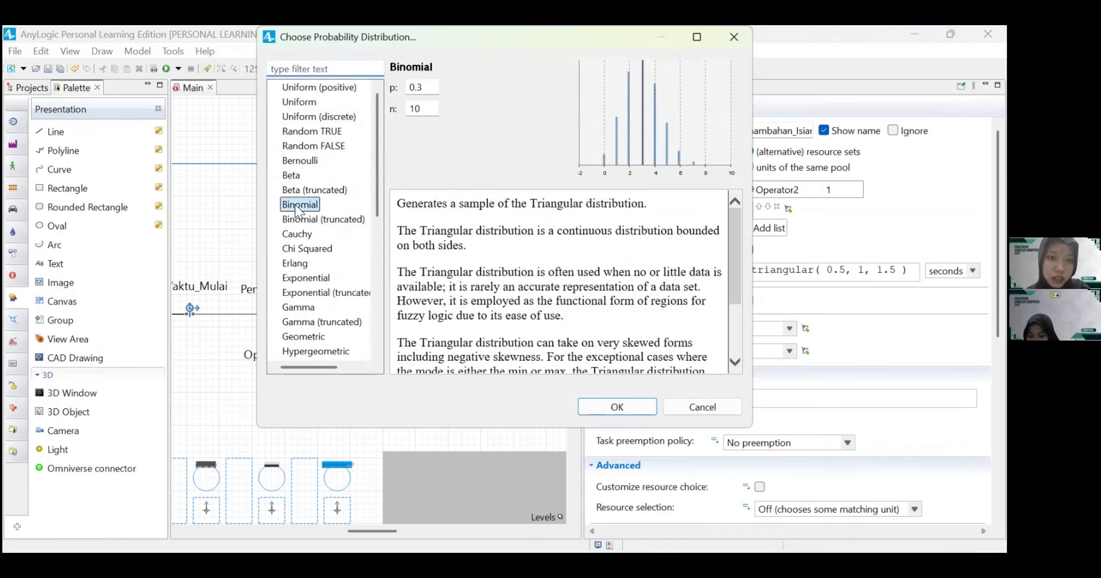
Step: Set the binomial parameters p to 0.95318 and n to 18 and insert the distribution as Penambahan_Isian's delay time
{"action": "left_click", "coordinate": [427, 88]}
{"action": "key", "text": "BackSpace"}
{"action": "type", "text": "3"}
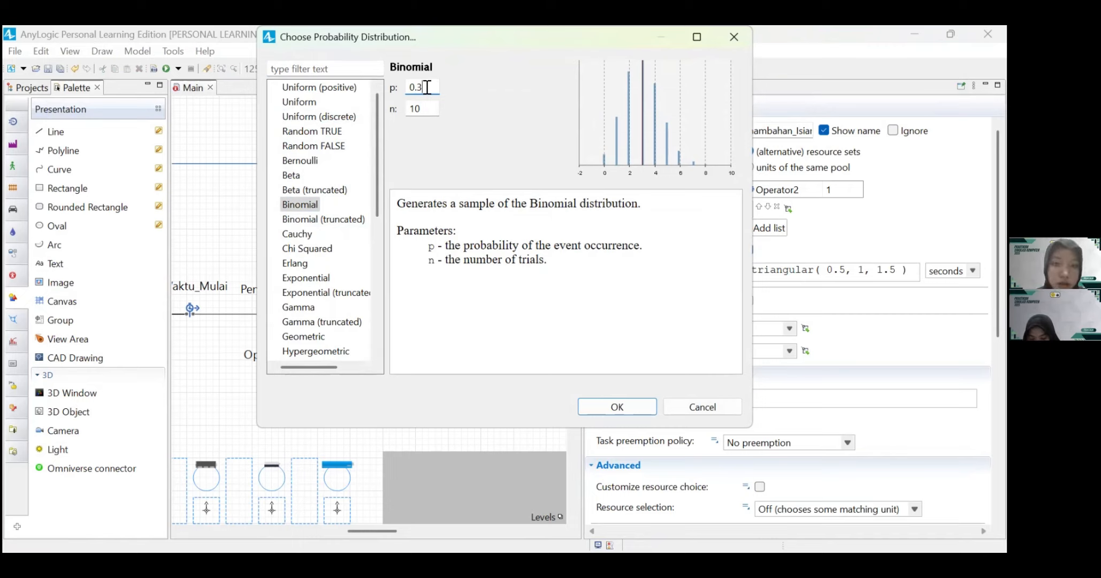
{"action": "key", "text": "BackSpace"}
{"action": "type", "text": "9"}
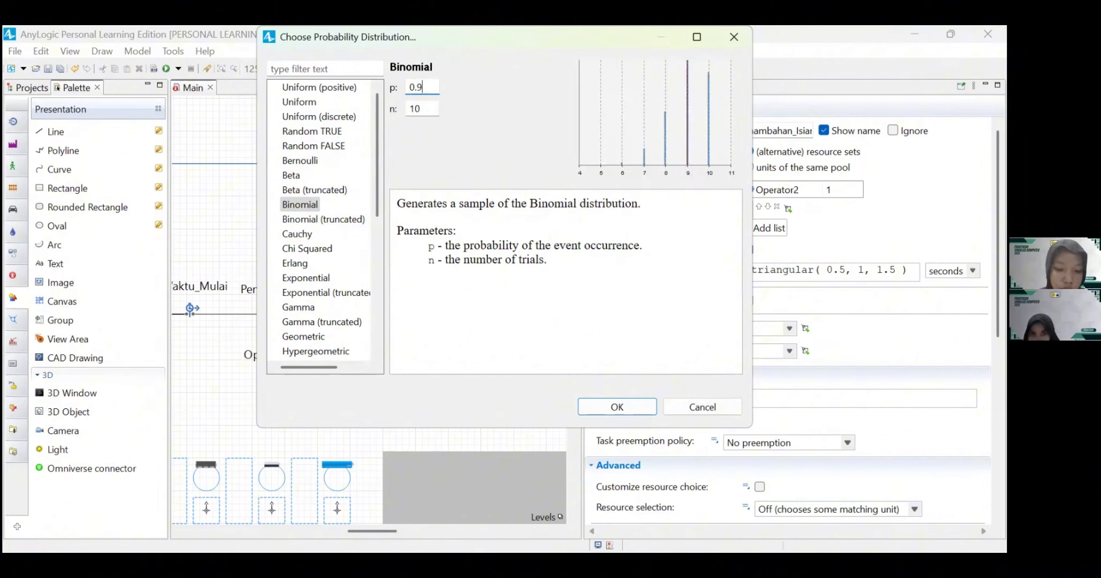
{"action": "type", "text": "5318"}
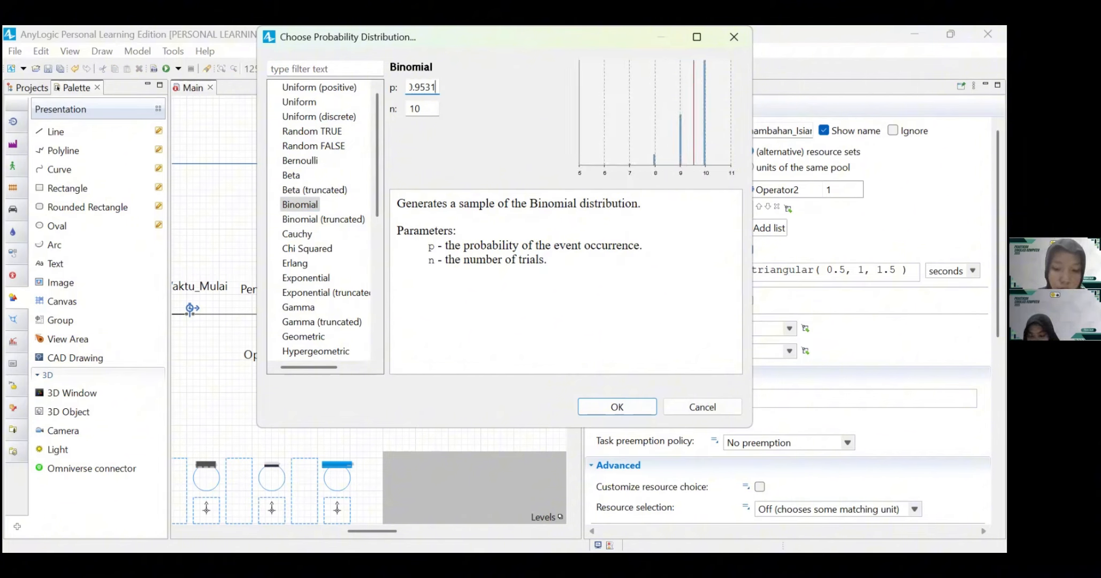
{"action": "left_click", "coordinate": [429, 109]}
{"action": "key", "text": "BackSpace"}
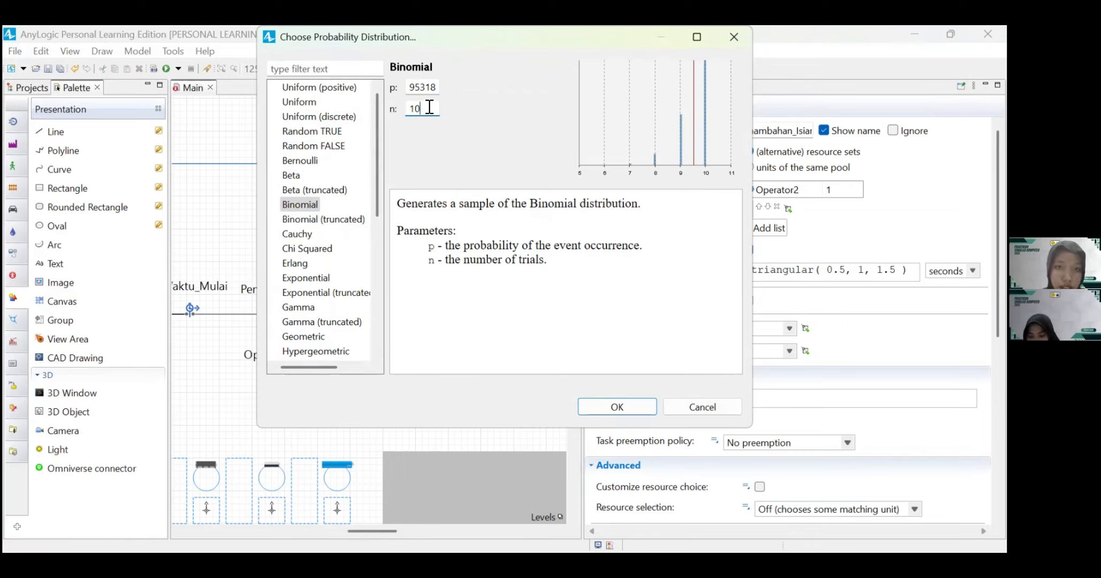
{"action": "type", "text": "8"}
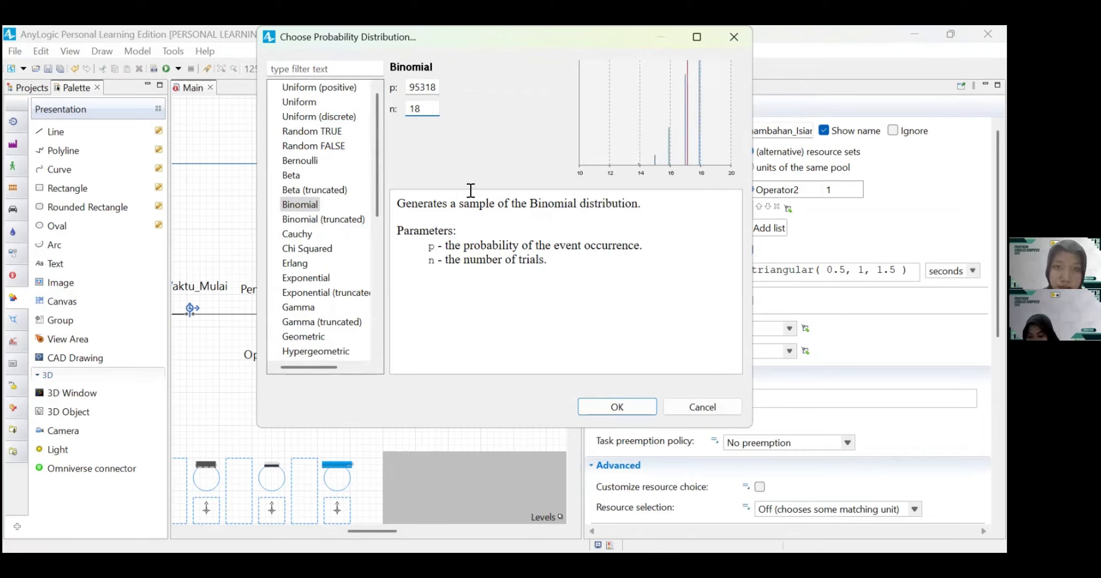
{"action": "left_click", "coordinate": [617, 409]}
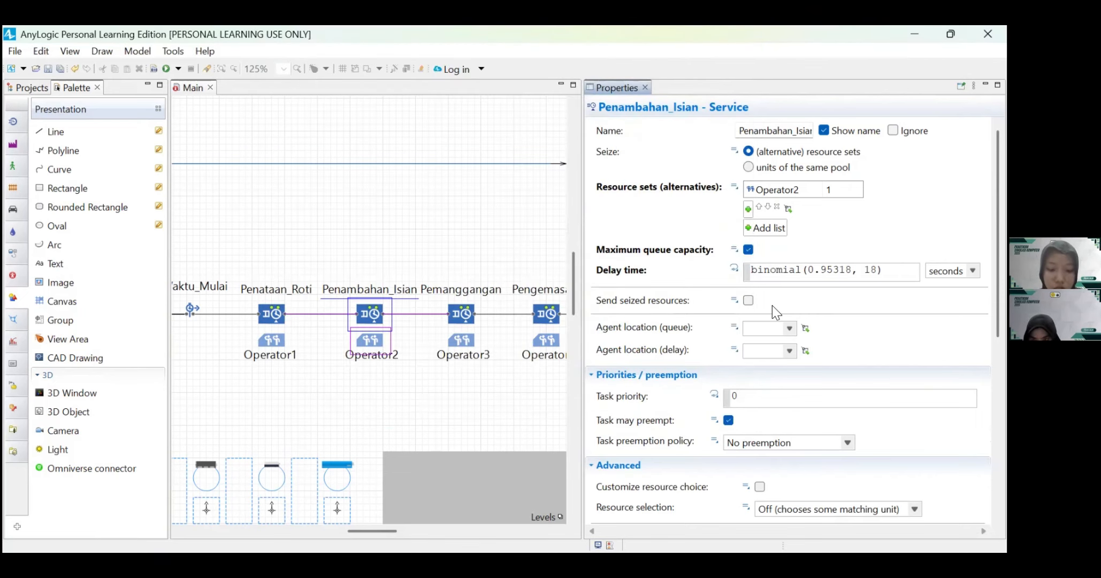
Step: Set the Penambahan_Isian service's queue agent location to antri_Penambahan_Isian and its delay agent location to st_Penambahan_Isian
{"action": "left_click", "coordinate": [789, 329]}
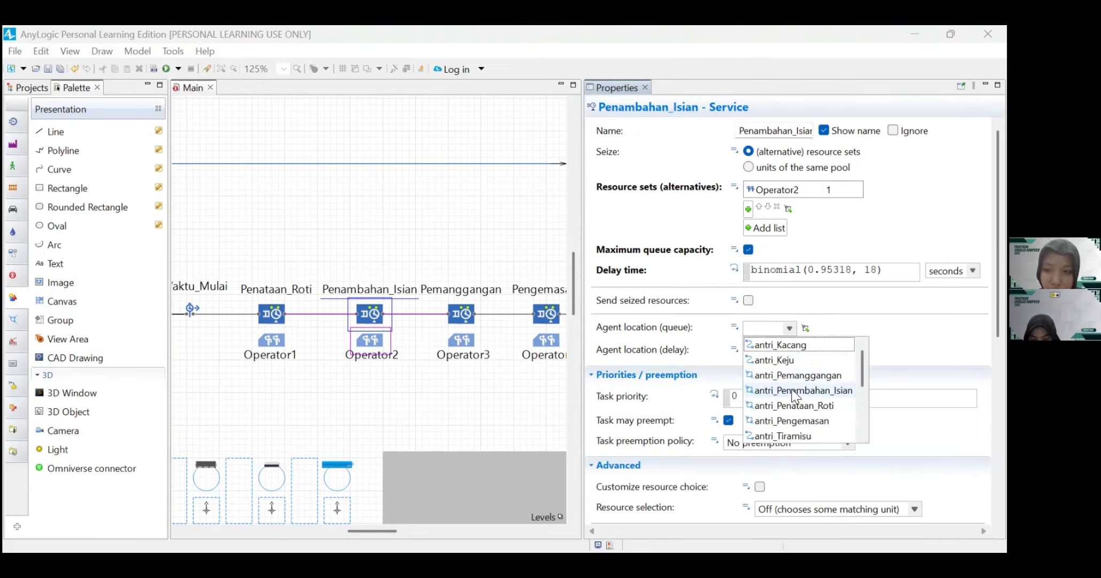
{"action": "left_click", "coordinate": [794, 390]}
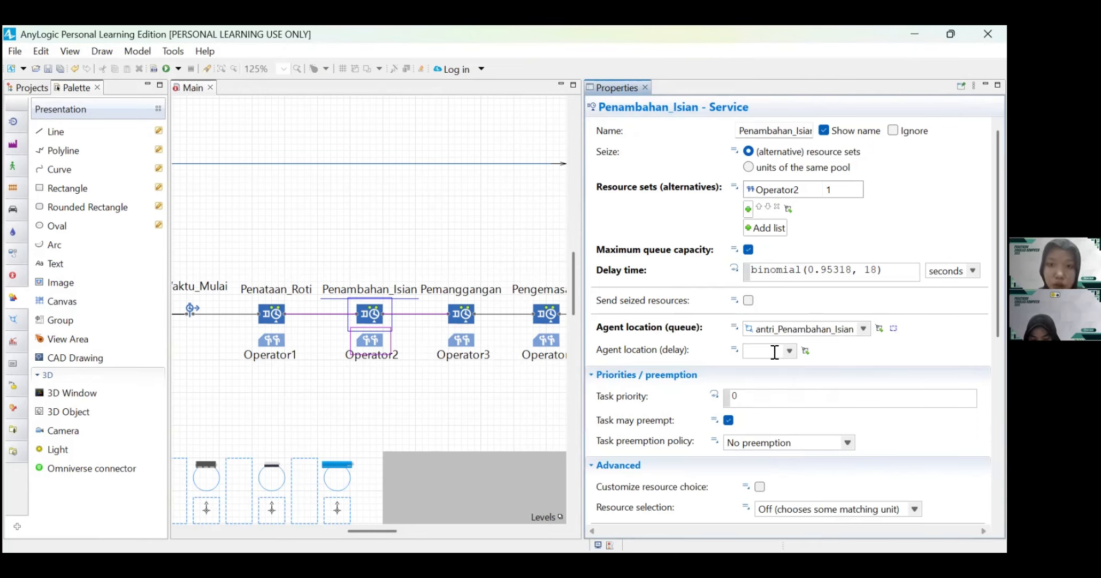
{"action": "left_click", "coordinate": [789, 351]}
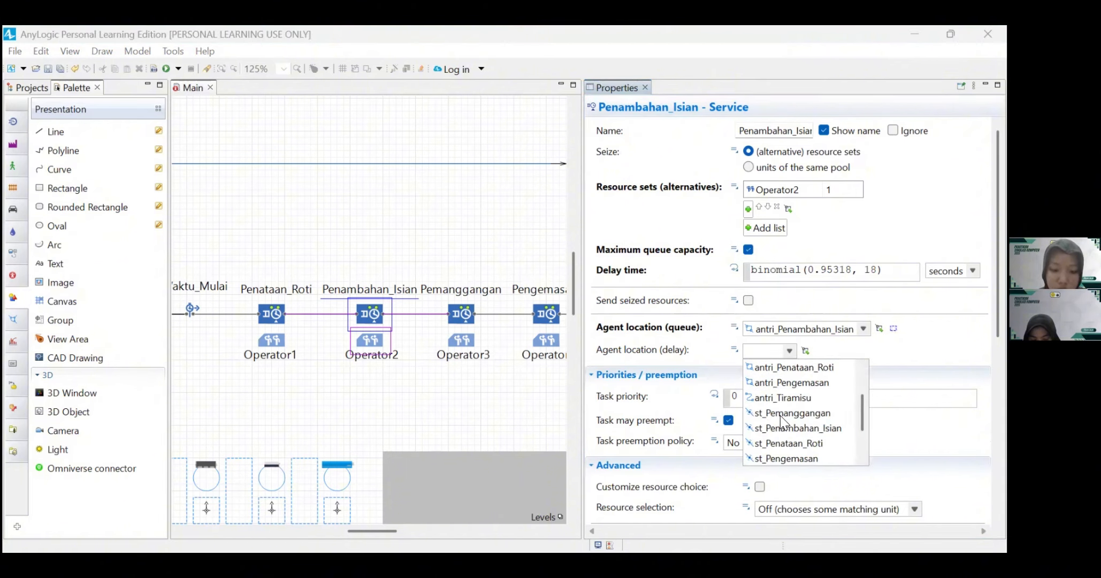
{"action": "left_click", "coordinate": [784, 427]}
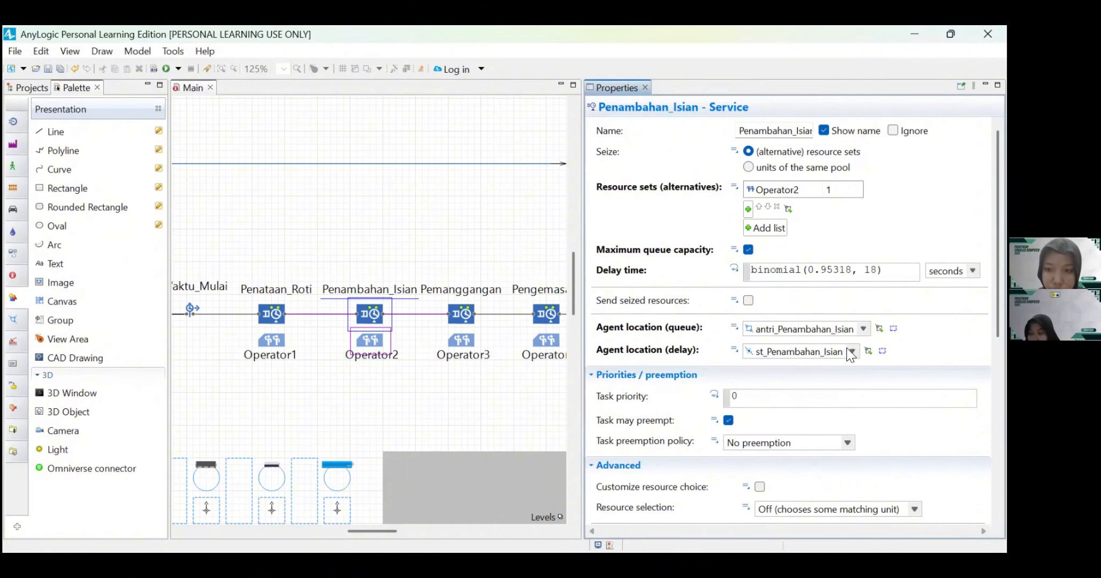
{"action": "scroll", "coordinate": [767, 392], "scroll_direction": "down", "scroll_amount": 3}
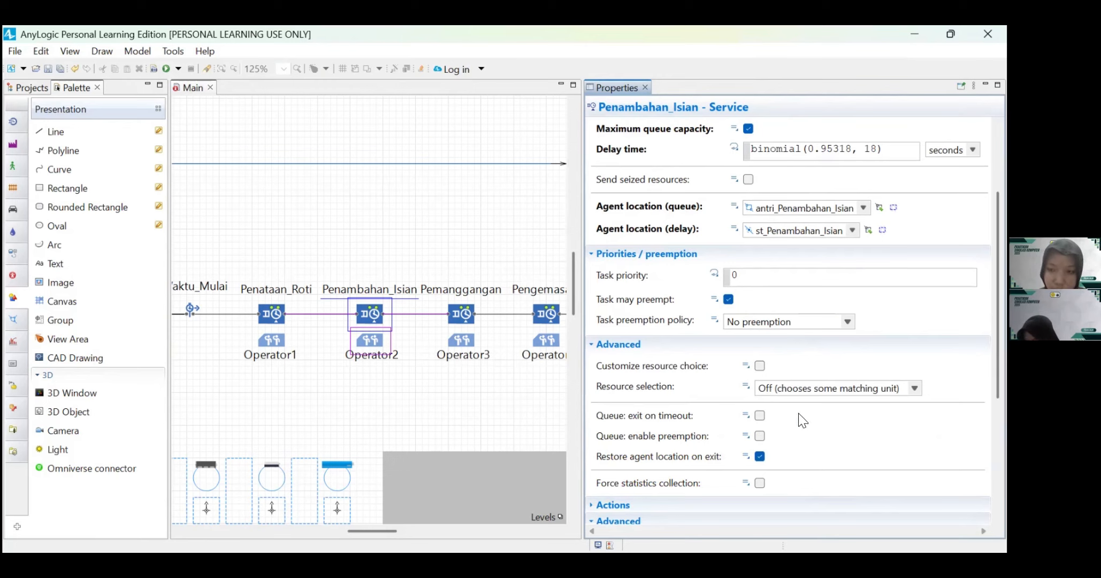
{"action": "scroll", "coordinate": [800, 419], "scroll_direction": "down", "scroll_amount": 3}
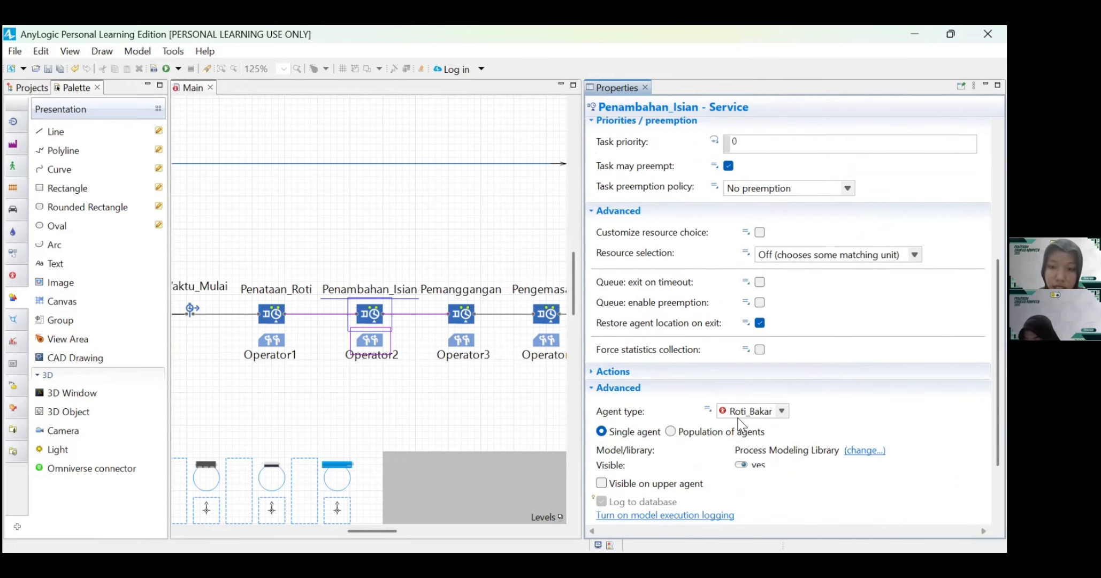
Step: Make the Operator2 resource pool Static and set its new resource unit to Operator
{"action": "left_click", "coordinate": [373, 340]}
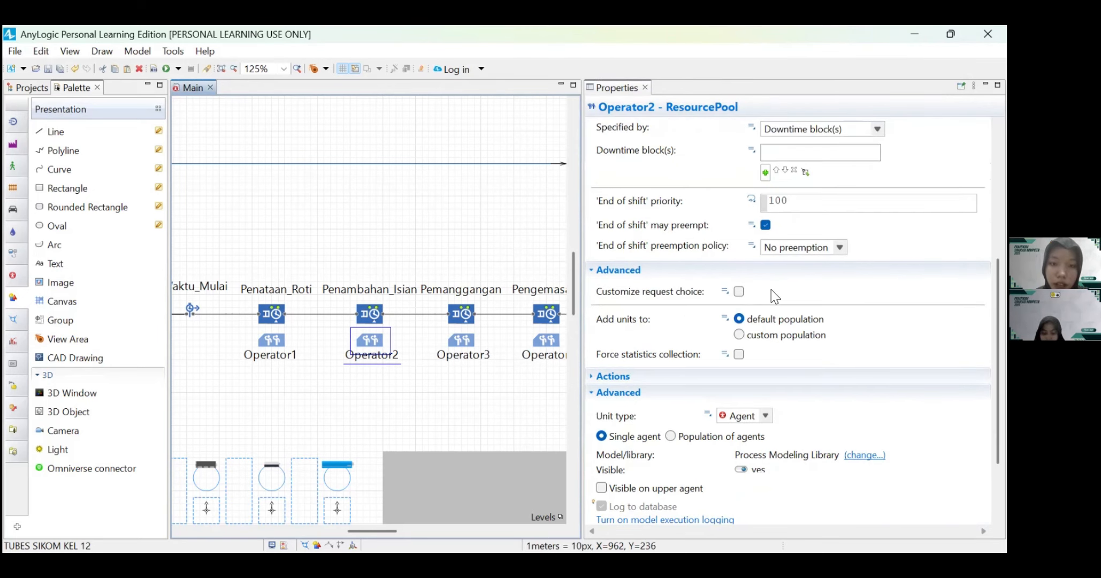
{"action": "scroll", "coordinate": [770, 289], "scroll_direction": "up", "scroll_amount": 3}
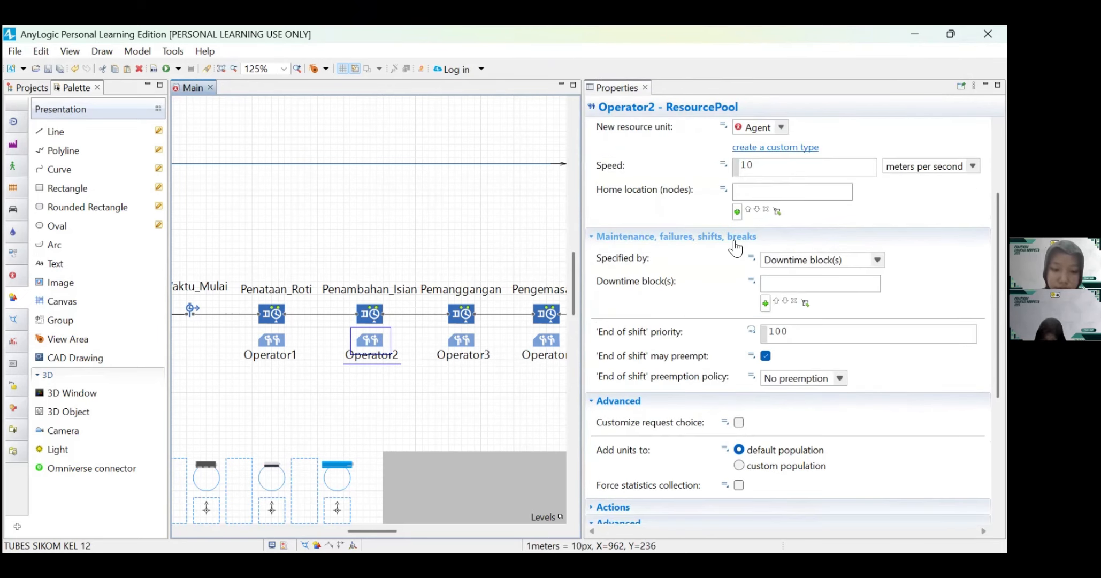
{"action": "scroll", "coordinate": [735, 247], "scroll_direction": "up", "scroll_amount": 3}
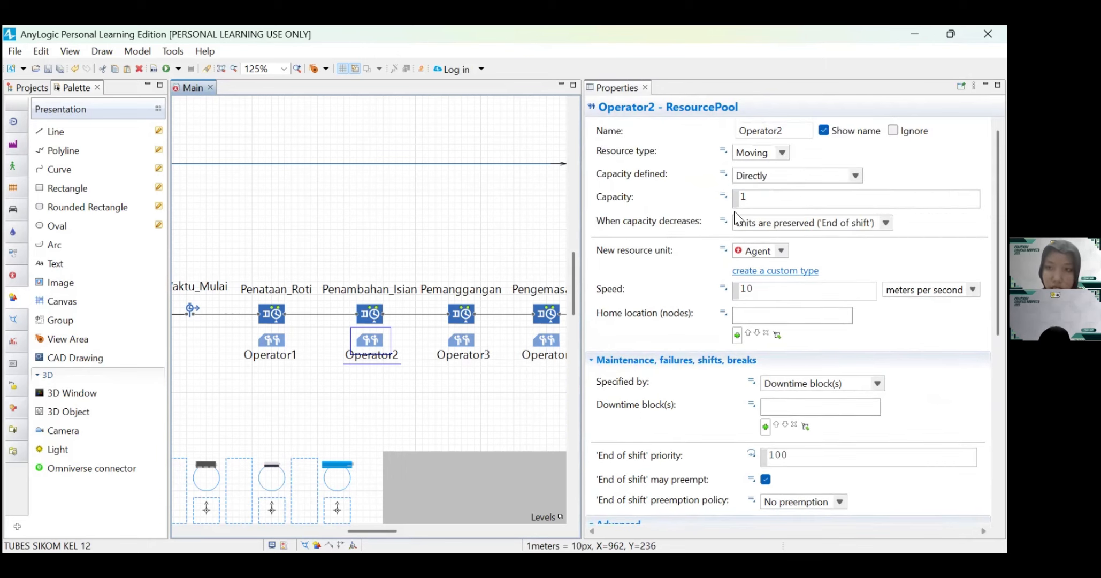
{"action": "left_click", "coordinate": [781, 153]}
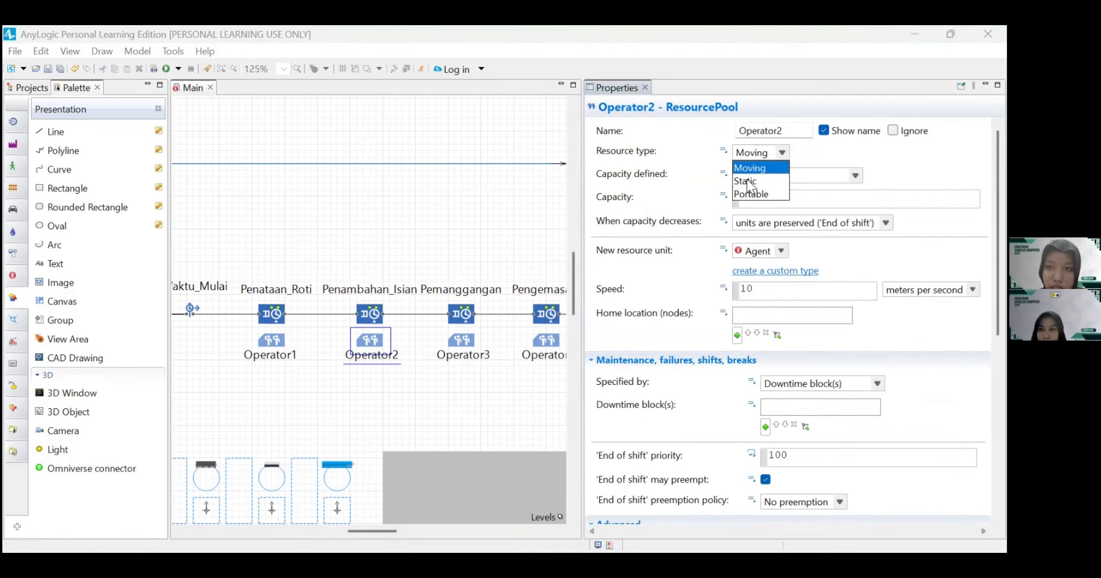
{"action": "left_click", "coordinate": [800, 253]}
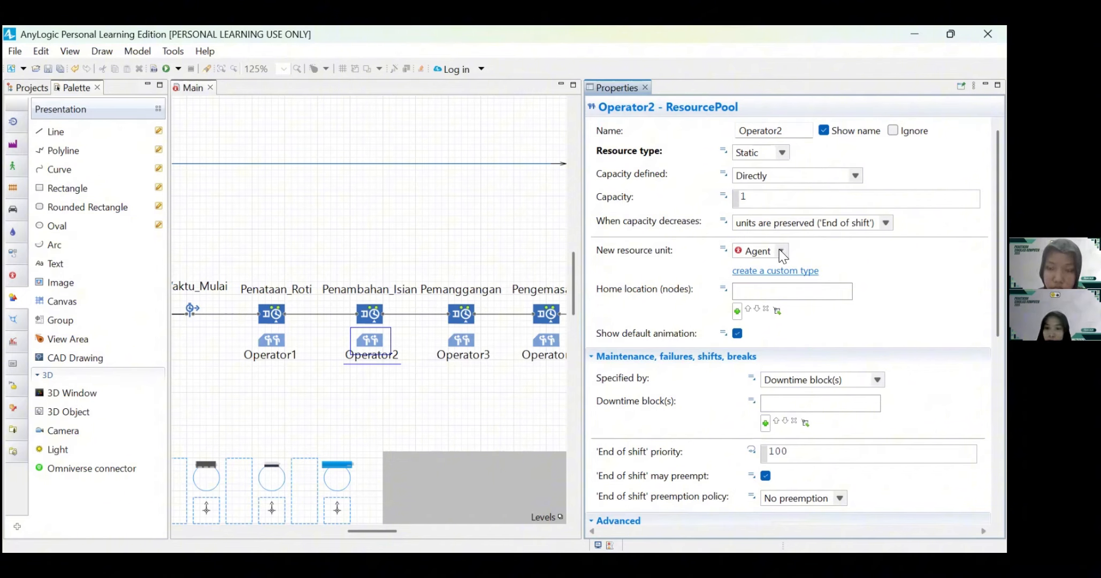
{"action": "left_click", "coordinate": [781, 251]}
{"action": "left_click", "coordinate": [766, 284]}
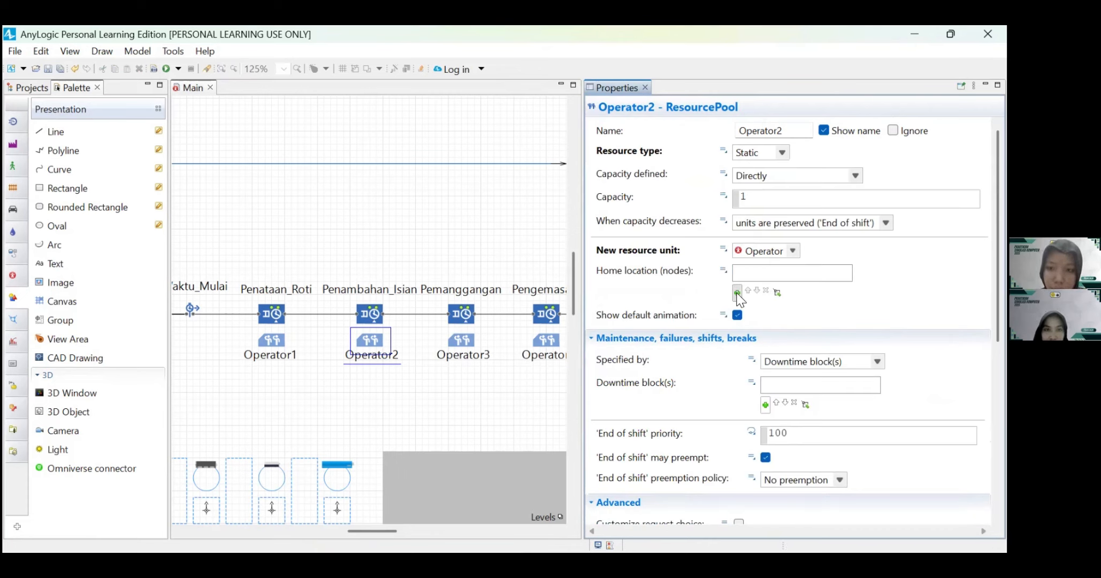
Step: Add tempat_Operator2 as the home location node of the Operator2 resource pool
{"action": "left_click", "coordinate": [737, 293]}
{"action": "scroll", "coordinate": [756, 334], "scroll_direction": "down", "scroll_amount": 3}
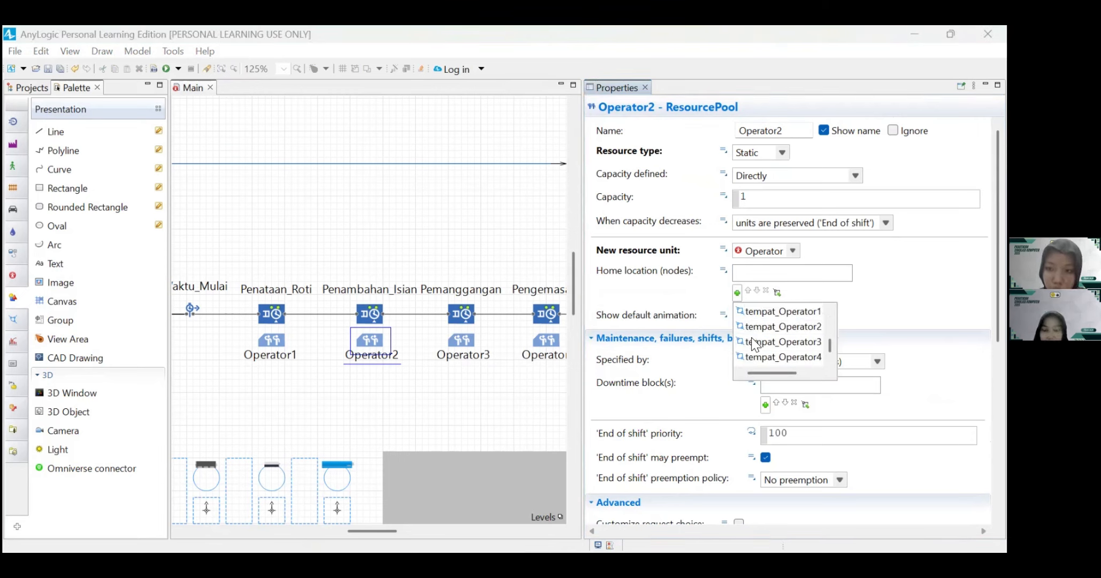
{"action": "left_click", "coordinate": [755, 327]}
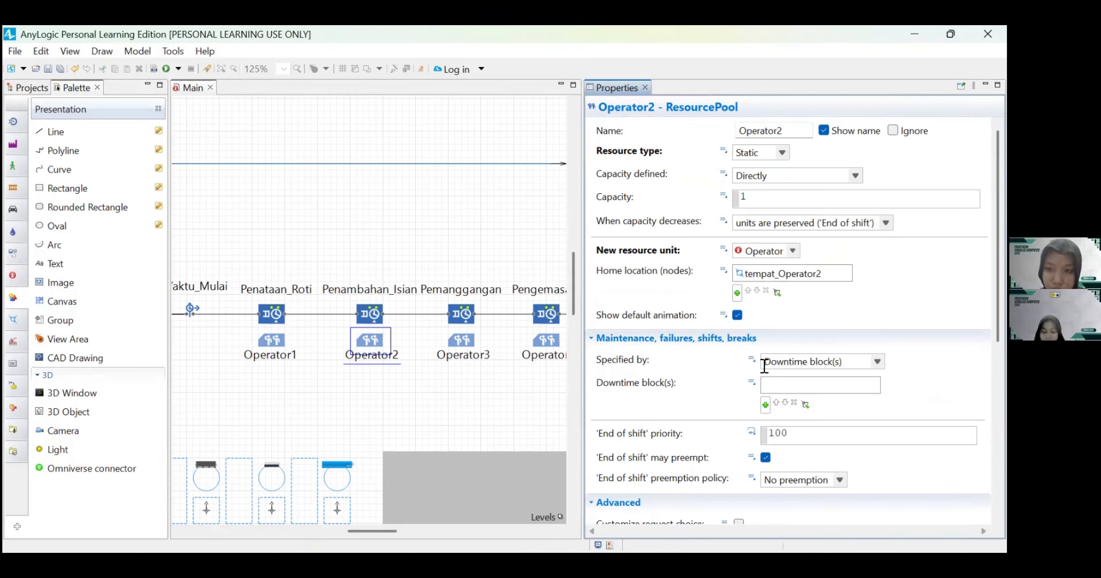
Step: Specify Operator2's maintenance, failures, shifts and breaks by ResourcePool properties and enable breaks with the Istirahat schedule
{"action": "left_click", "coordinate": [877, 362]}
{"action": "left_click", "coordinate": [840, 395]}
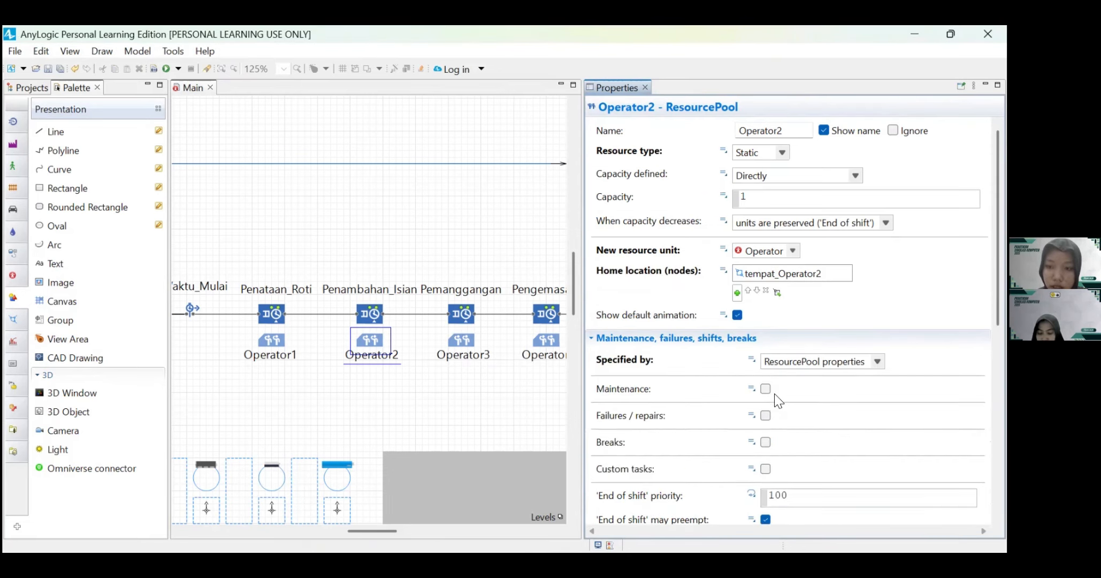
{"action": "scroll", "coordinate": [773, 446], "scroll_direction": "down", "scroll_amount": 3}
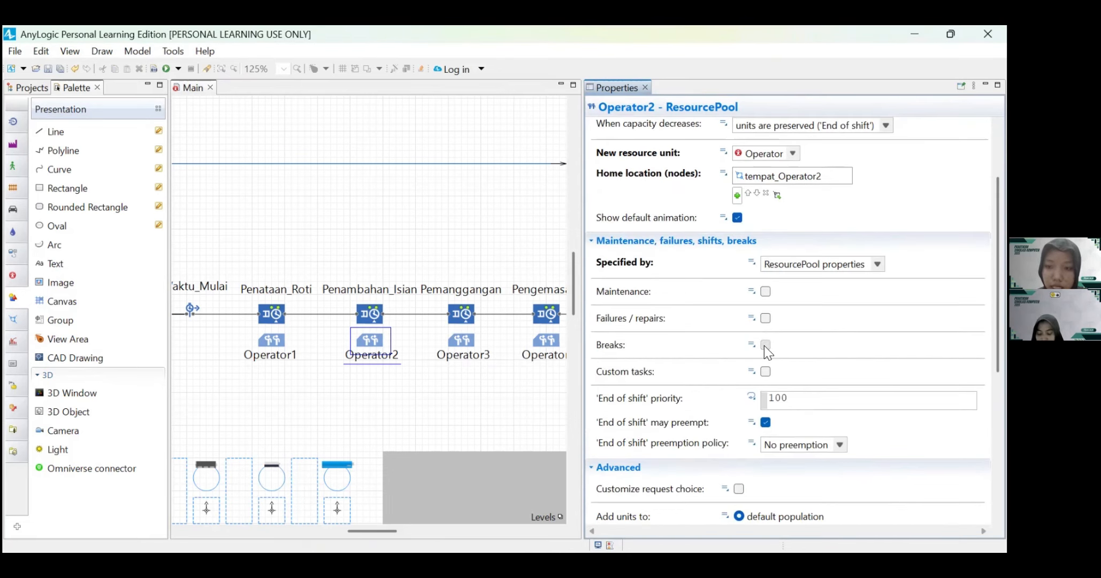
{"action": "left_click", "coordinate": [765, 344]}
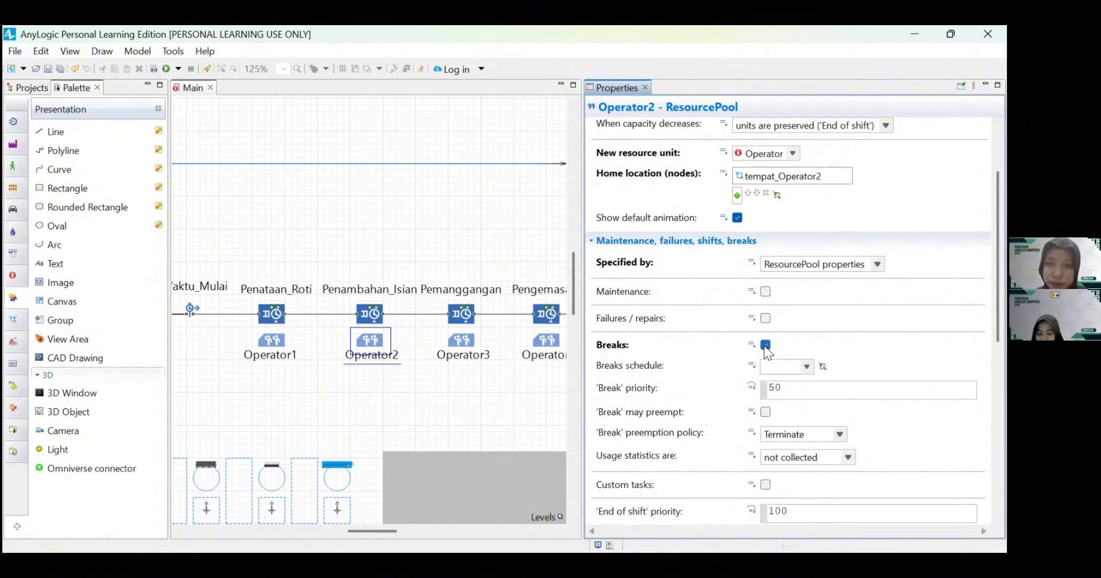
{"action": "left_click", "coordinate": [805, 366]}
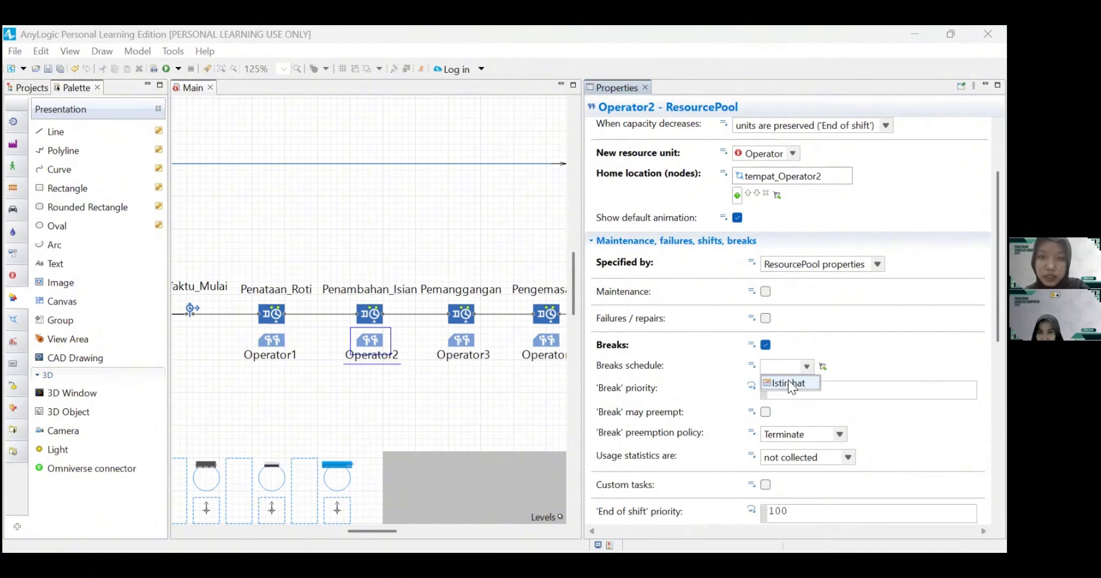
{"action": "left_click", "coordinate": [788, 383]}
{"action": "scroll", "coordinate": [856, 375], "scroll_direction": "down", "scroll_amount": 10}
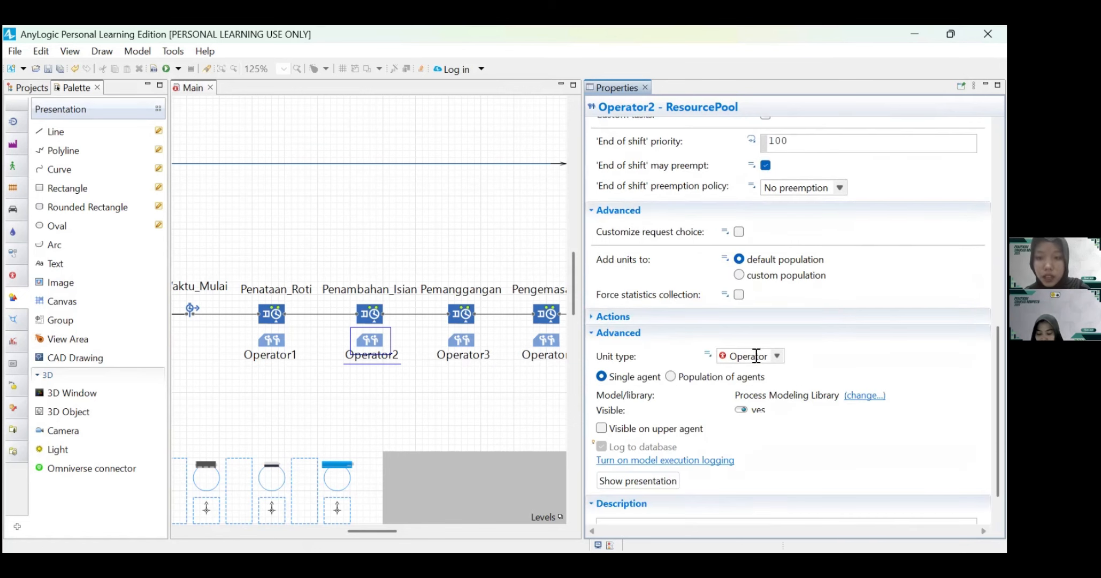
Step: Add Operator3 to the Pemanggangan service's resource sets and enable its maximum queue capacity
{"action": "left_click", "coordinate": [461, 315]}
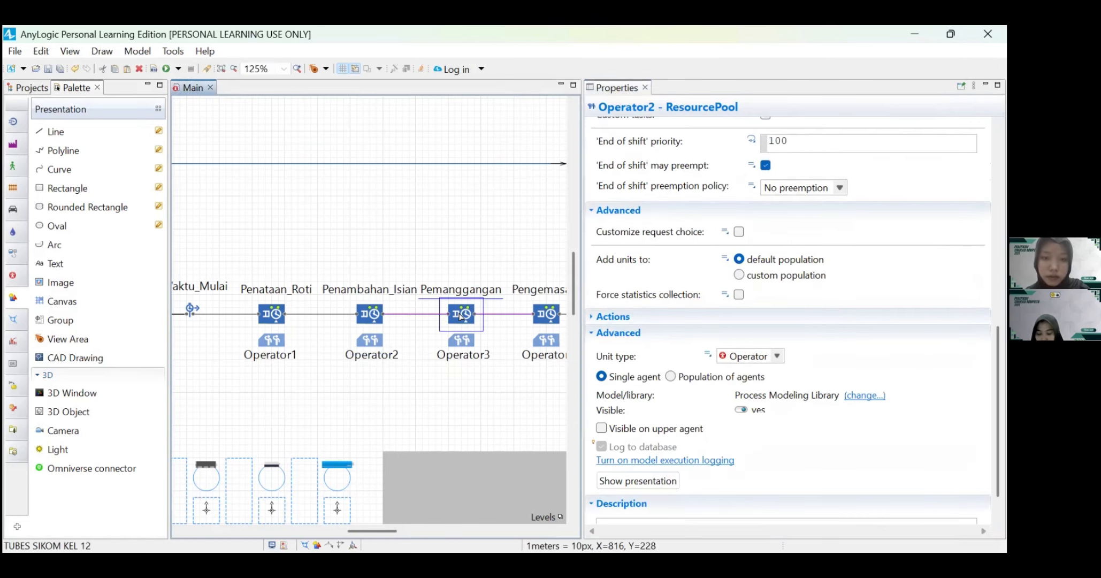
{"action": "scroll", "coordinate": [867, 282], "scroll_direction": "up", "scroll_amount": 5}
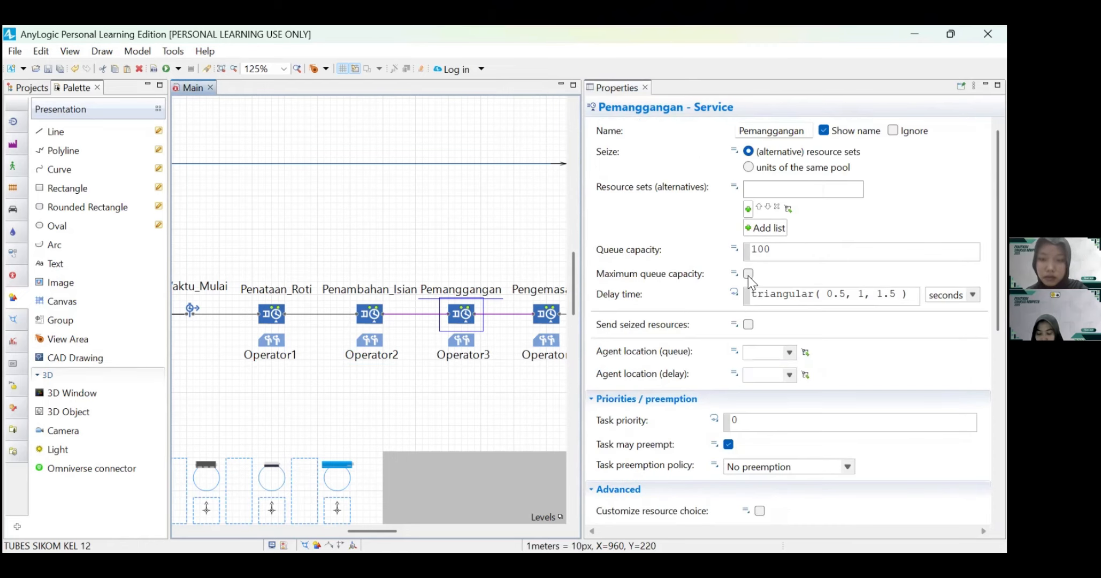
{"action": "left_click", "coordinate": [748, 209]}
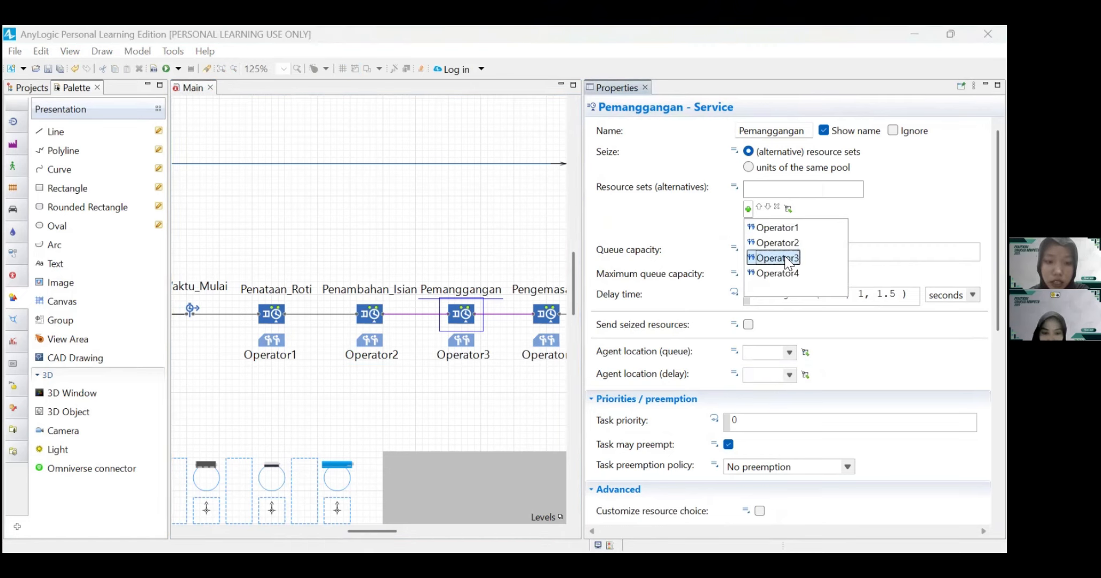
{"action": "left_click", "coordinate": [785, 261]}
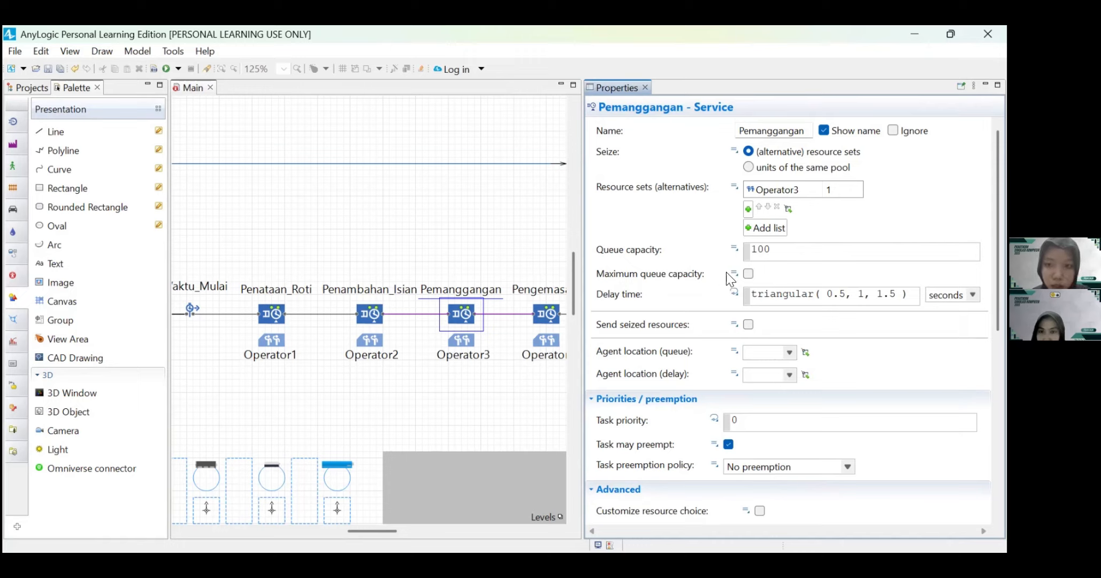
{"action": "left_click", "coordinate": [748, 274]}
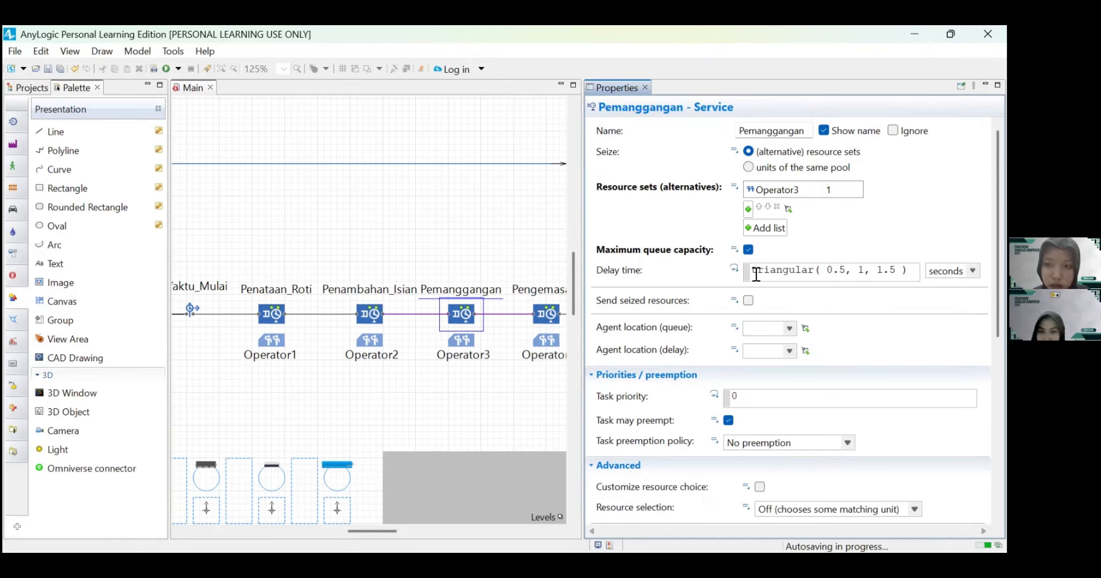
Step: Clear the Pemanggangan service's delay time and choose the Binomial probability distribution for it
{"action": "left_click_drag", "start_coordinate": [752, 270], "coordinate": [909, 271]}
{"action": "key", "text": "BackSpace"}
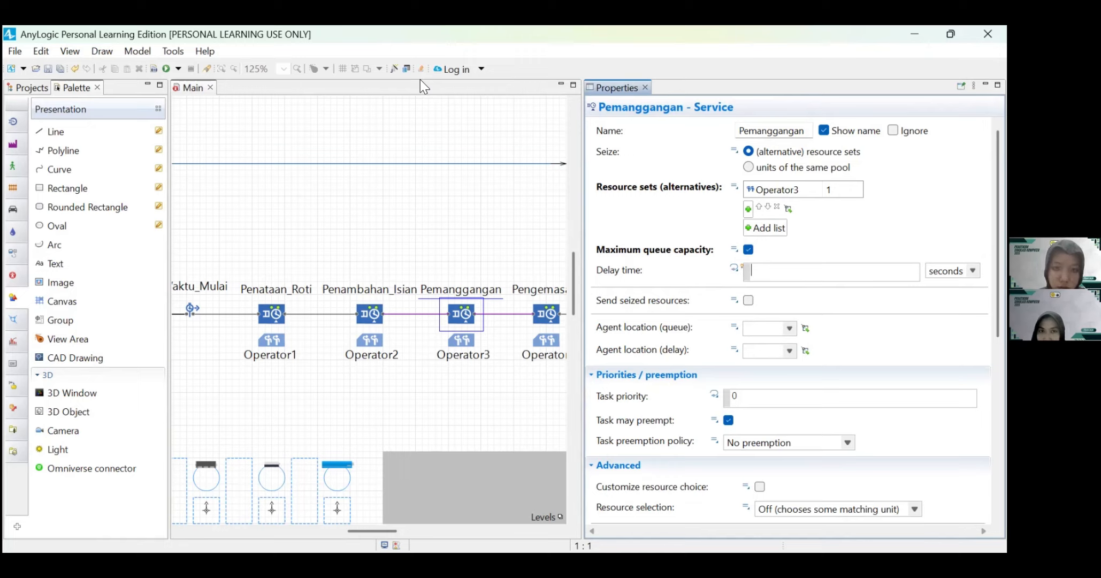
{"action": "left_click", "coordinate": [394, 70]}
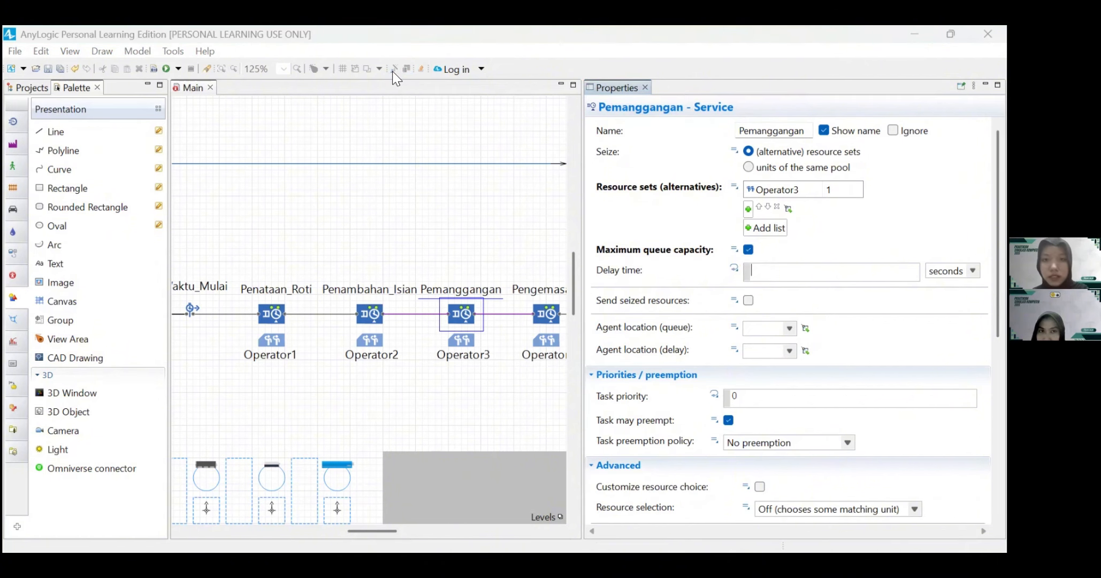
{"action": "scroll", "coordinate": [315, 214], "scroll_direction": "up", "scroll_amount": 7}
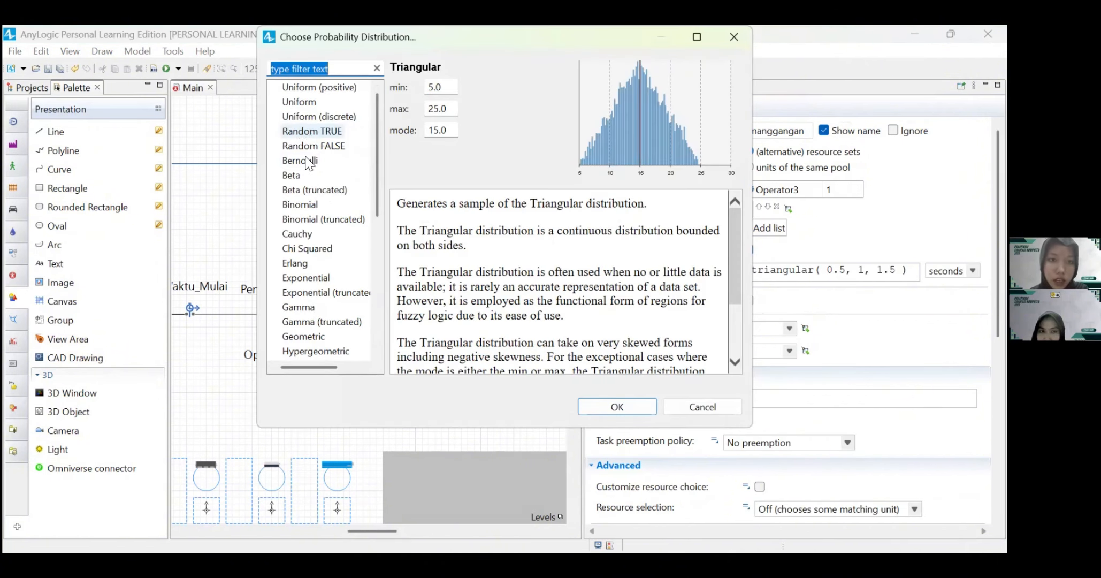
{"action": "left_click", "coordinate": [308, 208]}
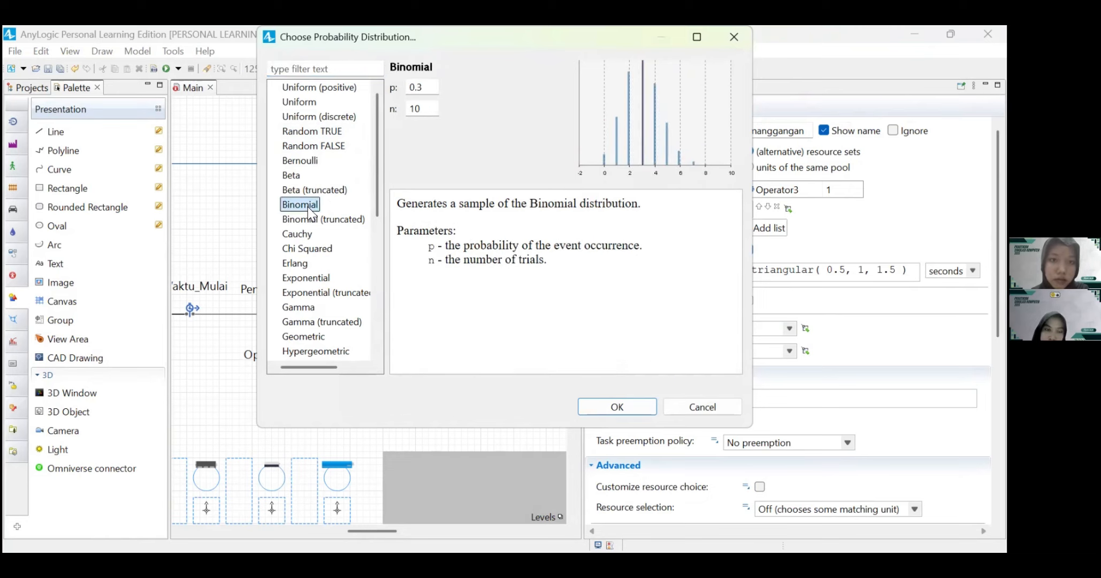
Step: Set the binomial parameters p to 0.97011 and n to 53 and insert the distribution as Pemanggangan's delay time
{"action": "left_click", "coordinate": [422, 88]}
{"action": "key", "text": "BackSpace"}
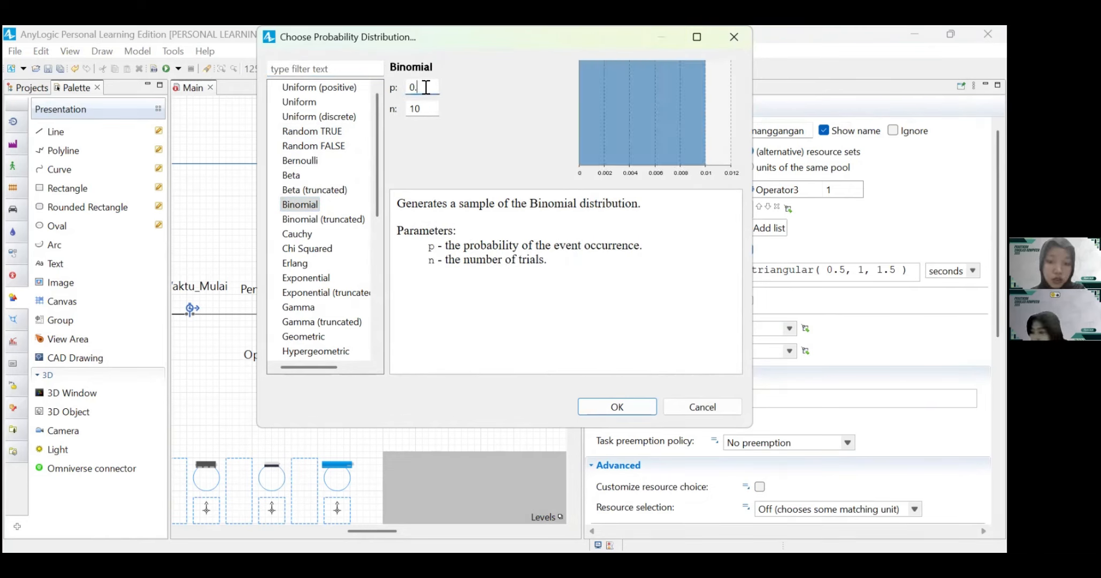
{"action": "type", "text": "97"}
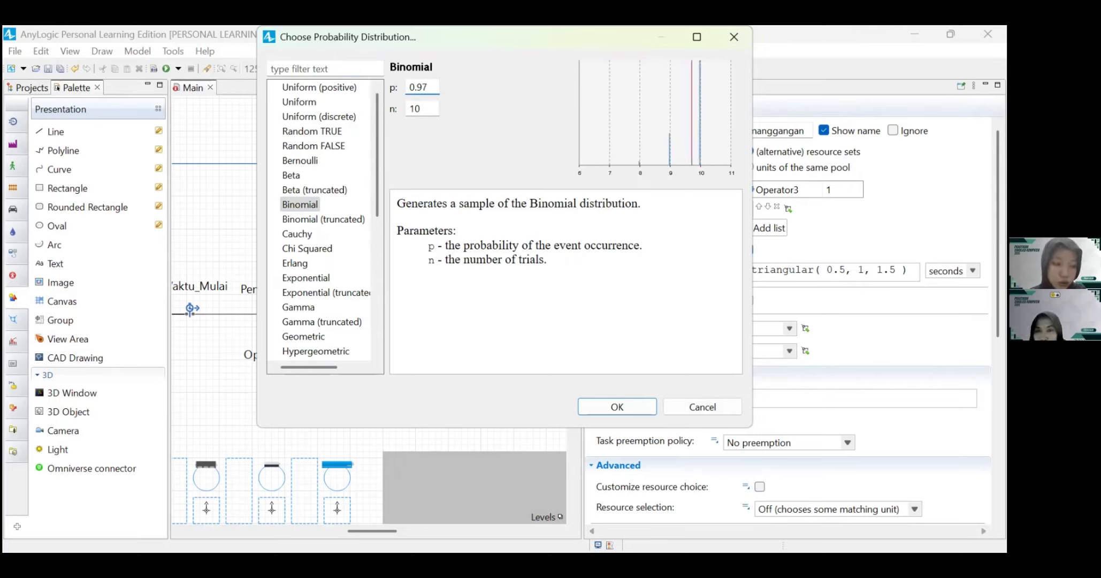
{"action": "type", "text": "011"}
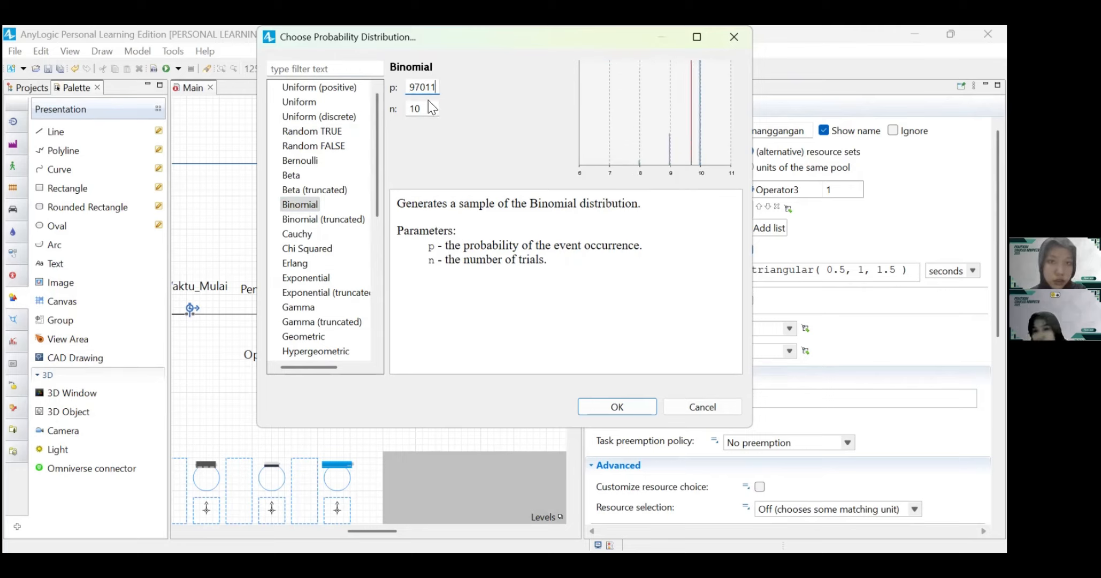
{"action": "left_click", "coordinate": [429, 102]}
{"action": "key", "text": "BackSpace"}
{"action": "key", "text": "BackSpace"}
{"action": "type", "text": "53"}
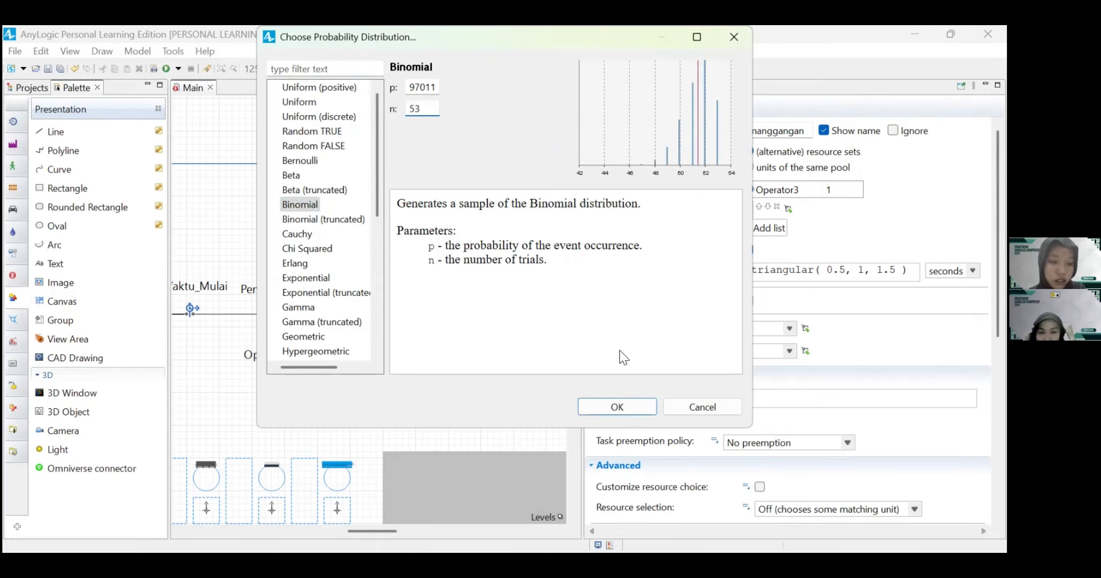
{"action": "left_click", "coordinate": [624, 411]}
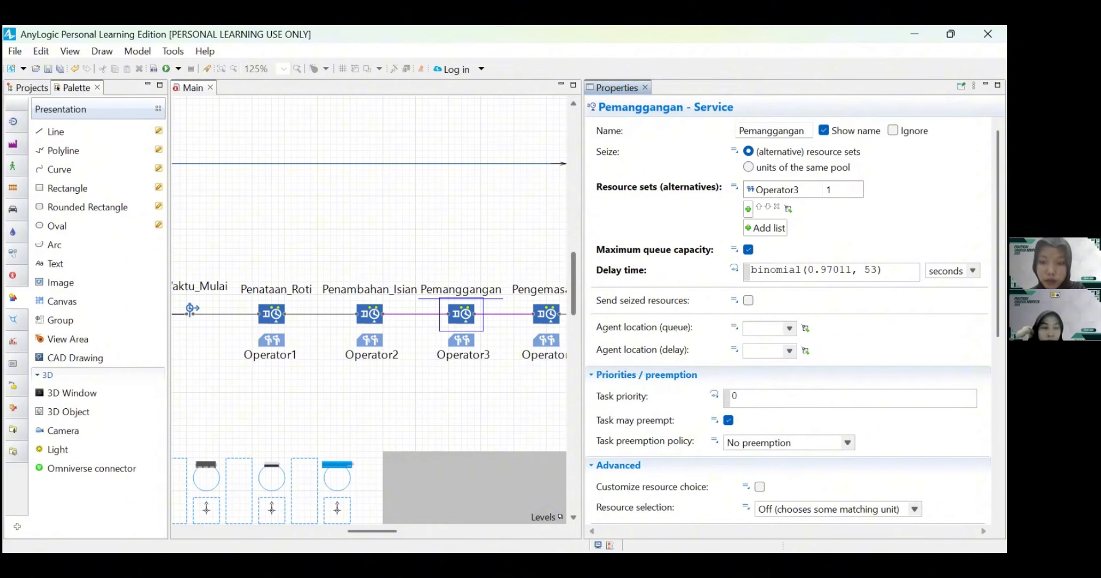
Step: Set the Pemanggangan service's queue agent location to antri_Pemanggangan and its delay agent location to st_Pemanggangan
{"action": "left_click", "coordinate": [789, 328]}
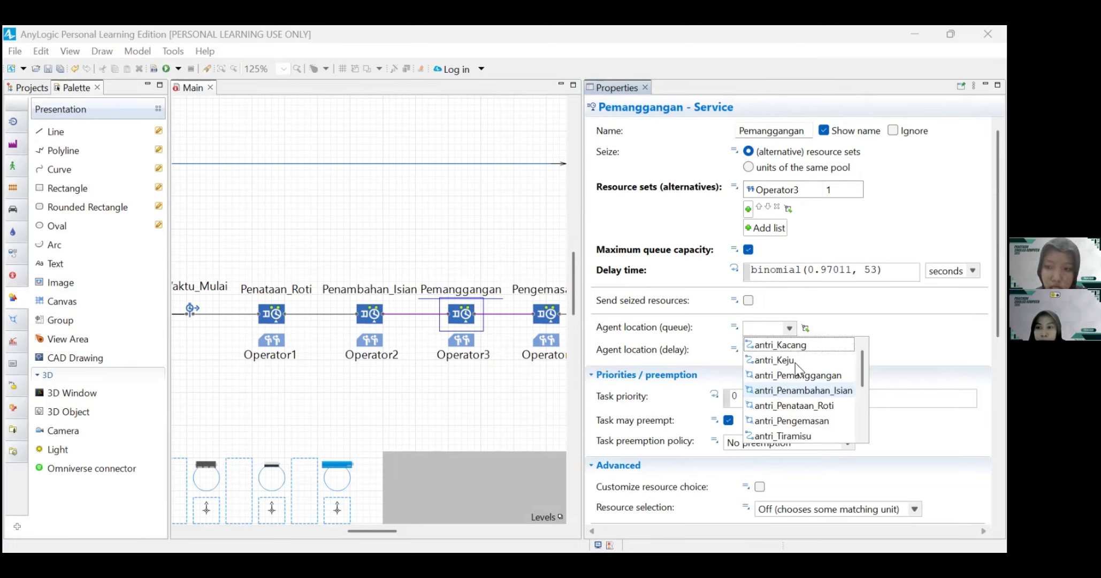
{"action": "left_click", "coordinate": [788, 375]}
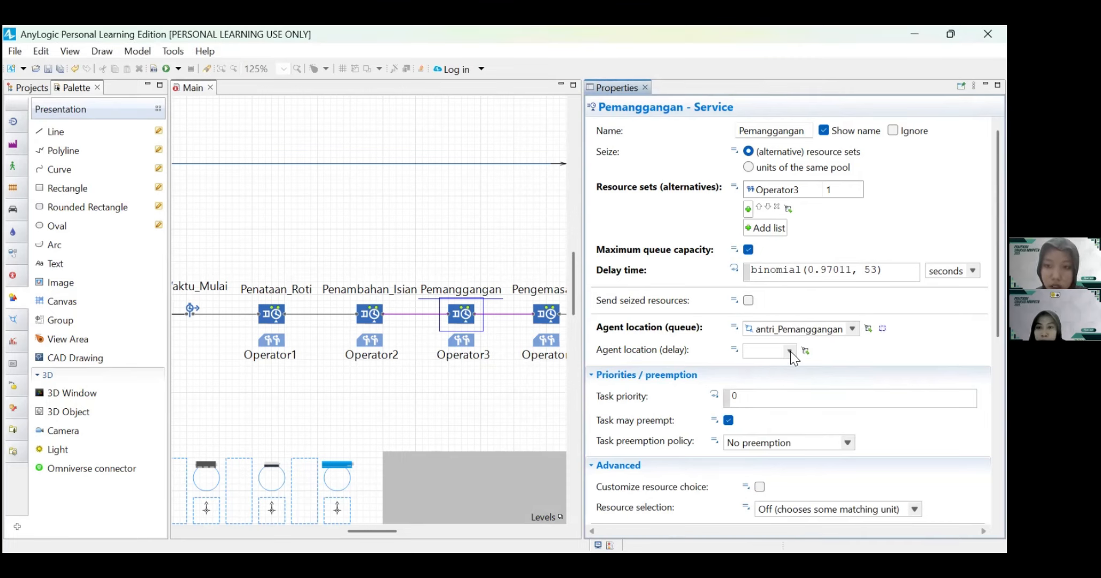
{"action": "left_click", "coordinate": [789, 350]}
{"action": "scroll", "coordinate": [792, 434], "scroll_direction": "down", "scroll_amount": 2}
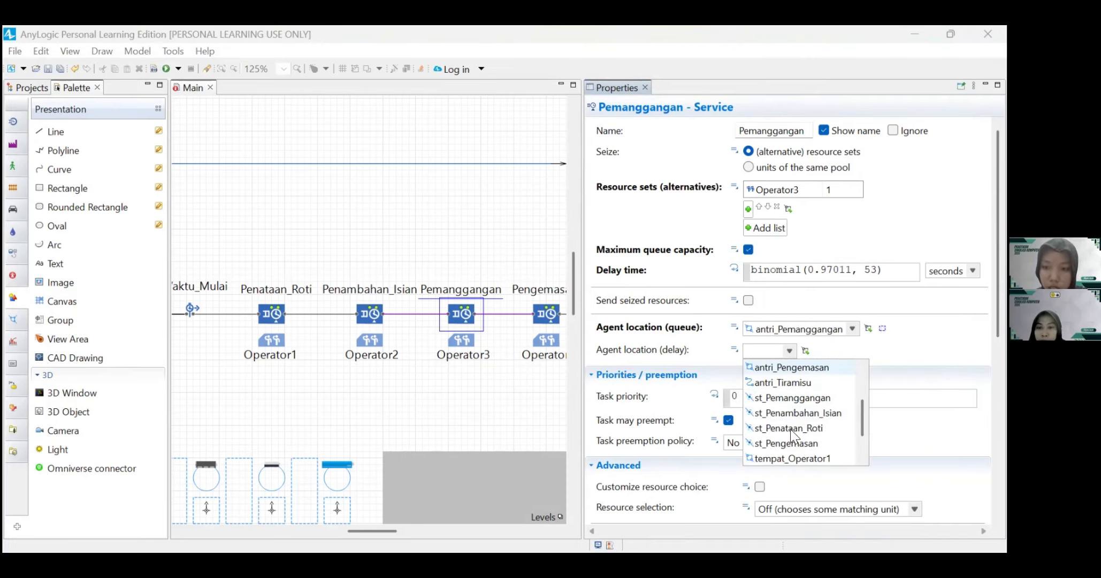
{"action": "left_click", "coordinate": [791, 397]}
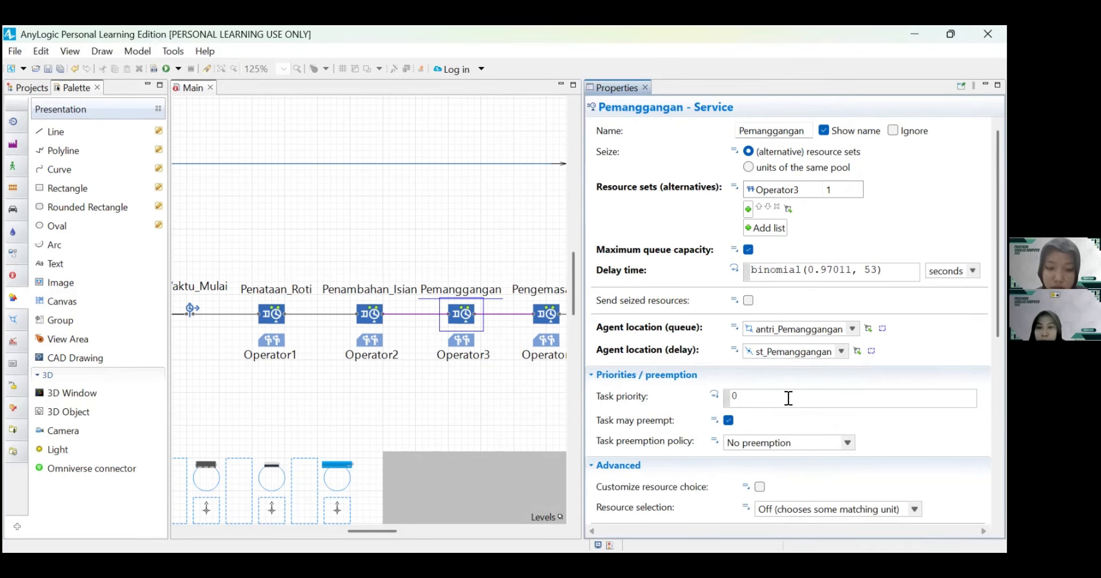
{"action": "scroll", "coordinate": [687, 413], "scroll_direction": "down", "scroll_amount": 6}
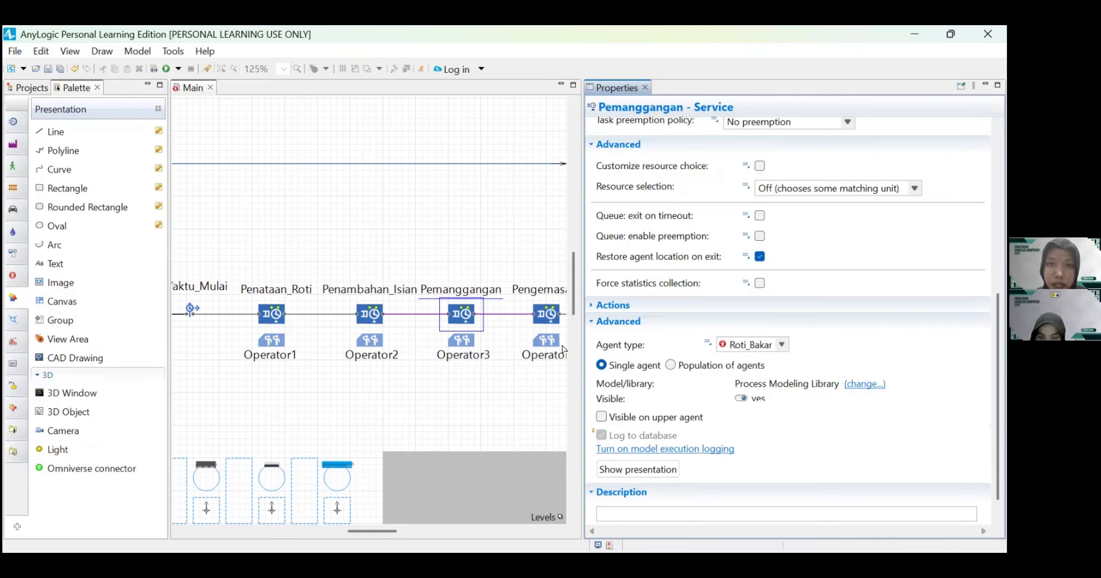
Step: Make the Operator3 resource pool Static and set its new resource unit to Operator
{"action": "left_click", "coordinate": [461, 342]}
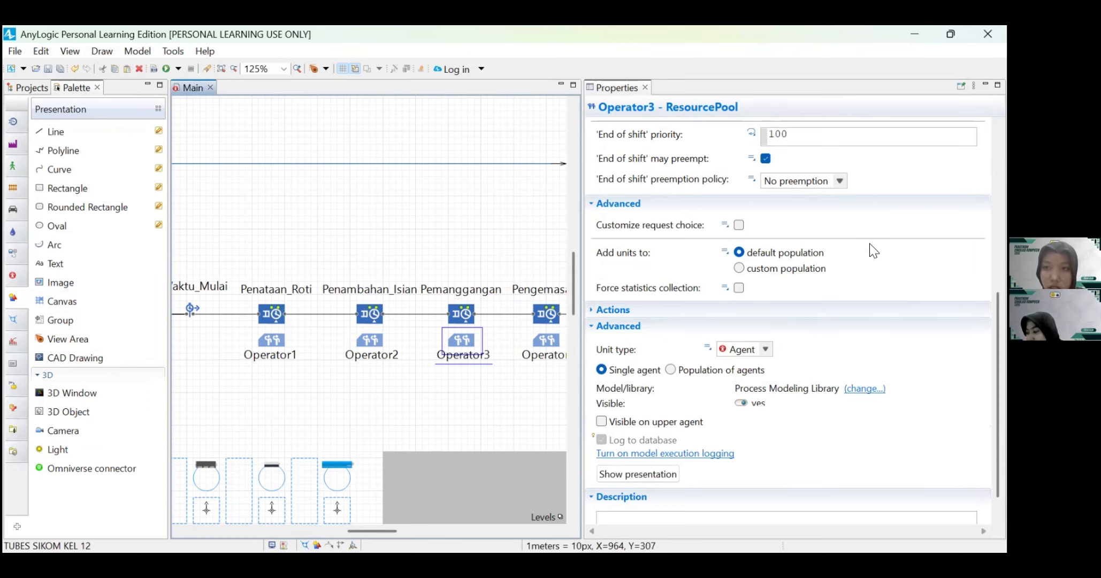
{"action": "scroll", "coordinate": [872, 246], "scroll_direction": "up", "scroll_amount": 5}
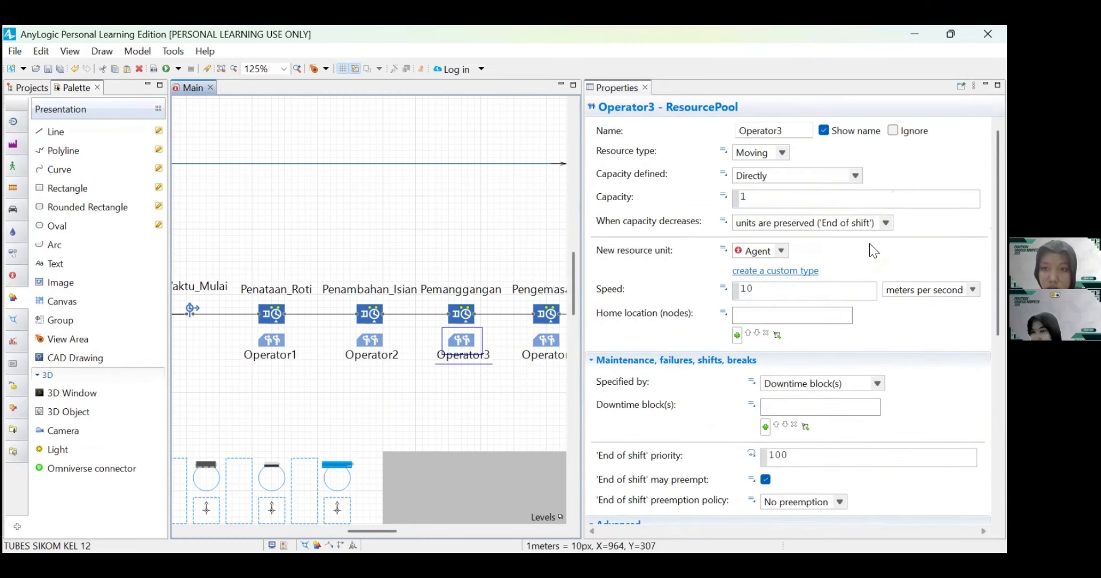
{"action": "left_click", "coordinate": [781, 151]}
{"action": "left_click", "coordinate": [768, 181]}
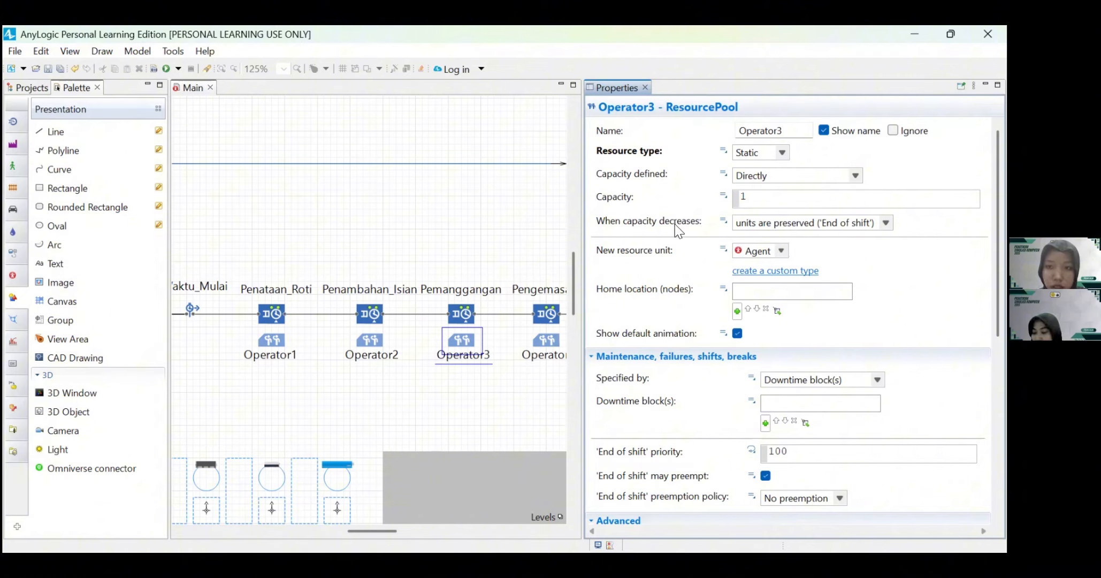
{"action": "left_click", "coordinate": [779, 250]}
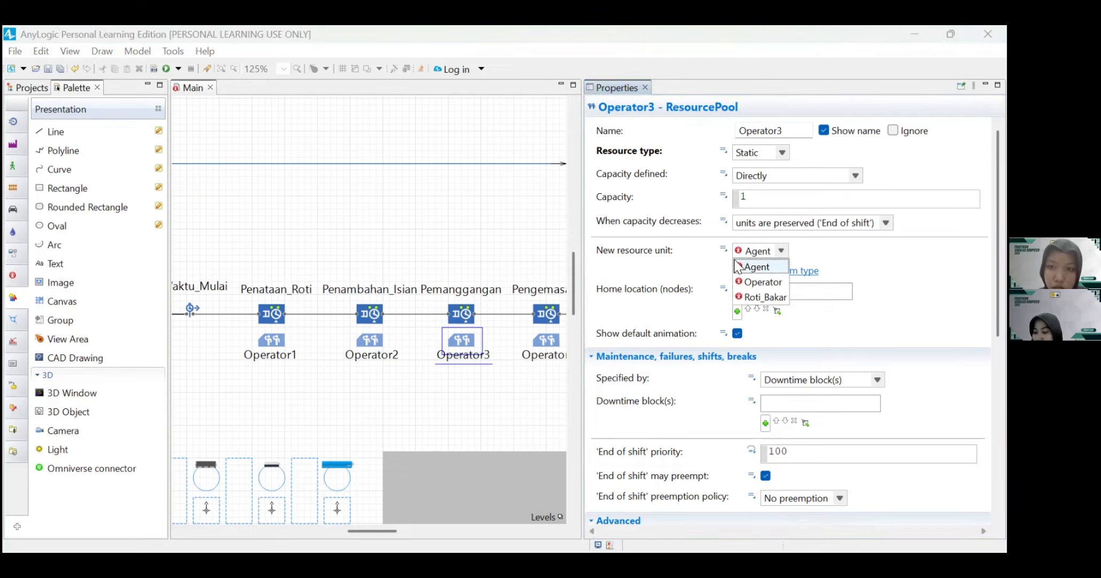
{"action": "left_click", "coordinate": [760, 282]}
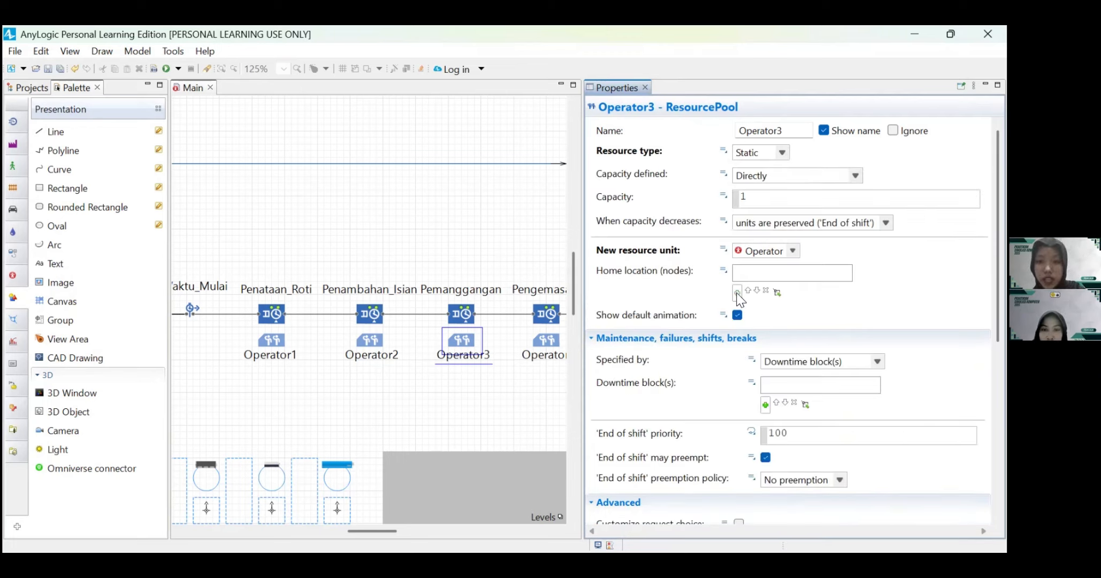
Step: Add tempat_Operator3 as the home location node of the Operator3 resource pool
{"action": "left_click", "coordinate": [737, 293]}
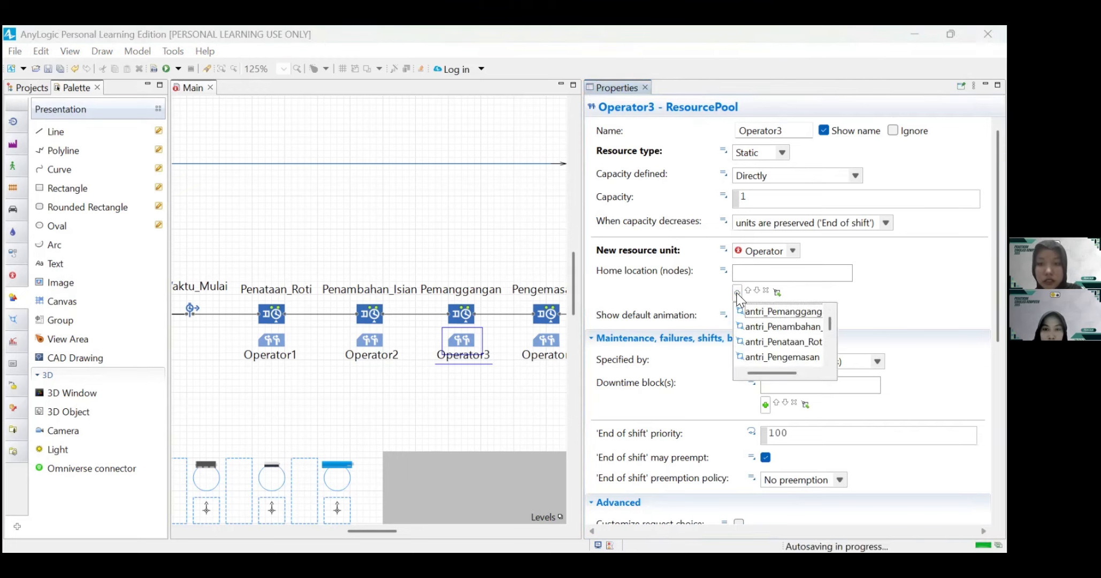
{"action": "scroll", "coordinate": [771, 332], "scroll_direction": "down", "scroll_amount": 2}
{"action": "scroll", "coordinate": [771, 331], "scroll_direction": "down", "scroll_amount": 1}
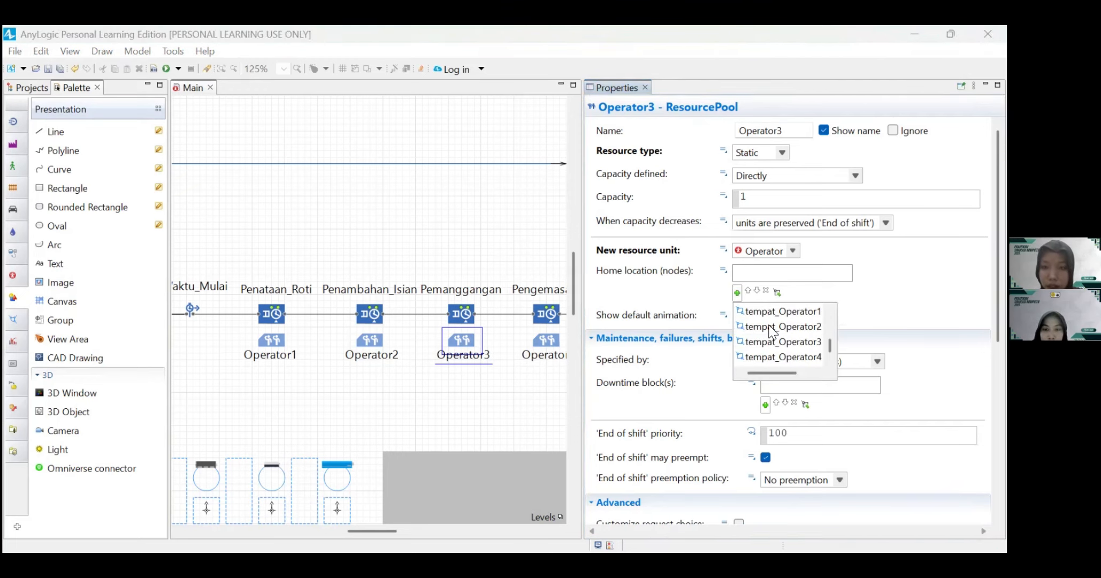
{"action": "left_click", "coordinate": [782, 344]}
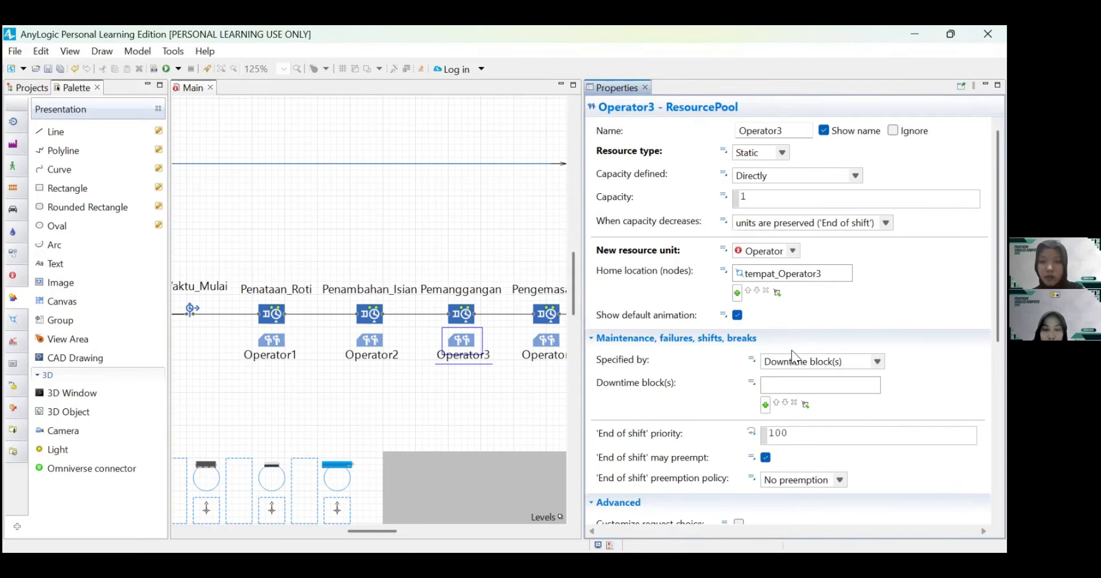
Step: Specify Operator3's maintenance, failures, shifts and breaks by ResourcePool properties, enable breaks and choose the breaks schedule
{"action": "left_click", "coordinate": [877, 360]}
{"action": "left_click", "coordinate": [809, 389]}
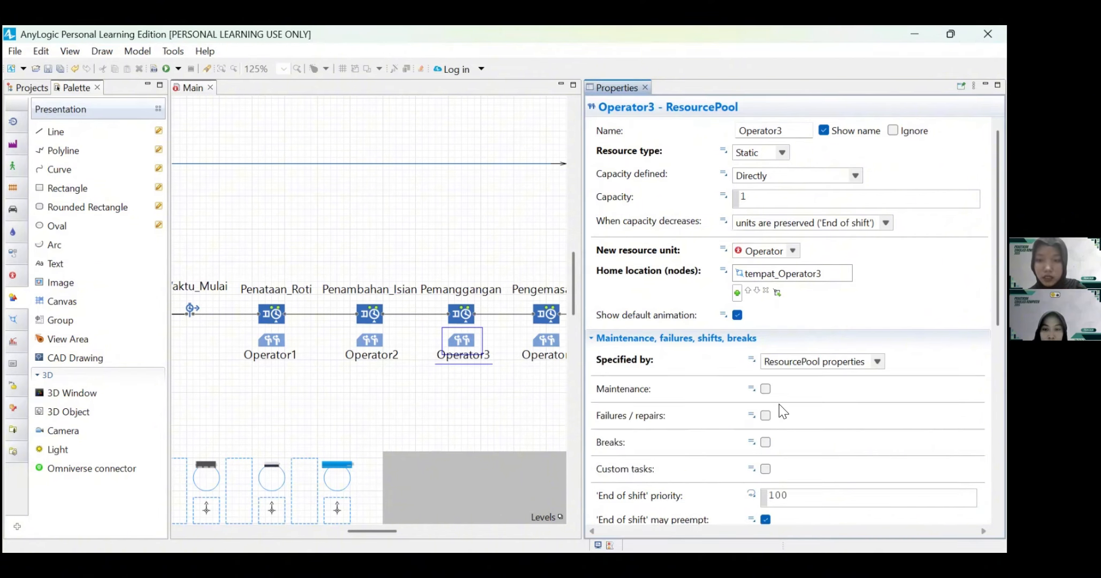
{"action": "scroll", "coordinate": [779, 405], "scroll_direction": "down", "scroll_amount": 3}
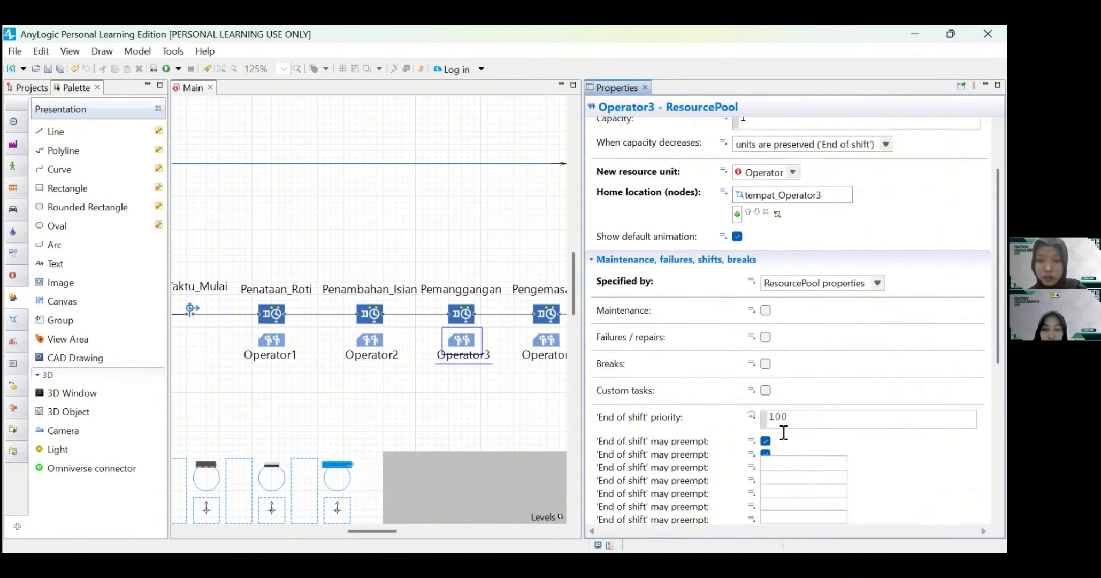
{"action": "left_click", "coordinate": [765, 335]}
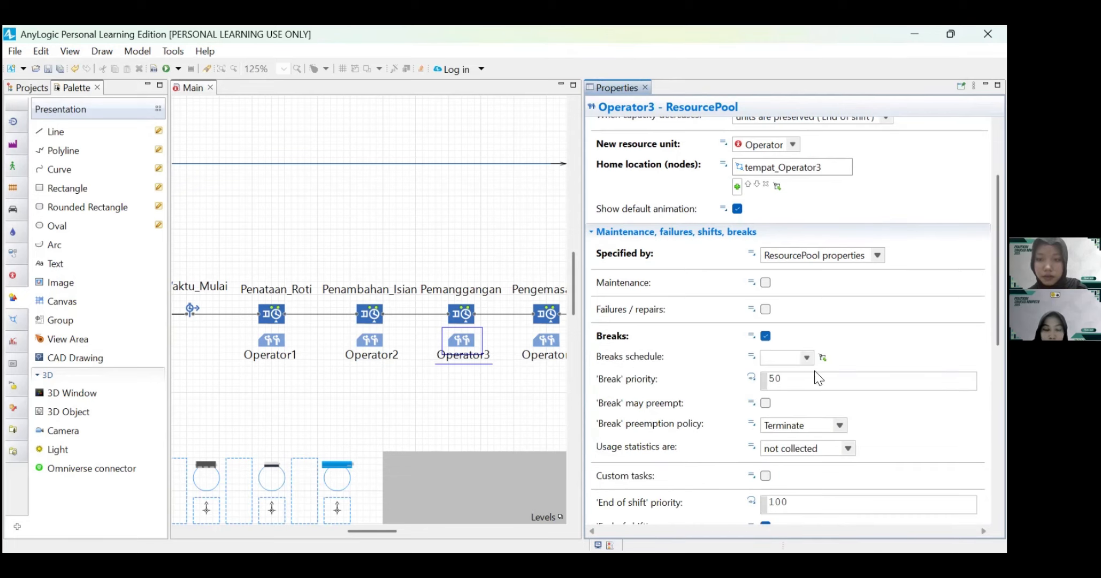
{"action": "left_click", "coordinate": [797, 357]}
{"action": "left_click", "coordinate": [790, 374]}
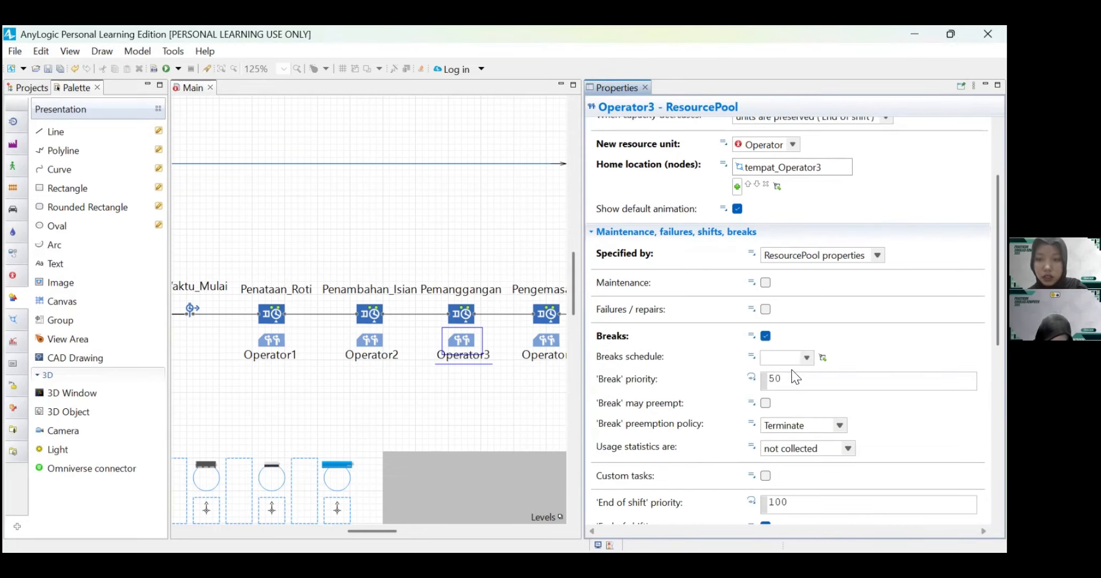
{"action": "scroll", "coordinate": [794, 424], "scroll_direction": "down", "scroll_amount": 9}
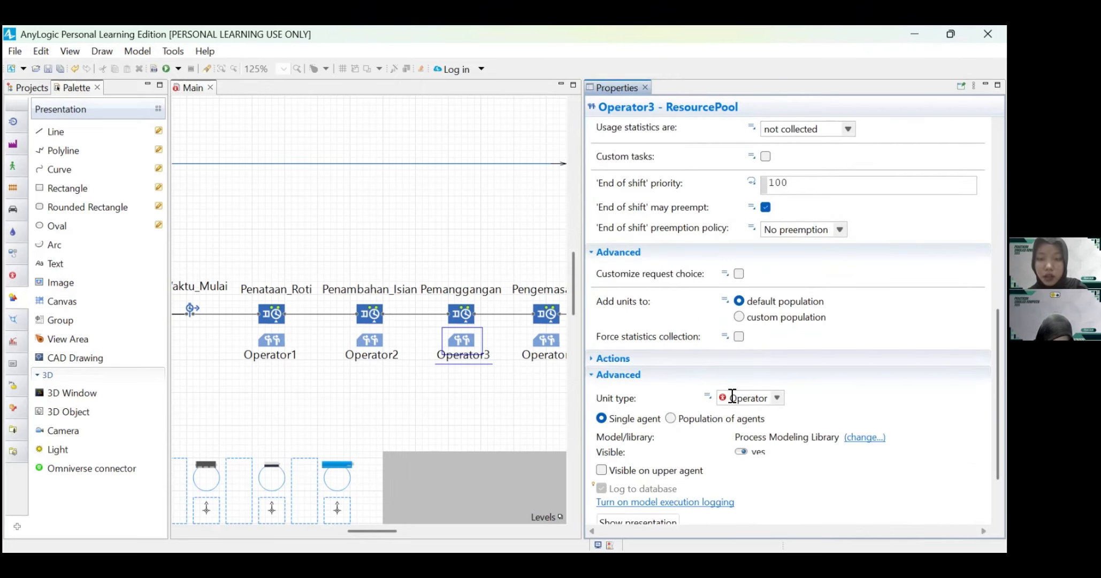
Step: Add Operator4 to the Pengemasan service's resource sets and enable its maximum queue capacity
{"action": "scroll", "coordinate": [496, 357], "scroll_direction": "right", "scroll_amount": 3}
{"action": "left_click", "coordinate": [475, 318]}
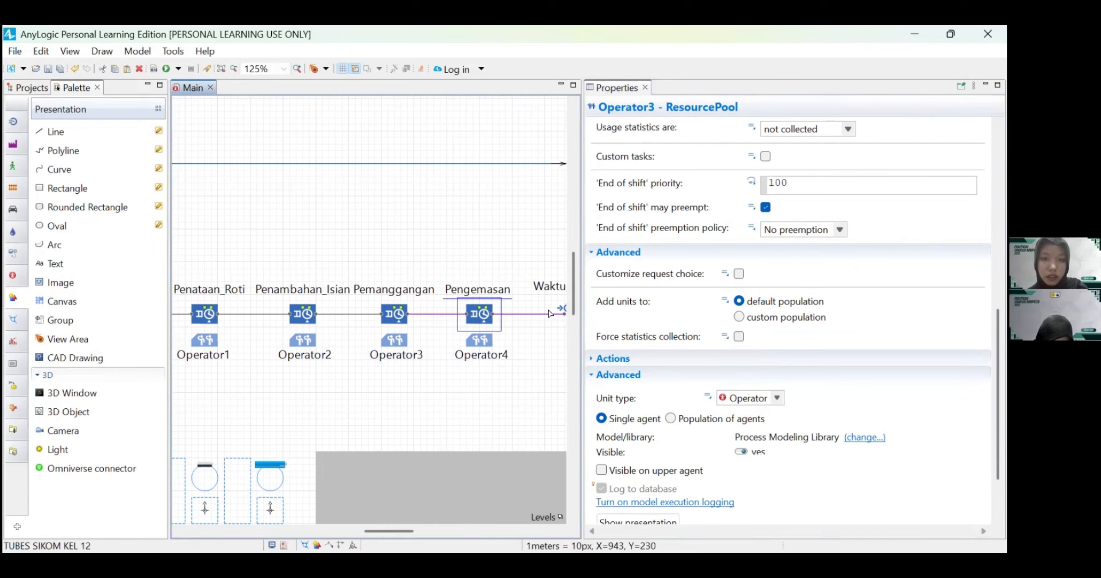
{"action": "scroll", "coordinate": [817, 276], "scroll_direction": "up", "scroll_amount": 8}
{"action": "scroll", "coordinate": [810, 219], "scroll_direction": "up", "scroll_amount": 2}
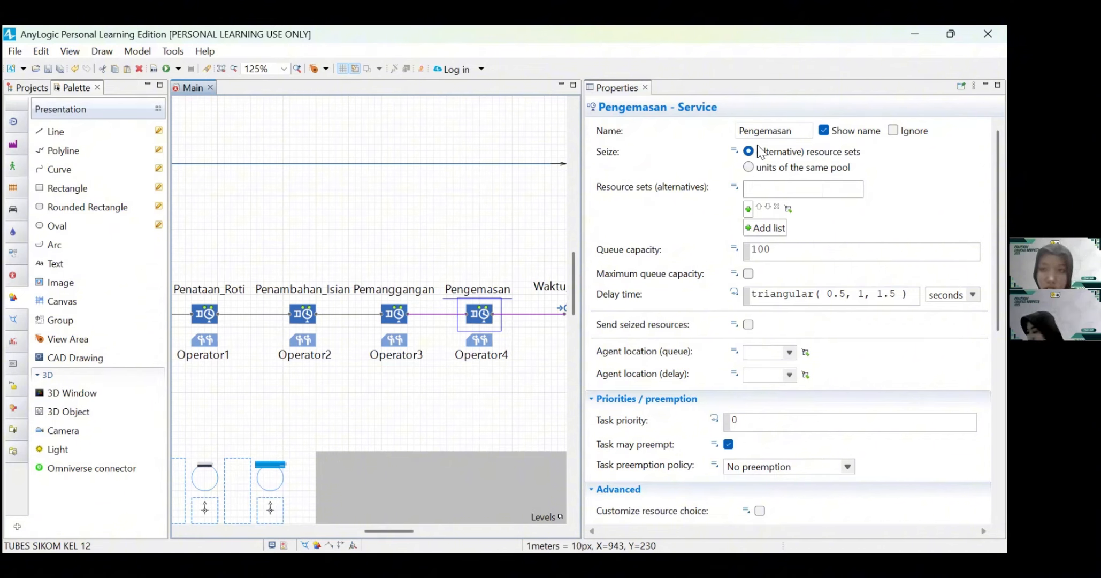
{"action": "left_click", "coordinate": [749, 209]}
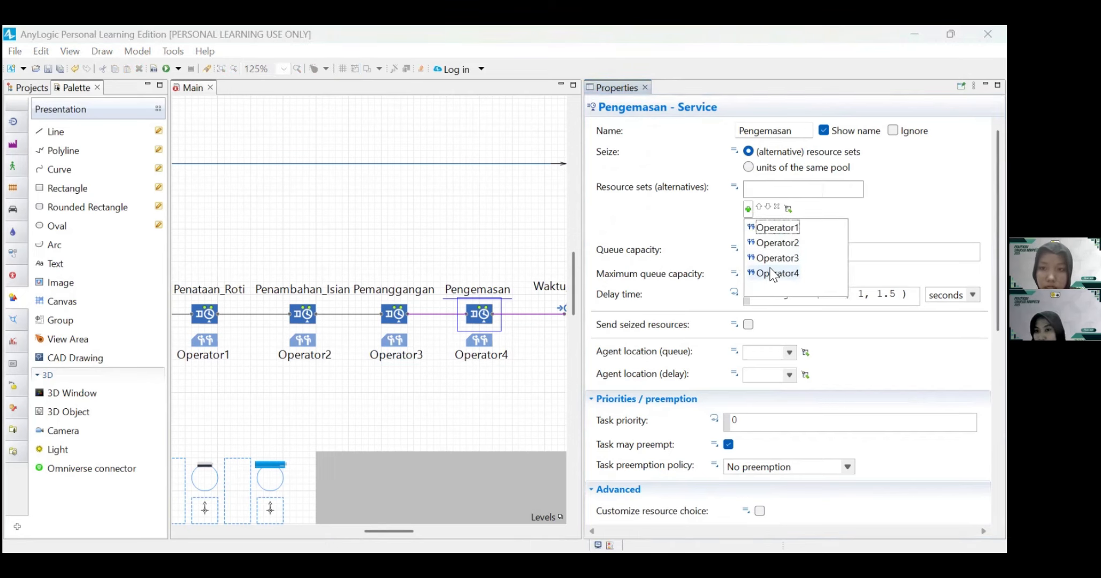
{"action": "left_click", "coordinate": [770, 273]}
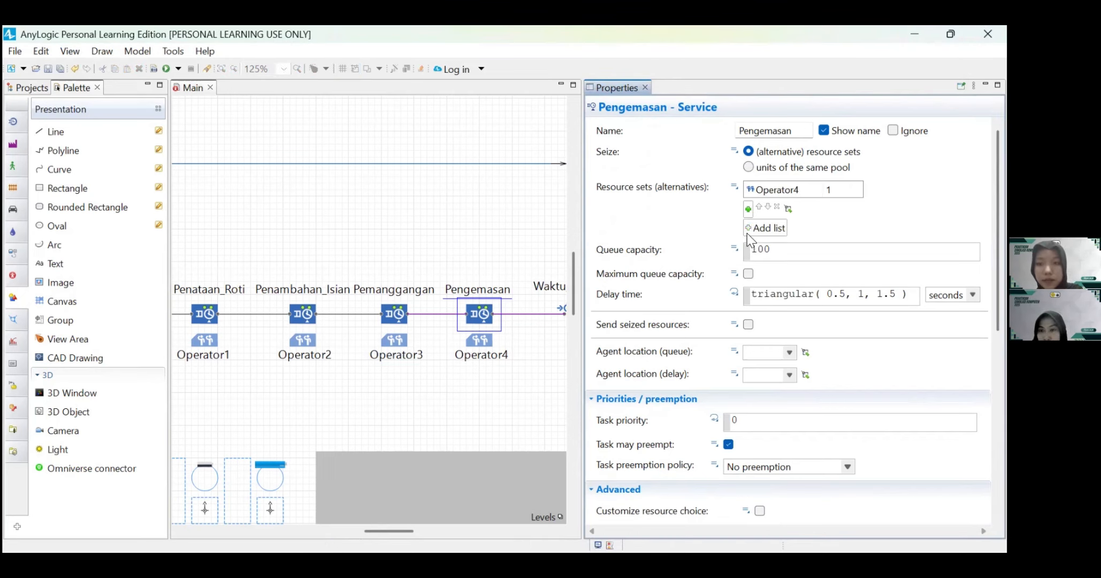
{"action": "left_click", "coordinate": [748, 274]}
Step: Clear the Pengemasan service's delay time and choose the Binomial probability distribution for it
{"action": "left_click", "coordinate": [801, 272]}
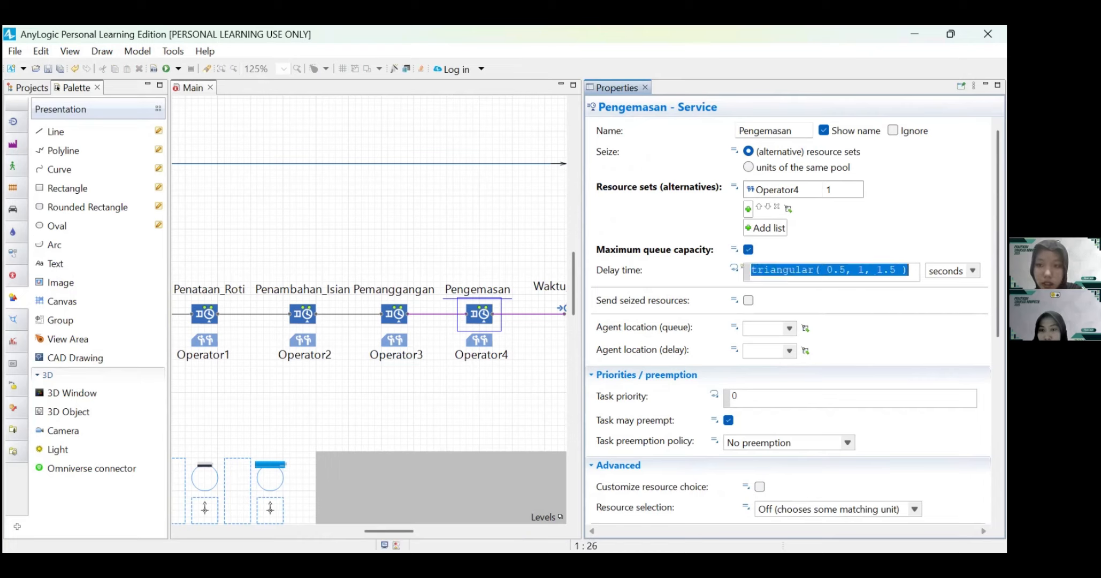
{"action": "key", "text": "BackSpace"}
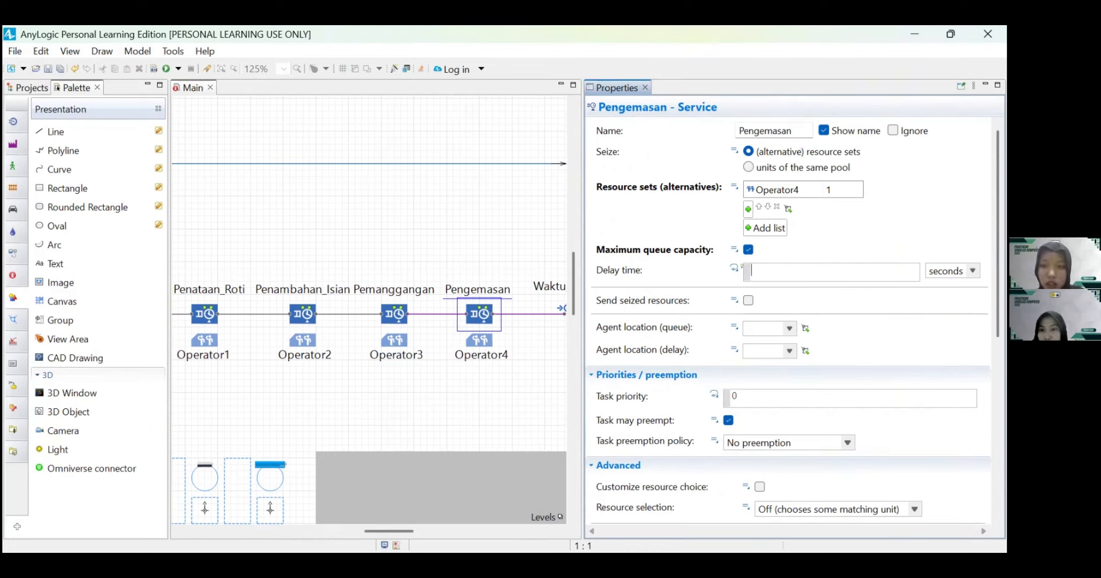
{"action": "left_click", "coordinate": [394, 70]}
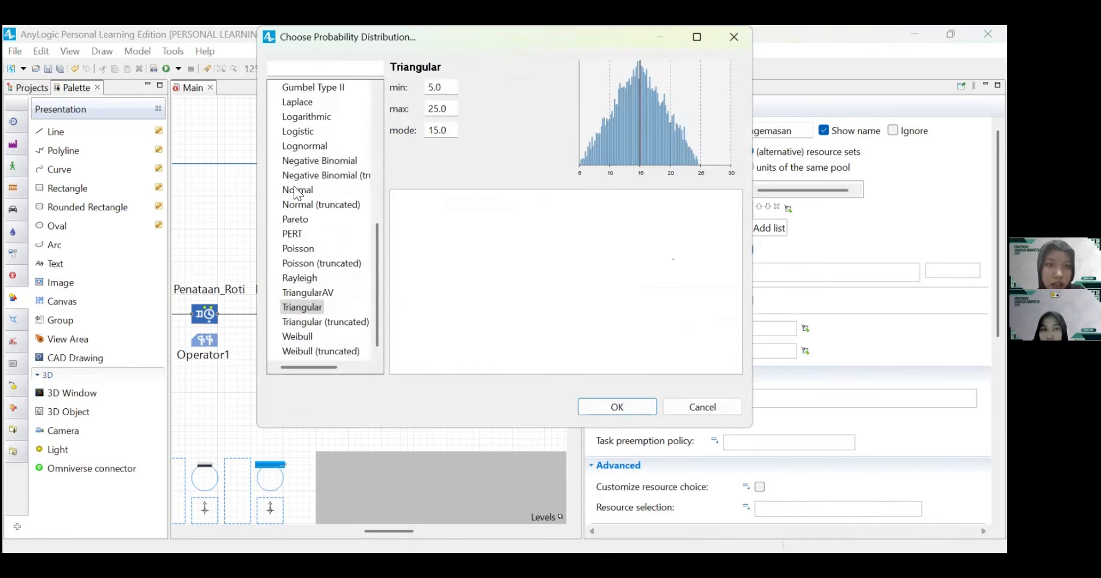
{"action": "left_click", "coordinate": [301, 204]}
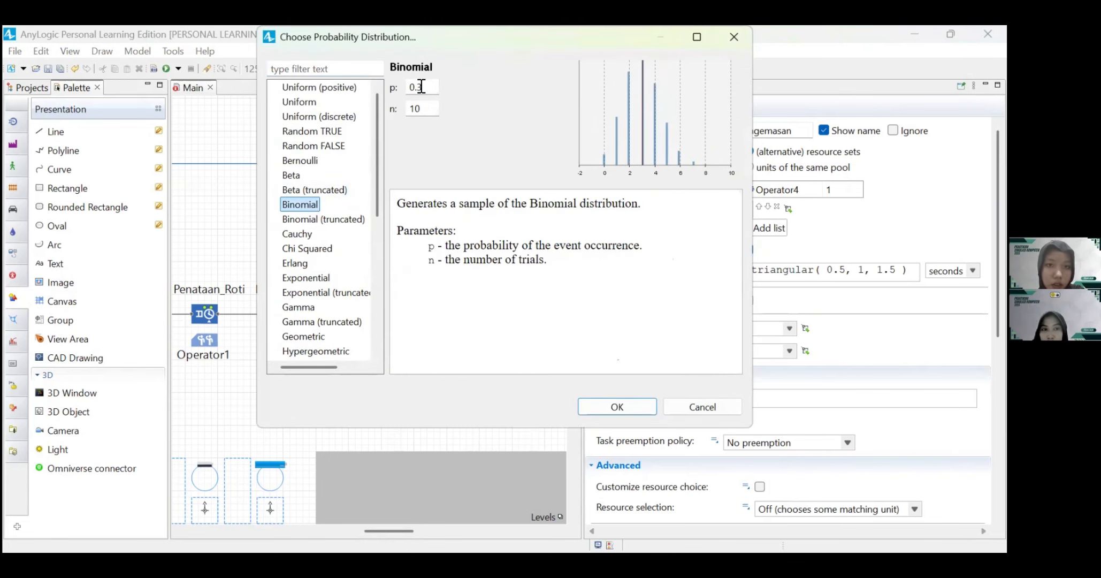
Step: Set the binomial parameters p to 0.92239 and n to 14 and insert the distribution as Pengemasan's delay time
{"action": "left_click", "coordinate": [421, 86]}
{"action": "key", "text": "BackSpace"}
{"action": "type", "text": "9"}
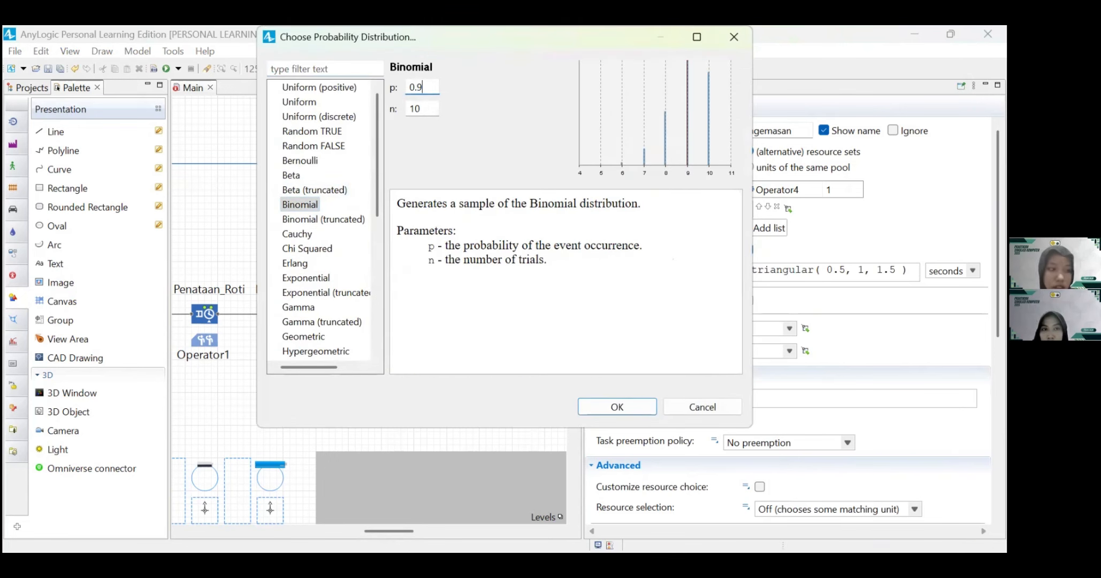
{"action": "type", "text": "22"}
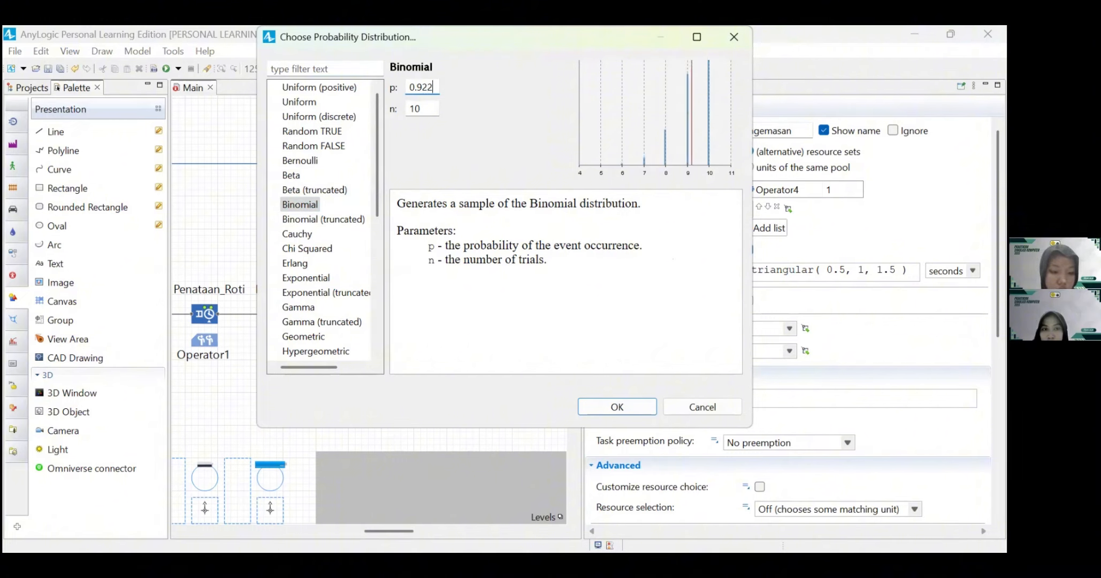
{"action": "type", "text": "3"}
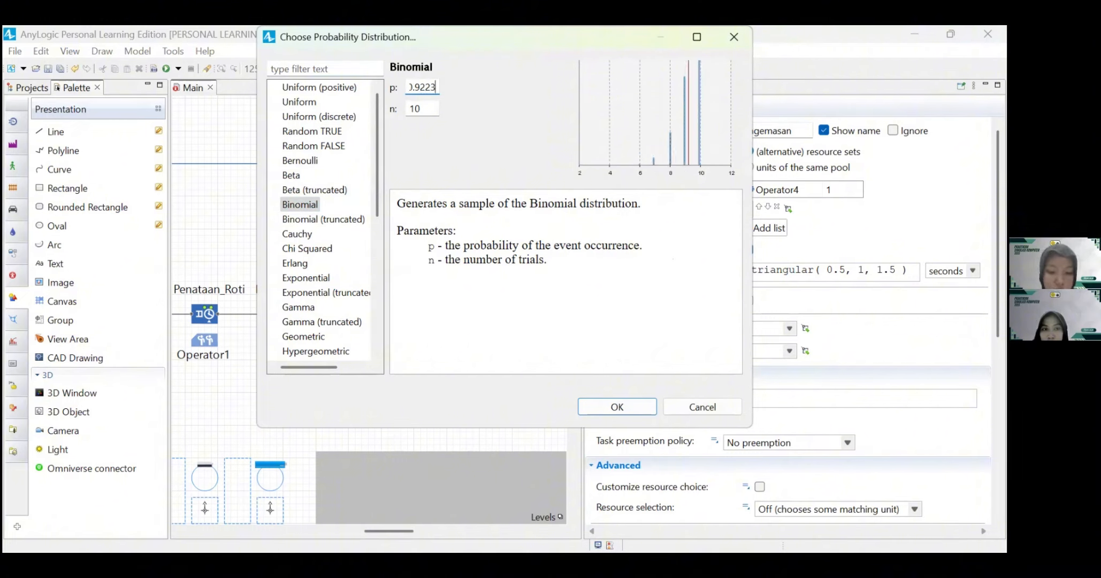
{"action": "type", "text": "9"}
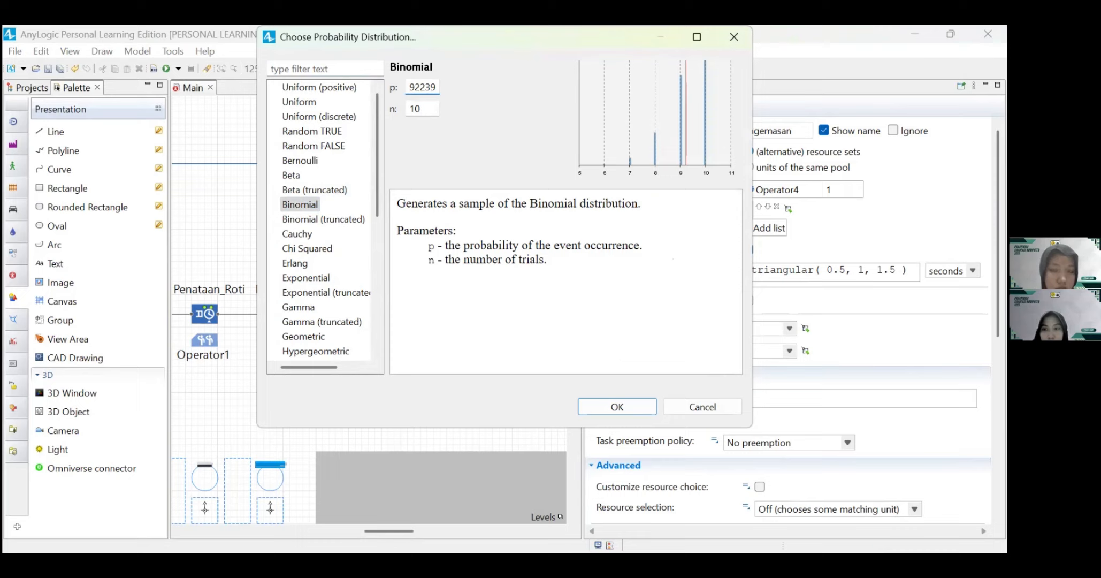
{"action": "left_click", "coordinate": [424, 108]}
{"action": "key", "text": "BackSpace"}
{"action": "type", "text": "4"}
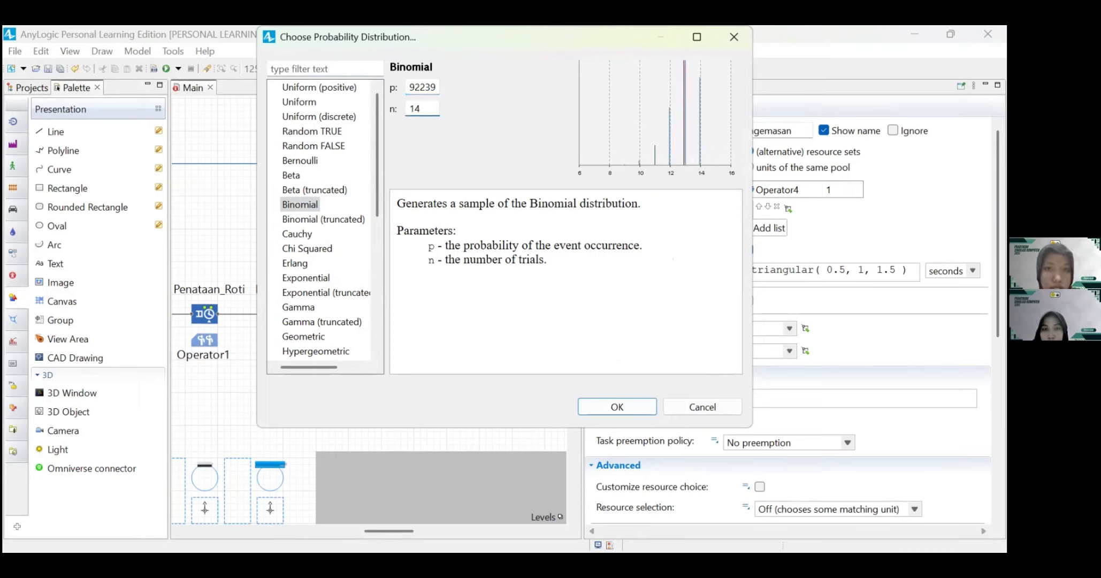
{"action": "left_click", "coordinate": [621, 407]}
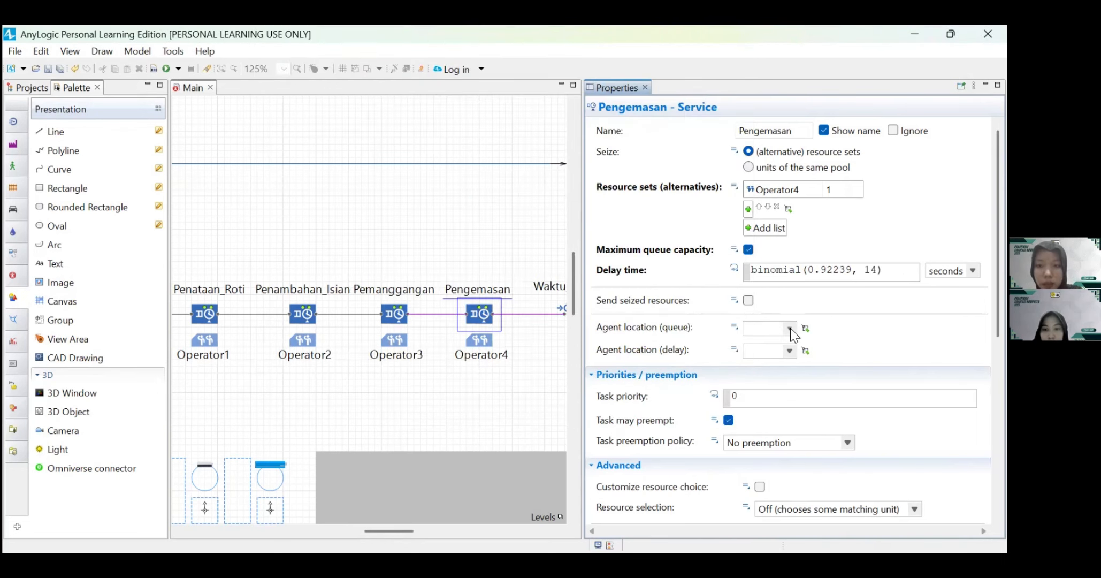
Step: Set the Pengemasan service's queue agent location to antri_Pengemasan
{"action": "left_click", "coordinate": [789, 328]}
{"action": "scroll", "coordinate": [789, 406], "scroll_direction": "down", "scroll_amount": 2}
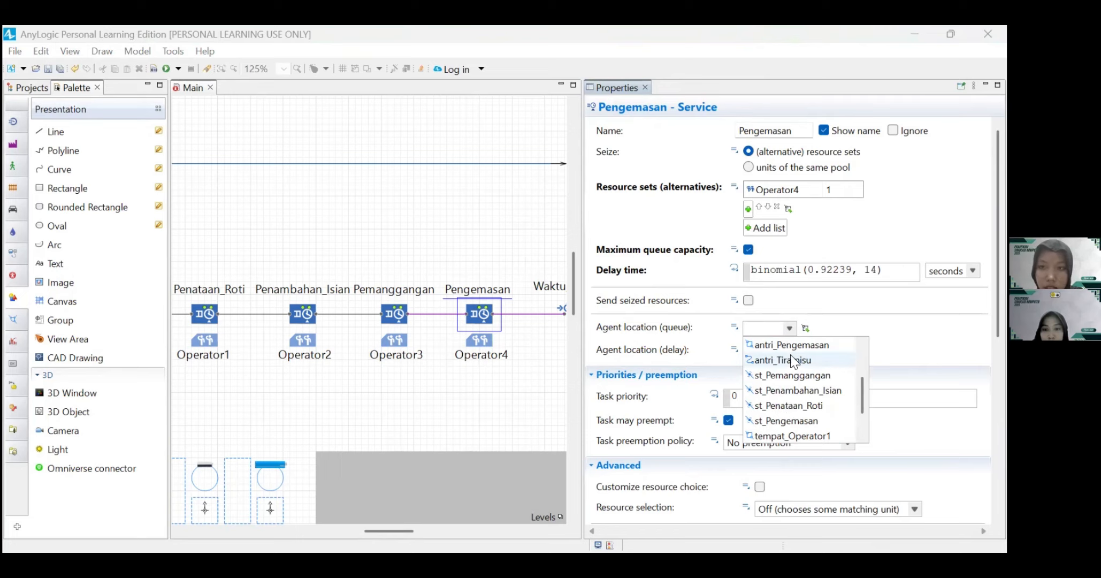
{"action": "scroll", "coordinate": [799, 383], "scroll_direction": "up", "scroll_amount": 1}
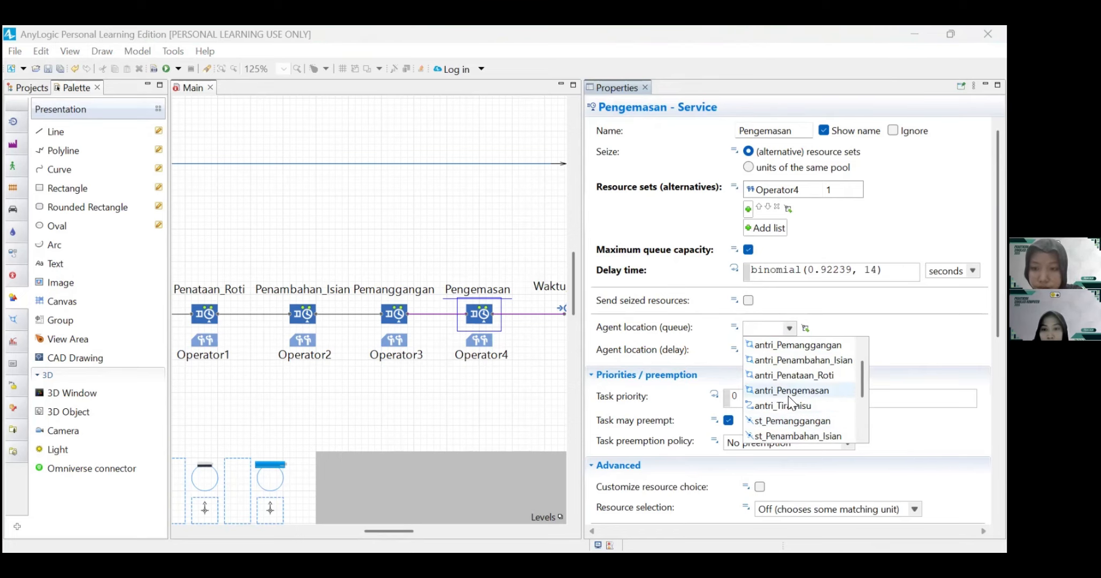
{"action": "left_click", "coordinate": [790, 389]}
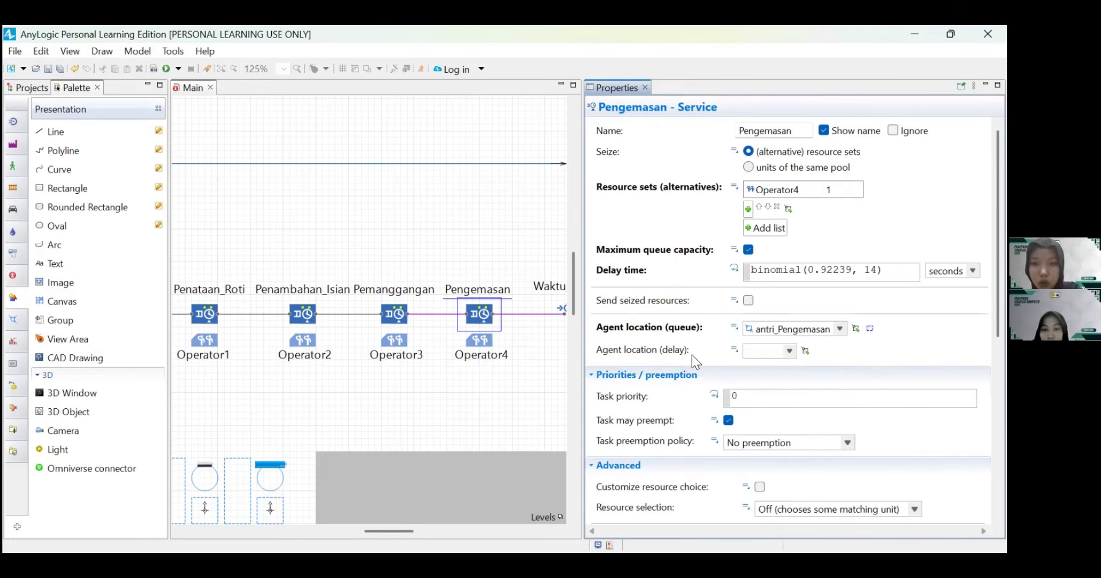
Step: Set the Pengemasan service's delay agent location to st_Pengemasan
{"action": "left_click", "coordinate": [789, 351]}
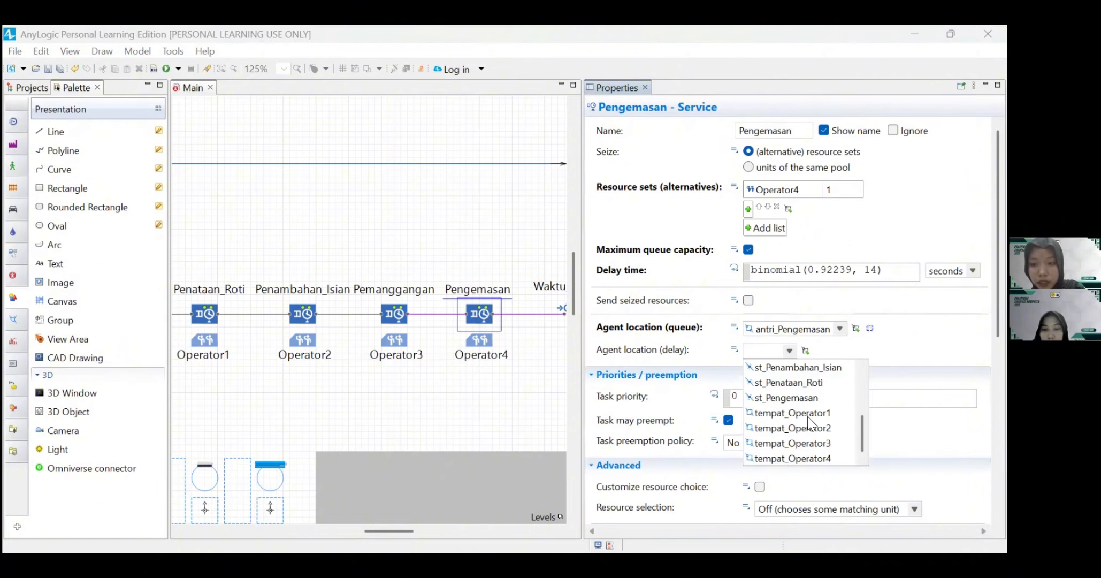
{"action": "left_click", "coordinate": [804, 398]}
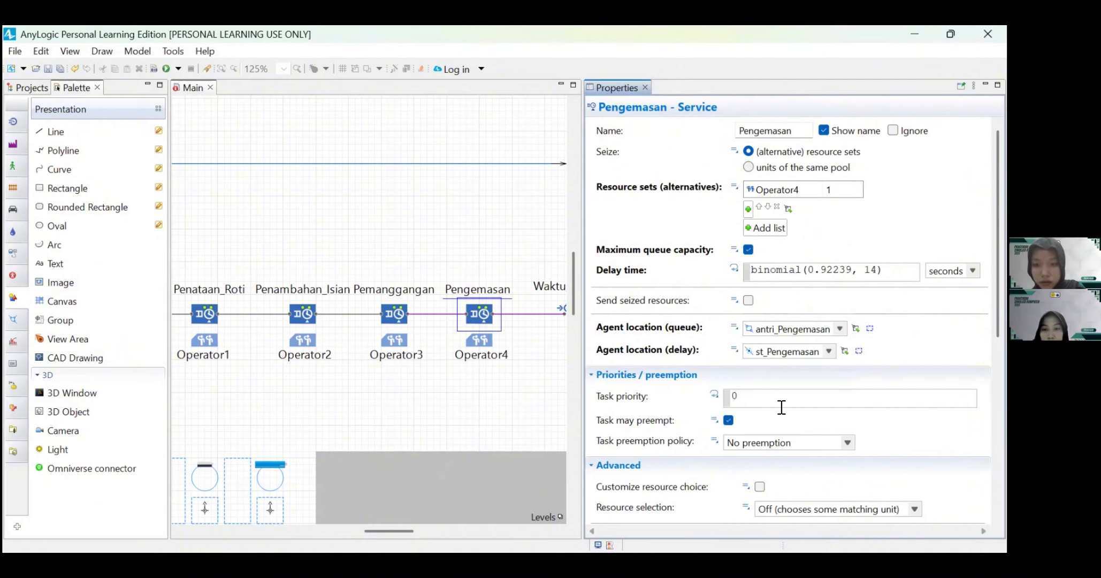
{"action": "scroll", "coordinate": [827, 422], "scroll_direction": "down", "scroll_amount": 1}
{"action": "scroll", "coordinate": [829, 430], "scroll_direction": "down", "scroll_amount": 4}
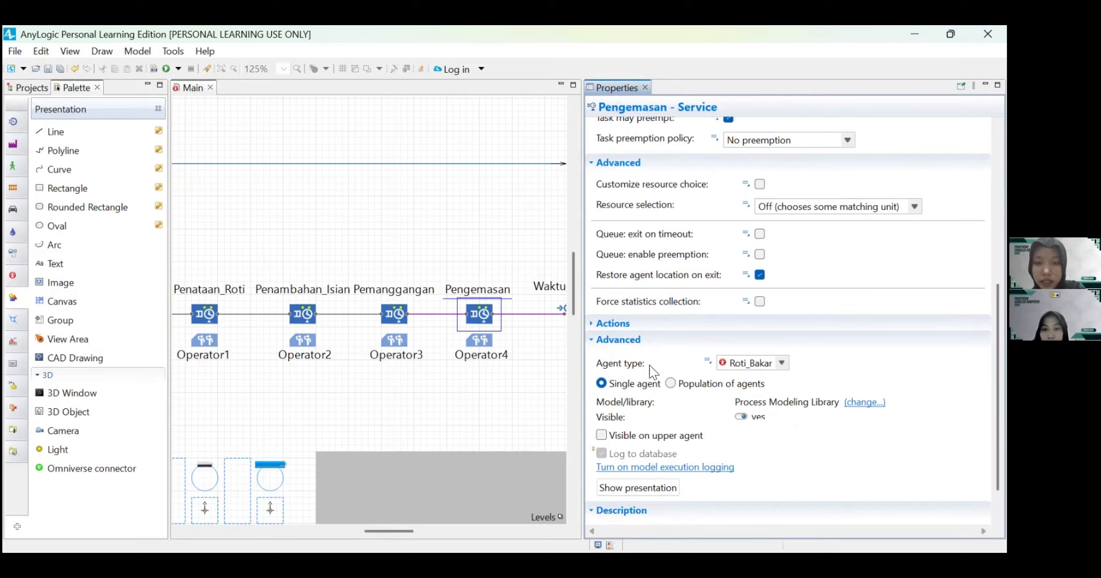
Step: Make the Operator4 resource pool static and set its new resource unit to Operator
{"action": "scroll", "coordinate": [488, 404], "scroll_direction": "right", "scroll_amount": 2}
{"action": "left_click", "coordinate": [443, 340]}
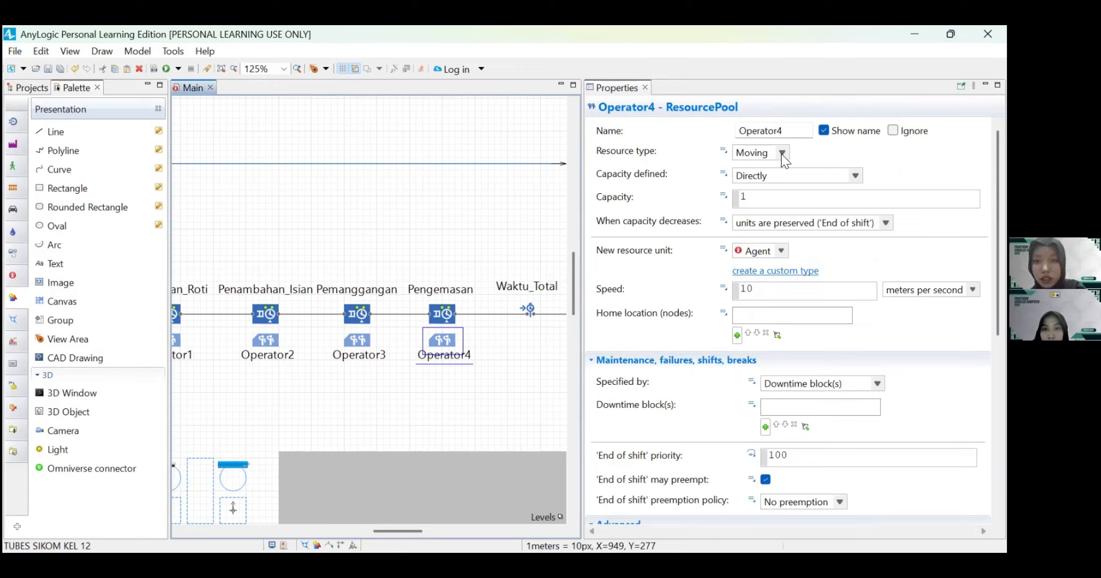
{"action": "left_click", "coordinate": [781, 154]}
{"action": "left_click", "coordinate": [765, 181]}
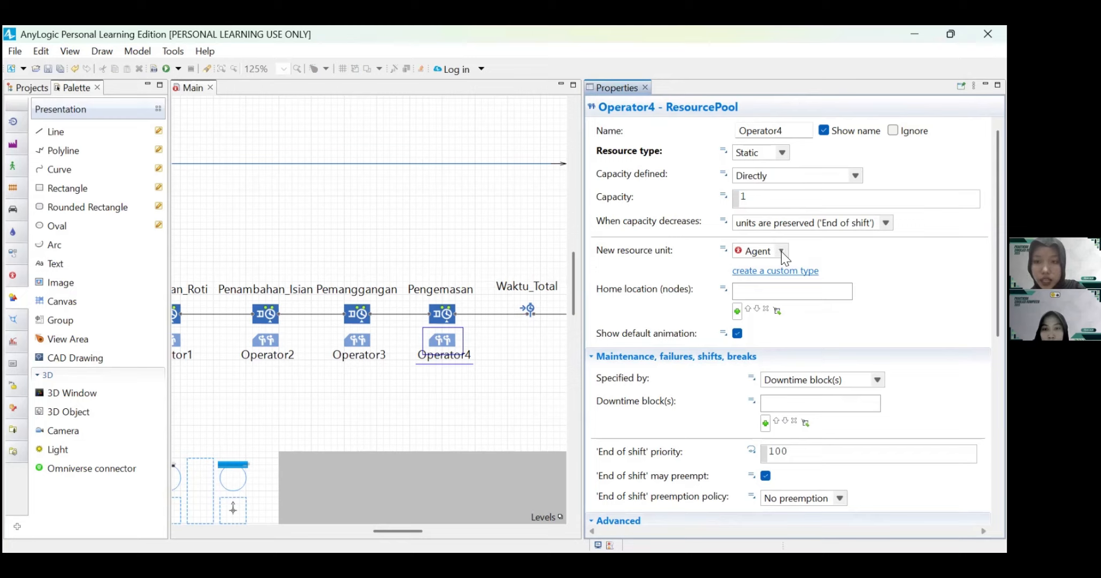
{"action": "left_click", "coordinate": [782, 252]}
{"action": "left_click", "coordinate": [773, 286]}
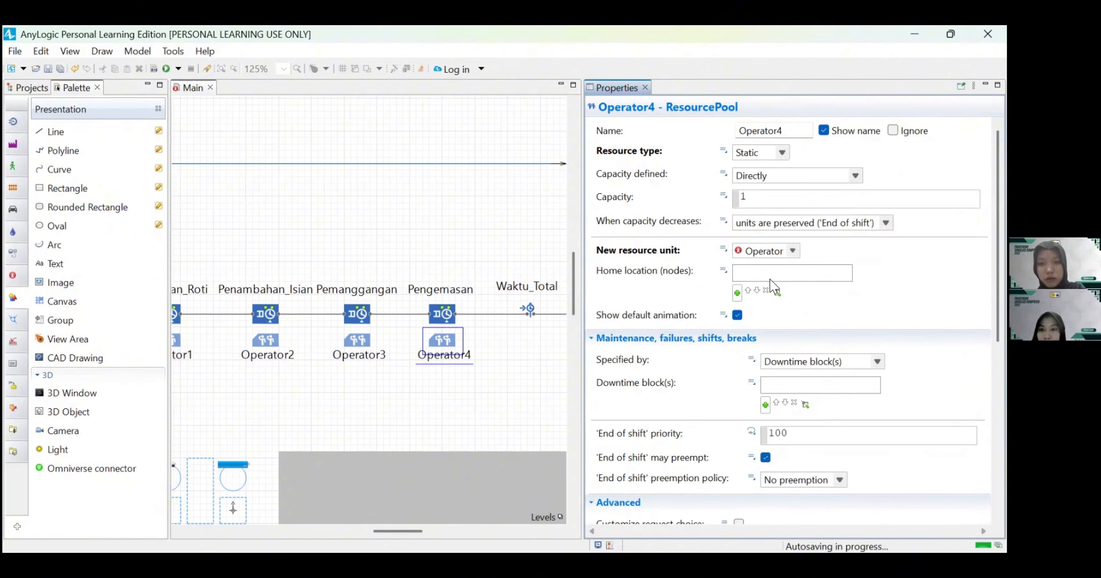
Step: Add tempat_Operator4 as the Operator4 pool's home location
{"action": "left_click", "coordinate": [737, 292]}
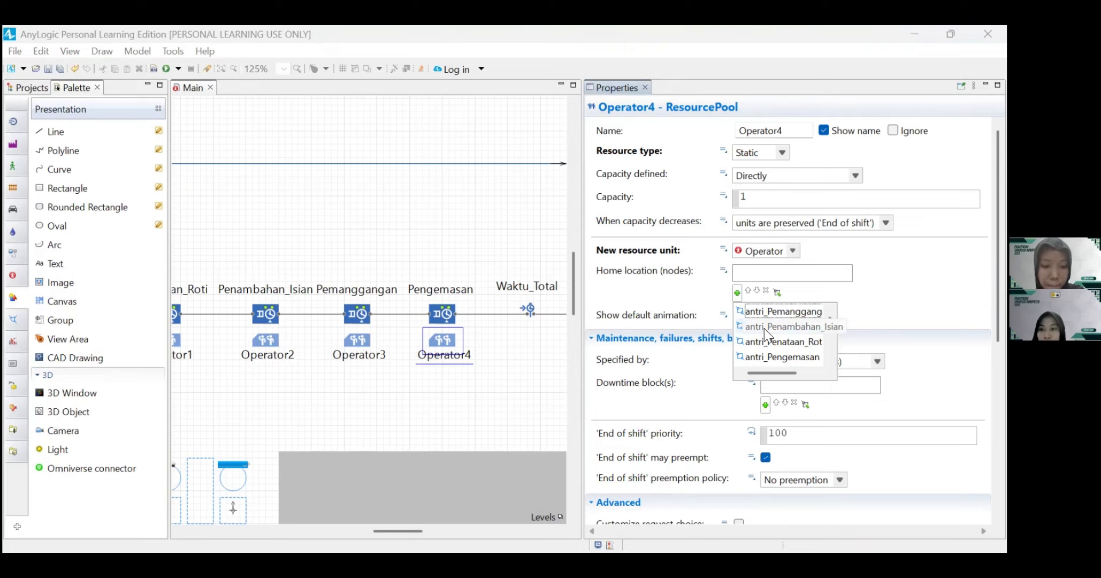
{"action": "scroll", "coordinate": [764, 328], "scroll_direction": "down", "scroll_amount": 3}
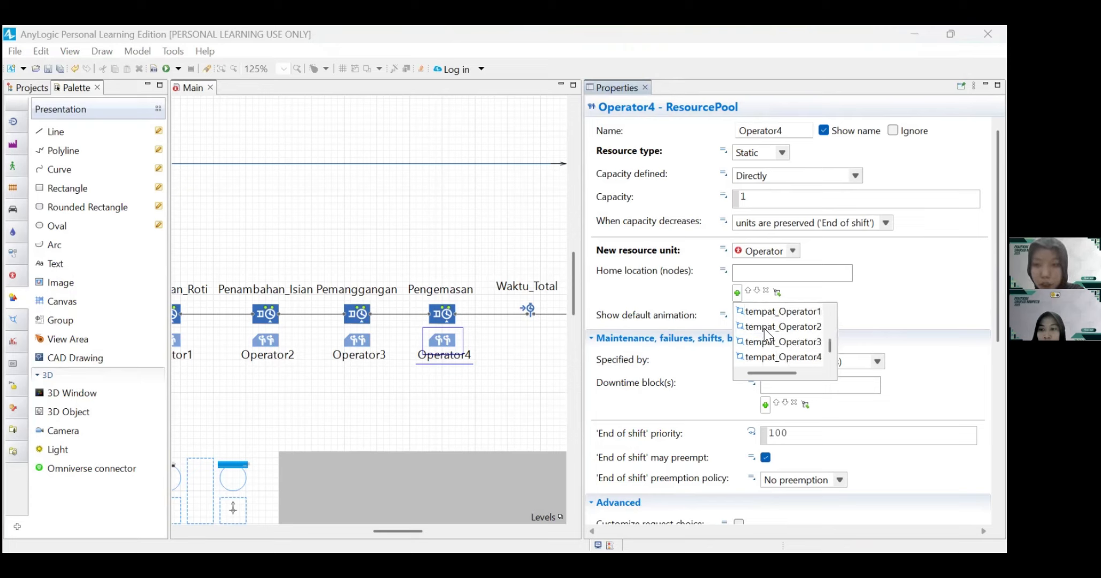
{"action": "left_click", "coordinate": [771, 357]}
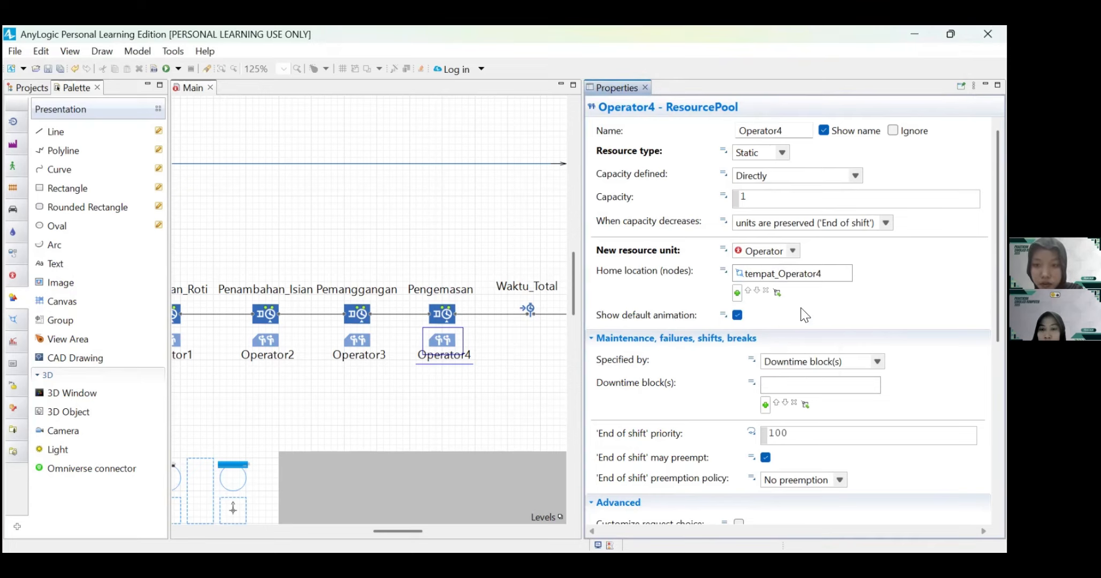
Step: Specify Operator4's downtime by ResourcePool properties and enable breaks using the Istirahat schedule
{"action": "scroll", "coordinate": [711, 321], "scroll_direction": "down", "scroll_amount": 3}
{"action": "left_click", "coordinate": [878, 281]}
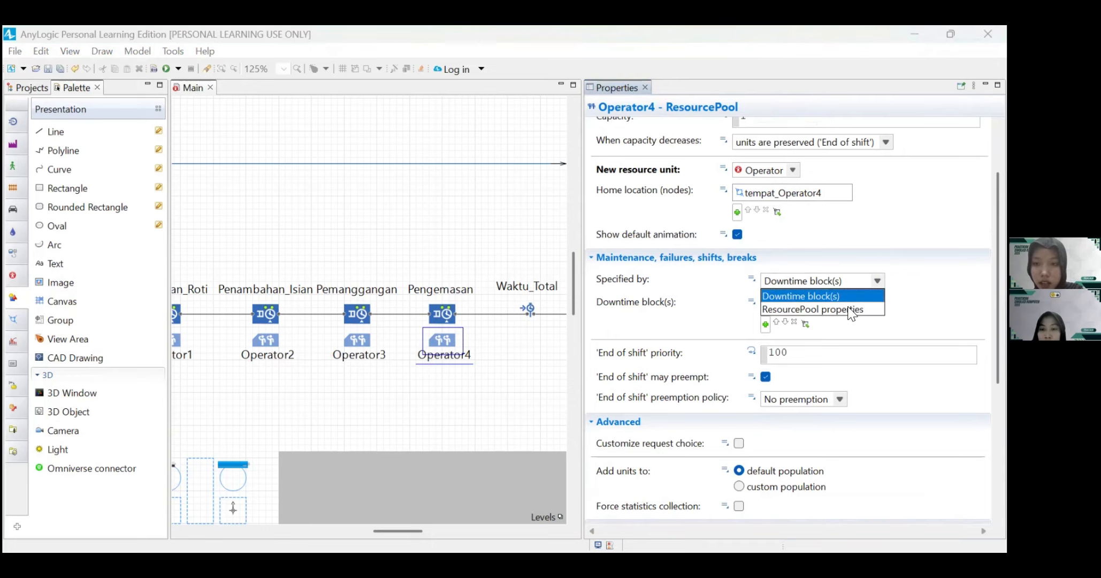
{"action": "left_click", "coordinate": [837, 309]}
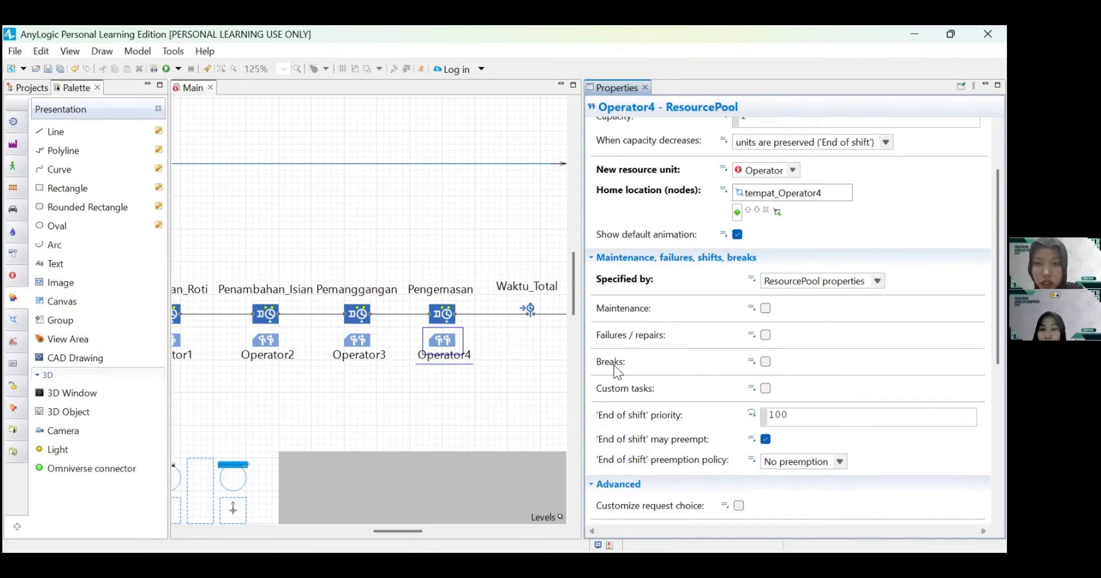
{"action": "left_click", "coordinate": [765, 362]}
{"action": "left_click", "coordinate": [805, 381]}
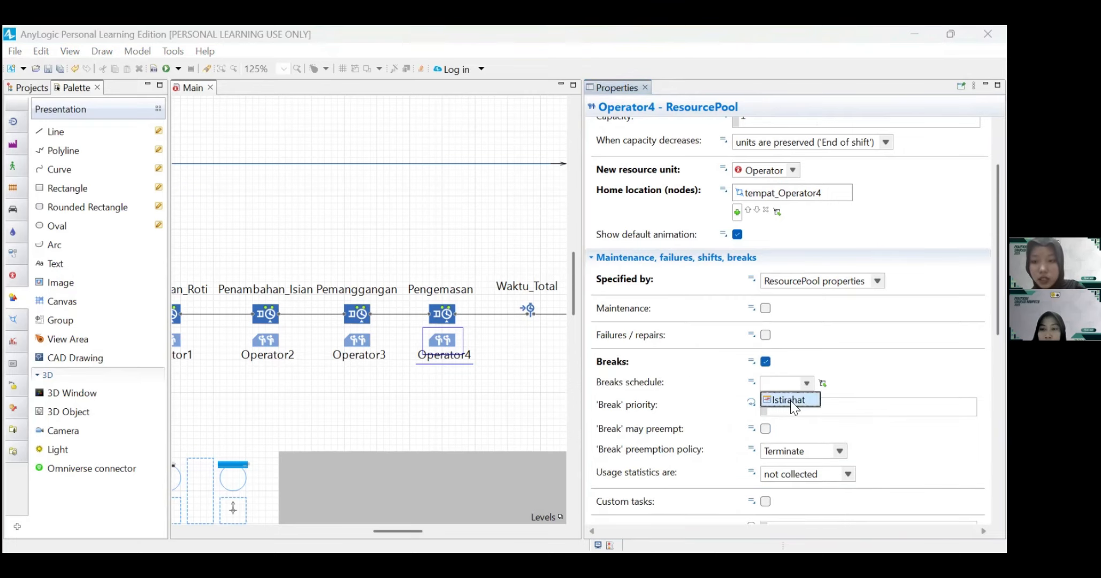
{"action": "left_click", "coordinate": [791, 400]}
{"action": "scroll", "coordinate": [883, 374], "scroll_direction": "down", "scroll_amount": 3}
{"action": "scroll", "coordinate": [883, 374], "scroll_direction": "down", "scroll_amount": 5}
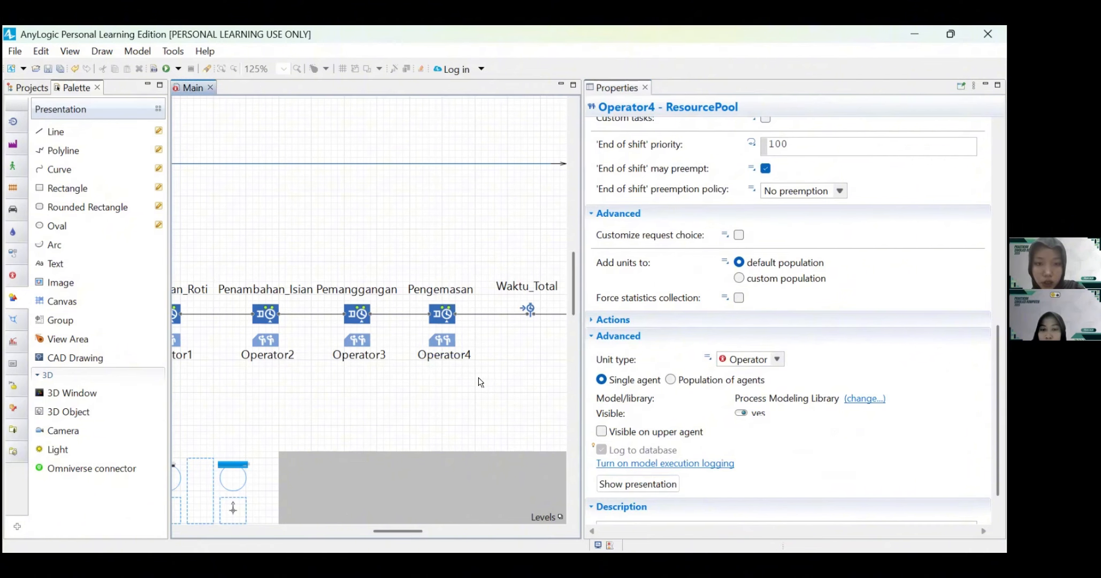
Step: Link the Waktu_Total time measurement end block to the Waktu_Mulai start block
{"action": "left_click_drag", "start_coordinate": [539, 315], "coordinate": [501, 310]}
{"action": "left_click", "coordinate": [492, 309]}
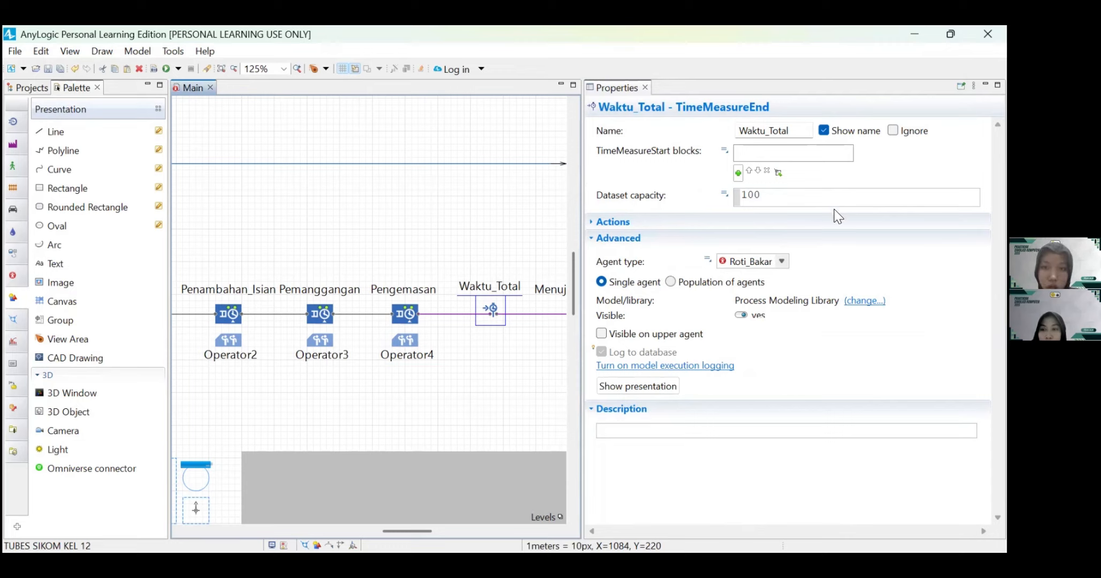
{"action": "left_click", "coordinate": [737, 172]}
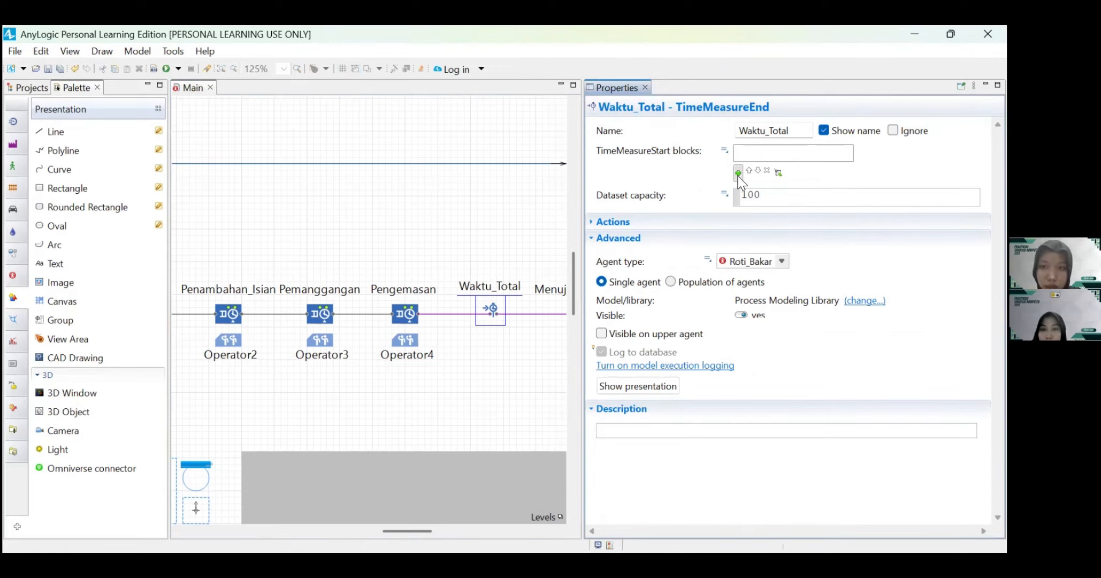
{"action": "left_click", "coordinate": [738, 172]}
{"action": "left_click", "coordinate": [756, 192]}
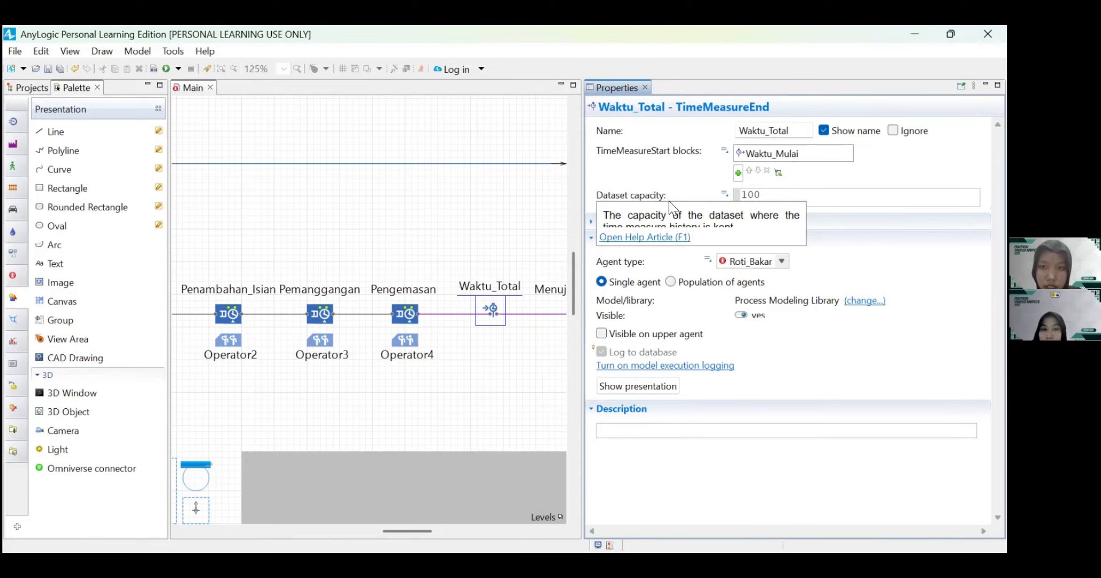
Step: Set the dataset capacity of the Waktu_Total block to 9999
{"action": "left_click", "coordinate": [765, 195]}
{"action": "key", "text": "BackSpace"}
{"action": "key", "text": "BackSpace"}
{"action": "key", "text": "BackSpace"}
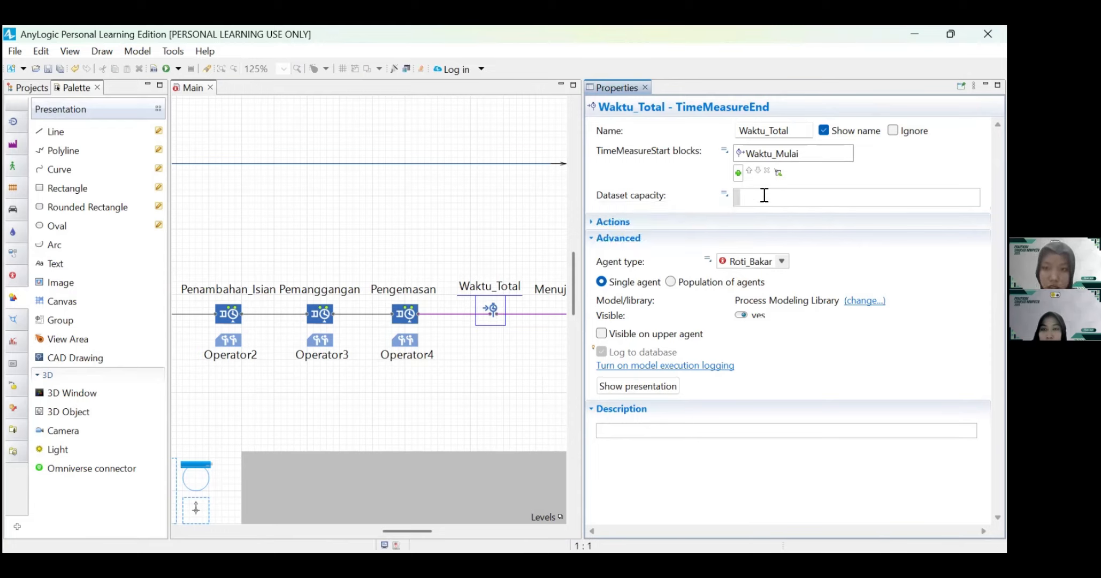
{"action": "type", "text": "9999"}
{"action": "left_click", "coordinate": [523, 412]}
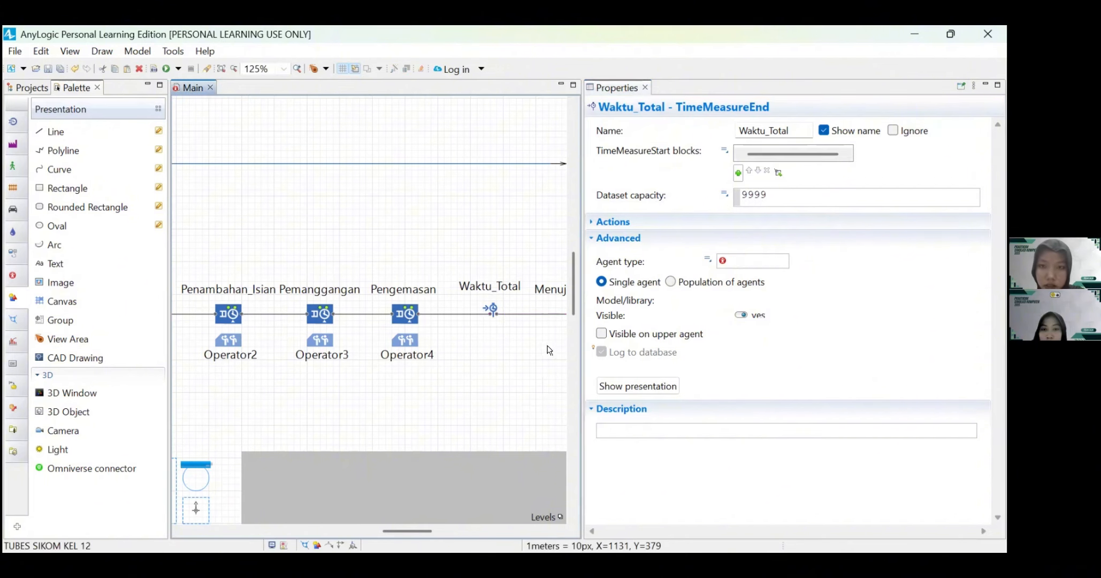
Step: Check the properties of the Menuju_Pelanggan sink at the end of the flowchart
{"action": "scroll", "coordinate": [528, 349], "scroll_direction": "right", "scroll_amount": 2}
{"action": "left_click", "coordinate": [521, 315]}
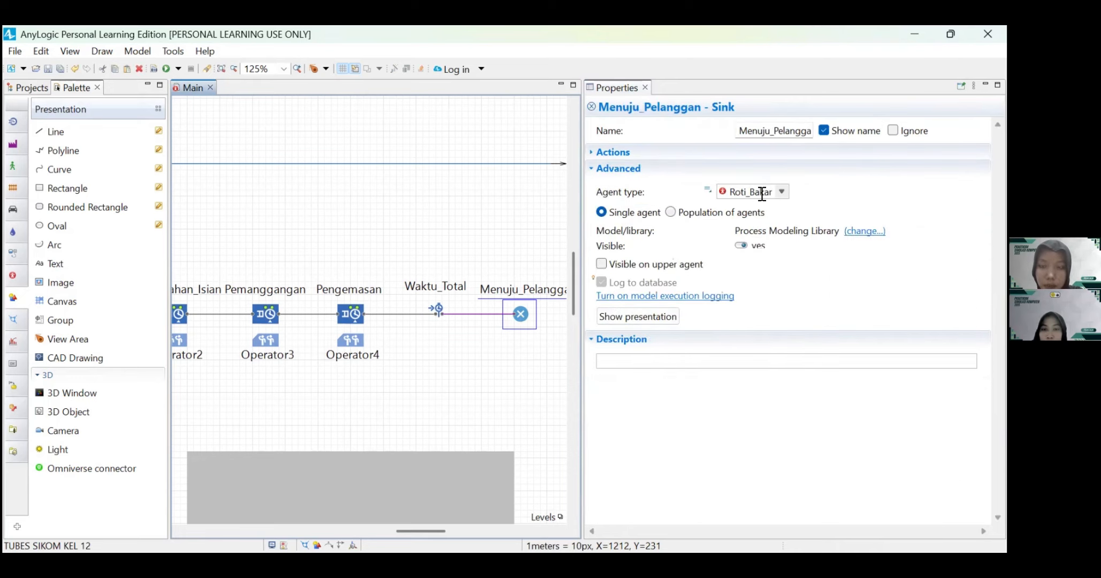
{"action": "scroll", "coordinate": [447, 364], "scroll_direction": "left", "scroll_amount": 5}
{"action": "scroll", "coordinate": [446, 365], "scroll_direction": "left", "scroll_amount": 8}
{"action": "scroll", "coordinate": [446, 365], "scroll_direction": "down", "scroll_amount": 3}
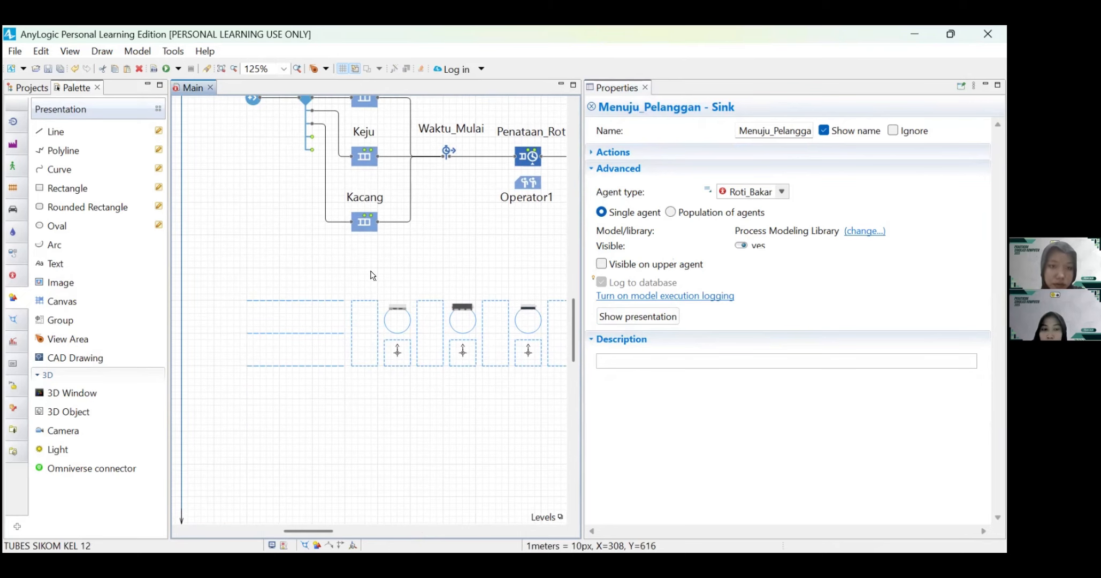
Step: Add a Histogram chart to the Main canvas below the workstation layout
{"action": "left_click", "coordinate": [405, 432]}
{"action": "scroll", "coordinate": [406, 432], "scroll_direction": "down", "scroll_amount": 1}
{"action": "left_click_drag", "start_coordinate": [583, 271], "coordinate": [870, 273]}
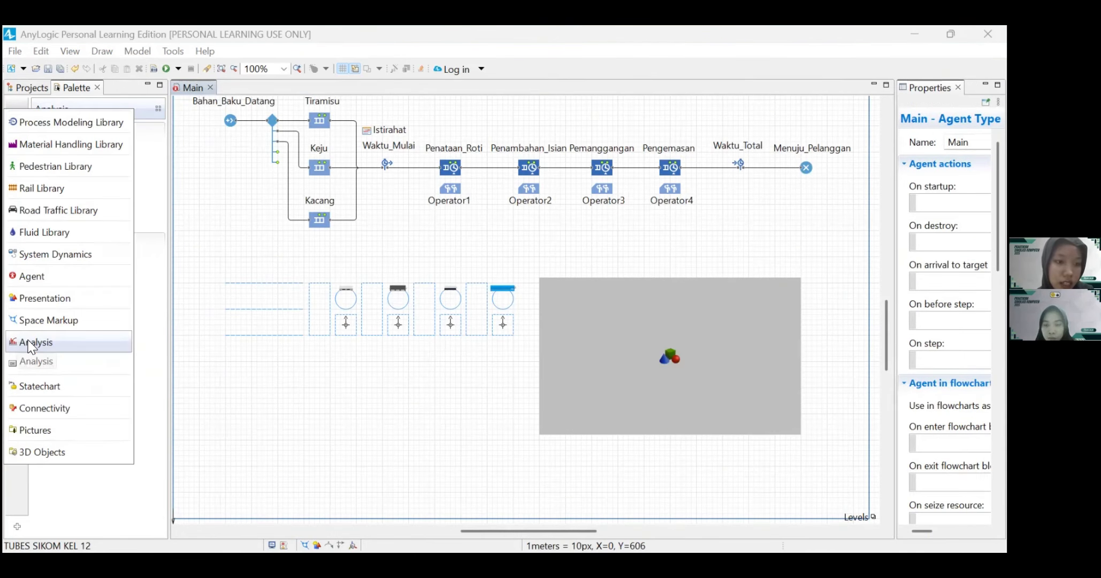
{"action": "left_click", "coordinate": [28, 342]}
{"action": "left_click_drag", "start_coordinate": [67, 390], "coordinate": [223, 359]}
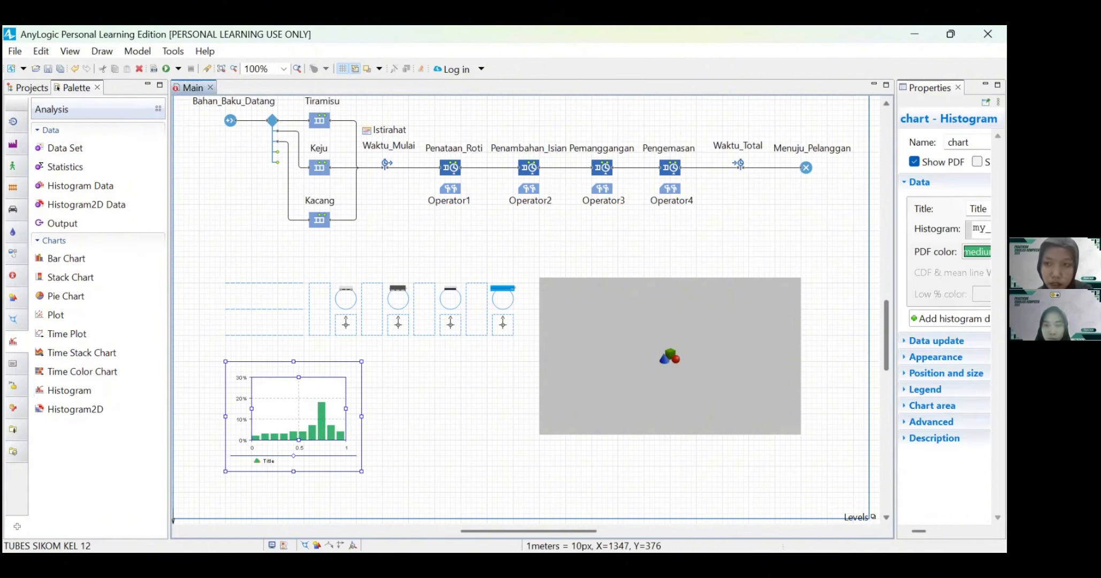
Step: Name the new histogram Waktu_Total_Dalam_Sistem
{"action": "left_click_drag", "start_coordinate": [895, 212], "coordinate": [745, 212]}
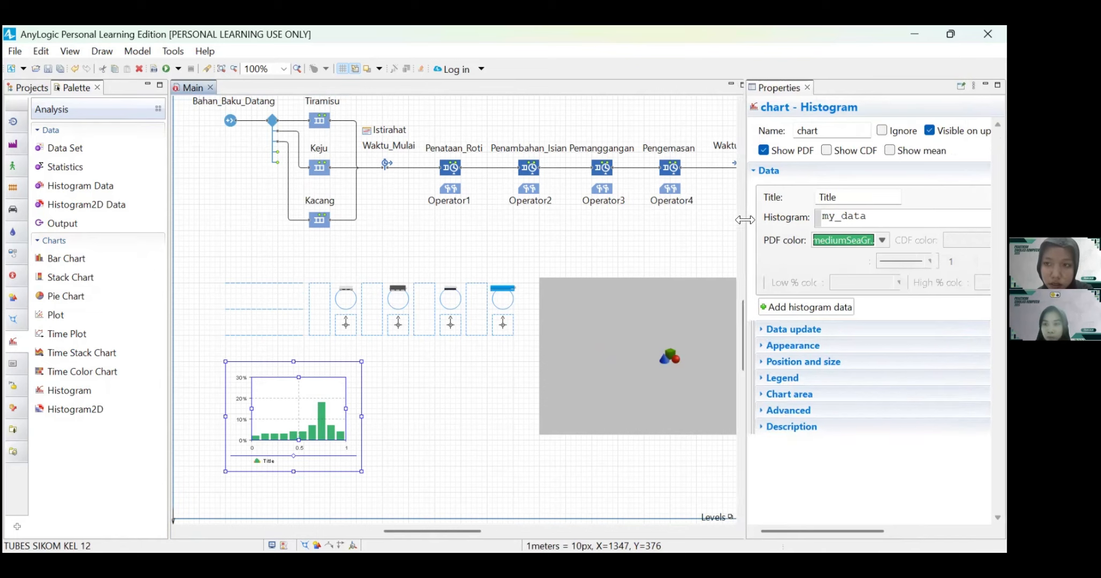
{"action": "double_click", "coordinate": [831, 132]}
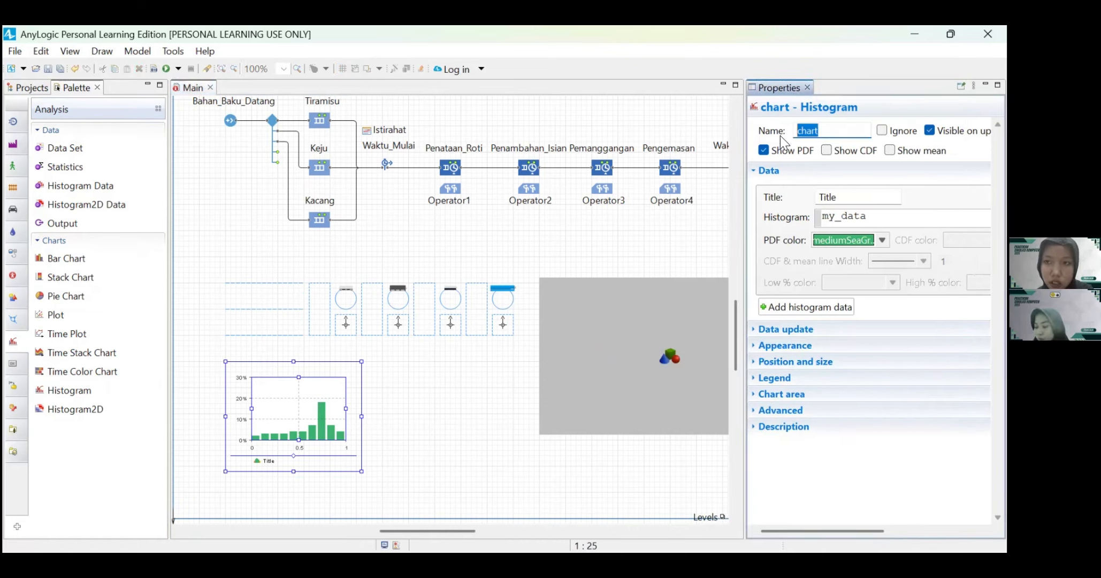
{"action": "type", "text": "Waktu"}
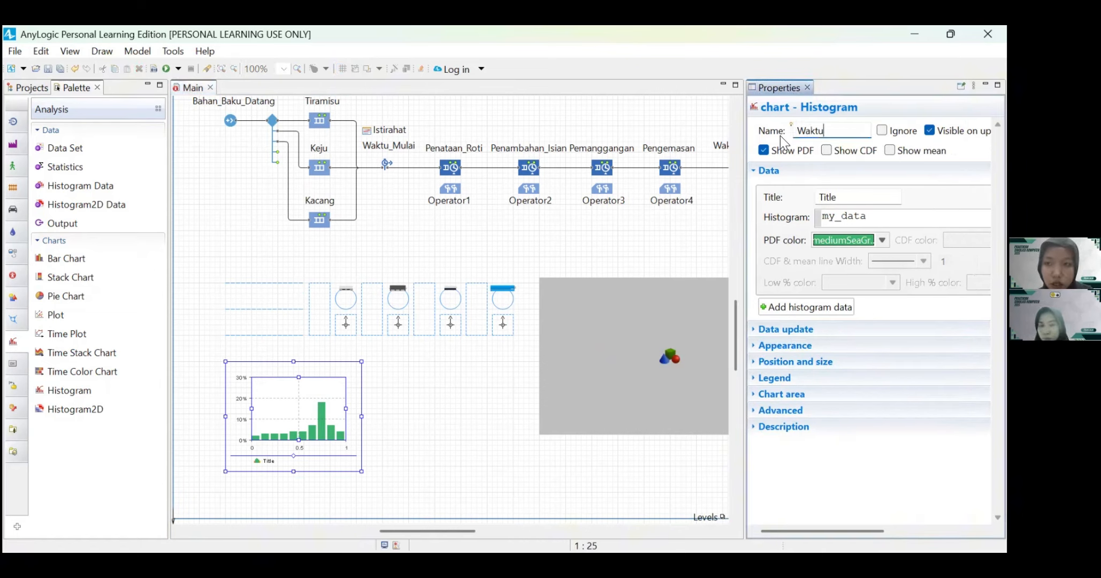
{"action": "type", "text": "_Total"}
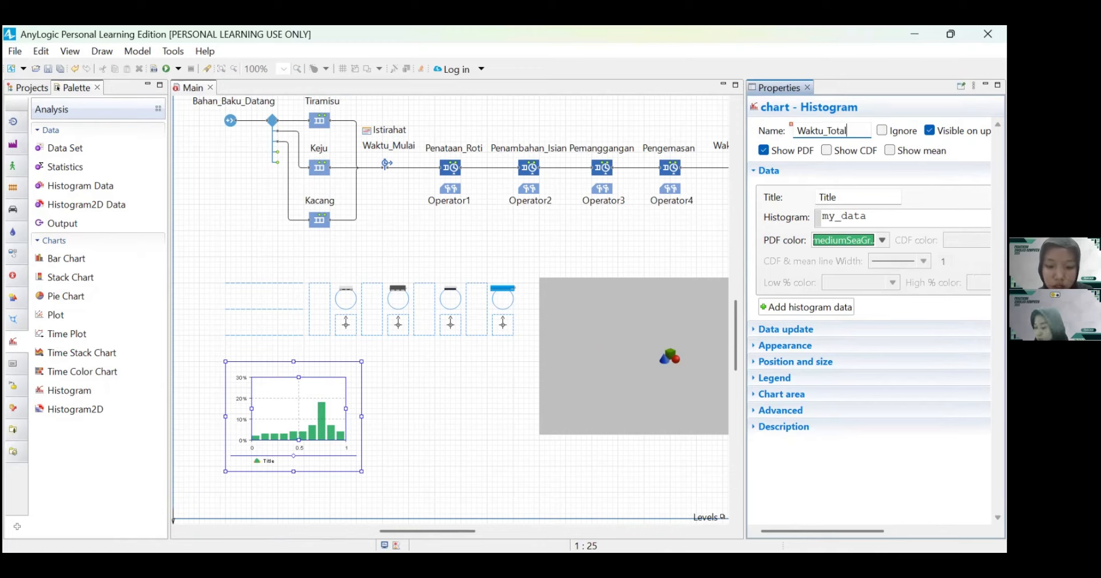
{"action": "type", "text": "_P"}
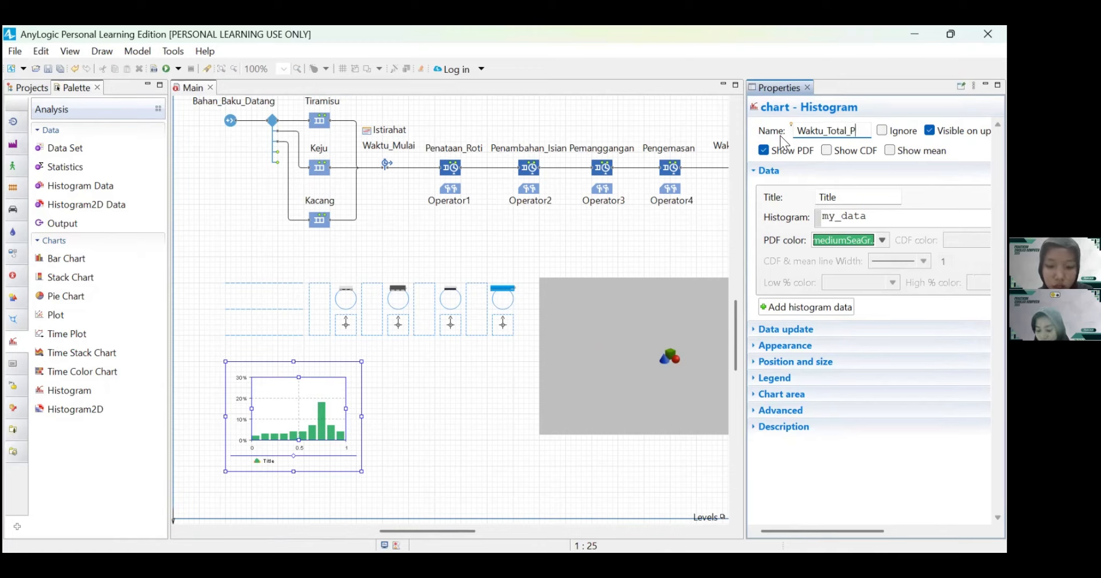
{"action": "key", "text": "BackSpace"}
{"action": "type", "text": "Dal"}
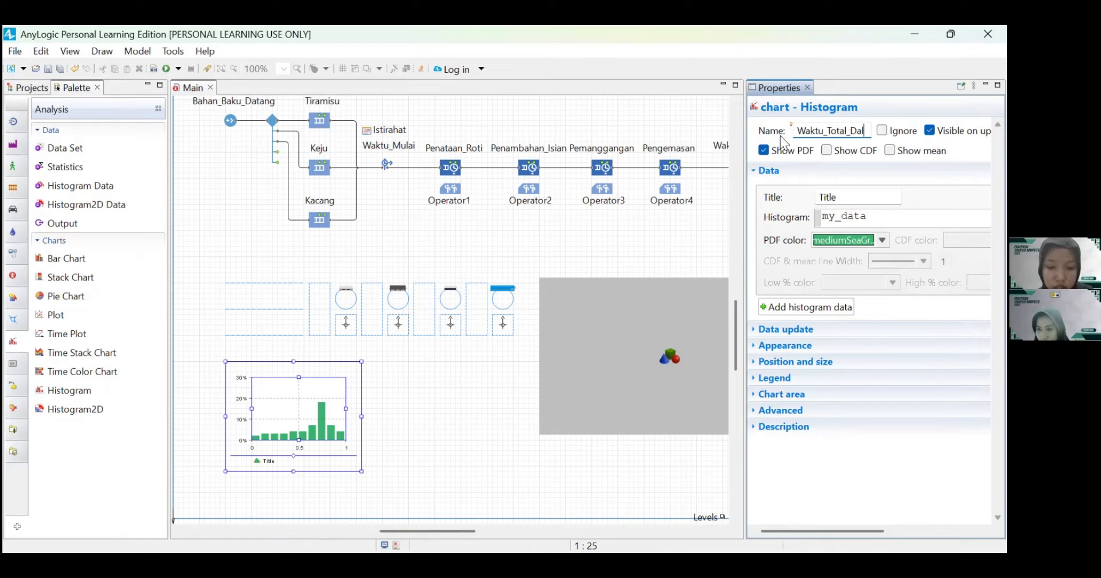
{"action": "type", "text": "am_Si"}
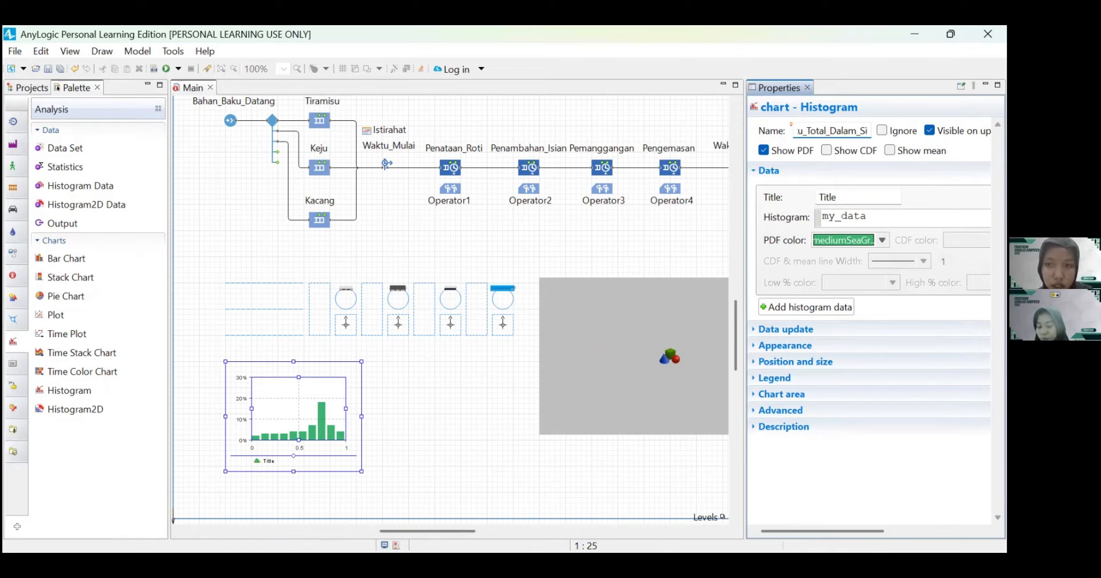
{"action": "type", "text": "stem"}
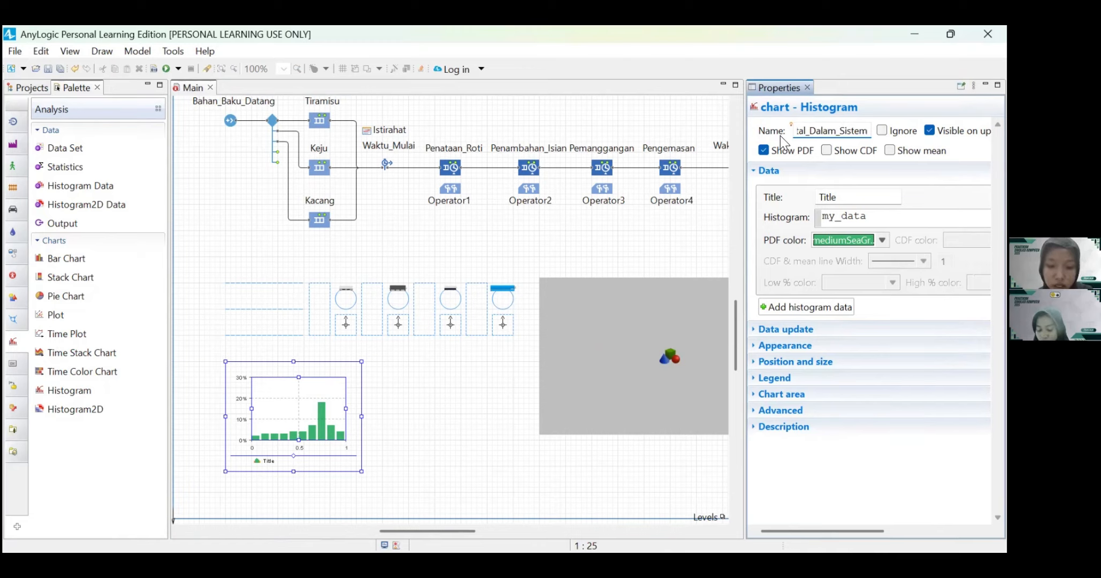
Step: Title the histogram's data item "Waktu Total Dalam Sistem"
{"action": "double_click", "coordinate": [847, 193]}
{"action": "type", "text": "Wak"}
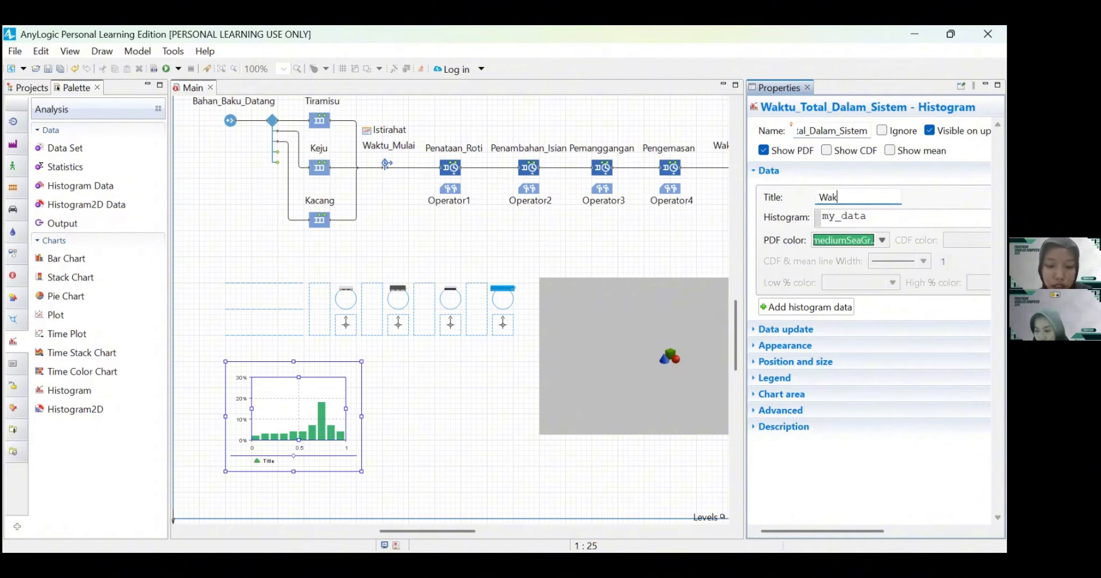
{"action": "type", "text": "tu Total Daa"}
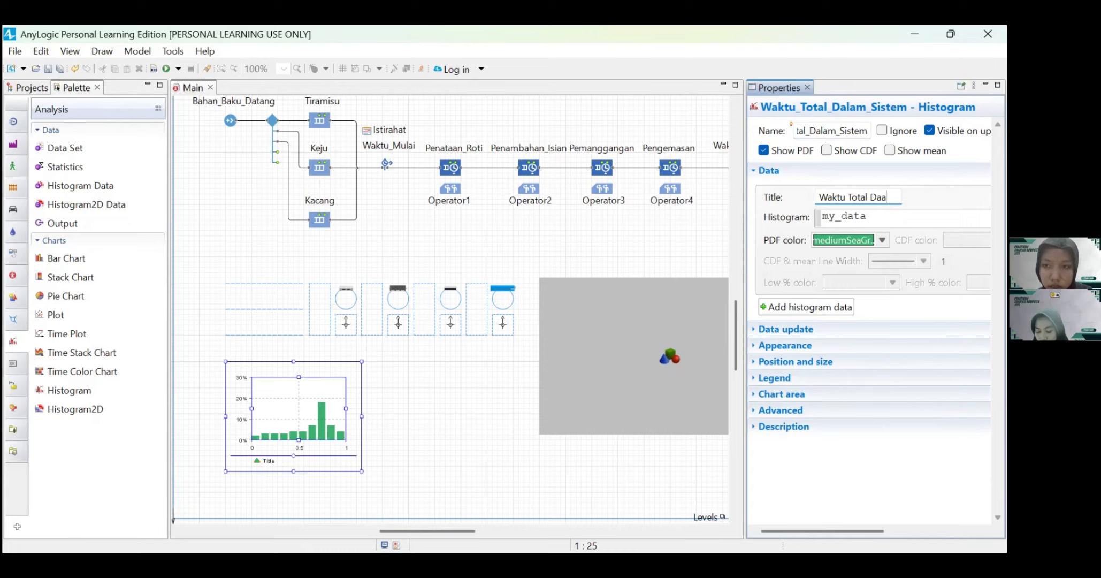
{"action": "key", "text": "BackSpace"}
{"action": "type", "text": "la"}
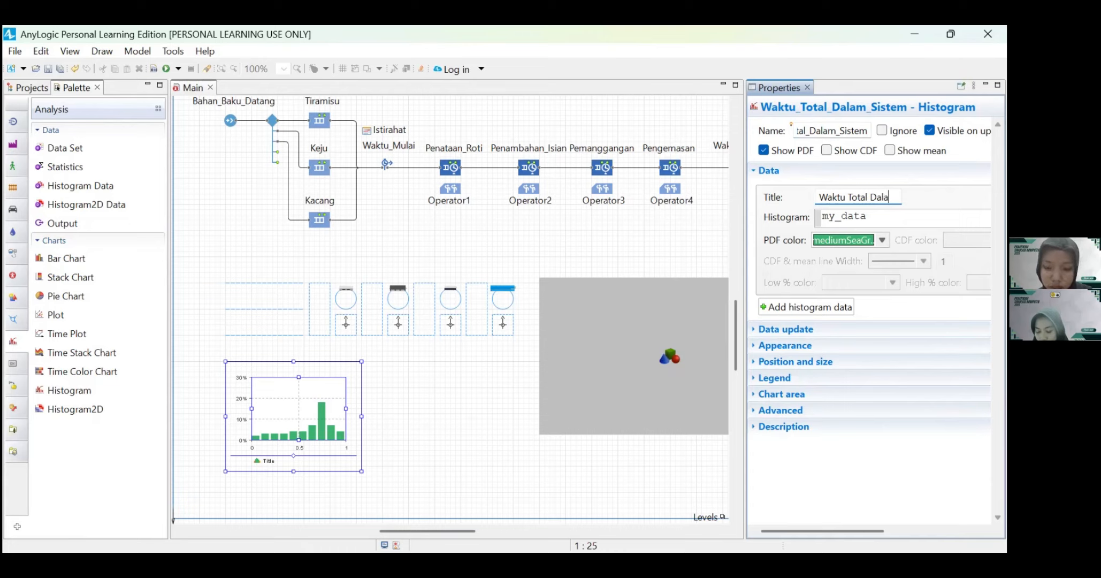
{"action": "type", "text": "m Sistem"}
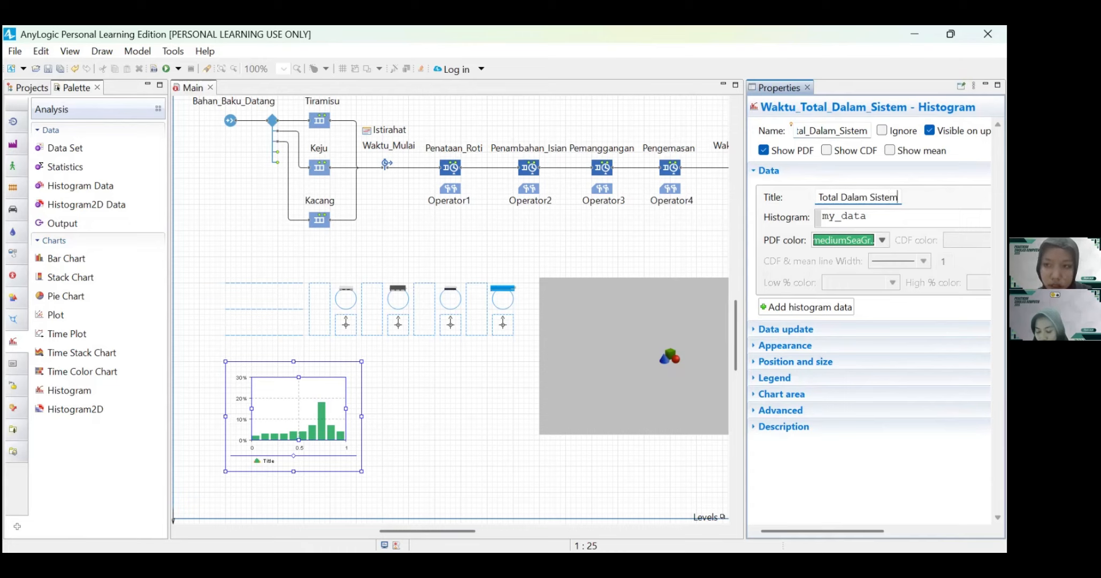
Step: Set the histogram's data source expression to Waktu_Total.distribution
{"action": "left_click", "coordinate": [844, 217]}
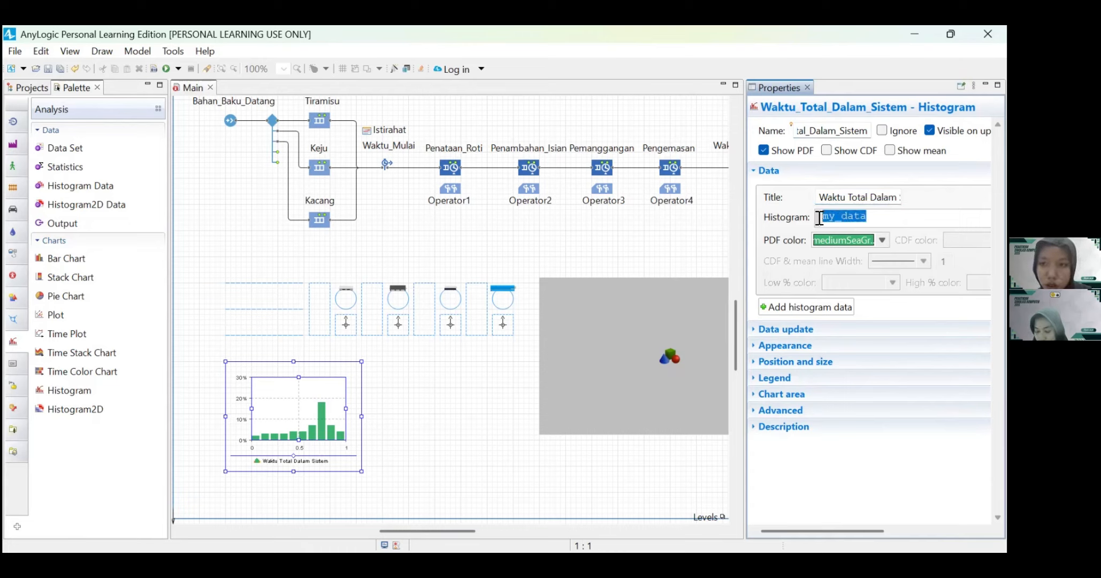
{"action": "type", "text": "W"}
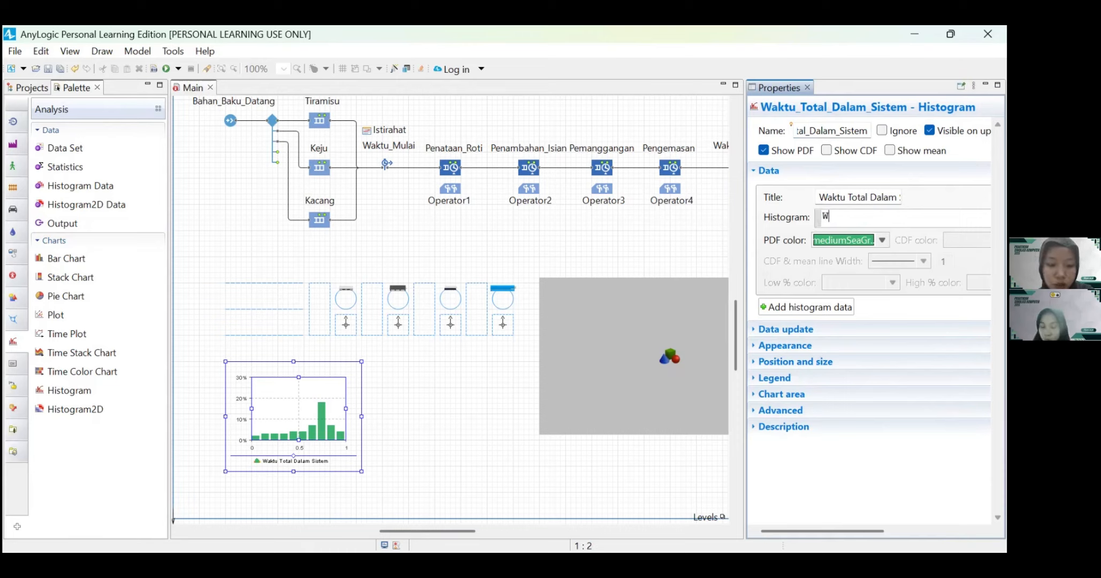
{"action": "type", "text": "aktu_"}
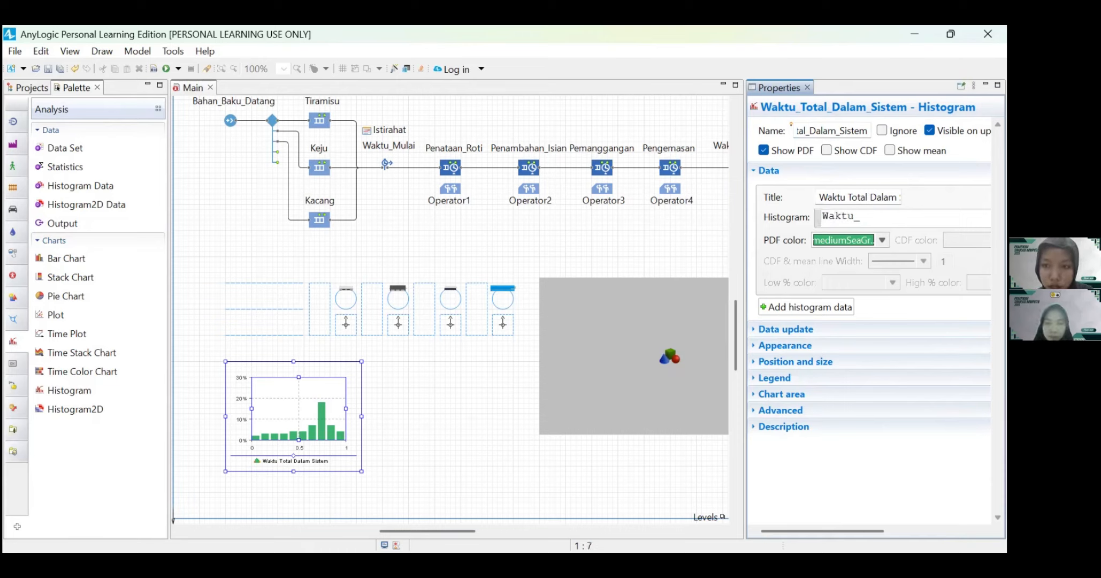
{"action": "type", "text": "Total."}
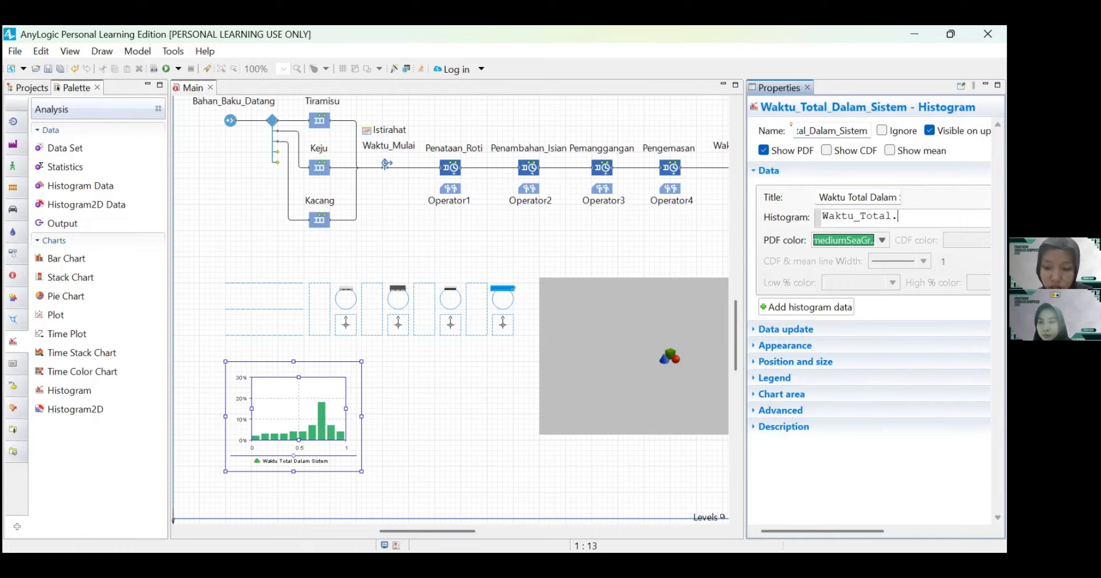
{"action": "type", "text": "distribu"}
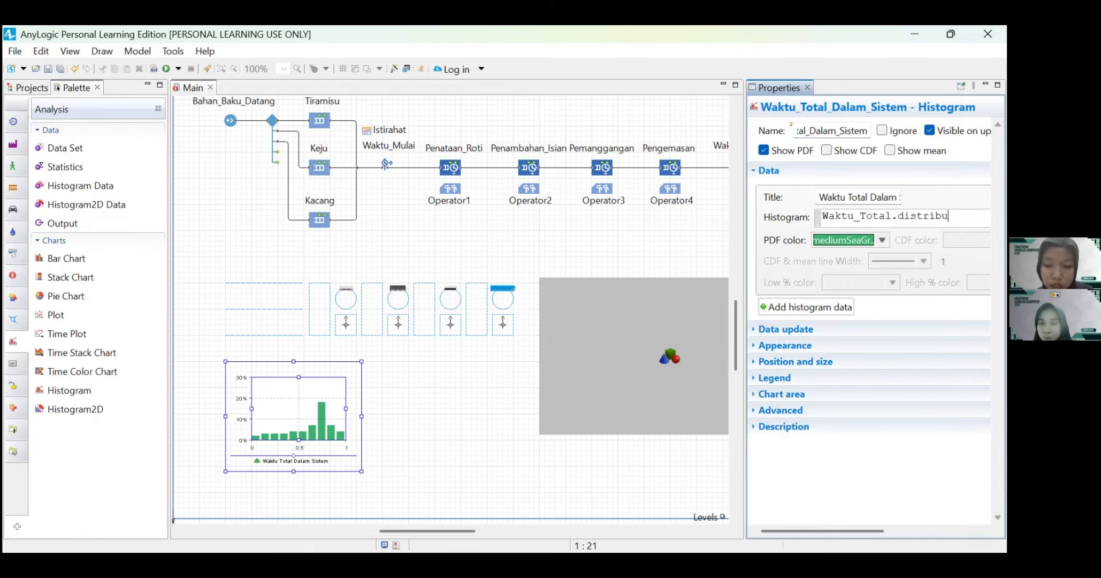
{"action": "type", "text": "tion"}
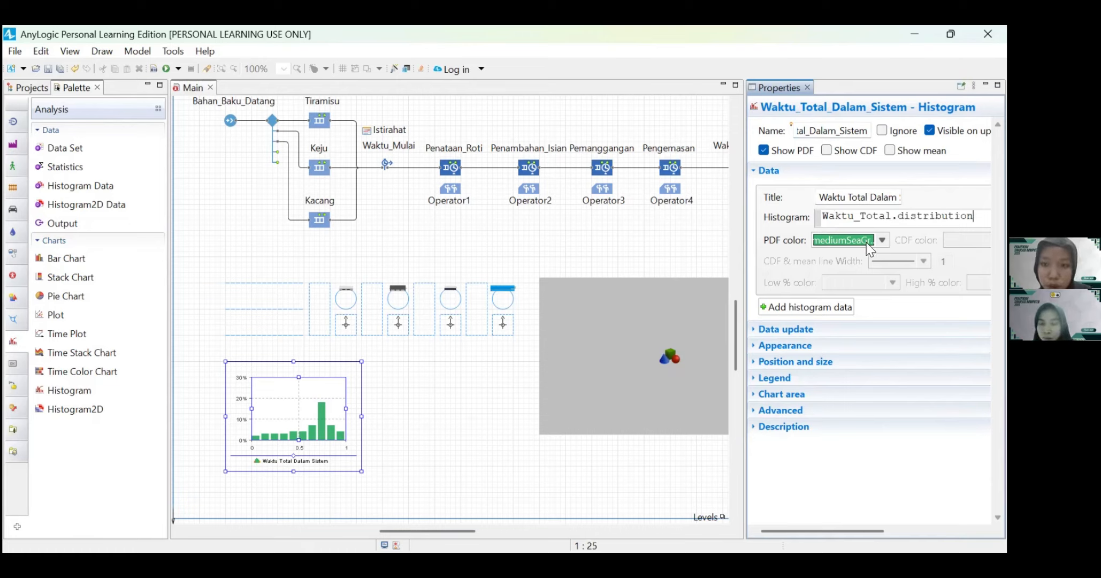
Step: Change the histogram's PDF color to deepSkyBlue from the extended color set
{"action": "left_click", "coordinate": [881, 240]}
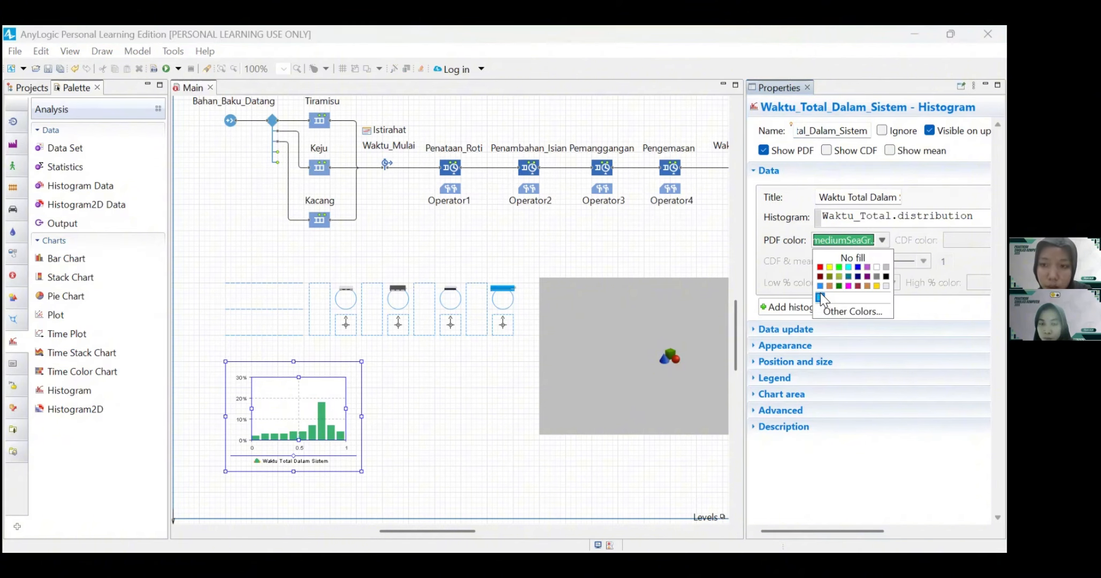
{"action": "left_click", "coordinate": [831, 308]}
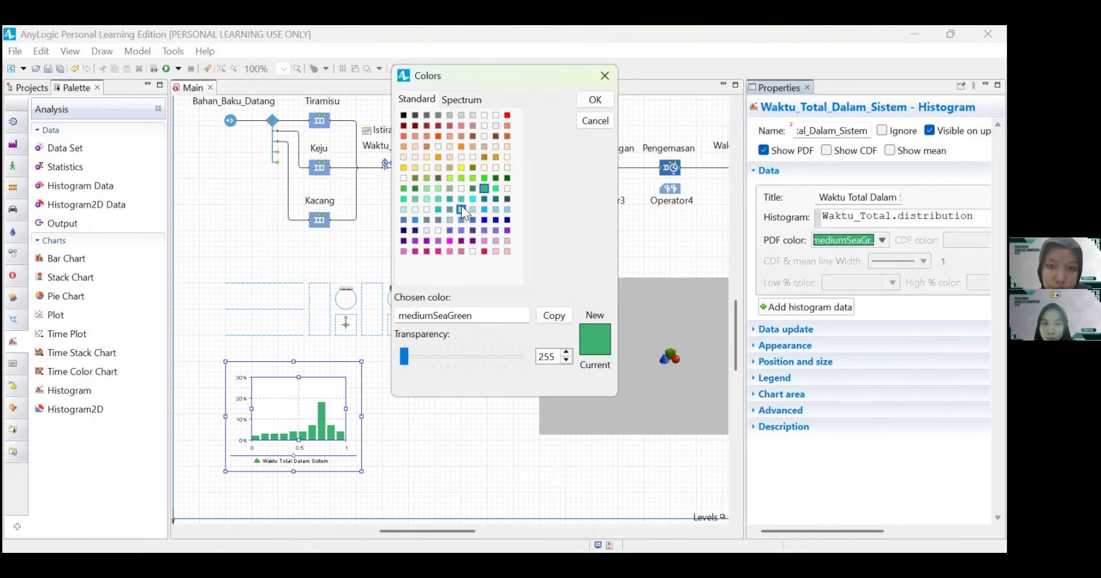
{"action": "left_click", "coordinate": [484, 209]}
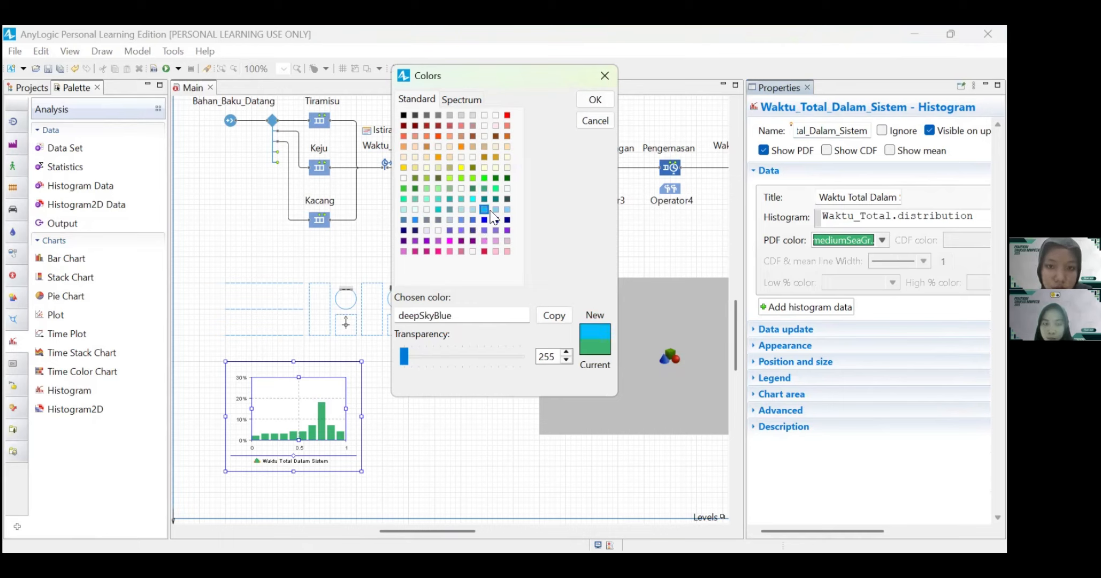
{"action": "left_click", "coordinate": [594, 100]}
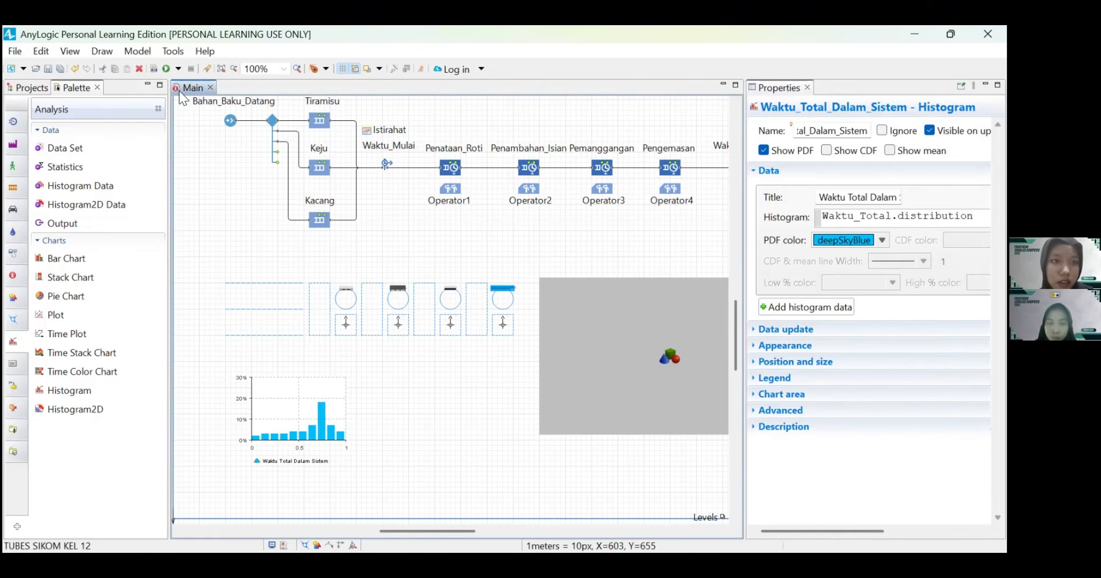
Step: Deselect the histogram and run the TUBES SIKOM KEL 12 model
{"action": "left_click", "coordinate": [338, 312]}
{"action": "scroll", "coordinate": [340, 323], "scroll_direction": "right", "scroll_amount": 3}
{"action": "scroll", "coordinate": [340, 325], "scroll_direction": "up", "scroll_amount": 2}
{"action": "scroll", "coordinate": [340, 325], "scroll_direction": "left", "scroll_amount": 2}
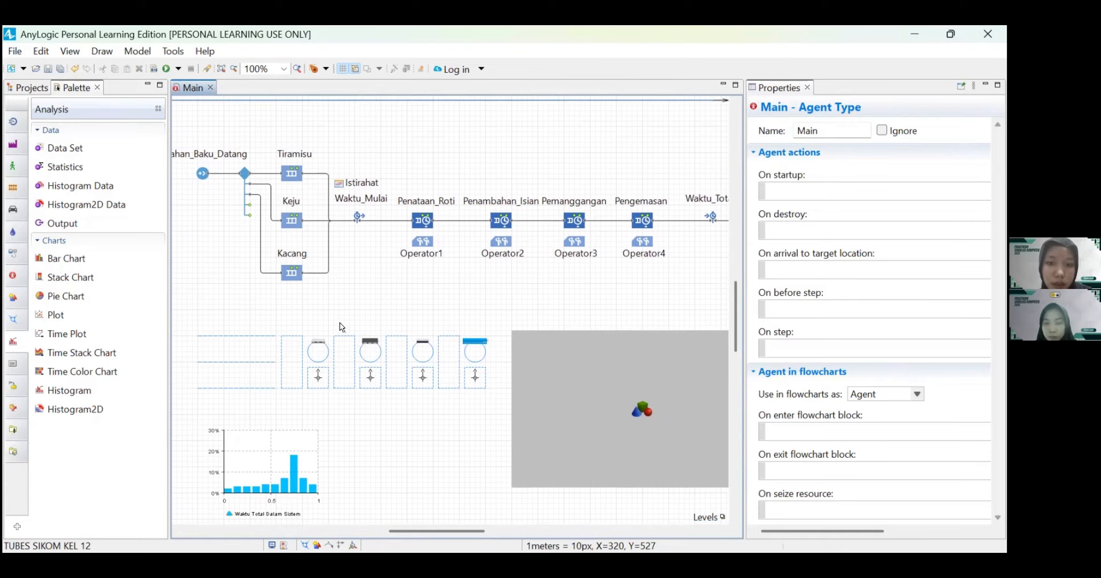
{"action": "scroll", "coordinate": [286, 287], "scroll_direction": "left", "scroll_amount": 1}
{"action": "left_click", "coordinate": [166, 68]}
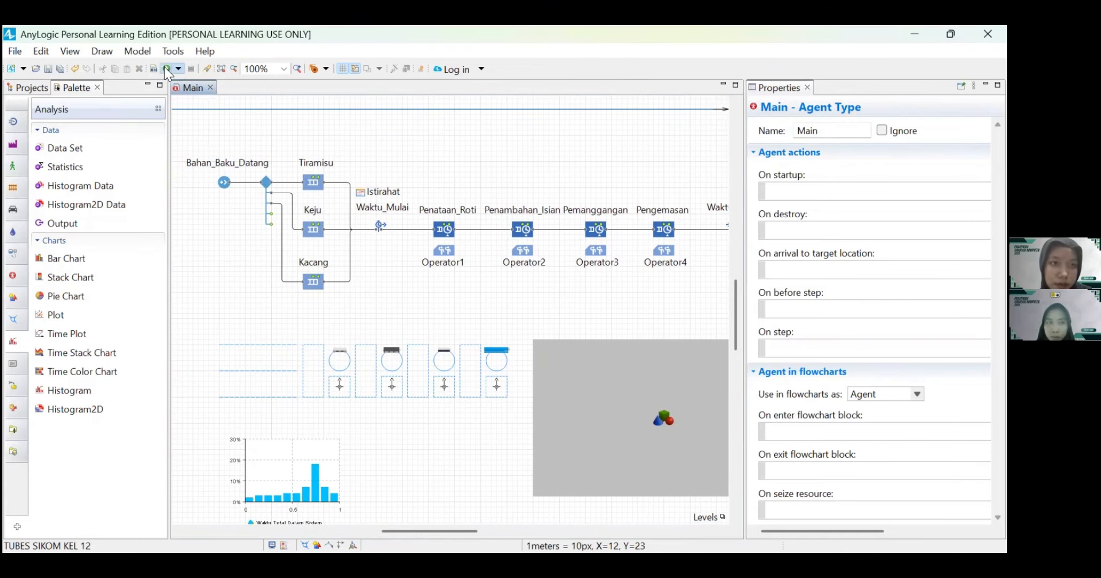
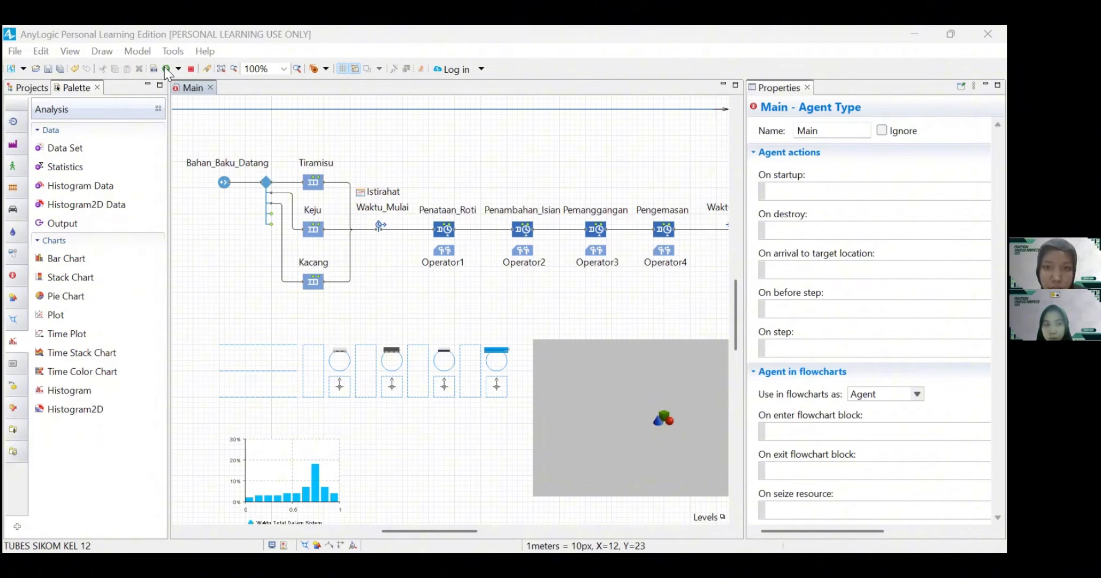
Step: Run the toast production simulation and display the developer panel to examine the total-time histogram and the Waktu_Total block
{"action": "left_click", "coordinate": [167, 69]}
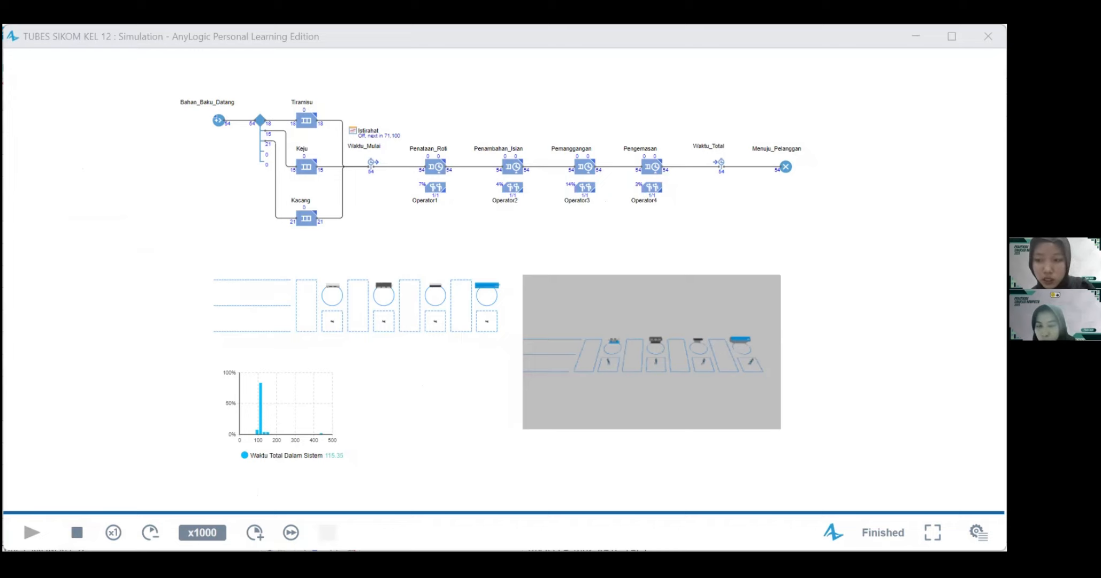
{"action": "left_click", "coordinate": [978, 531]}
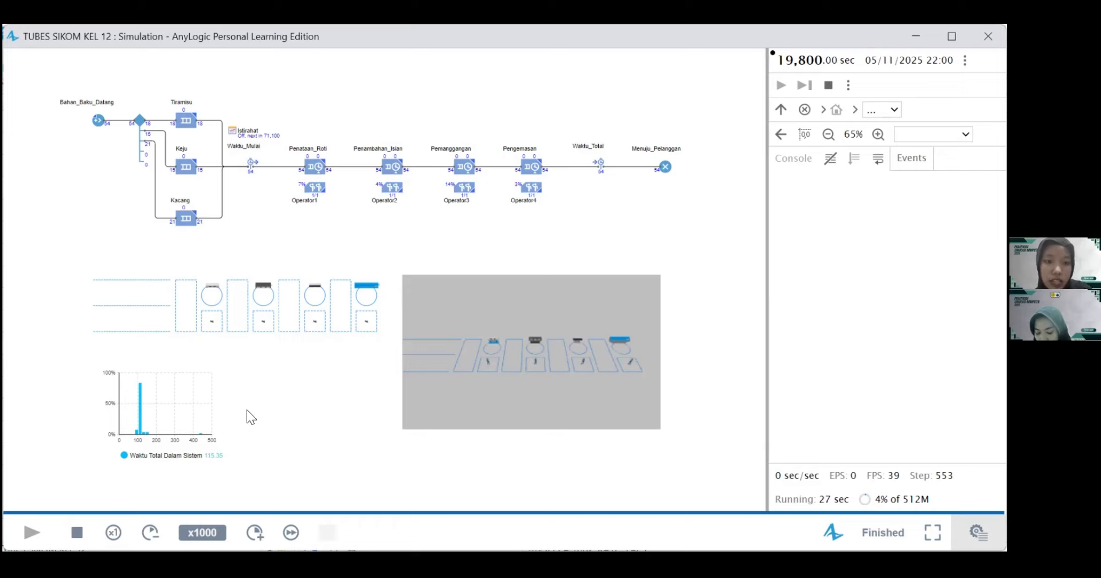
{"action": "mouse_move", "coordinate": [210, 384]}
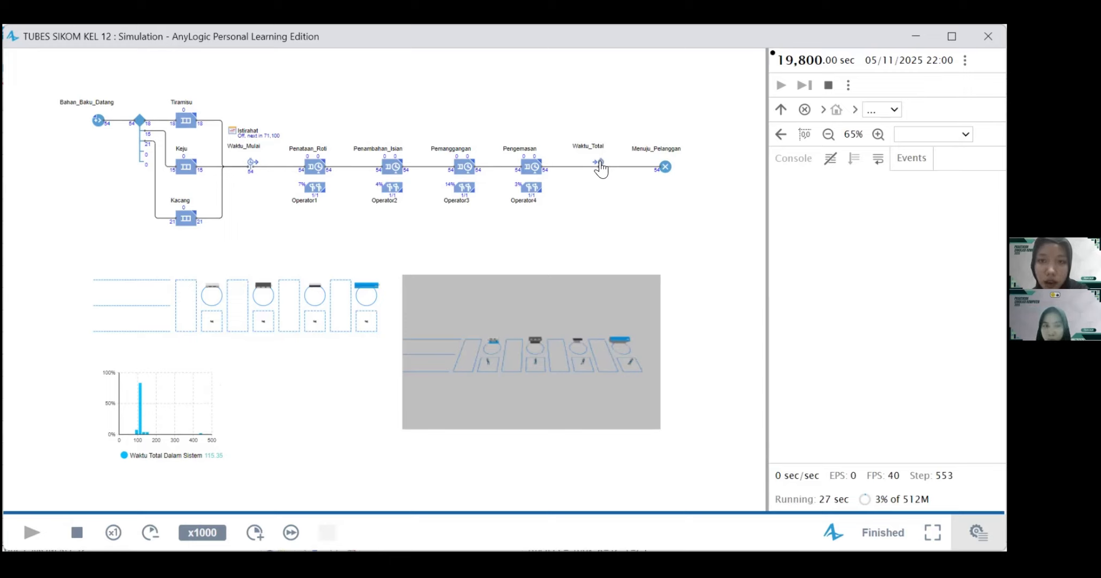
{"action": "left_click", "coordinate": [600, 163]}
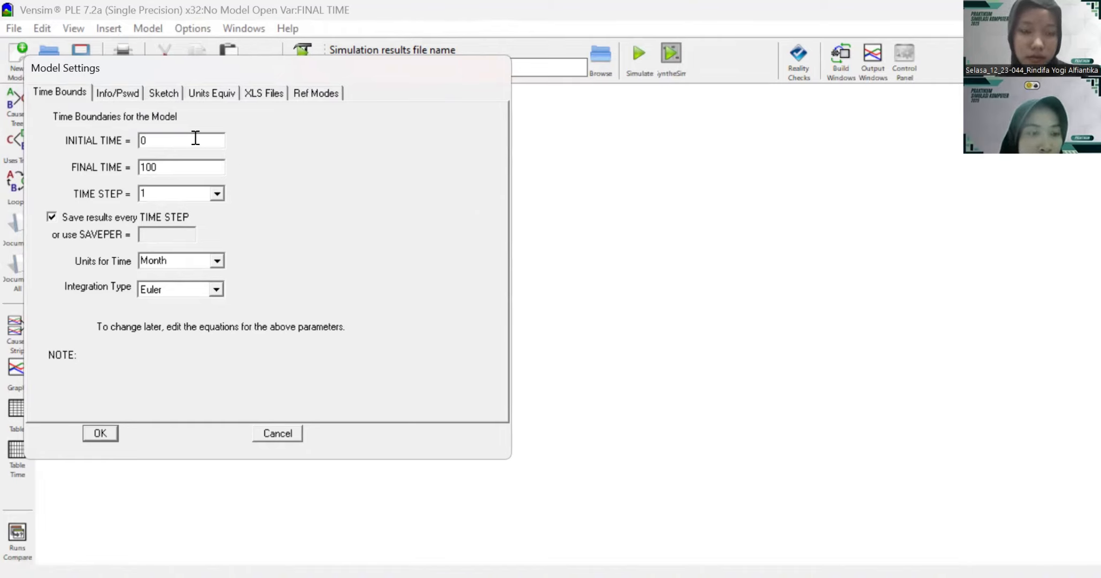
Step: Switch to Vensim PLE and create a new model with INITIAL TIME 2021, TIME STEP 2030 and Year as the time unit
{"action": "left_click", "coordinate": [277, 433]}
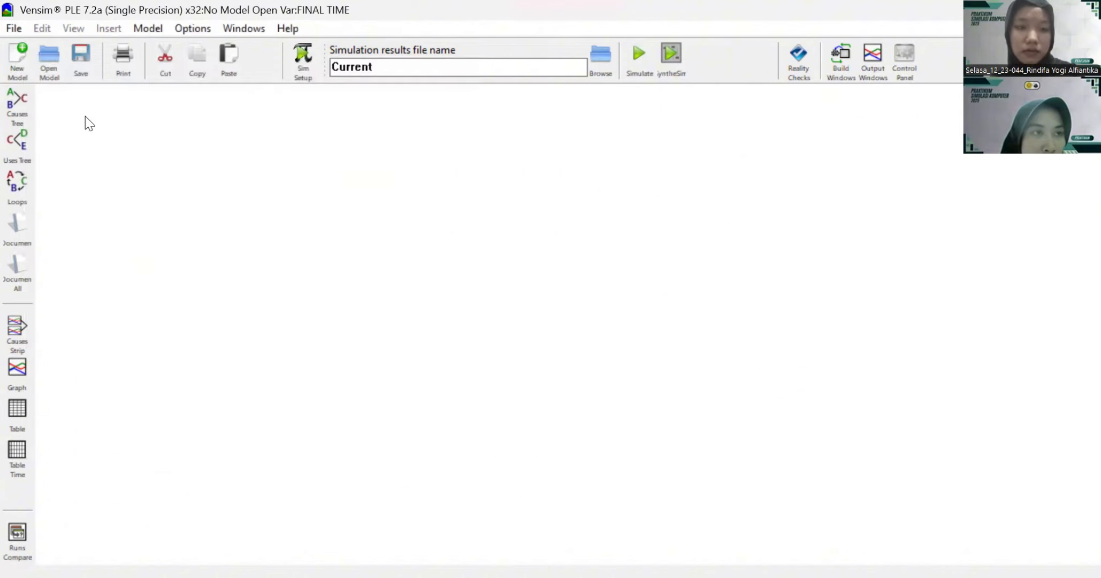
{"action": "left_click", "coordinate": [16, 28]}
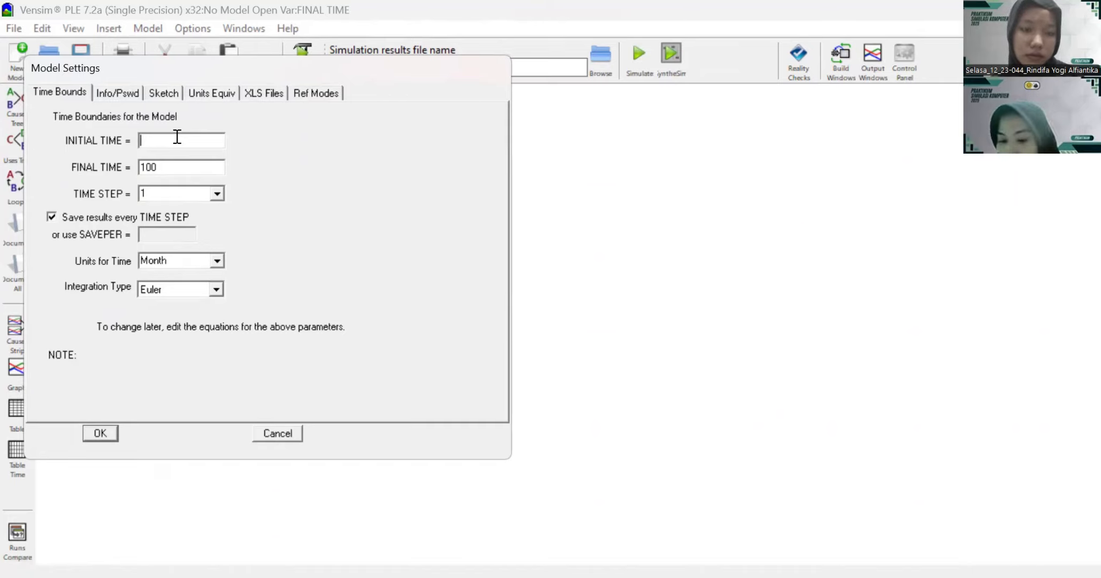
{"action": "type", "text": "2021"}
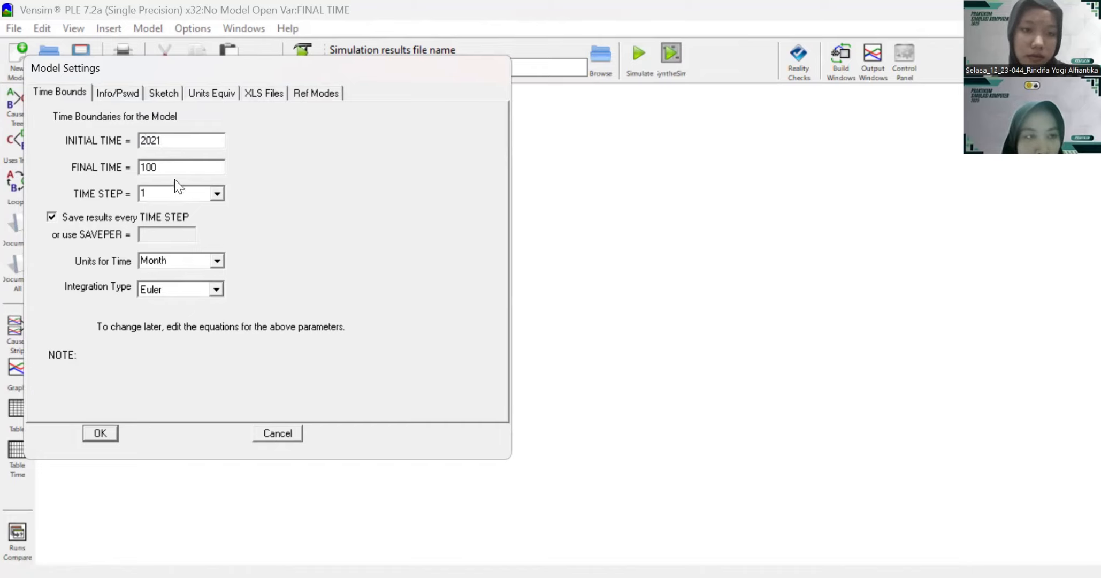
{"action": "double_click", "coordinate": [177, 195]}
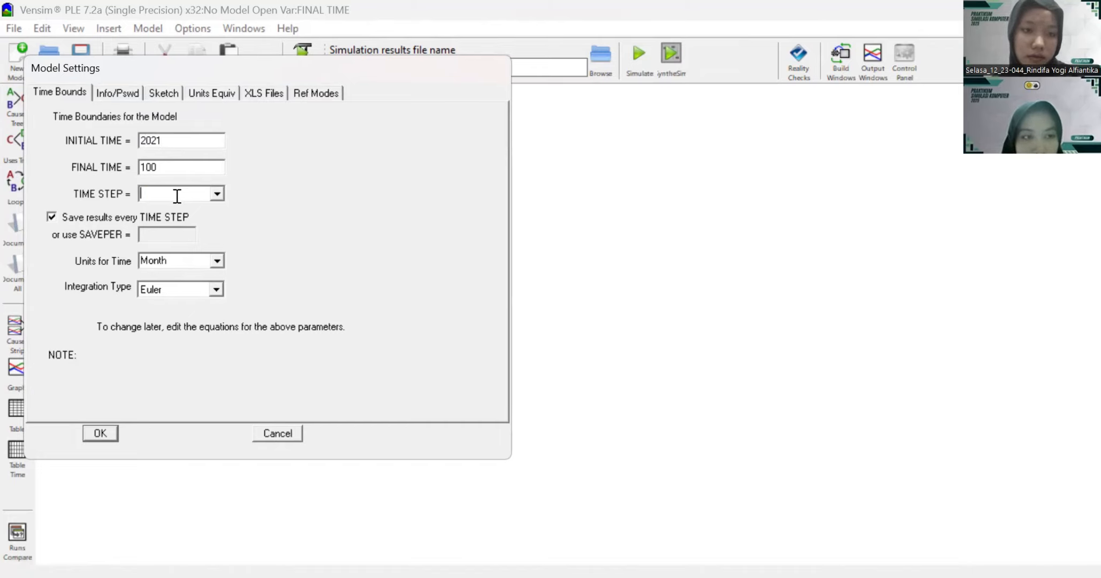
{"action": "type", "text": "2030"}
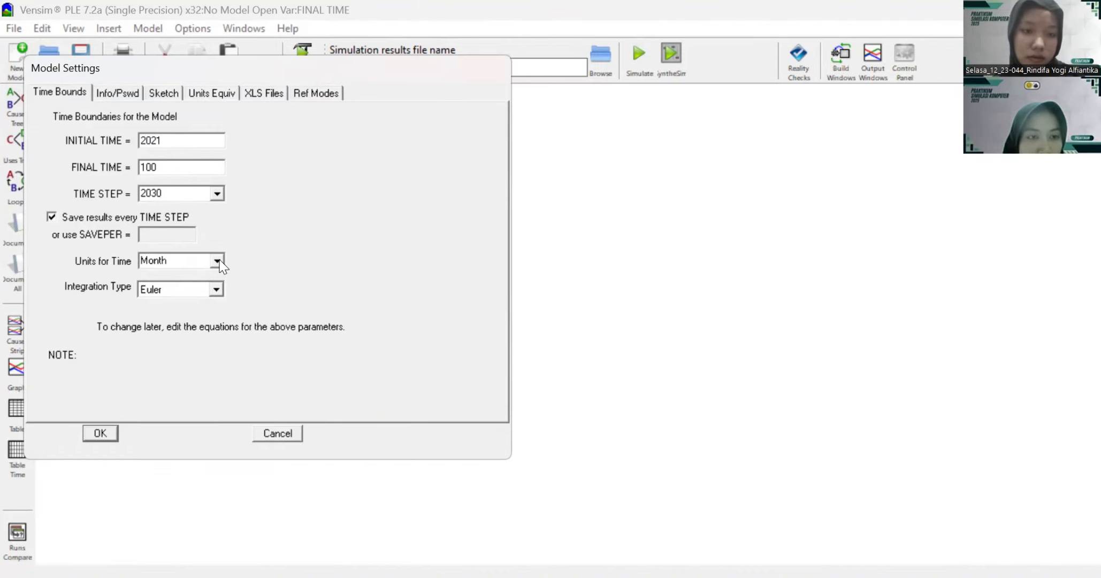
{"action": "left_click", "coordinate": [218, 261]}
{"action": "scroll", "coordinate": [216, 297], "scroll_direction": "up", "scroll_amount": 2}
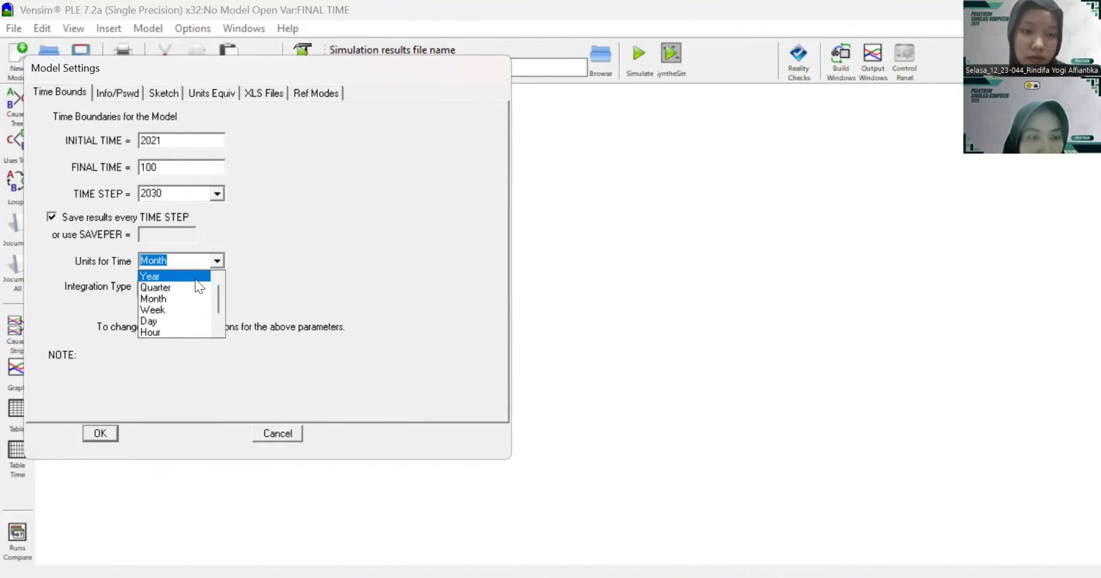
{"action": "left_click", "coordinate": [196, 278]}
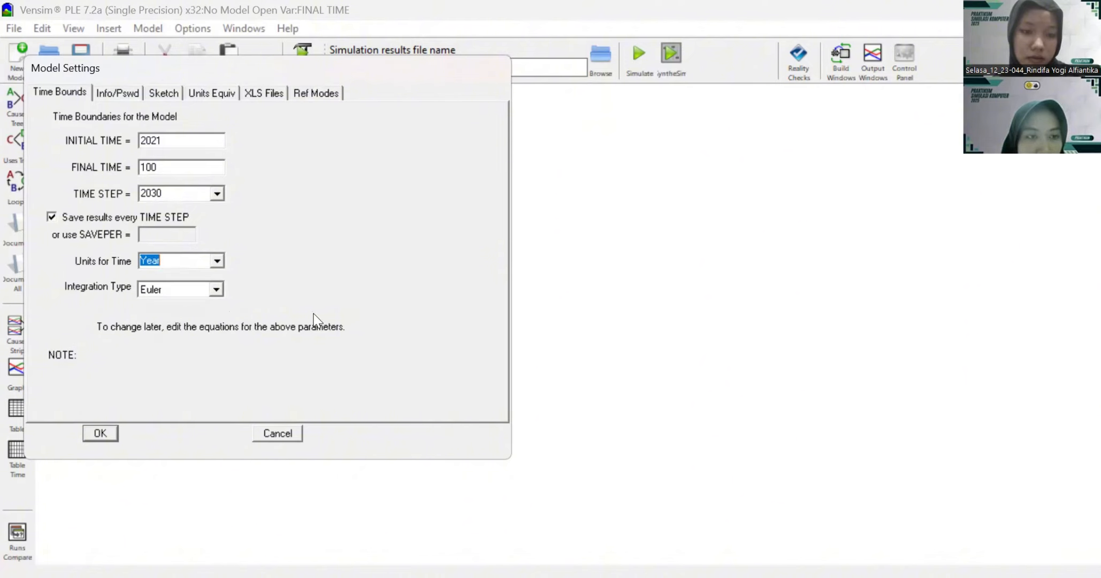
{"action": "left_click", "coordinate": [102, 434]}
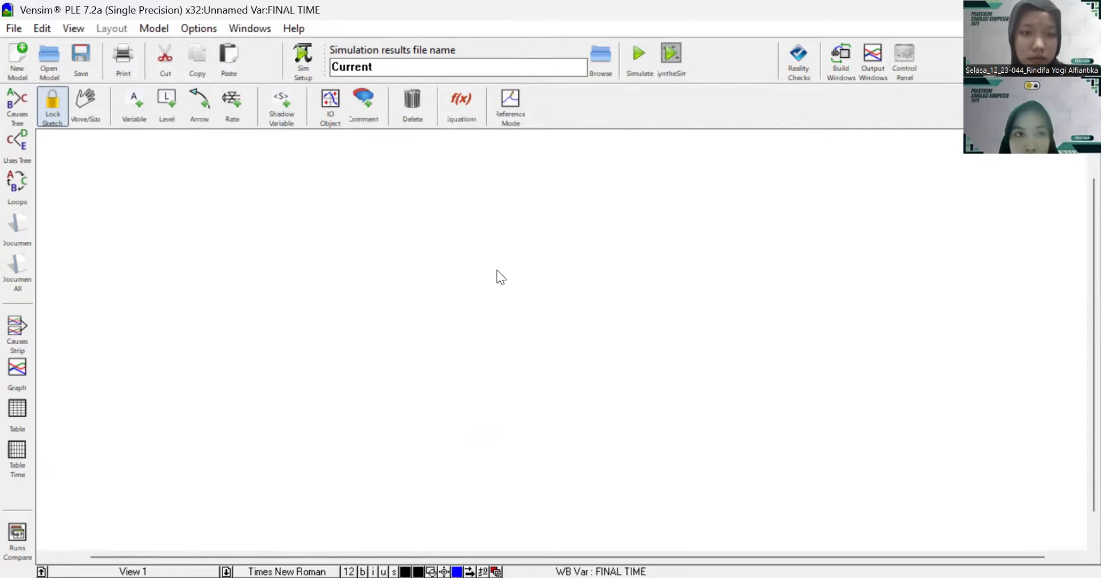
Step: Add a variable named "ketersediaan stok roti" near the middle of the empty sketch
{"action": "left_click", "coordinate": [133, 120]}
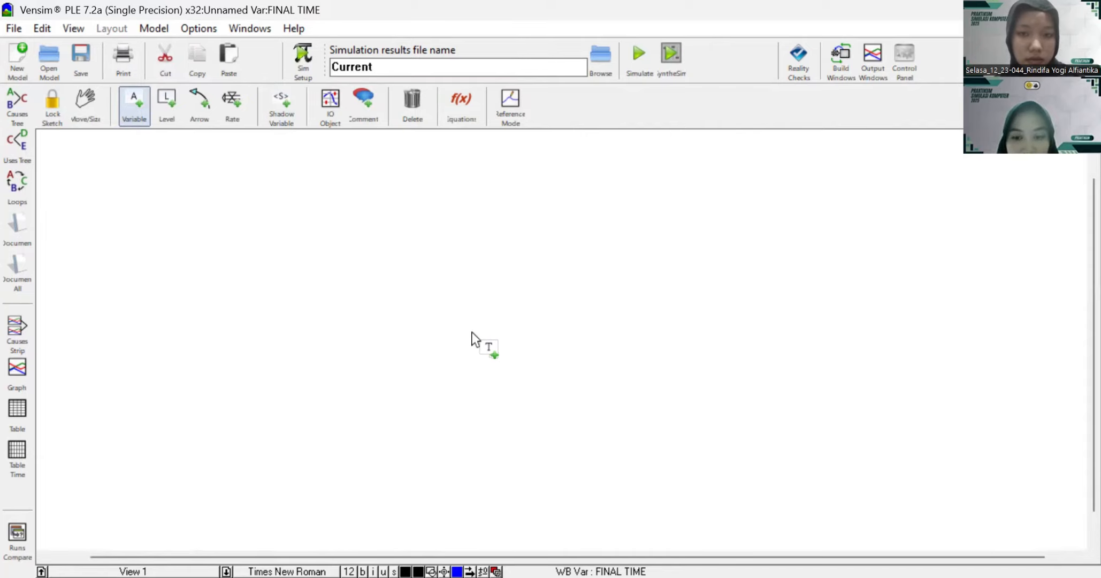
{"action": "left_click", "coordinate": [466, 310]}
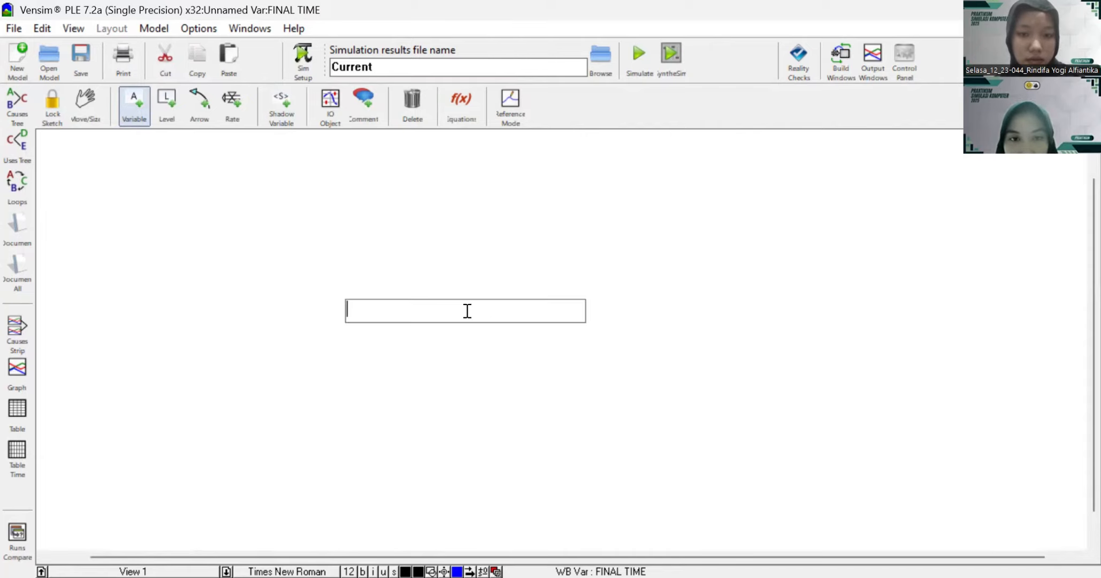
{"action": "type", "text": "keterse"}
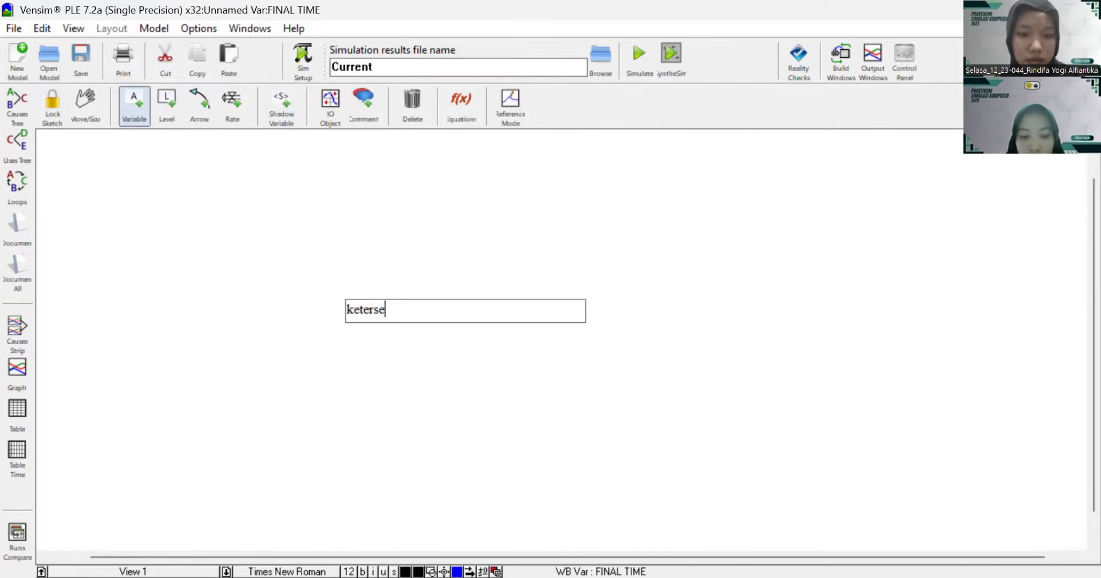
{"action": "type", "text": "diaan stok roti"}
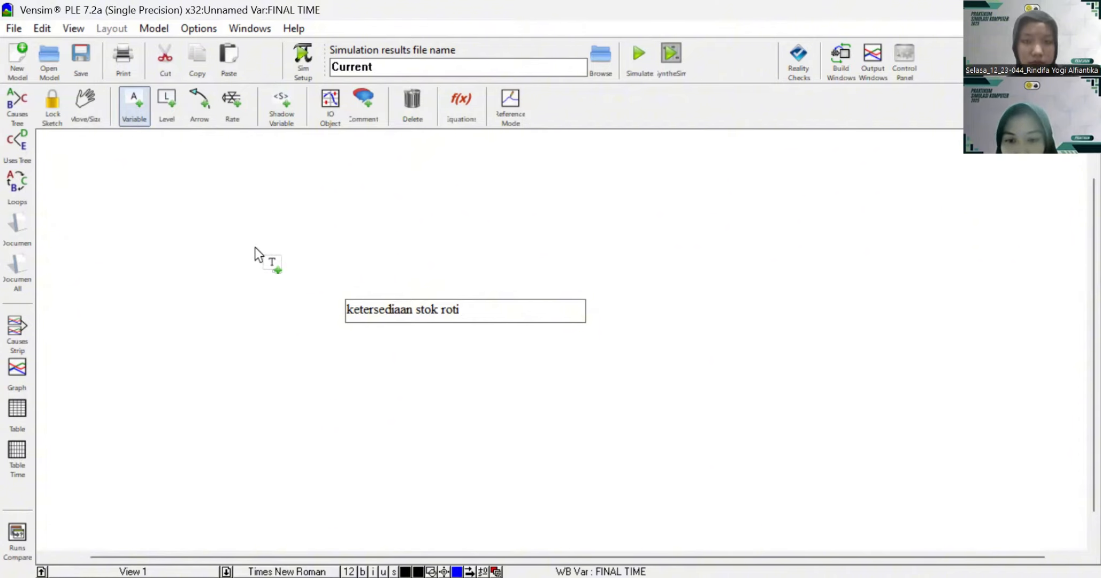
Step: Add a variable named "roti bakar yang berhasil diproduksi" to the upper left of the stock availability variable
{"action": "left_click", "coordinate": [182, 235]}
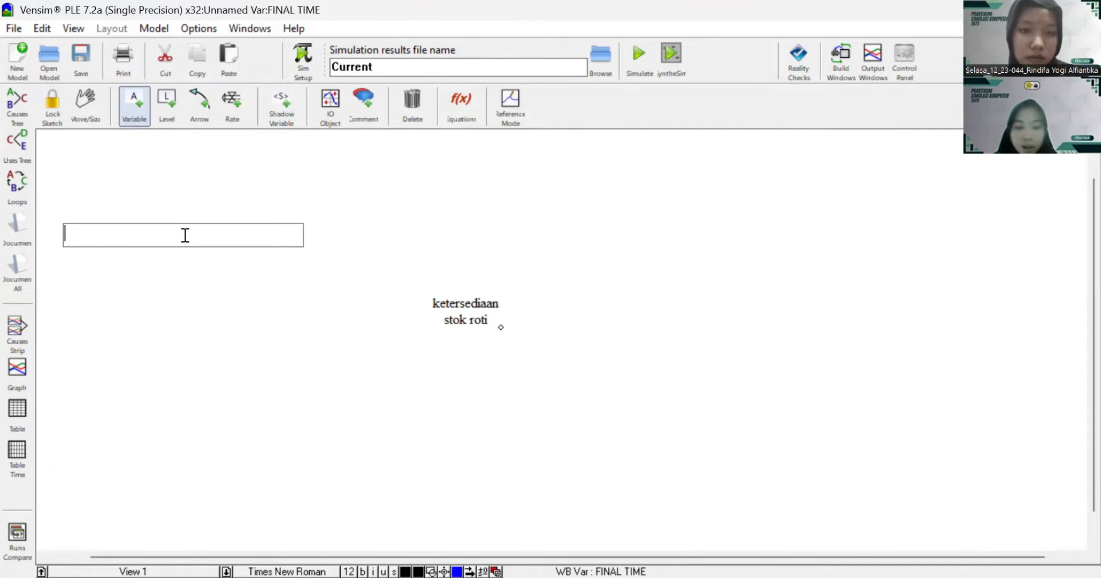
{"action": "type", "text": "roti baka"}
{"action": "key", "text": "BackSpace"}
{"action": "key", "text": "BackSpace"}
{"action": "type", "text": "akar"}
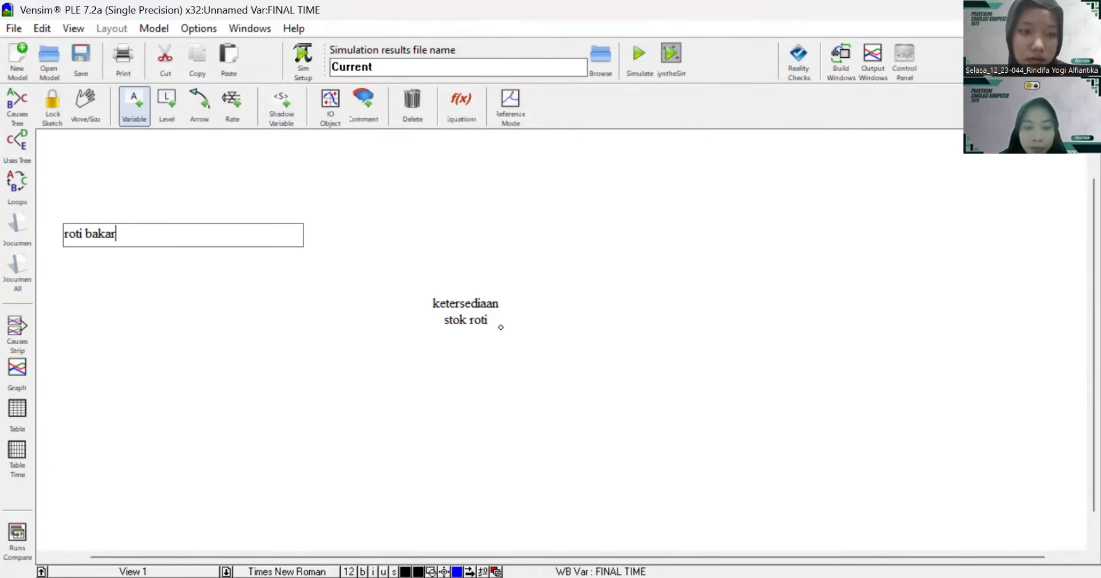
{"action": "type", "text": " yang berhasi"}
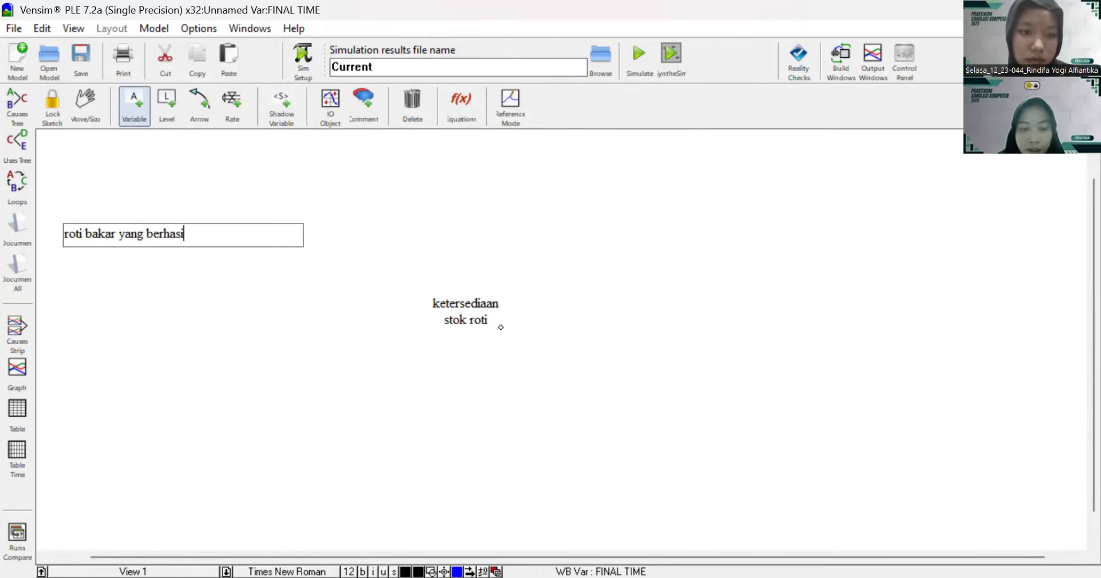
{"action": "type", "text": "l diproduksi"}
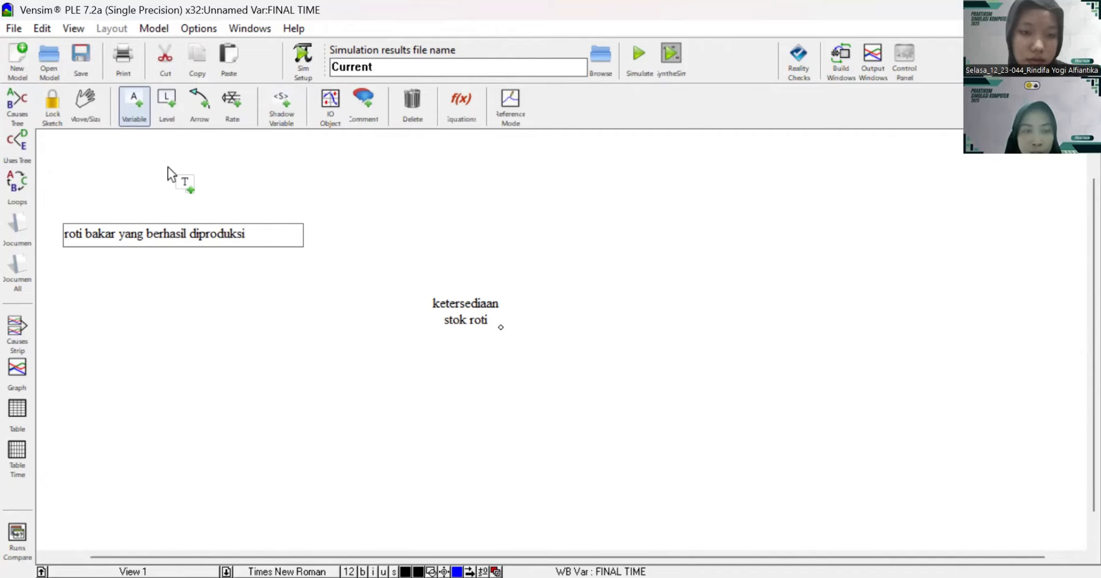
Step: Add a variable named "jumlah produksi maksimal" above "roti bakar yang berhasil diproduksi"
{"action": "left_click", "coordinate": [147, 166]}
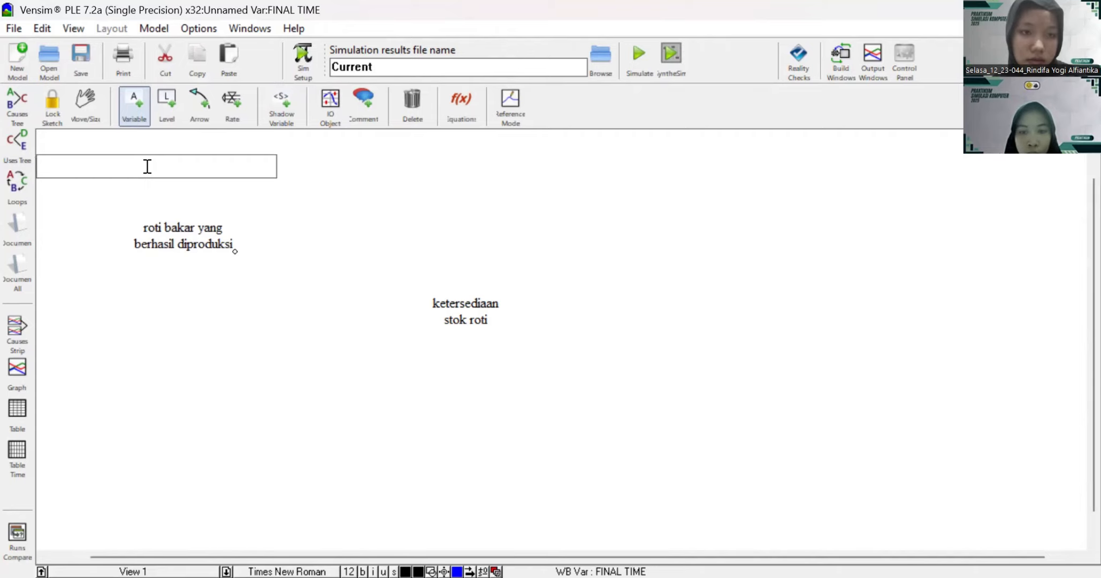
{"action": "type", "text": "jumlah produ"}
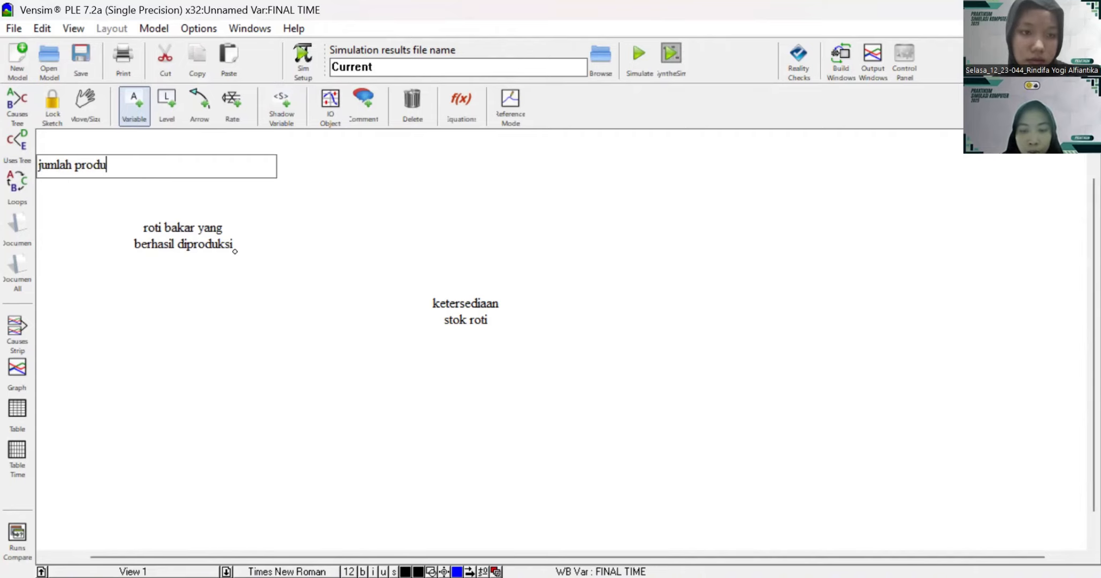
{"action": "type", "text": "ksi maksi"}
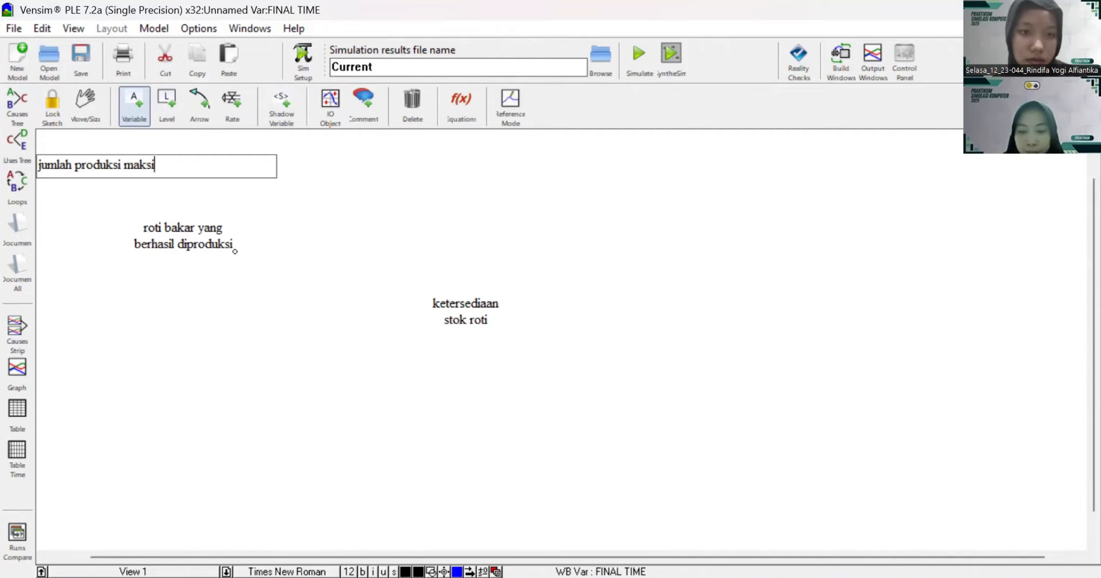
{"action": "type", "text": "mal"}
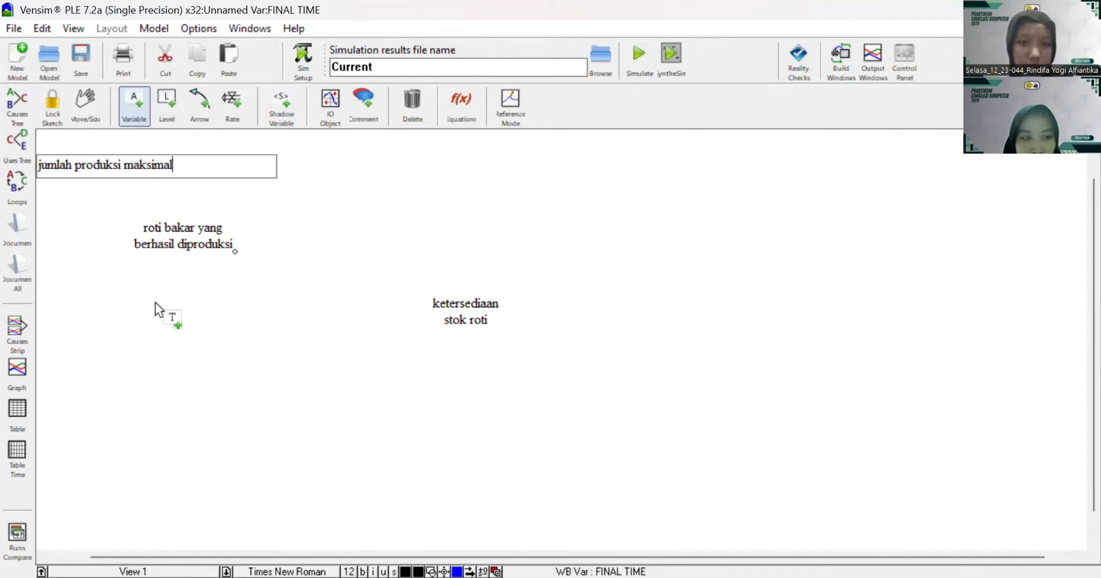
Step: Add a variable named "persentase keberhasilan produksi" below "roti bakar yang berhasil diproduksi"
{"action": "left_click", "coordinate": [175, 315]}
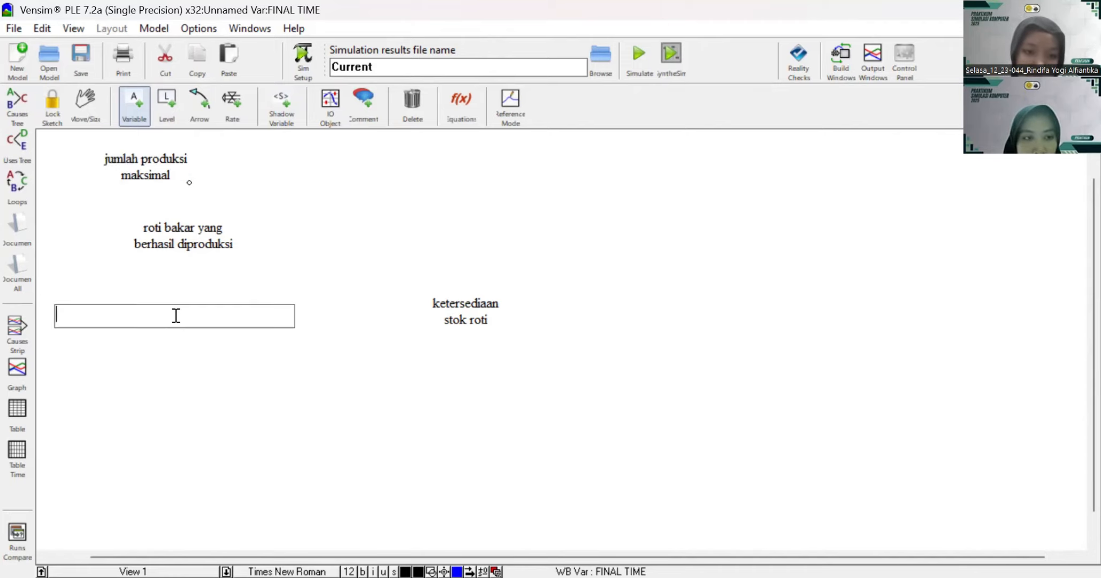
{"action": "type", "text": "perse"}
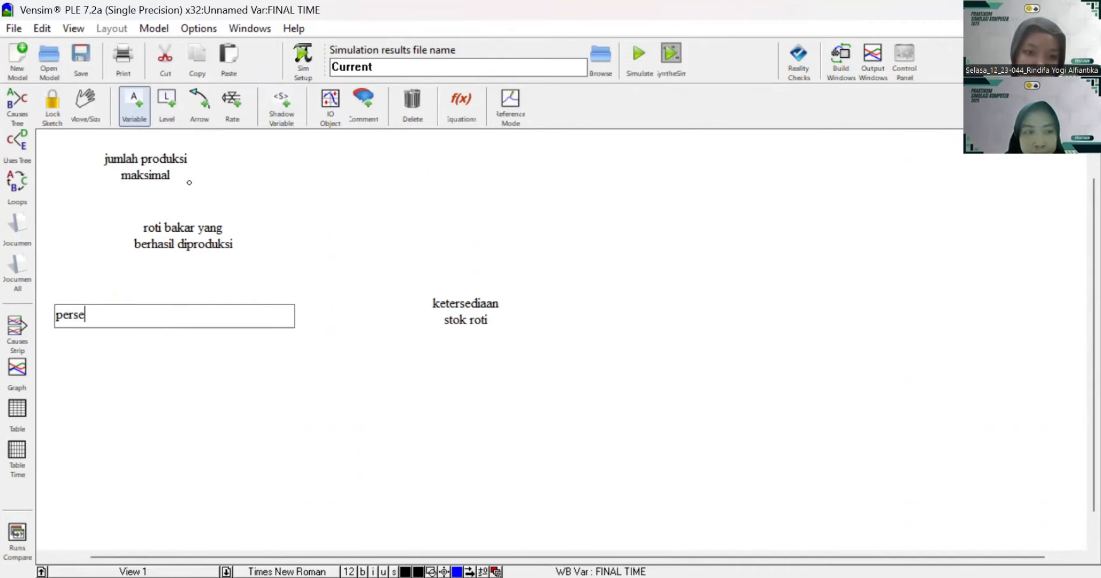
{"action": "type", "text": "ntase"}
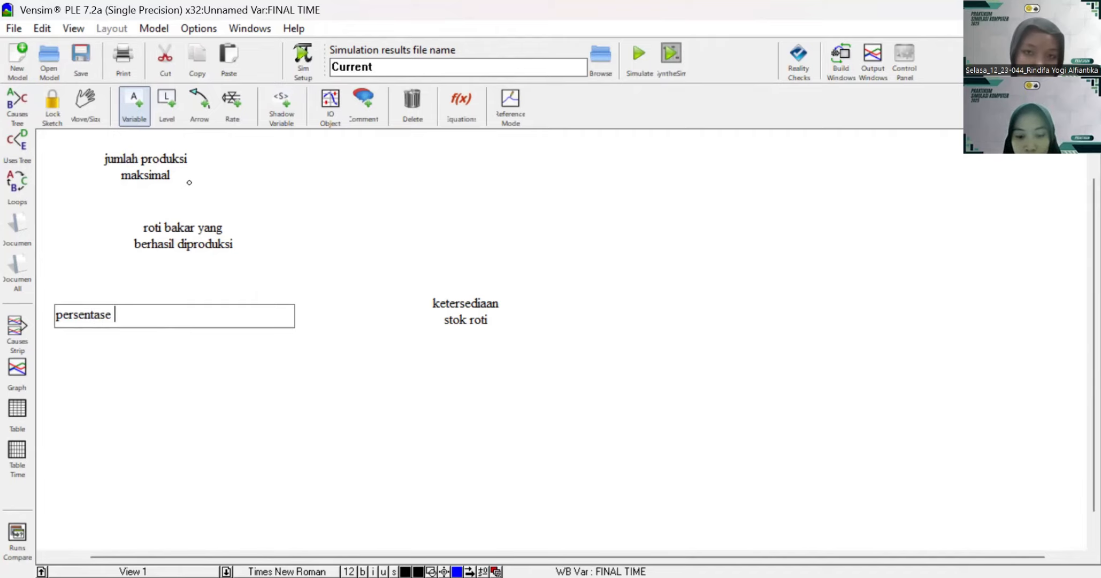
{"action": "type", "text": " keberhasilan"}
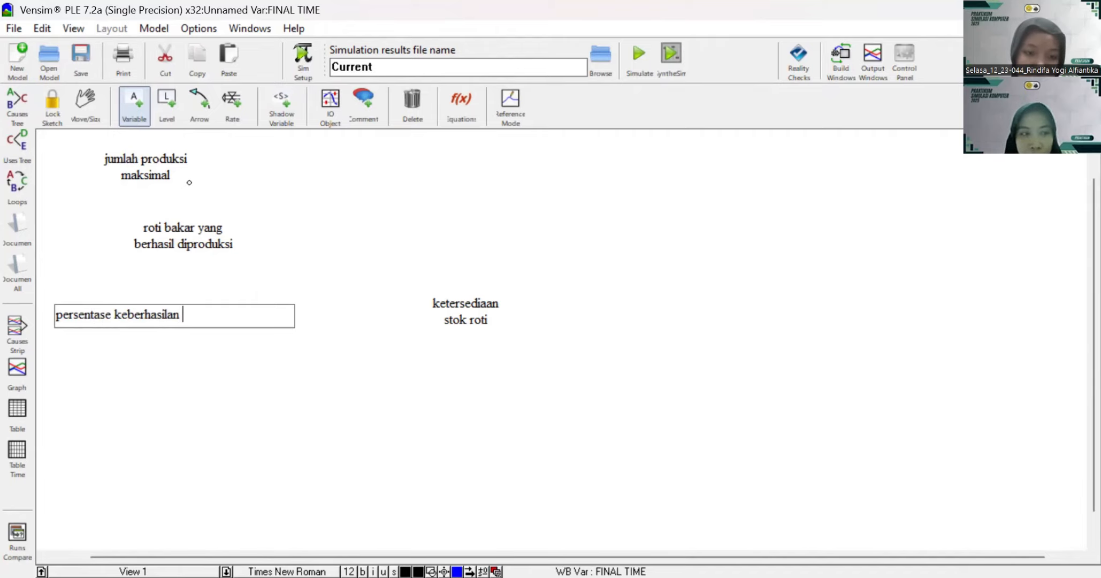
{"action": "type", "text": " produksi"}
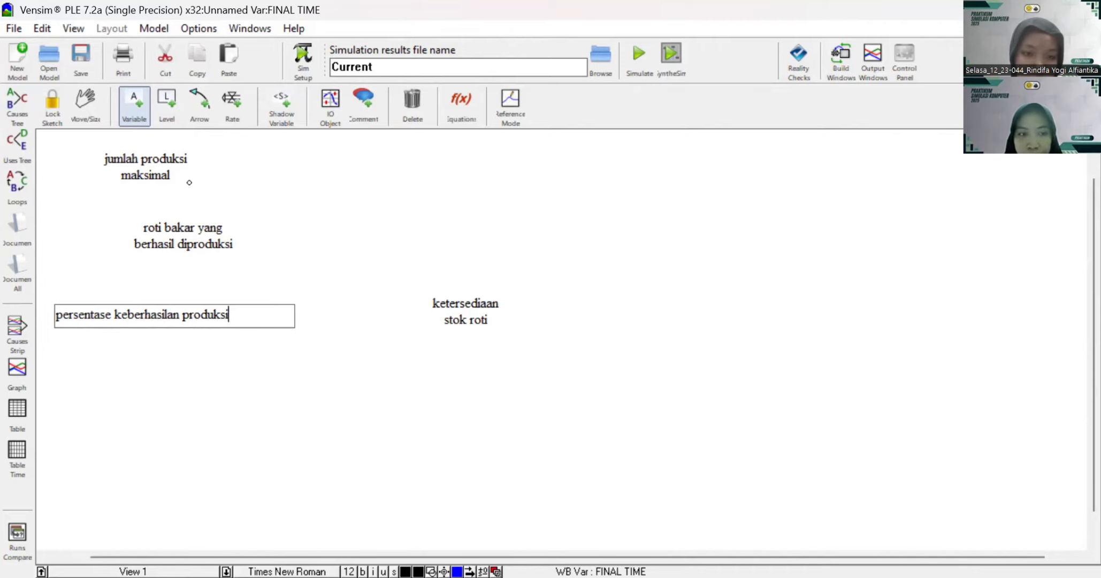
Step: Add a variable named "permintaan pelanggan" to the lower right of the production success percentage variable
{"action": "left_click", "coordinate": [308, 426]}
{"action": "type", "text": "per"}
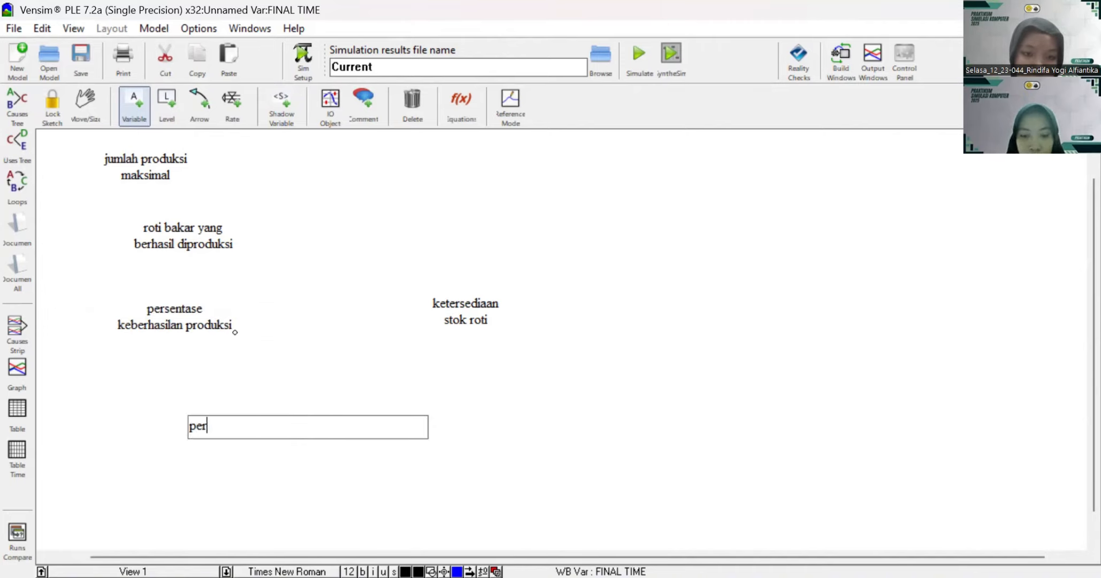
{"action": "type", "text": "mintaan pela"}
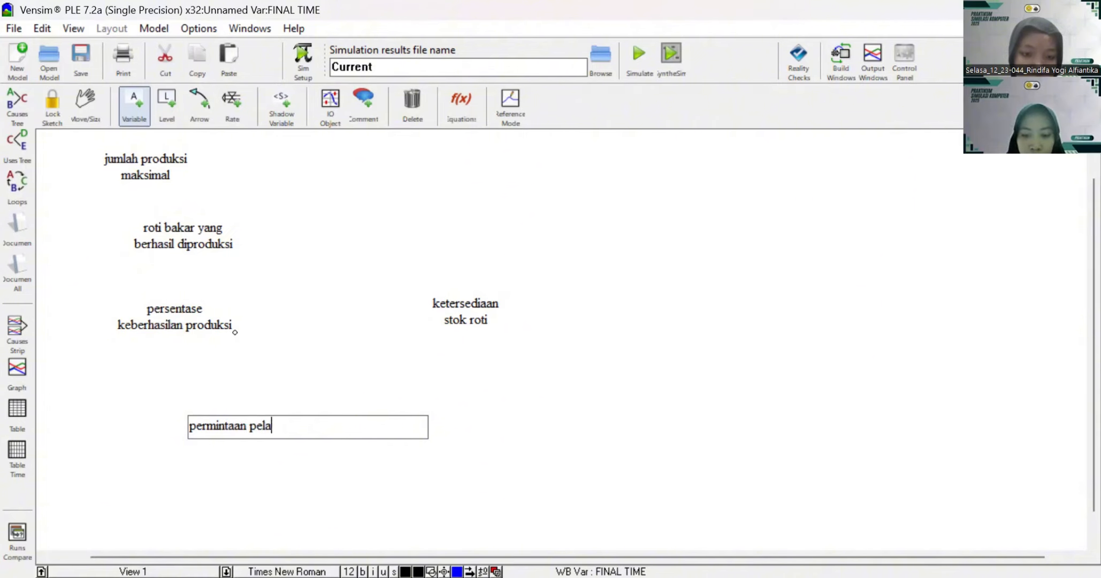
{"action": "type", "text": "nggan"}
Step: Add a variable named "rasio permintaan tahunan" to the lower left of "permintaan pelanggan"
{"action": "scroll", "coordinate": [308, 425], "scroll_direction": "down", "scroll_amount": 1}
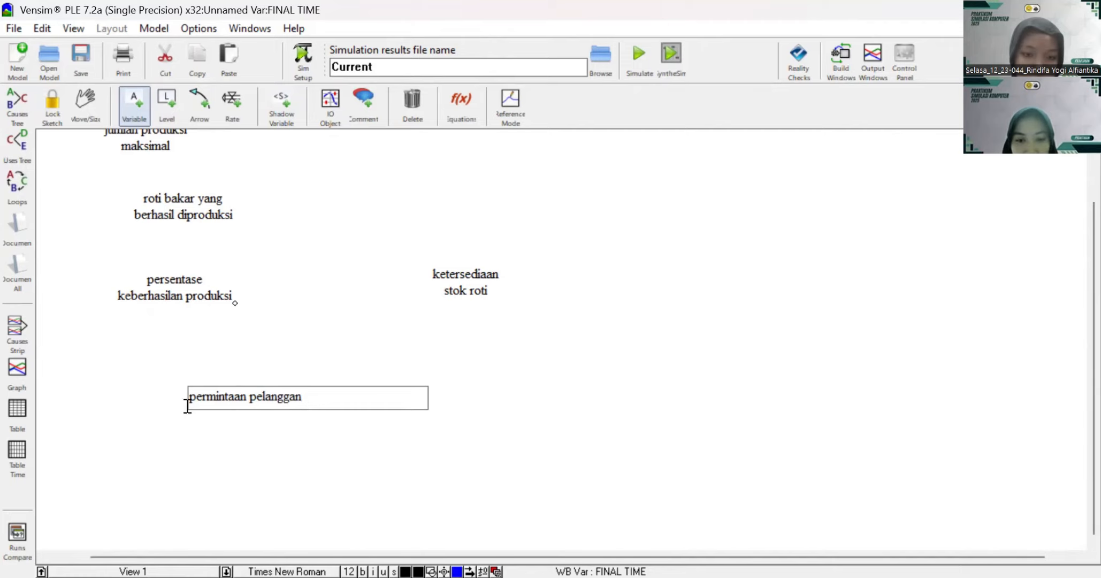
{"action": "left_click", "coordinate": [115, 464]}
{"action": "type", "text": "ra"}
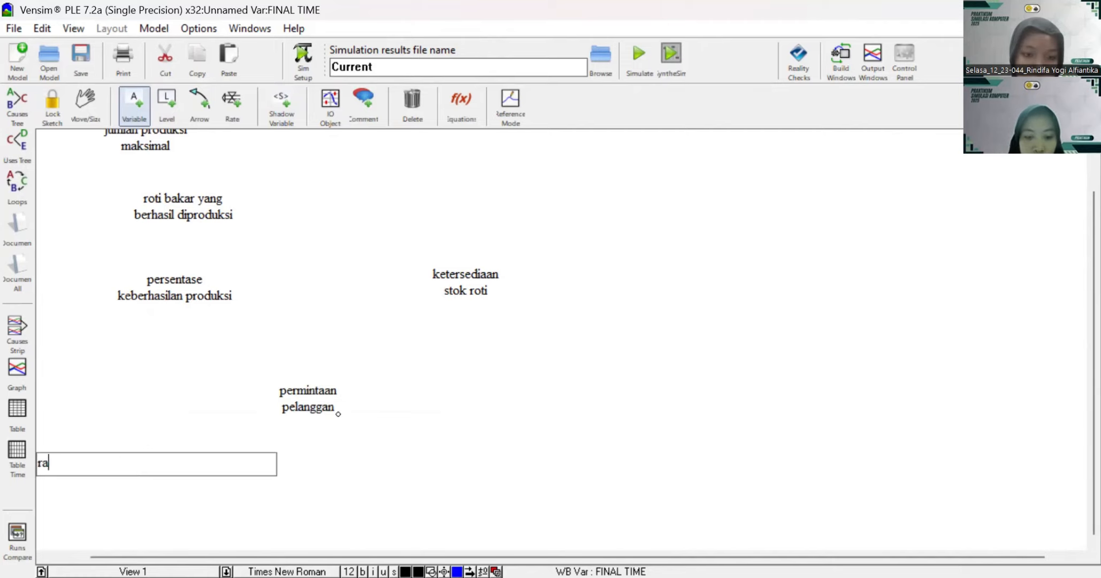
{"action": "type", "text": "sio perm"}
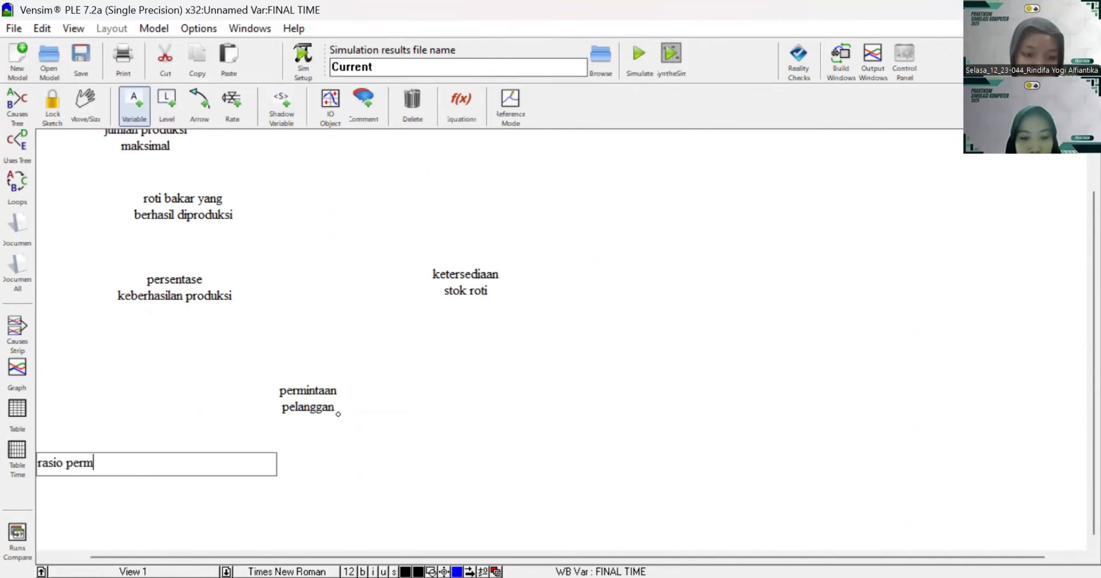
{"action": "type", "text": "intaan tahunan"}
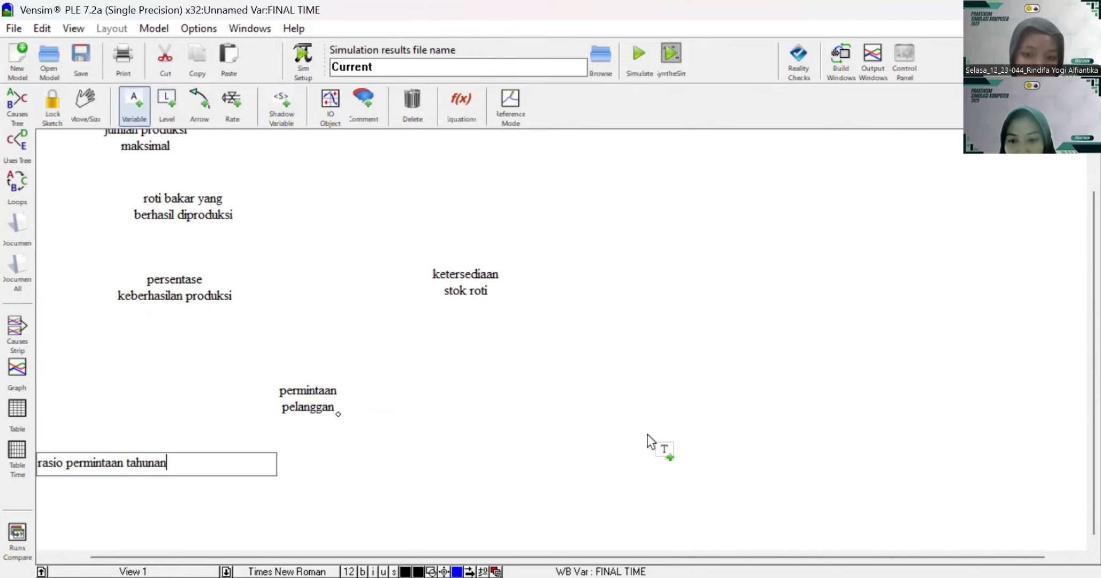
Step: Add a variable named "jumlah peningkatan" to the lower right of "permintaan pelanggan"
{"action": "left_click", "coordinate": [475, 456]}
{"action": "type", "text": "jumla"}
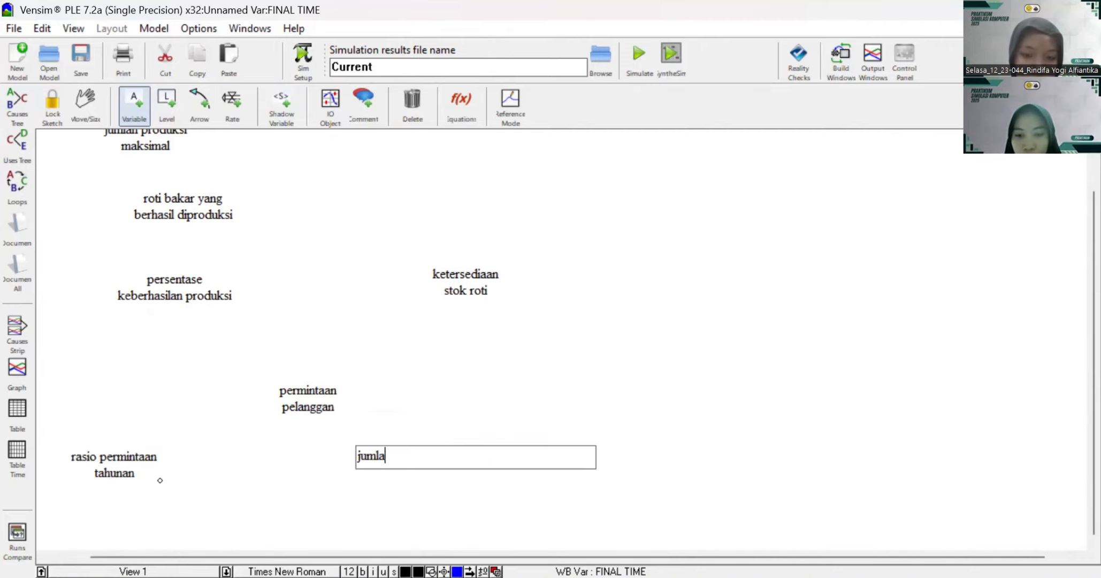
{"action": "type", "text": "h peningkat"}
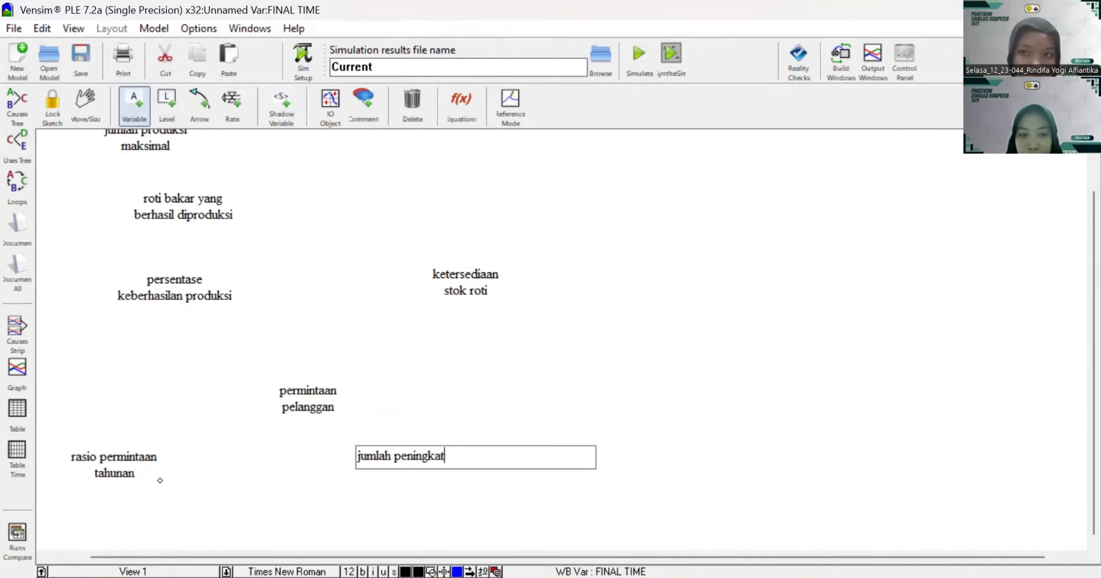
{"action": "type", "text": "an"}
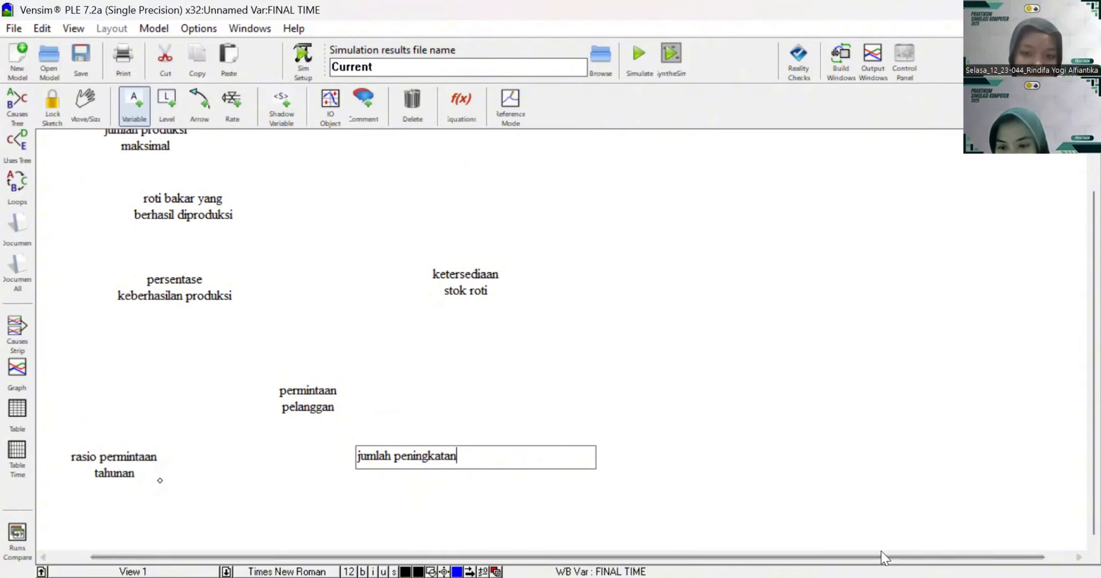
Step: Add a variable named "peningkataan permintaan" to the upper right of "jumlah peningkatan"
{"action": "left_click", "coordinate": [628, 379]}
{"action": "type", "text": "pe"}
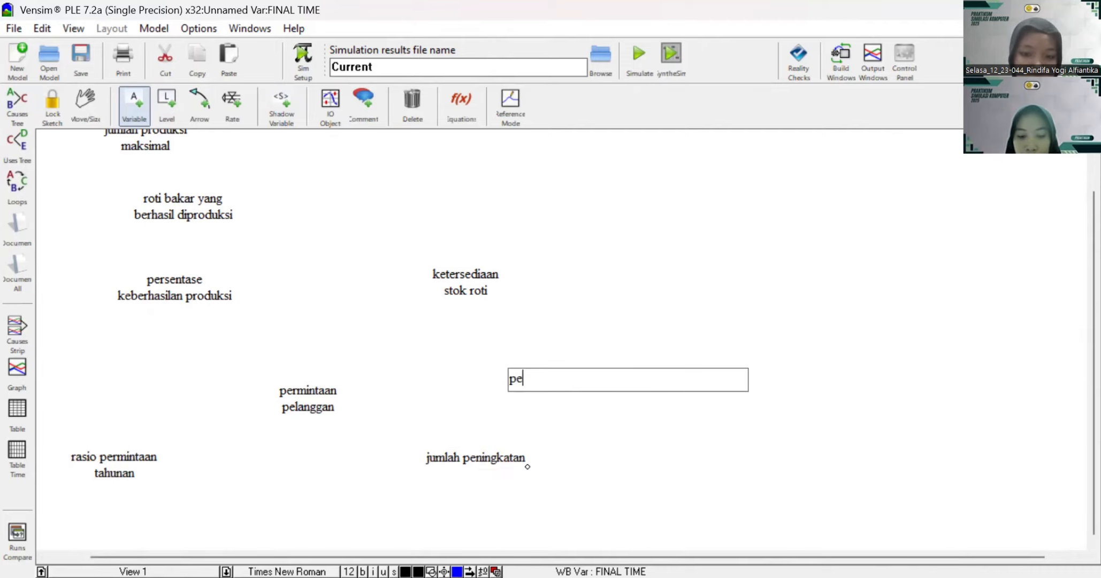
{"action": "type", "text": "ningkataan permintaan"}
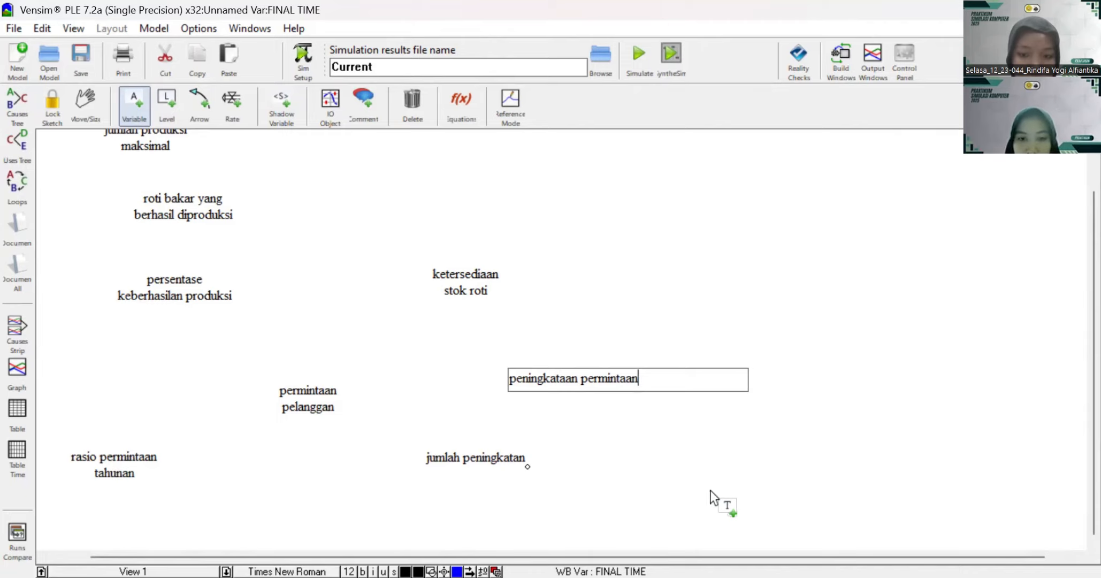
Step: Add a variable named "penurunan permintaan" below "peningkataan permintaan"
{"action": "left_click", "coordinate": [649, 492]}
{"action": "type", "text": "penuru"}
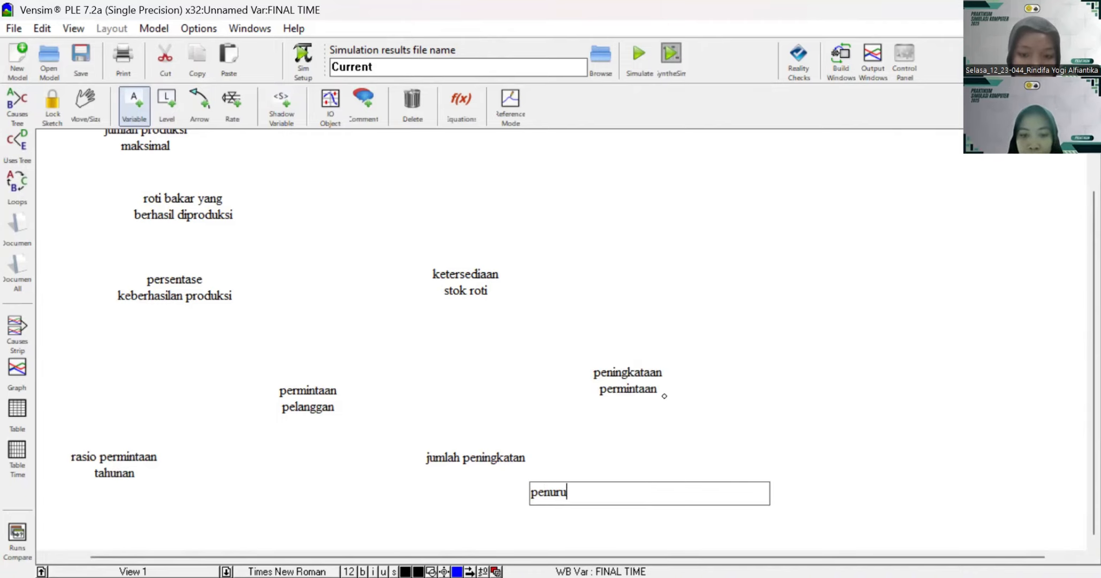
{"action": "type", "text": "nan permint"}
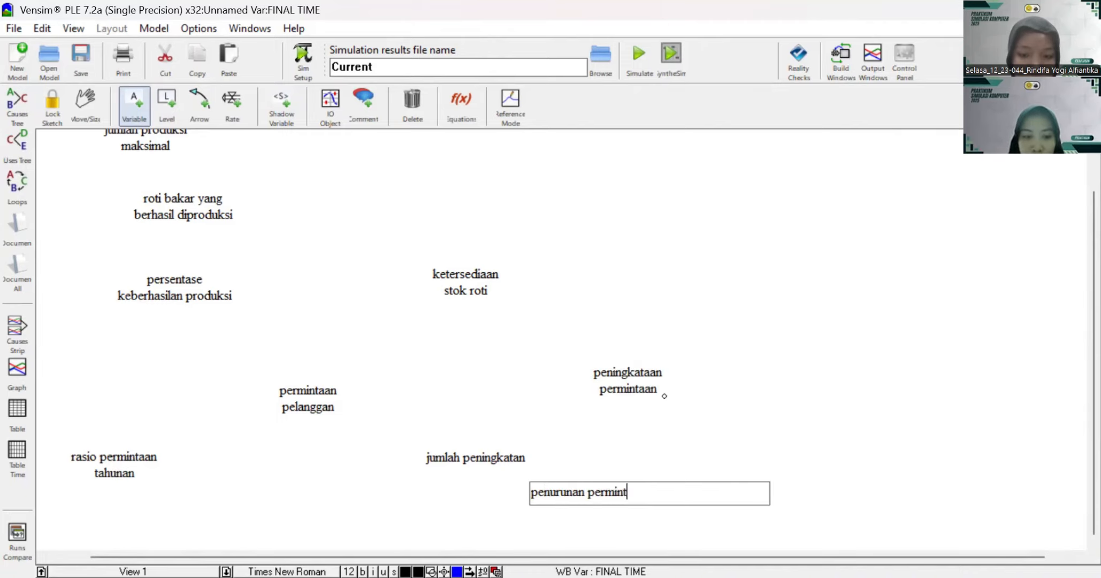
{"action": "type", "text": "aan"}
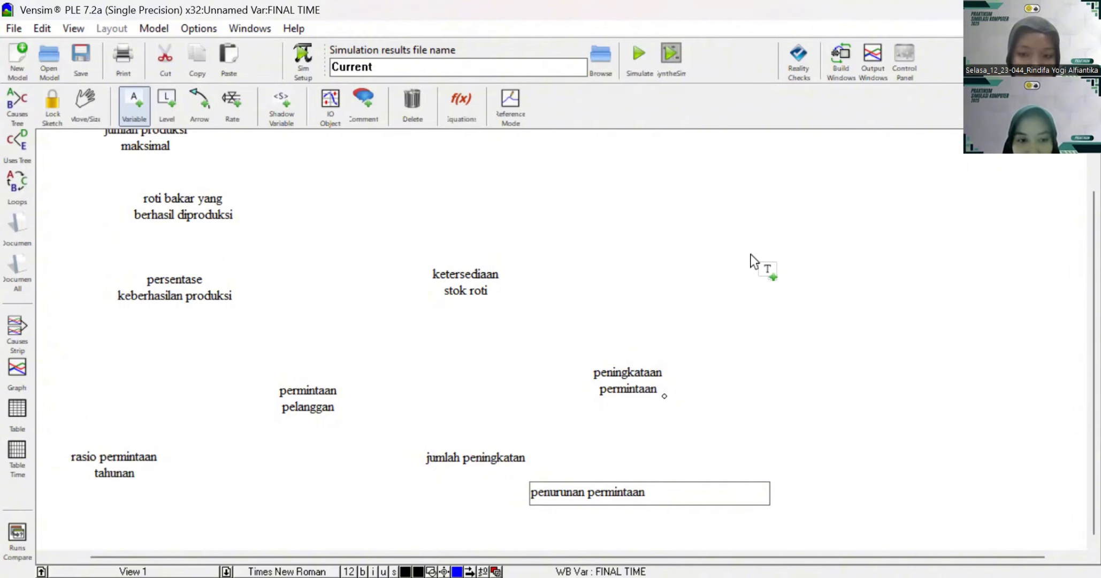
Step: Add "persentase peningkatan permintaan" right of "peningkataan permintaan" and "persentase punurunan permintaan" right of "penurunan permintaan"
{"action": "left_click", "coordinate": [842, 367]}
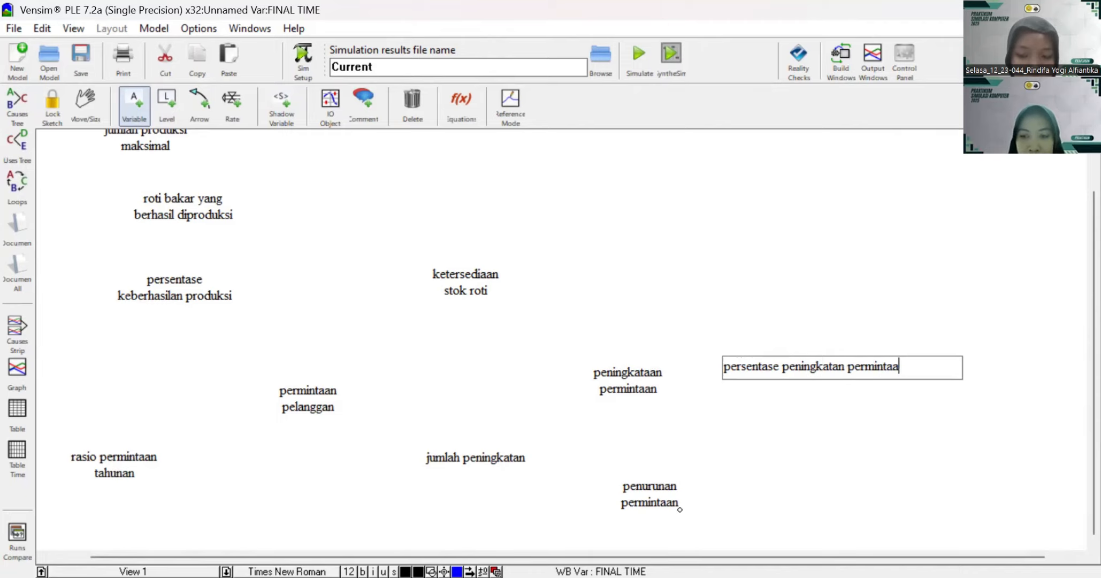
{"action": "left_click", "coordinate": [819, 481]}
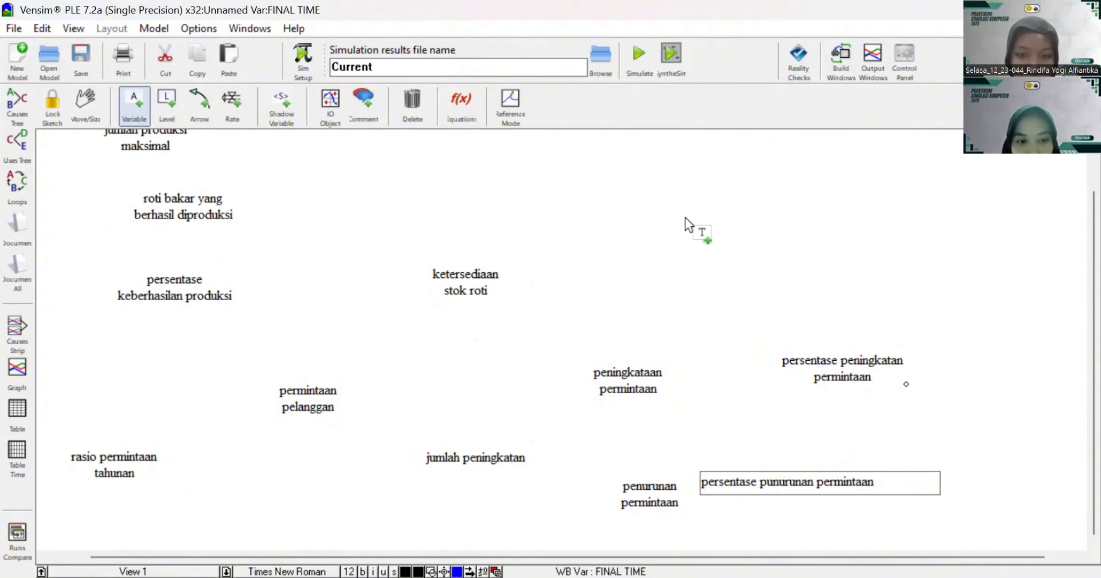
Step: Add "roti basi di gudang" to the upper right of "ketersediaan stok roti", and "persentase roti basi" to the lower right of it
{"action": "left_click", "coordinate": [694, 198]}
{"action": "type", "text": "roti basi di gudang"}
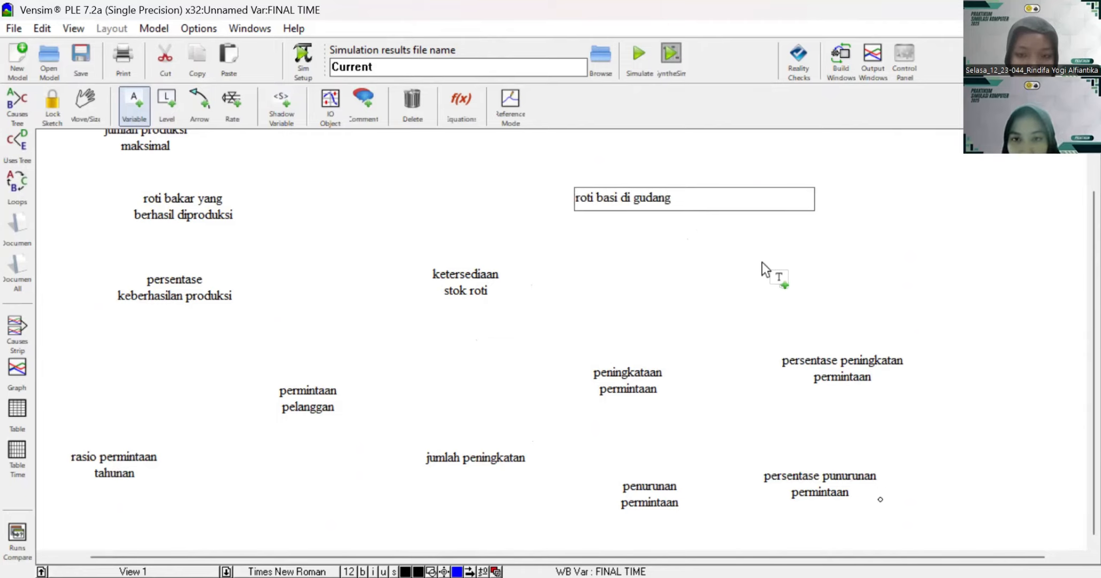
{"action": "left_click", "coordinate": [807, 276]}
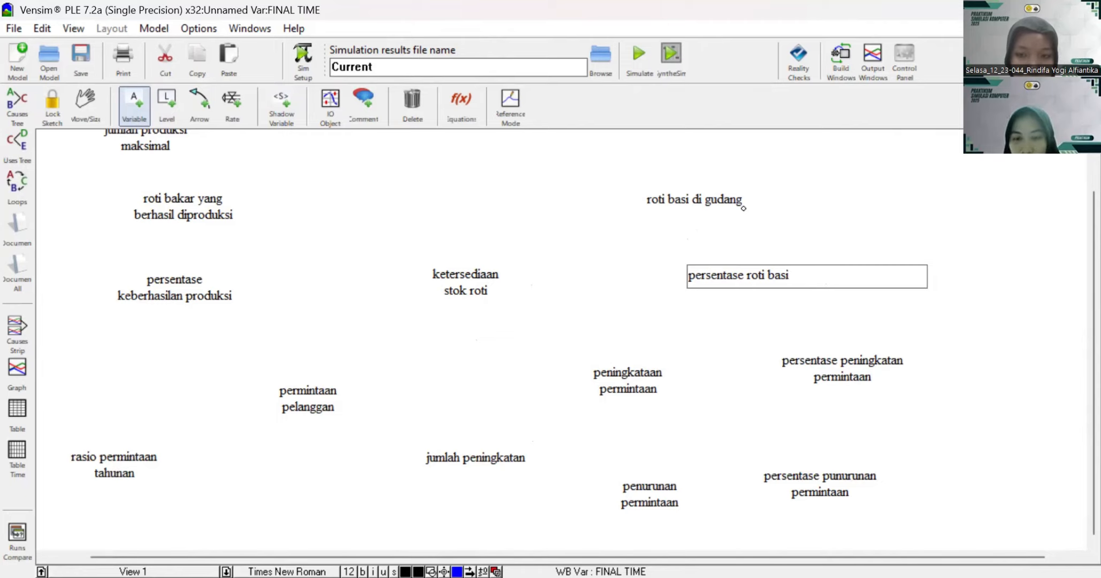
{"action": "left_click", "coordinate": [765, 334]}
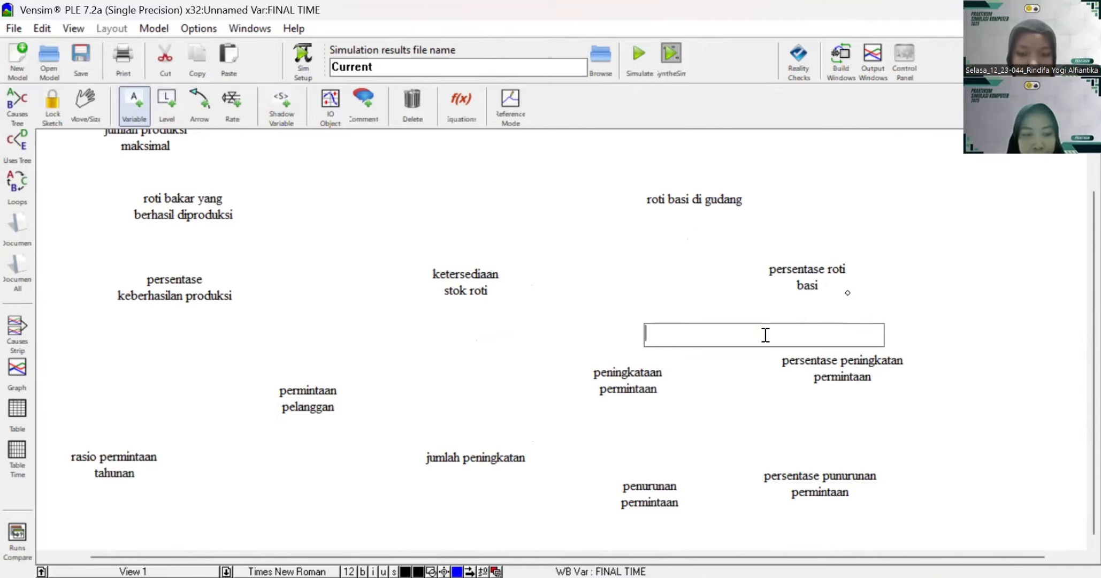
{"action": "key", "text": "Escape"}
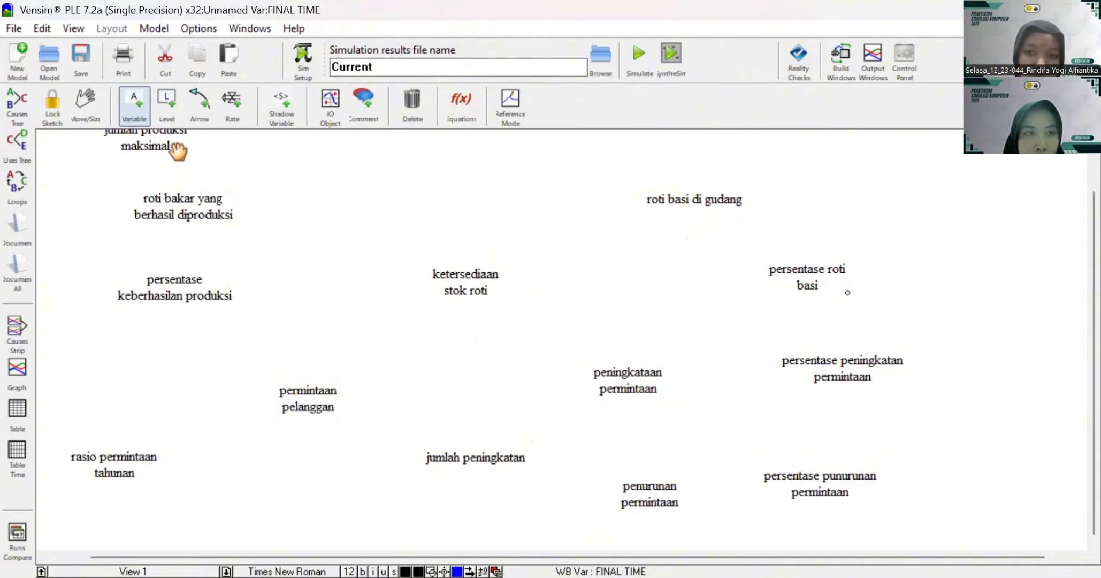
Step: Move "ketersediaan stok roti" slightly down and to the right
{"action": "left_click", "coordinate": [92, 114]}
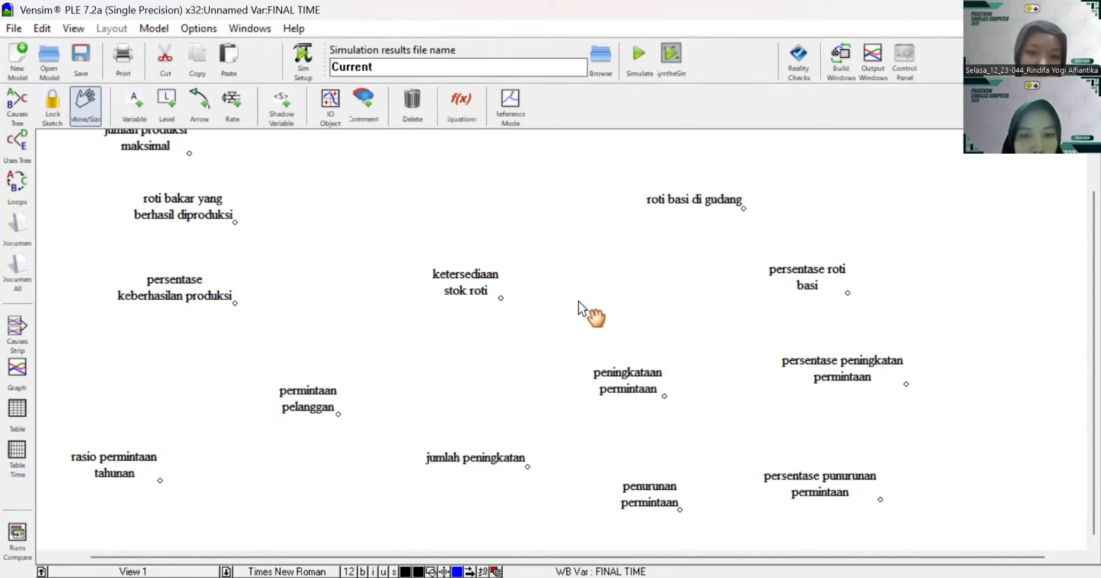
{"action": "left_click", "coordinate": [501, 298]}
{"action": "mouse_move", "coordinate": [501, 297]}
{"action": "left_mouse_down"}
{"action": "mouse_move", "coordinate": [499, 327]}
{"action": "mouse_move", "coordinate": [504, 313]}
{"action": "left_mouse_up"}
{"action": "scroll", "coordinate": [504, 312], "scroll_direction": "up", "scroll_amount": 1}
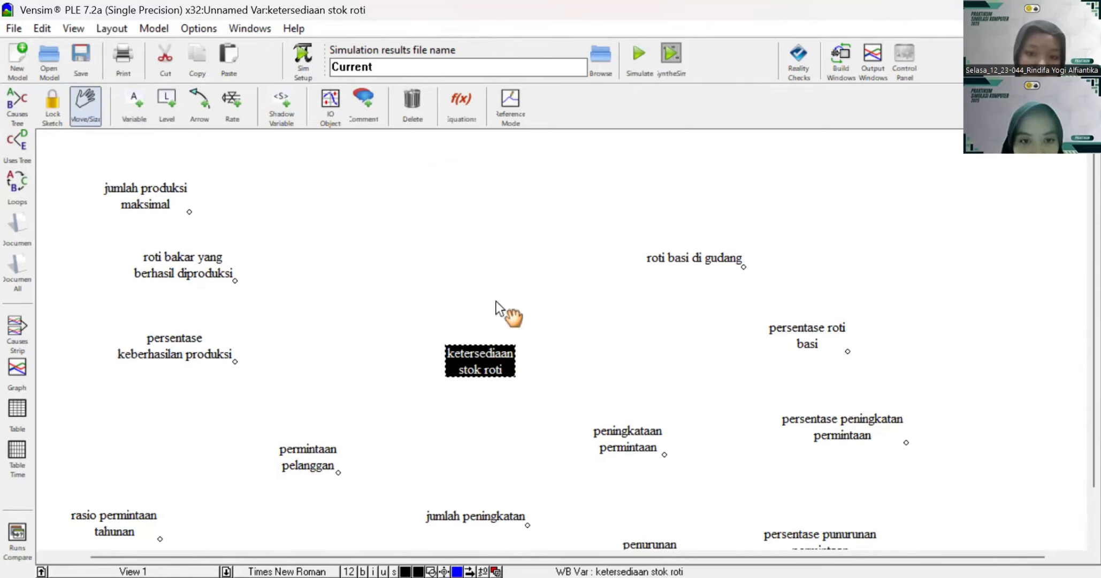
Step: Spread out the production variables: shift "jumlah produksi maksimal" and "roti bakar yang berhasil diproduksi" right, and "persentase keberhasilan produksi" down
{"action": "left_click_drag", "start_coordinate": [142, 197], "coordinate": [186, 188]}
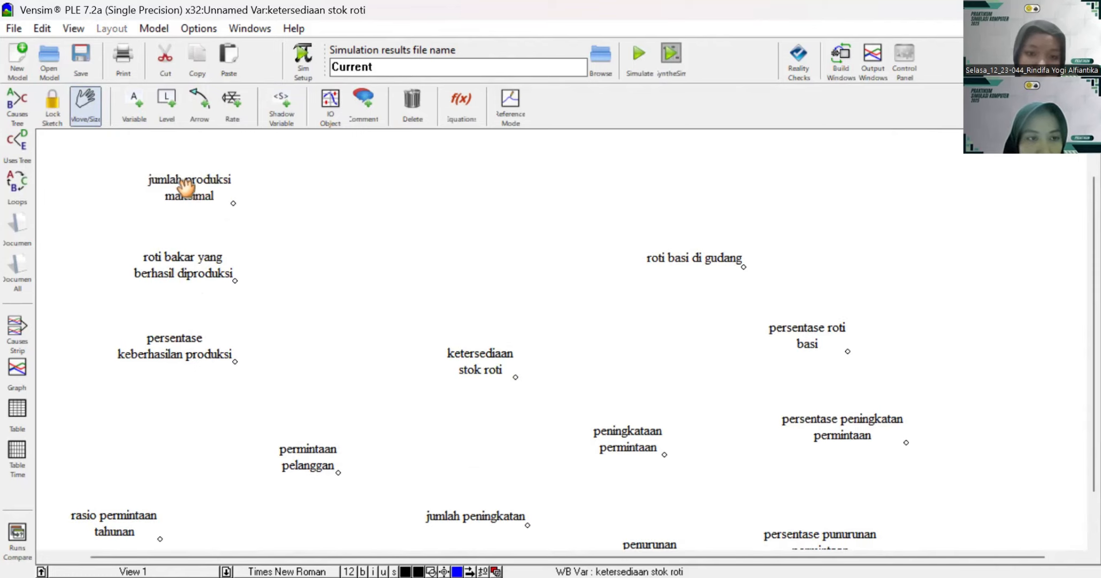
{"action": "left_click", "coordinate": [177, 350]}
{"action": "left_click_drag", "start_coordinate": [177, 360], "coordinate": [175, 380]}
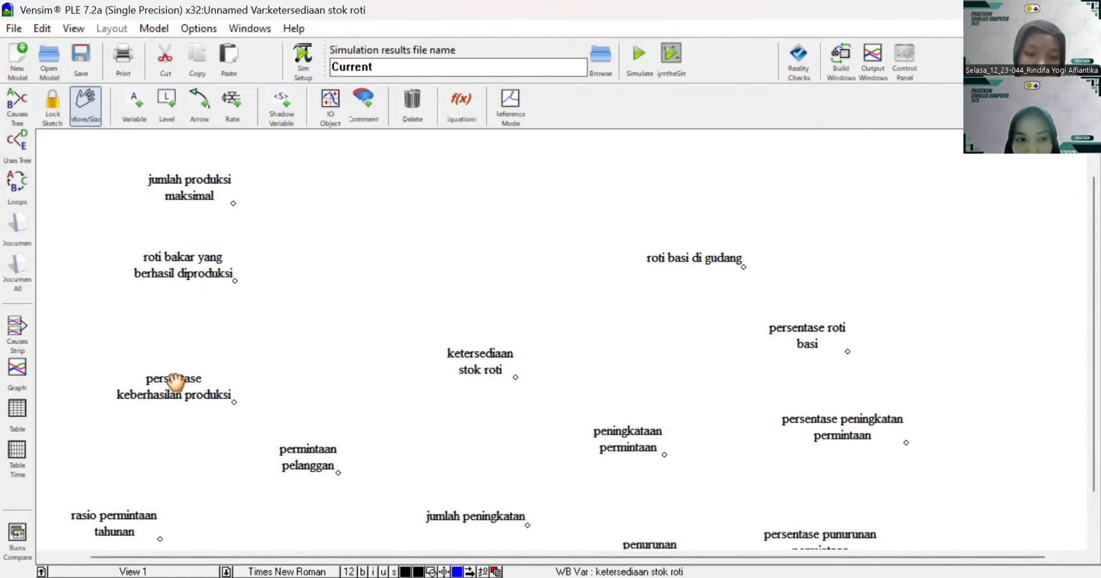
{"action": "left_click_drag", "start_coordinate": [198, 270], "coordinate": [268, 275]}
Step: Move "roti basi di gudang" to the upper right and enlarge "persentase roti basi" and "ketersediaan stok roti" so each name fits on one line
{"action": "left_click", "coordinate": [448, 355]}
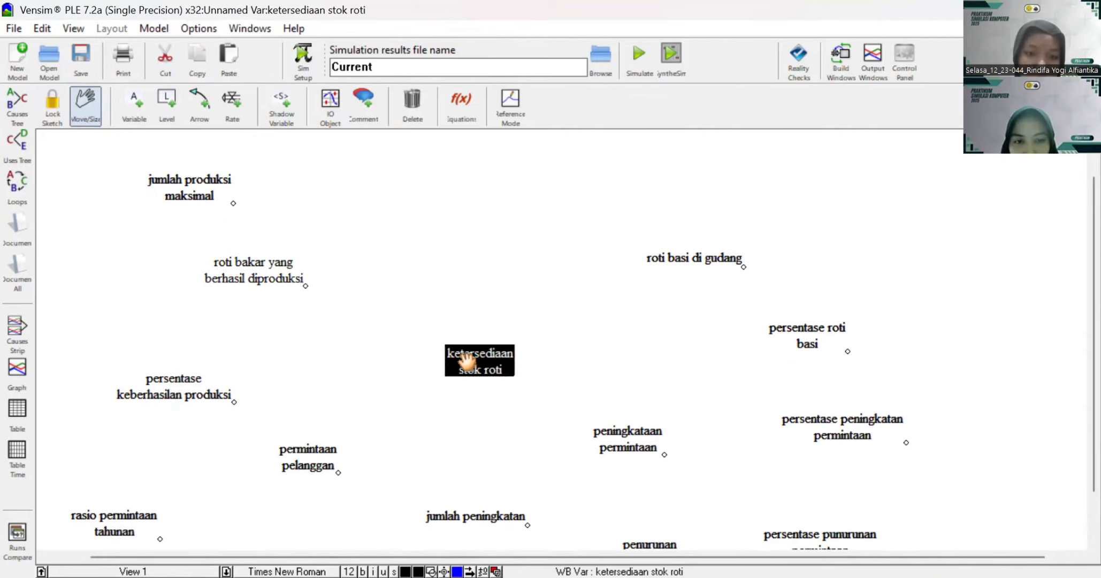
{"action": "left_click", "coordinate": [525, 374]}
{"action": "left_click_drag", "start_coordinate": [724, 268], "coordinate": [753, 207]}
{"action": "left_click", "coordinate": [812, 337]}
{"action": "left_click_drag", "start_coordinate": [812, 337], "coordinate": [876, 298]}
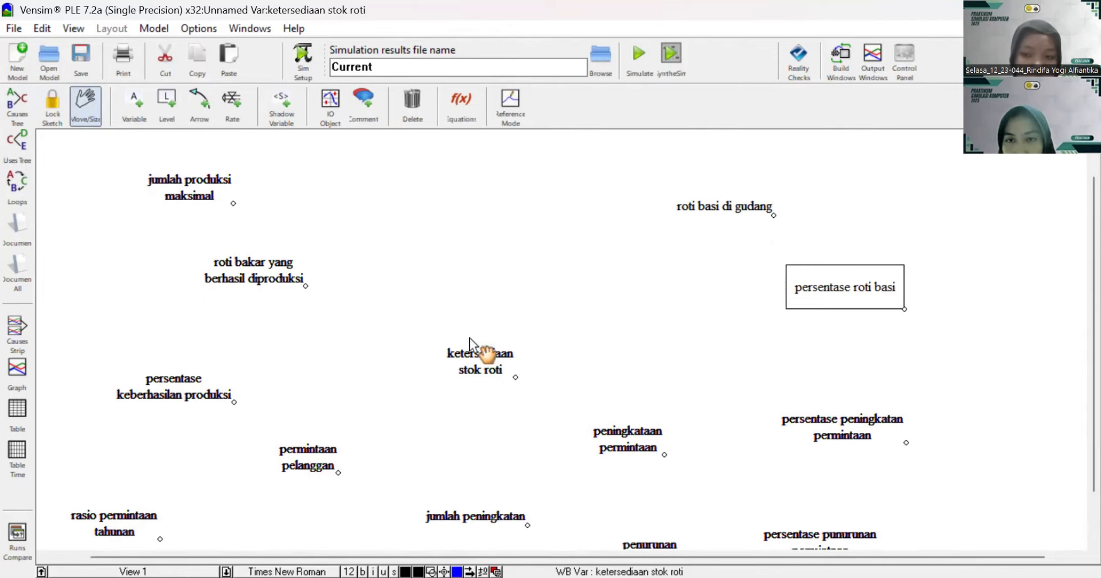
{"action": "scroll", "coordinate": [444, 420], "scroll_direction": "down", "scroll_amount": 3}
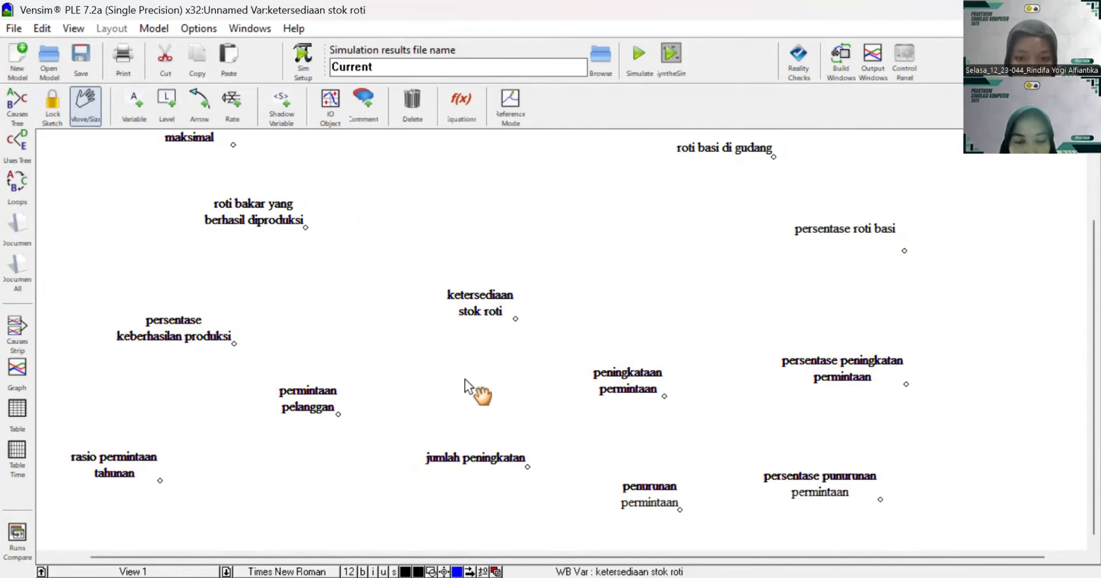
{"action": "left_click_drag", "start_coordinate": [515, 319], "coordinate": [516, 280]}
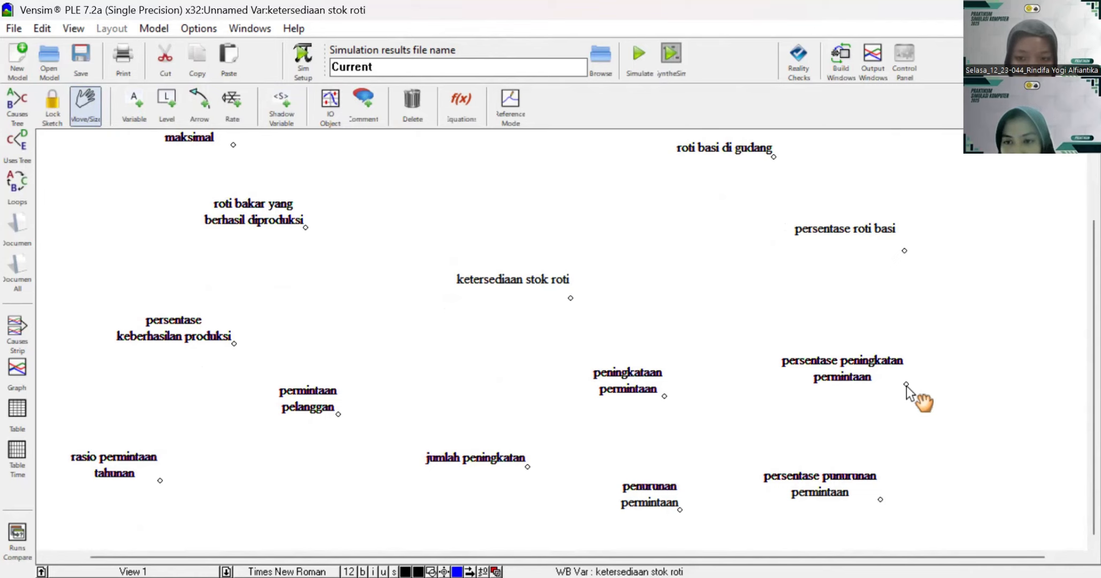
Step: Spread the demand increase and decrease variables and their two percentage variables farther right, widening the vertical gap between the pairs
{"action": "left_click_drag", "start_coordinate": [858, 369], "coordinate": [883, 382]}
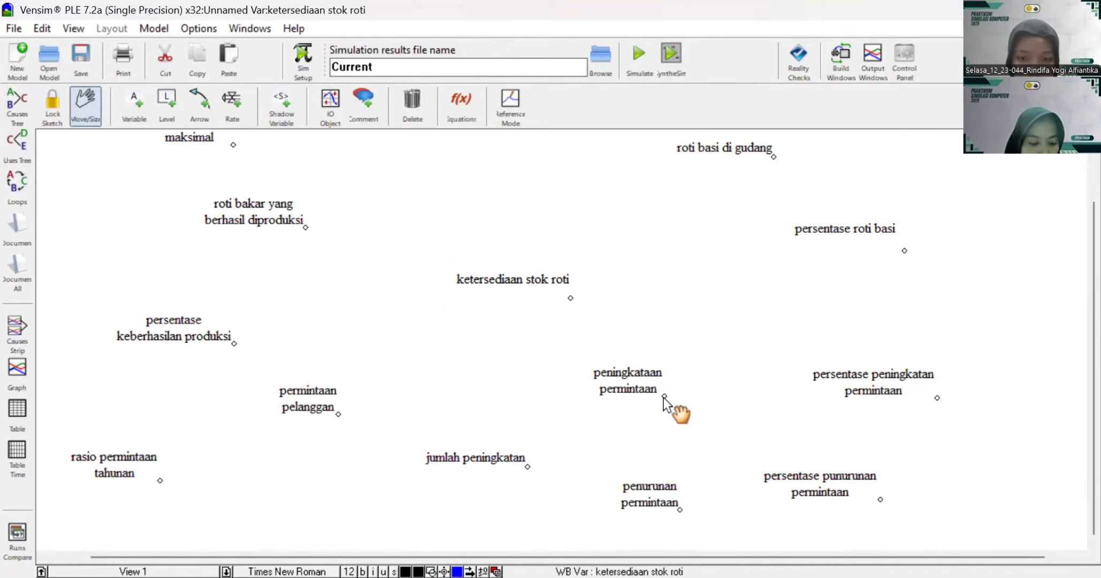
{"action": "left_click_drag", "start_coordinate": [663, 396], "coordinate": [707, 379]}
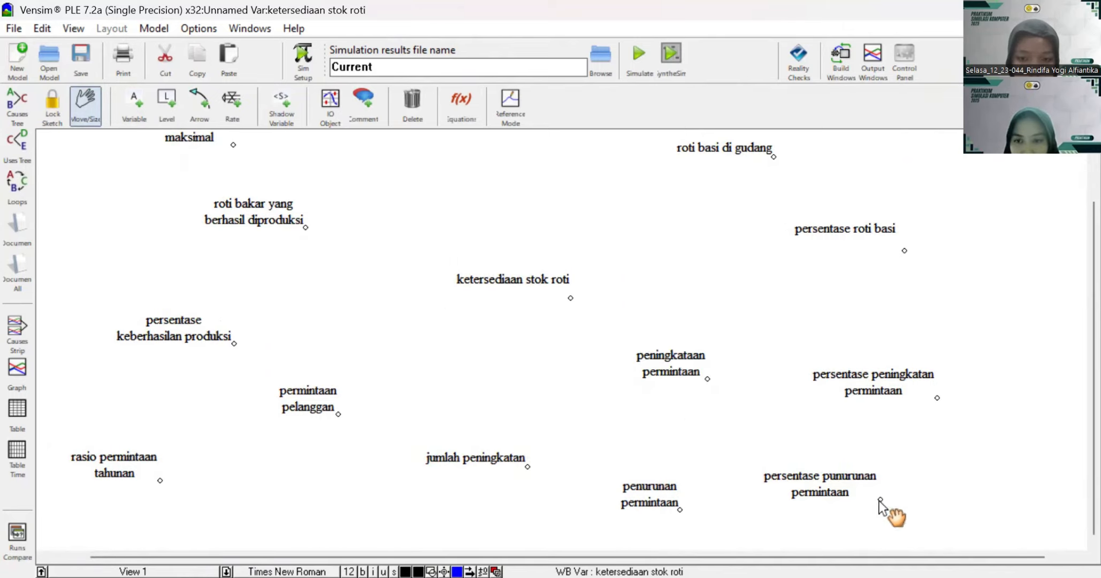
{"action": "left_click_drag", "start_coordinate": [845, 484], "coordinate": [906, 501]}
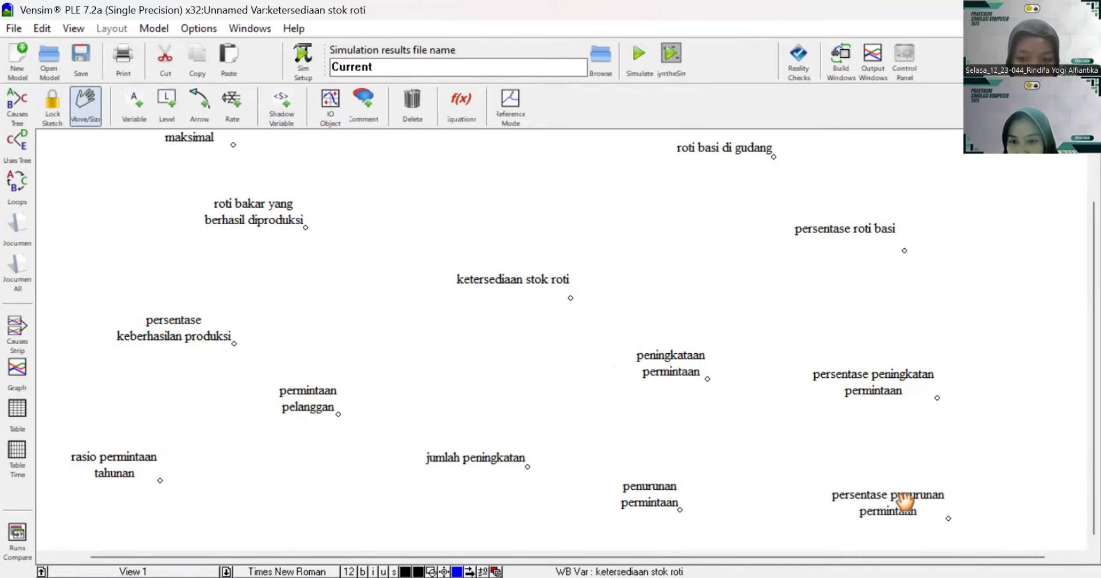
{"action": "left_click_drag", "start_coordinate": [663, 500], "coordinate": [689, 516]}
Step: Draw an arrow from "jumlah produksi maksimal" to "roti bakar yang berhasil diproduksi" and bend it into an outward curve to the upper right
{"action": "scroll", "coordinate": [793, 479], "scroll_direction": "down", "scroll_amount": 1}
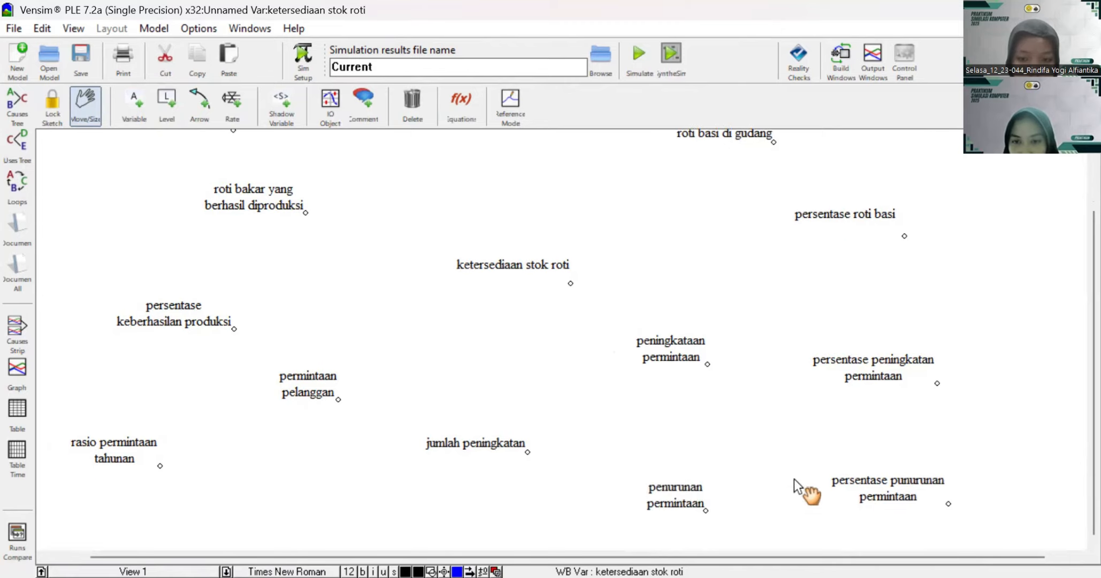
{"action": "scroll", "coordinate": [811, 372], "scroll_direction": "up", "scroll_amount": 5}
{"action": "scroll", "coordinate": [505, 372], "scroll_direction": "down", "scroll_amount": 5}
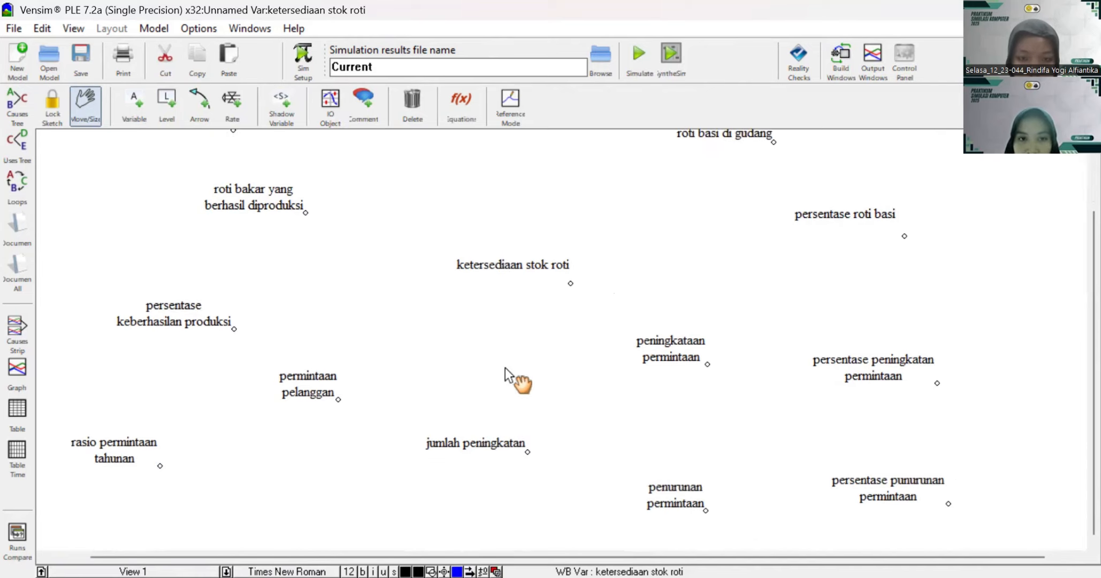
{"action": "scroll", "coordinate": [503, 367], "scroll_direction": "up", "scroll_amount": 5}
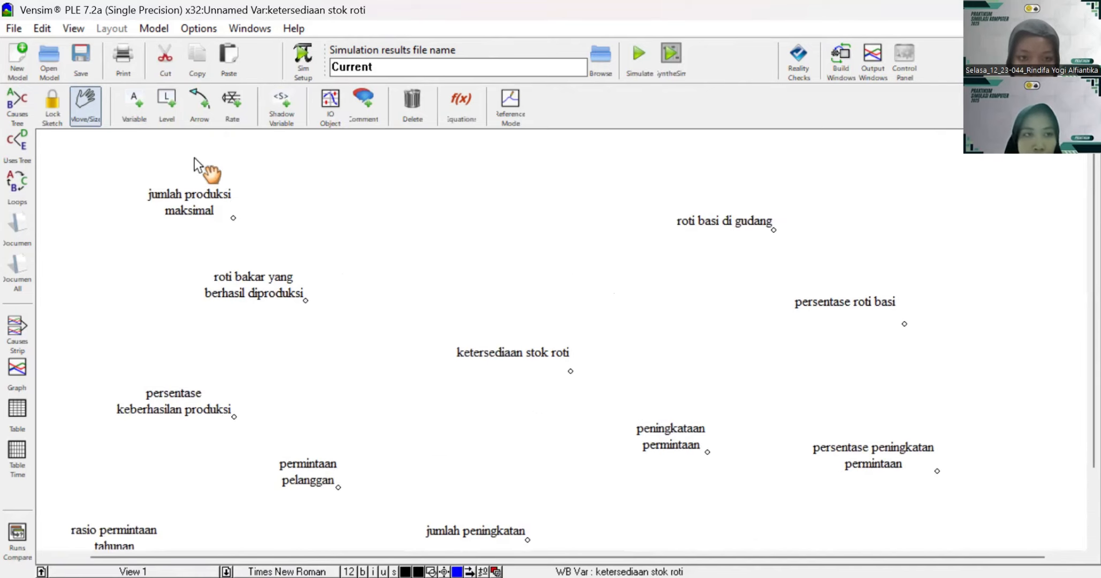
{"action": "left_click", "coordinate": [201, 107]}
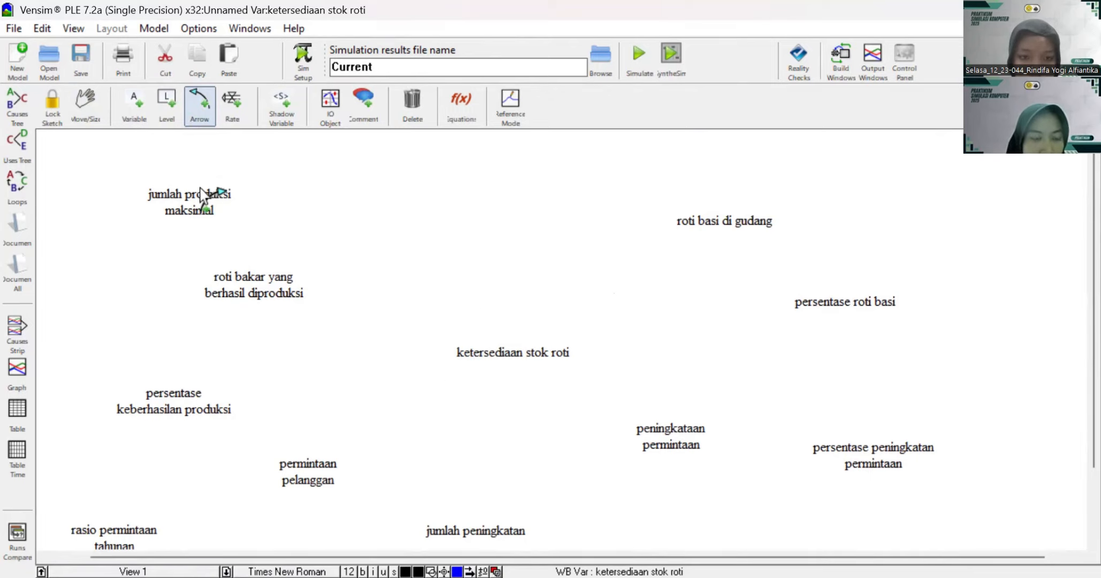
{"action": "left_click", "coordinate": [198, 210]}
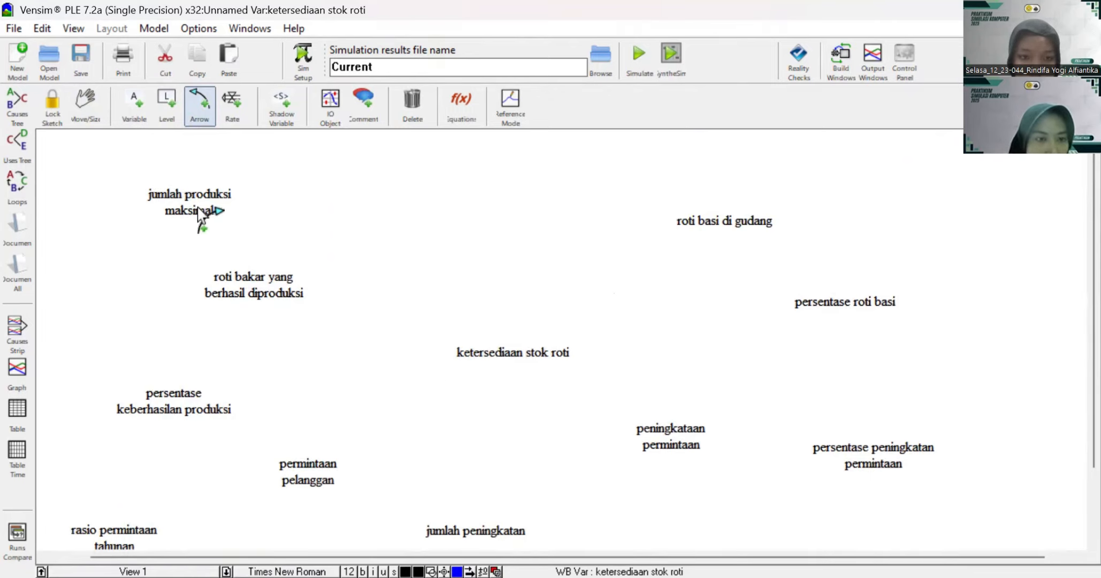
{"action": "left_click", "coordinate": [262, 286]}
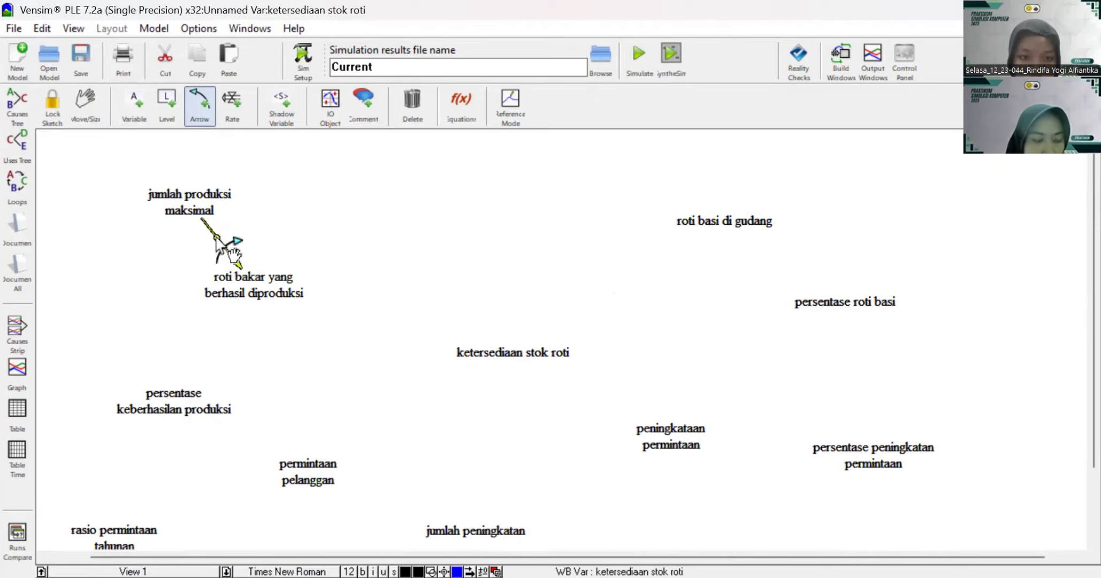
{"action": "left_click_drag", "start_coordinate": [236, 245], "coordinate": [271, 183]}
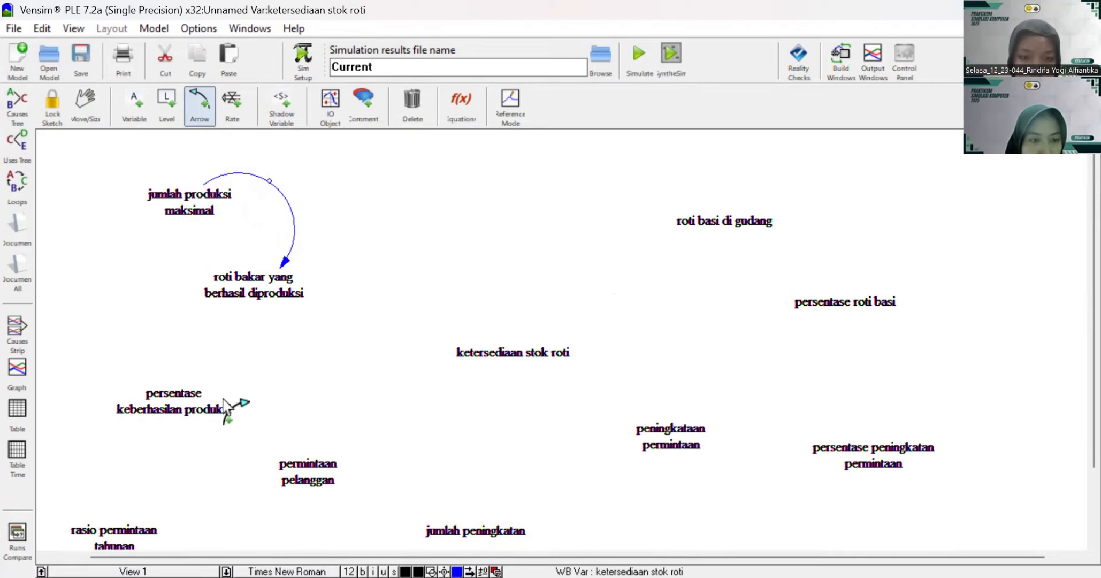
Step: Draw an arrow from "persentase keberhasilan produksi" to "roti bakar yang berhasil diproduksi" and bend it outward to the lower right
{"action": "left_click", "coordinate": [182, 399]}
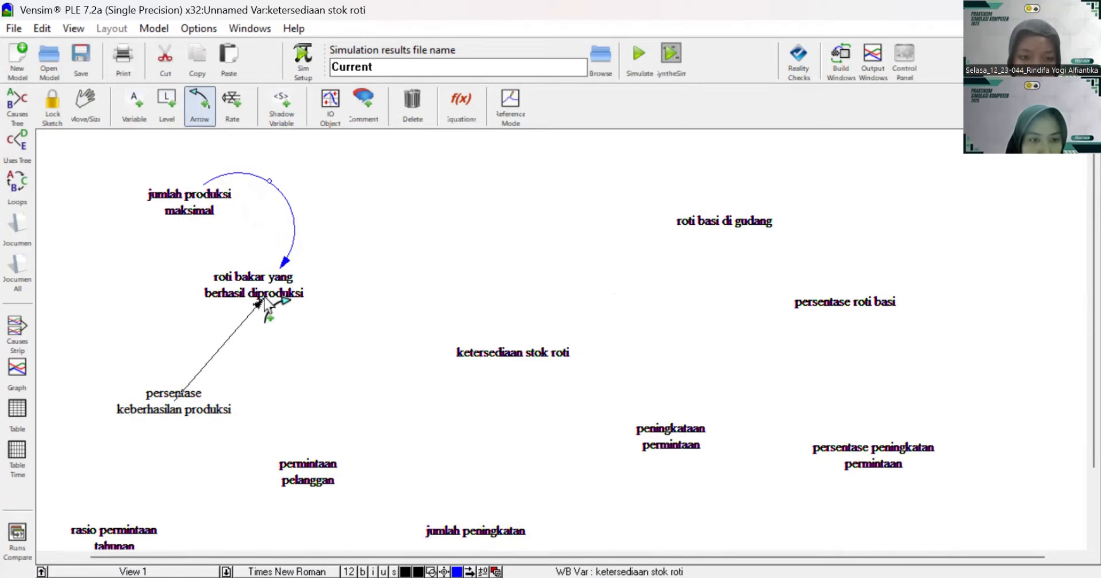
{"action": "left_click", "coordinate": [262, 297]}
{"action": "left_click", "coordinate": [185, 411]}
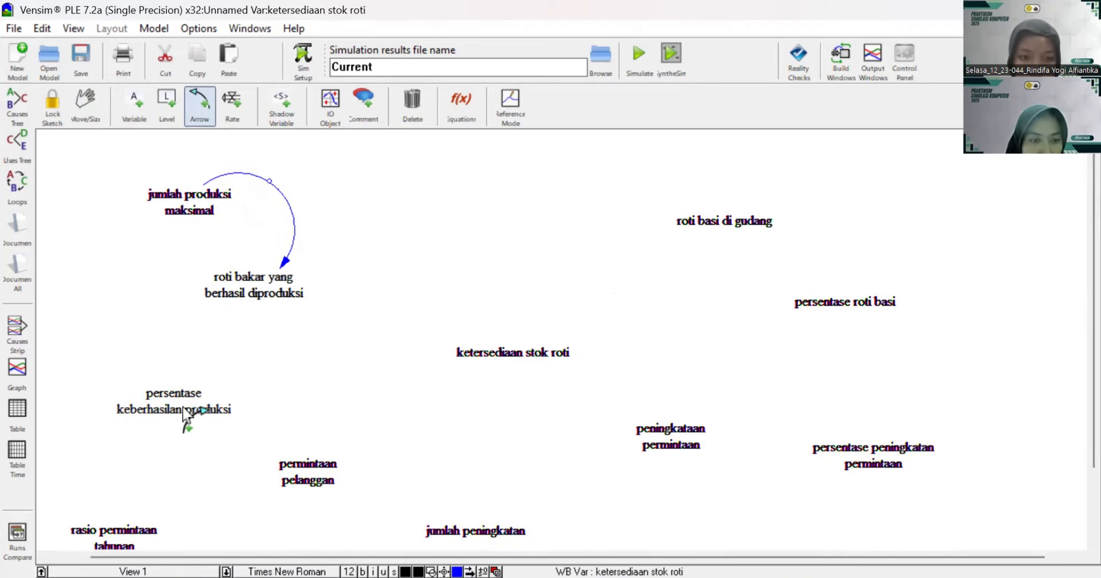
{"action": "left_click", "coordinate": [247, 297]}
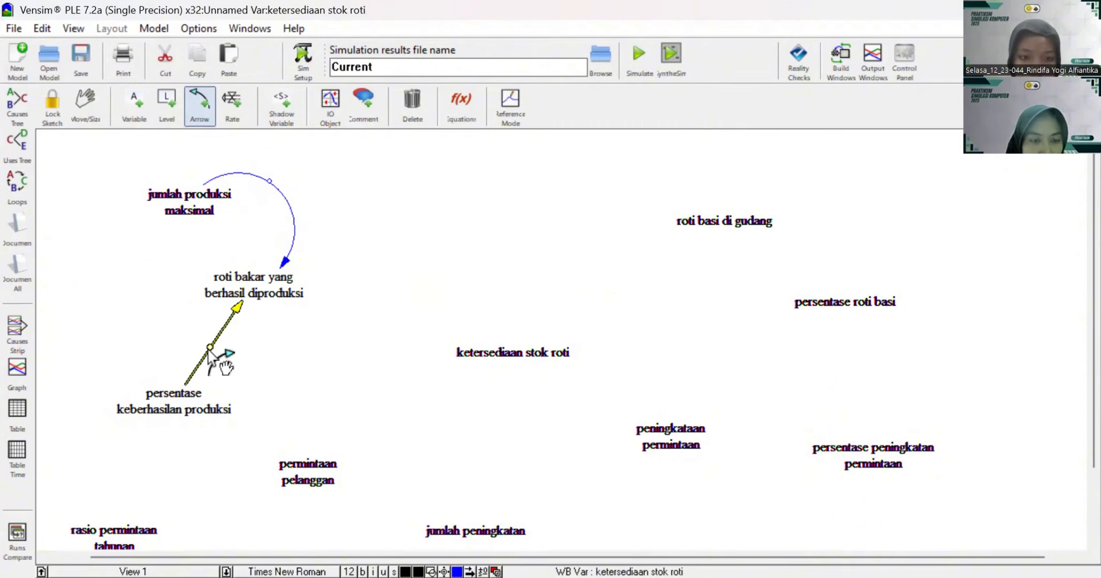
{"action": "left_click_drag", "start_coordinate": [216, 347], "coordinate": [263, 370]}
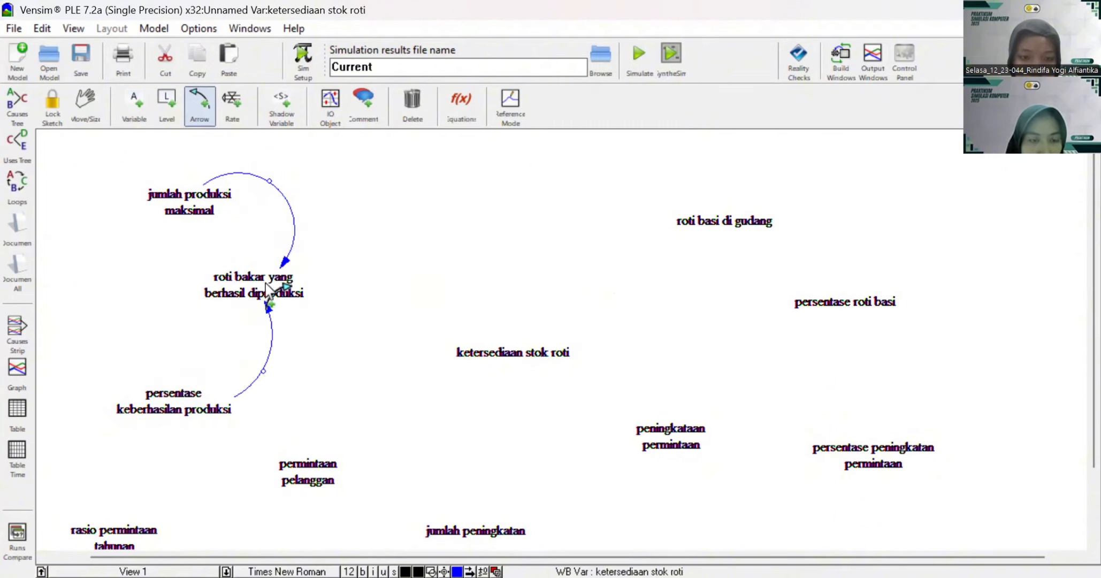
Step: Draw an arrow from "roti bakar yang berhasil diproduksi" to "ketersediaan stok roti" and give it a gentle upward curve
{"action": "left_click", "coordinate": [259, 276]}
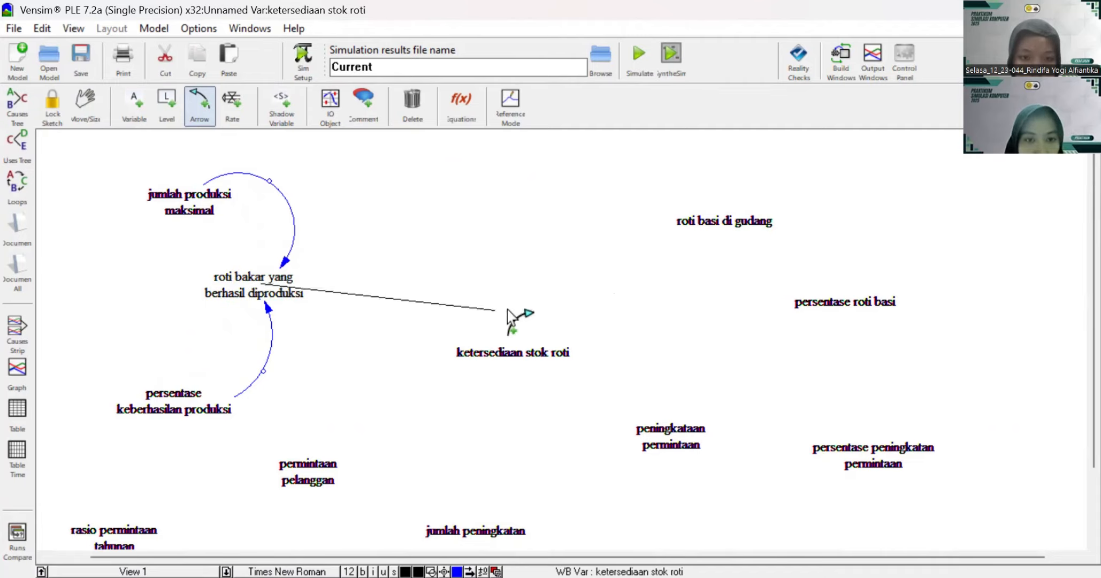
{"action": "left_click", "coordinate": [508, 352]}
{"action": "left_click_drag", "start_coordinate": [388, 300], "coordinate": [341, 291]}
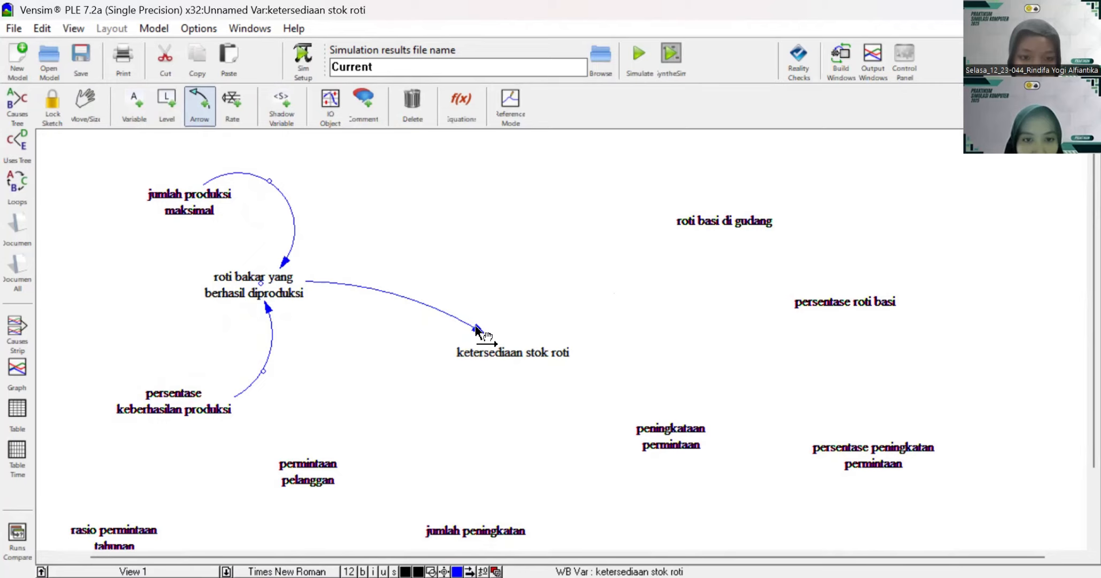
Step: Link "ketersediaan stok roti" and "roti basi di gudang" in both directions, curving the outgoing arrow above and the return arrow below to form a loop
{"action": "left_click", "coordinate": [517, 353]}
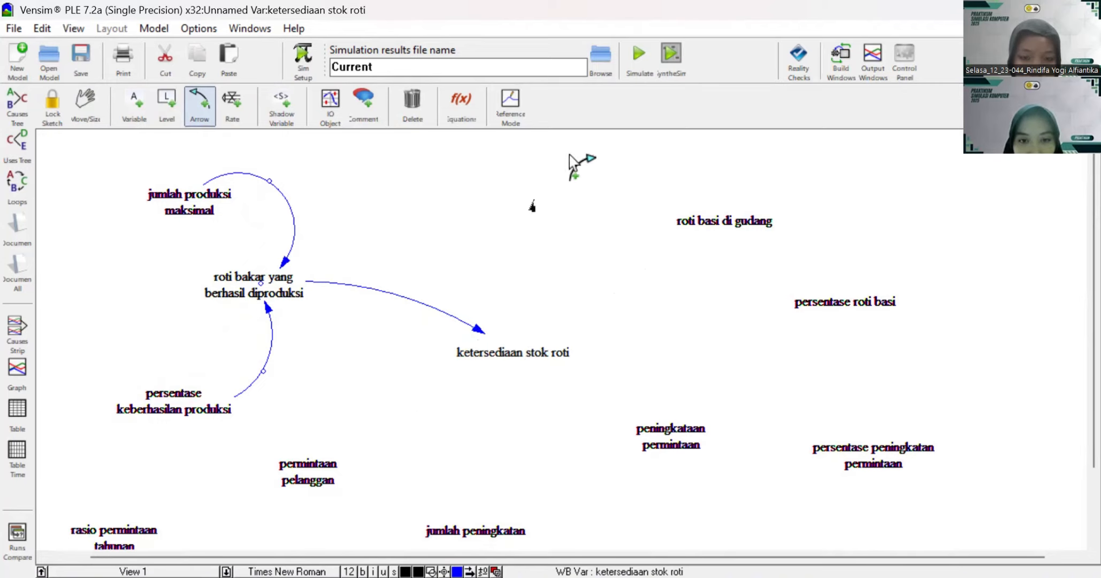
{"action": "left_click", "coordinate": [723, 223]}
{"action": "left_click_drag", "start_coordinate": [621, 284], "coordinate": [568, 245]}
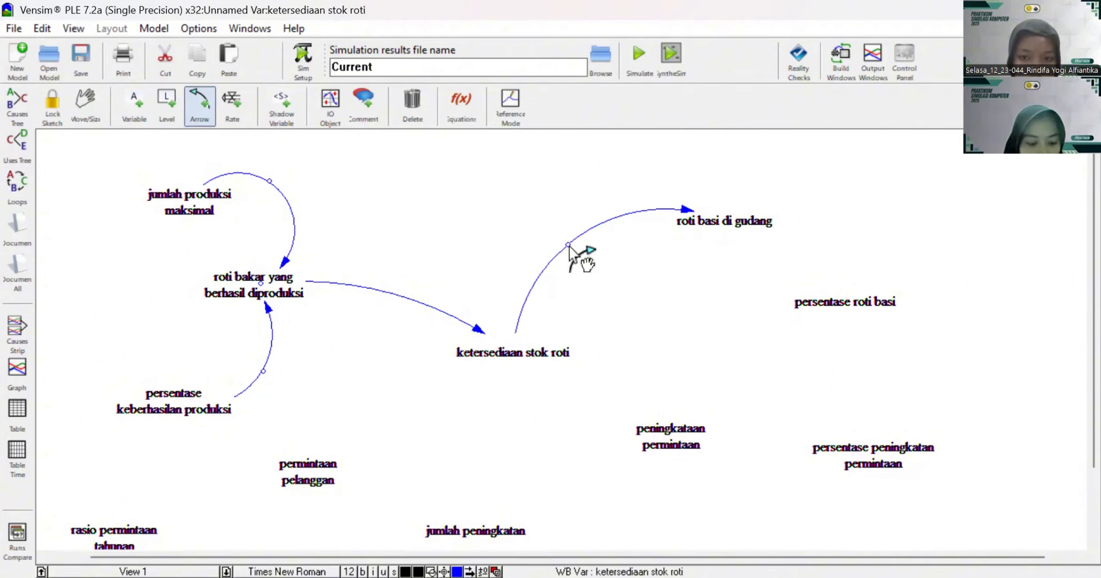
{"action": "left_click", "coordinate": [726, 225]}
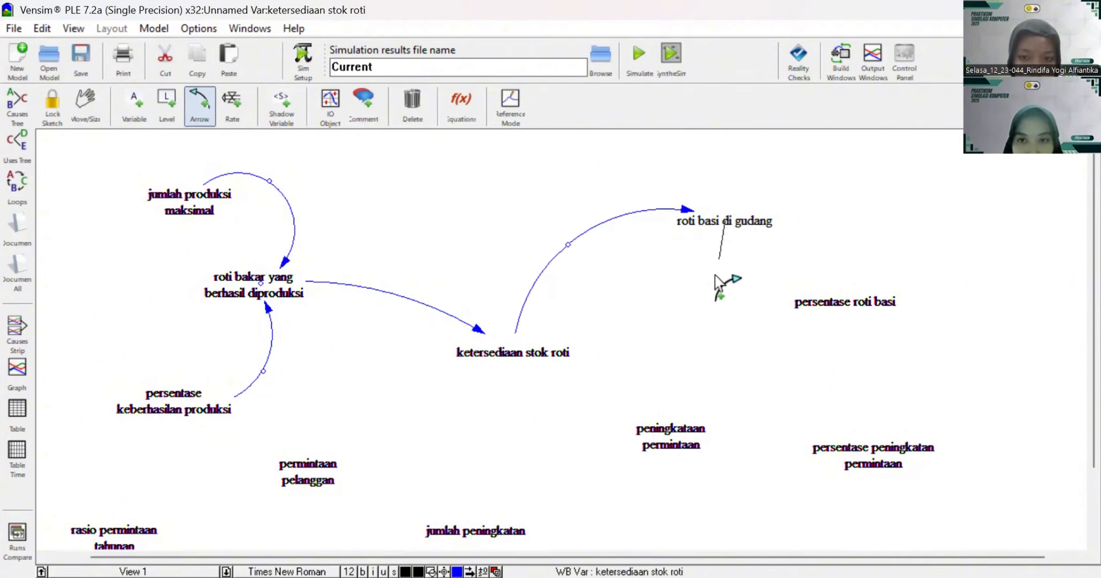
{"action": "left_click", "coordinate": [526, 358]}
{"action": "left_click_drag", "start_coordinate": [632, 278], "coordinate": [637, 360]}
Step: Draw an arrow from "persentase roti basi" to "roti basi di gudang" and arch it outward to the upper right
{"action": "left_click", "coordinate": [855, 299]}
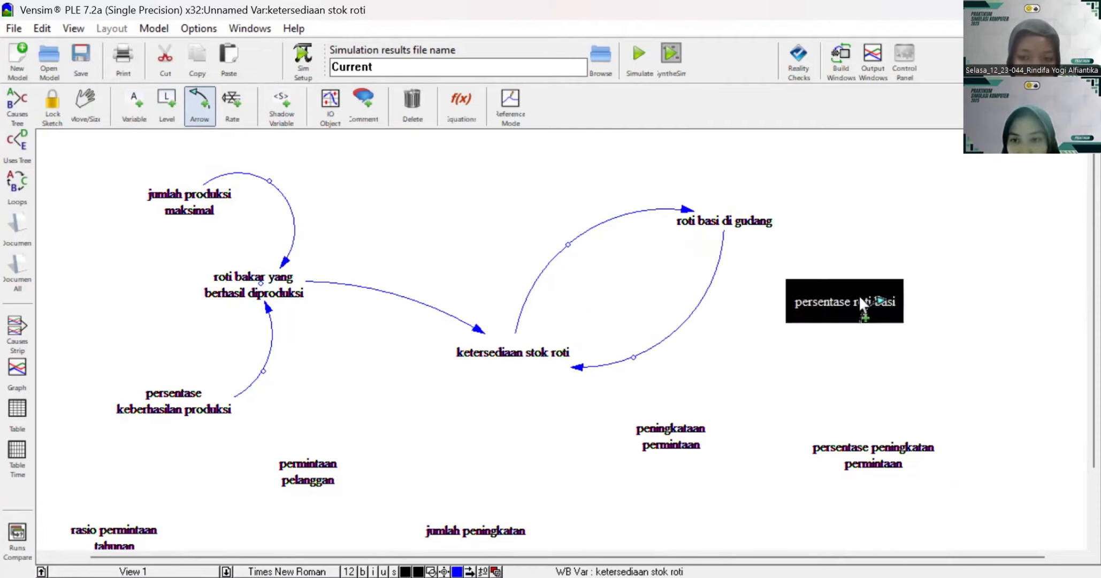
{"action": "left_click", "coordinate": [752, 220]}
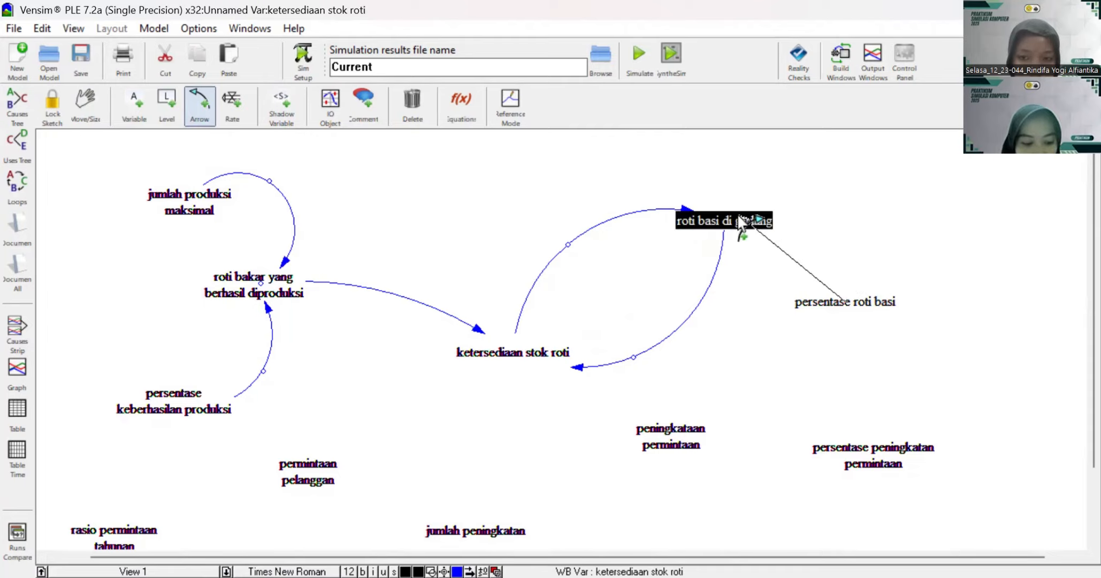
{"action": "left_click_drag", "start_coordinate": [780, 257], "coordinate": [820, 181]}
Step: Draw an arrow from "permintaan pelanggan" to "ketersediaan stok roti" and bow it toward the lower right
{"action": "scroll", "coordinate": [803, 348], "scroll_direction": "down", "scroll_amount": 3}
{"action": "scroll", "coordinate": [364, 286], "scroll_direction": "up", "scroll_amount": 3}
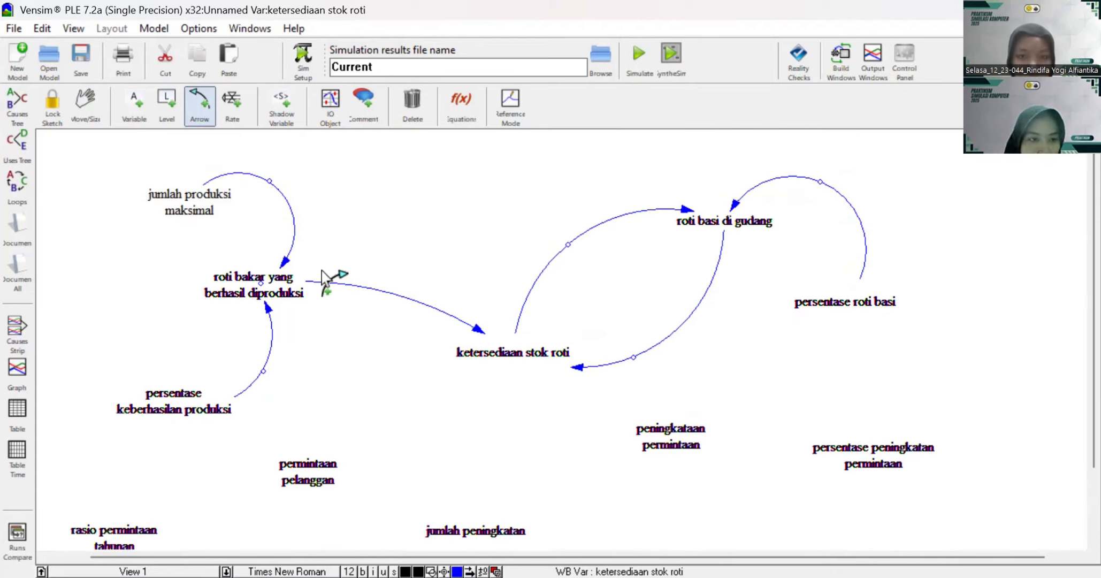
{"action": "scroll", "coordinate": [393, 401], "scroll_direction": "down", "scroll_amount": 3}
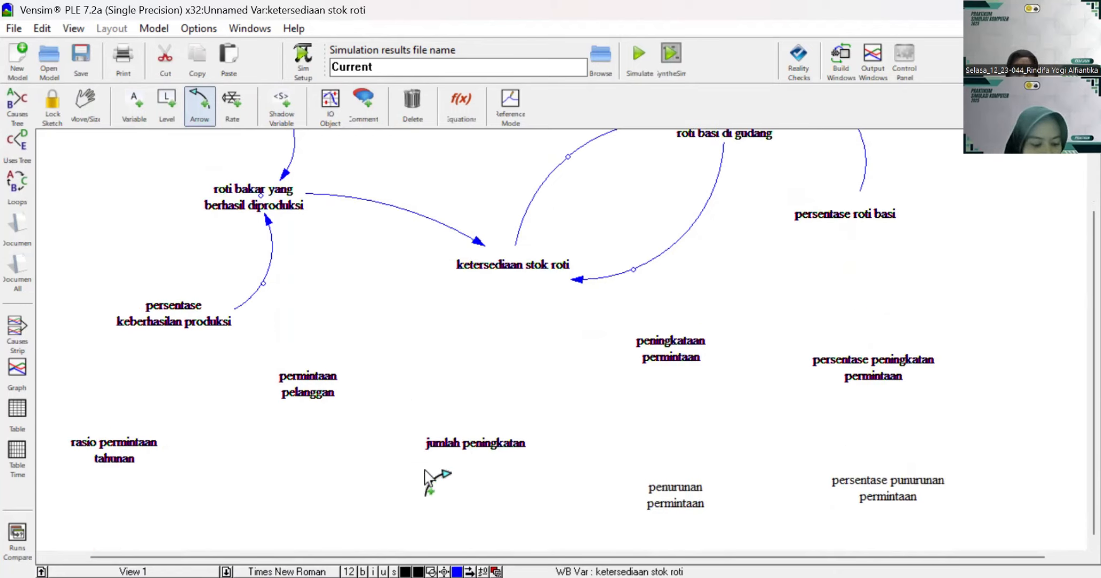
{"action": "left_click", "coordinate": [313, 384]}
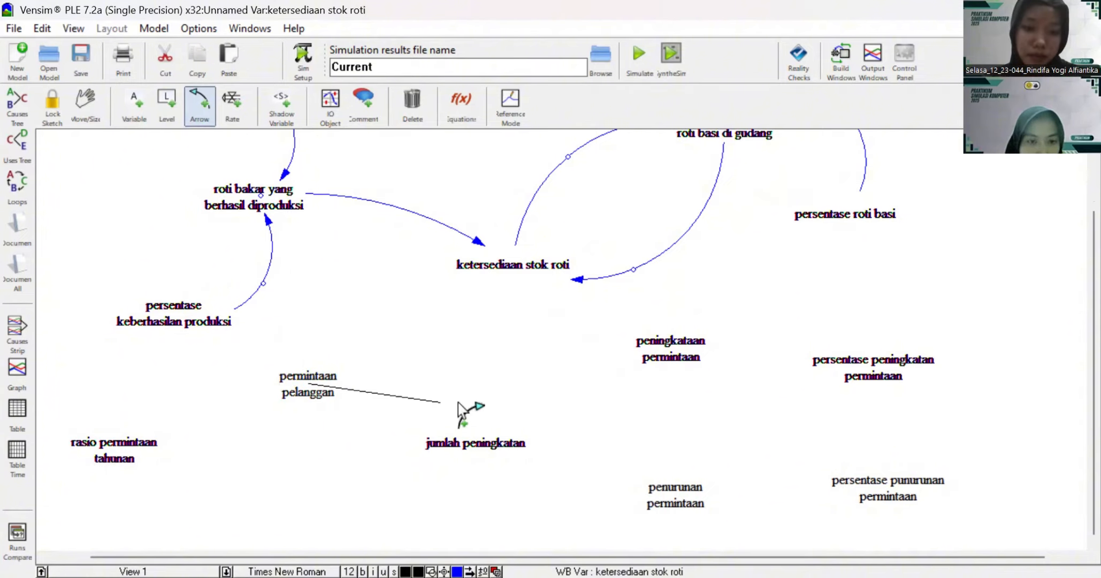
{"action": "left_click", "coordinate": [499, 285]}
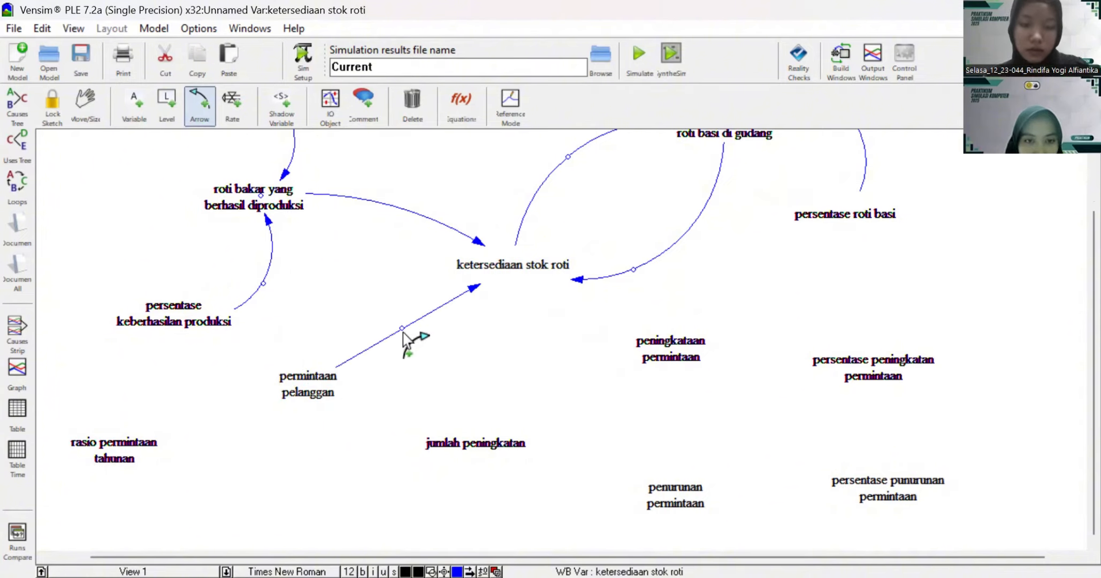
{"action": "left_click", "coordinate": [401, 328]}
{"action": "left_click_drag", "start_coordinate": [401, 328], "coordinate": [435, 354]}
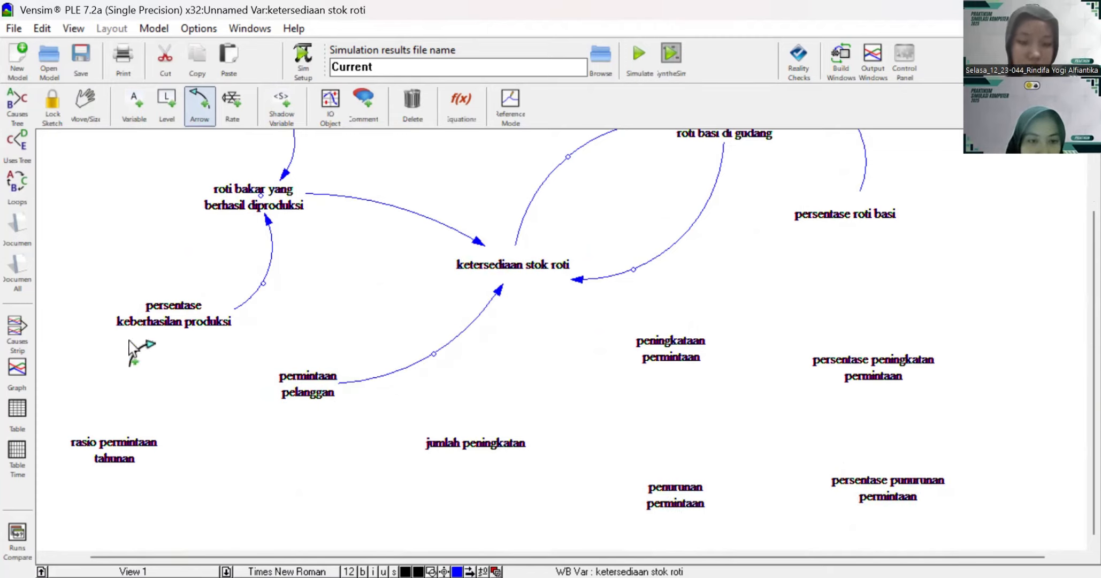
Step: Draw arrows into "permintaan pelanggan" from "rasio permintaan tahunan", arched upward, and from "jumlah peningkatan", curved below
{"action": "left_click", "coordinate": [114, 438]}
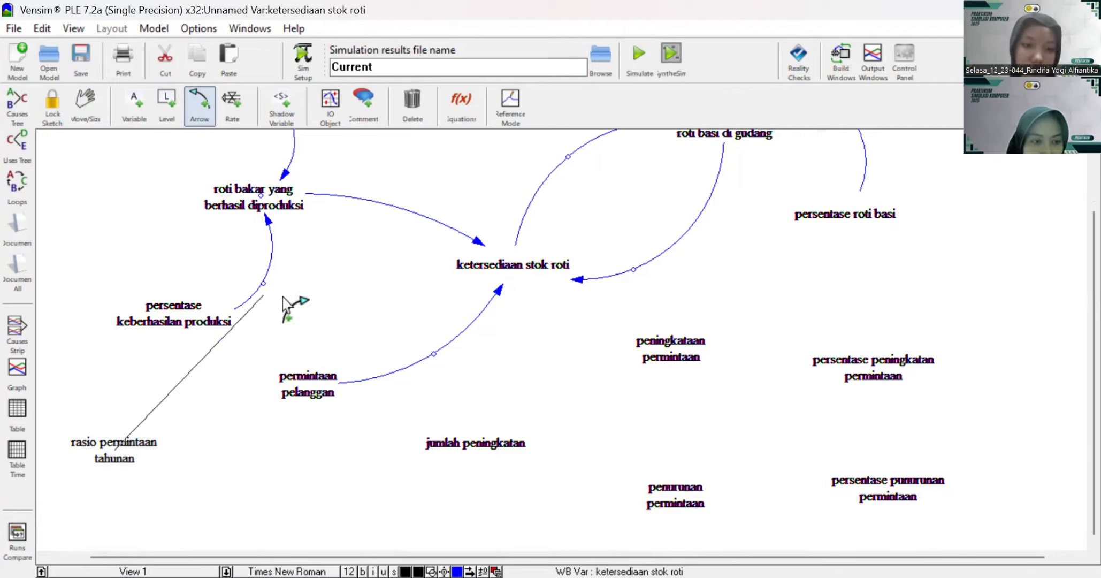
{"action": "left_click", "coordinate": [304, 383]}
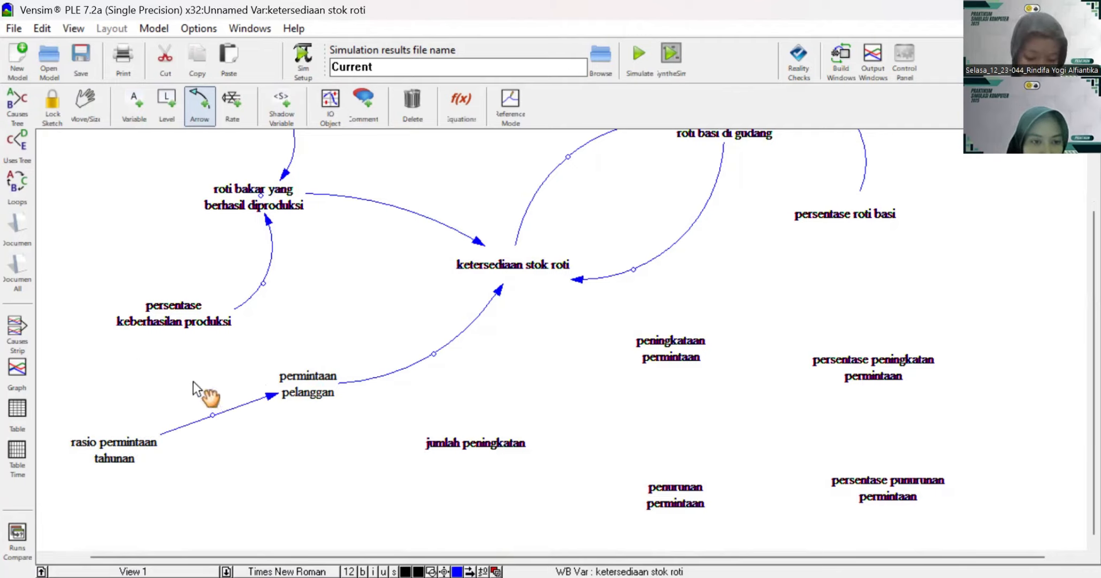
{"action": "left_click_drag", "start_coordinate": [194, 381], "coordinate": [187, 371]}
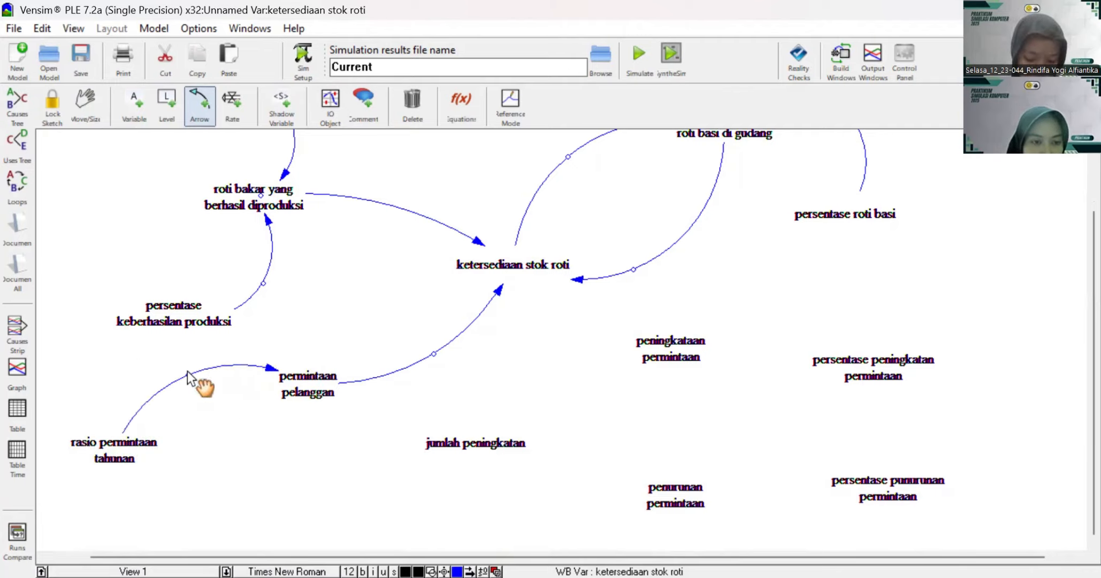
{"action": "left_click", "coordinate": [488, 453]}
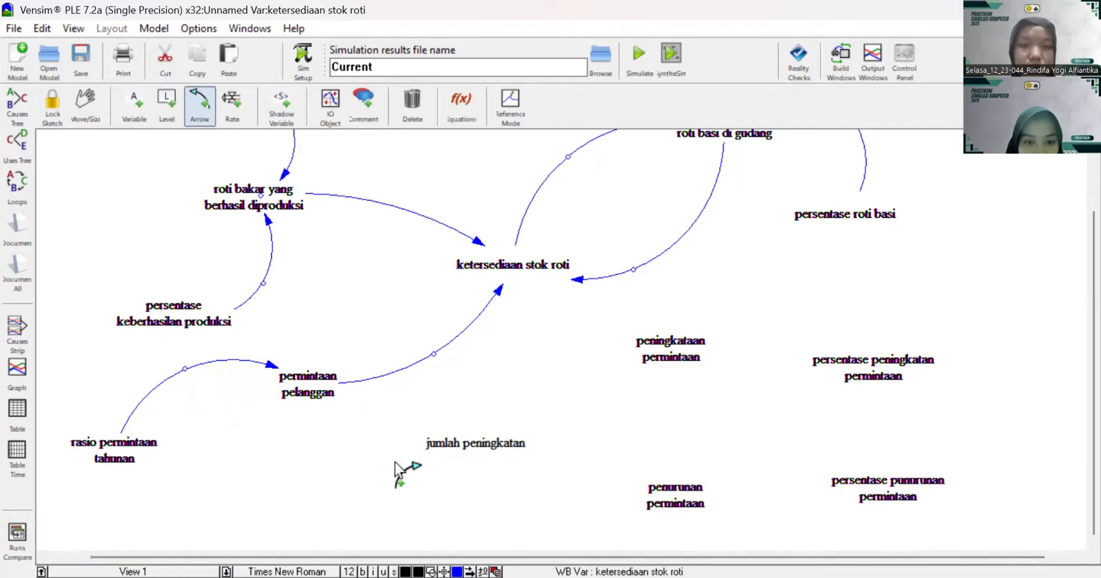
{"action": "left_click", "coordinate": [474, 452]}
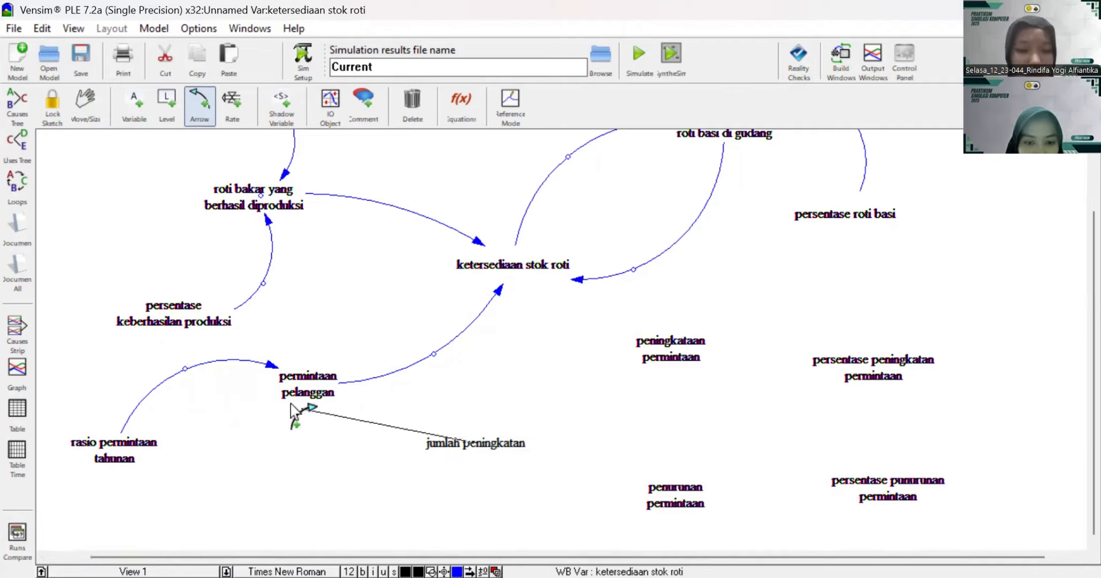
{"action": "left_click", "coordinate": [306, 380]}
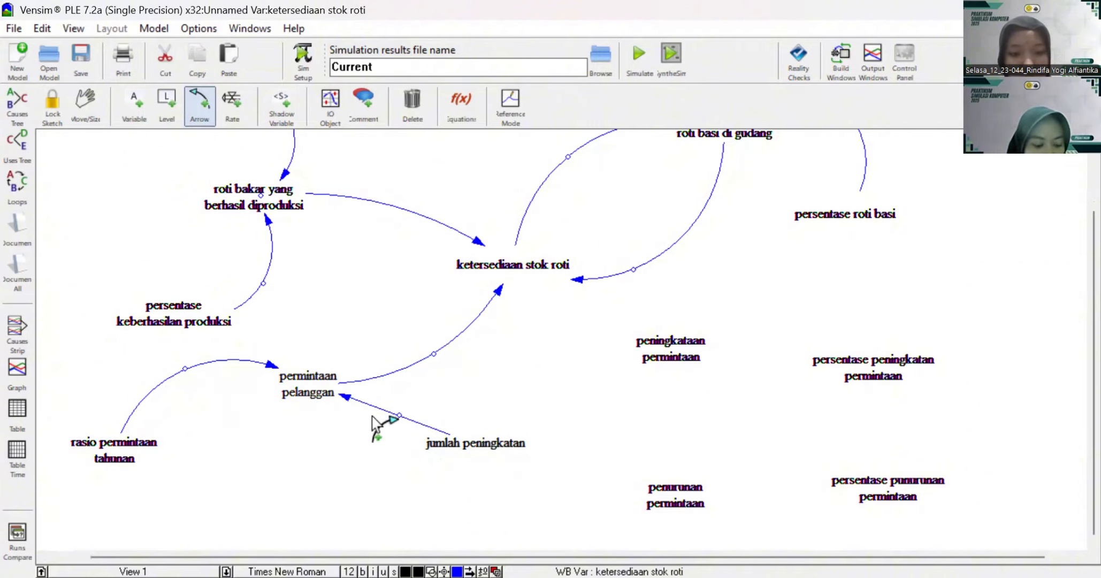
{"action": "left_click_drag", "start_coordinate": [404, 417], "coordinate": [331, 458]}
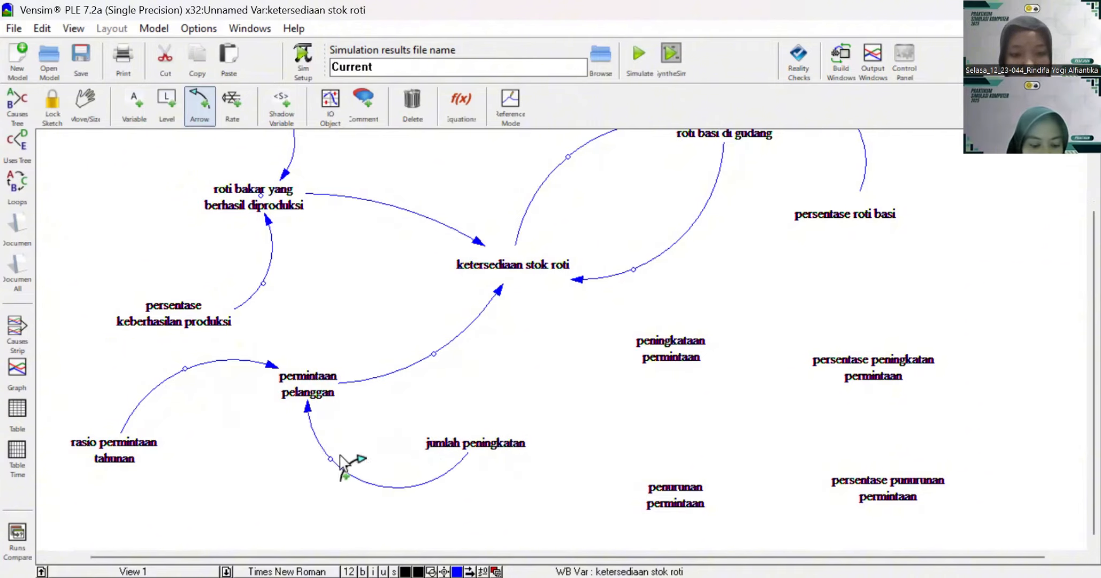
Step: Draw arrows from "jumlah peningkatan" to "peningkataan permintaan", arched upward, and to "penurunan permintaan", curved downward
{"action": "left_click", "coordinate": [483, 449]}
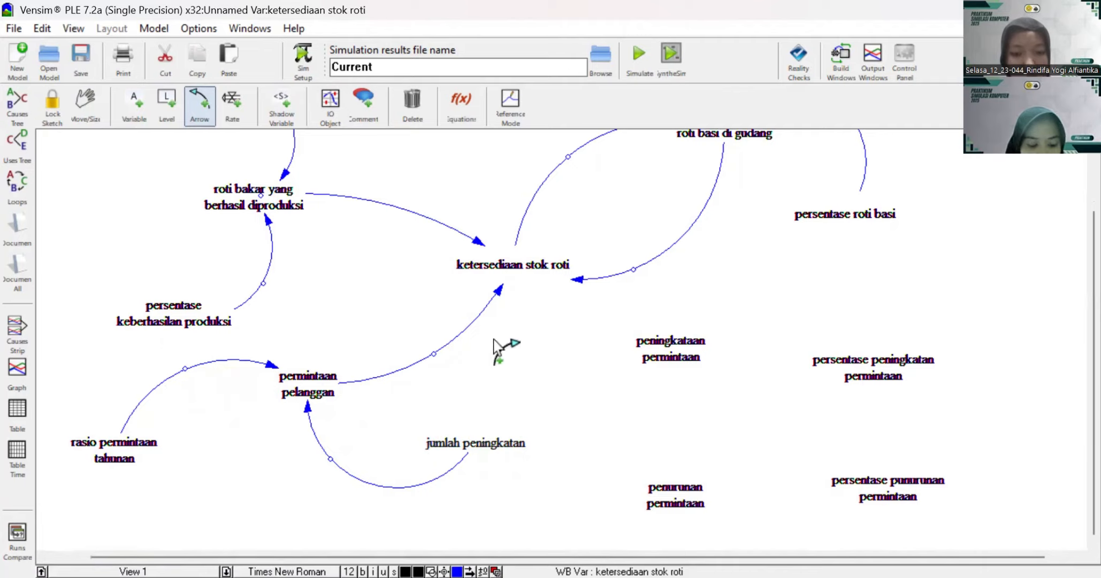
{"action": "left_click", "coordinate": [669, 345]}
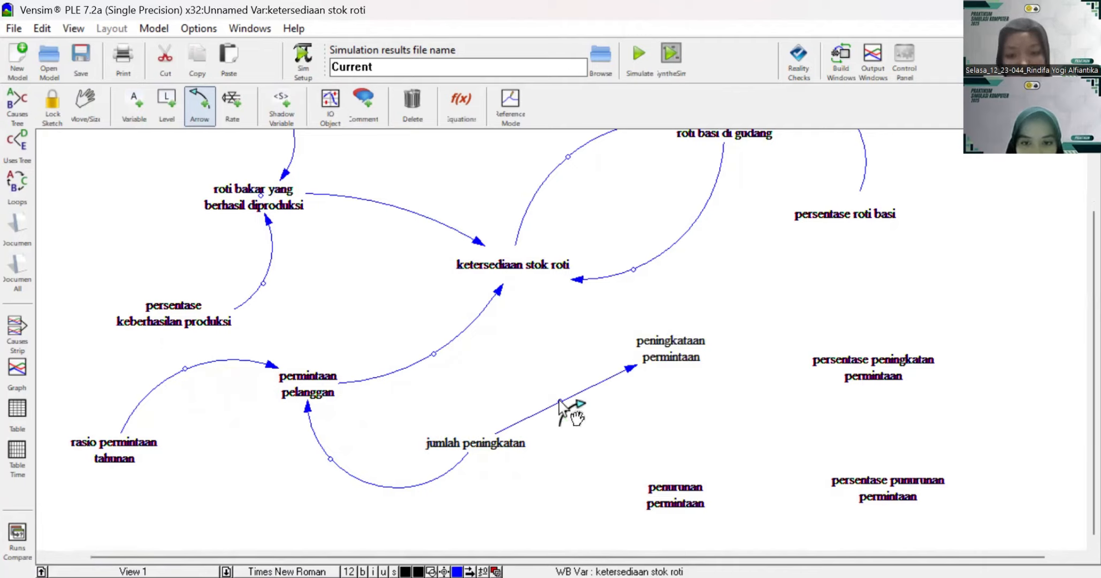
{"action": "left_click_drag", "start_coordinate": [560, 400], "coordinate": [509, 360]}
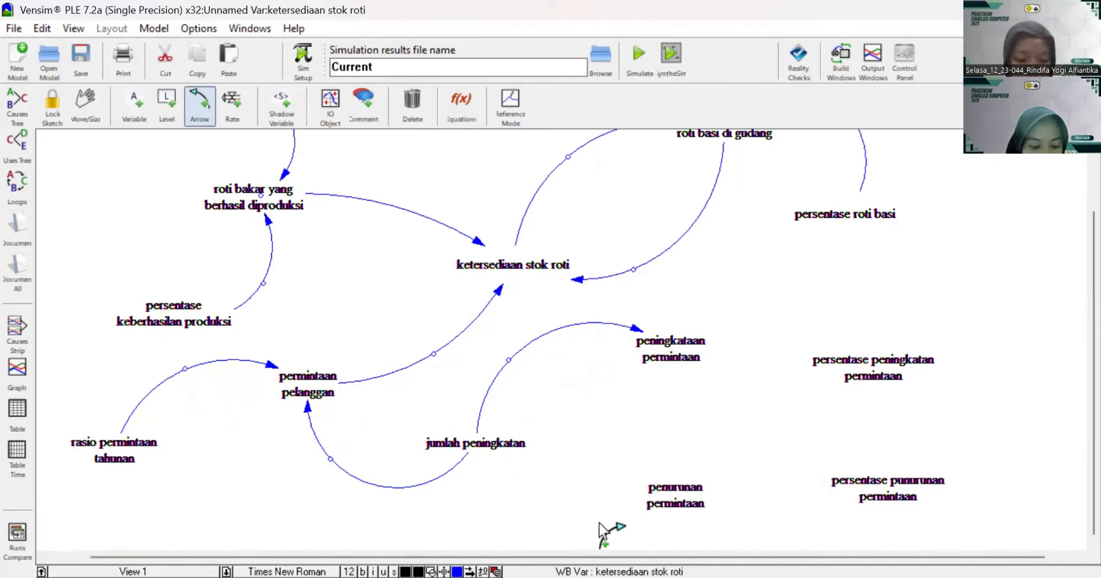
{"action": "left_click", "coordinate": [482, 447]}
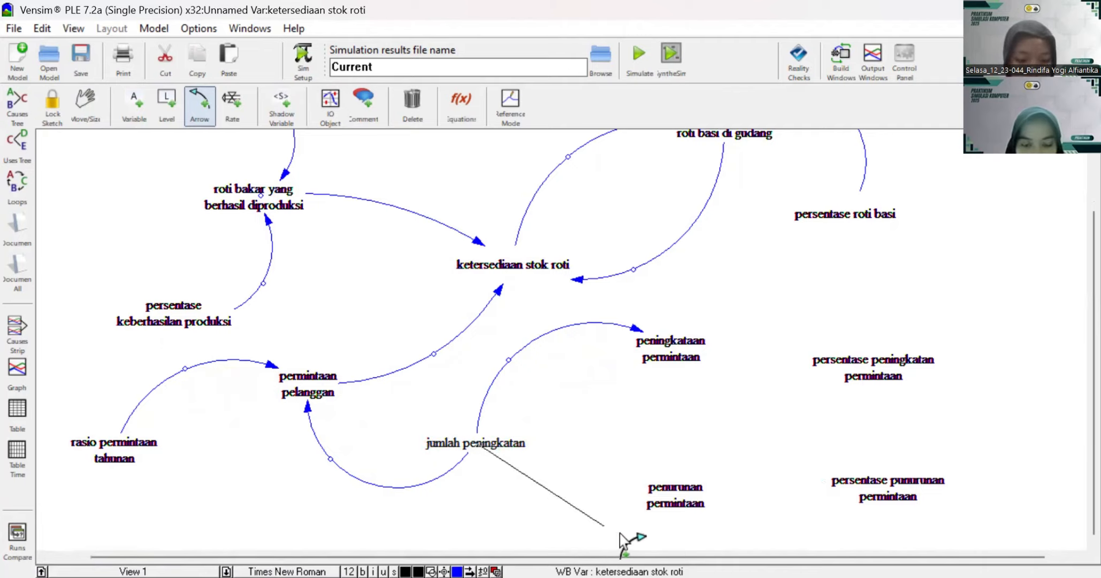
{"action": "left_click", "coordinate": [675, 493]}
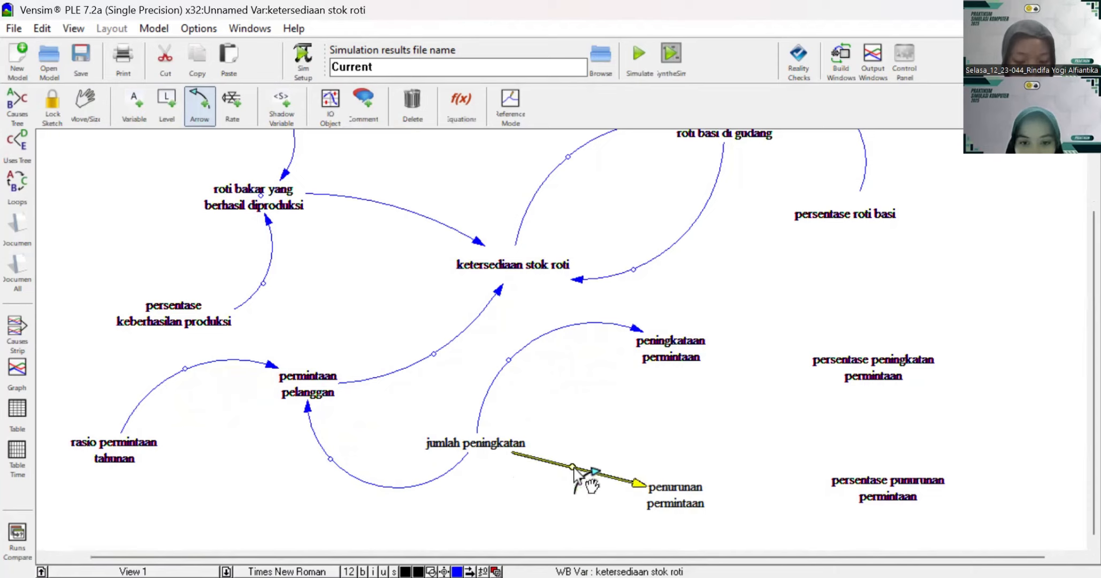
{"action": "left_click_drag", "start_coordinate": [573, 468], "coordinate": [547, 512]}
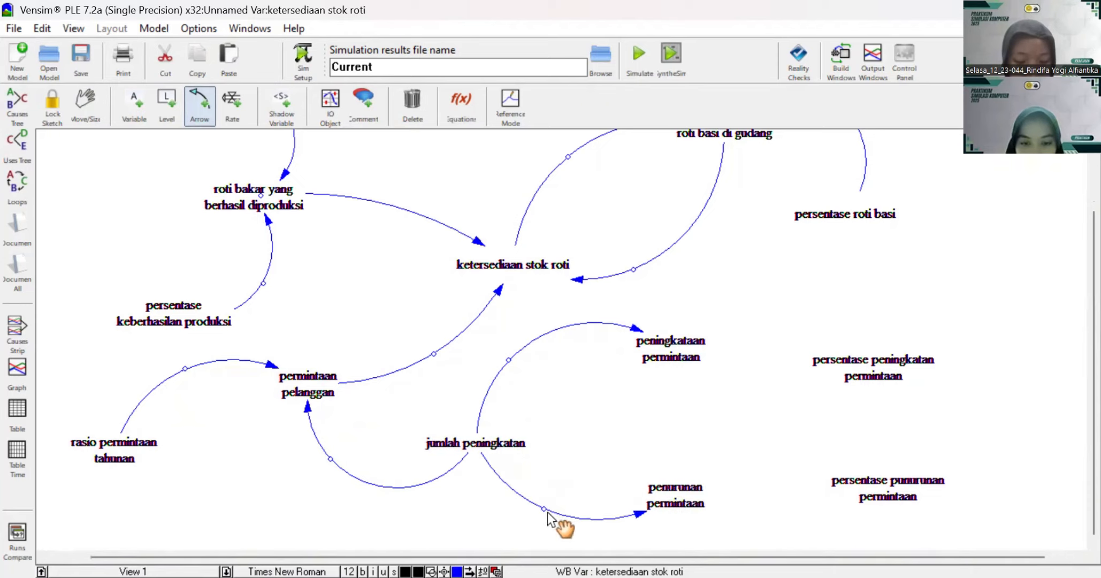
Step: Draw curved return arrows from "peningkataan permintaan" and "penurunan permintaan" to "jumlah peningkatan", deepening the outgoing curve to "penurunan permintaan" to separate the lower pair
{"action": "left_click", "coordinate": [671, 359]}
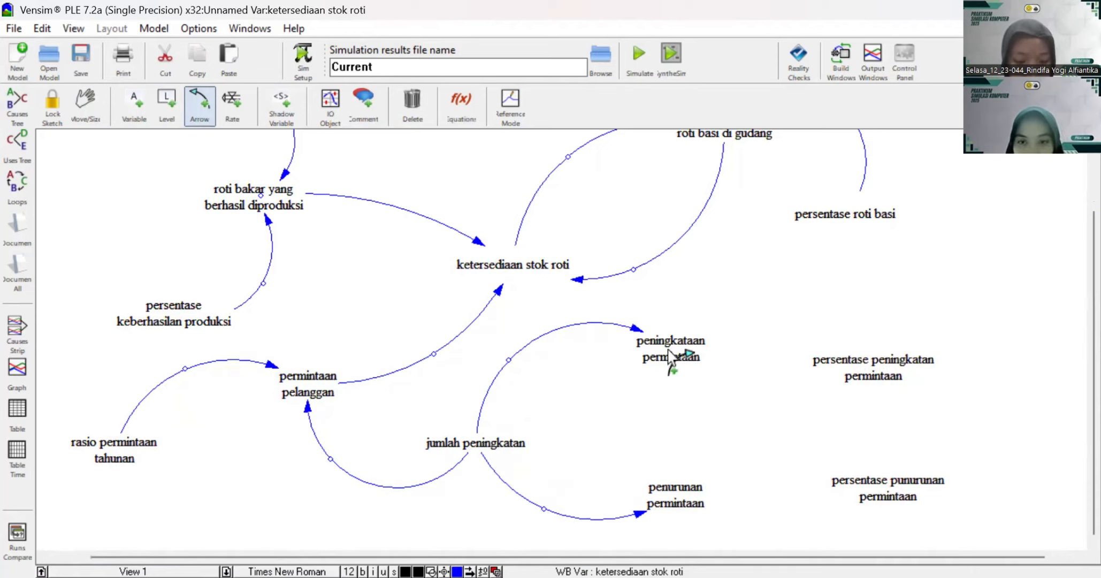
{"action": "left_click", "coordinate": [480, 445]}
{"action": "left_click_drag", "start_coordinate": [571, 394], "coordinate": [601, 436]}
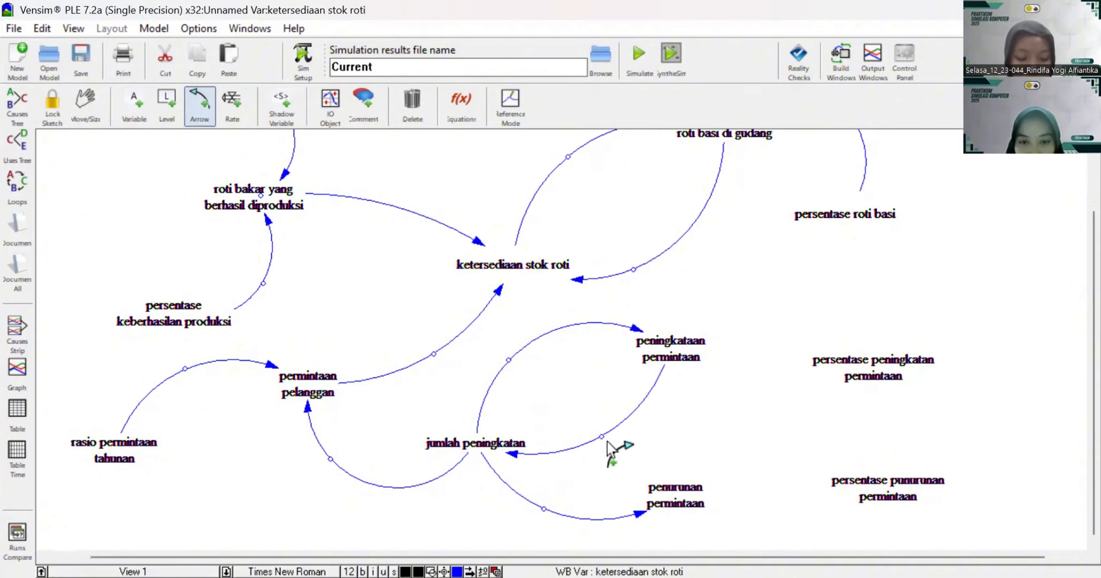
{"action": "left_click", "coordinate": [671, 500]}
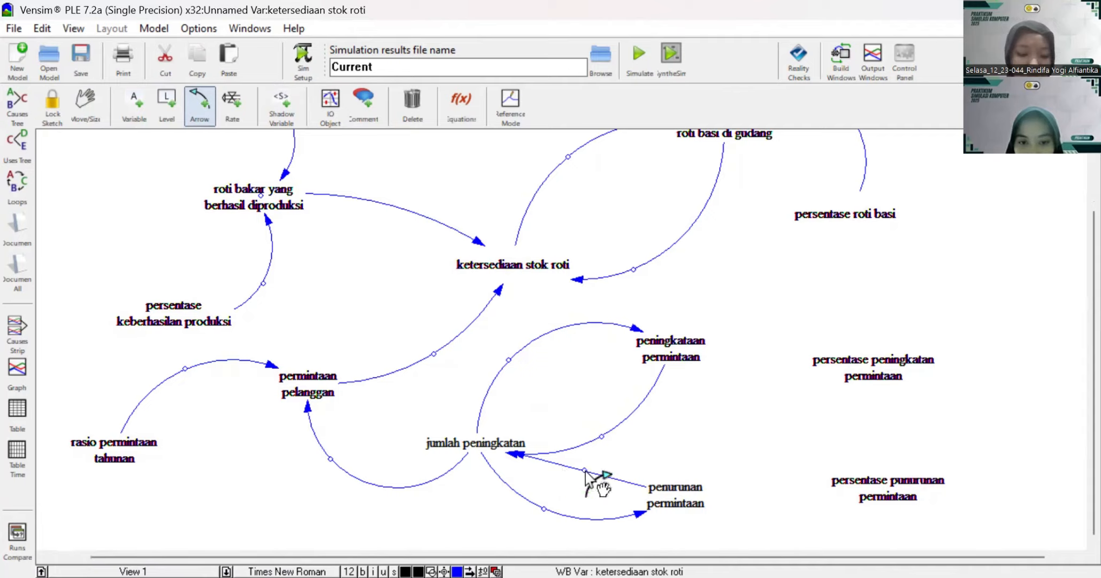
{"action": "left_click_drag", "start_coordinate": [586, 473], "coordinate": [536, 535]}
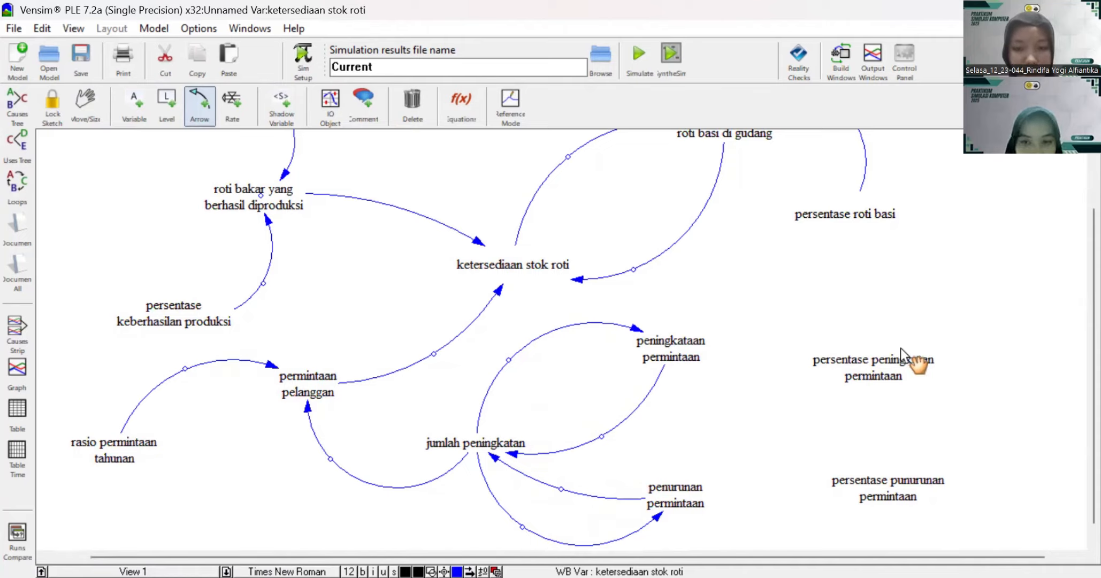
Step: Draw arrows from "persentase peningkatan permintaan" to "peningkataan permintaan", arched upward, and from "persentase punurunan permintaan" to "penurunan permintaan", curved downward
{"action": "left_click", "coordinate": [872, 370]}
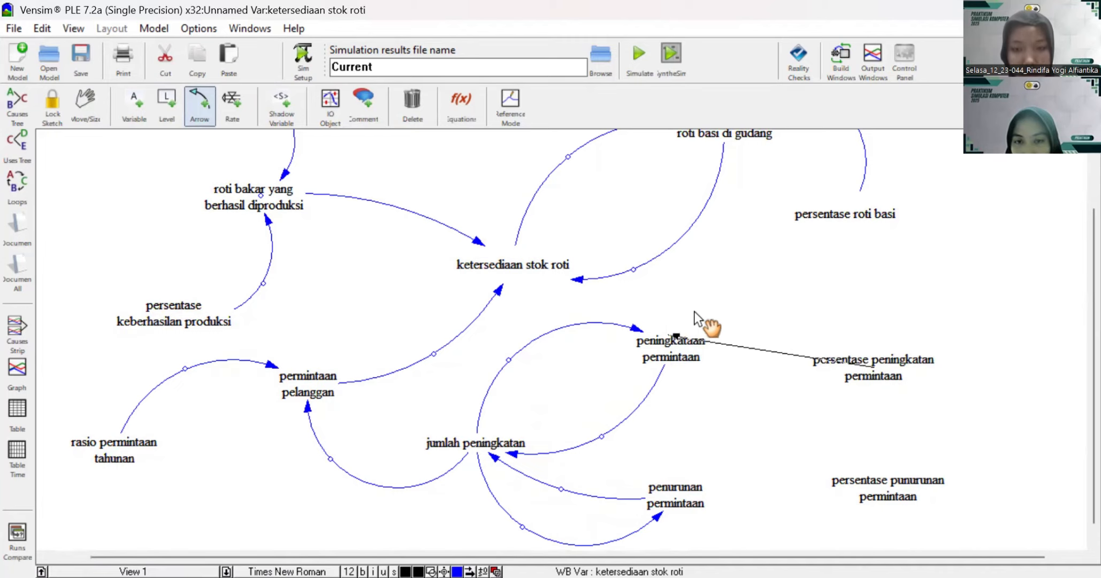
{"action": "left_click", "coordinate": [666, 342]}
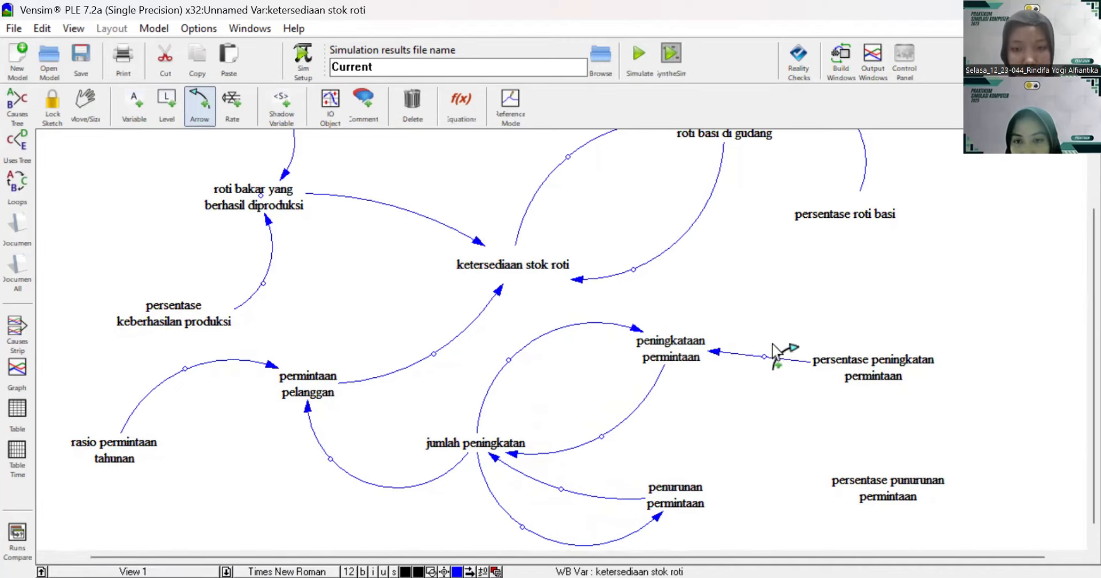
{"action": "left_click_drag", "start_coordinate": [765, 355], "coordinate": [764, 306]}
{"action": "scroll", "coordinate": [797, 400], "scroll_direction": "down", "scroll_amount": 1}
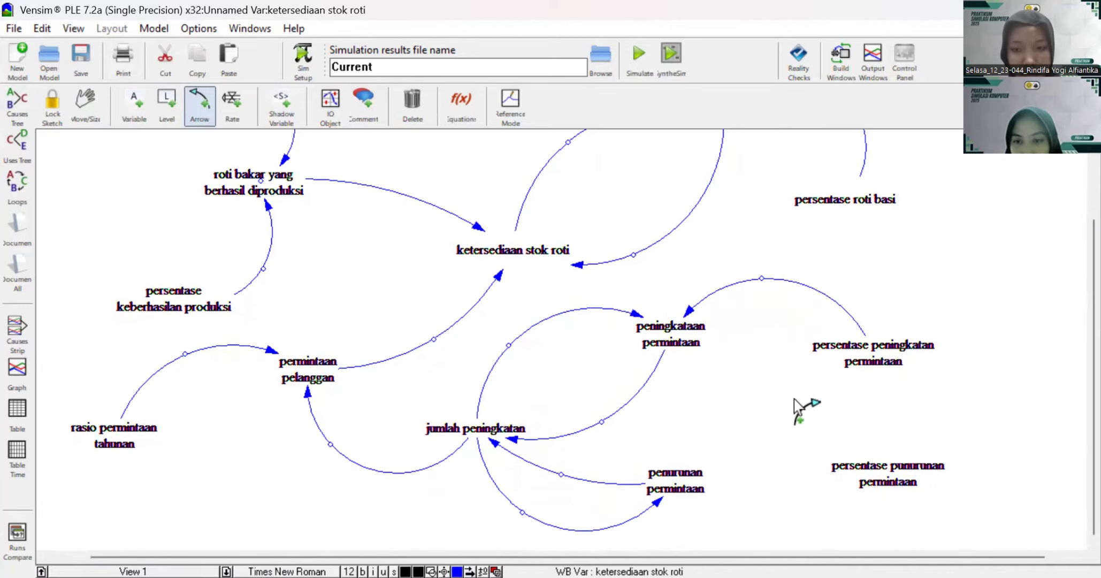
{"action": "left_click", "coordinate": [884, 475]}
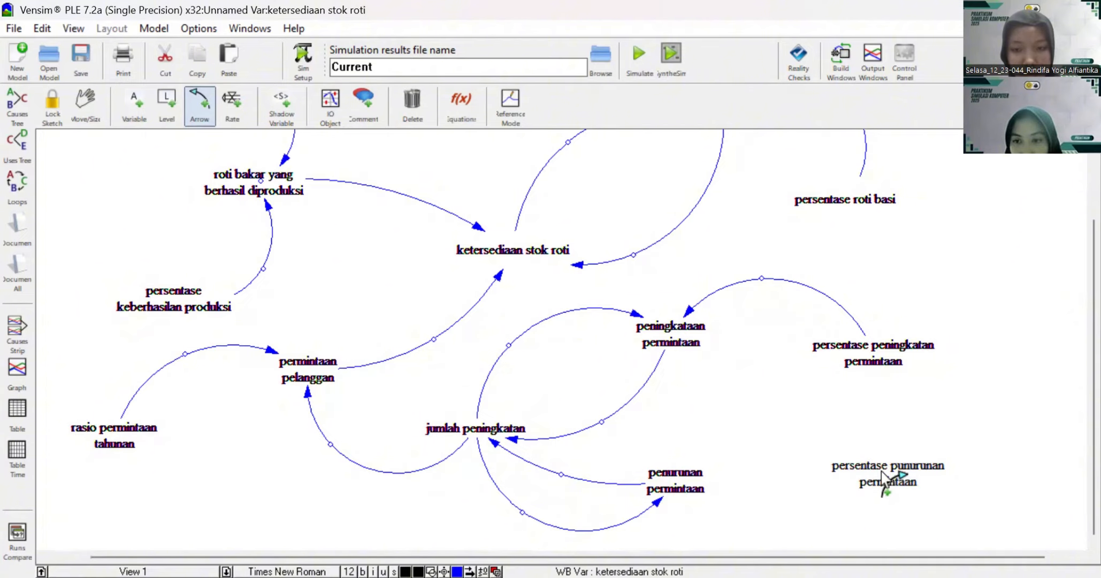
{"action": "left_click", "coordinate": [693, 476]}
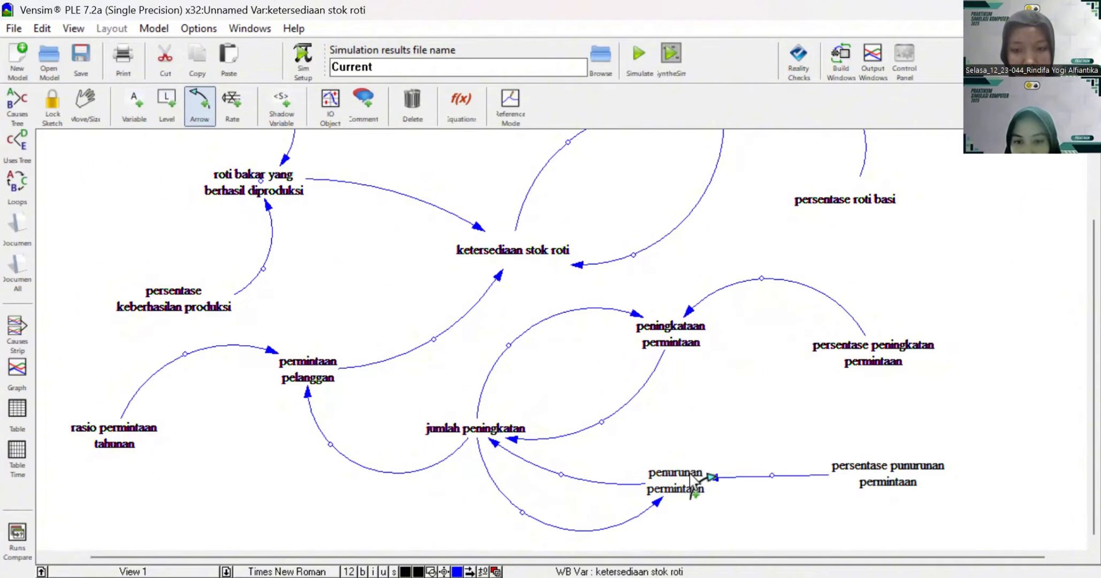
{"action": "left_click_drag", "start_coordinate": [770, 474], "coordinate": [781, 532]}
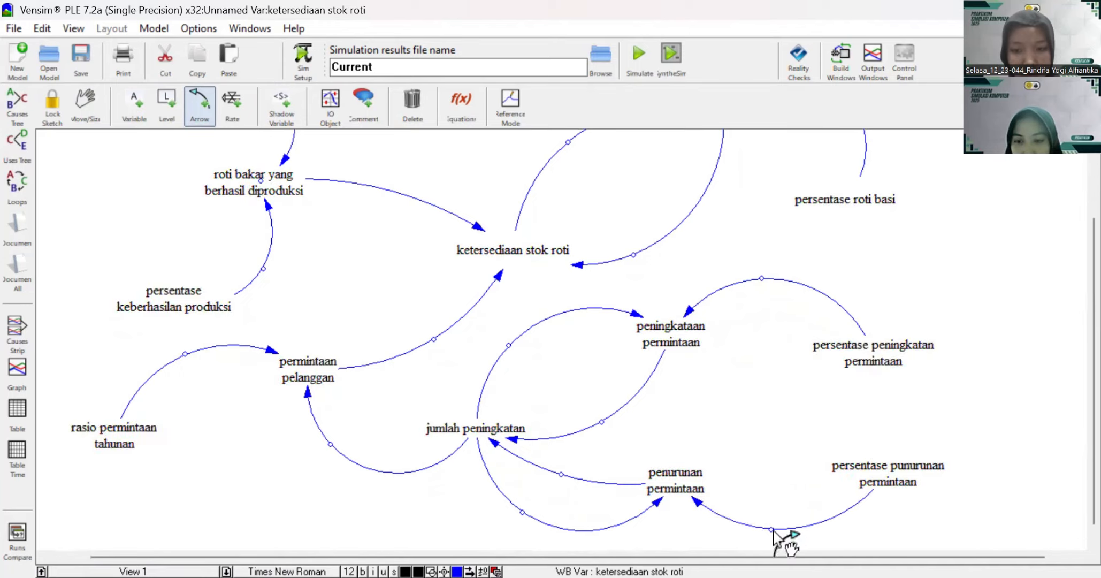
Step: Review the whole causal loop diagram, checking the arrows between the production, stock, stale bread and demand variables
{"action": "scroll", "coordinate": [727, 423], "scroll_direction": "up", "scroll_amount": 5}
{"action": "scroll", "coordinate": [725, 422], "scroll_direction": "down", "scroll_amount": 2}
{"action": "scroll", "coordinate": [725, 421], "scroll_direction": "down", "scroll_amount": 2}
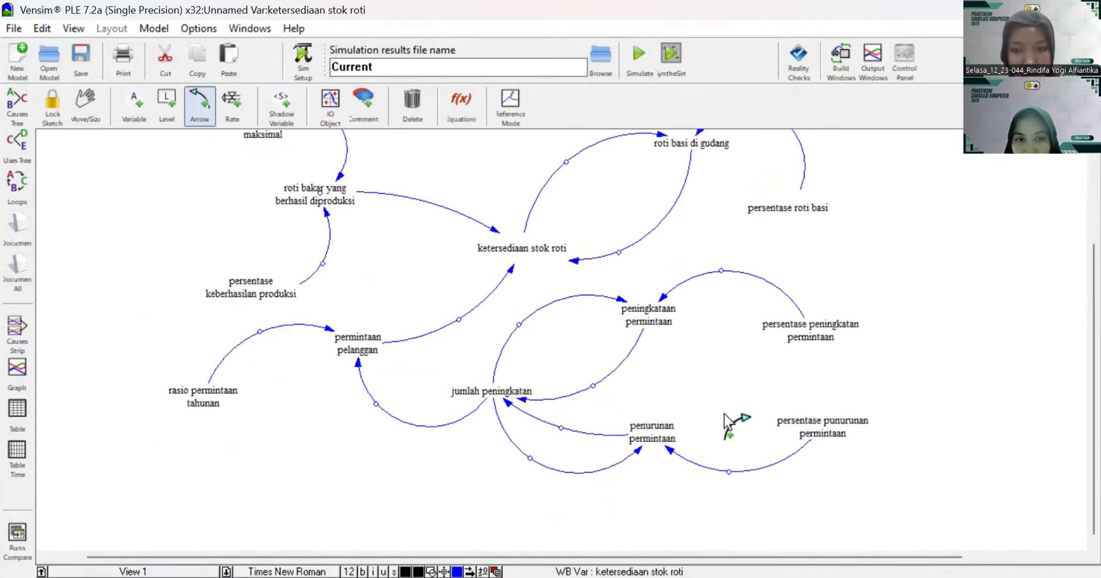
{"action": "scroll", "coordinate": [725, 421], "scroll_direction": "up", "scroll_amount": 3}
{"action": "scroll", "coordinate": [557, 386], "scroll_direction": "down", "scroll_amount": 3}
{"action": "scroll", "coordinate": [558, 386], "scroll_direction": "up", "scroll_amount": 3}
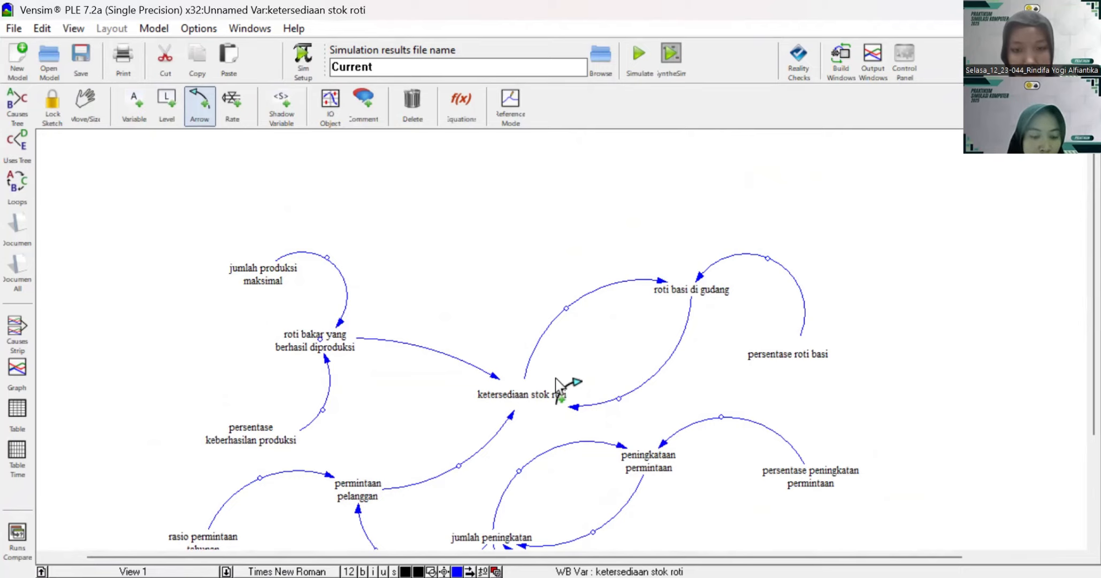
{"action": "scroll", "coordinate": [423, 240], "scroll_direction": "down", "scroll_amount": 3}
{"action": "scroll", "coordinate": [423, 240], "scroll_direction": "up", "scroll_amount": 3}
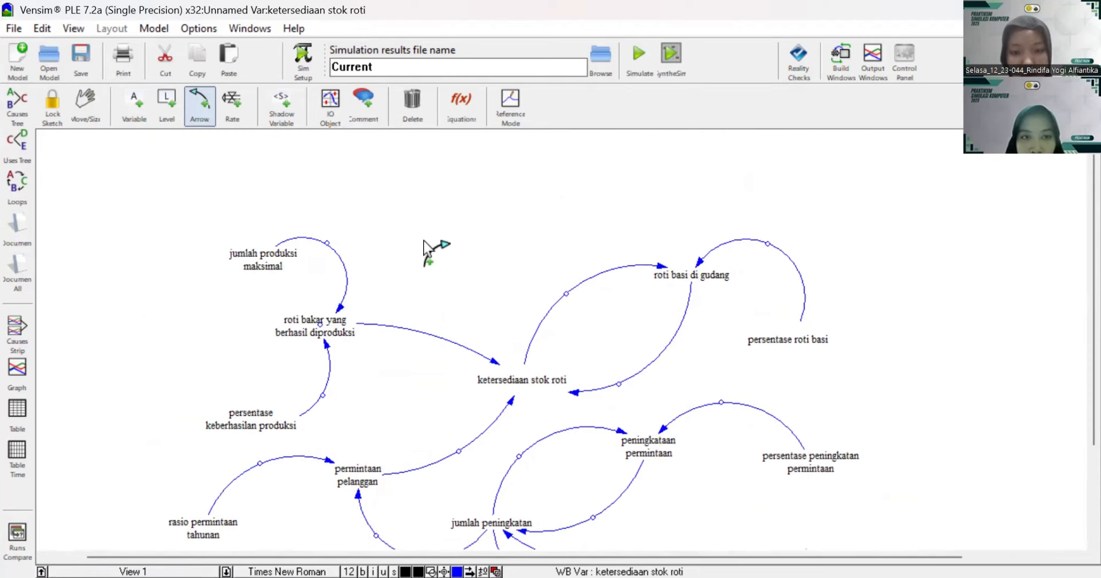
{"action": "scroll", "coordinate": [423, 240], "scroll_direction": "down", "scroll_amount": 1}
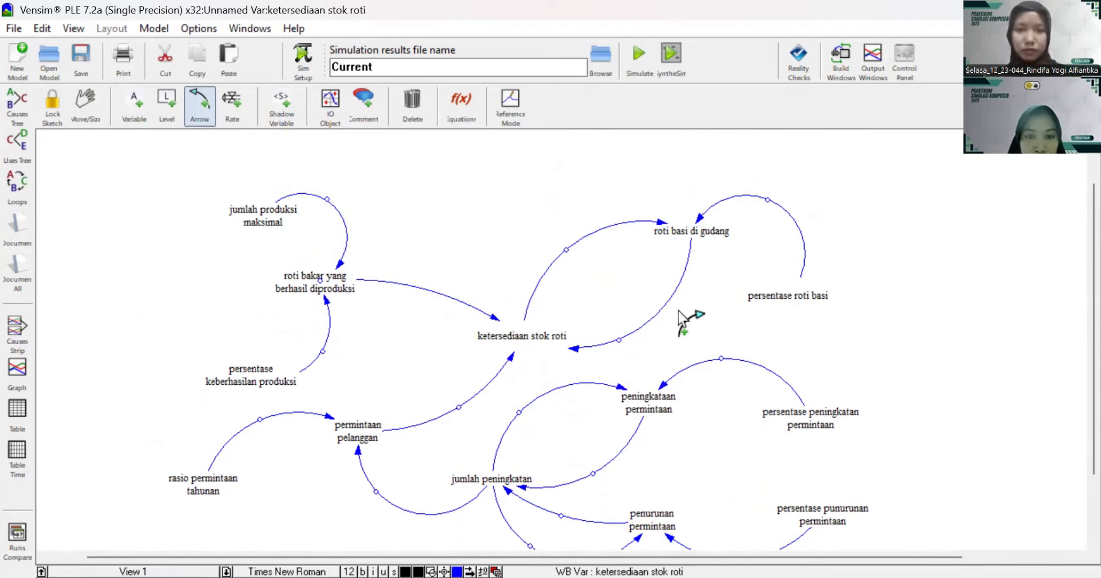
{"action": "scroll", "coordinate": [444, 369], "scroll_direction": "down", "scroll_amount": 3}
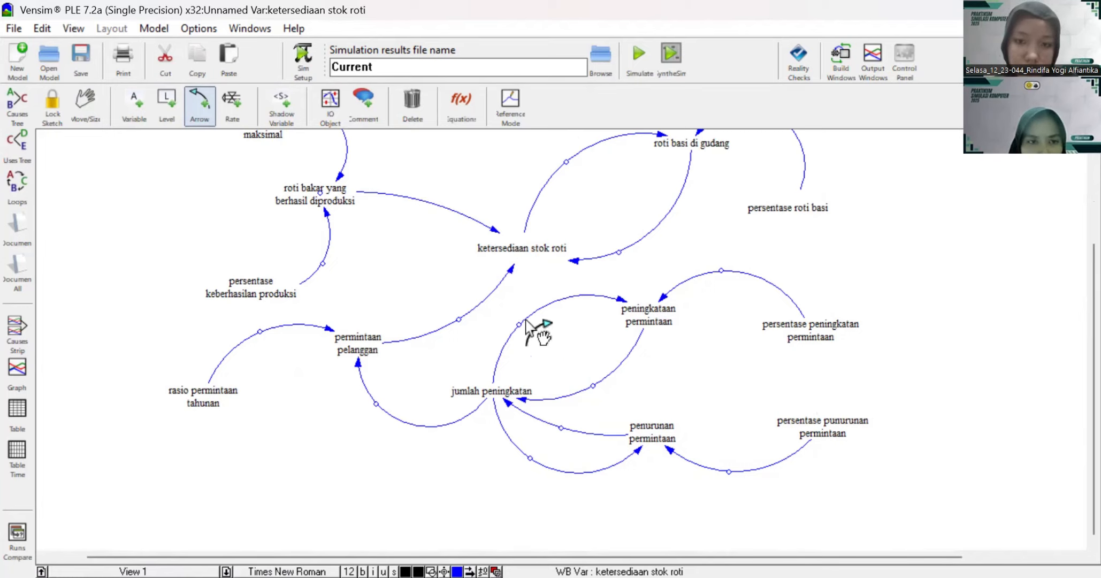
{"action": "scroll", "coordinate": [497, 342], "scroll_direction": "up", "scroll_amount": 3}
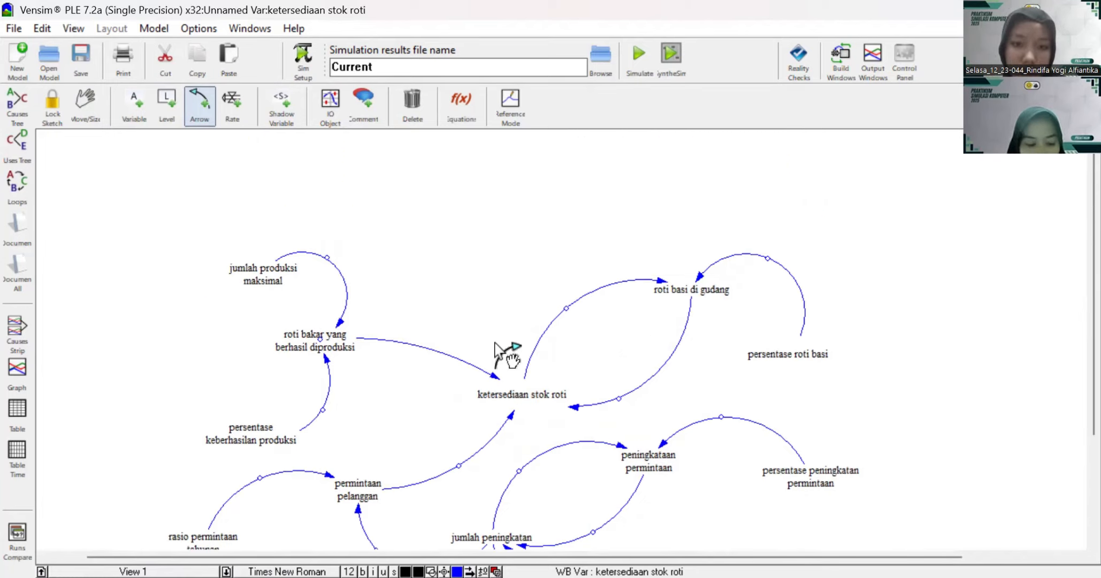
{"action": "scroll", "coordinate": [495, 342], "scroll_direction": "down", "scroll_amount": 2}
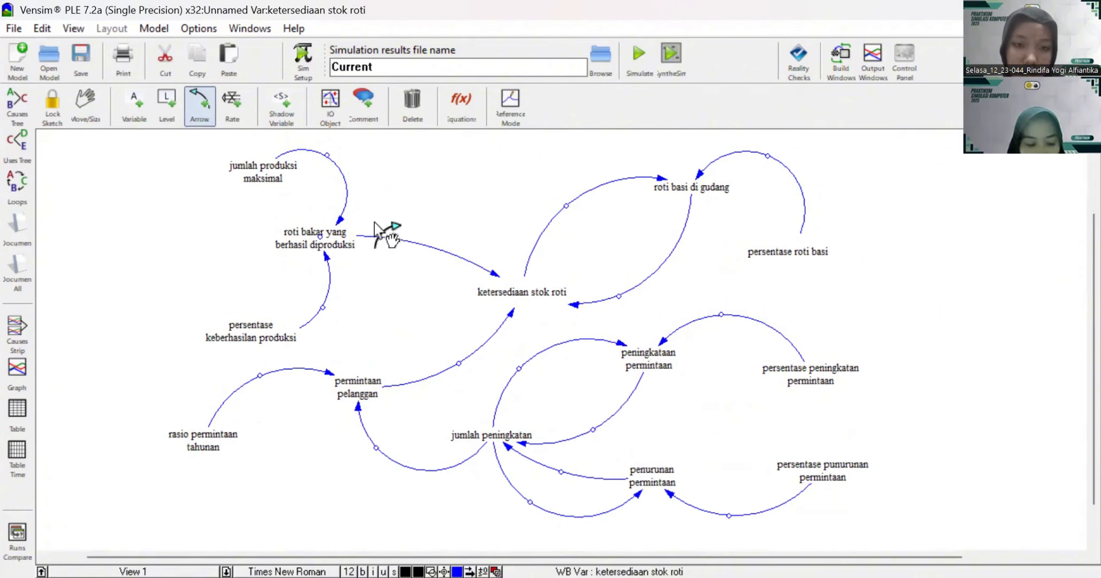
Step: Set + polarity on both arrows into "roti bakar yang berhasil diproduksi", from "jumlah produksi maksimal" and "persentase keberhasilan produksi"
{"action": "left_click", "coordinate": [86, 107]}
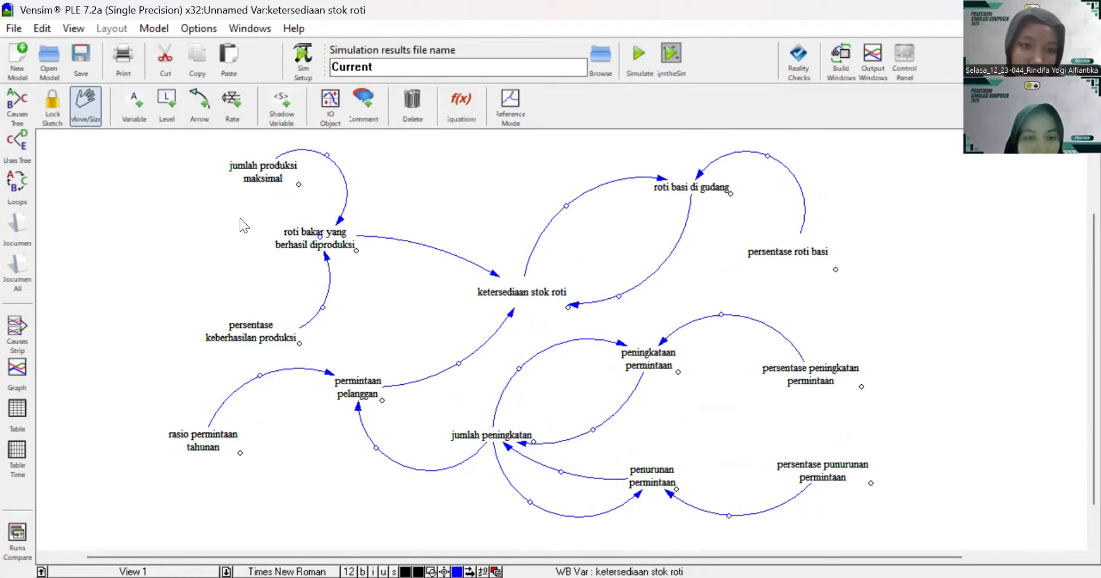
{"action": "left_click", "coordinate": [182, 298]}
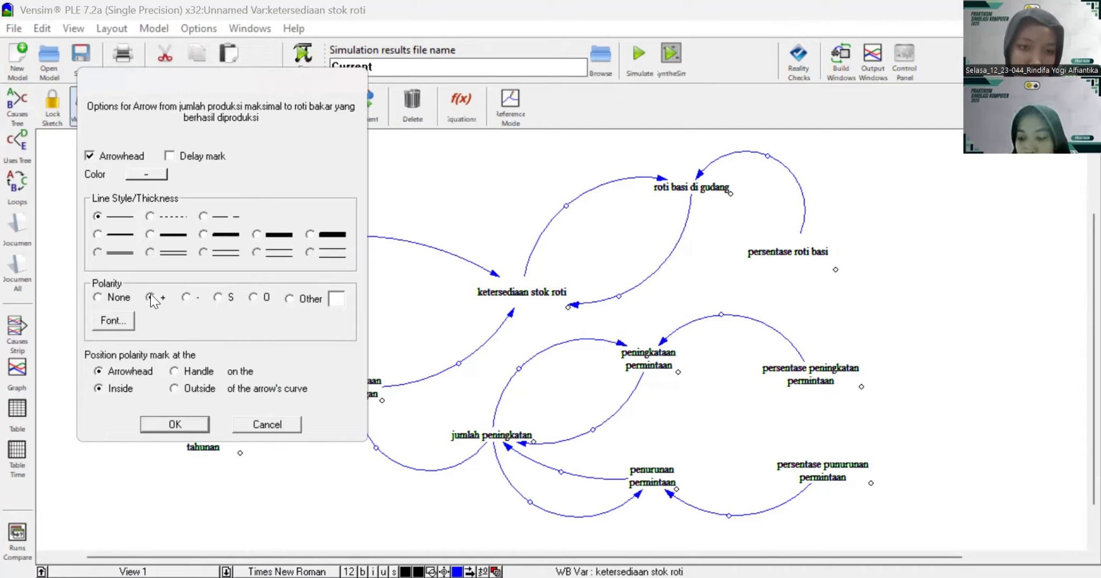
{"action": "left_click", "coordinate": [150, 297]}
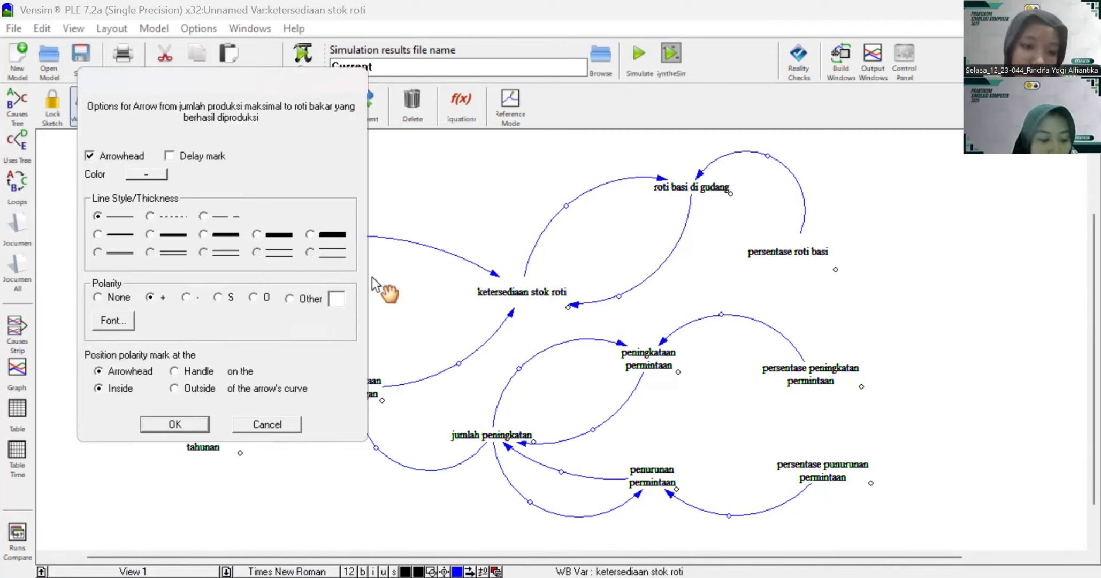
{"action": "key", "text": "Return"}
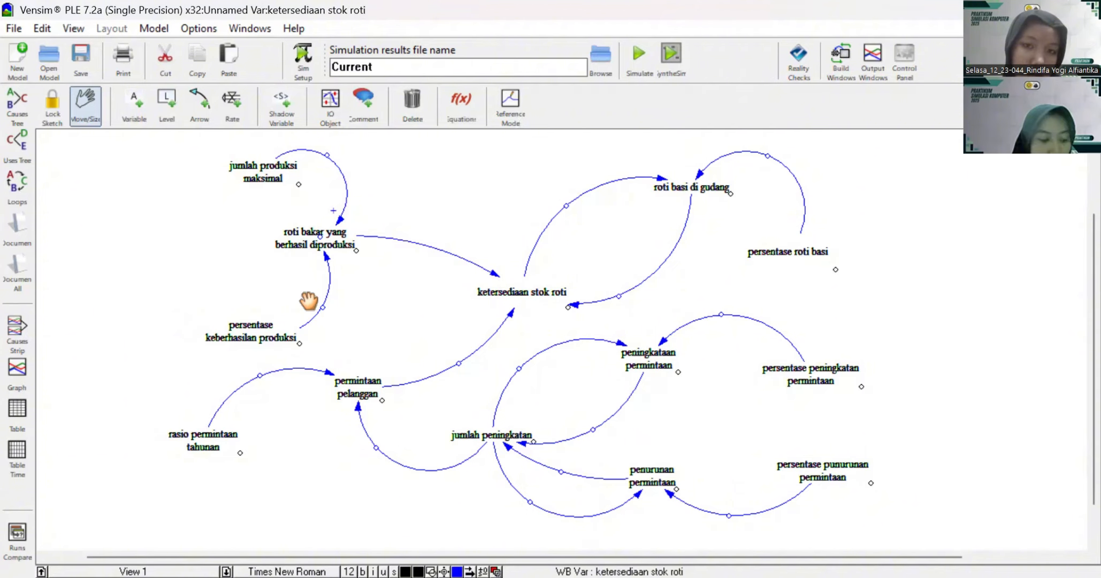
{"action": "right_click", "coordinate": [298, 324]}
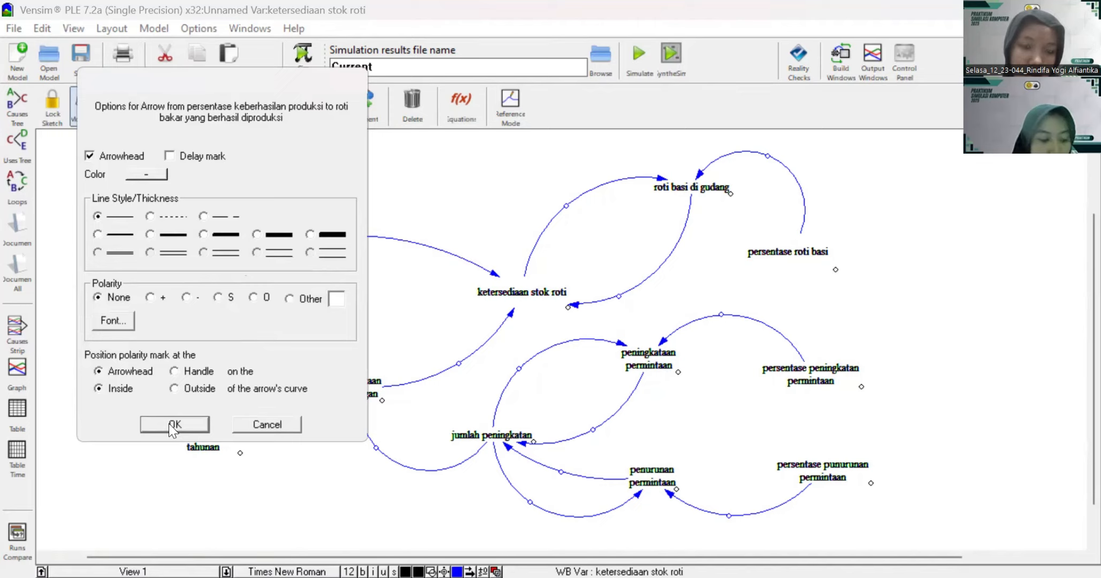
{"action": "left_click", "coordinate": [174, 424]}
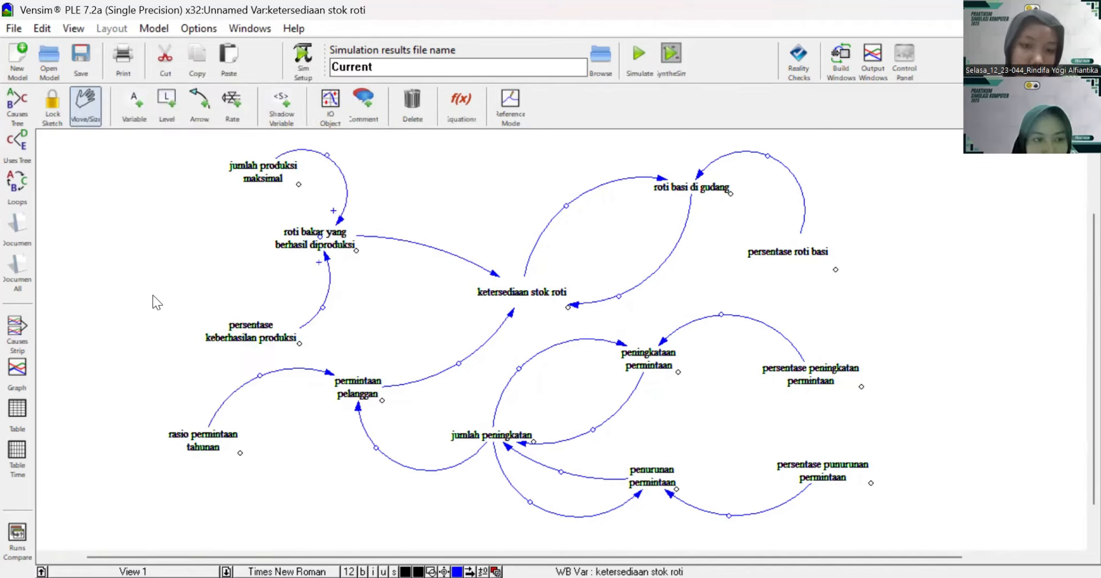
Step: Set + polarity on the arrows from "roti bakar yang berhasil diproduksi" to "ketersediaan stok roti" and from there to "roti basi di gudang"
{"action": "key", "text": "Tab"}
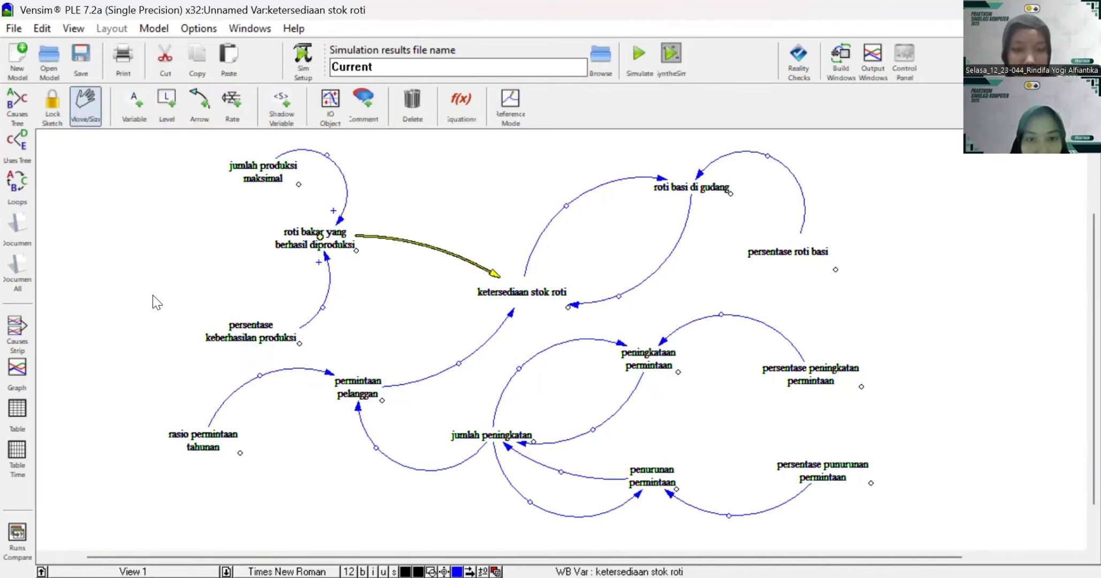
{"action": "left_click", "coordinate": [155, 302]}
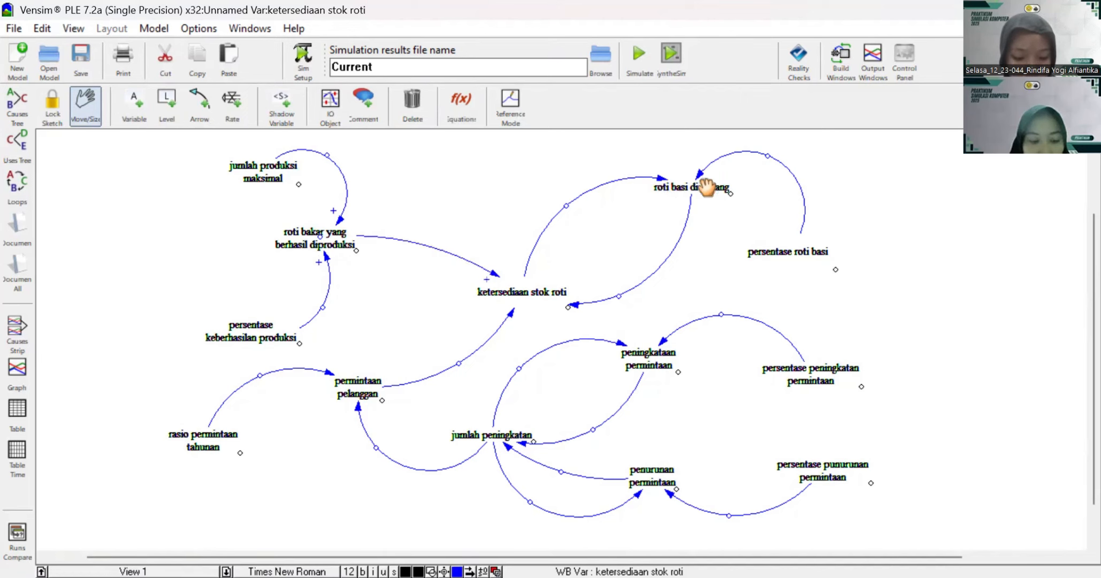
{"action": "left_click", "coordinate": [663, 182]}
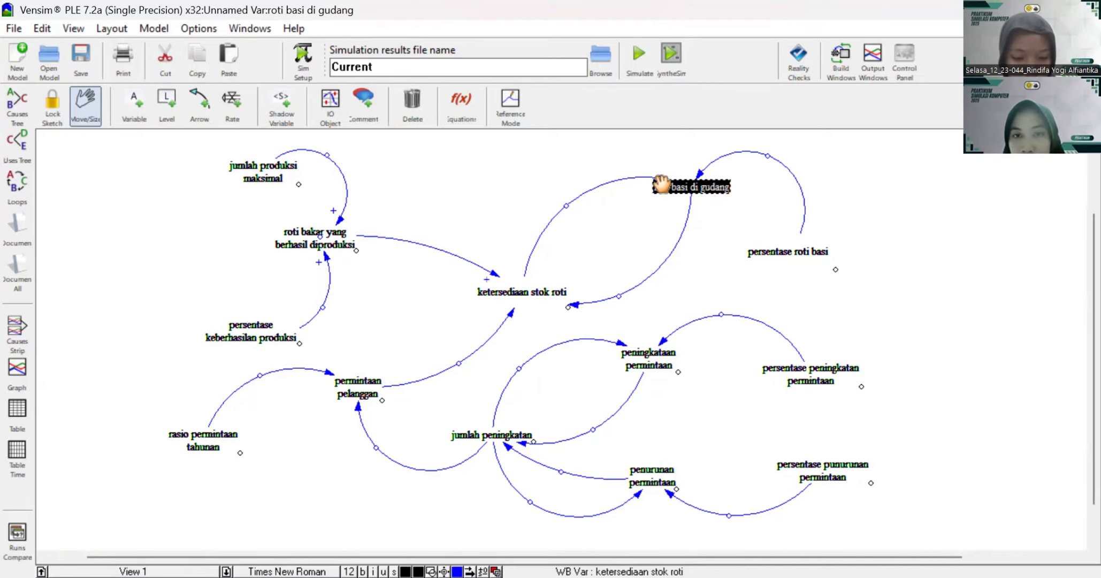
{"action": "left_click", "coordinate": [705, 179]}
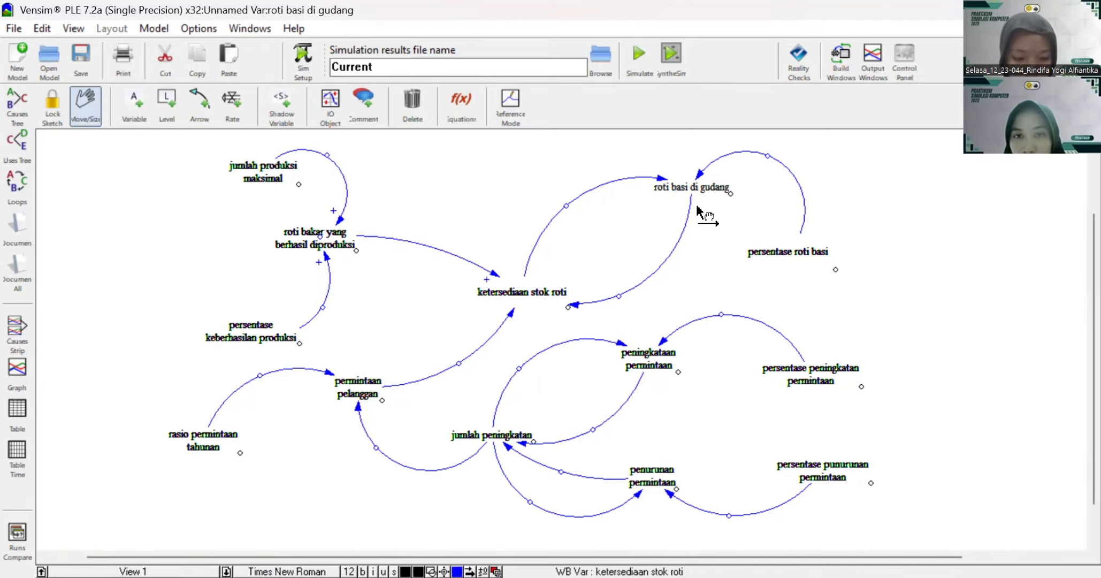
{"action": "scroll", "coordinate": [698, 206], "scroll_direction": "up", "scroll_amount": 3}
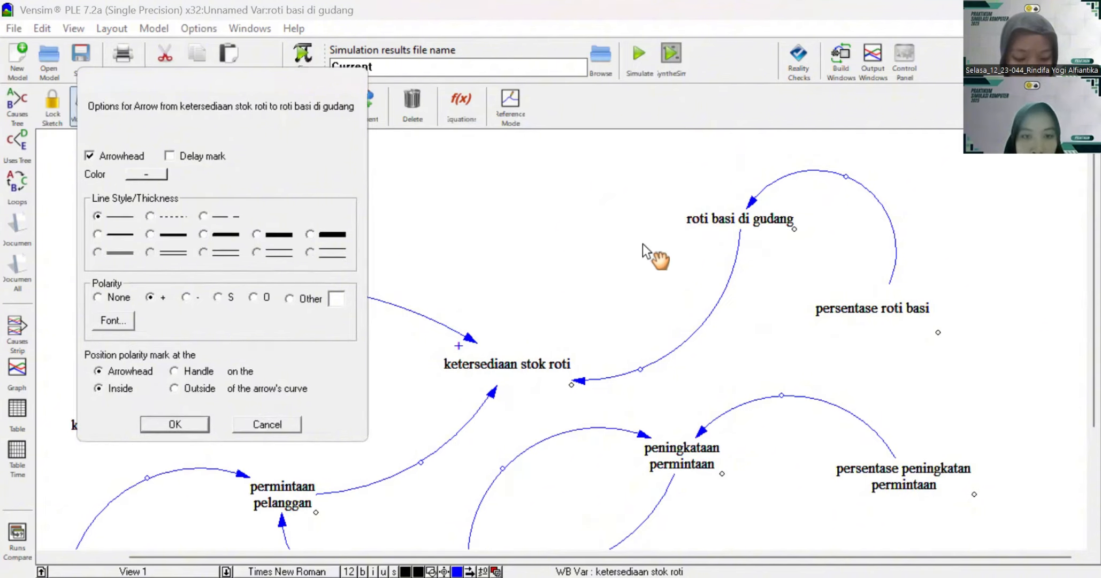
{"action": "scroll", "coordinate": [566, 254], "scroll_direction": "down", "scroll_amount": 1}
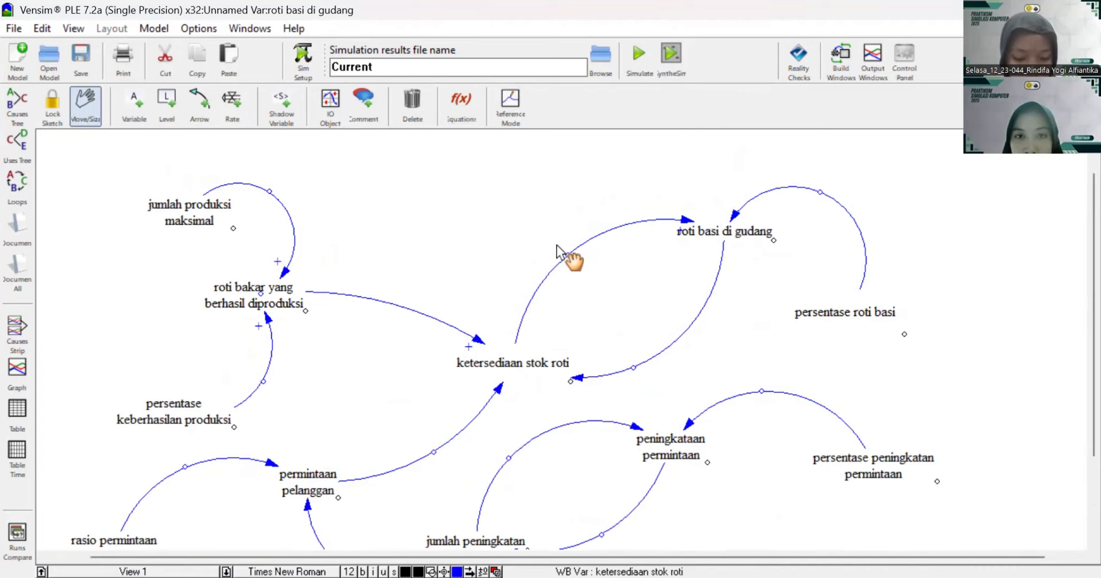
{"action": "left_click", "coordinate": [566, 254]}
{"action": "left_click", "coordinate": [636, 275]}
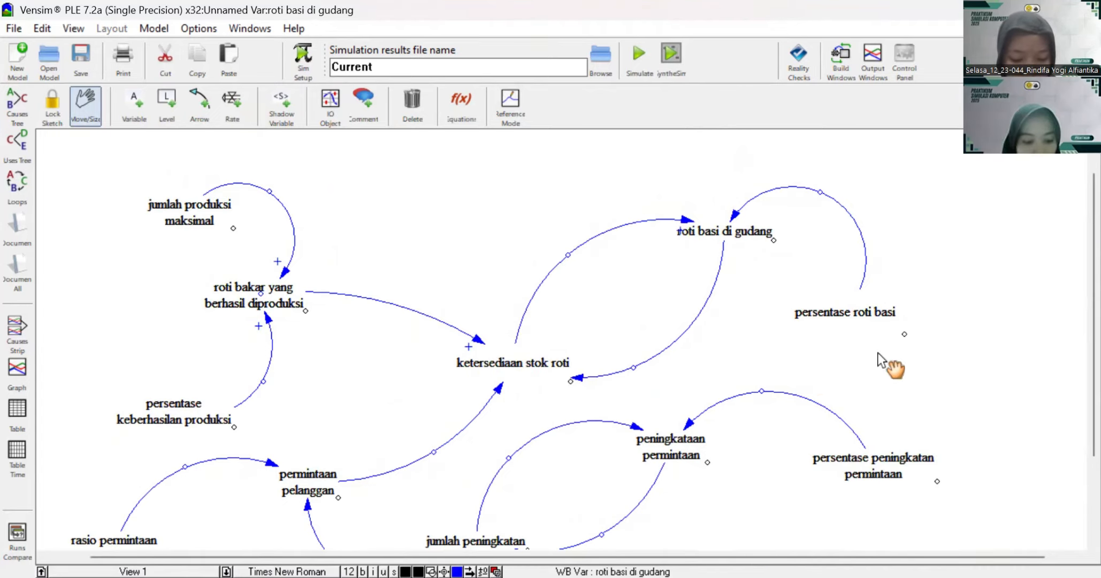
Step: Set + polarity on the arrow from "persentase roti basi" to "roti basi di gudang", declining to save the sketch for backup
{"action": "right_click", "coordinate": [734, 213]}
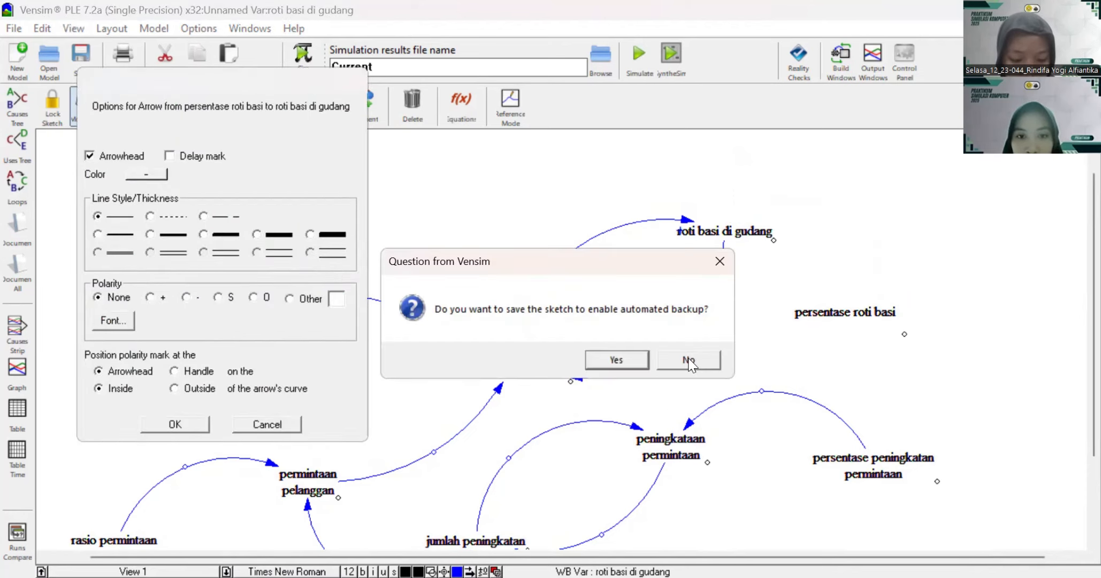
{"action": "left_click", "coordinate": [689, 361]}
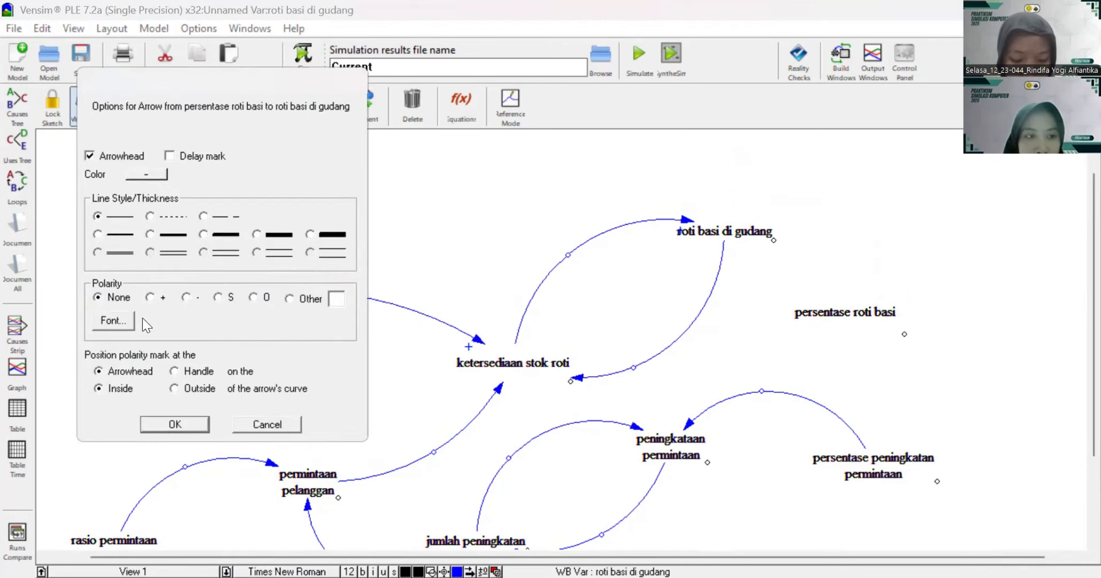
{"action": "left_click", "coordinate": [168, 425]}
Step: Set - polarity on the arrow from "roti basi di gudang" to "ketersediaan stok roti"
{"action": "scroll", "coordinate": [535, 329], "scroll_direction": "down", "scroll_amount": 3}
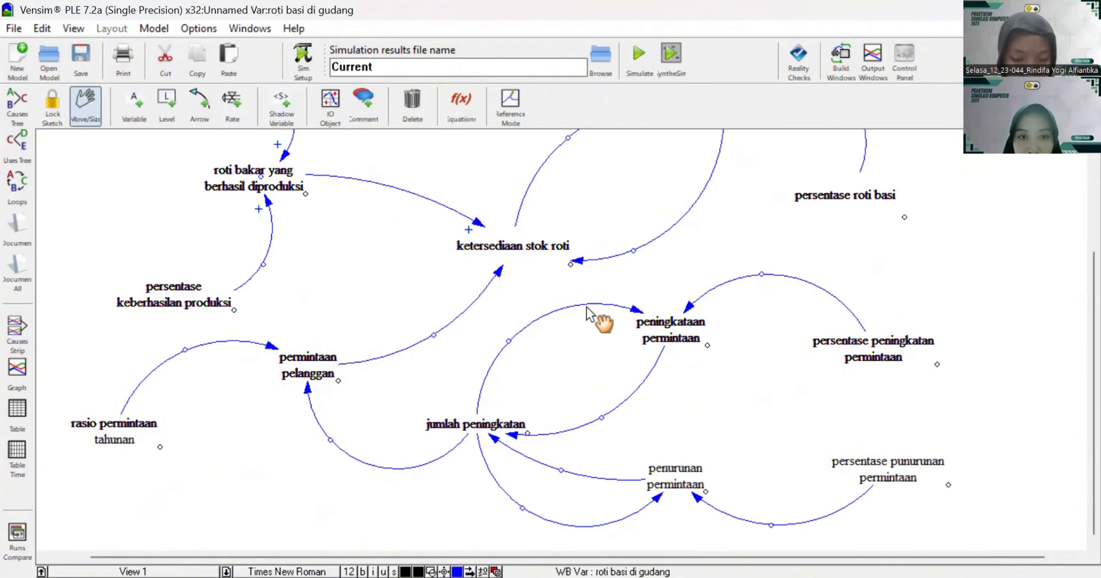
{"action": "scroll", "coordinate": [587, 306], "scroll_direction": "up", "scroll_amount": 4}
{"action": "scroll", "coordinate": [587, 306], "scroll_direction": "down", "scroll_amount": 3}
{"action": "scroll", "coordinate": [587, 306], "scroll_direction": "down", "scroll_amount": 1}
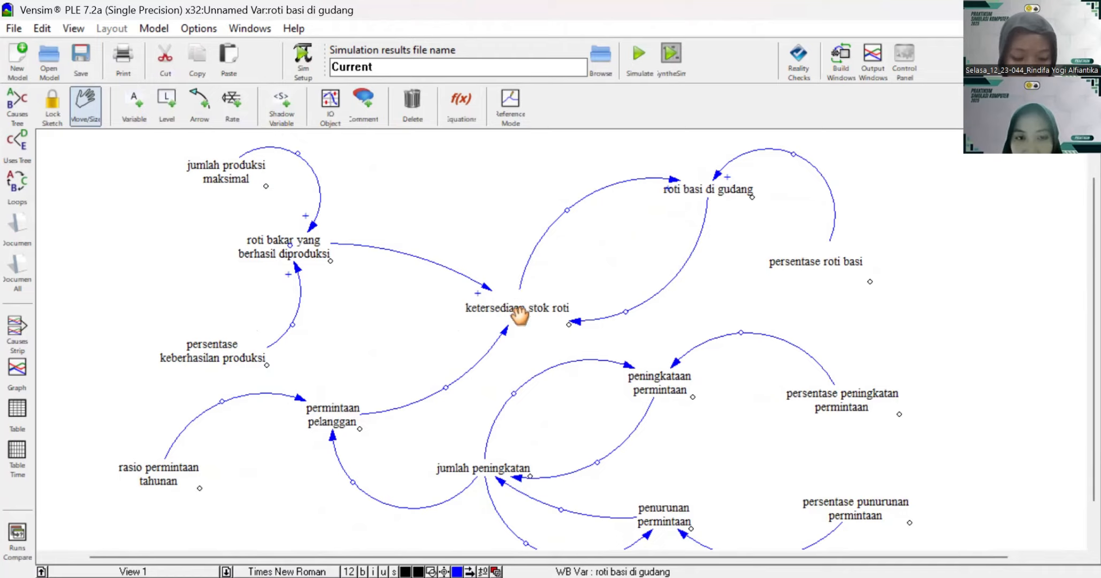
{"action": "left_click", "coordinate": [576, 322]}
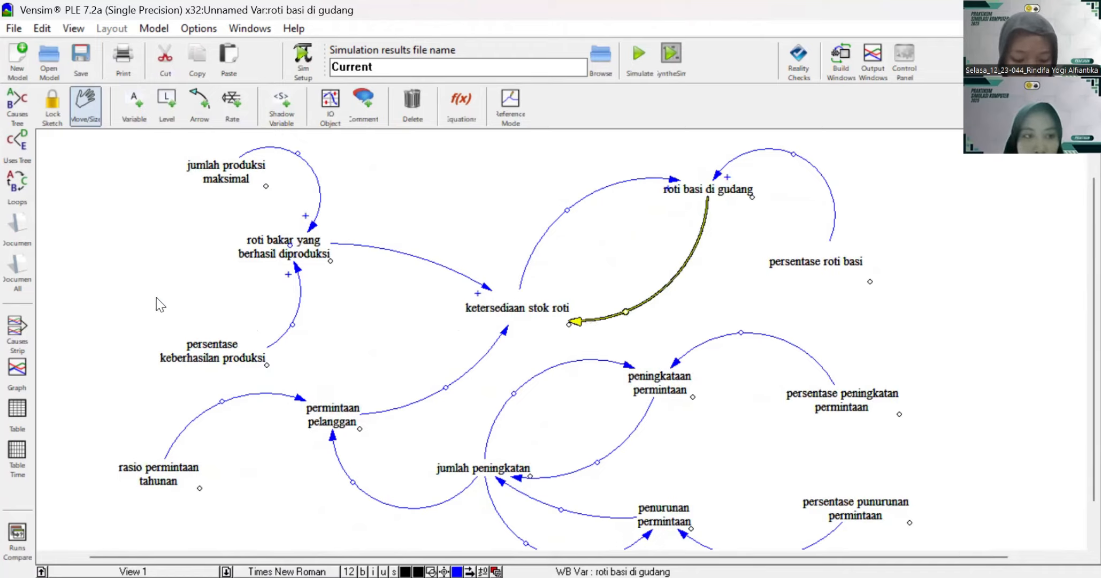
{"action": "left_click", "coordinate": [192, 294]}
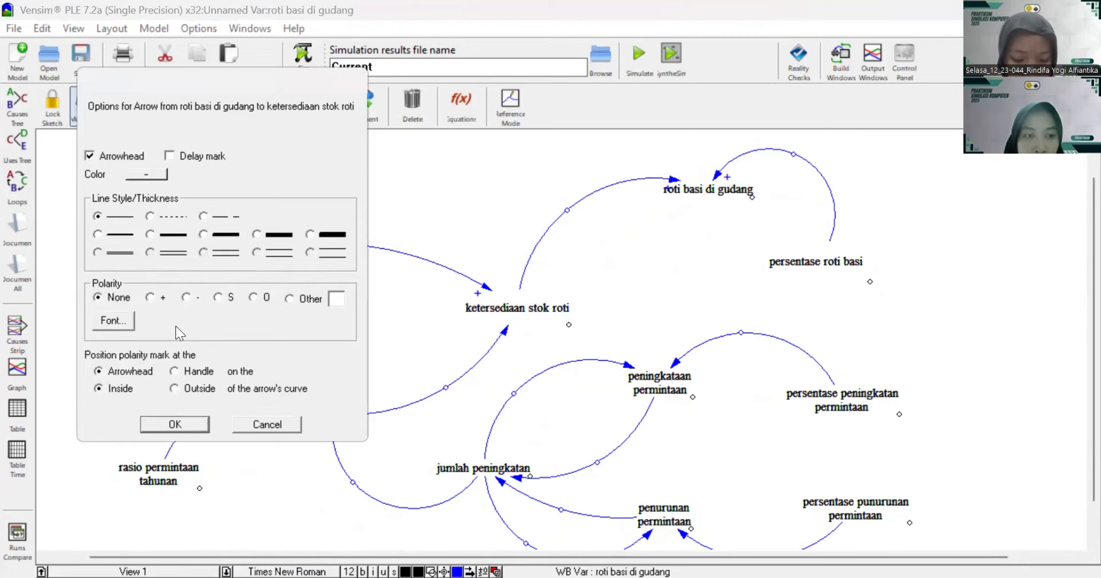
{"action": "left_click", "coordinate": [177, 424]}
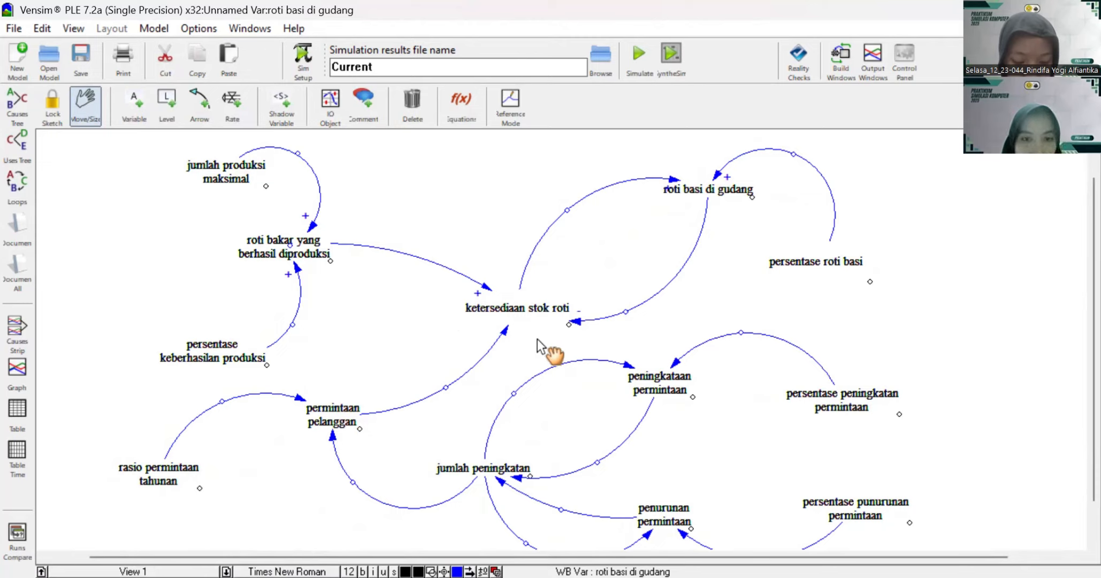
Step: Set - polarity on the arrow from "permintaan pelanggan" to "ketersediaan stok roti"
{"action": "left_click", "coordinate": [505, 332]}
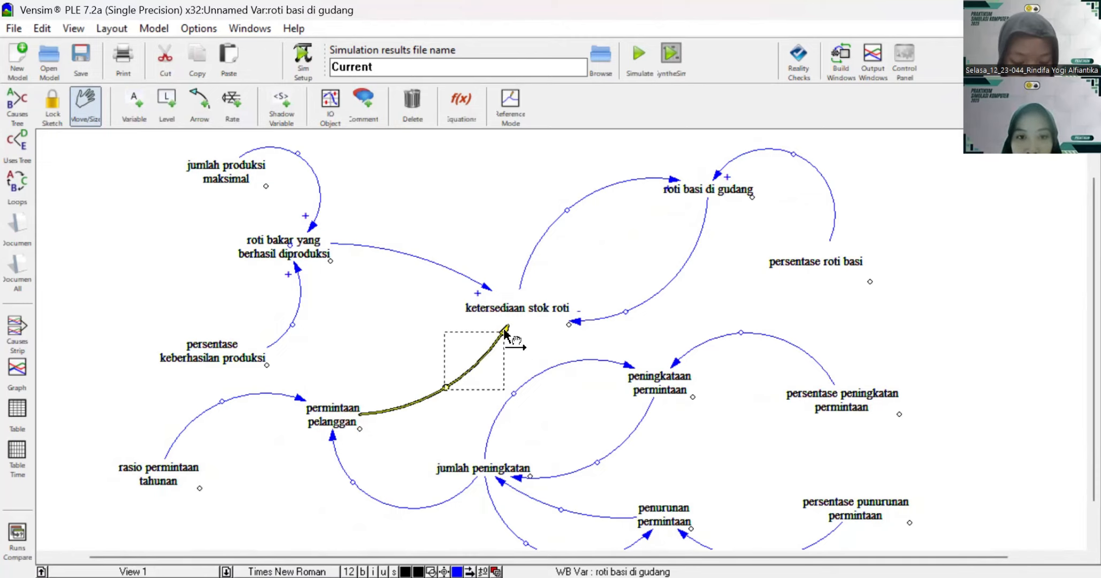
{"action": "right_click", "coordinate": [504, 328]}
{"action": "left_click", "coordinate": [187, 297]}
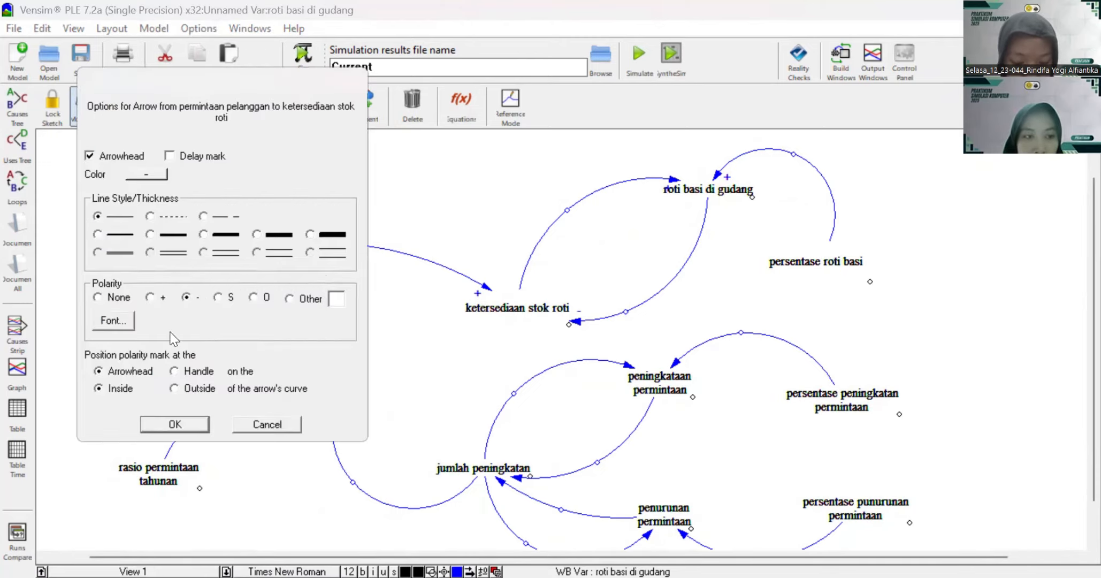
{"action": "key", "text": "Return"}
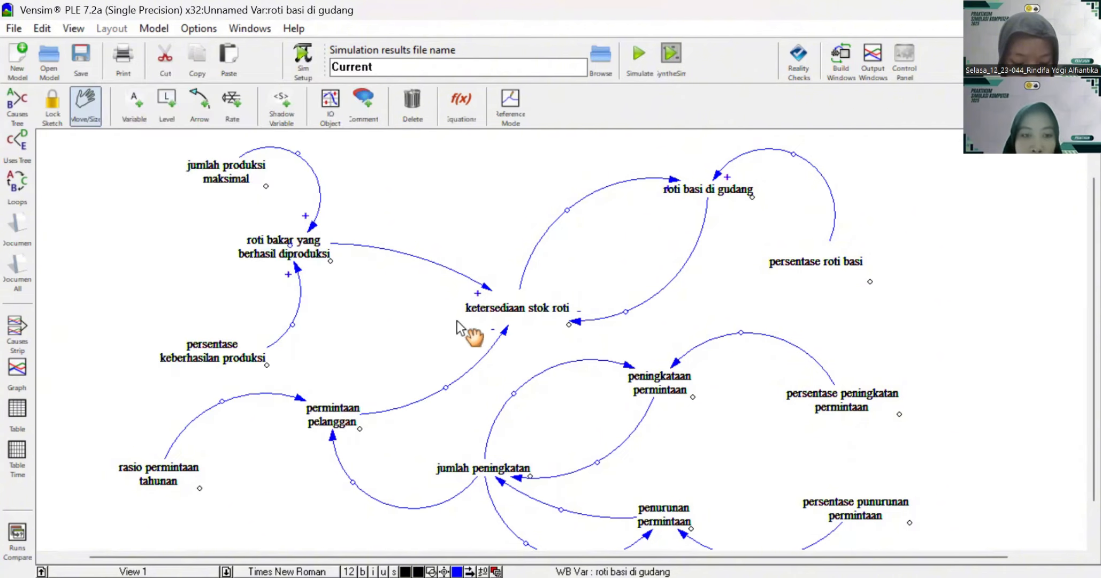
Step: Set + polarity on both arrows into "permintaan pelanggan", from "rasio permintaan tahunan" and "jumlah peningkatan"
{"action": "scroll", "coordinate": [356, 411], "scroll_direction": "down", "scroll_amount": 2}
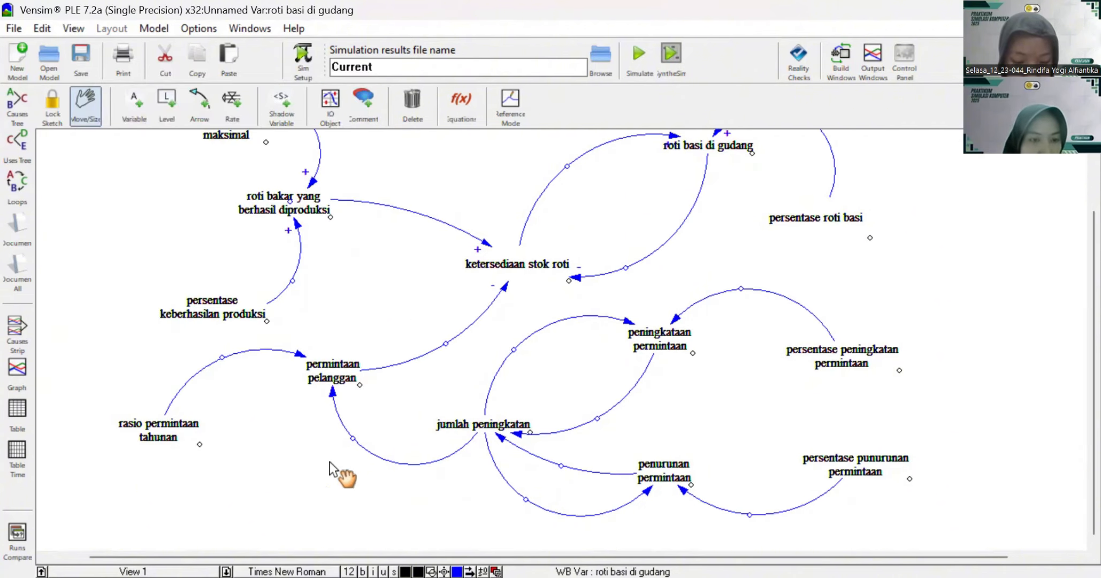
{"action": "right_click", "coordinate": [299, 352]}
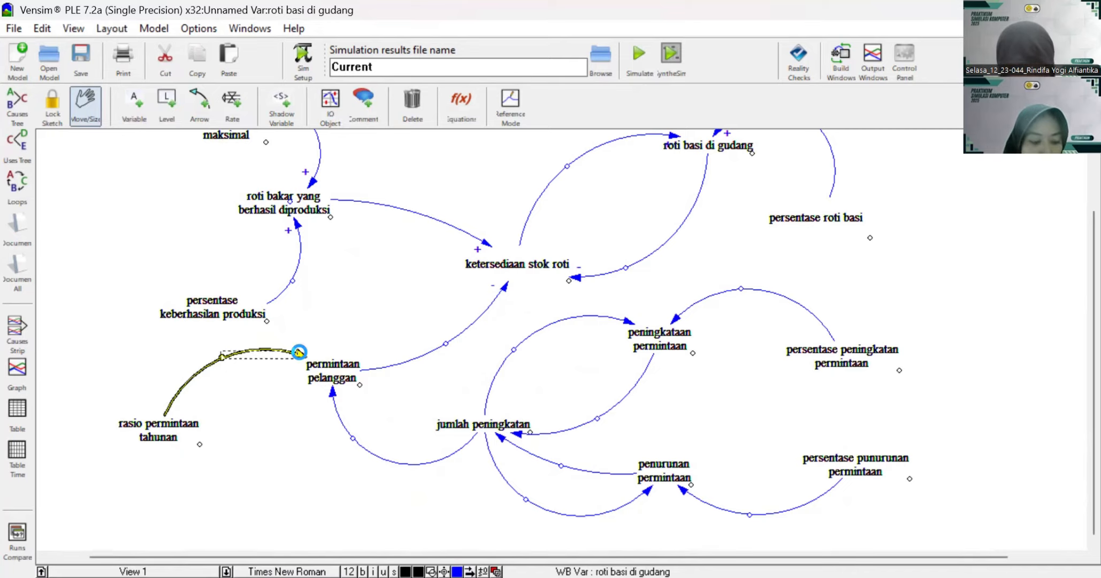
{"action": "left_click", "coordinate": [149, 298]}
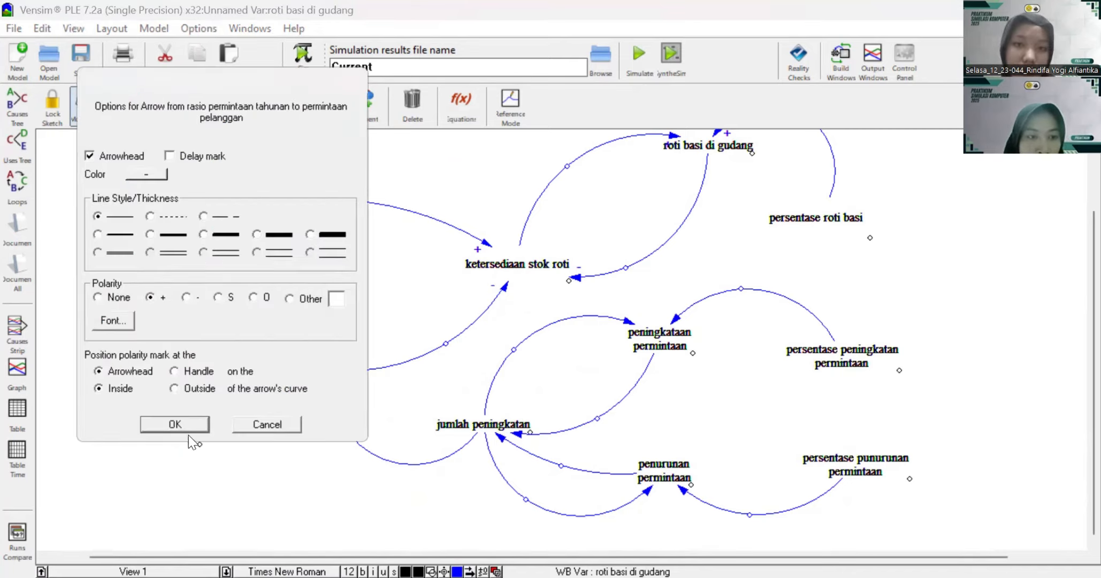
{"action": "left_click", "coordinate": [185, 426]}
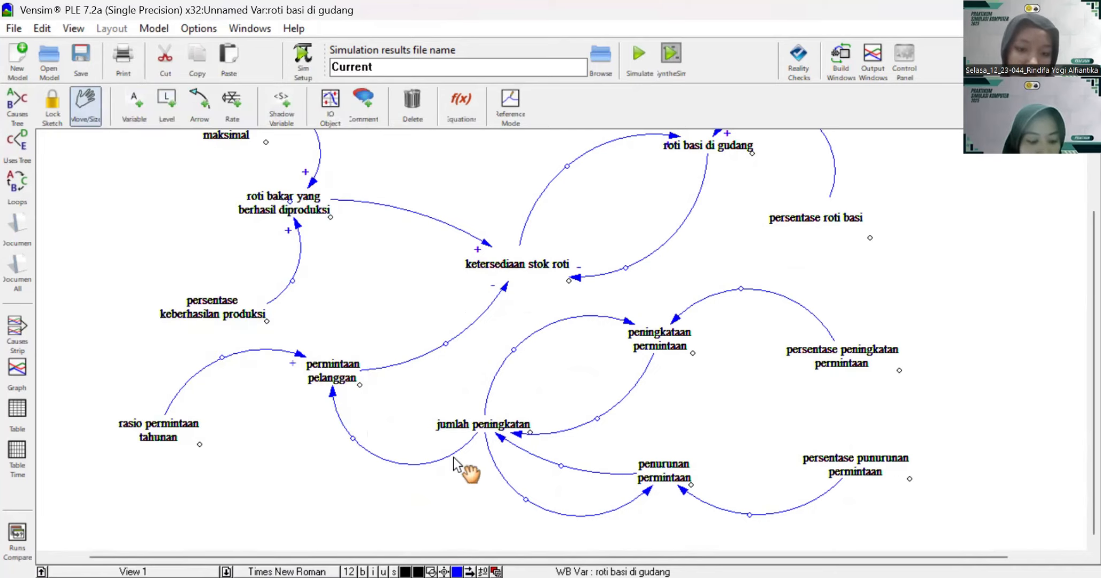
{"action": "left_click", "coordinate": [333, 396]}
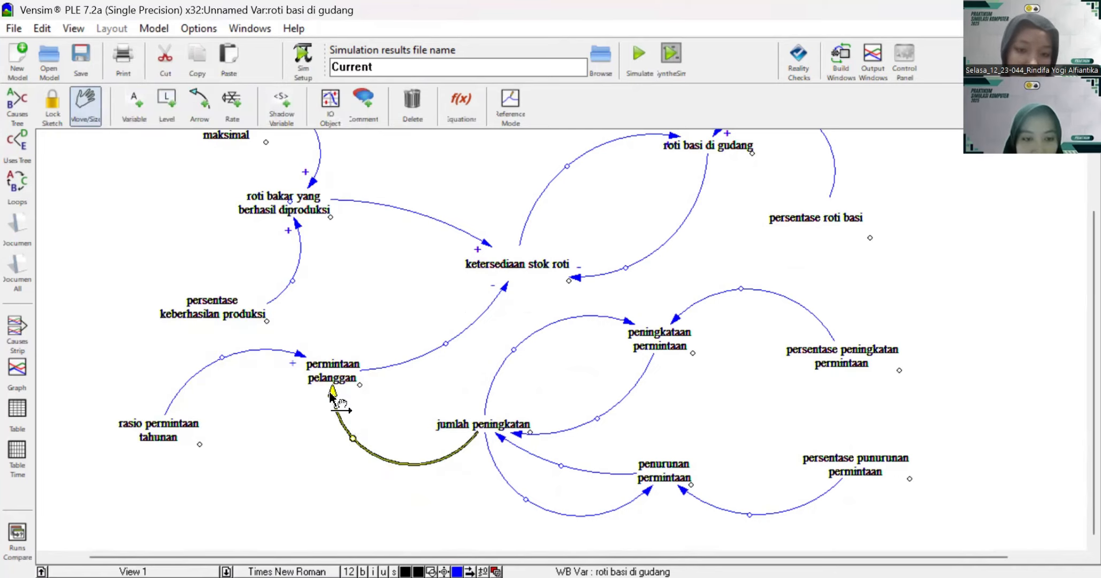
{"action": "right_click", "coordinate": [331, 395]}
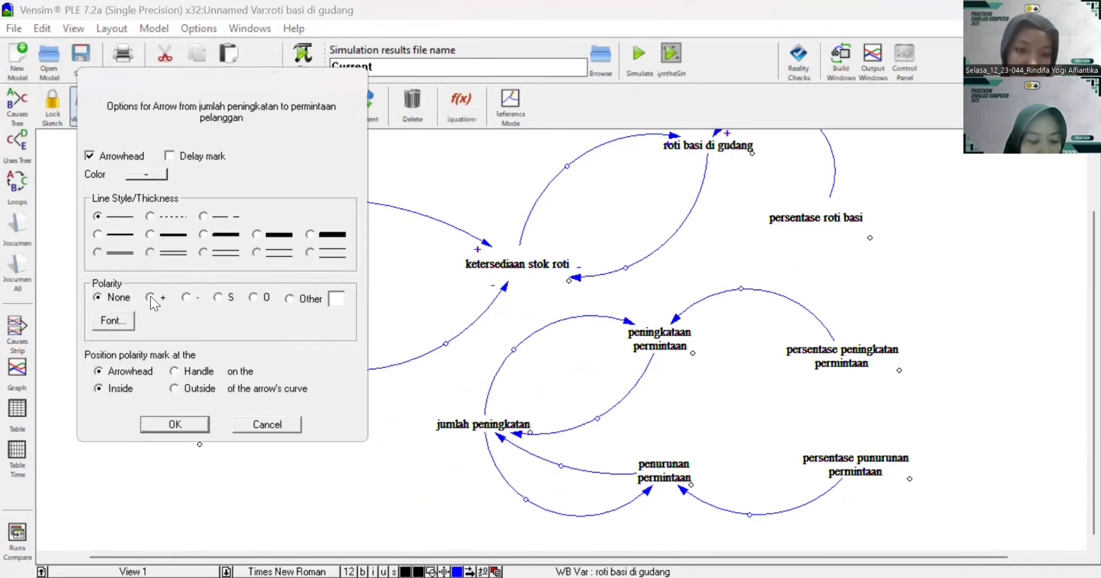
{"action": "left_click", "coordinate": [182, 425]}
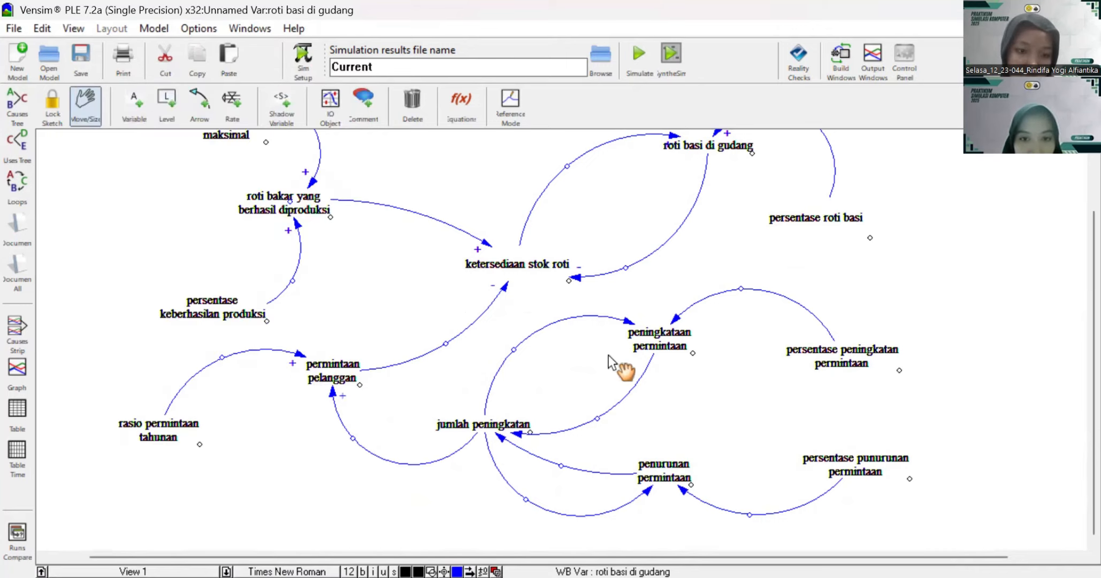
Step: Set + polarity on the arrows from "jumlah peningkatan" to "peningkataan permintaan" and to "penurunan permintaan"
{"action": "scroll", "coordinate": [715, 365], "scroll_direction": "up", "scroll_amount": 3}
{"action": "scroll", "coordinate": [716, 365], "scroll_direction": "down", "scroll_amount": 3}
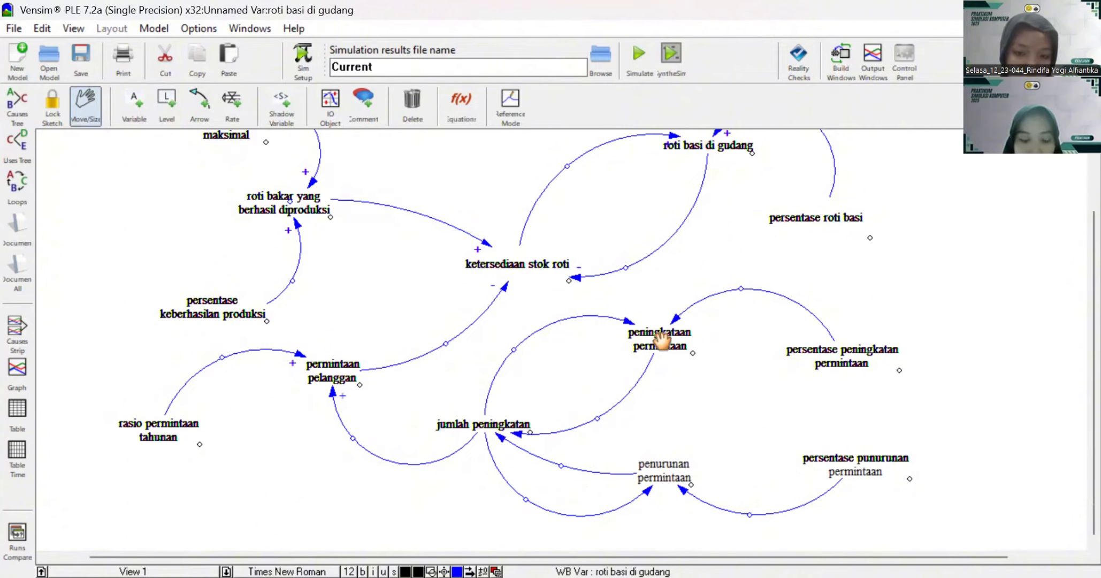
{"action": "right_click", "coordinate": [628, 324]}
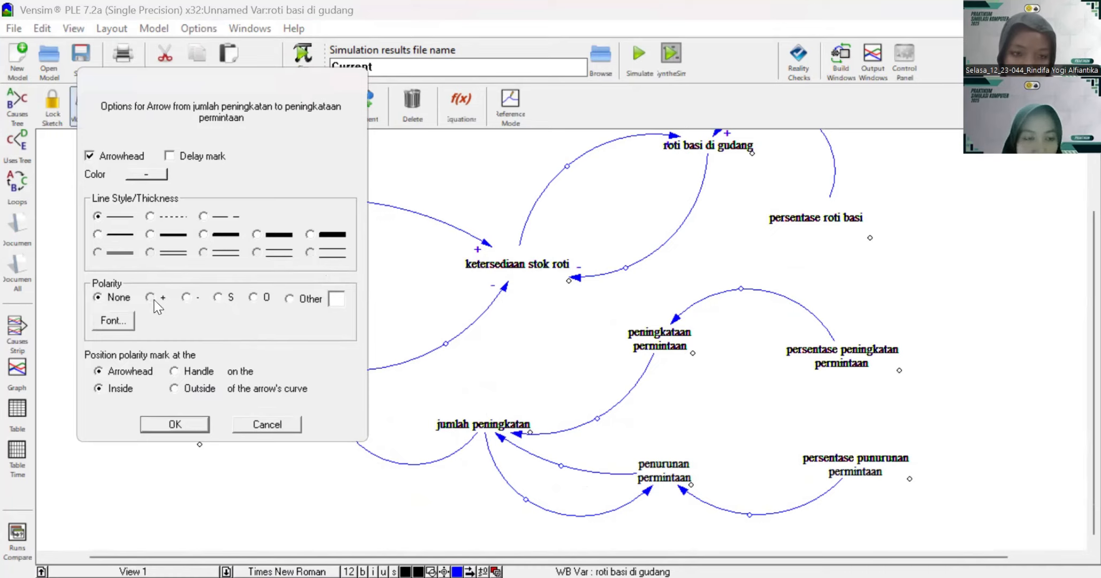
{"action": "left_click", "coordinate": [151, 297]}
{"action": "left_click", "coordinate": [161, 425]}
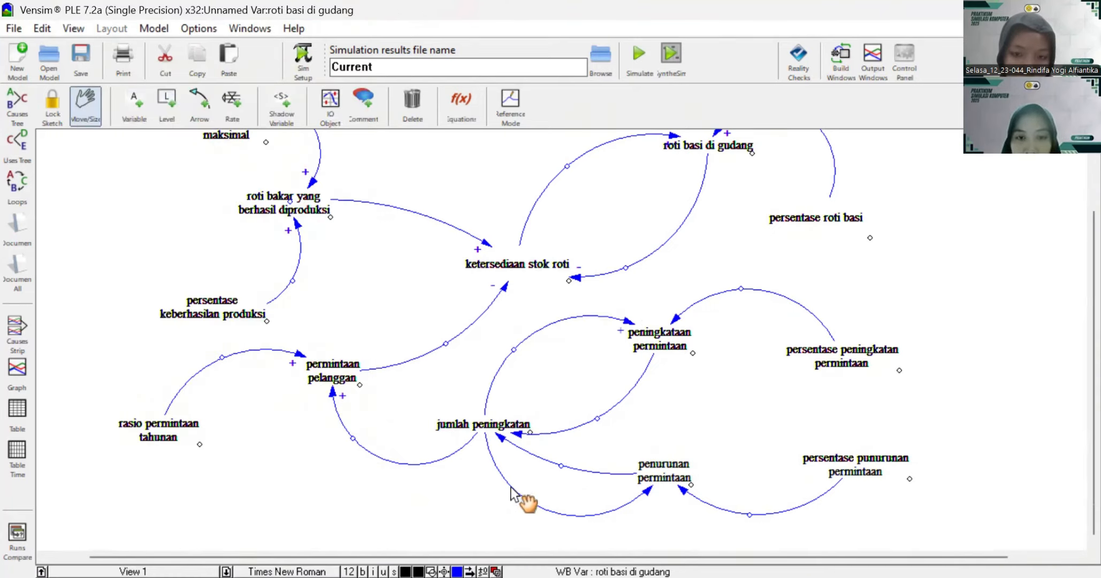
{"action": "left_click", "coordinate": [647, 490]}
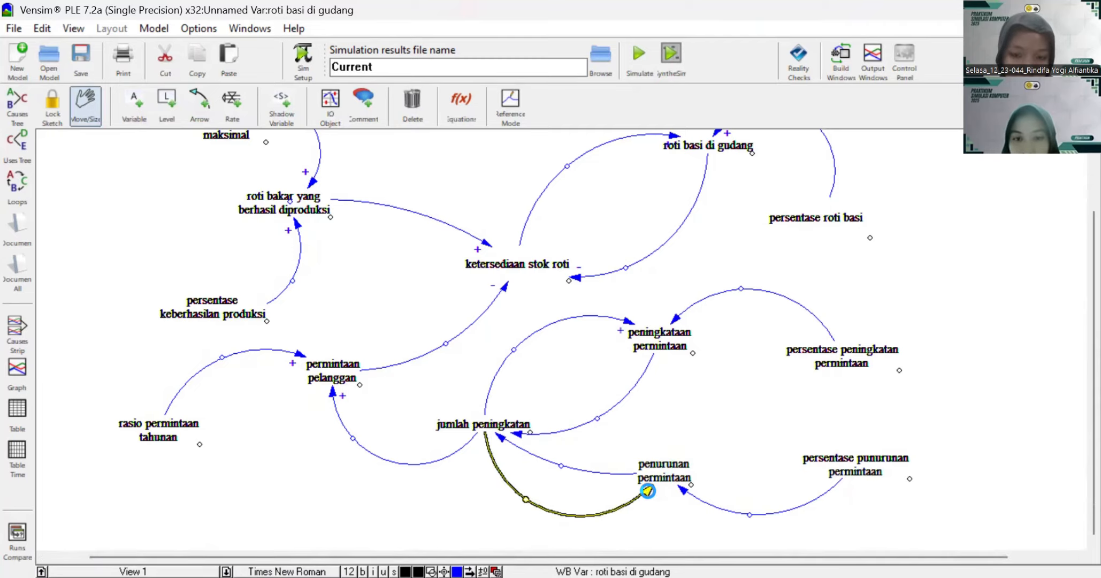
{"action": "right_click", "coordinate": [647, 490]}
{"action": "left_click", "coordinate": [151, 297]}
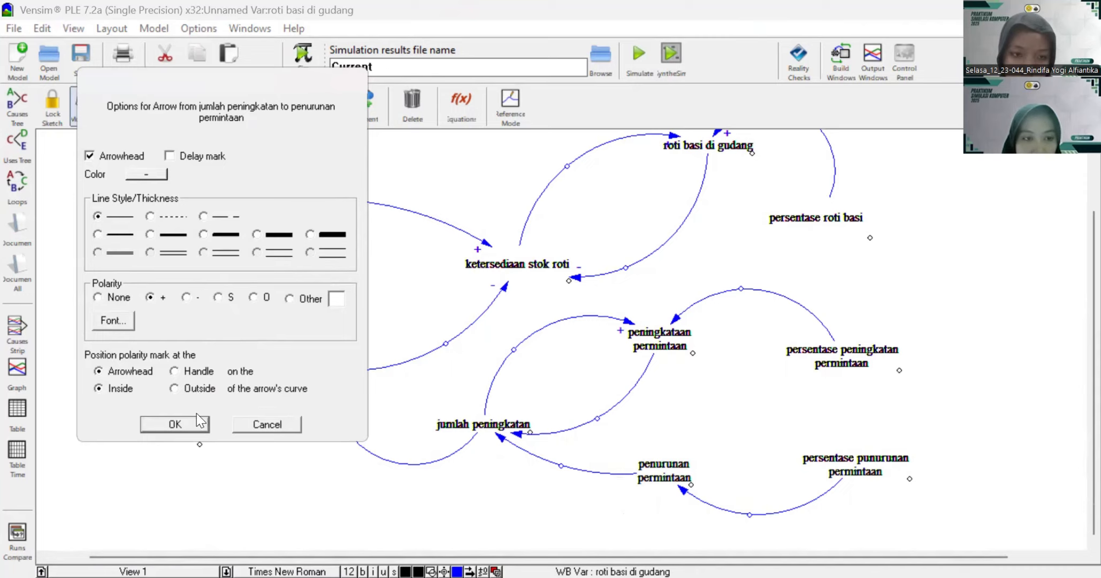
{"action": "left_click", "coordinate": [175, 423]}
Step: Set - polarity on both arrows into "jumlah peningkatan", from "peningkataan permintaan" and "penurunan permintaan"
{"action": "left_click", "coordinate": [660, 338]}
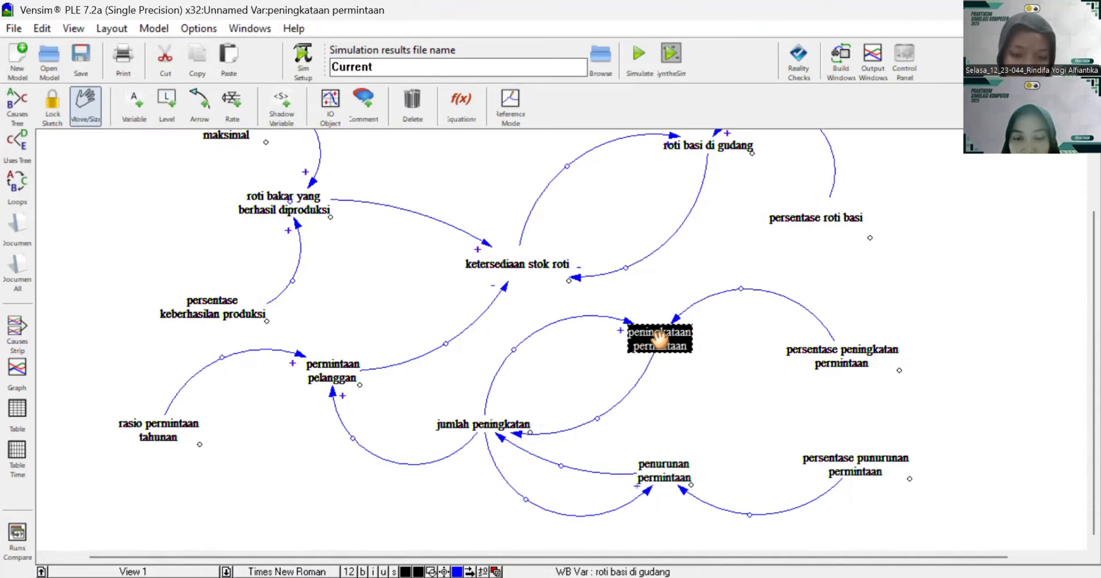
{"action": "left_click", "coordinate": [528, 432]}
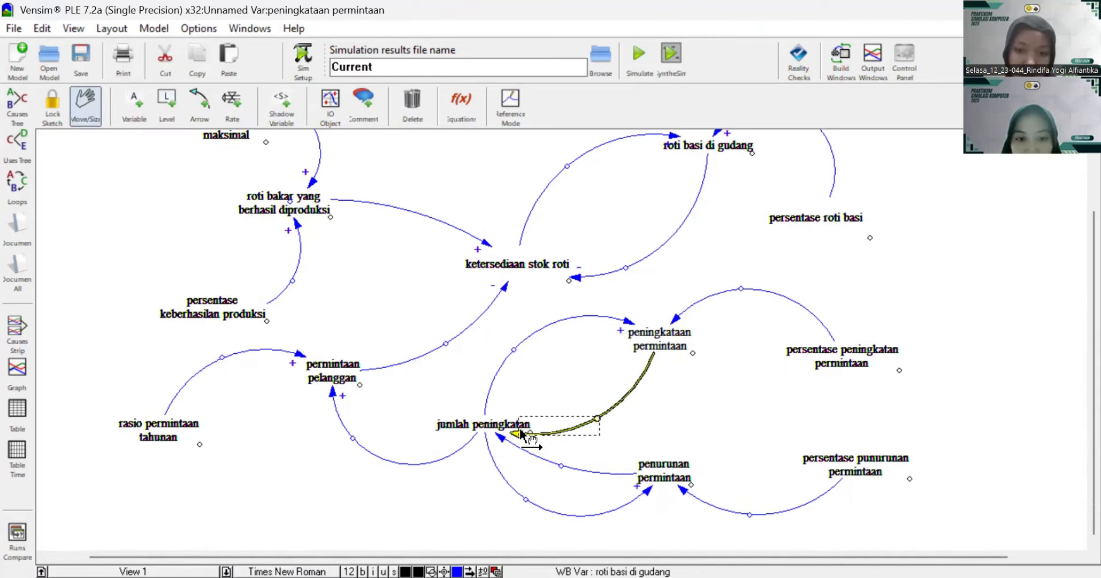
{"action": "right_click", "coordinate": [518, 438]}
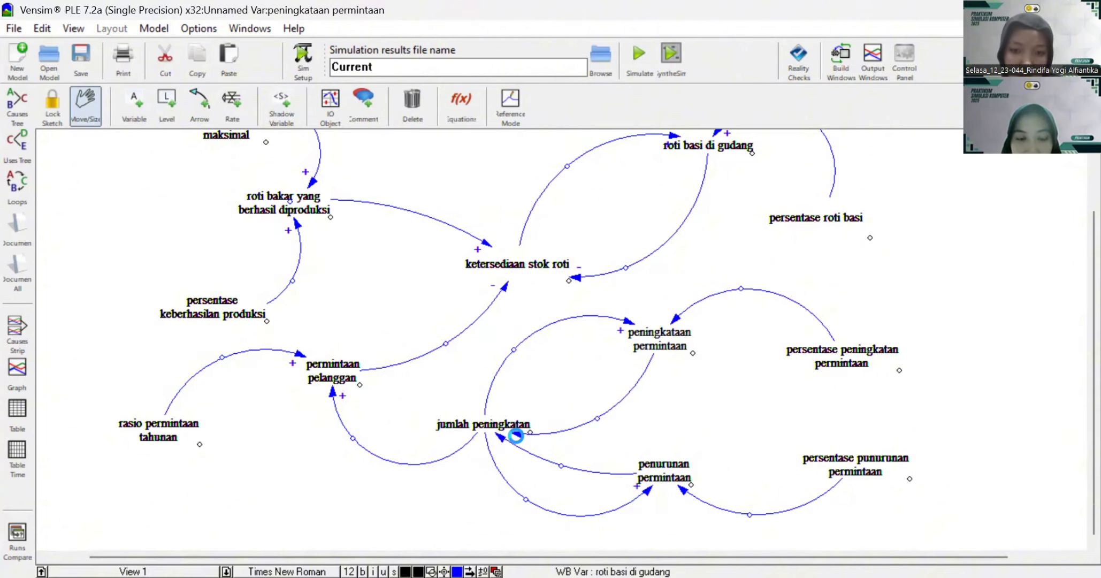
{"action": "left_click", "coordinate": [252, 277]}
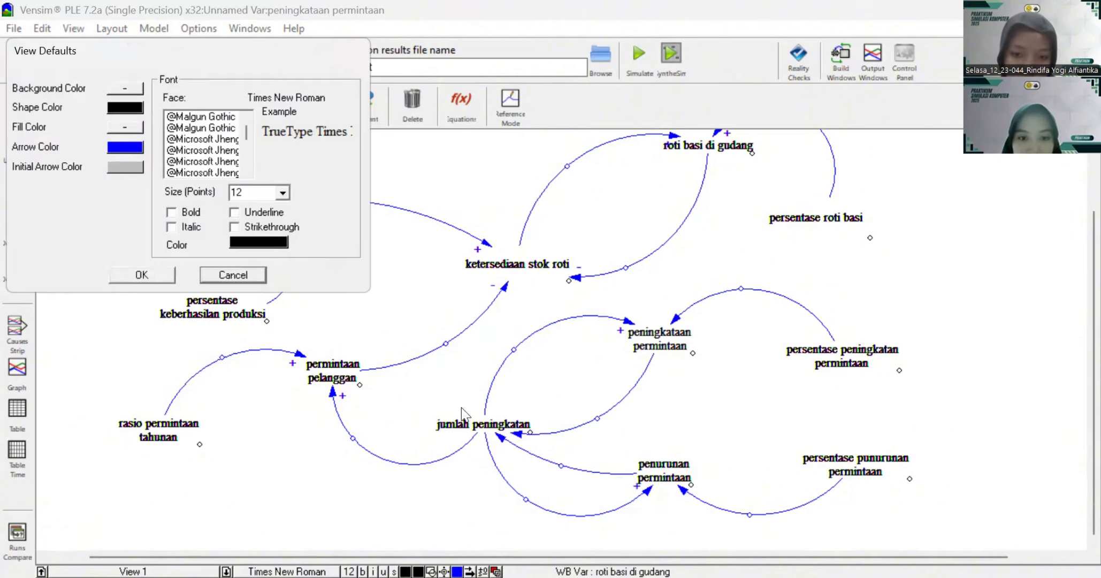
{"action": "right_click", "coordinate": [518, 436]}
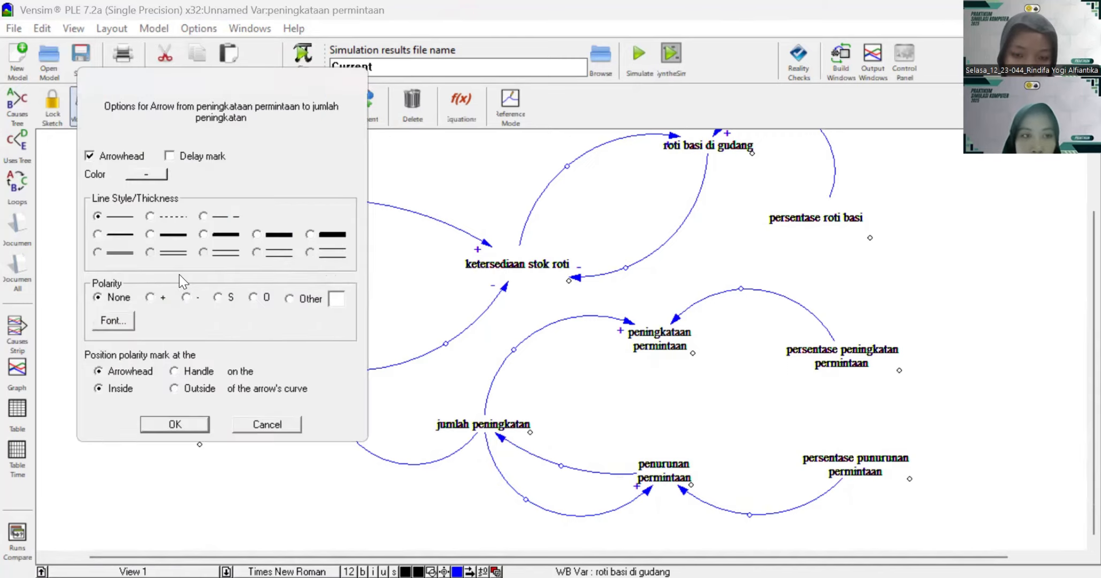
{"action": "left_click", "coordinate": [185, 298]}
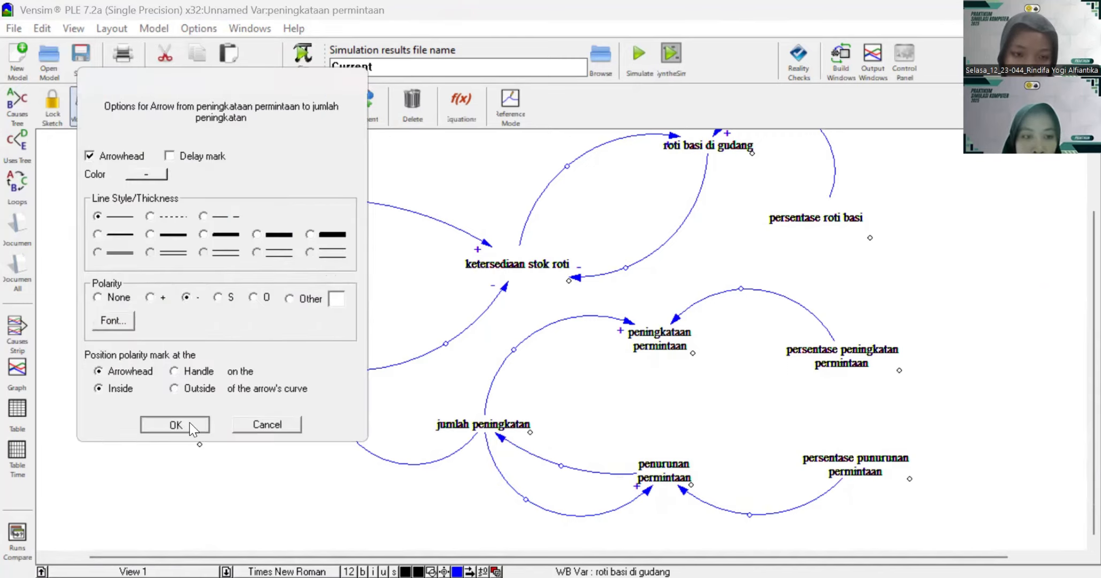
{"action": "left_click", "coordinate": [176, 424]}
{"action": "right_click", "coordinate": [508, 443]}
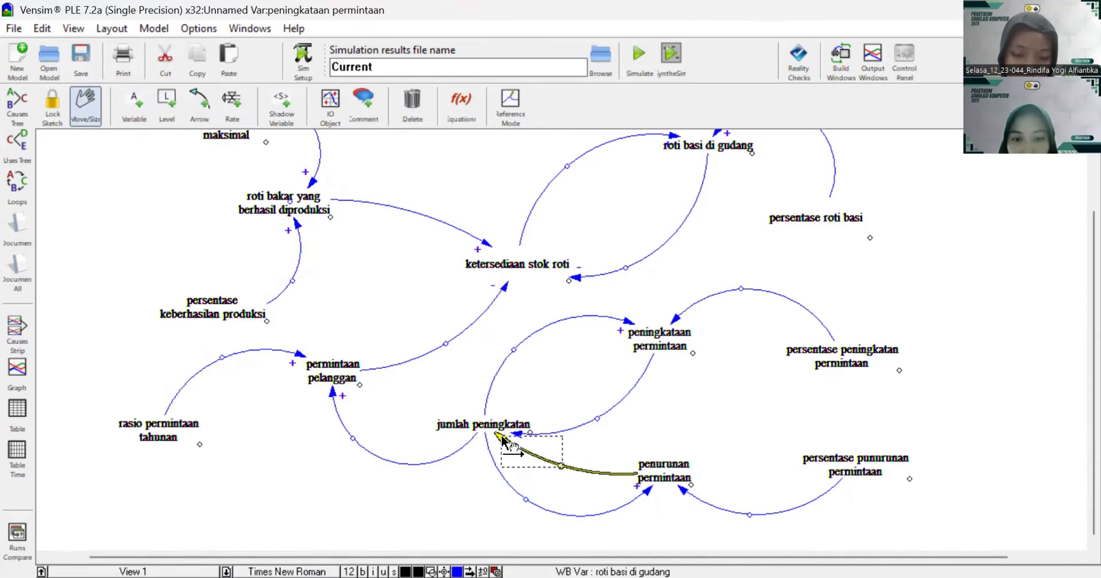
{"action": "left_click", "coordinate": [188, 298]}
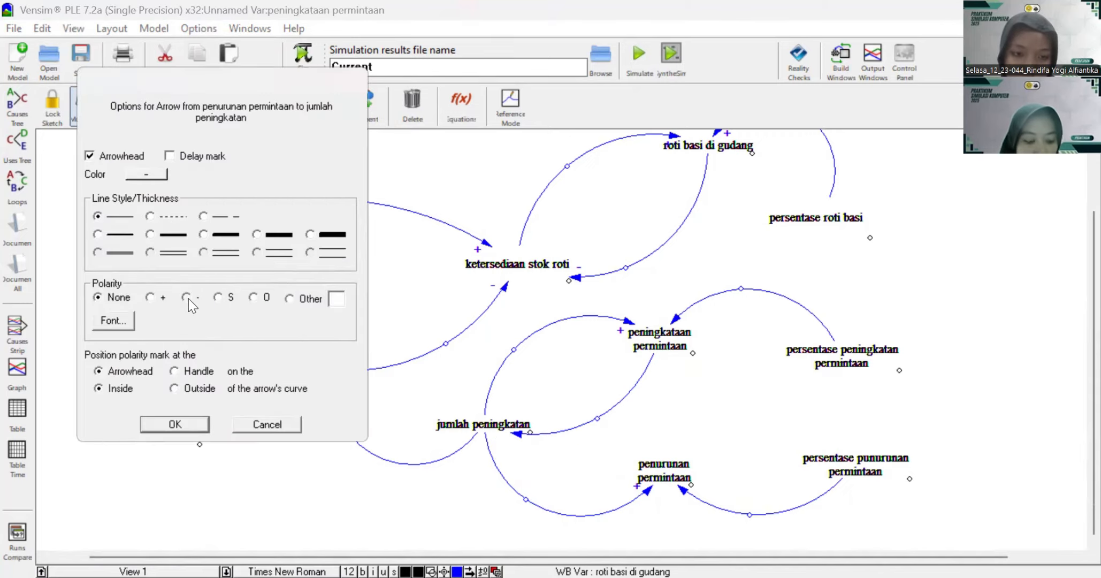
{"action": "left_click", "coordinate": [168, 424]}
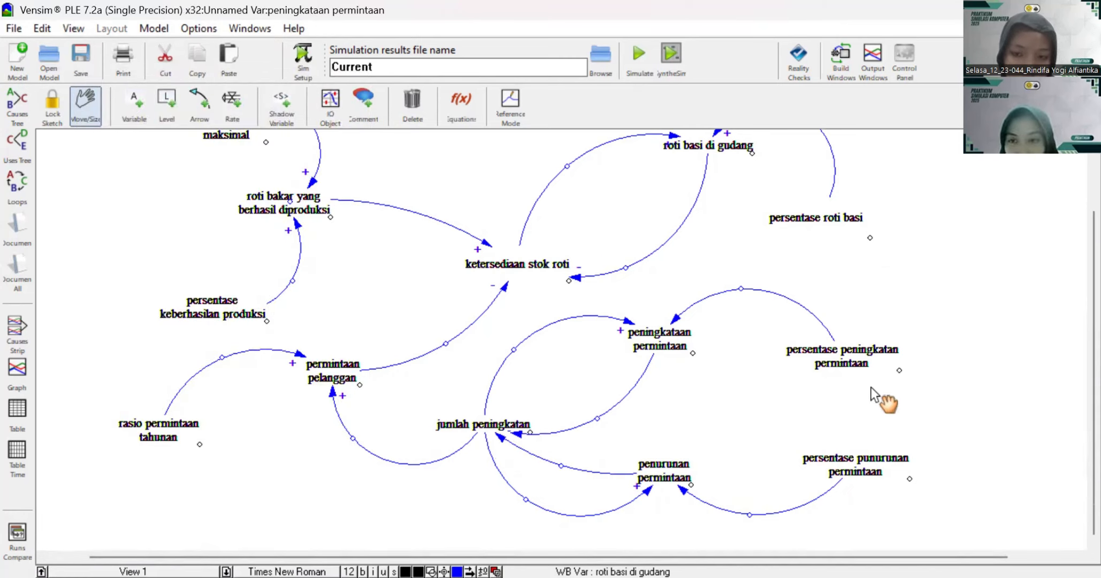
Step: Set + polarity on the arrows from "persentase peningkatan permintaan" to "peningkataan permintaan" and from "persentase punurunan permintaan" to "penurunan permintaan"
{"action": "right_click", "coordinate": [676, 317]}
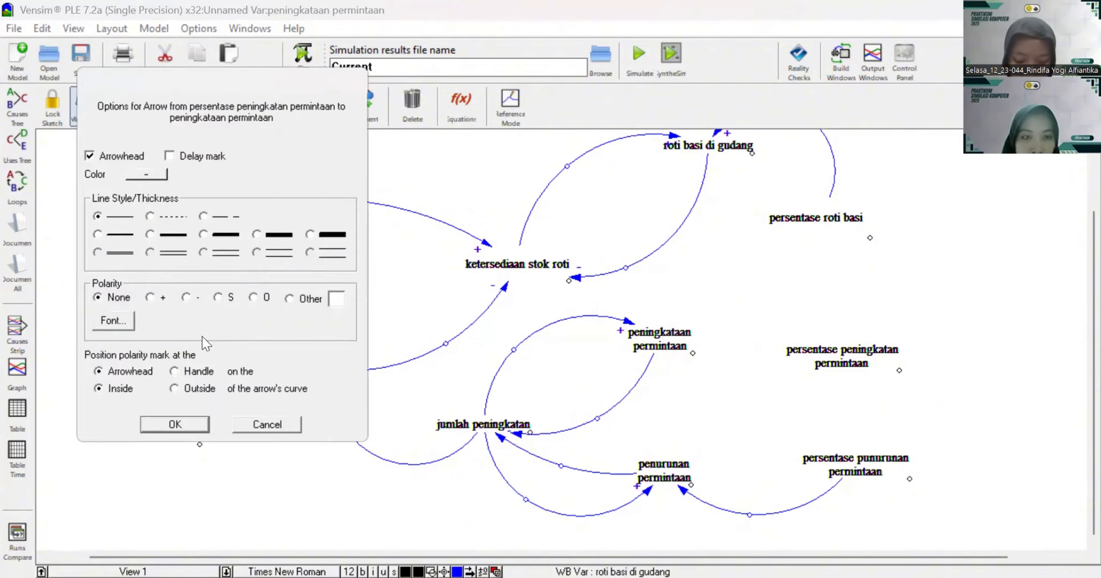
{"action": "left_click", "coordinate": [175, 424]}
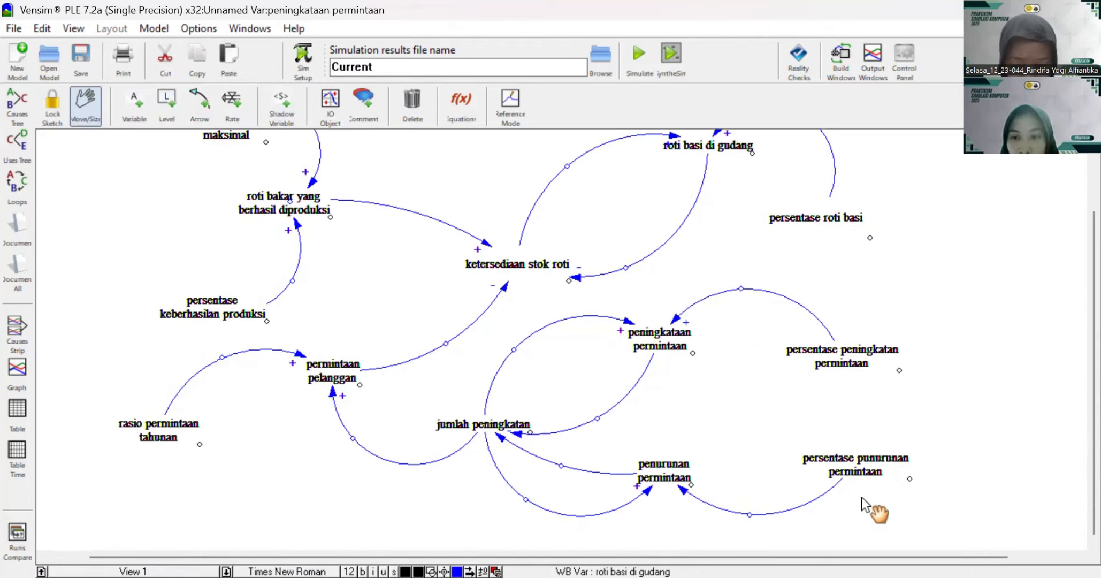
{"action": "left_click", "coordinate": [683, 490]}
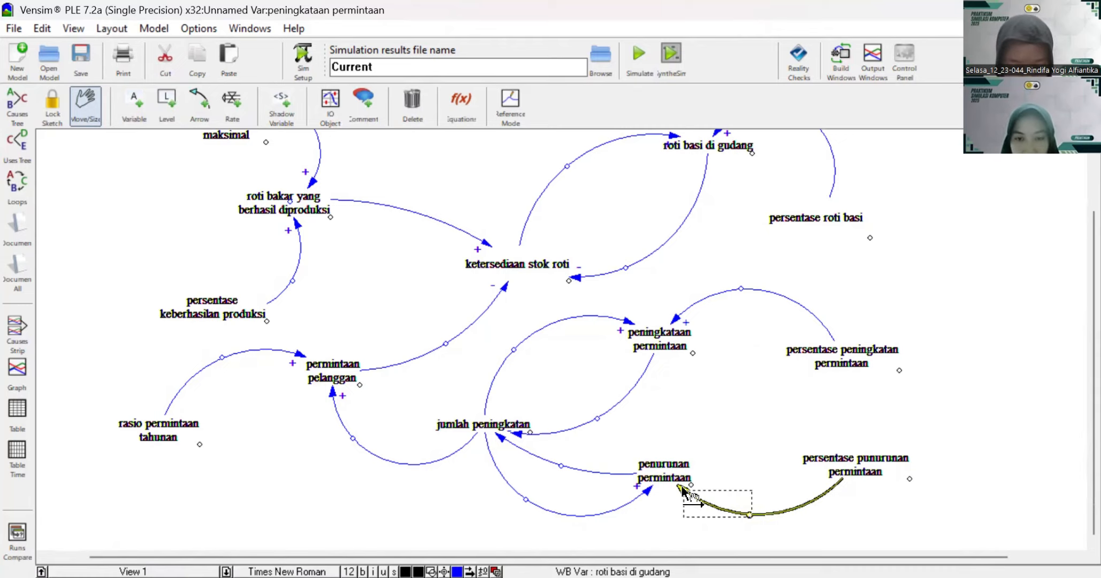
{"action": "right_click", "coordinate": [687, 502]}
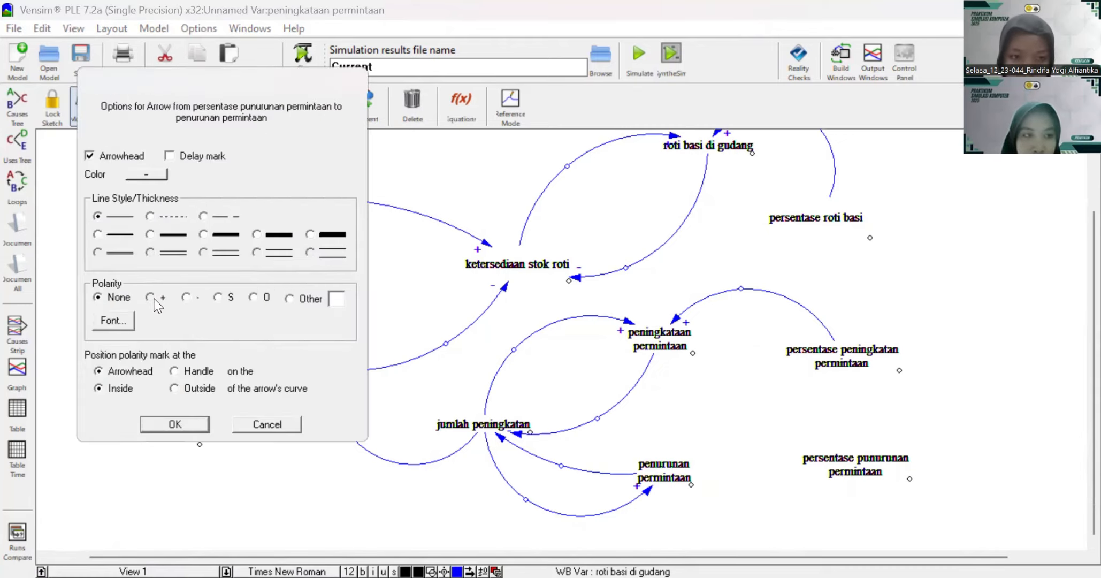
{"action": "left_click", "coordinate": [195, 423]}
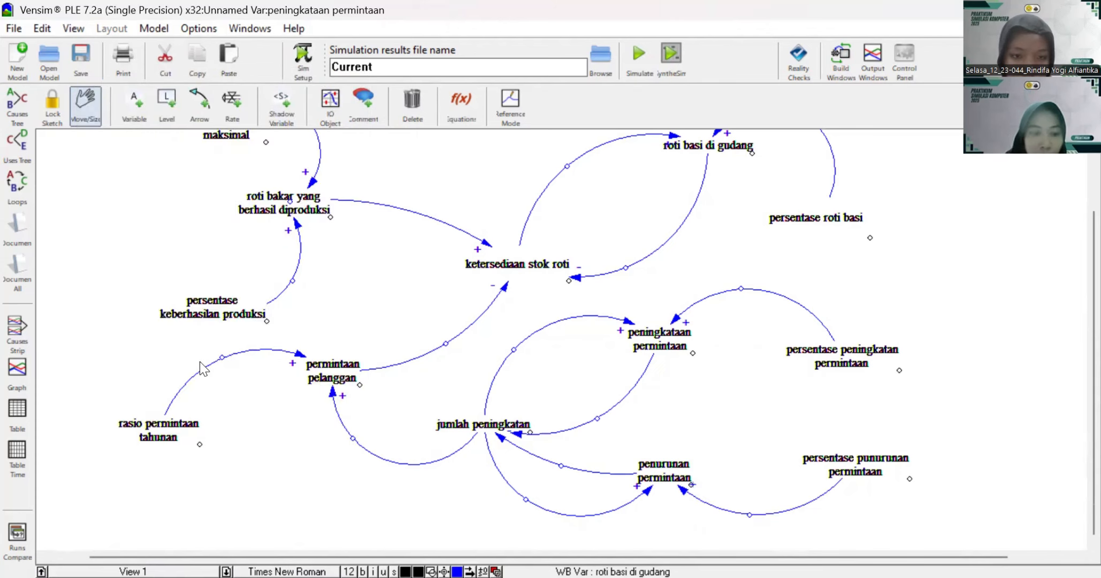
Step: Adjust the curves of the two arrows into "jumlah peningkatan", from "penurunan permintaan" and "peningkataan permintaan", moving their arrowheads apart
{"action": "left_click", "coordinate": [199, 107]}
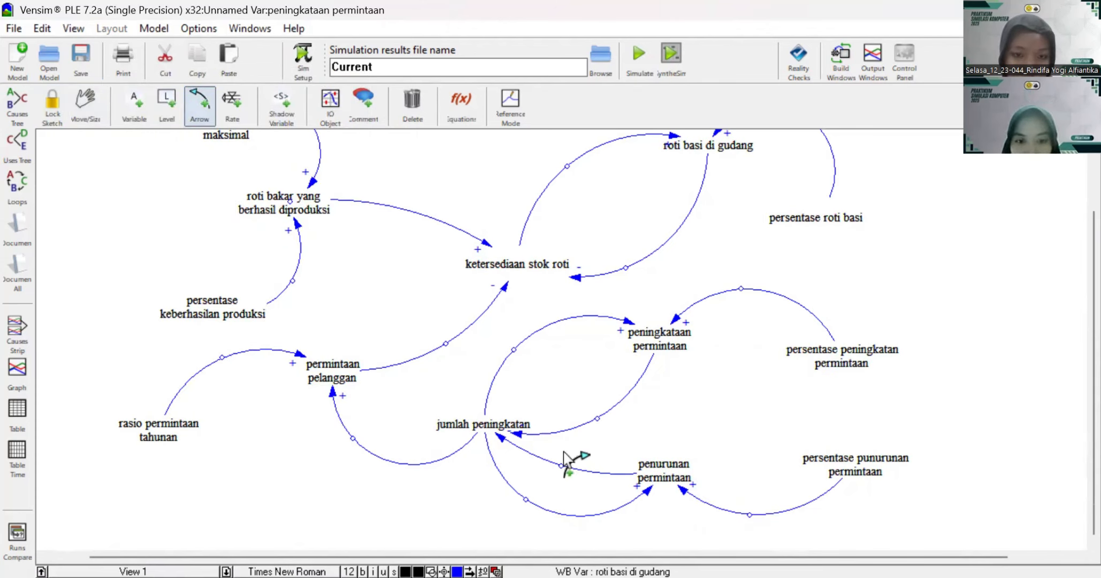
{"action": "left_click_drag", "start_coordinate": [561, 466], "coordinate": [554, 481]}
{"action": "mouse_move", "coordinate": [597, 420]}
{"action": "left_mouse_down"}
{"action": "mouse_move", "coordinate": [609, 432]}
{"action": "mouse_move", "coordinate": [608, 419]}
{"action": "left_mouse_up"}
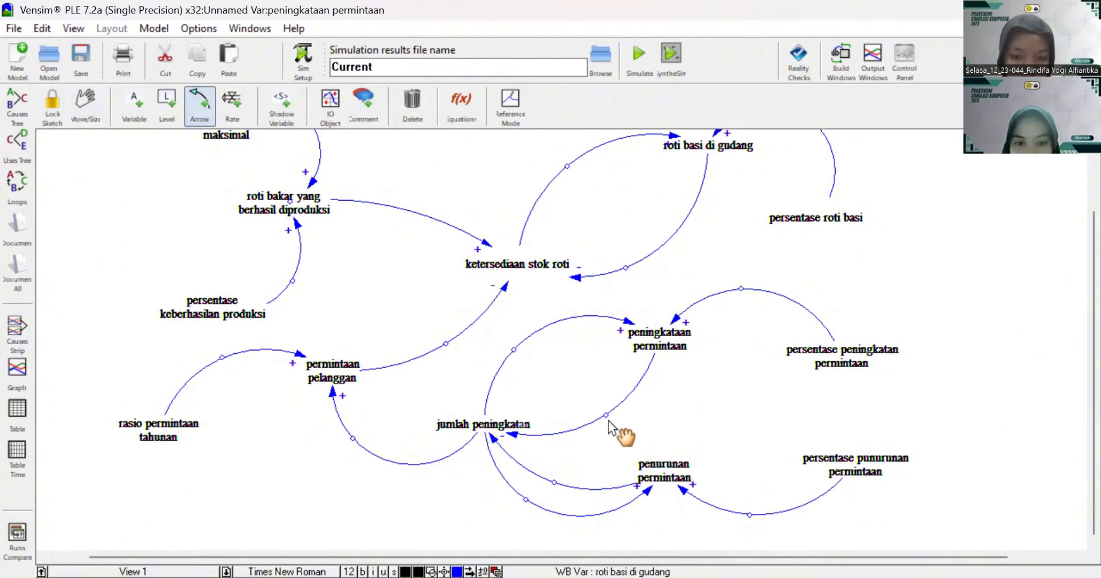
{"action": "scroll", "coordinate": [786, 329], "scroll_direction": "up", "scroll_amount": 3}
{"action": "scroll", "coordinate": [787, 329], "scroll_direction": "down", "scroll_amount": 1}
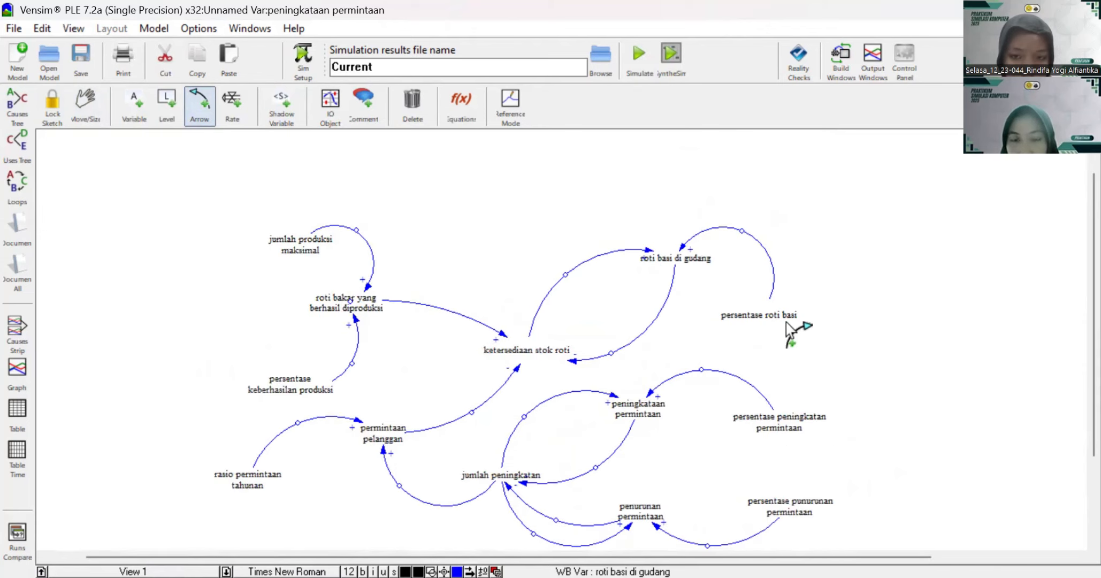
Step: Show the causes tree of "ketersediaan stok roti" in the running tubes sikom.mdl model and make its window taller
{"action": "key", "text": "1"}
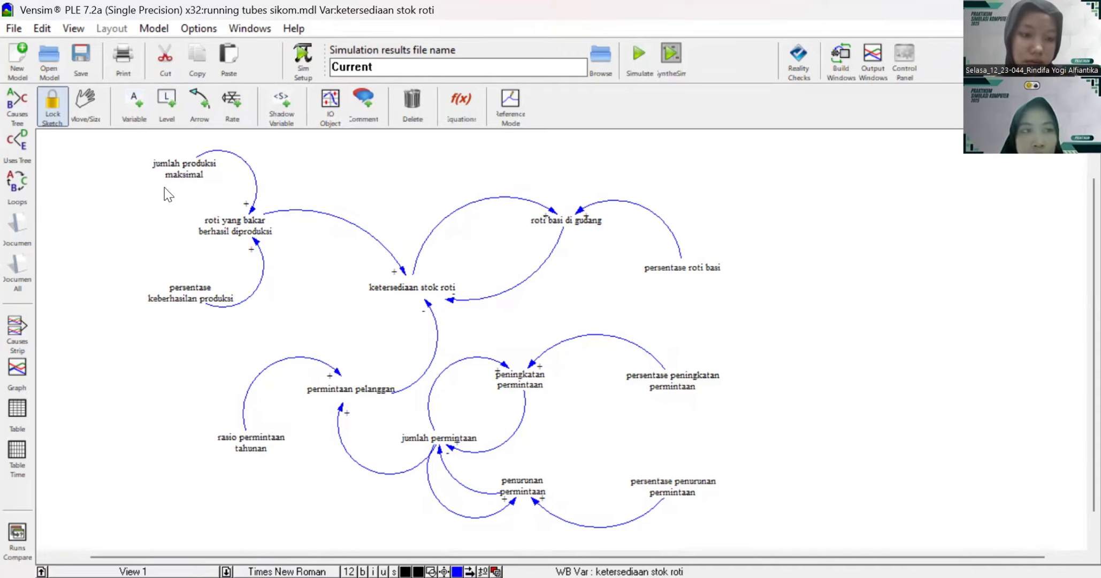
{"action": "left_click", "coordinate": [17, 107]}
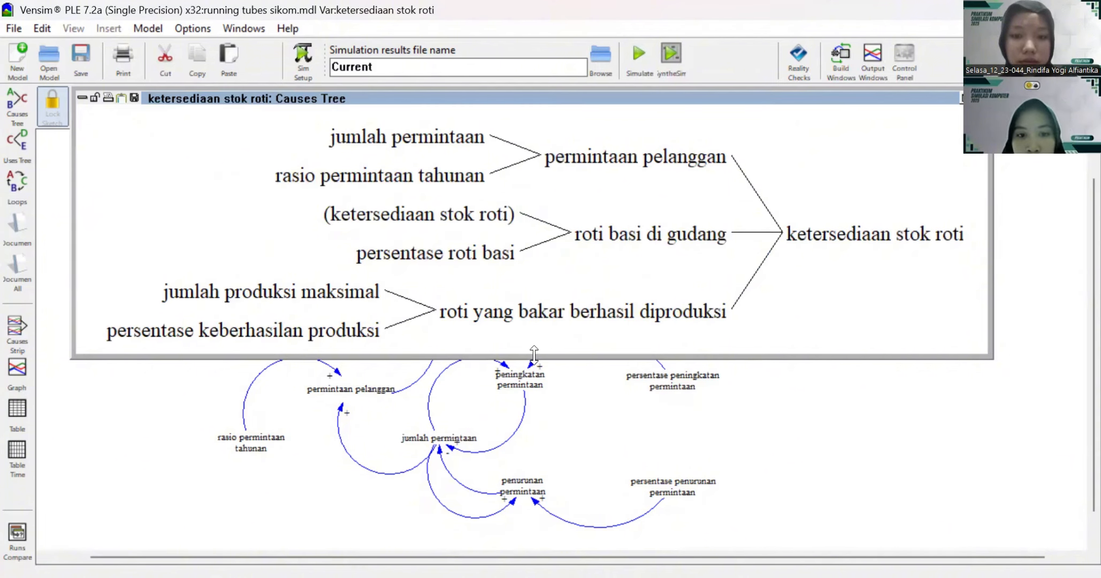
{"action": "left_click_drag", "start_coordinate": [534, 353], "coordinate": [555, 480]}
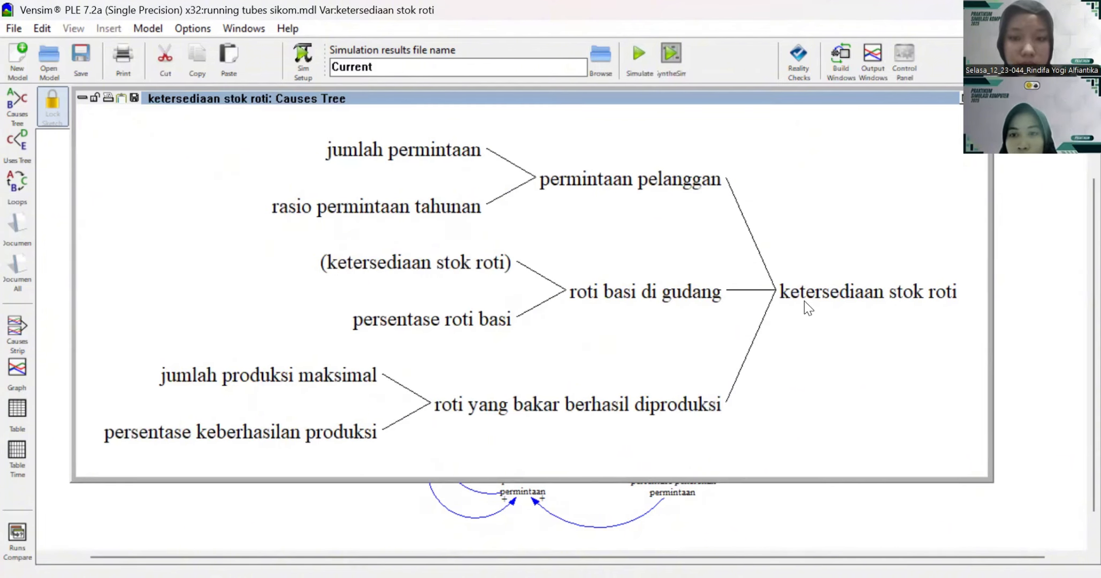